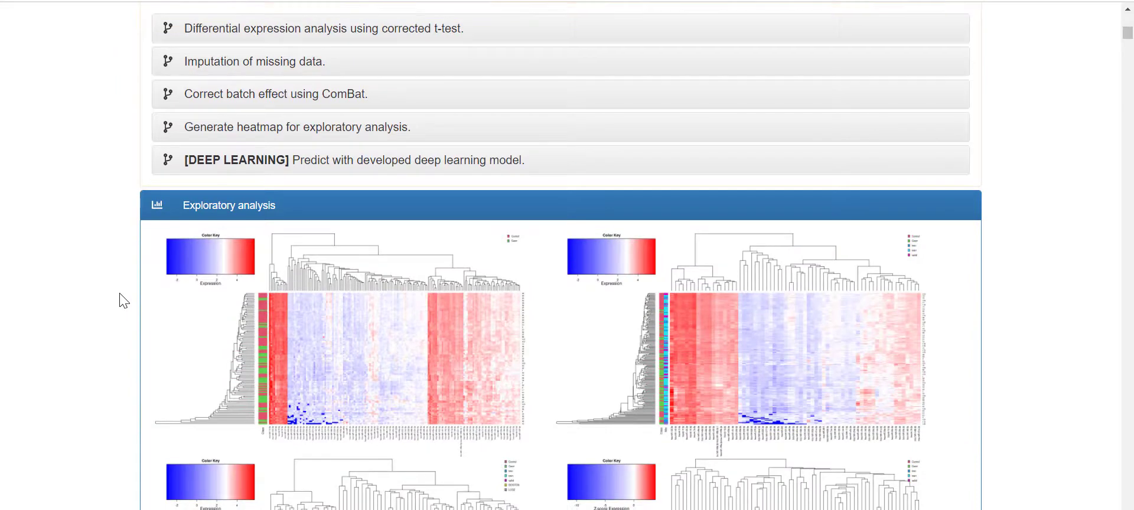
- Enlarge the top-left Control versus Case exploratory heatmap (exploratory_heatmap.png) in its own window
{"action": "scroll", "coordinate": [124, 298], "scroll_direction": "down", "scroll_amount": 1}
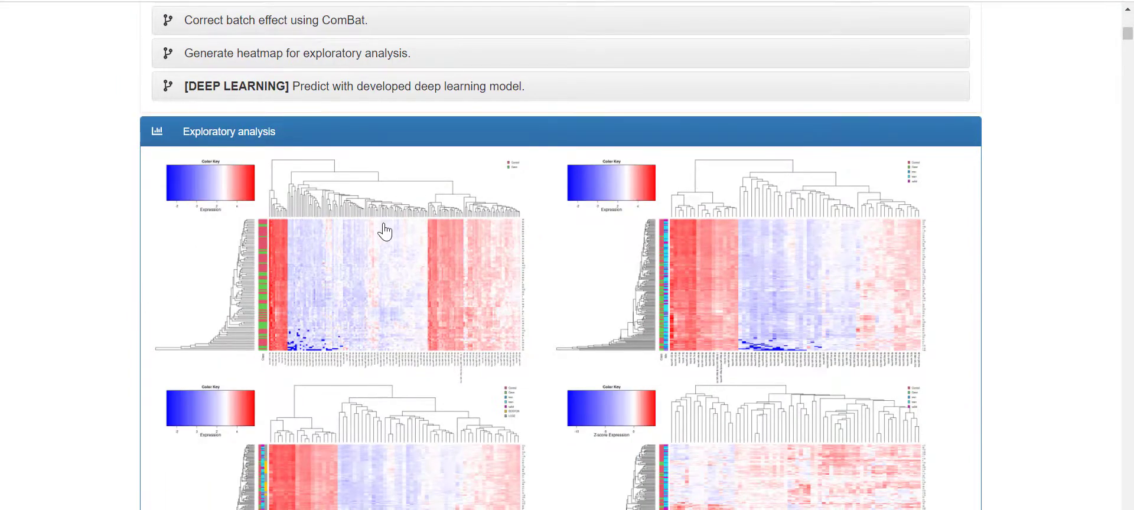
{"action": "scroll", "coordinate": [414, 242], "scroll_direction": "down", "scroll_amount": 1}
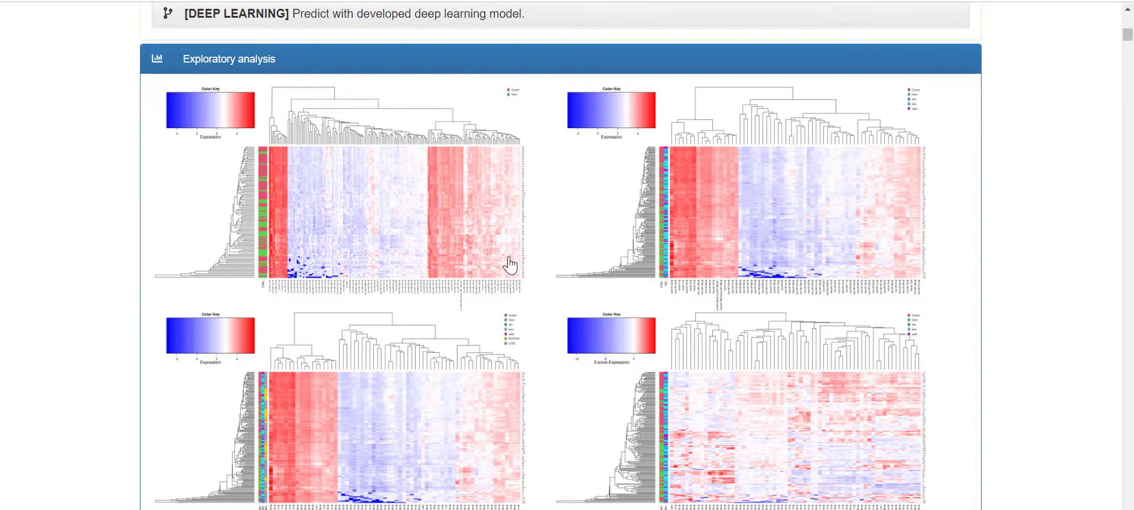
{"action": "scroll", "coordinate": [508, 260], "scroll_direction": "up", "scroll_amount": 3}
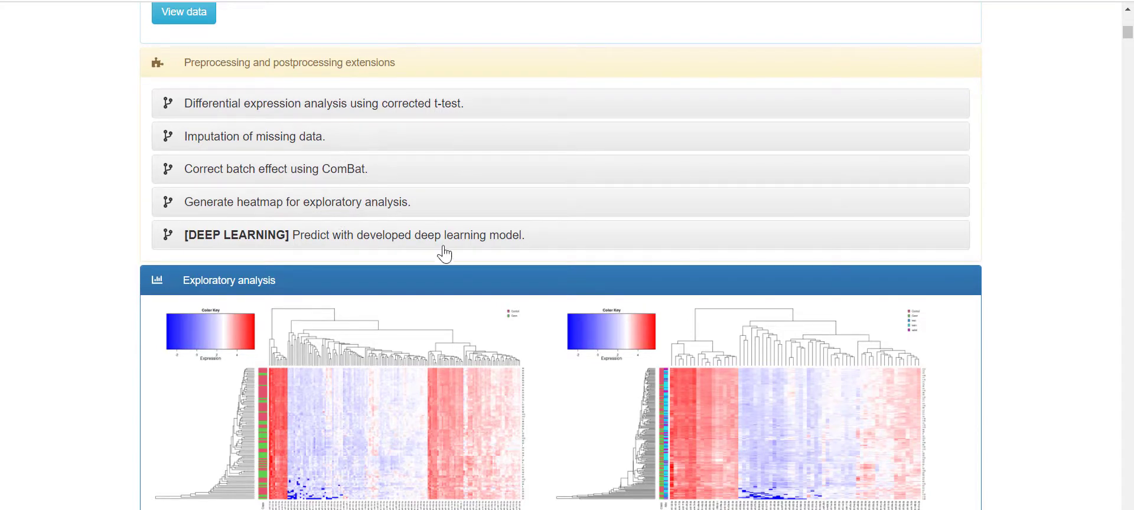
{"action": "scroll", "coordinate": [448, 254], "scroll_direction": "down", "scroll_amount": 3}
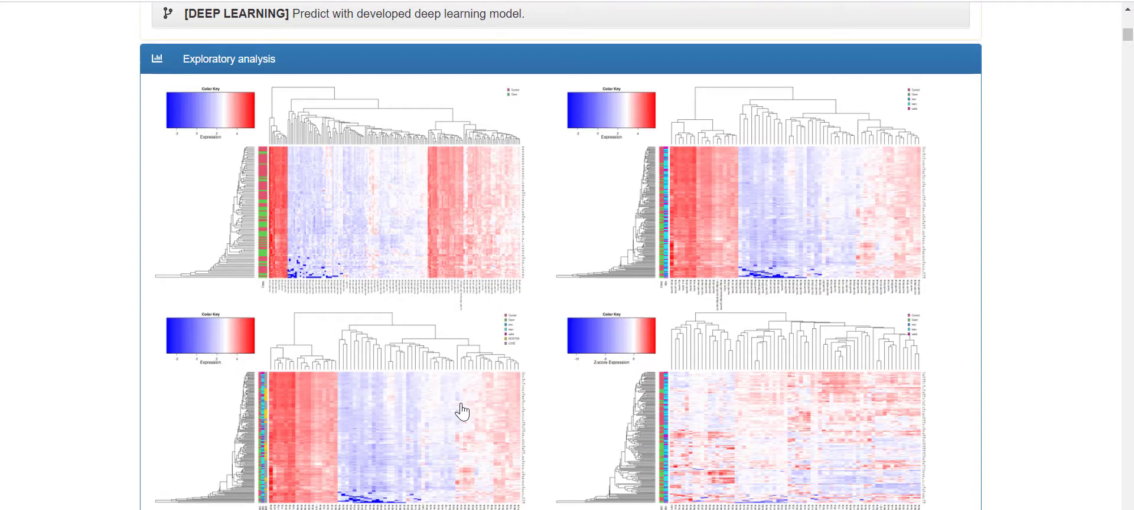
{"action": "scroll", "coordinate": [468, 329], "scroll_direction": "down", "scroll_amount": 1}
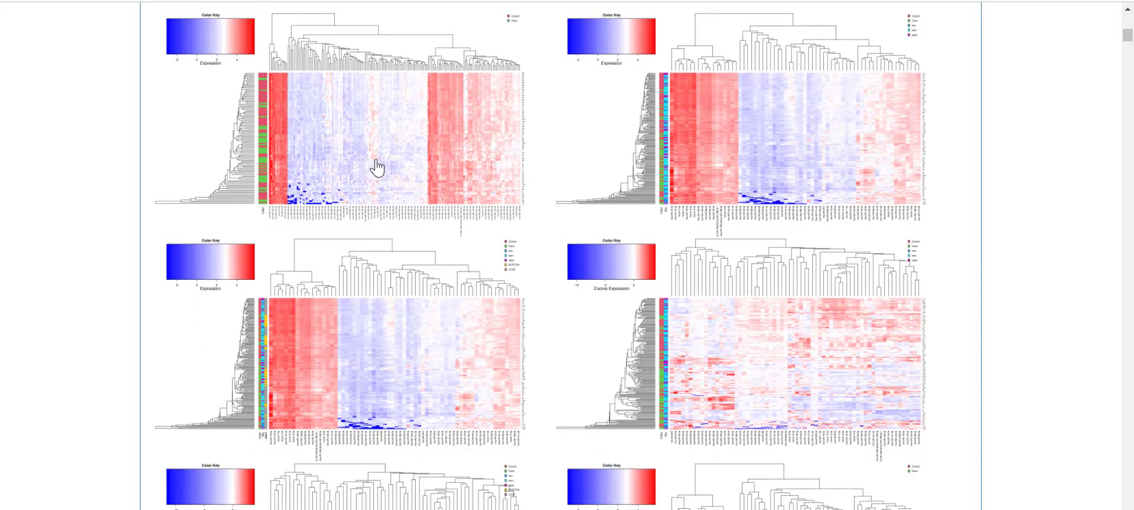
{"action": "left_click", "coordinate": [384, 163]}
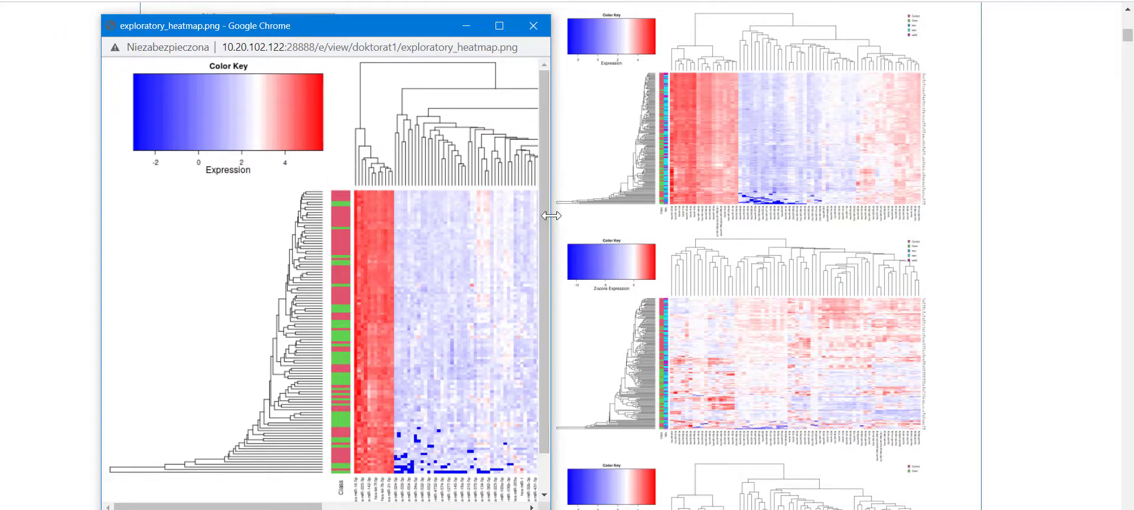
- Widen the first heatmap window to show the whole image, then close it
{"action": "left_click_drag", "start_coordinate": [550, 214], "coordinate": [1011, 239]}
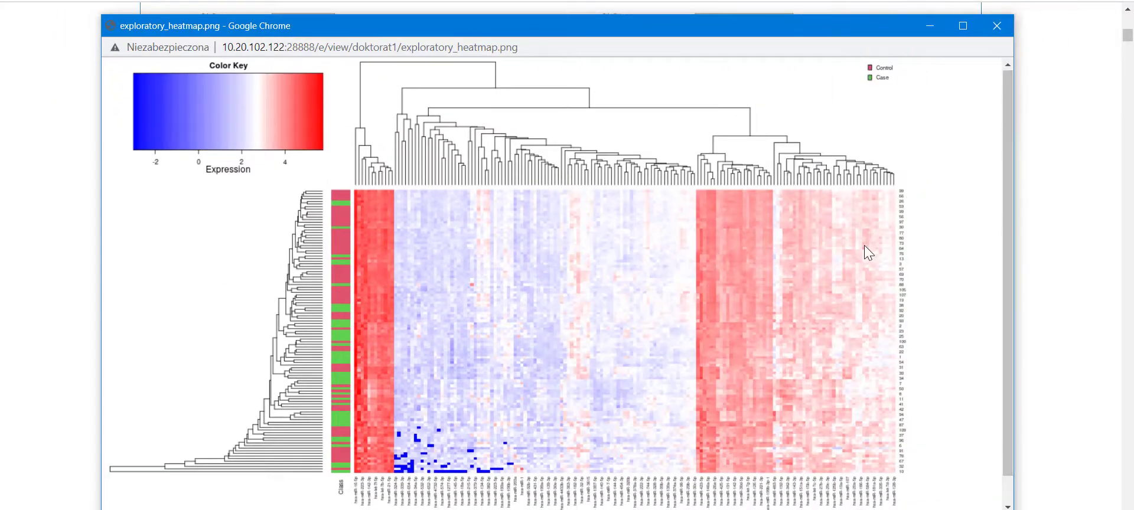
{"action": "scroll", "coordinate": [860, 248], "scroll_direction": "down", "scroll_amount": 1}
{"action": "scroll", "coordinate": [860, 248], "scroll_direction": "up", "scroll_amount": 1}
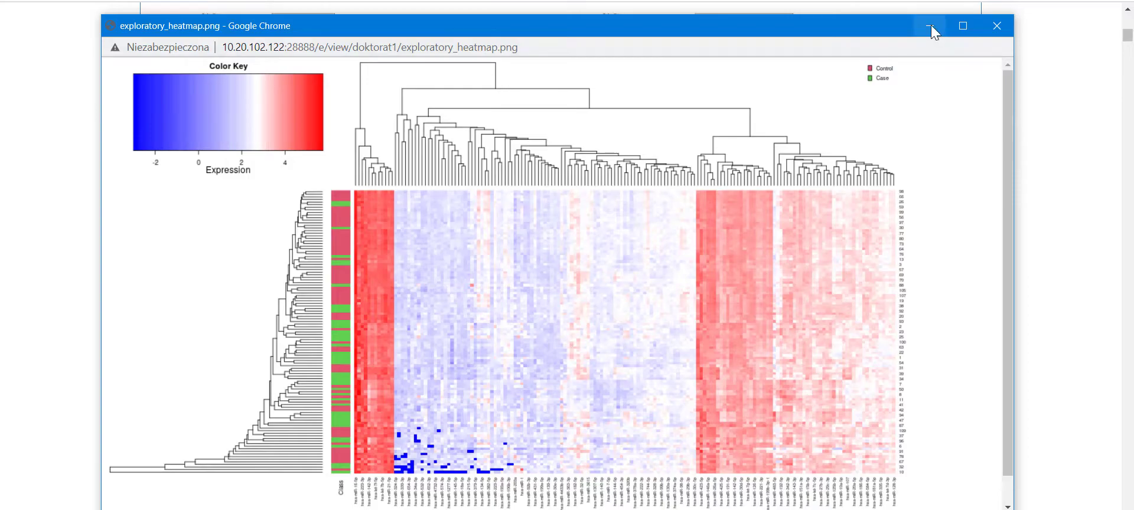
{"action": "left_click", "coordinate": [997, 26]}
- Enlarge and widen the top-right heatmap labelled train, test and valid, then close it
{"action": "scroll", "coordinate": [945, 165], "scroll_direction": "up", "scroll_amount": 1}
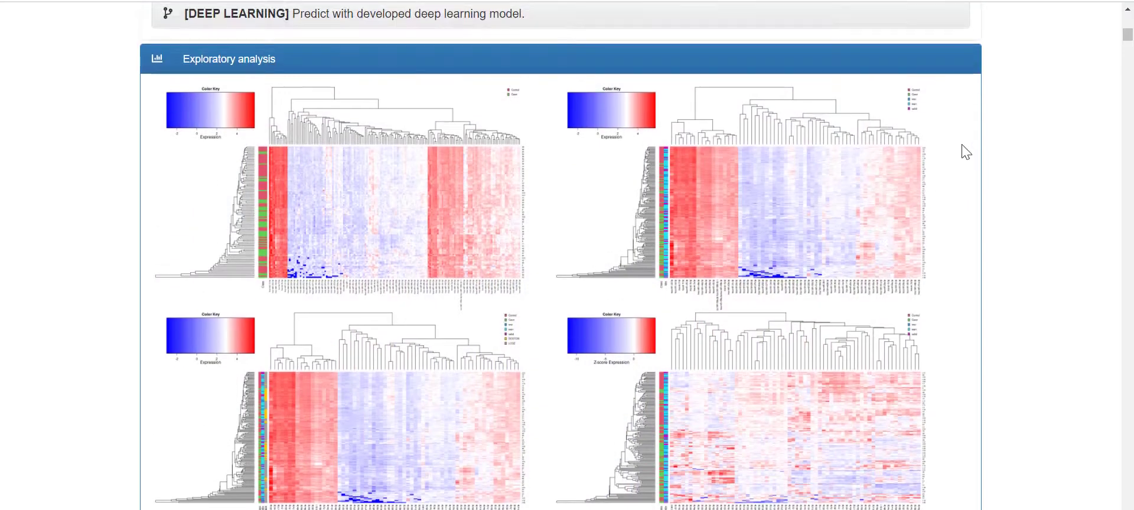
{"action": "left_click", "coordinate": [842, 187]}
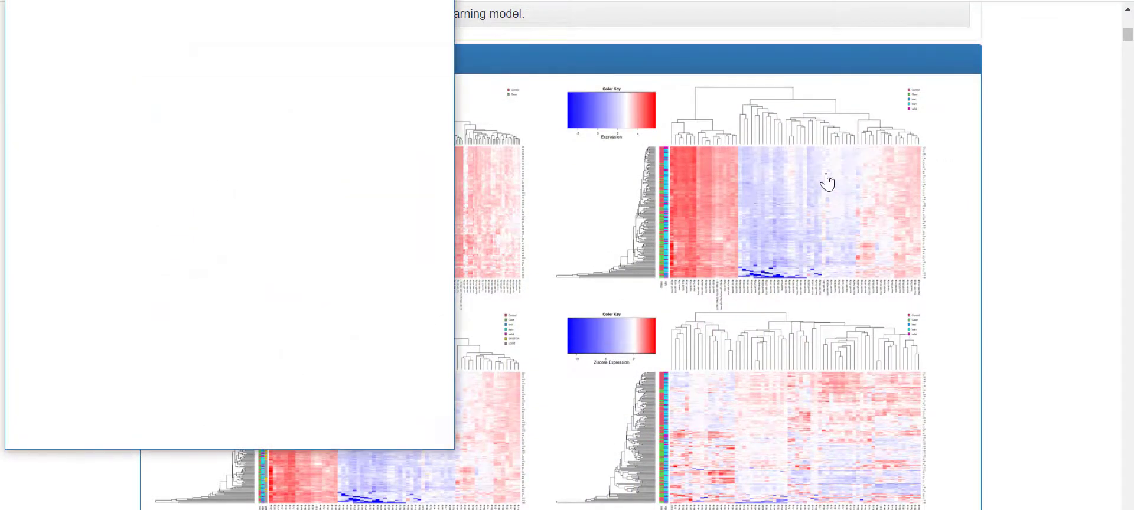
{"action": "left_click_drag", "start_coordinate": [269, 0], "coordinate": [340, 23]}
{"action": "left_click_drag", "start_coordinate": [526, 154], "coordinate": [1093, 155]}
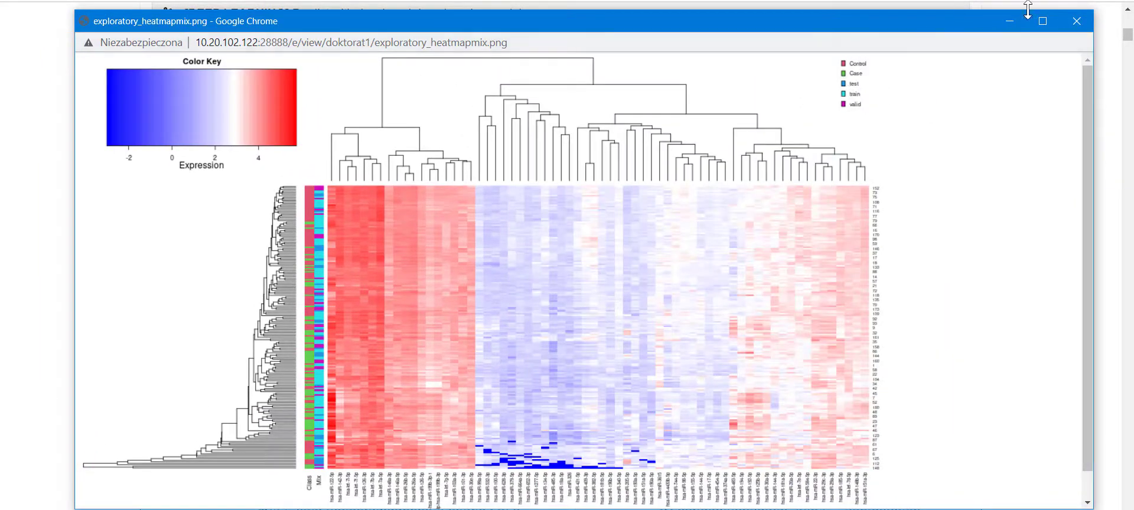
{"action": "left_click", "coordinate": [1080, 21]}
- Enlarge the Z-score expression heatmap, widen it to show the full legend, then close it
{"action": "scroll", "coordinate": [793, 185], "scroll_direction": "down", "scroll_amount": 5}
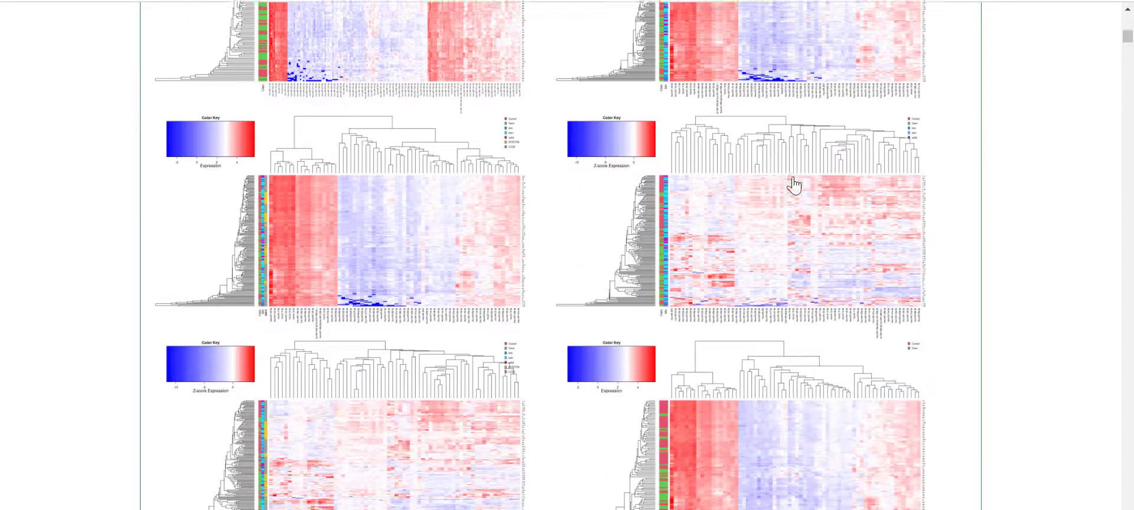
{"action": "scroll", "coordinate": [793, 185], "scroll_direction": "down", "scroll_amount": 1}
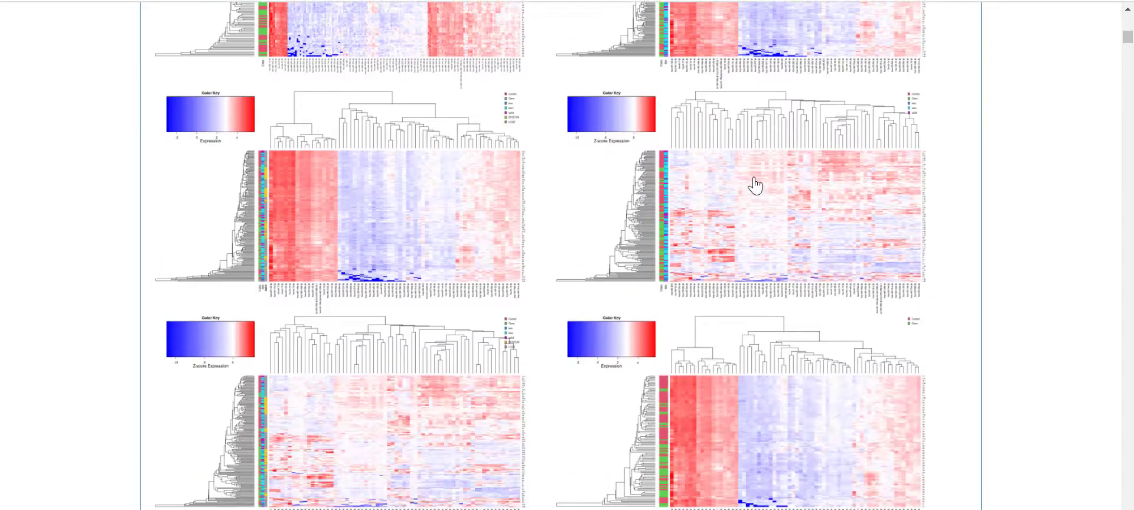
{"action": "left_click", "coordinate": [324, 416]}
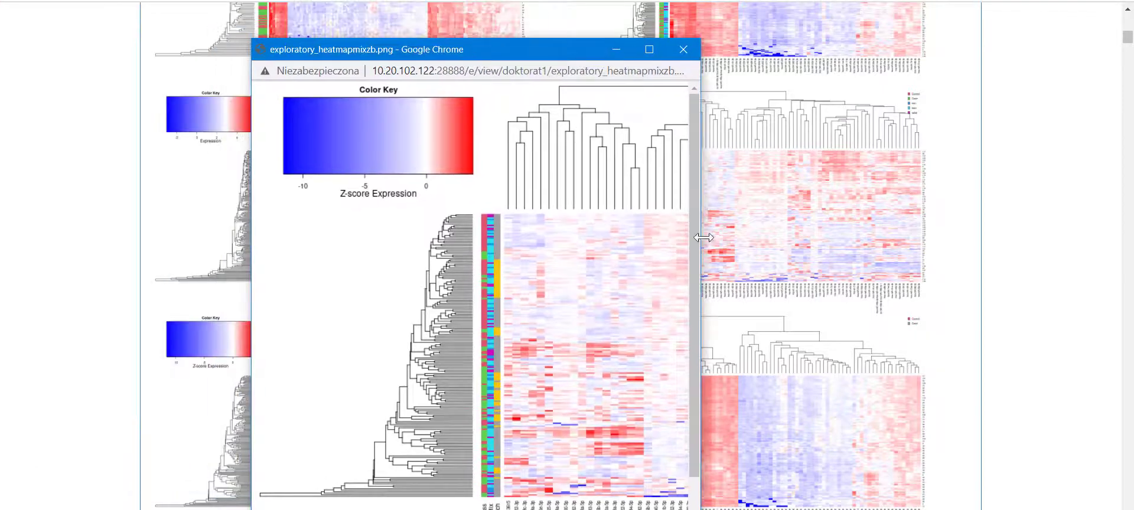
{"action": "left_click_drag", "start_coordinate": [700, 277], "coordinate": [1104, 271]}
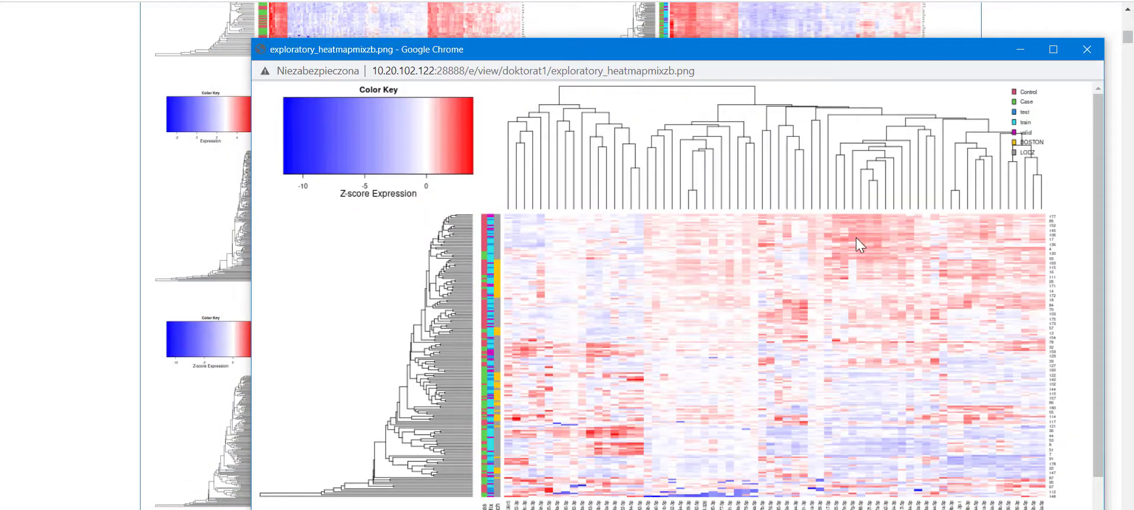
{"action": "scroll", "coordinate": [862, 257], "scroll_direction": "down", "scroll_amount": 2}
{"action": "scroll", "coordinate": [862, 257], "scroll_direction": "up", "scroll_amount": 2}
{"action": "scroll", "coordinate": [691, 216], "scroll_direction": "down", "scroll_amount": 1}
{"action": "scroll", "coordinate": [691, 218], "scroll_direction": "up", "scroll_amount": 1}
{"action": "left_click", "coordinate": [1090, 51]}
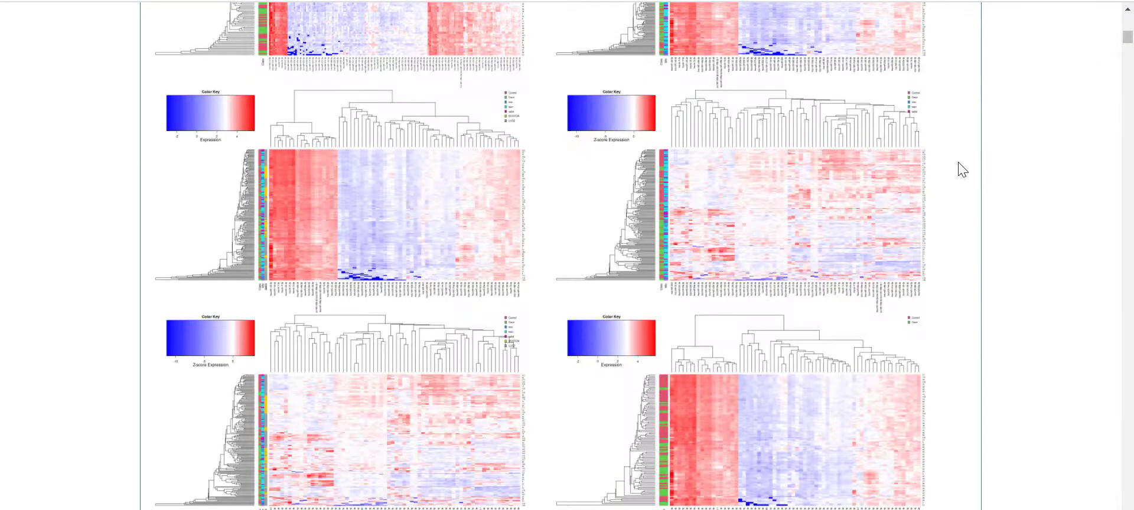
{"action": "scroll", "coordinate": [963, 168], "scroll_direction": "down", "scroll_amount": 6}
{"action": "scroll", "coordinate": [965, 174], "scroll_direction": "down", "scroll_amount": 1}
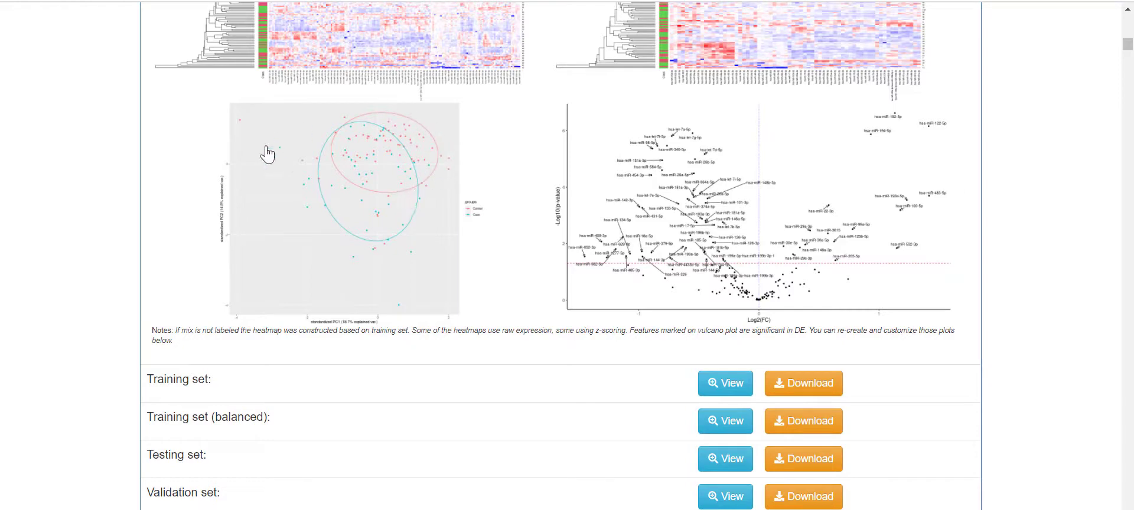
{"action": "left_click", "coordinate": [402, 229]}
{"action": "mouse_move", "coordinate": [258, 0]}
{"action": "left_mouse_down"}
{"action": "mouse_move", "coordinate": [296, 1]}
{"action": "mouse_move", "coordinate": [257, 11]}
{"action": "left_mouse_up"}
{"action": "left_click_drag", "start_coordinate": [452, 213], "coordinate": [997, 224]}
{"action": "scroll", "coordinate": [793, 238], "scroll_direction": "up", "scroll_amount": 1}
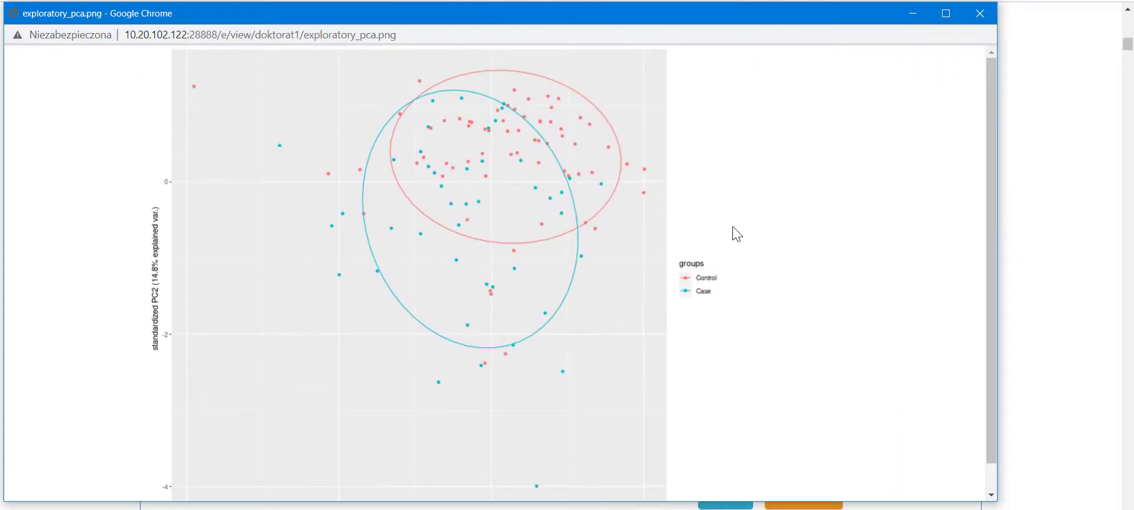
{"action": "left_click", "coordinate": [980, 13]}
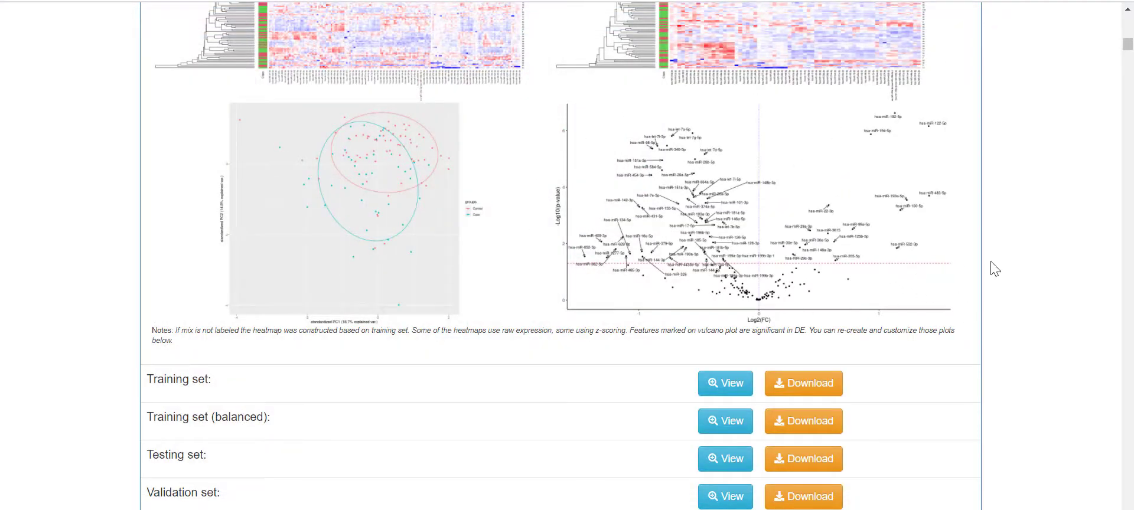
{"action": "scroll", "coordinate": [993, 268], "scroll_direction": "up", "scroll_amount": 10}
{"action": "scroll", "coordinate": [896, 261], "scroll_direction": "up", "scroll_amount": 3}
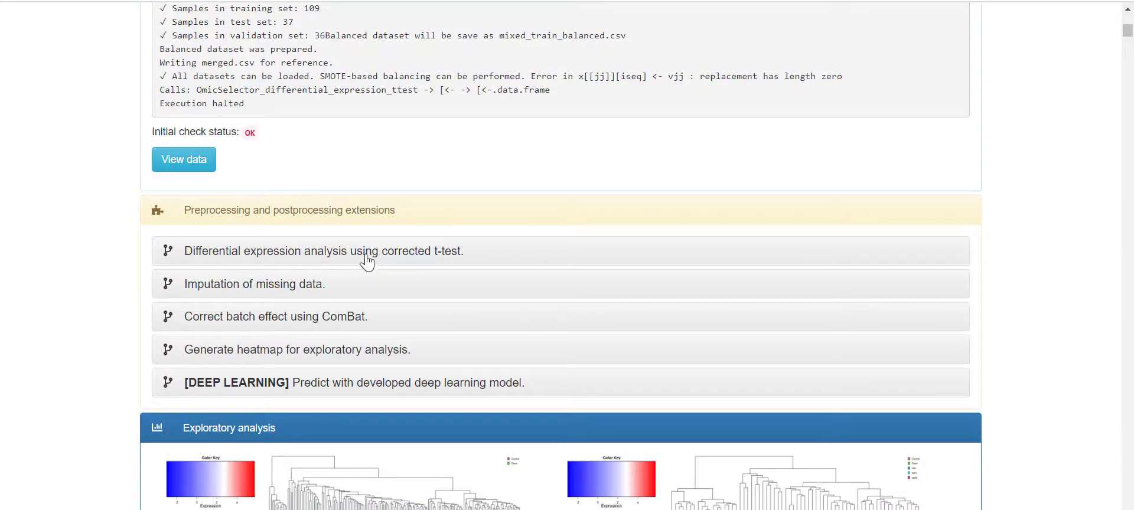
{"action": "left_click", "coordinate": [540, 263]}
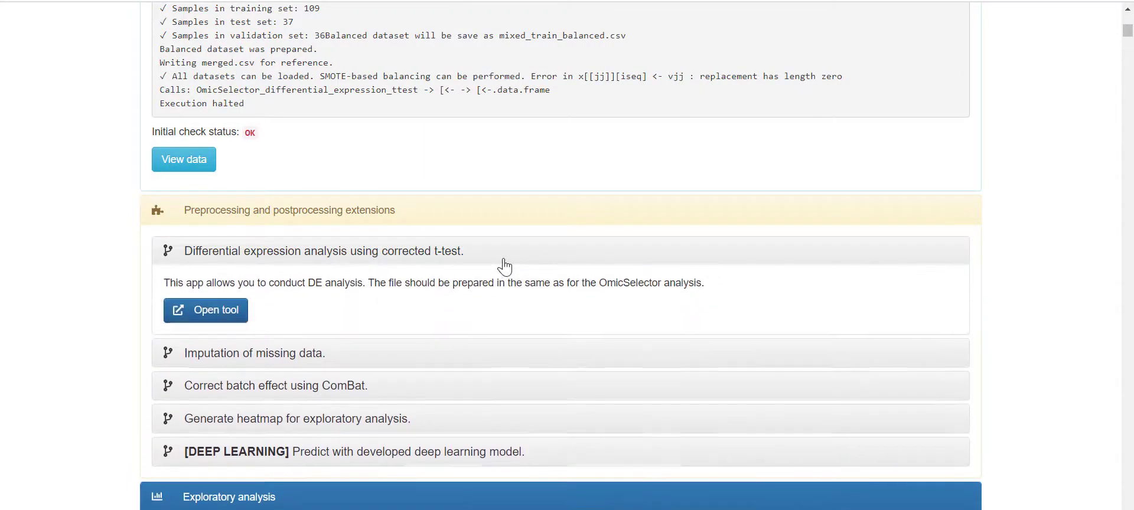
{"action": "left_click", "coordinate": [504, 266]}
{"action": "scroll", "coordinate": [880, 334], "scroll_direction": "down", "scroll_amount": 20}
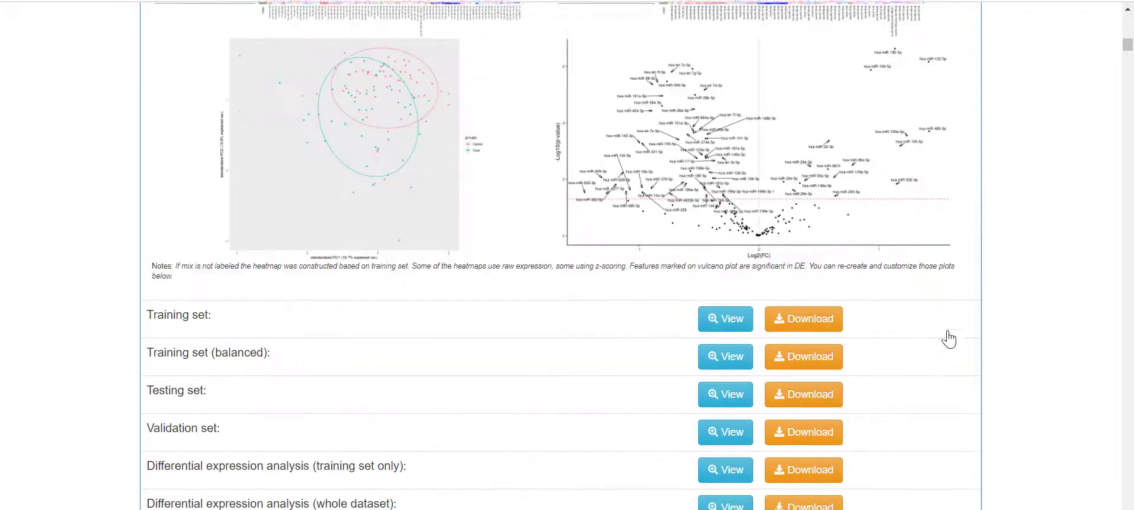
{"action": "scroll", "coordinate": [947, 332], "scroll_direction": "up", "scroll_amount": 2}
{"action": "left_click", "coordinate": [760, 312]}
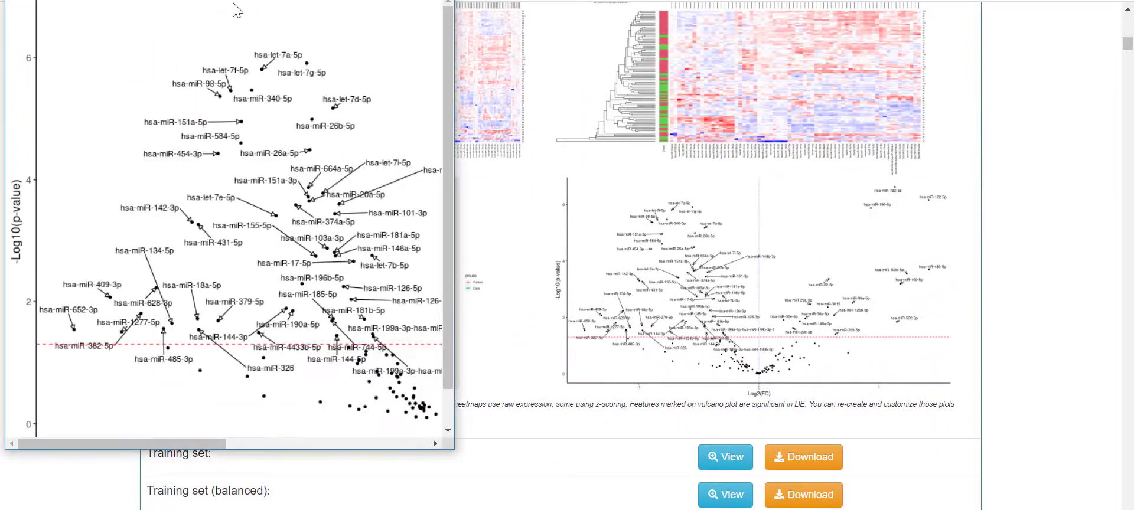
{"action": "left_click_drag", "start_coordinate": [215, 0], "coordinate": [266, 28]}
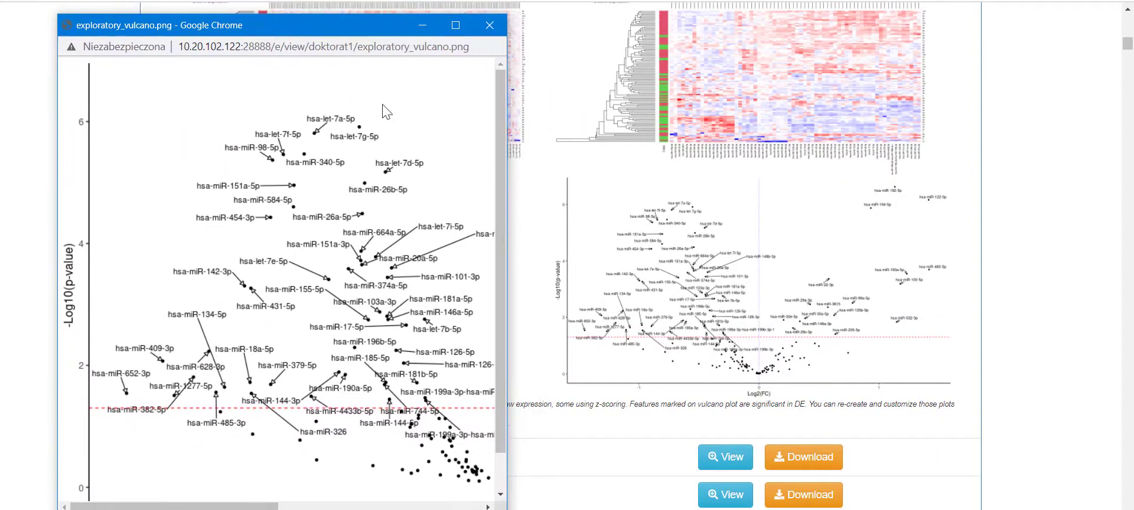
{"action": "left_click_drag", "start_coordinate": [511, 210], "coordinate": [1064, 233]}
{"action": "scroll", "coordinate": [792, 270], "scroll_direction": "down", "scroll_amount": 1}
{"action": "scroll", "coordinate": [791, 270], "scroll_direction": "up", "scroll_amount": 1}
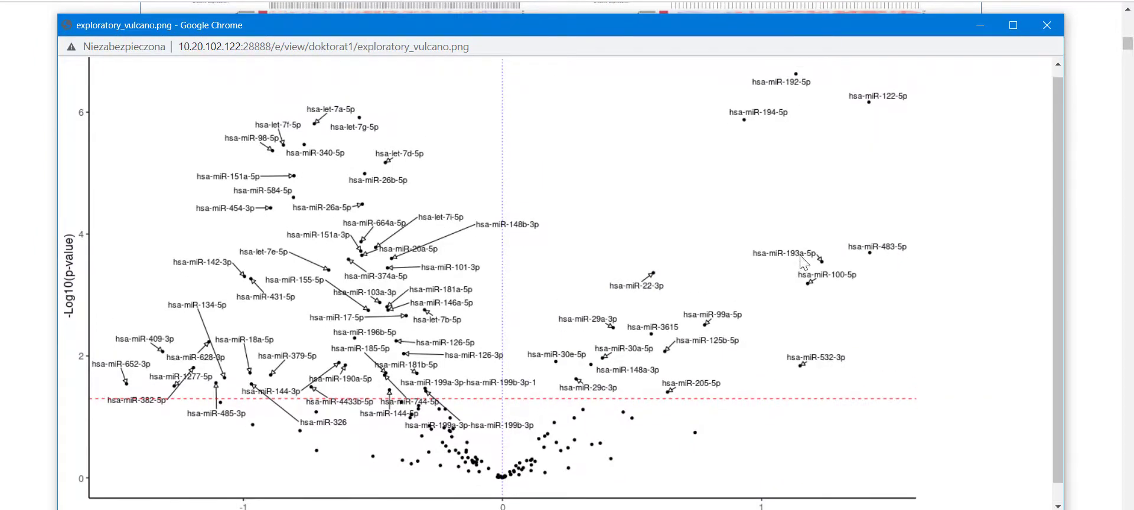
{"action": "left_click", "coordinate": [1055, 27]}
{"action": "scroll", "coordinate": [1011, 187], "scroll_direction": "down", "scroll_amount": 4}
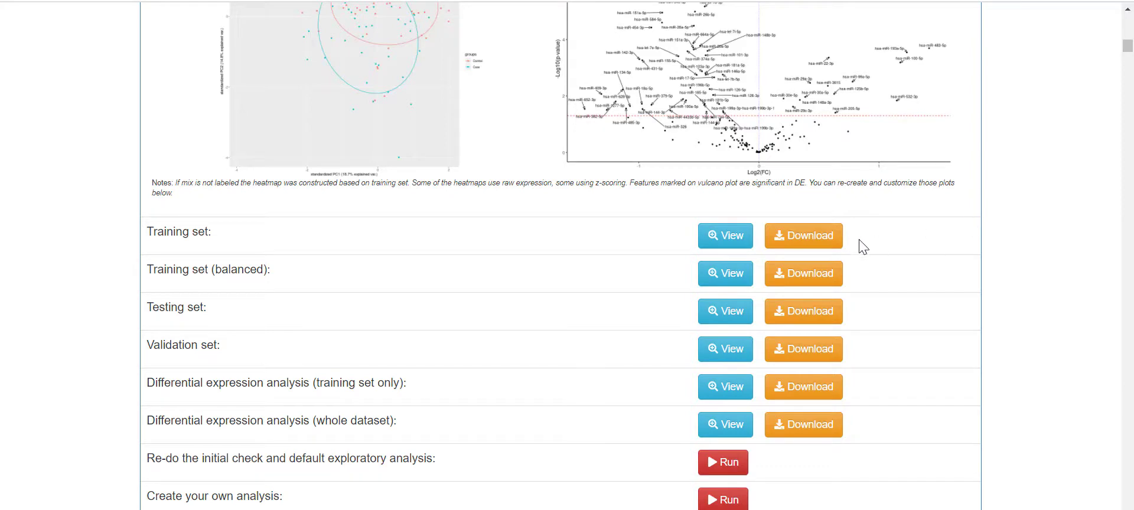
- View the training set as a table sorted descending by hsa.let.7a.5p, then close it
{"action": "left_click", "coordinate": [727, 236]}
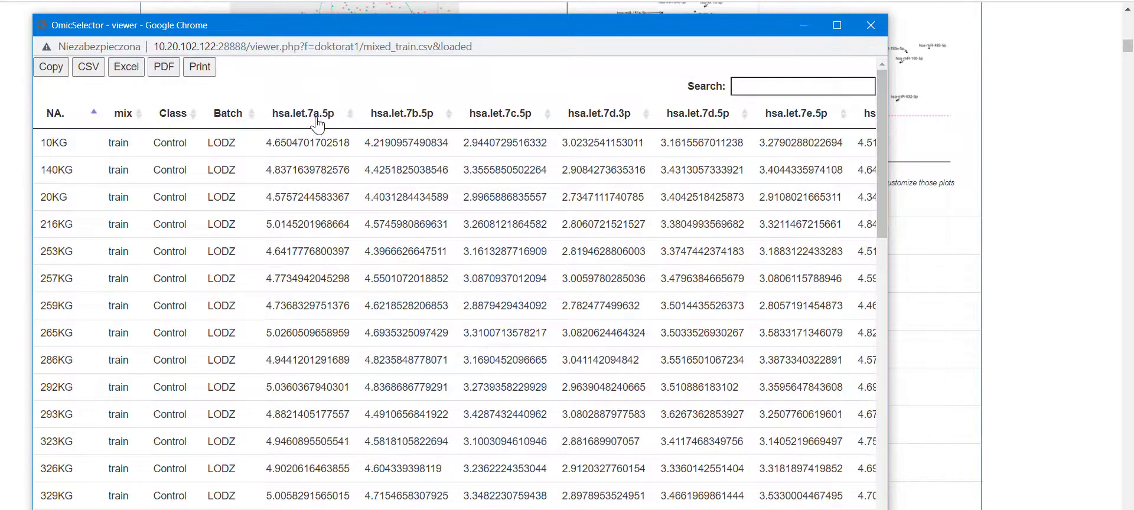
{"action": "left_click", "coordinate": [317, 118]}
{"action": "left_click", "coordinate": [317, 118]}
{"action": "scroll", "coordinate": [630, 201], "scroll_direction": "down", "scroll_amount": 10}
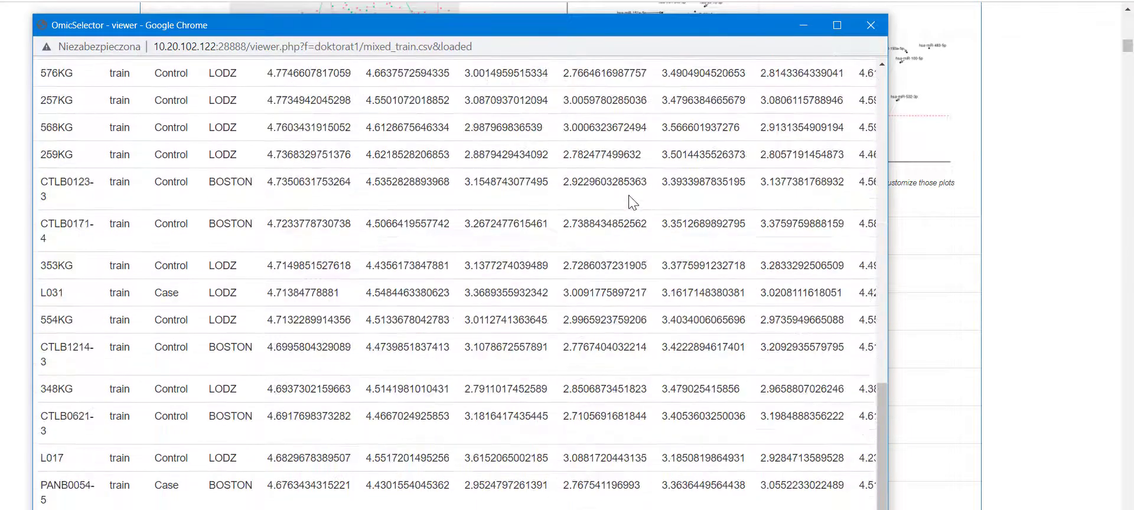
{"action": "scroll", "coordinate": [630, 201], "scroll_direction": "up", "scroll_amount": 10}
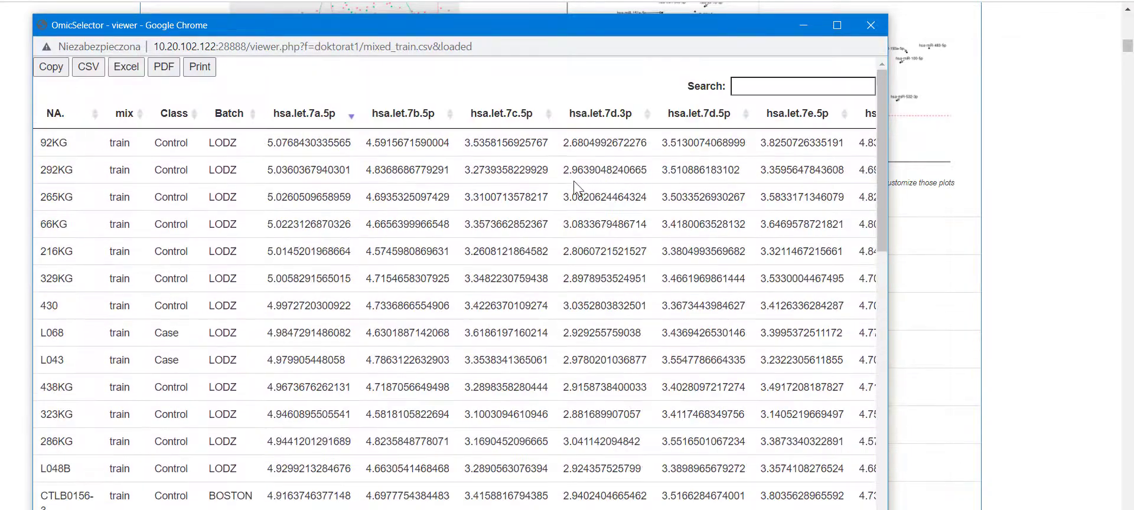
{"action": "left_click", "coordinate": [874, 26]}
- Re-run 'Re-do the initial check and default exploratory analysis' in a notebook
{"action": "scroll", "coordinate": [962, 200], "scroll_direction": "down", "scroll_amount": 1}
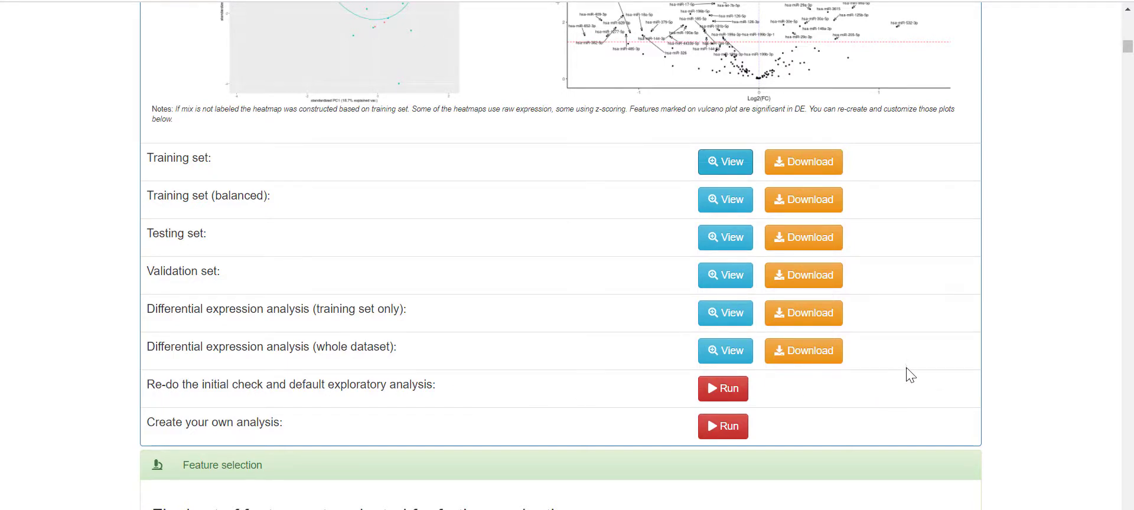
{"action": "scroll", "coordinate": [912, 373], "scroll_direction": "up", "scroll_amount": 5}
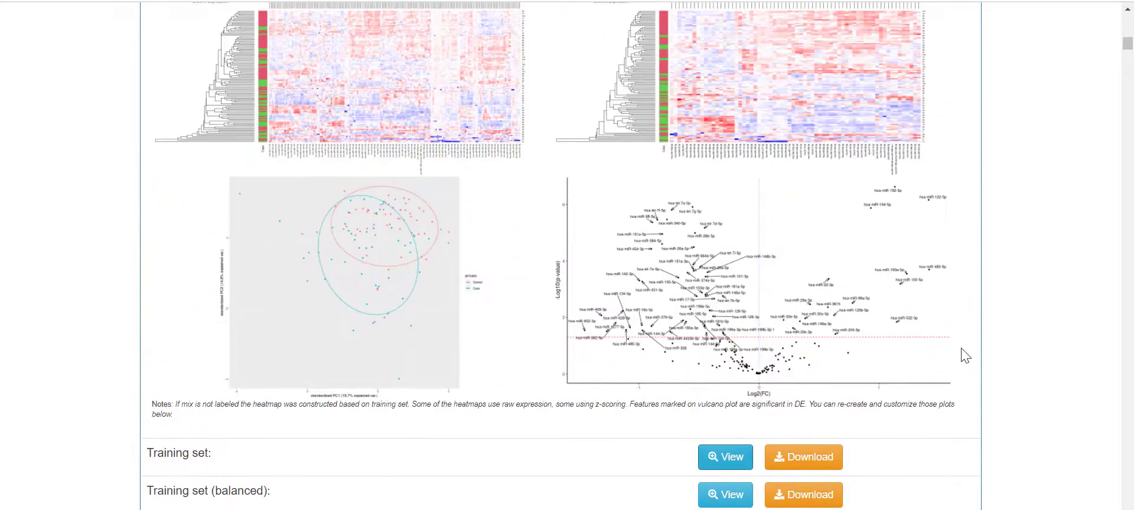
{"action": "scroll", "coordinate": [964, 356], "scroll_direction": "up", "scroll_amount": 3}
{"action": "scroll", "coordinate": [769, 331], "scroll_direction": "down", "scroll_amount": 5}
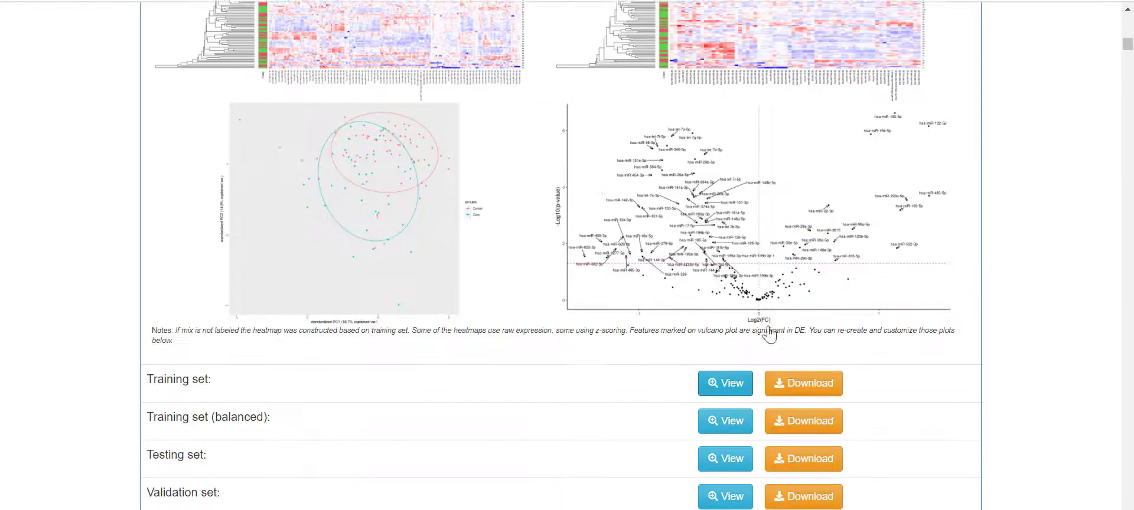
{"action": "scroll", "coordinate": [769, 334], "scroll_direction": "down", "scroll_amount": 5}
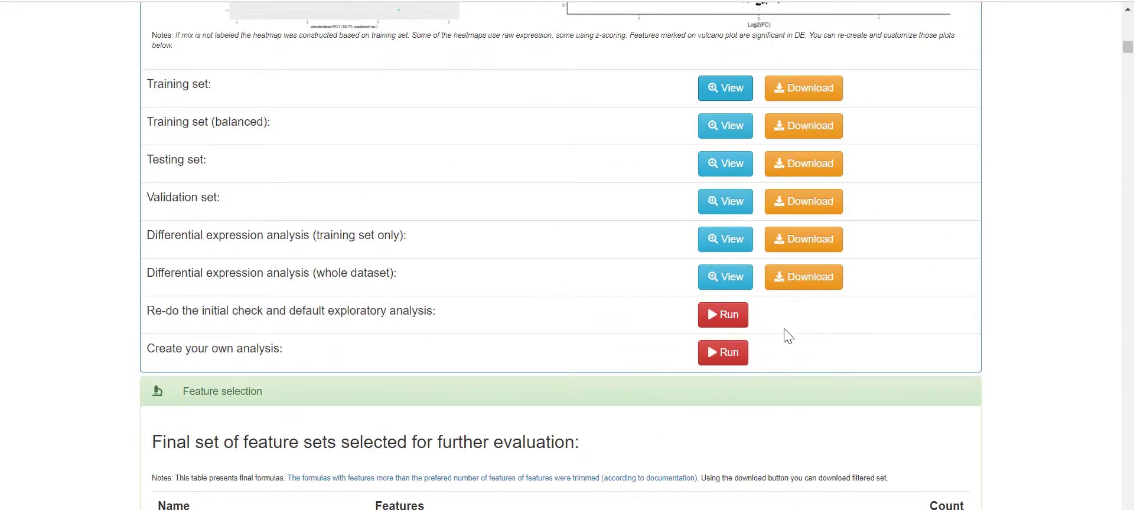
{"action": "left_click", "coordinate": [722, 320]}
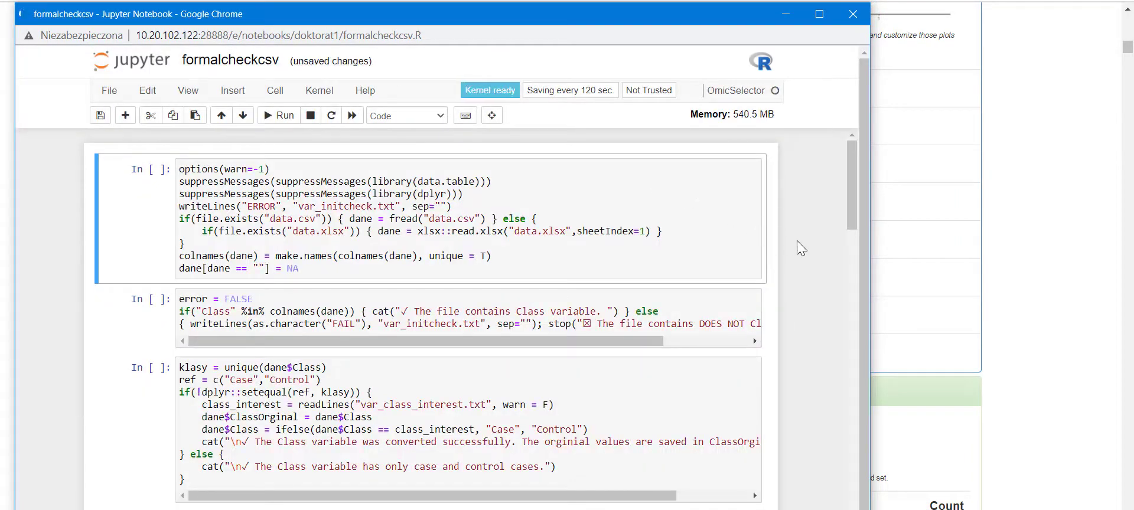
- Run the data-loading cell and the Class variable check and conversion cells
{"action": "scroll", "coordinate": [748, 241], "scroll_direction": "down", "scroll_amount": 10}
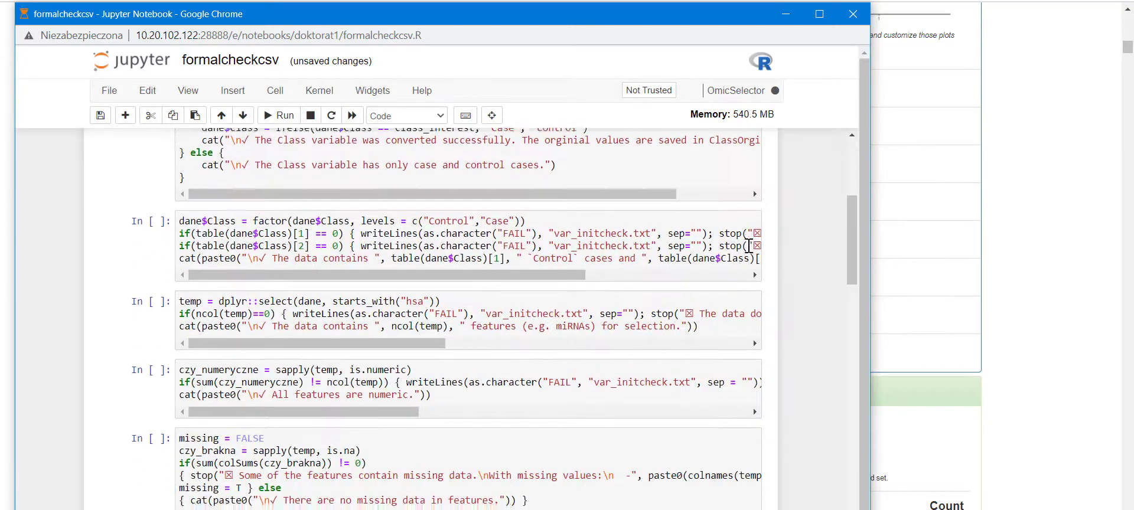
{"action": "scroll", "coordinate": [739, 255], "scroll_direction": "up", "scroll_amount": 6}
{"action": "scroll", "coordinate": [739, 255], "scroll_direction": "up", "scroll_amount": 4}
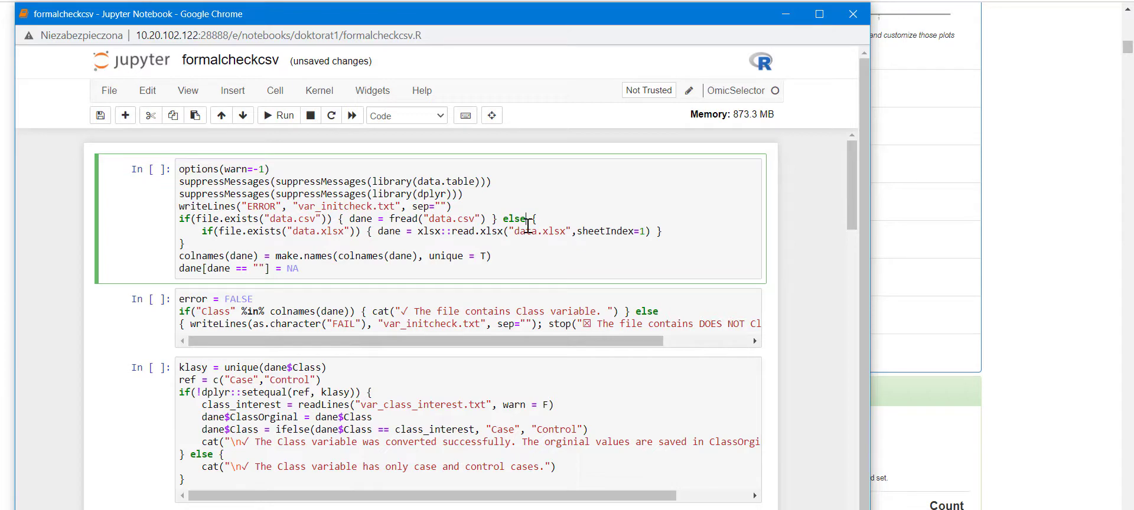
{"action": "key", "text": "ctrl+Return"}
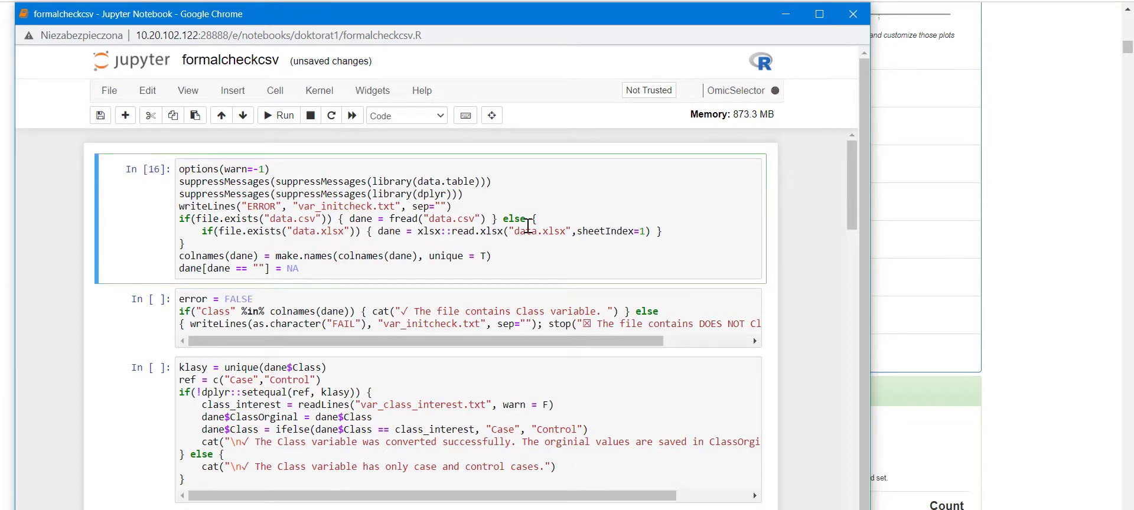
{"action": "left_click", "coordinate": [330, 324]}
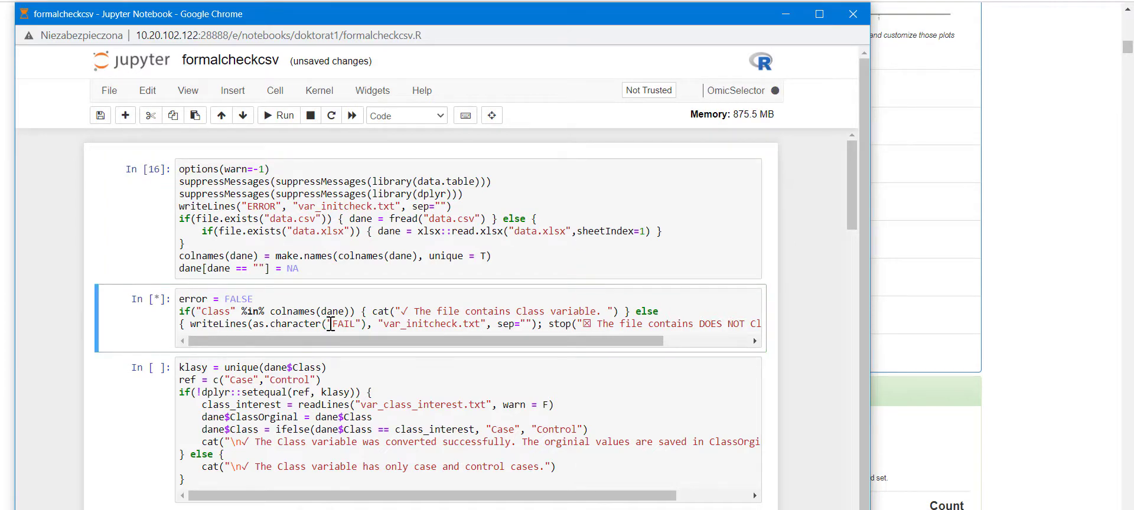
{"action": "scroll", "coordinate": [318, 299], "scroll_direction": "down", "scroll_amount": 1}
{"action": "left_click", "coordinate": [319, 311]}
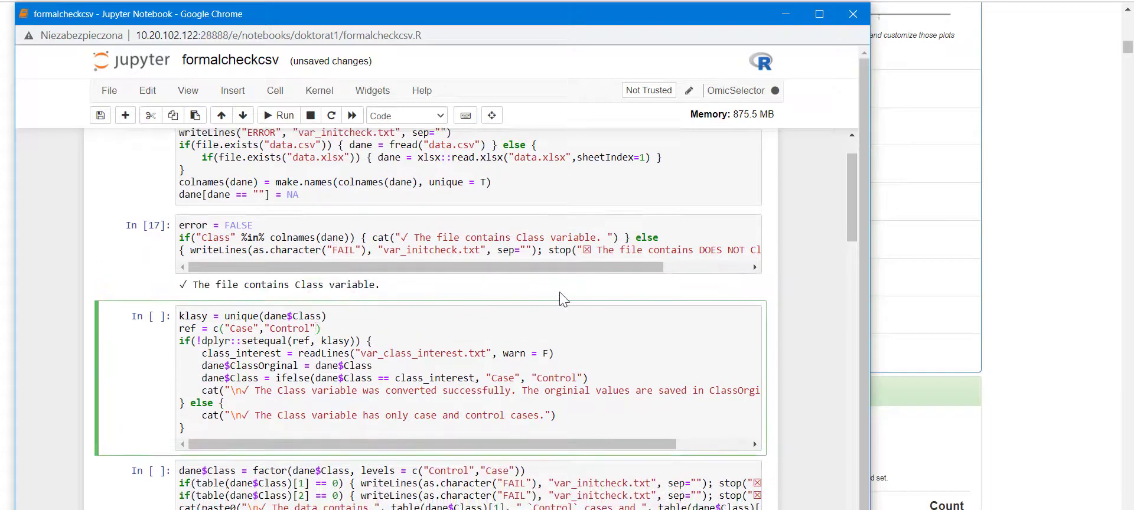
{"action": "key", "text": "ctrl+Return"}
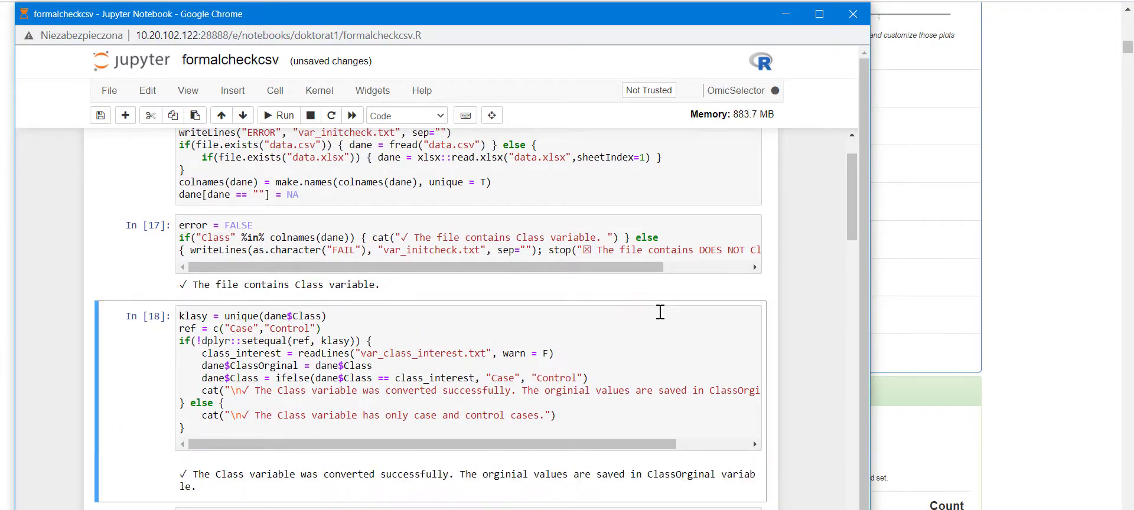
- Review the remaining notebook cells and close the initial-check notebook window
{"action": "scroll", "coordinate": [597, 313], "scroll_direction": "down", "scroll_amount": 1}
{"action": "scroll", "coordinate": [728, 318], "scroll_direction": "up", "scroll_amount": 1}
{"action": "scroll", "coordinate": [500, 368], "scroll_direction": "down", "scroll_amount": 3}
{"action": "scroll", "coordinate": [508, 368], "scroll_direction": "down", "scroll_amount": 8}
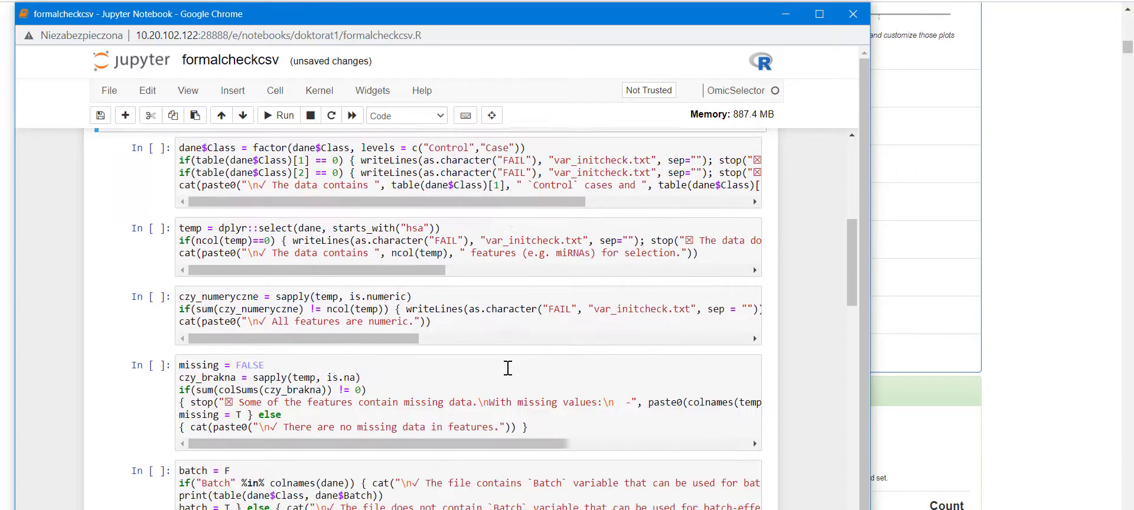
{"action": "scroll", "coordinate": [601, 328], "scroll_direction": "up", "scroll_amount": 3}
{"action": "scroll", "coordinate": [601, 328], "scroll_direction": "up", "scroll_amount": 4}
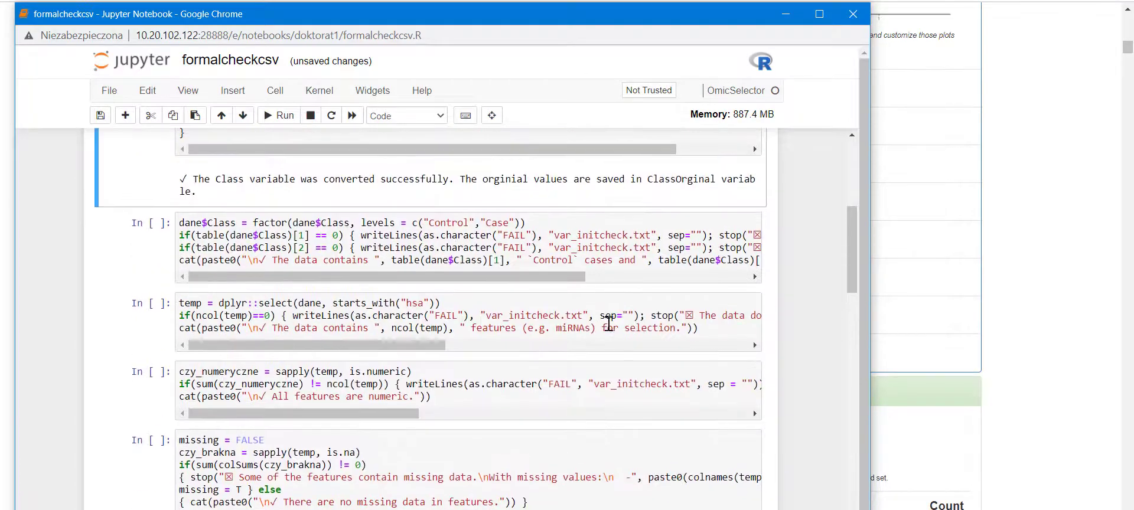
{"action": "left_click", "coordinate": [856, 19]}
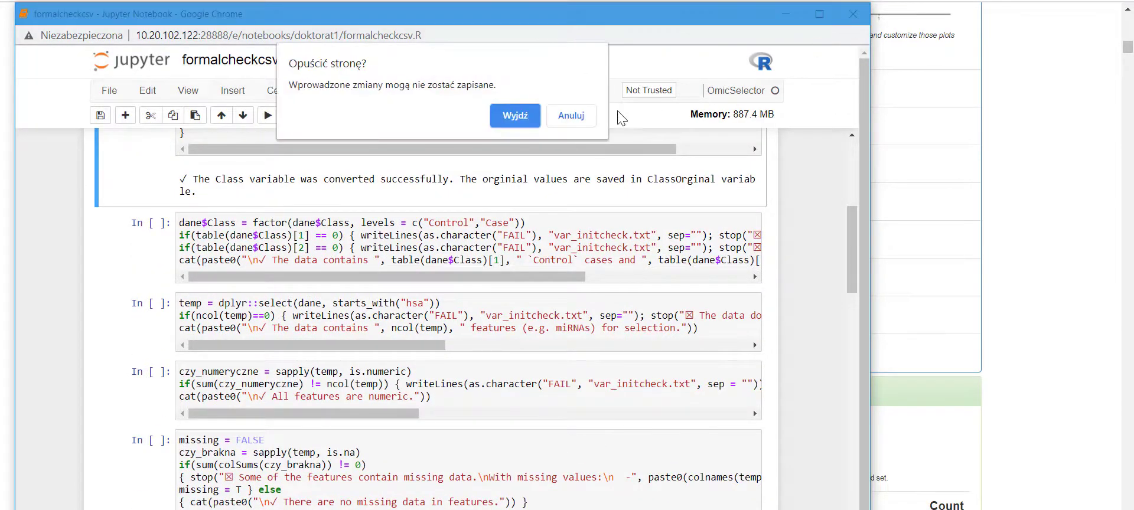
- Leave the check notebook unsaved, open 'Create your own analysis' and run its data-loading cell
{"action": "left_click", "coordinate": [518, 115]}
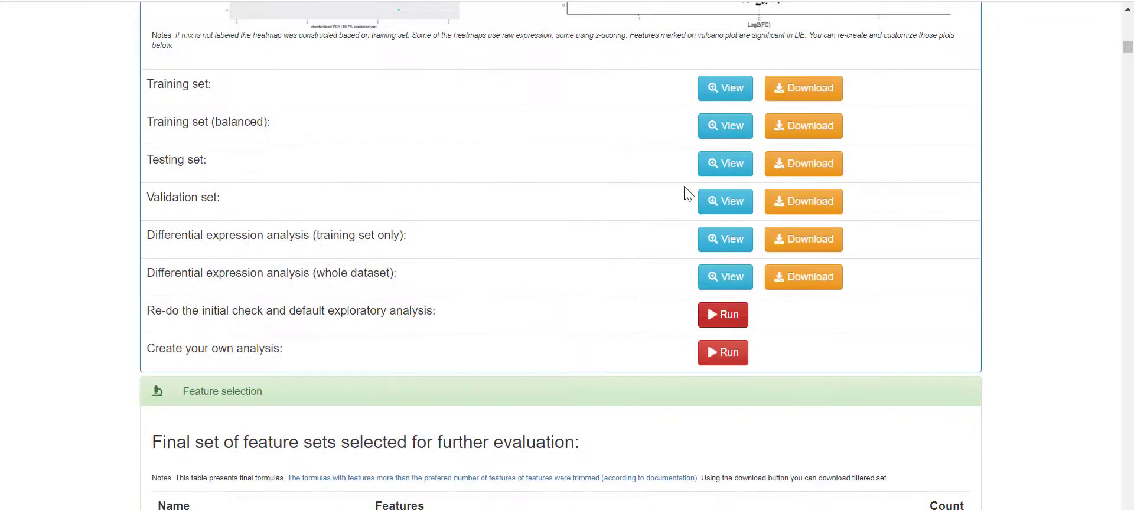
{"action": "left_click", "coordinate": [732, 356]}
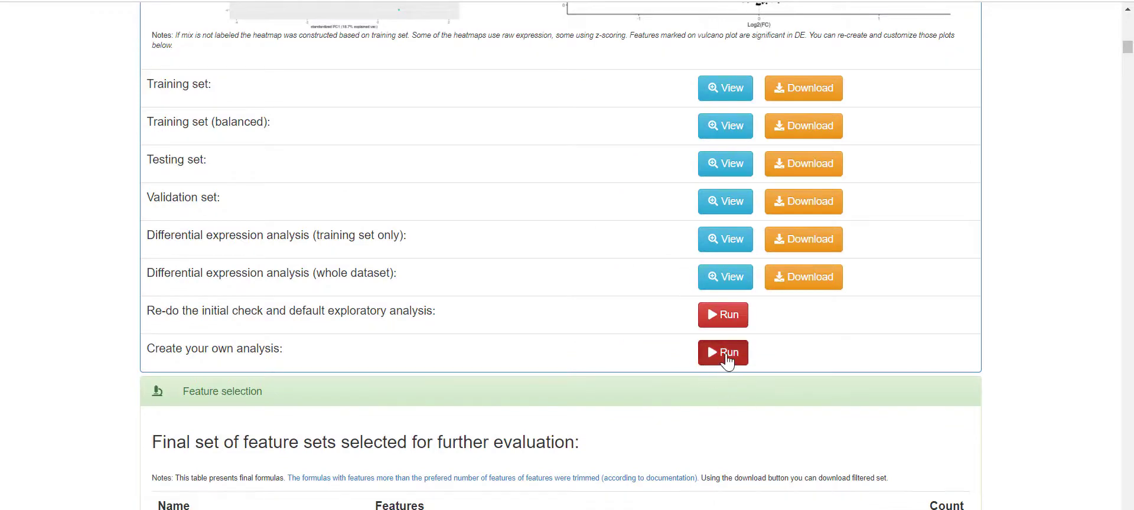
{"action": "left_click_drag", "start_coordinate": [311, 1], "coordinate": [338, 22]}
{"action": "left_click", "coordinate": [412, 227]}
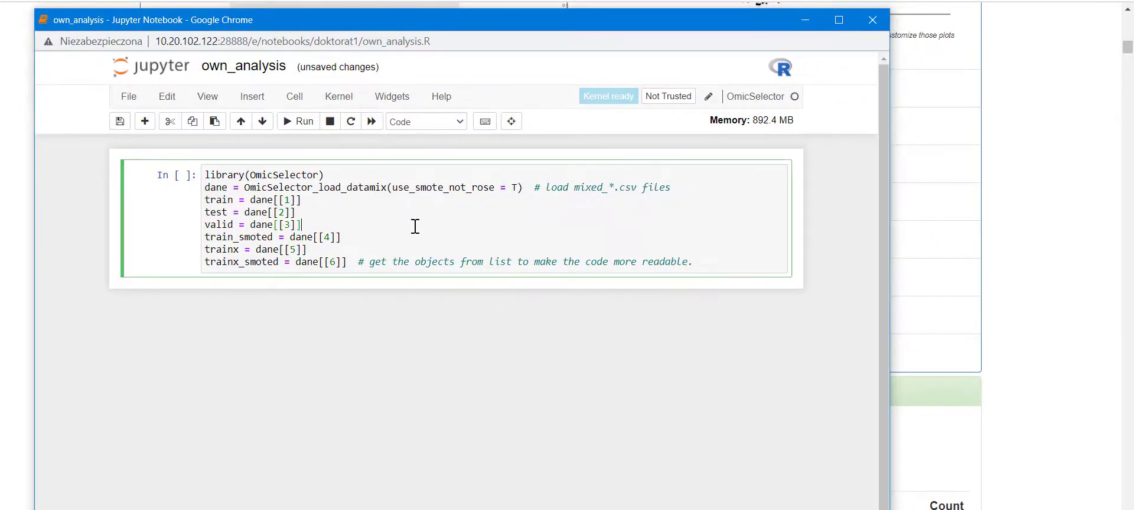
{"action": "key", "text": "ctrl+Return"}
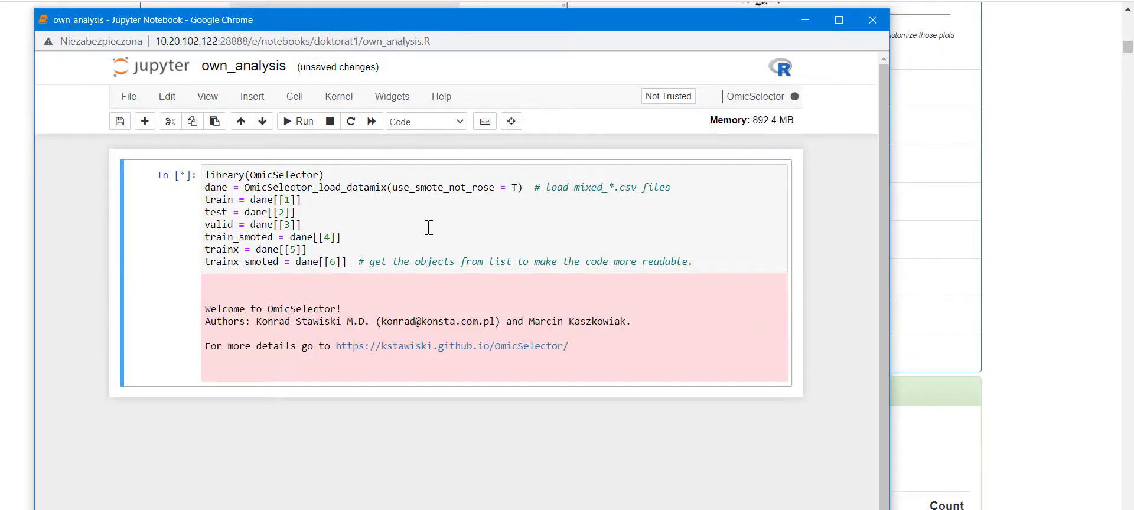
- Add a 'train' cell showing the 109 × 164 training set, then close without saving
{"action": "left_click", "coordinate": [141, 126]}
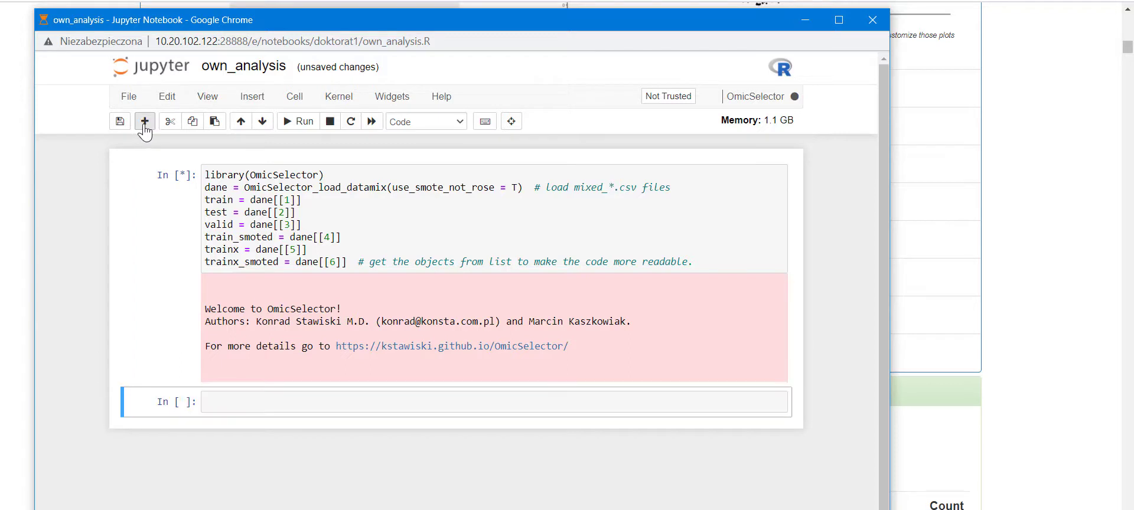
{"action": "left_click", "coordinate": [265, 405]}
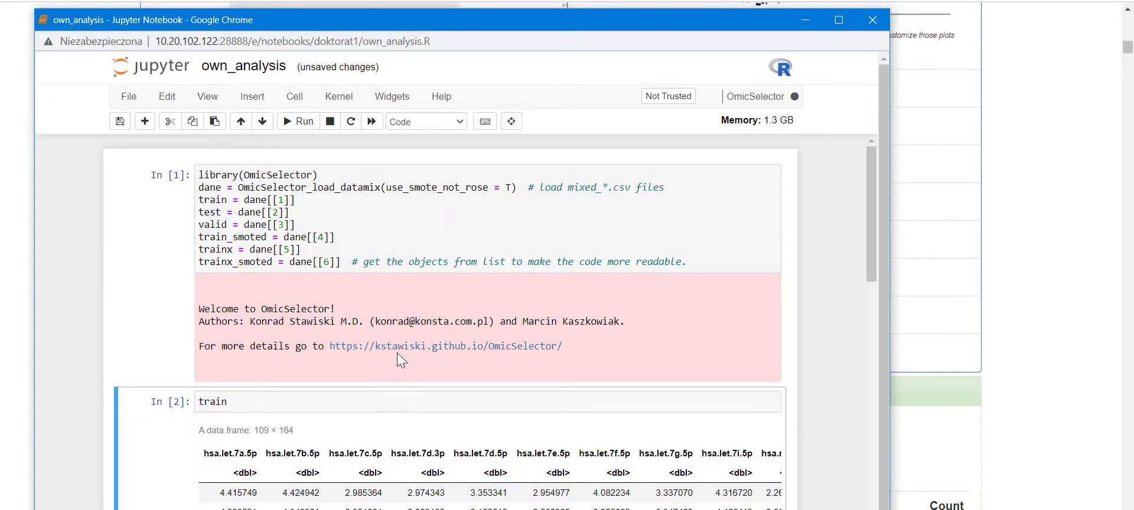
{"action": "scroll", "coordinate": [626, 400], "scroll_direction": "down", "scroll_amount": 4}
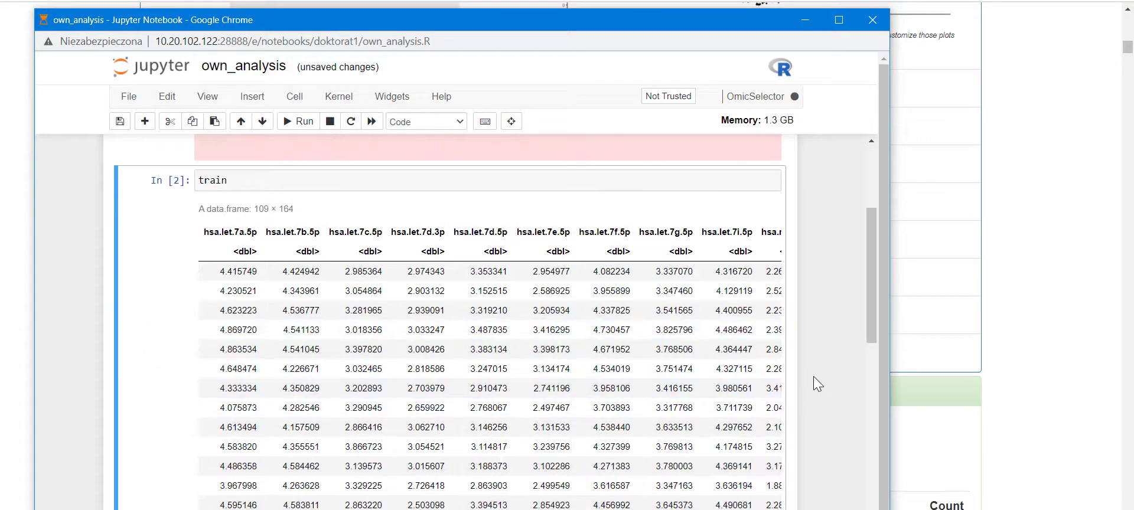
{"action": "scroll", "coordinate": [813, 376], "scroll_direction": "down", "scroll_amount": 4}
{"action": "scroll", "coordinate": [813, 375], "scroll_direction": "up", "scroll_amount": 10}
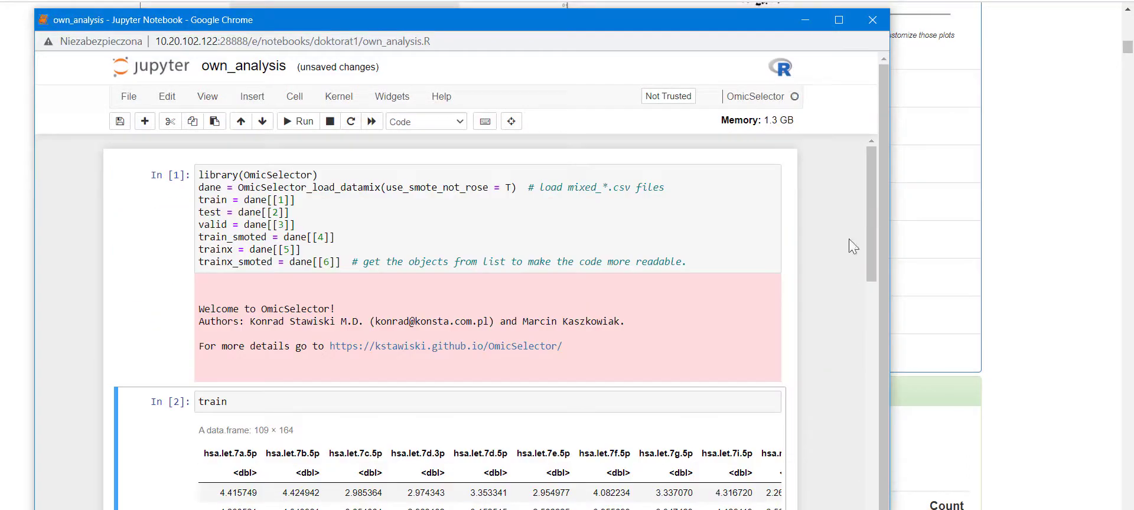
{"action": "left_click", "coordinate": [873, 27]}
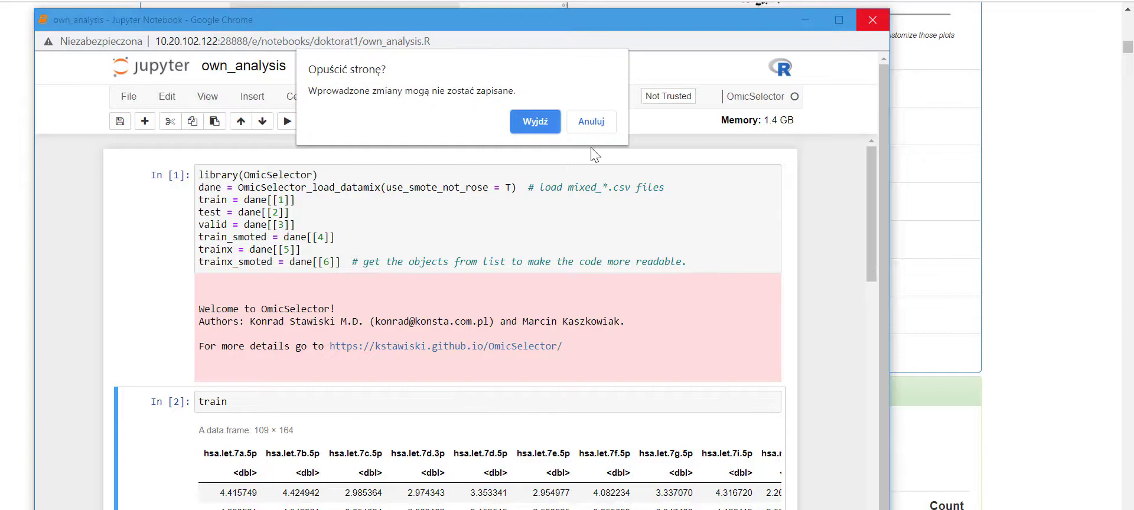
{"action": "left_click", "coordinate": [542, 116]}
{"action": "scroll", "coordinate": [978, 187], "scroll_direction": "up", "scroll_amount": 3}
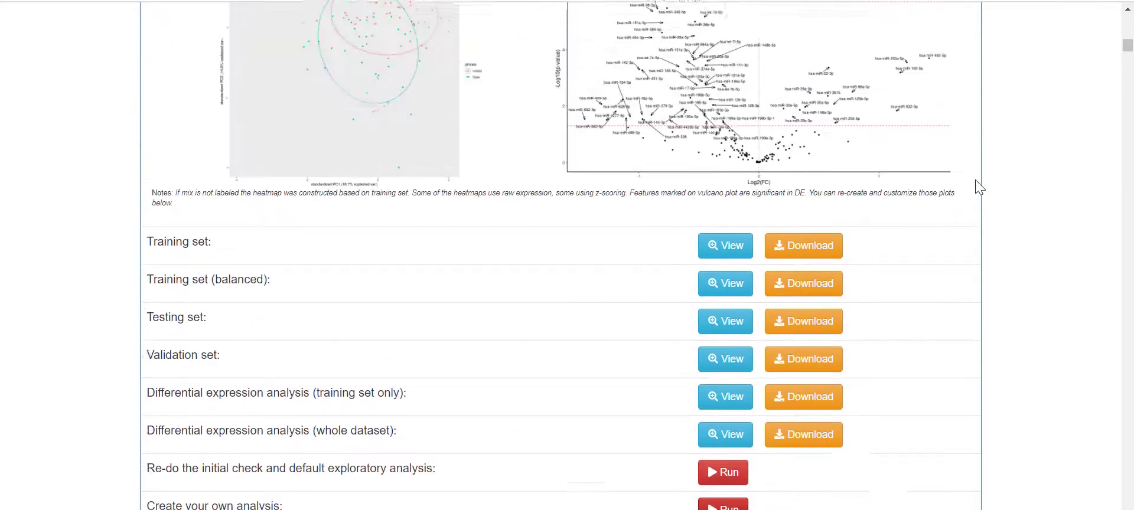
{"action": "scroll", "coordinate": [979, 187], "scroll_direction": "down", "scroll_amount": 2}
{"action": "scroll", "coordinate": [979, 188], "scroll_direction": "down", "scroll_amount": 5}
{"action": "scroll", "coordinate": [979, 187], "scroll_direction": "up", "scroll_amount": 3}
{"action": "scroll", "coordinate": [980, 188], "scroll_direction": "down", "scroll_amount": 5}
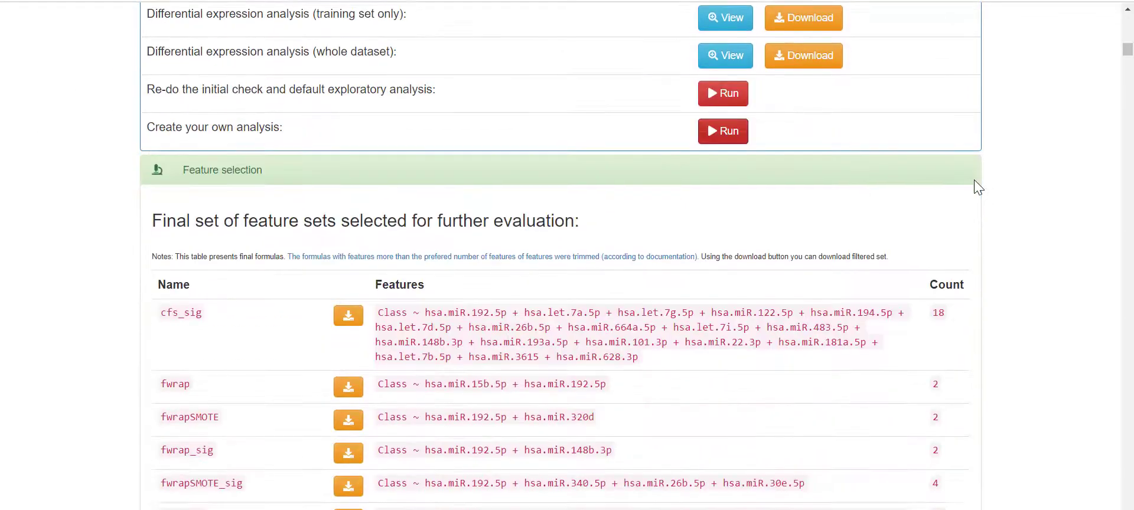
{"action": "scroll", "coordinate": [939, 182], "scroll_direction": "up", "scroll_amount": 1}
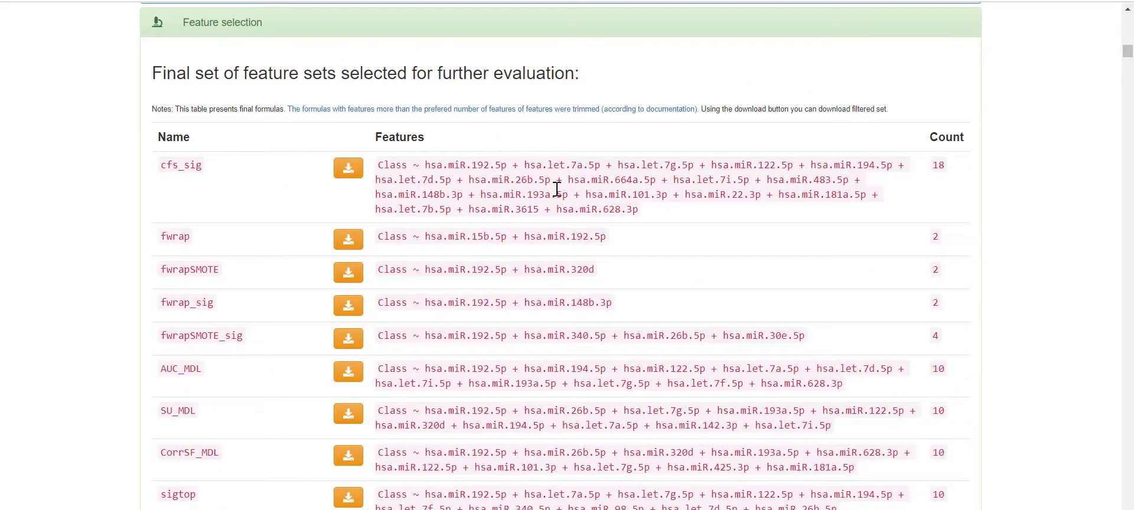
{"action": "left_click_drag", "start_coordinate": [158, 168], "coordinate": [202, 173]}
{"action": "left_click", "coordinate": [438, 181]}
{"action": "left_click_drag", "start_coordinate": [377, 166], "coordinate": [653, 223]}
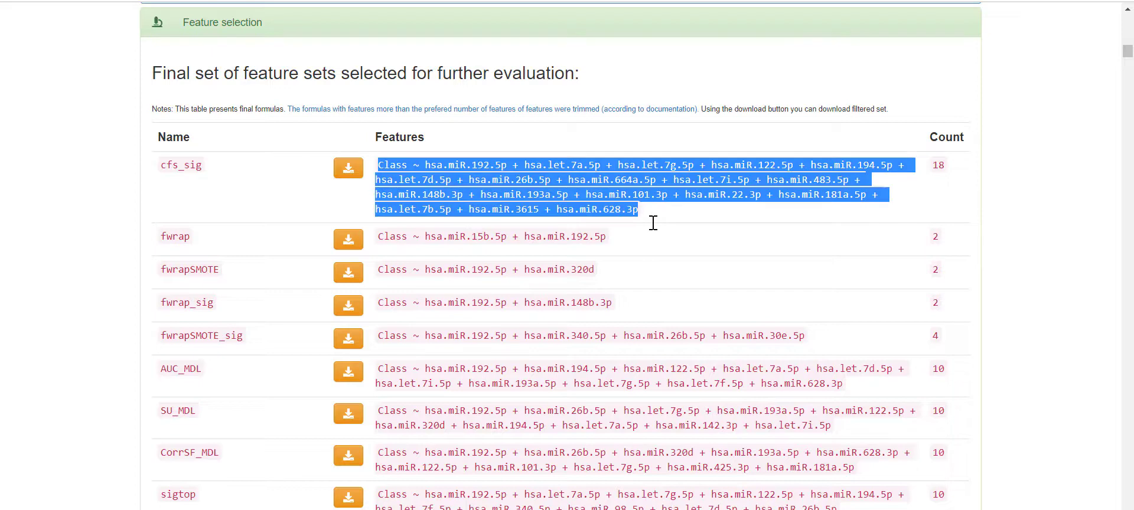
{"action": "left_click", "coordinate": [702, 227]}
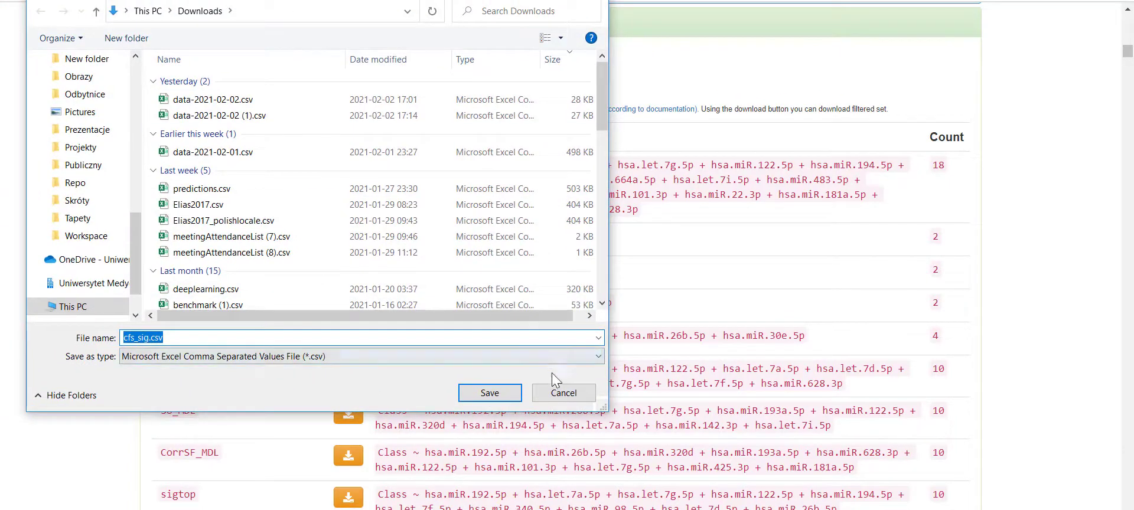
- Save cfs_sig.csv to Downloads and inspect its miRNA header row F1:W1 in Excel
{"action": "left_click", "coordinate": [512, 391]}
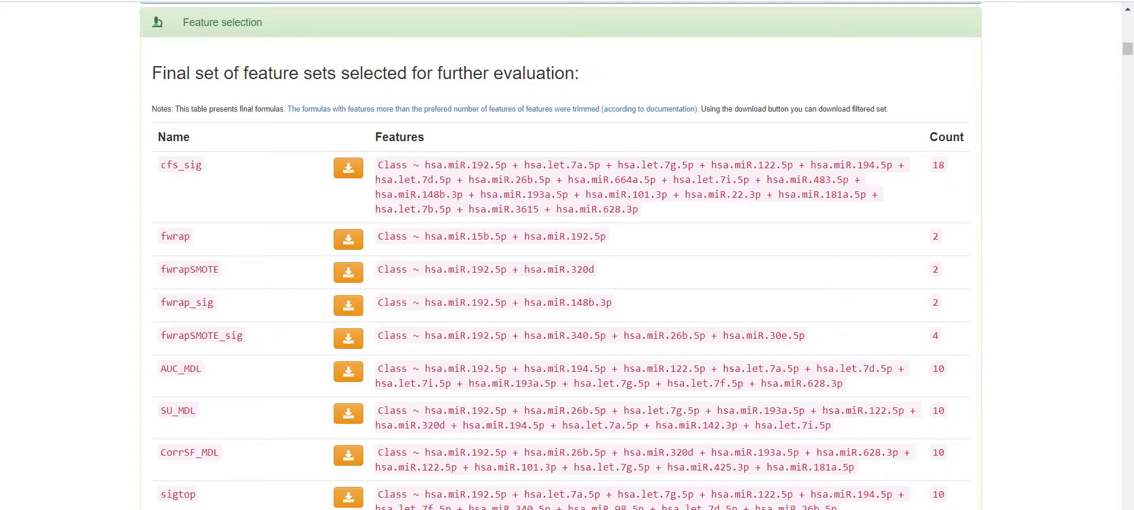
{"action": "left_click_drag", "start_coordinate": [0, 289], "coordinate": [880, 32]}
{"action": "left_click_drag", "start_coordinate": [258, 203], "coordinate": [1076, 203]}
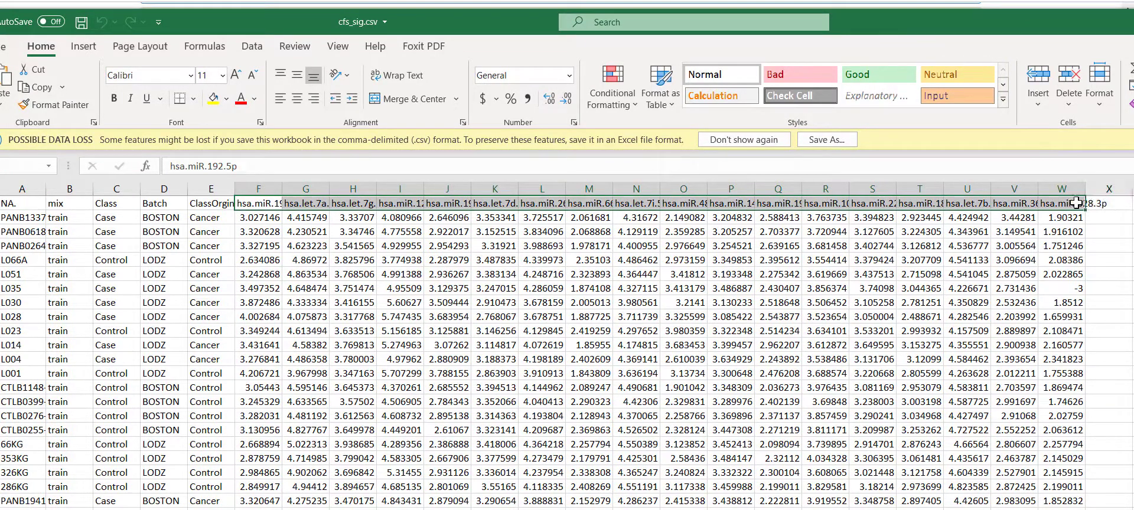
{"action": "left_click_drag", "start_coordinate": [507, 28], "coordinate": [674, 203]}
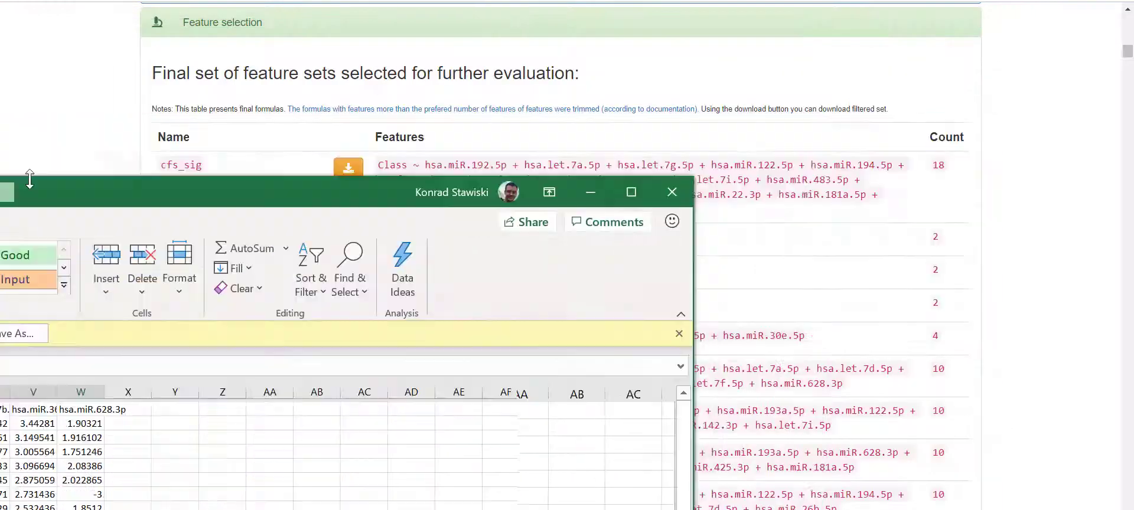
- Close cfs_sig.csv and review the glm, mlp, svmRadial, rf, C5.0 and rpart accuracy boxplots
{"action": "left_click", "coordinate": [672, 191]}
{"action": "scroll", "coordinate": [630, 270], "scroll_direction": "down", "scroll_amount": 6}
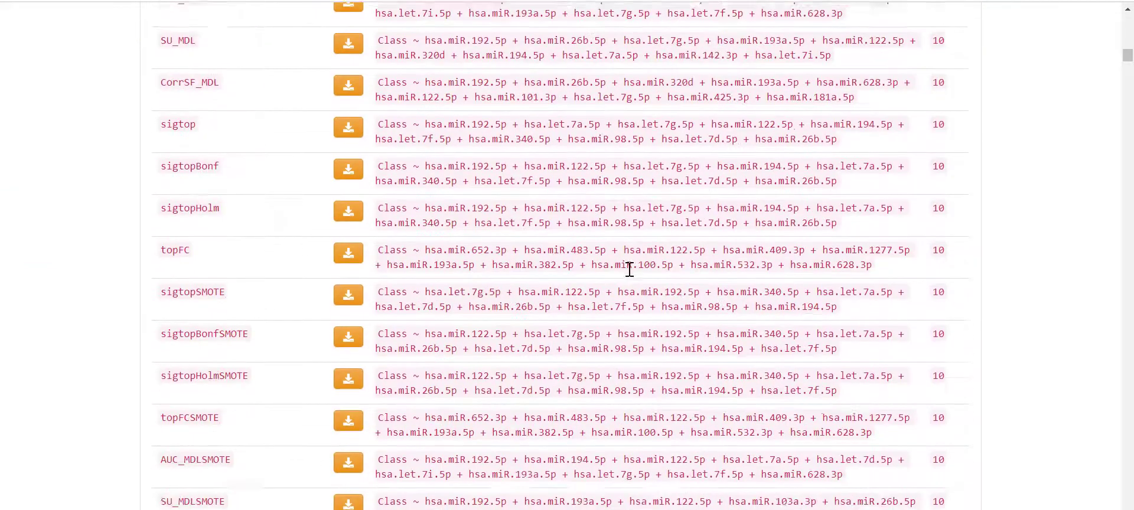
{"action": "scroll", "coordinate": [630, 270], "scroll_direction": "down", "scroll_amount": 13}
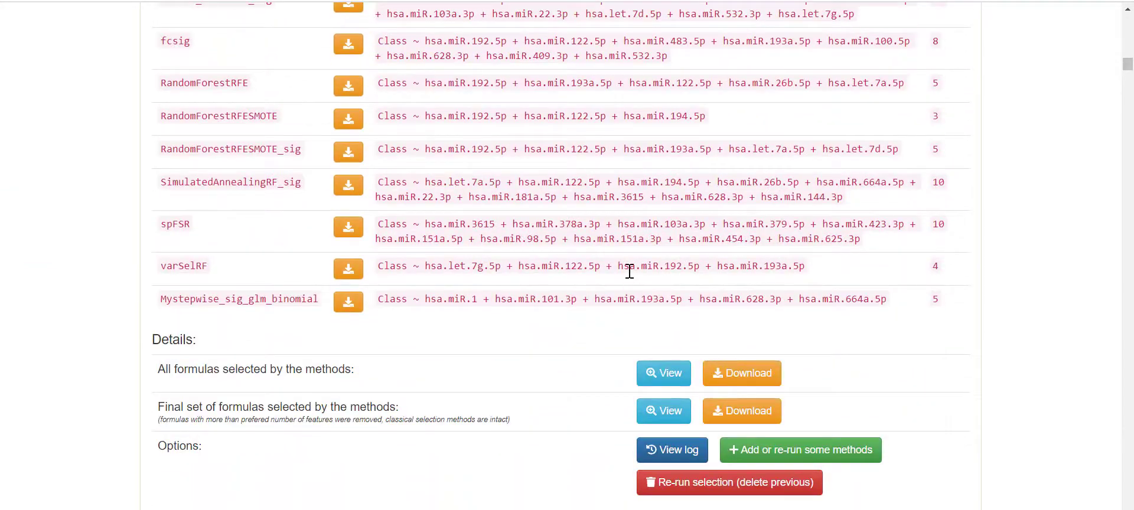
{"action": "scroll", "coordinate": [629, 270], "scroll_direction": "down", "scroll_amount": 3}
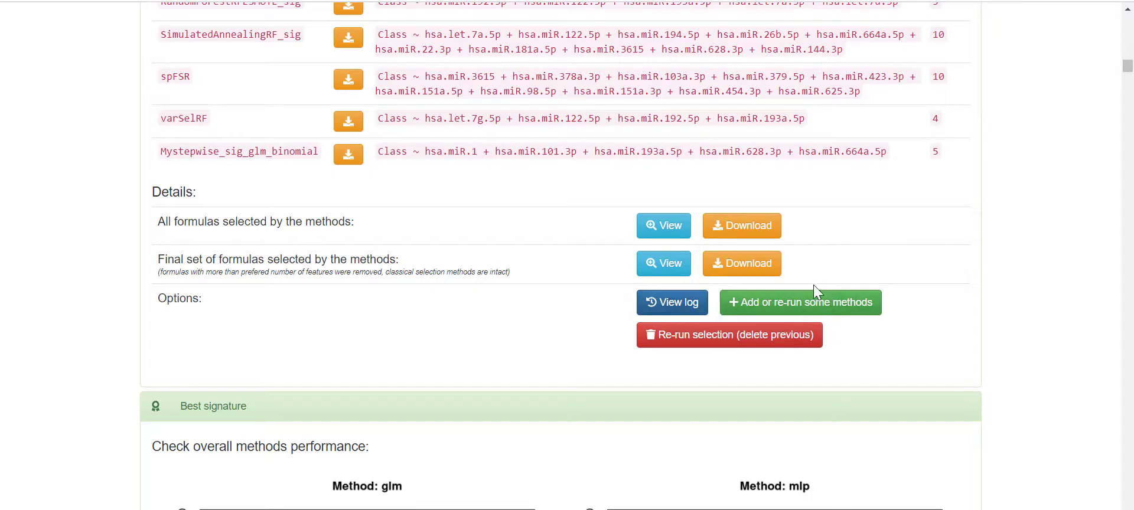
{"action": "scroll", "coordinate": [877, 369], "scroll_direction": "down", "scroll_amount": 3}
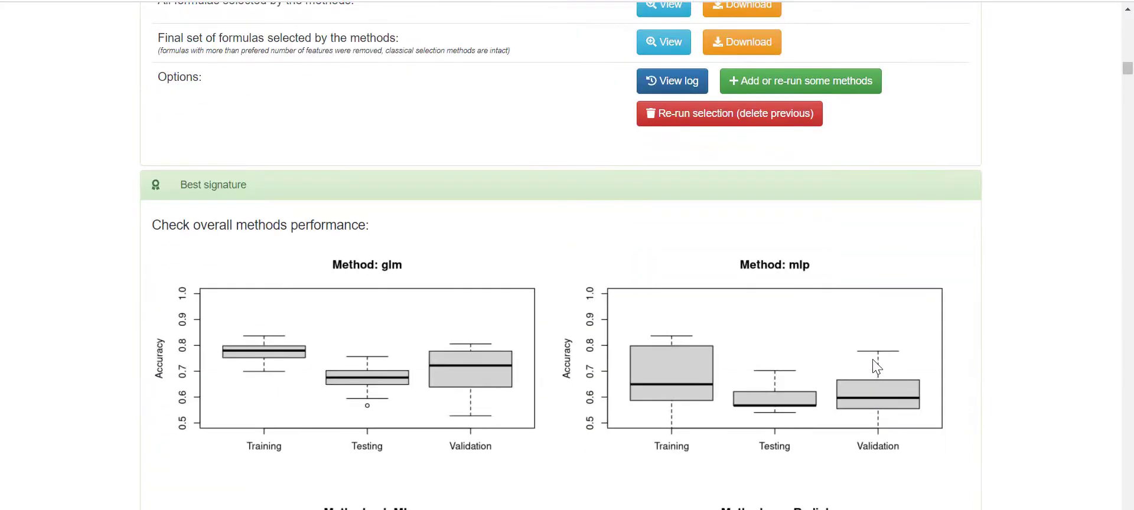
{"action": "scroll", "coordinate": [889, 345], "scroll_direction": "down", "scroll_amount": 2}
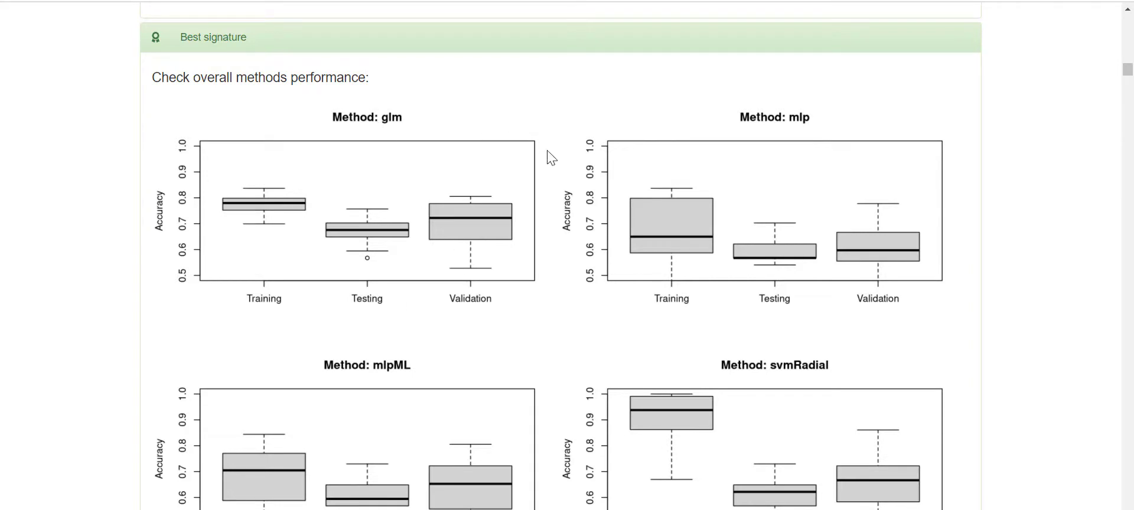
{"action": "scroll", "coordinate": [596, 168], "scroll_direction": "down", "scroll_amount": 1}
{"action": "scroll", "coordinate": [600, 169], "scroll_direction": "down", "scroll_amount": 3}
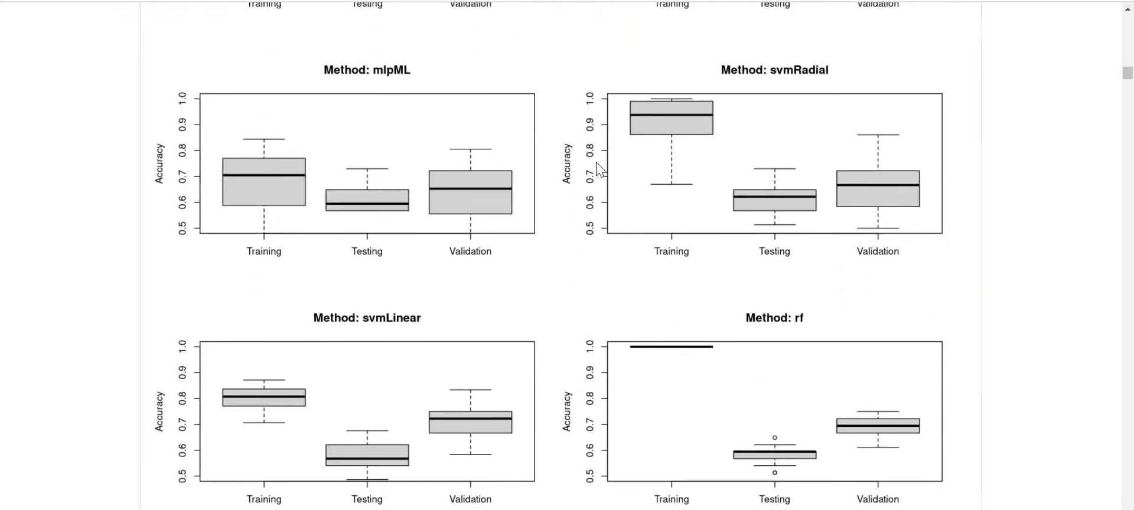
{"action": "scroll", "coordinate": [600, 169], "scroll_direction": "up", "scroll_amount": 4}
{"action": "scroll", "coordinate": [599, 169], "scroll_direction": "down", "scroll_amount": 3}
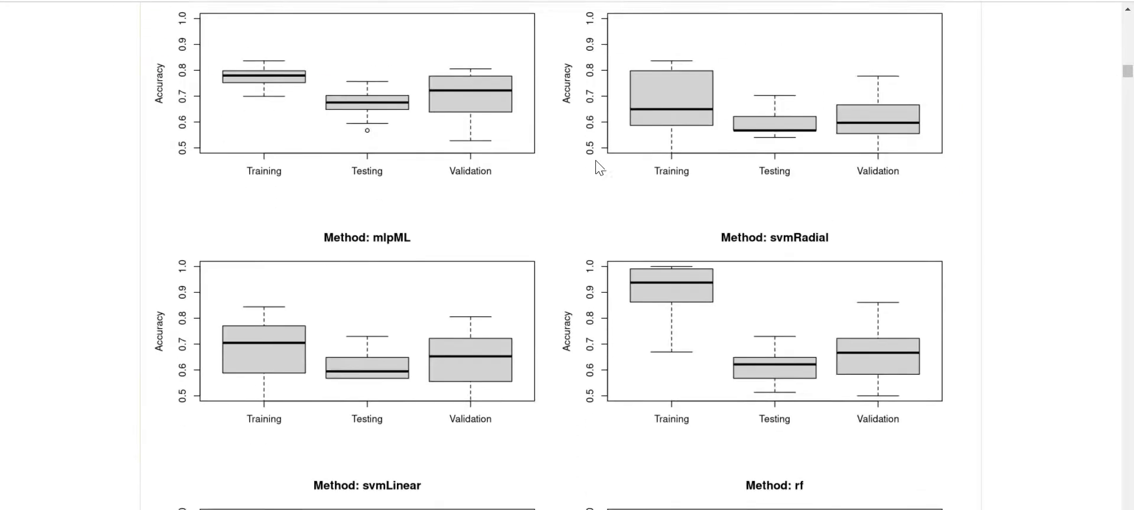
{"action": "scroll", "coordinate": [596, 168], "scroll_direction": "down", "scroll_amount": 4}
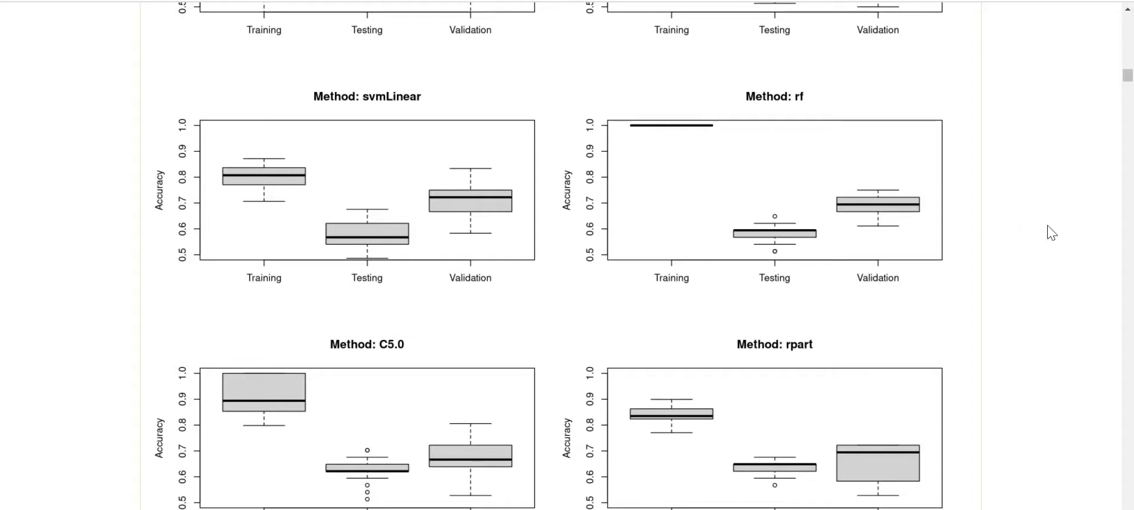
{"action": "scroll", "coordinate": [955, 237], "scroll_direction": "down", "scroll_amount": 2}
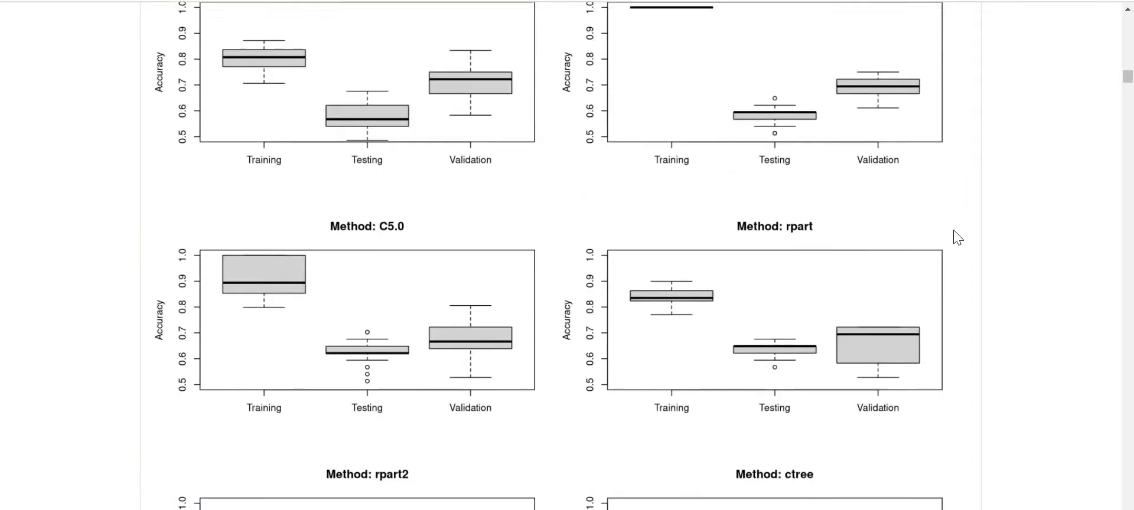
{"action": "scroll", "coordinate": [957, 236], "scroll_direction": "down", "scroll_amount": 10}
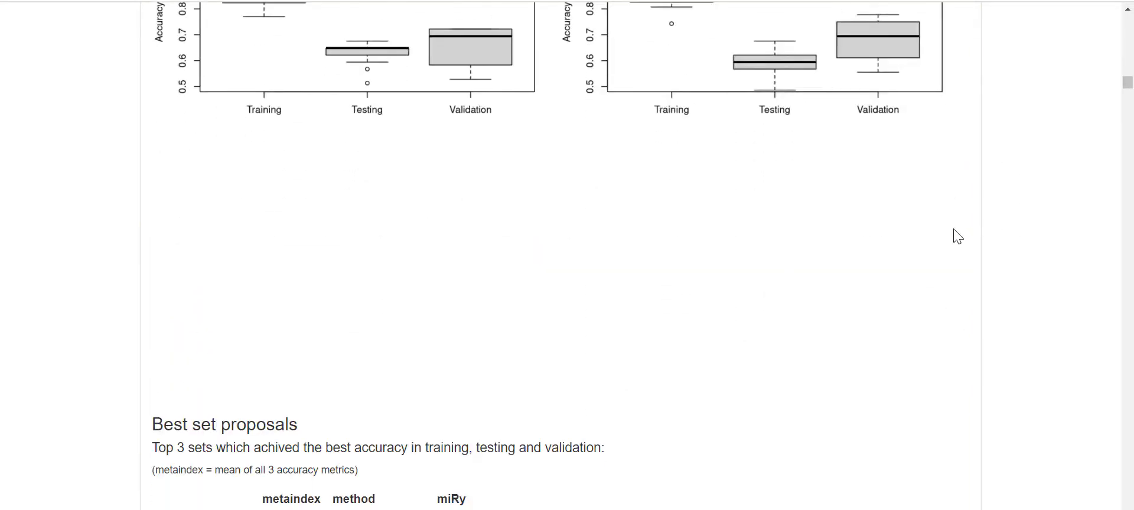
- Highlight the metaindex header, top value 0.7371430 and leading set fwrapSMOTE in the proposals table
{"action": "scroll", "coordinate": [956, 236], "scroll_direction": "up", "scroll_amount": 10}
{"action": "scroll", "coordinate": [957, 236], "scroll_direction": "down", "scroll_amount": 11}
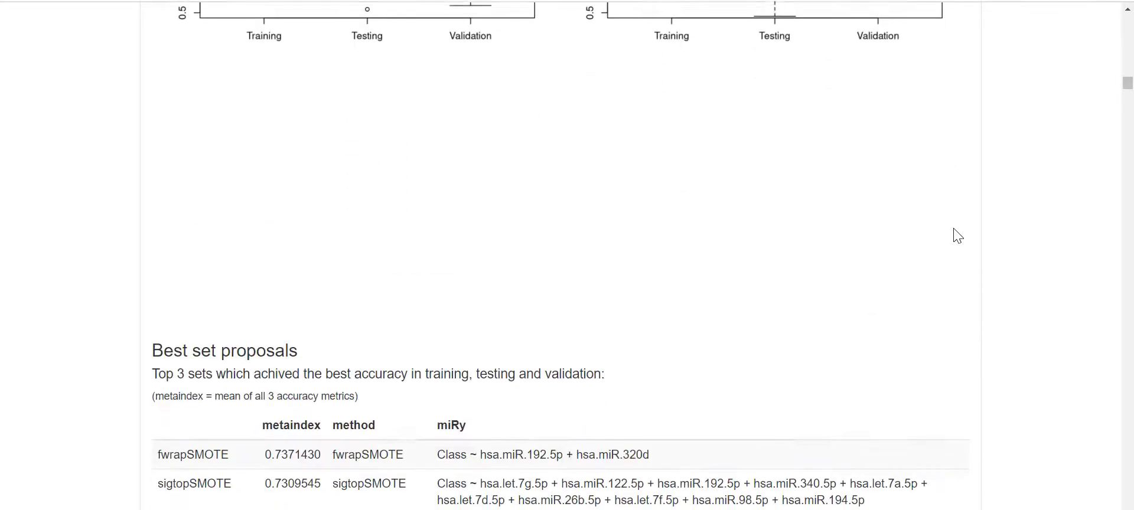
{"action": "scroll", "coordinate": [957, 236], "scroll_direction": "down", "scroll_amount": 3}
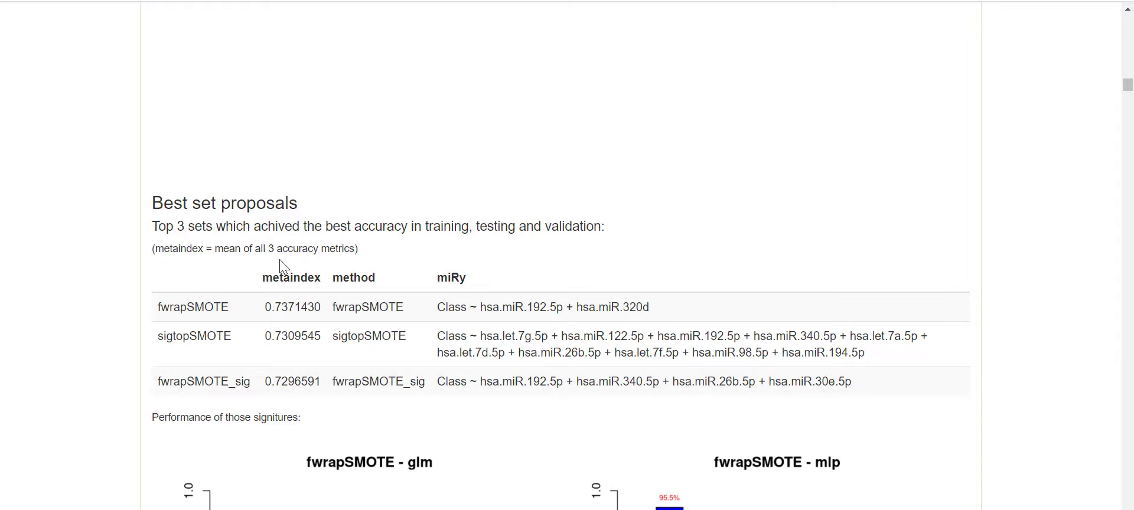
{"action": "left_click_drag", "start_coordinate": [264, 277], "coordinate": [320, 277]}
{"action": "left_click_drag", "start_coordinate": [320, 313], "coordinate": [156, 310]}
{"action": "left_click", "coordinate": [244, 318]}
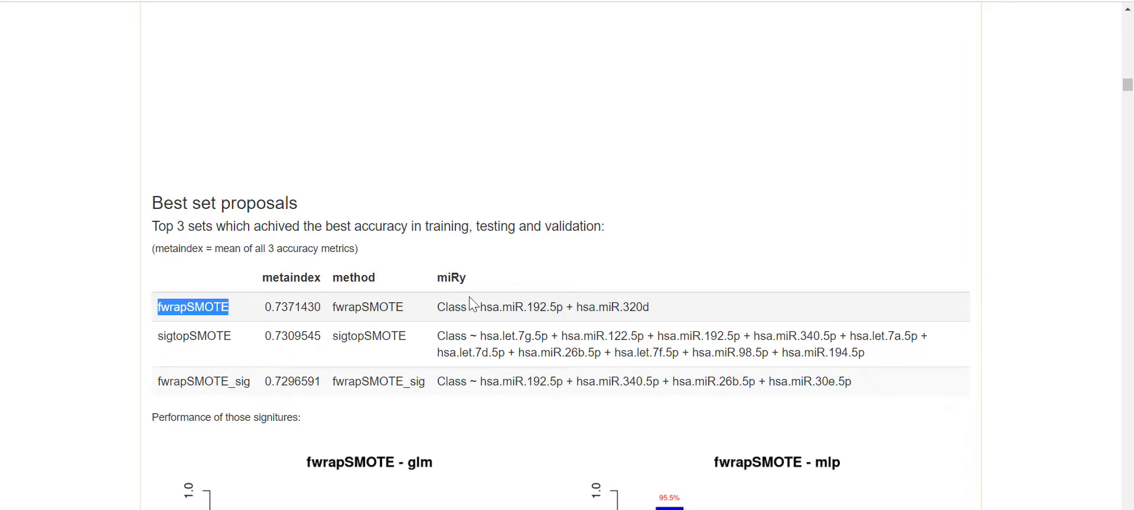
- Highlight fwrapSMOTE's two-miRNA formula, then move down to its glm and mlp bar charts
{"action": "scroll", "coordinate": [493, 298], "scroll_direction": "down", "scroll_amount": 1}
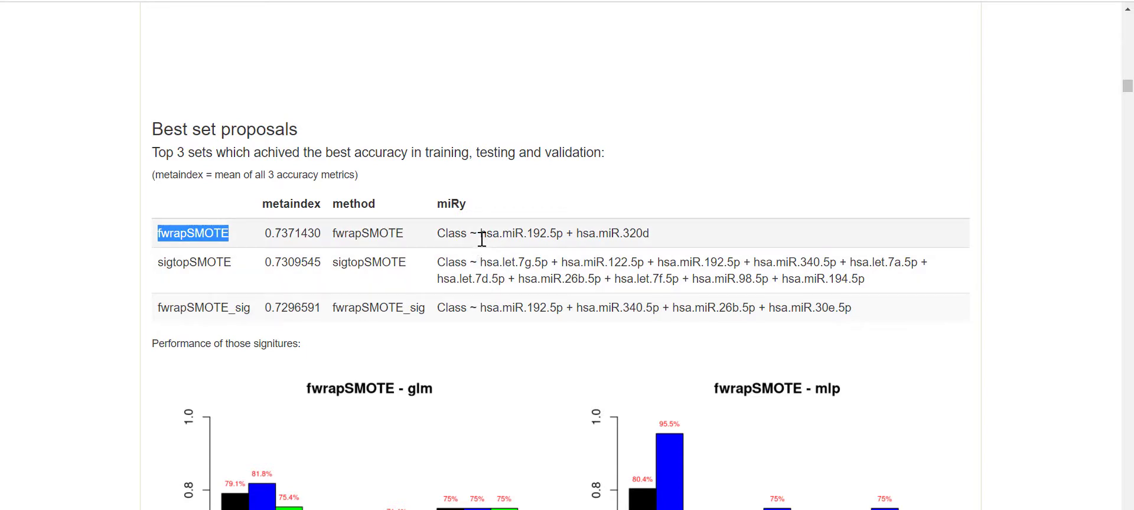
{"action": "left_click_drag", "start_coordinate": [479, 234], "coordinate": [673, 243]}
{"action": "left_click", "coordinate": [638, 231]}
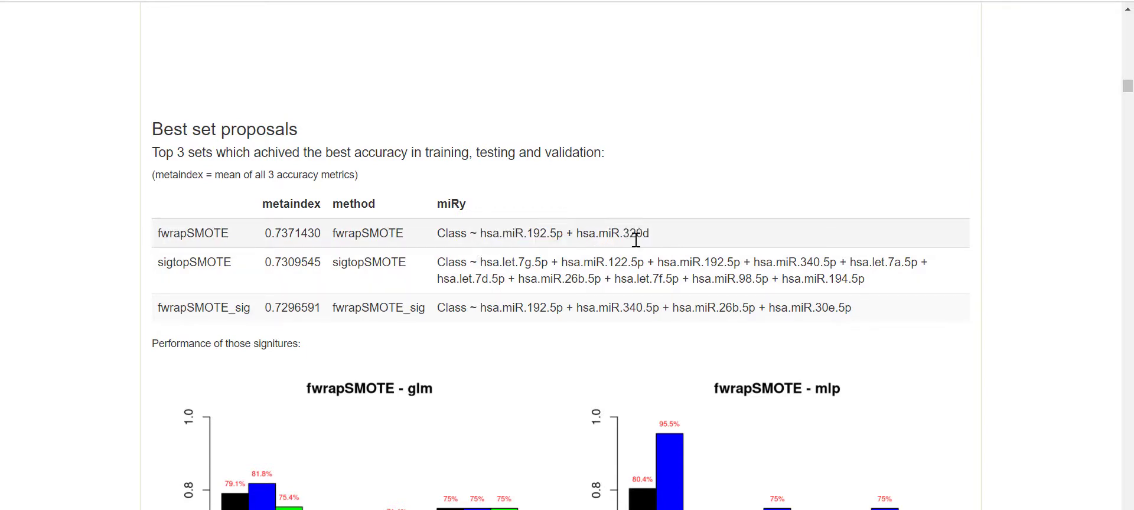
{"action": "scroll", "coordinate": [660, 282], "scroll_direction": "down", "scroll_amount": 1}
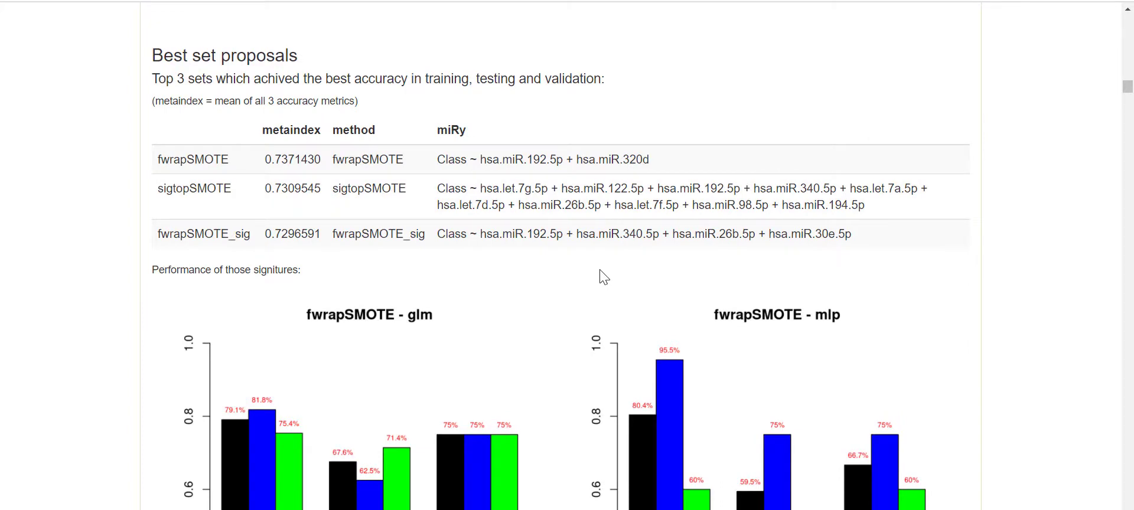
{"action": "scroll", "coordinate": [604, 277], "scroll_direction": "down", "scroll_amount": 2}
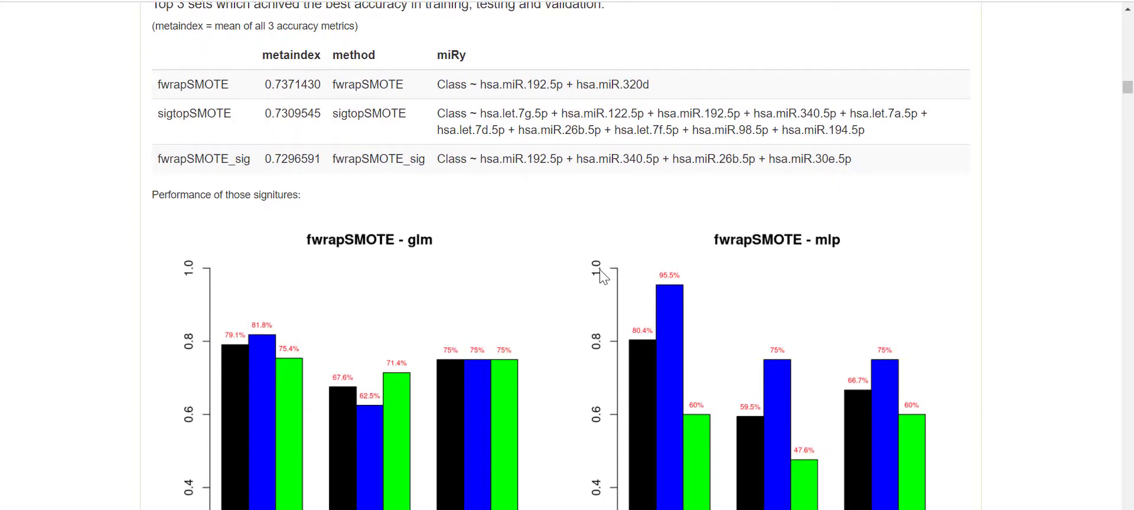
{"action": "scroll", "coordinate": [547, 225], "scroll_direction": "up", "scroll_amount": 1}
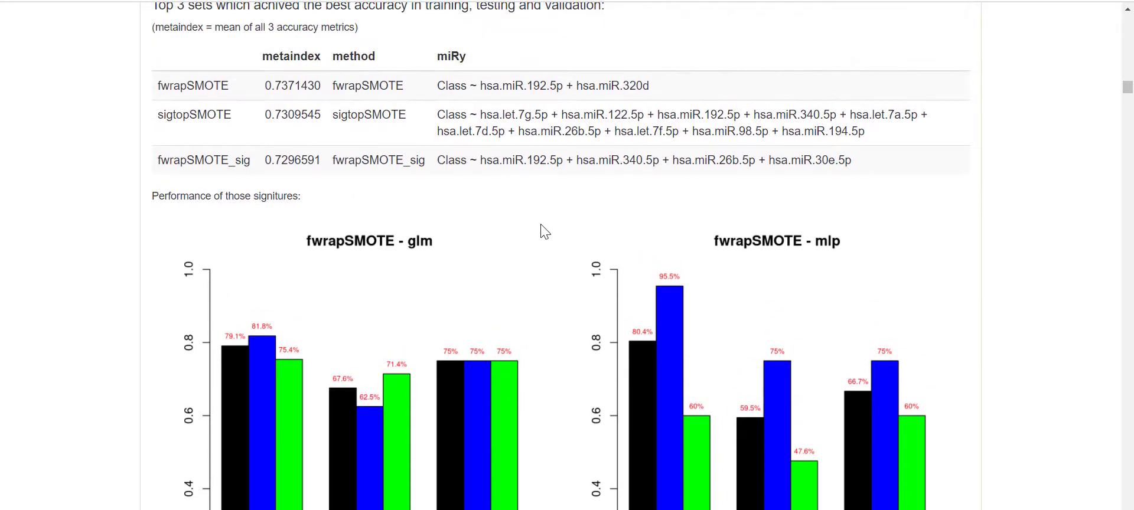
{"action": "scroll", "coordinate": [545, 227], "scroll_direction": "down", "scroll_amount": 2}
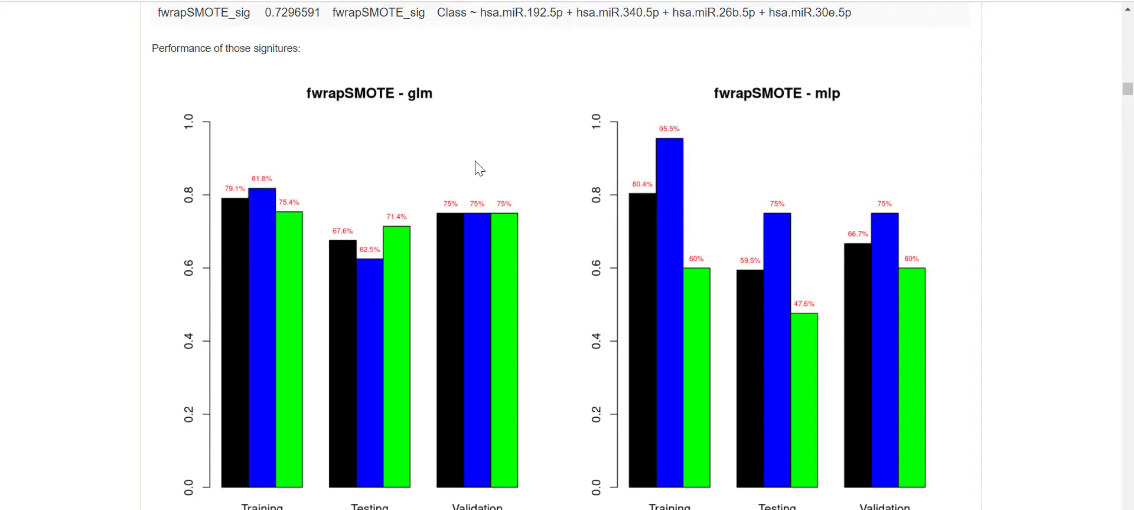
- Review the fwrapSMOTE, sigtopSMOTE and fwrapSMOTE_sig classifier charts down to their overlap Venn diagram
{"action": "scroll", "coordinate": [476, 161], "scroll_direction": "down", "scroll_amount": 1}
{"action": "scroll", "coordinate": [476, 162], "scroll_direction": "up", "scroll_amount": 1}
{"action": "scroll", "coordinate": [426, 176], "scroll_direction": "down", "scroll_amount": 1}
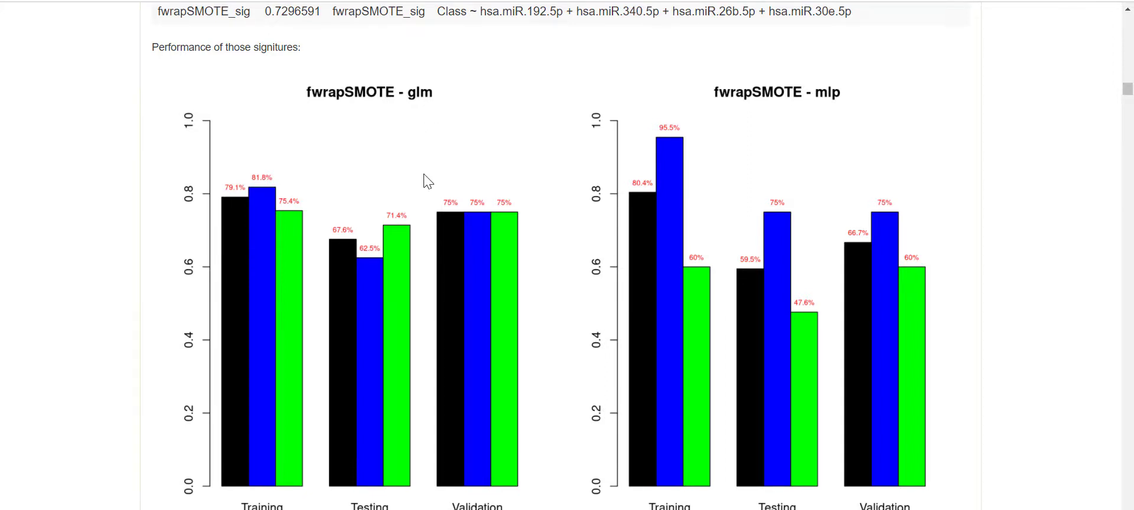
{"action": "scroll", "coordinate": [428, 176], "scroll_direction": "up", "scroll_amount": 1}
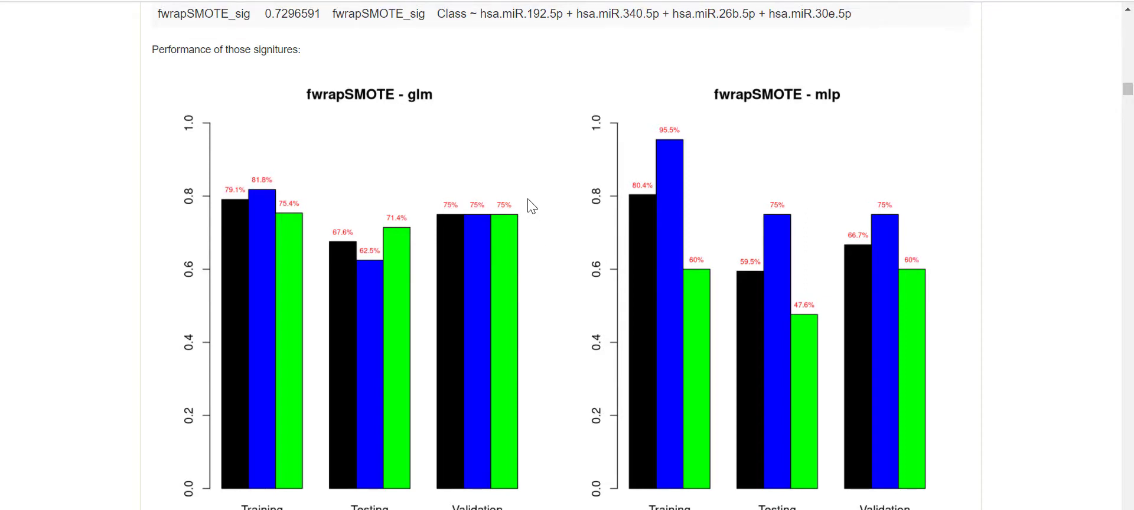
{"action": "scroll", "coordinate": [529, 210], "scroll_direction": "up", "scroll_amount": 4}
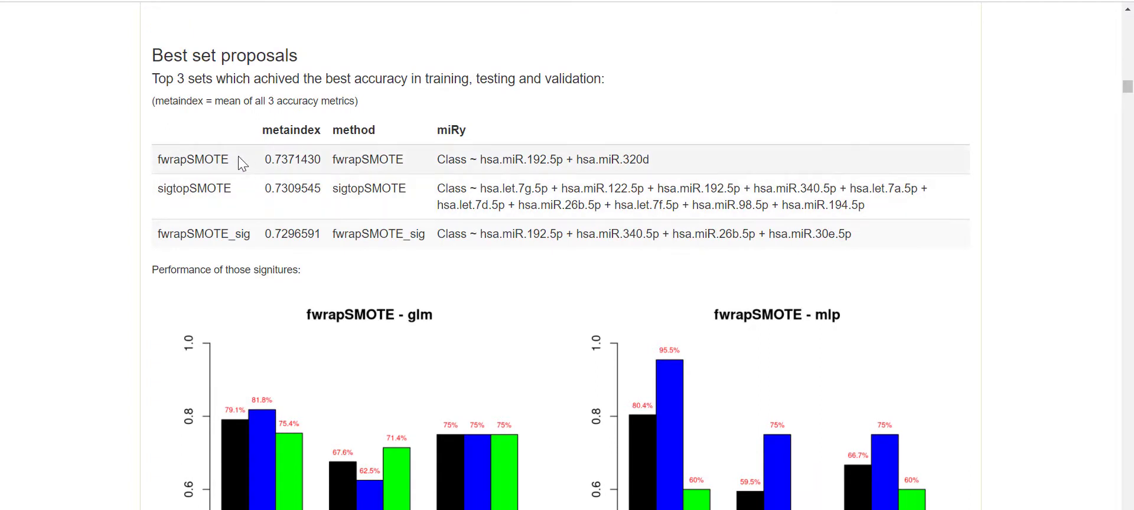
{"action": "scroll", "coordinate": [285, 171], "scroll_direction": "down", "scroll_amount": 6}
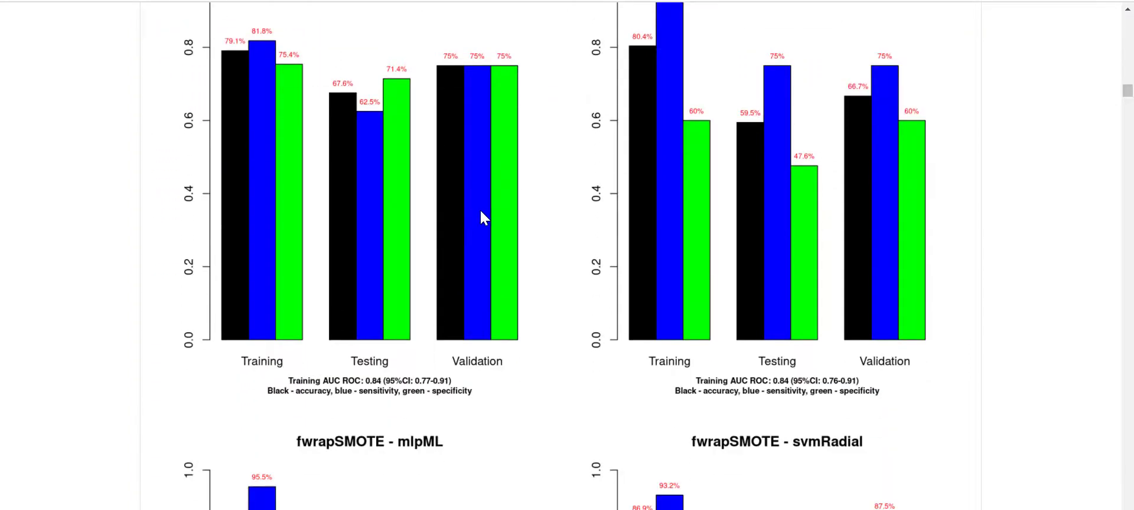
{"action": "scroll", "coordinate": [480, 217], "scroll_direction": "up", "scroll_amount": 2}
{"action": "scroll", "coordinate": [597, 238], "scroll_direction": "down", "scroll_amount": 1}
{"action": "scroll", "coordinate": [597, 238], "scroll_direction": "down", "scroll_amount": 15}
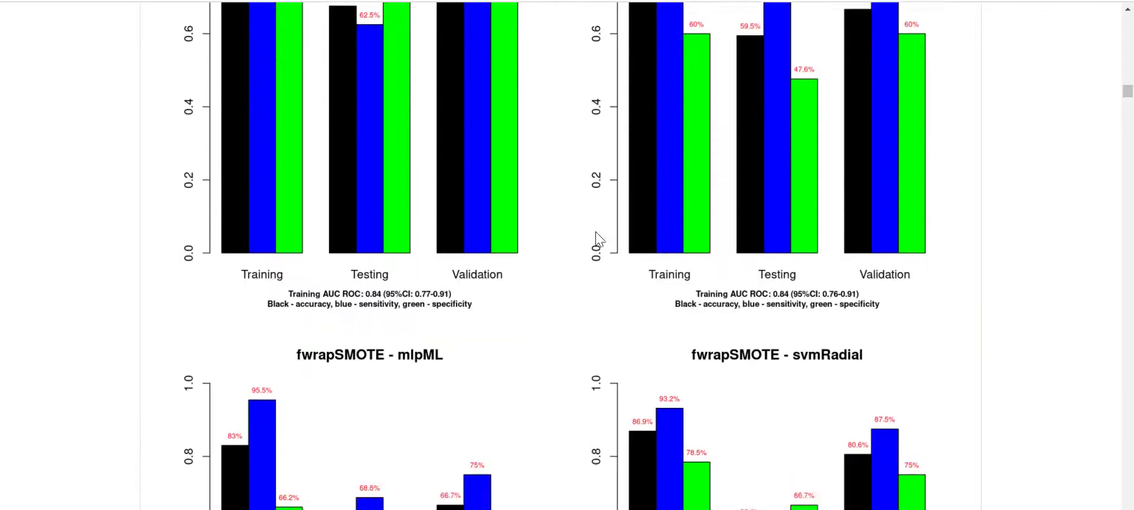
{"action": "scroll", "coordinate": [597, 238], "scroll_direction": "down", "scroll_amount": 16}
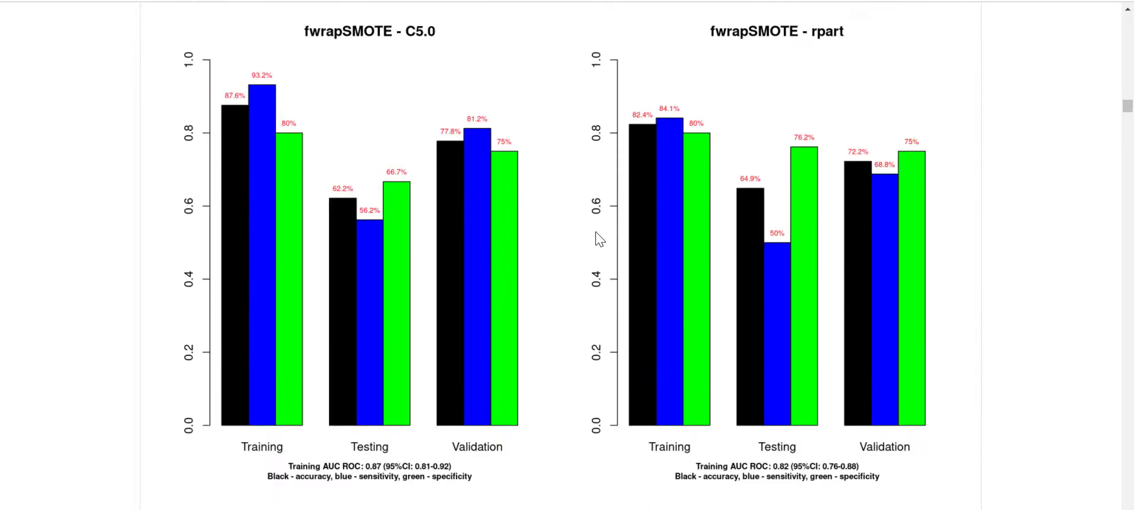
{"action": "scroll", "coordinate": [597, 238], "scroll_direction": "down", "scroll_amount": 20}
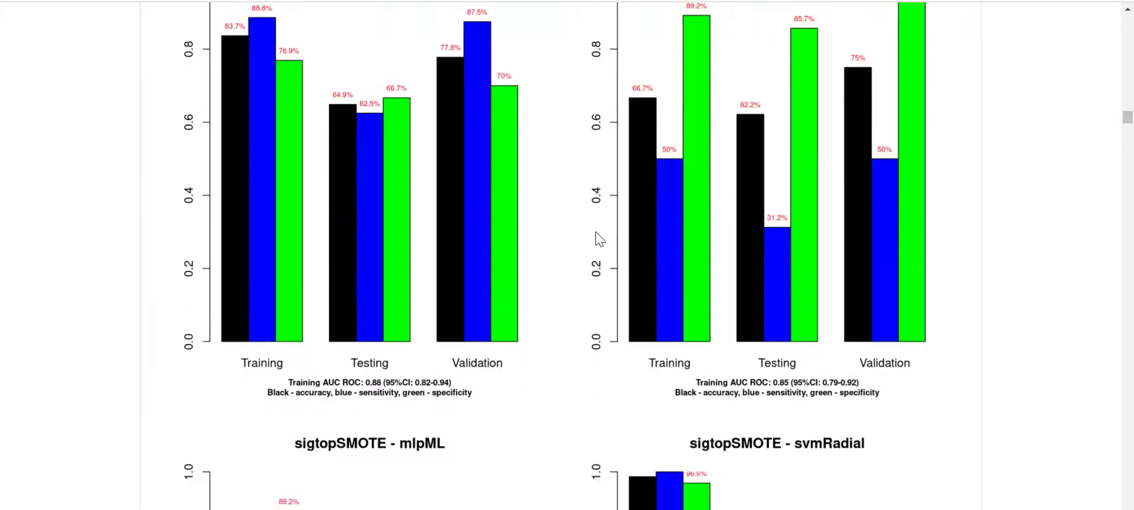
{"action": "scroll", "coordinate": [597, 238], "scroll_direction": "down", "scroll_amount": 12}
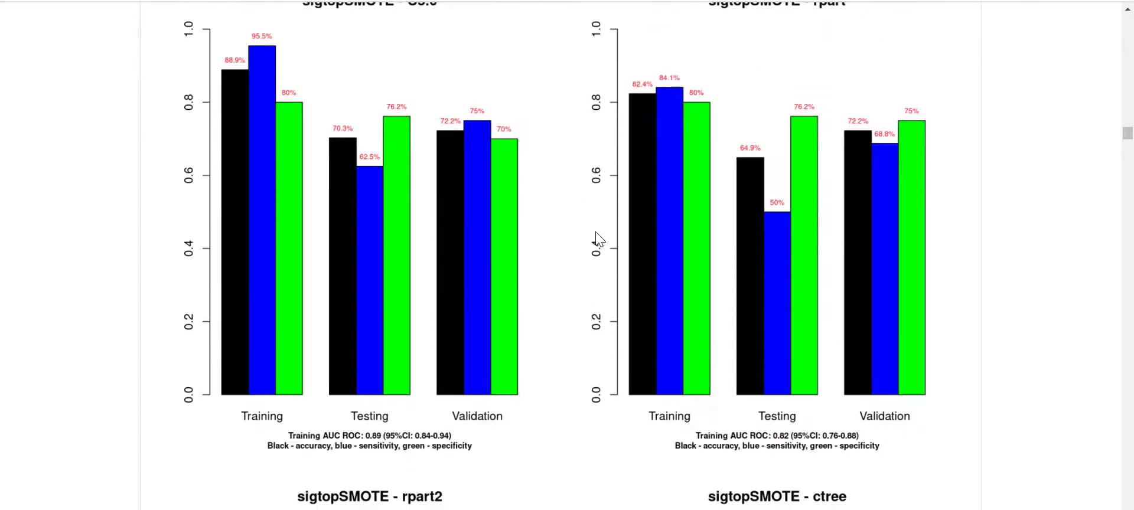
{"action": "scroll", "coordinate": [596, 232], "scroll_direction": "down", "scroll_amount": 12}
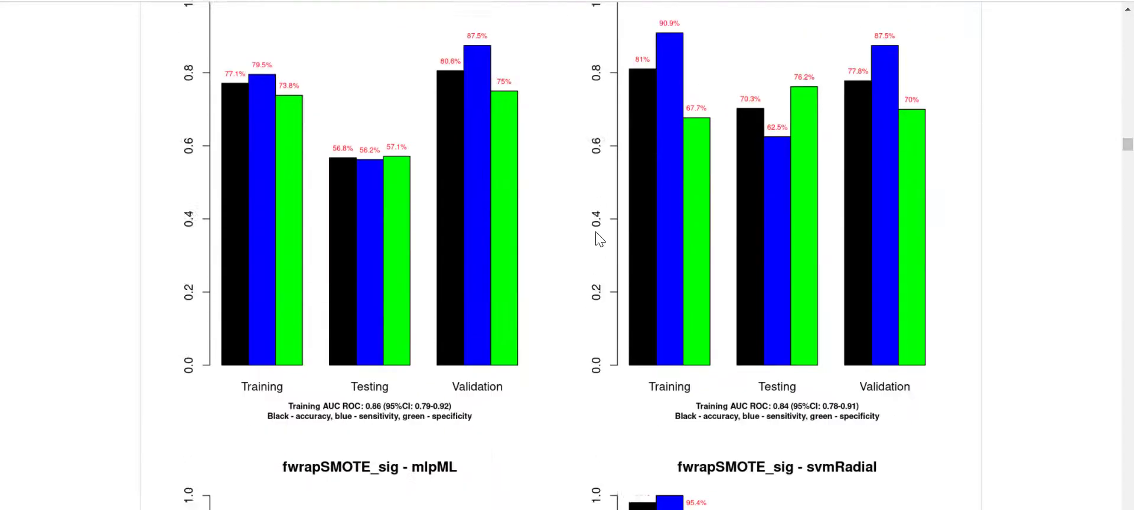
{"action": "scroll", "coordinate": [597, 238], "scroll_direction": "down", "scroll_amount": 2}
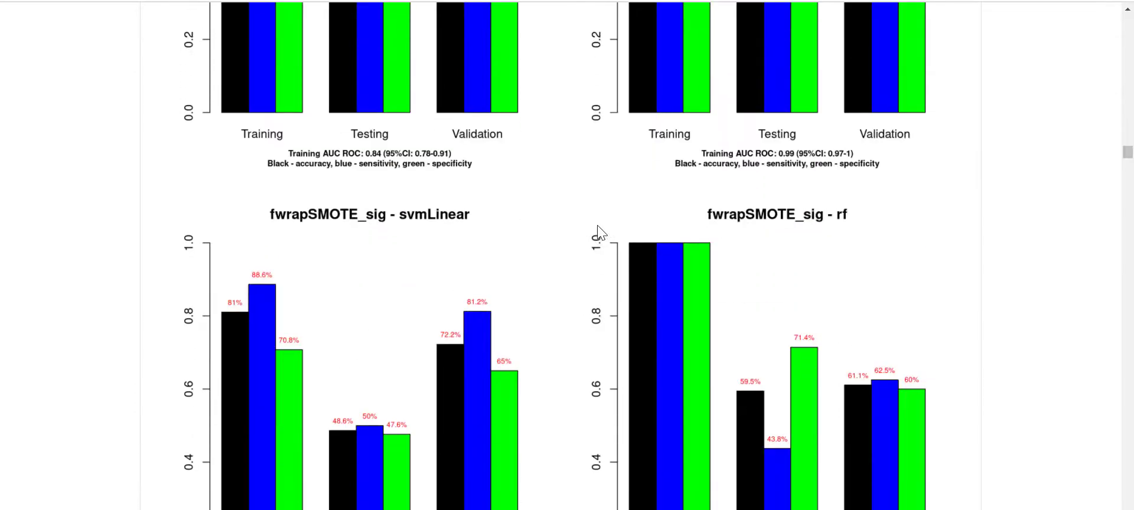
{"action": "scroll", "coordinate": [598, 232], "scroll_direction": "down", "scroll_amount": 6}
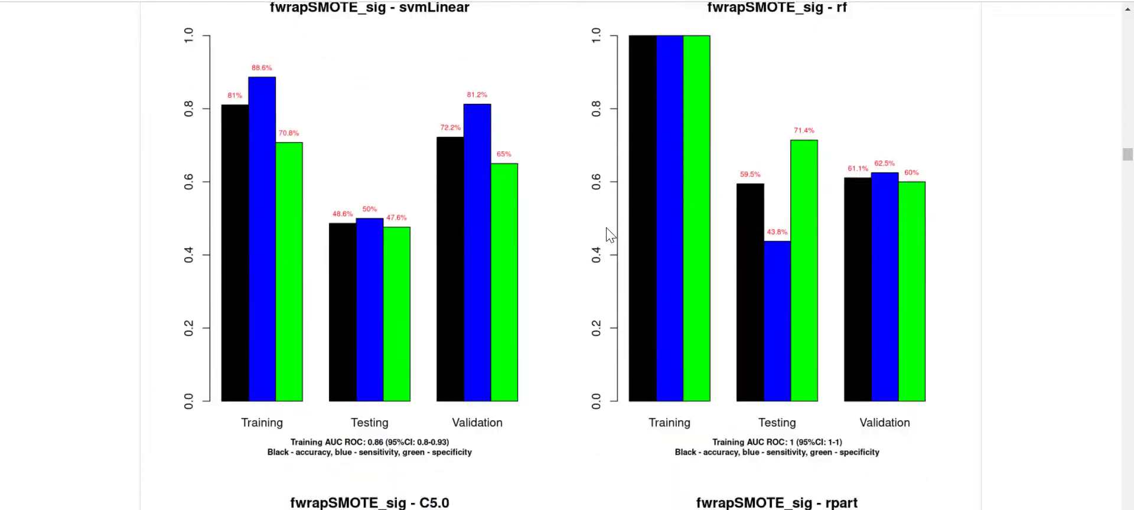
{"action": "scroll", "coordinate": [608, 225], "scroll_direction": "down", "scroll_amount": 12}
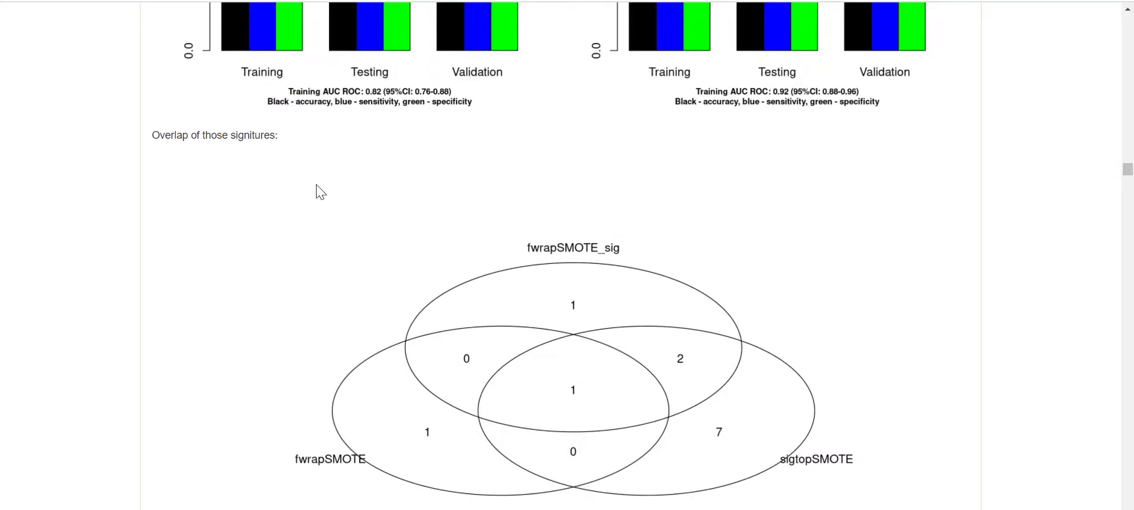
- Highlight hsa.miR.192.5p, shared by all three sets, then reach the Top 3 testing/validation accuracy table
{"action": "scroll", "coordinate": [290, 159], "scroll_direction": "down", "scroll_amount": 1}
{"action": "scroll", "coordinate": [292, 160], "scroll_direction": "down", "scroll_amount": 1}
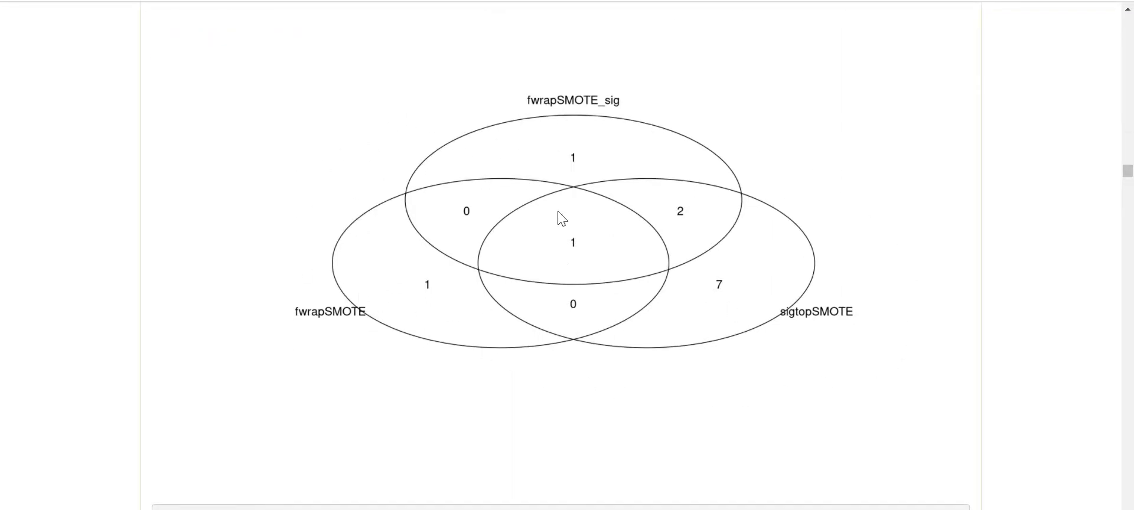
{"action": "scroll", "coordinate": [521, 316], "scroll_direction": "down", "scroll_amount": 2}
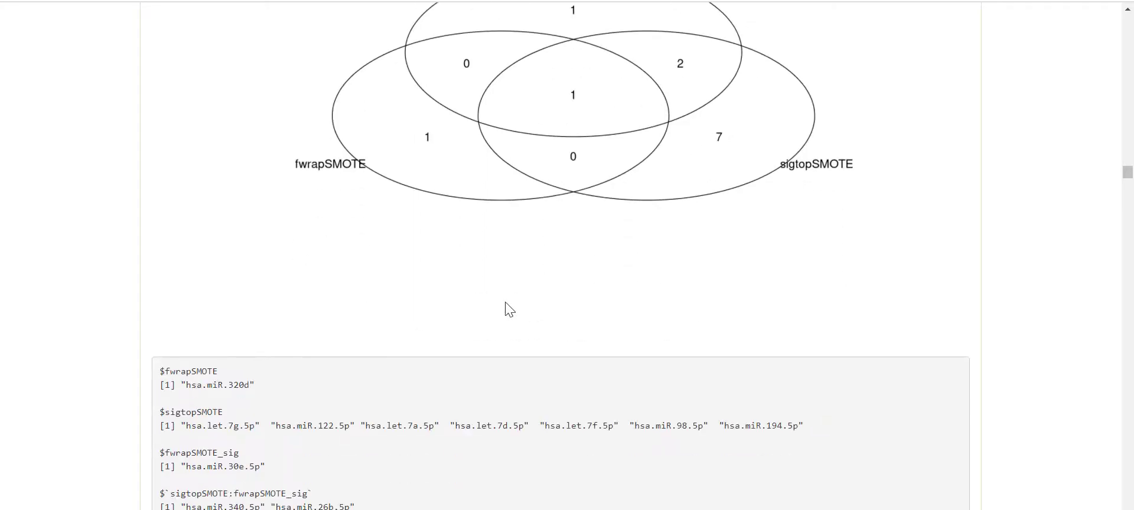
{"action": "scroll", "coordinate": [506, 308], "scroll_direction": "down", "scroll_amount": 1}
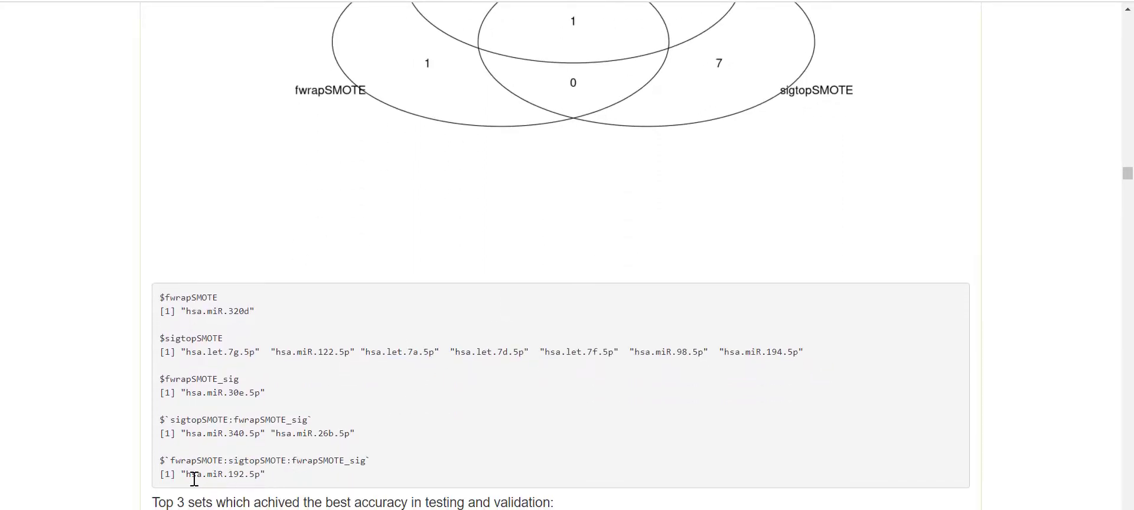
{"action": "left_click_drag", "start_coordinate": [186, 475], "coordinate": [258, 477]}
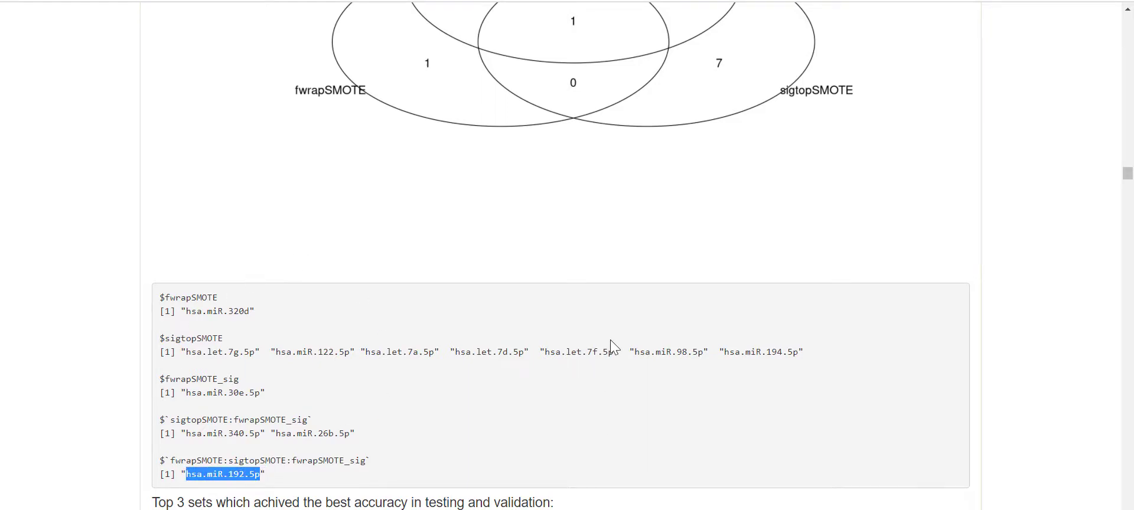
{"action": "scroll", "coordinate": [435, 364], "scroll_direction": "up", "scroll_amount": 1}
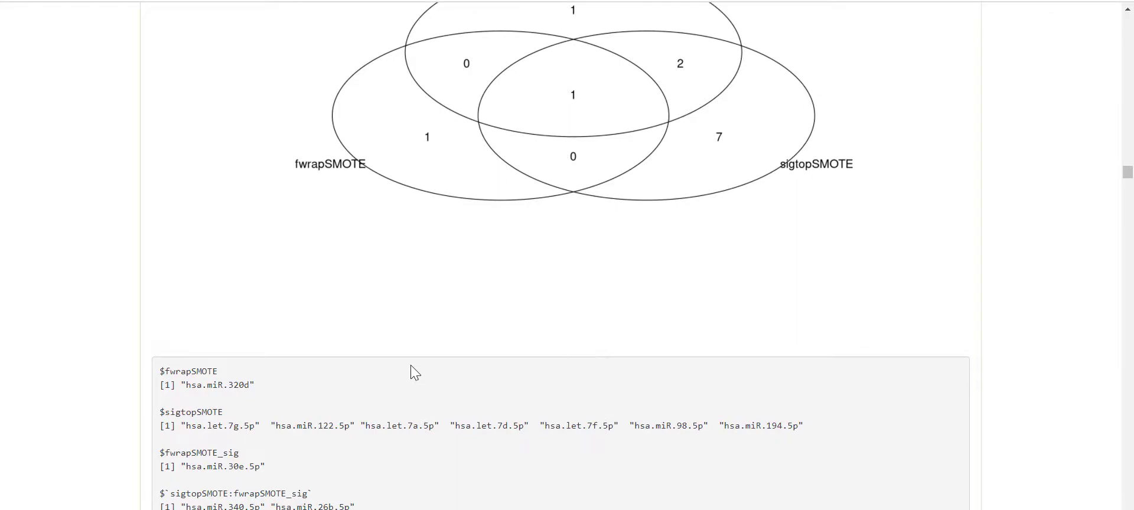
{"action": "scroll", "coordinate": [392, 349], "scroll_direction": "down", "scroll_amount": 2}
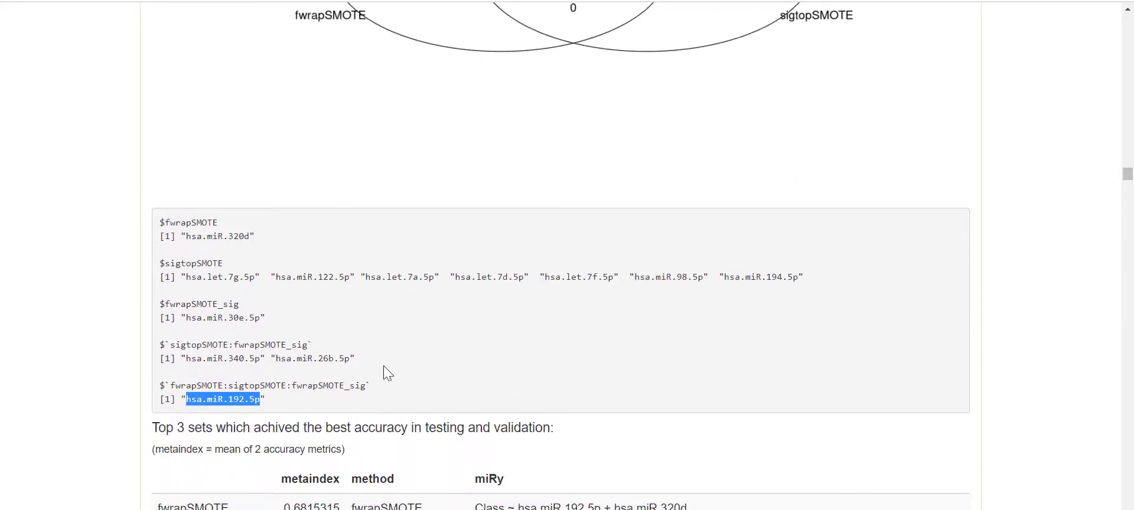
{"action": "scroll", "coordinate": [384, 372], "scroll_direction": "down", "scroll_amount": 2}
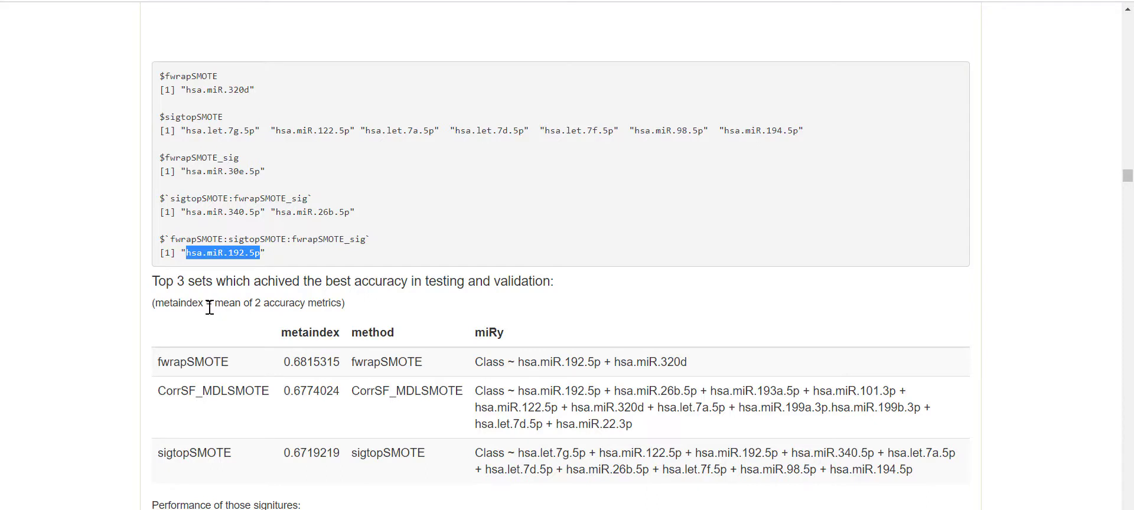
- Highlight the two miRNAs in the fwrapSMOTE formula, then bring its glm and mlp performance bar charts into view
{"action": "left_click", "coordinate": [261, 303]}
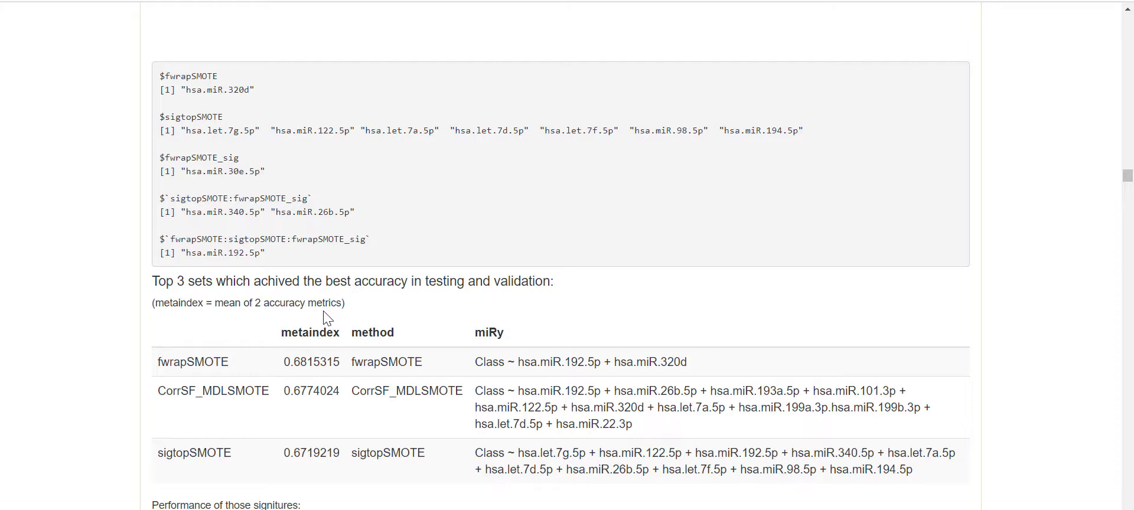
{"action": "scroll", "coordinate": [417, 311], "scroll_direction": "down", "scroll_amount": 3}
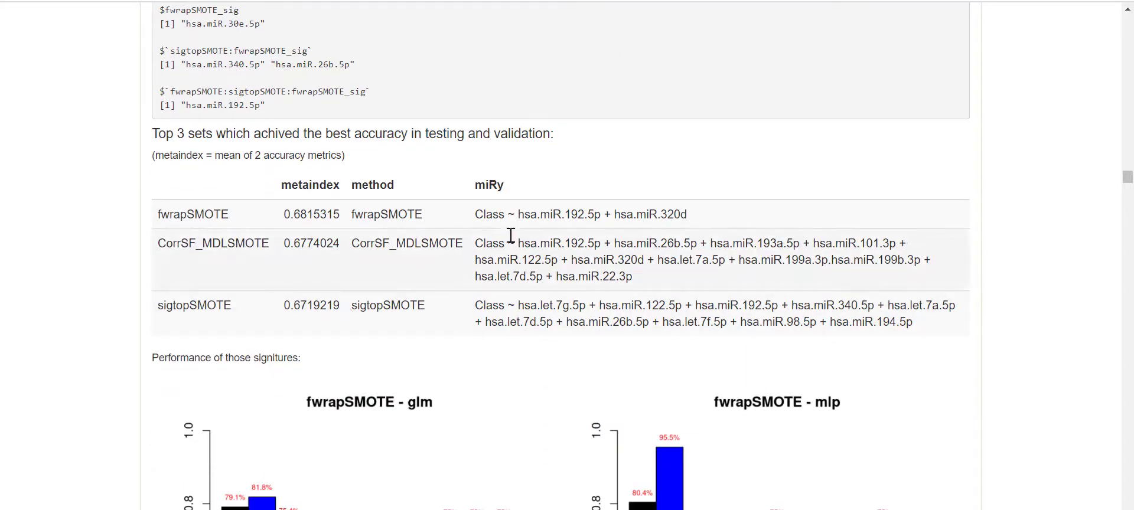
{"action": "left_click_drag", "start_coordinate": [694, 217], "coordinate": [525, 215]}
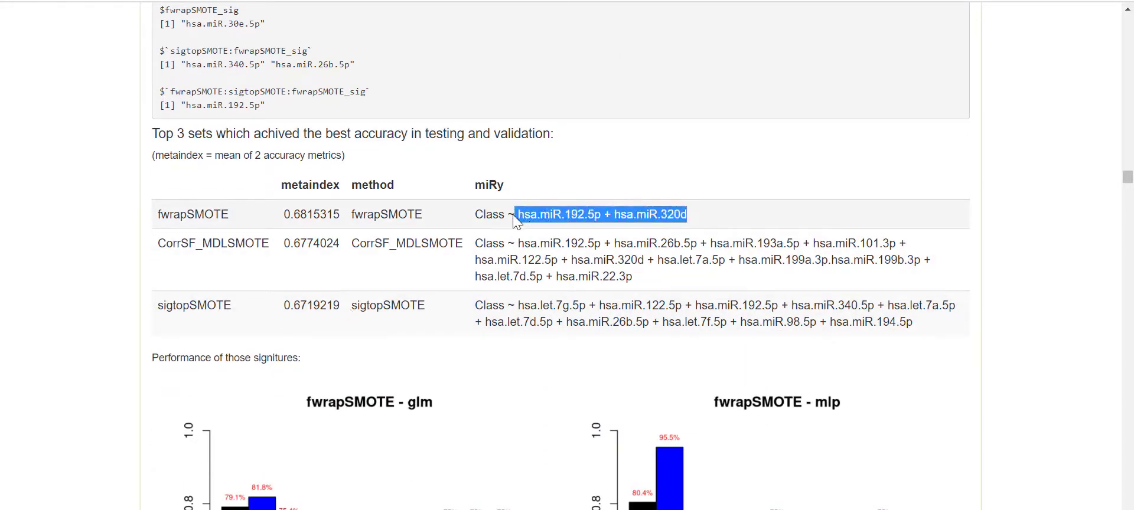
{"action": "scroll", "coordinate": [652, 260], "scroll_direction": "down", "scroll_amount": 2}
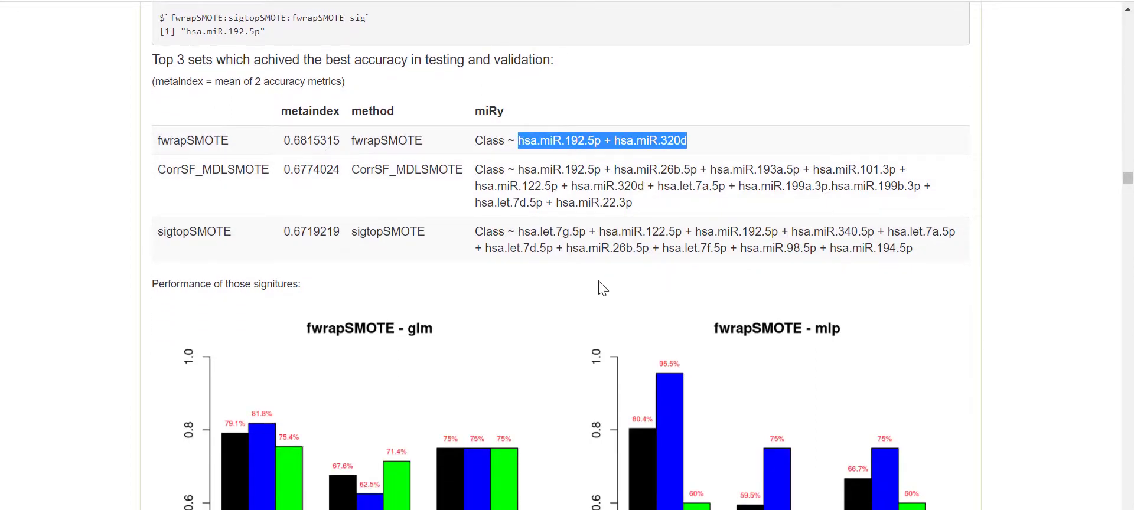
{"action": "scroll", "coordinate": [601, 288], "scroll_direction": "down", "scroll_amount": 1}
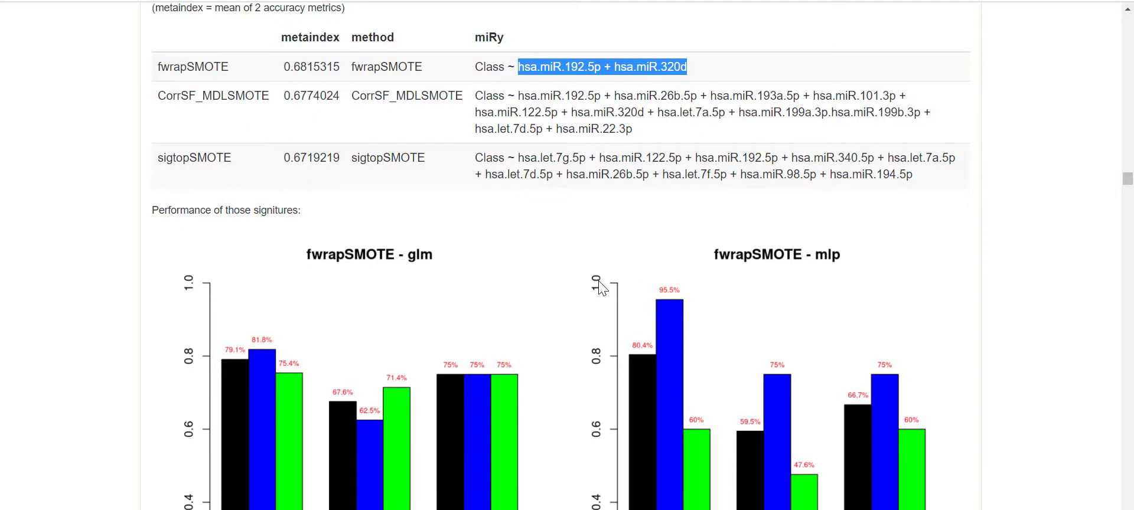
- Scroll past the classifier bar charts to the sigtopSMOTE, fwrapSMOTE and CorrSF_MDLSMOTE overlap Venn diagram
{"action": "scroll", "coordinate": [601, 288], "scroll_direction": "down", "scroll_amount": 1}
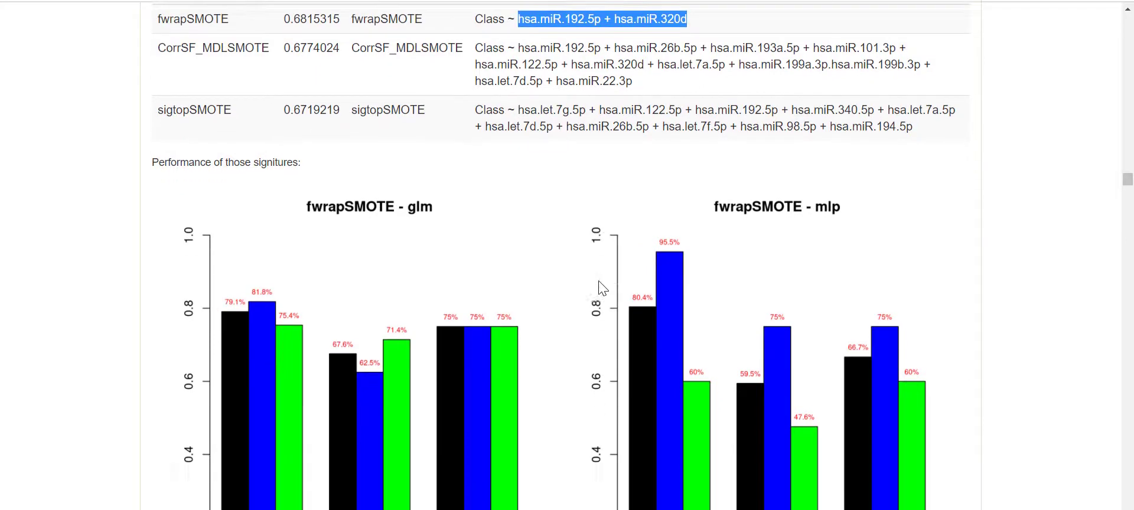
{"action": "scroll", "coordinate": [590, 268], "scroll_direction": "down", "scroll_amount": 10}
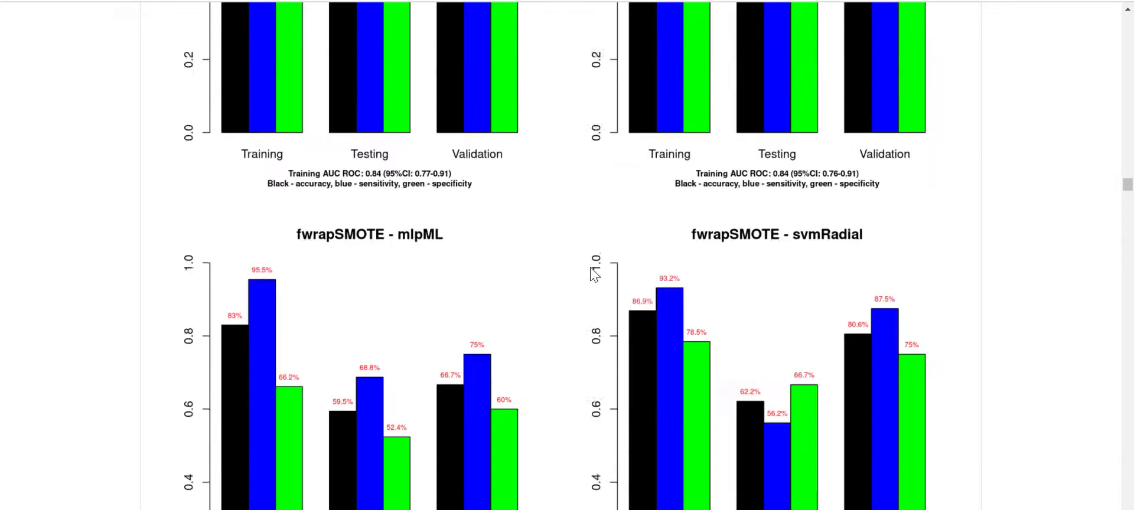
{"action": "scroll", "coordinate": [594, 273], "scroll_direction": "down", "scroll_amount": 20}
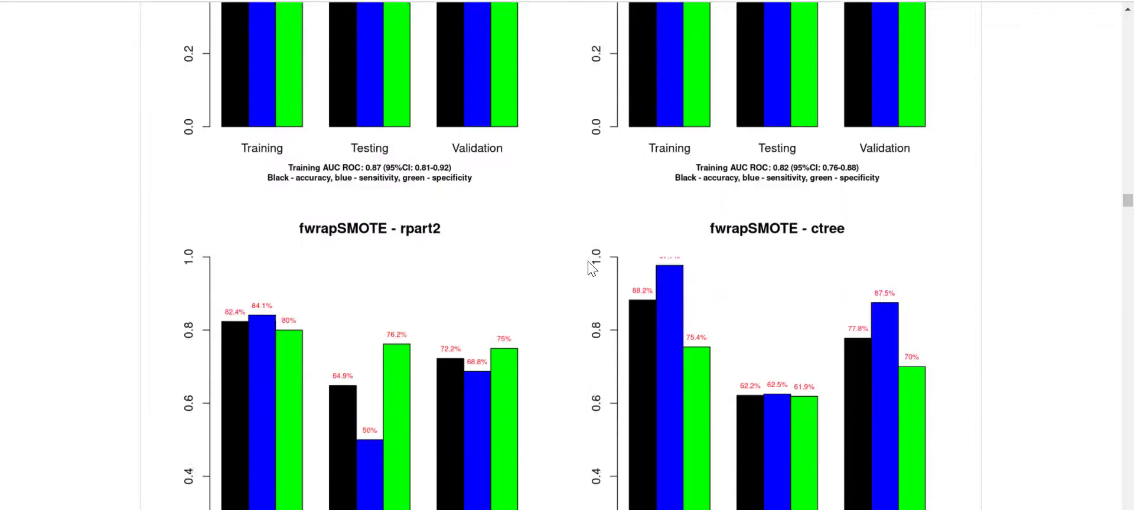
{"action": "scroll", "coordinate": [593, 268], "scroll_direction": "down", "scroll_amount": 12}
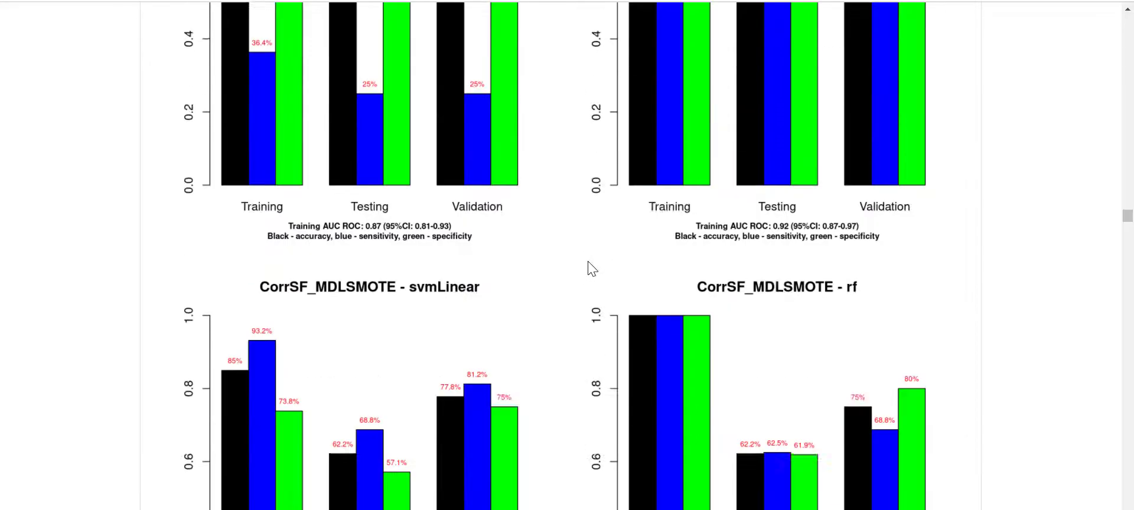
{"action": "scroll", "coordinate": [593, 268], "scroll_direction": "down", "scroll_amount": 10}
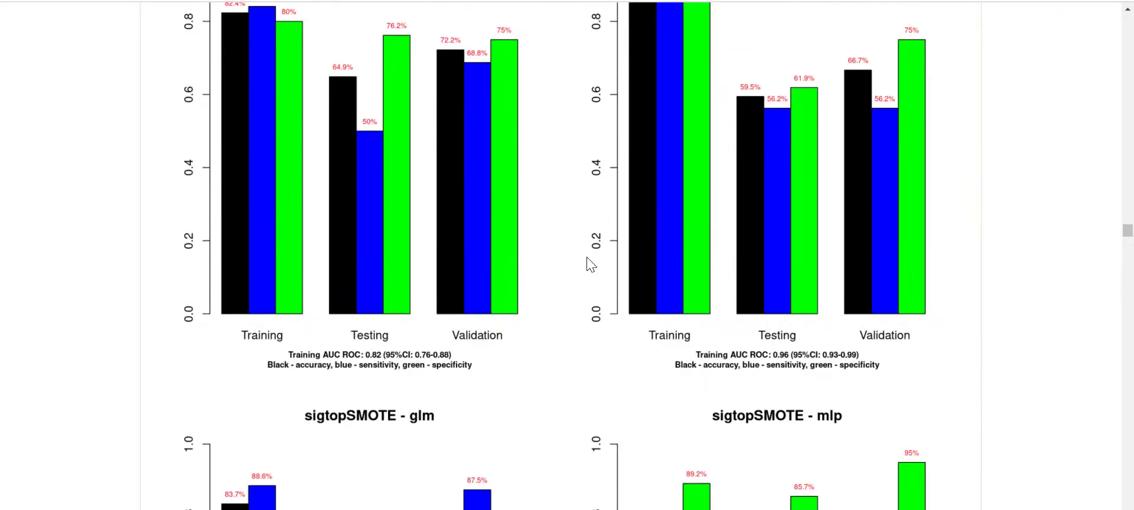
{"action": "scroll", "coordinate": [590, 264], "scroll_direction": "down", "scroll_amount": 10}
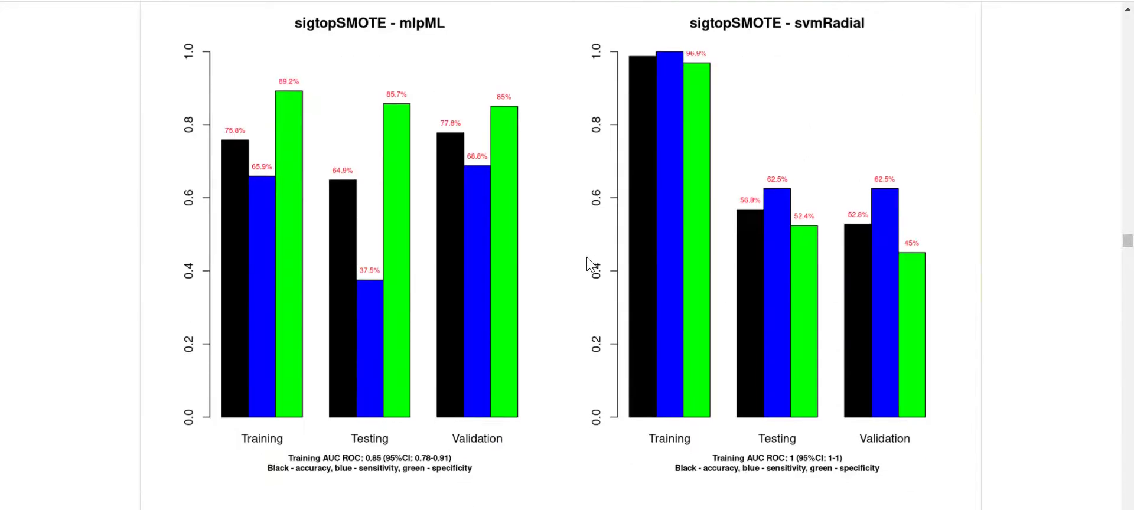
{"action": "scroll", "coordinate": [591, 264], "scroll_direction": "down", "scroll_amount": 9}
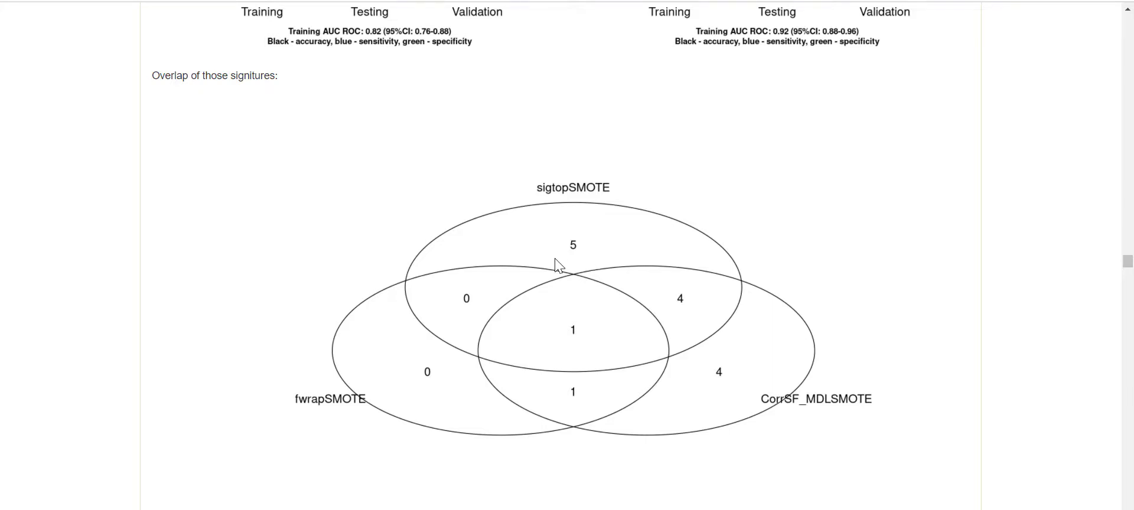
- Highlight hsa.miR.192.5p in the overlap lists, then reach the sensitivity/specificity Top 3 table led by fwrapSMOTE (0.47250)
{"action": "scroll", "coordinate": [644, 260], "scroll_direction": "down", "scroll_amount": 1}
{"action": "scroll", "coordinate": [645, 263], "scroll_direction": "down", "scroll_amount": 4}
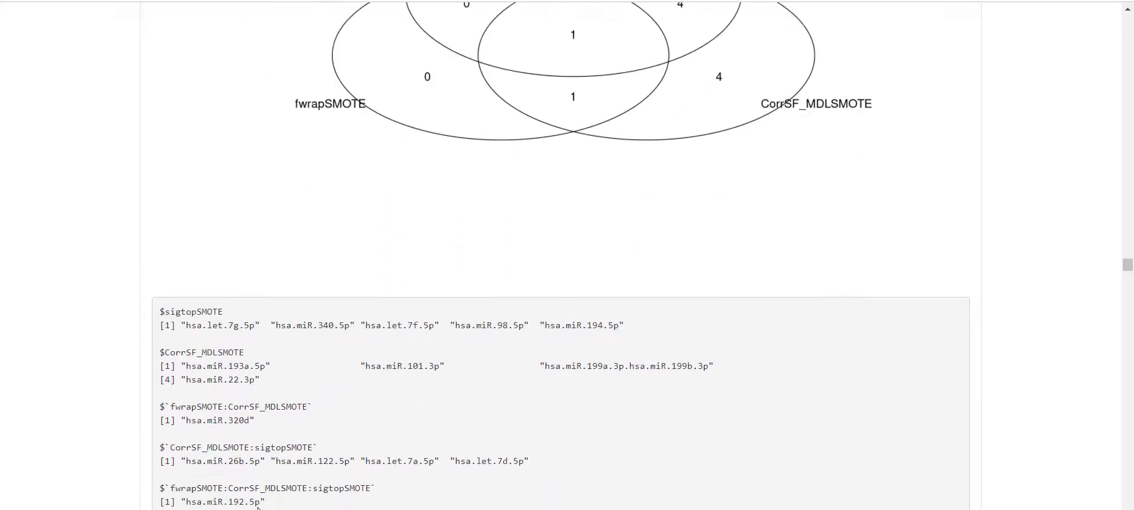
{"action": "left_click_drag", "start_coordinate": [263, 503], "coordinate": [186, 503]}
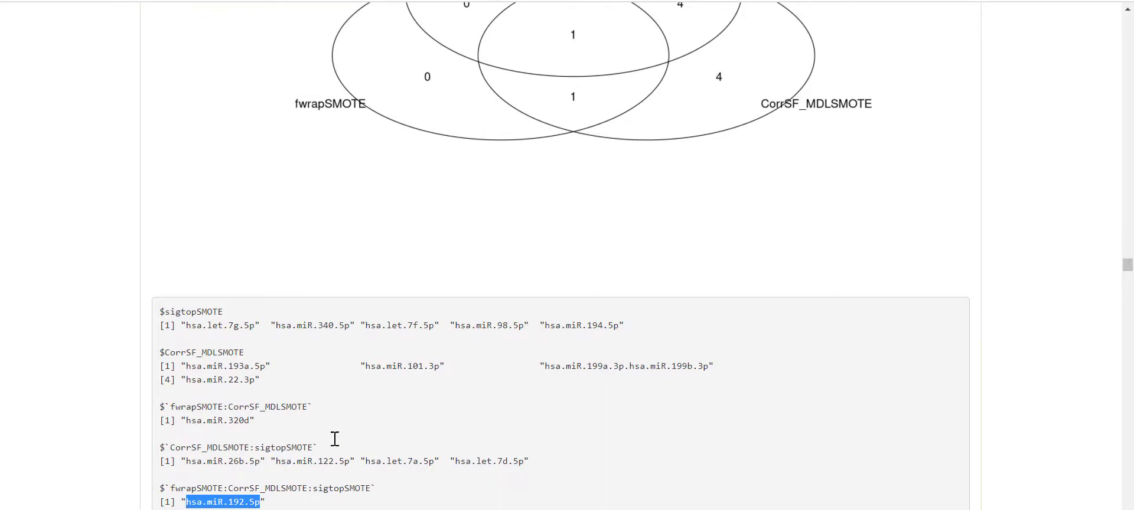
{"action": "scroll", "coordinate": [333, 438], "scroll_direction": "up", "scroll_amount": 3}
{"action": "scroll", "coordinate": [447, 387], "scroll_direction": "down", "scroll_amount": 4}
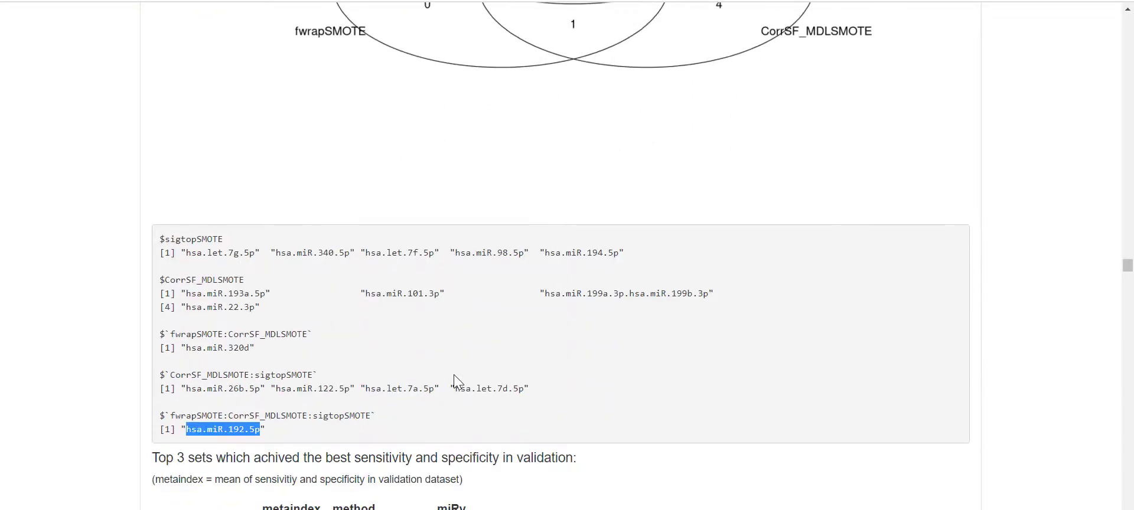
{"action": "scroll", "coordinate": [458, 375], "scroll_direction": "up", "scroll_amount": 2}
{"action": "scroll", "coordinate": [461, 372], "scroll_direction": "down", "scroll_amount": 2}
{"action": "scroll", "coordinate": [460, 373], "scroll_direction": "down", "scroll_amount": 3}
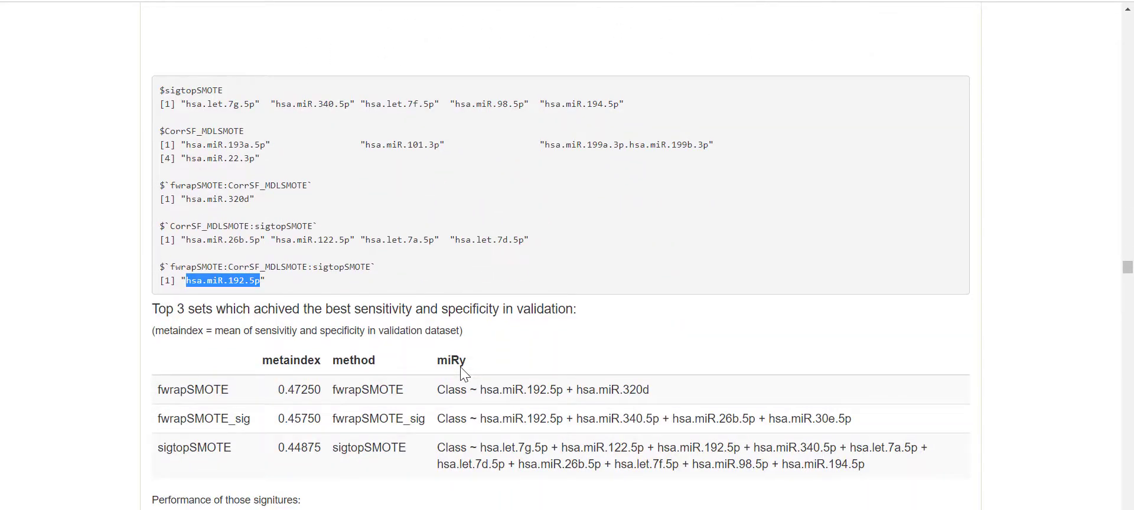
- Highlight the metaindex definition, then bring the fwrapSMOTE glm and mlp bar charts into view
{"action": "scroll", "coordinate": [466, 358], "scroll_direction": "down", "scroll_amount": 3}
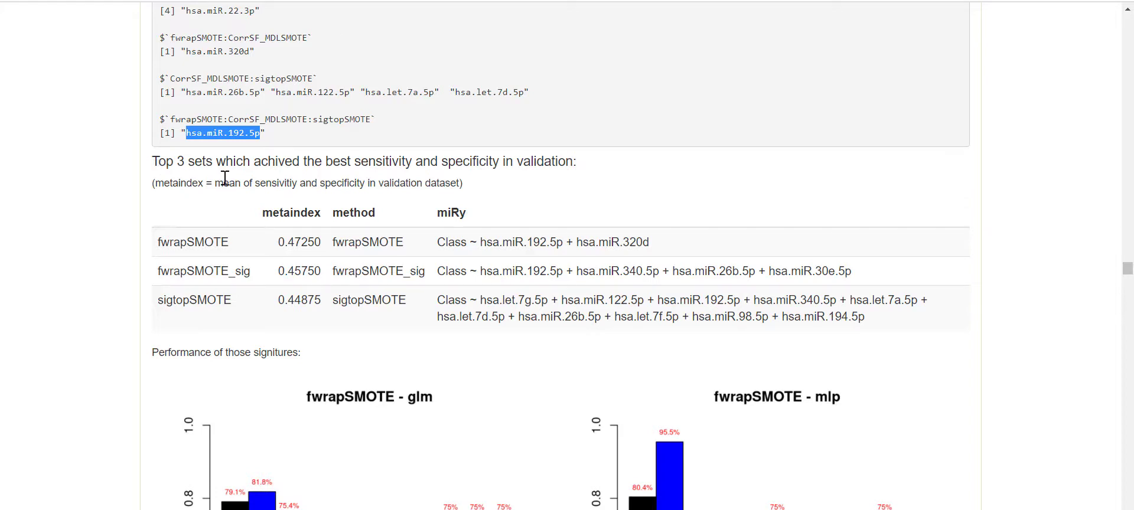
{"action": "left_click_drag", "start_coordinate": [214, 183], "coordinate": [460, 185]}
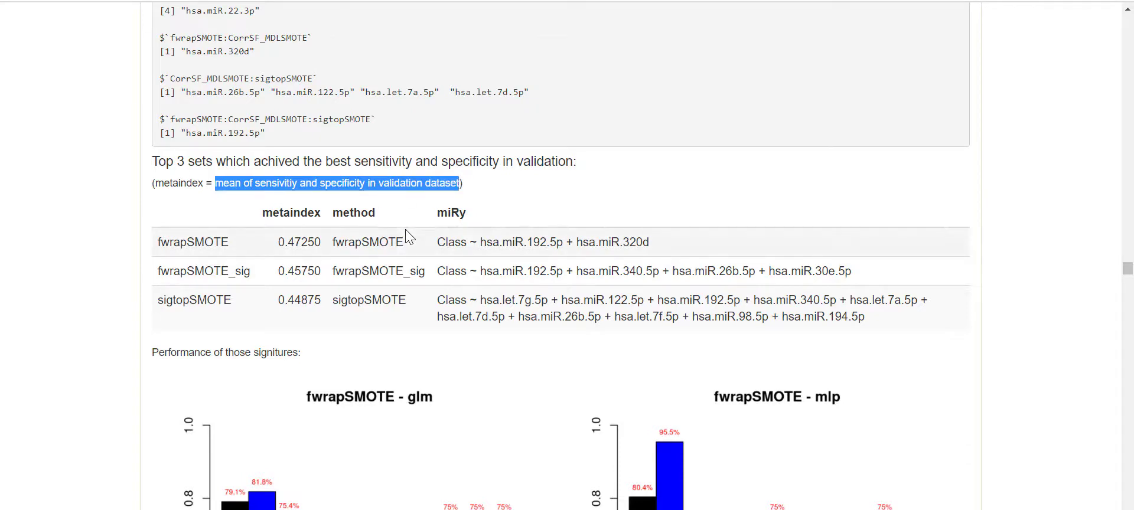
{"action": "scroll", "coordinate": [408, 254], "scroll_direction": "down", "scroll_amount": 15}
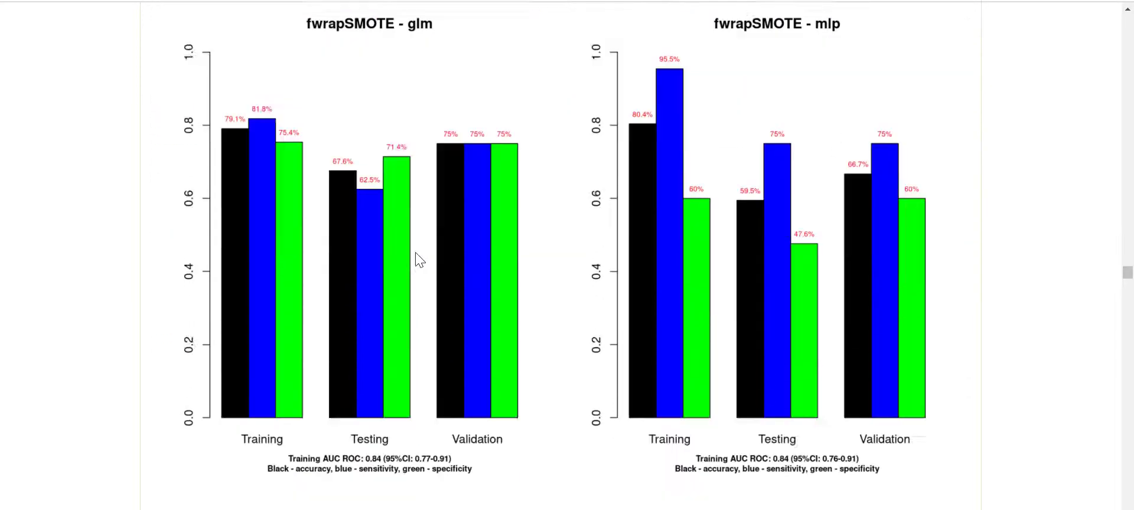
- Scroll past the signature charts and Venn output to the General analysis overfitting plots for the top 6 sets
{"action": "scroll", "coordinate": [424, 258], "scroll_direction": "down", "scroll_amount": 20}
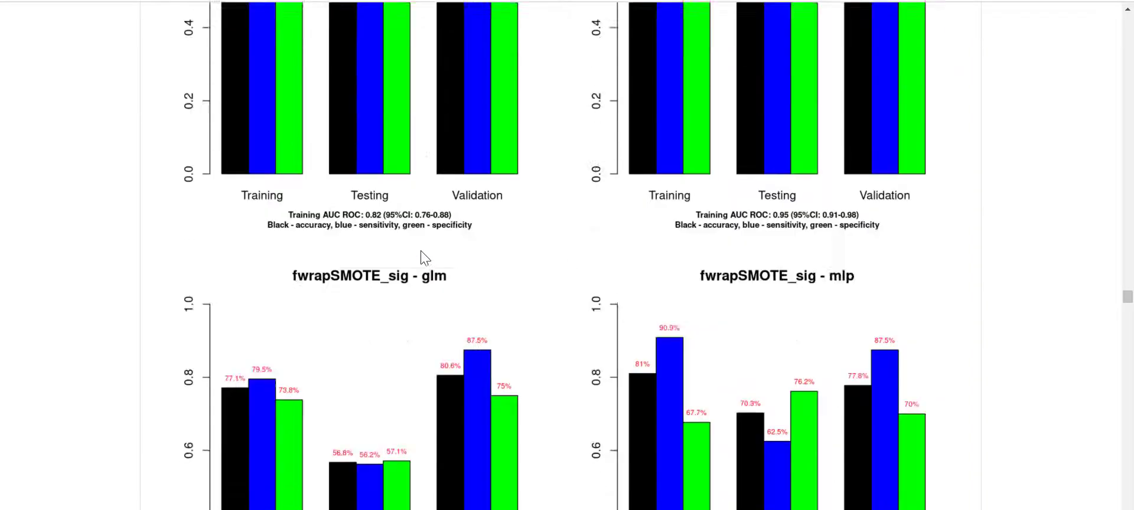
{"action": "scroll", "coordinate": [424, 258], "scroll_direction": "down", "scroll_amount": 20}
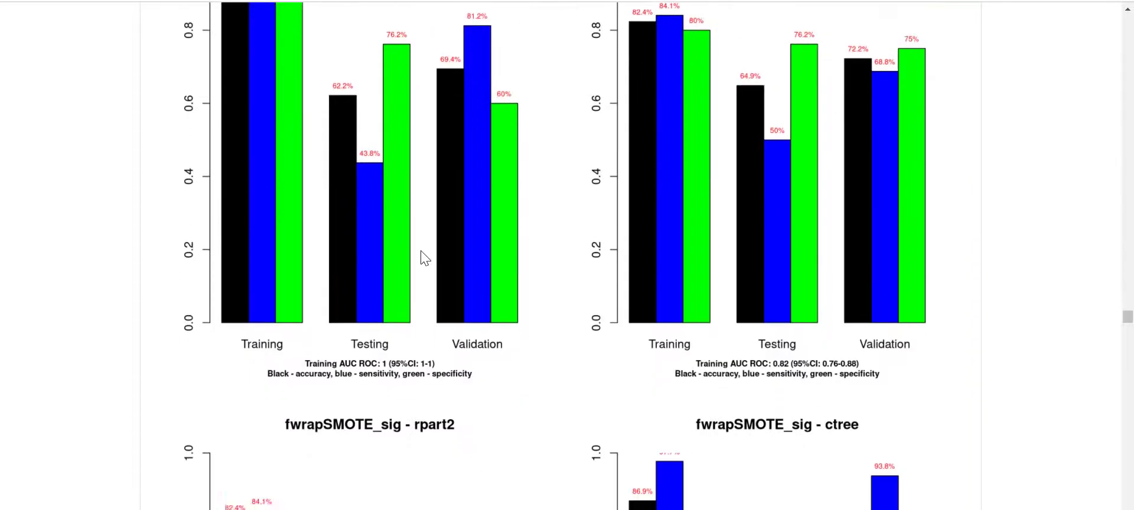
{"action": "scroll", "coordinate": [424, 258], "scroll_direction": "down", "scroll_amount": 20}
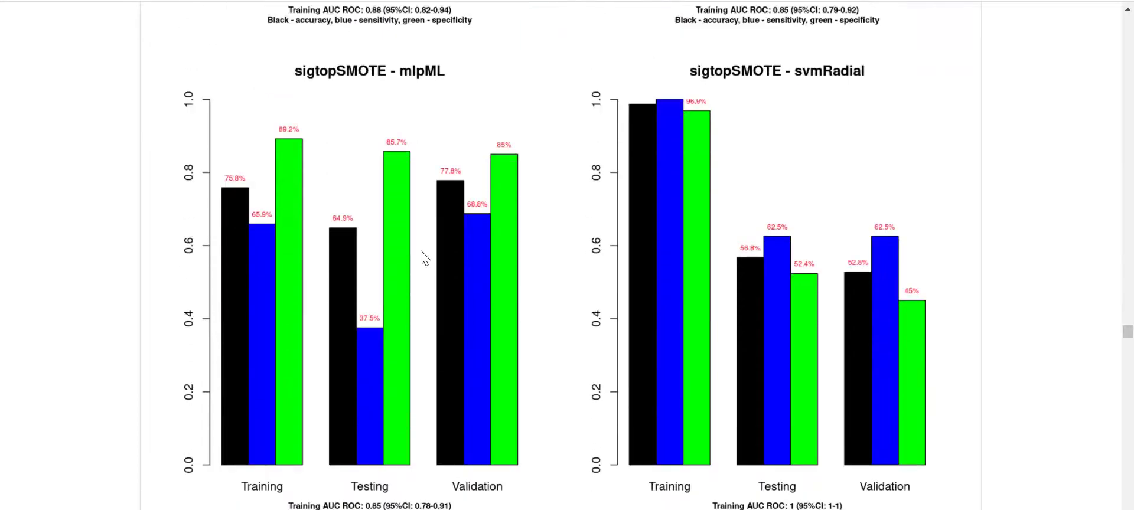
{"action": "scroll", "coordinate": [424, 258], "scroll_direction": "down", "scroll_amount": 20}
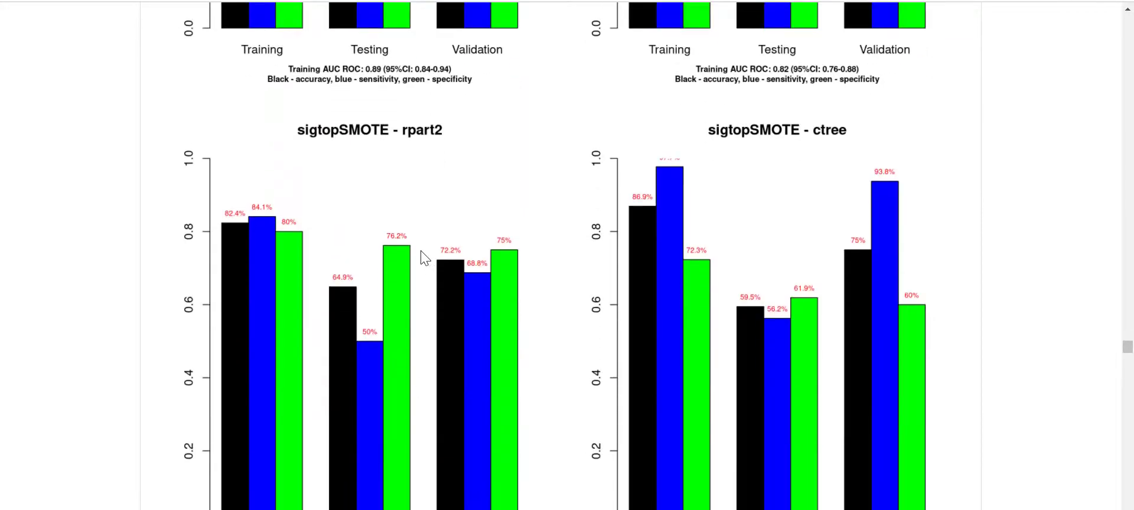
{"action": "scroll", "coordinate": [422, 252], "scroll_direction": "down", "scroll_amount": 10}
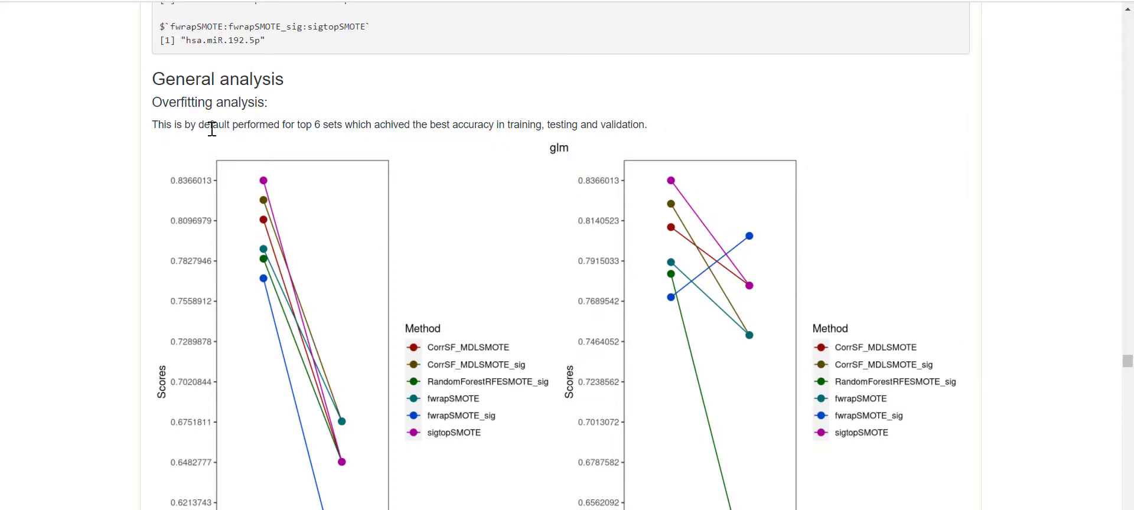
- Scroll past the overfitting and accuracy scatter plots to the fwrapSMOTE Best feature set (0.737143) and its DE table
{"action": "scroll", "coordinate": [239, 129], "scroll_direction": "down", "scroll_amount": 1}
{"action": "scroll", "coordinate": [236, 131], "scroll_direction": "down", "scroll_amount": 1}
{"action": "scroll", "coordinate": [240, 131], "scroll_direction": "up", "scroll_amount": 1}
{"action": "scroll", "coordinate": [415, 154], "scroll_direction": "down", "scroll_amount": 2}
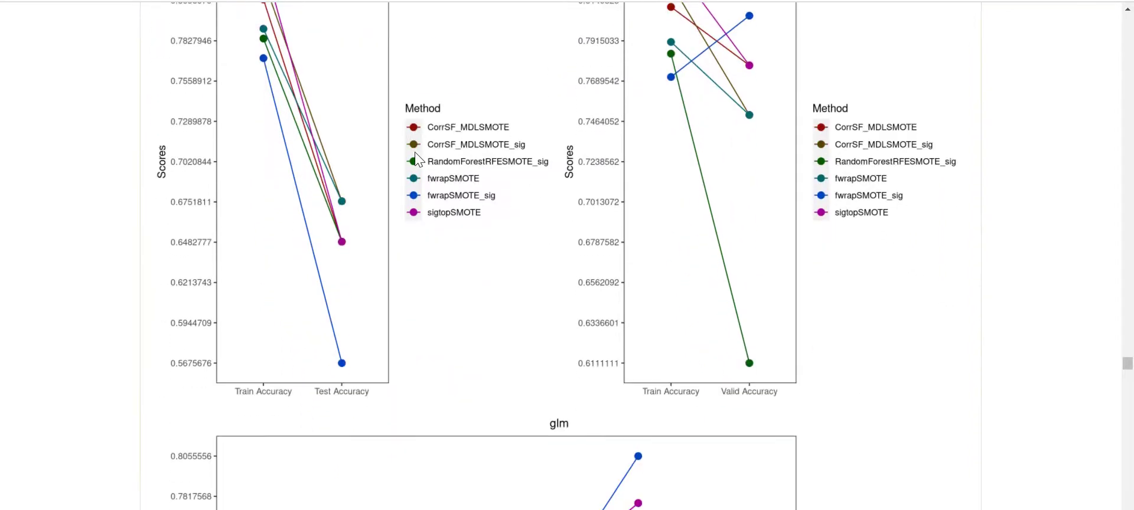
{"action": "scroll", "coordinate": [418, 160], "scroll_direction": "up", "scroll_amount": 1}
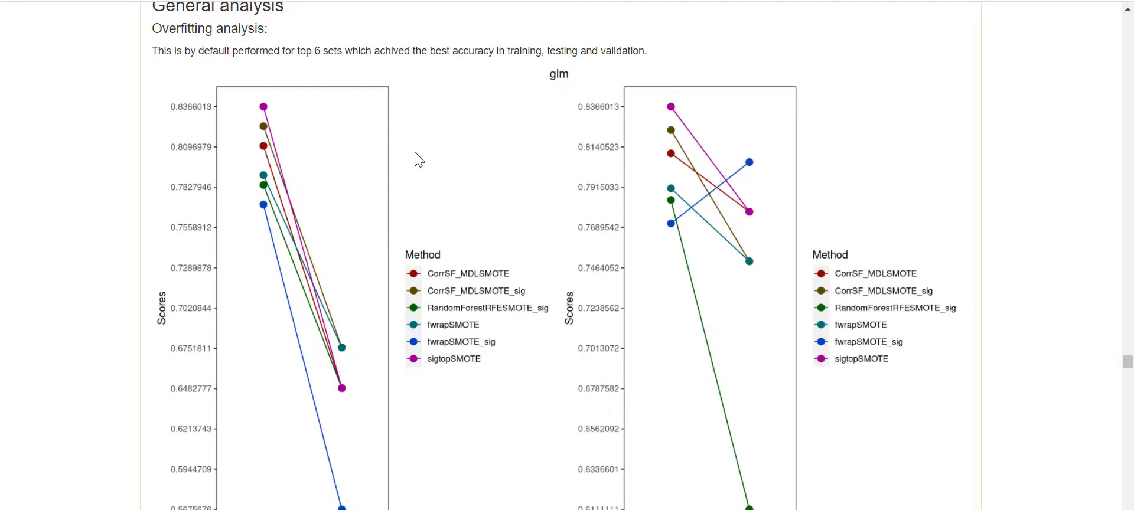
{"action": "scroll", "coordinate": [419, 159], "scroll_direction": "down", "scroll_amount": 7}
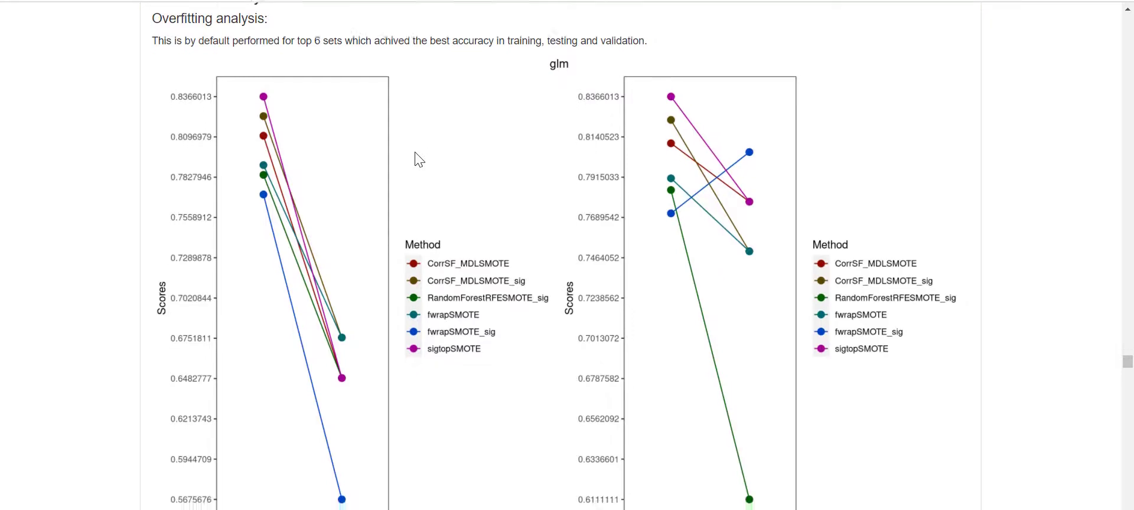
{"action": "scroll", "coordinate": [419, 159], "scroll_direction": "down", "scroll_amount": 12}
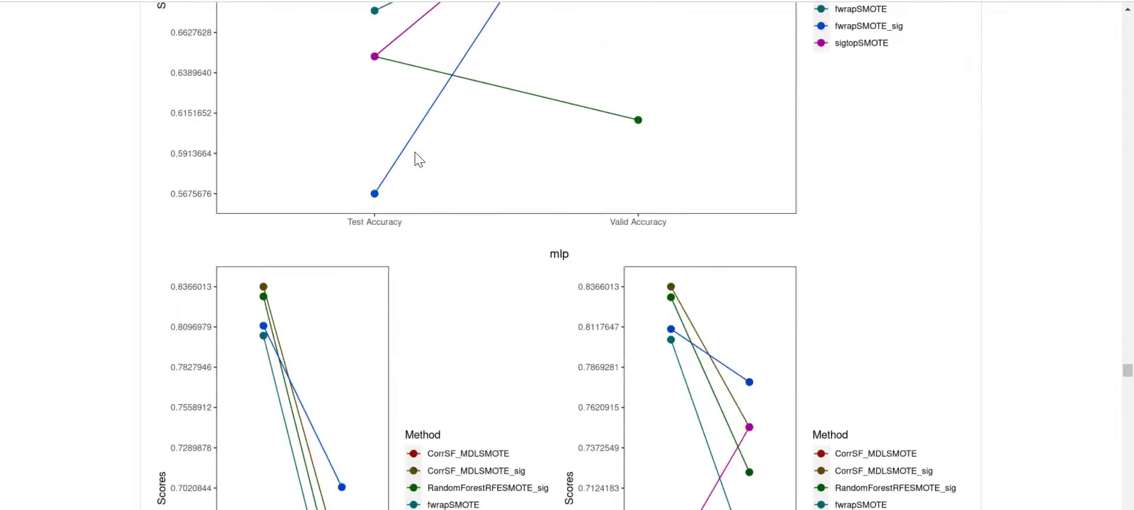
{"action": "scroll", "coordinate": [418, 159], "scroll_direction": "down", "scroll_amount": 12}
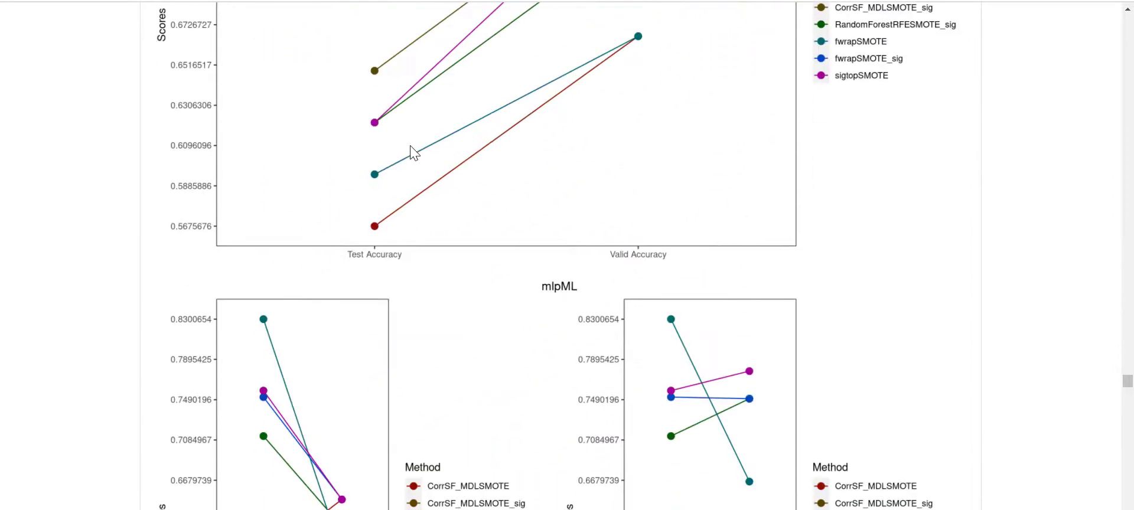
{"action": "scroll", "coordinate": [414, 152], "scroll_direction": "down", "scroll_amount": 15}
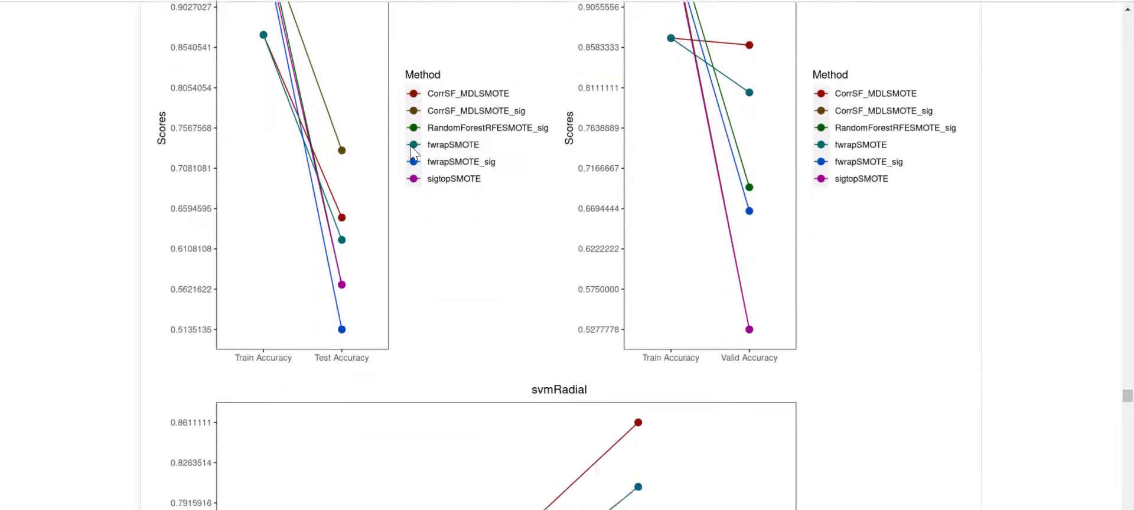
{"action": "scroll", "coordinate": [415, 153], "scroll_direction": "down", "scroll_amount": 15}
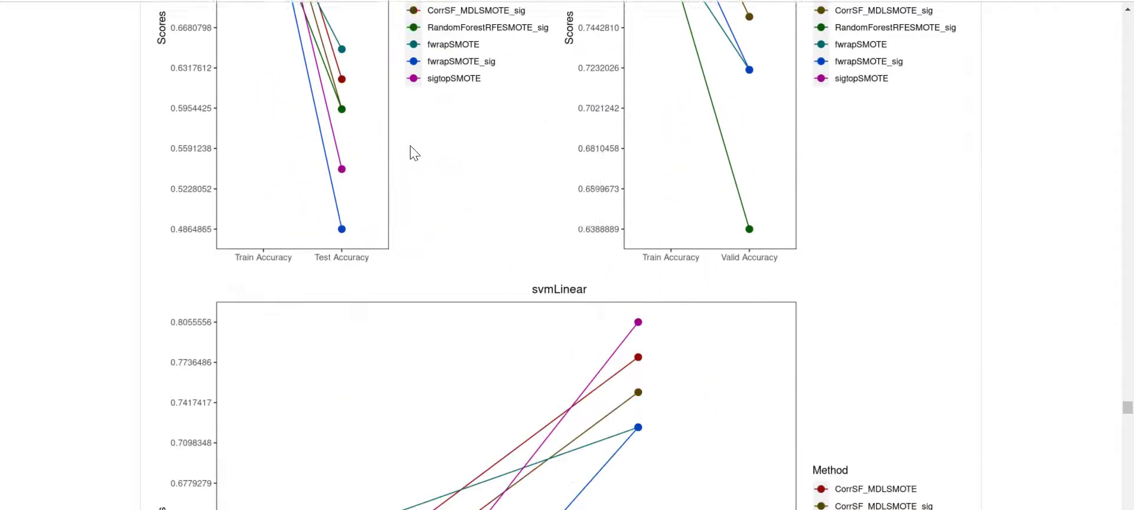
{"action": "scroll", "coordinate": [414, 152], "scroll_direction": "down", "scroll_amount": 15}
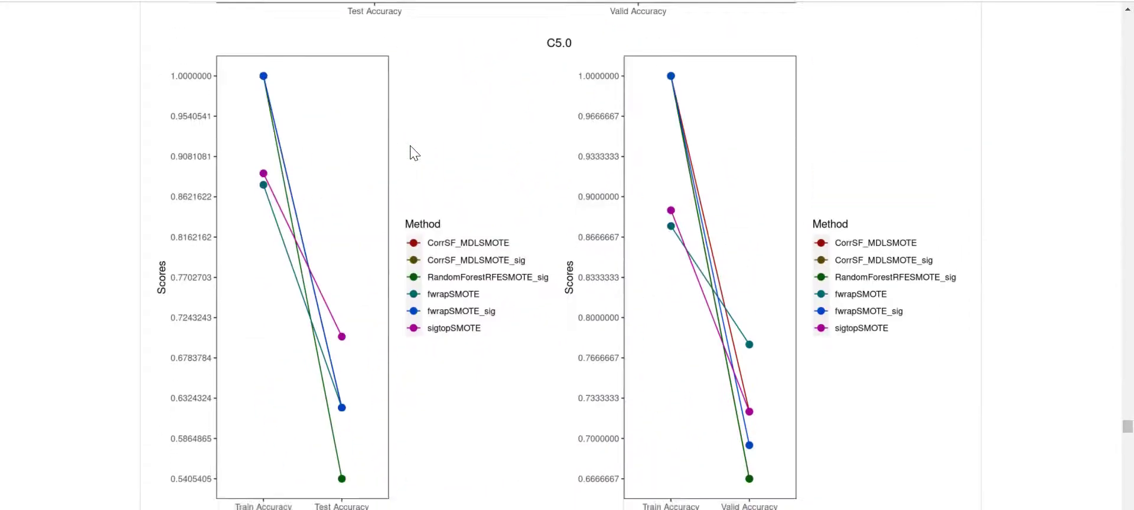
{"action": "scroll", "coordinate": [415, 152], "scroll_direction": "down", "scroll_amount": 15}
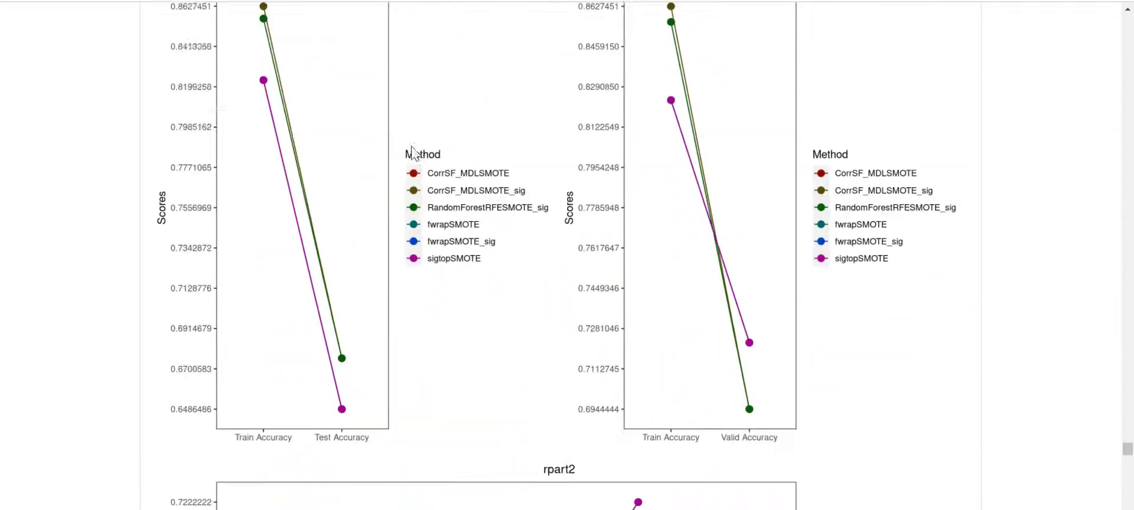
{"action": "scroll", "coordinate": [417, 161], "scroll_direction": "down", "scroll_amount": 8}
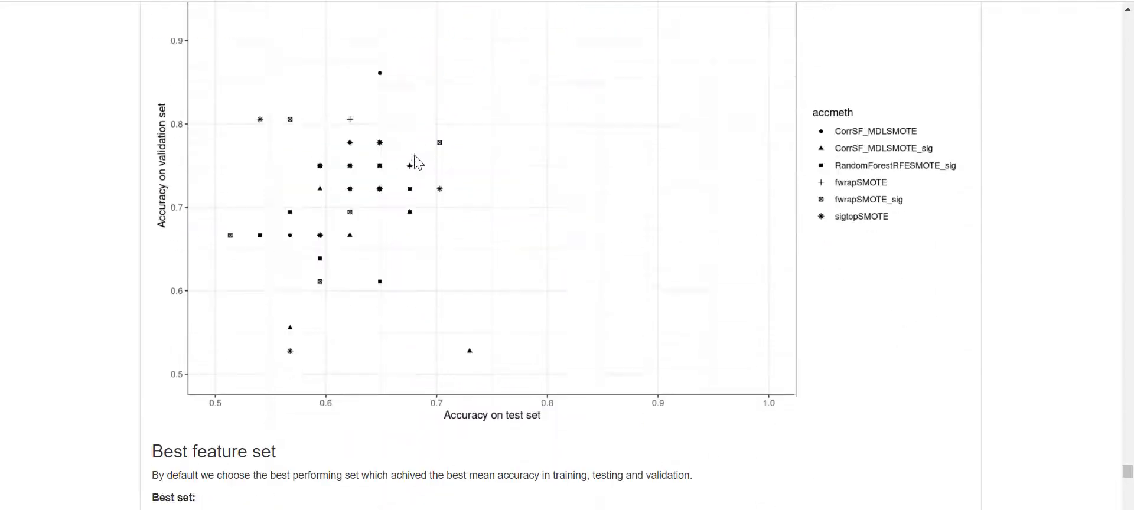
{"action": "scroll", "coordinate": [415, 162], "scroll_direction": "up", "scroll_amount": 3}
{"action": "scroll", "coordinate": [415, 162], "scroll_direction": "down", "scroll_amount": 1}
{"action": "scroll", "coordinate": [416, 161], "scroll_direction": "up", "scroll_amount": 1}
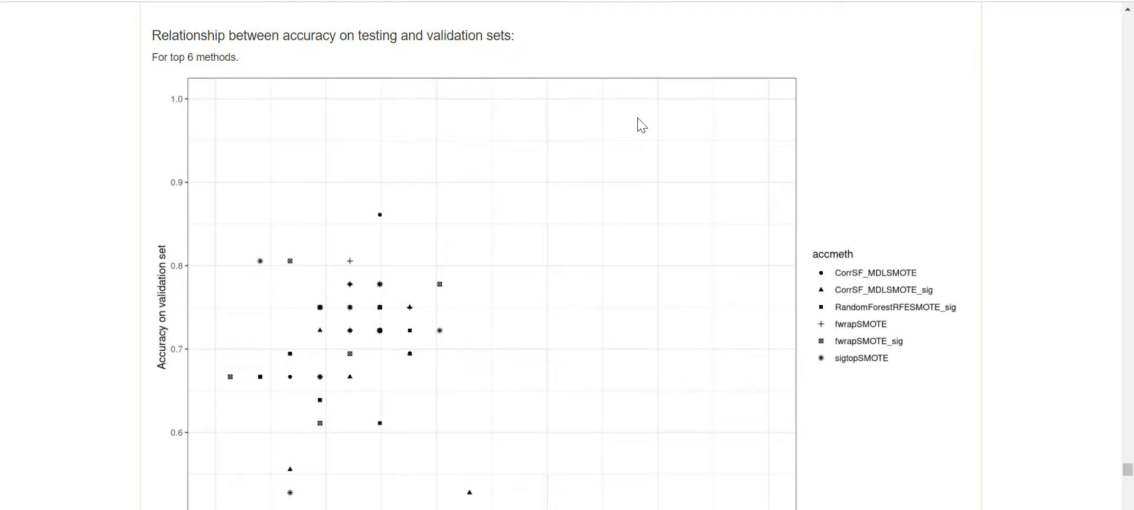
{"action": "scroll", "coordinate": [649, 208], "scroll_direction": "down", "scroll_amount": 6}
{"action": "scroll", "coordinate": [649, 206], "scroll_direction": "down", "scroll_amount": 2}
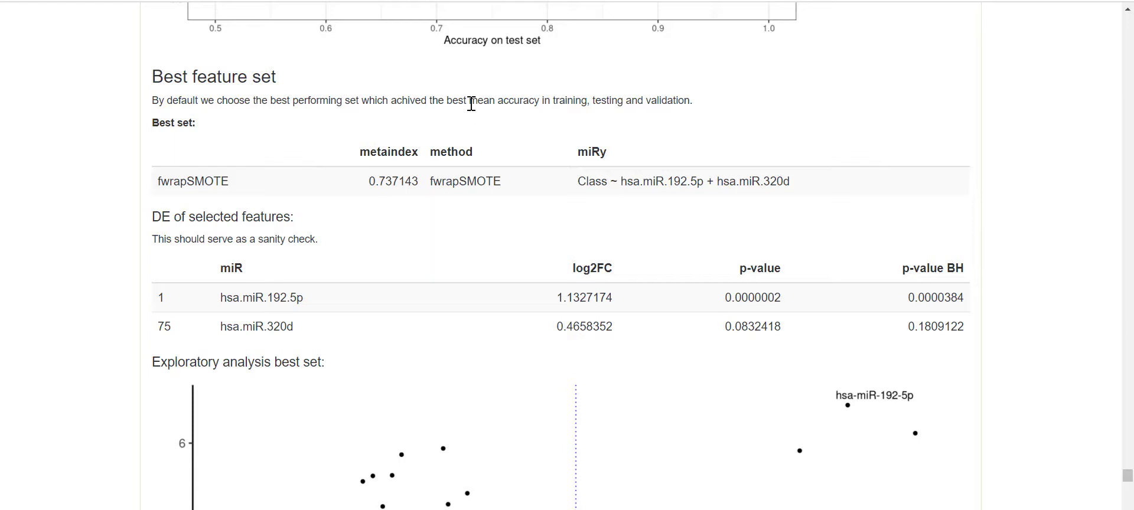
- Highlight how the best set is chosen and its Class formula, then reach the hsa-miR-320d/hsa-miR-192-5p heatmap
{"action": "left_click_drag", "start_coordinate": [470, 104], "coordinate": [699, 106]}
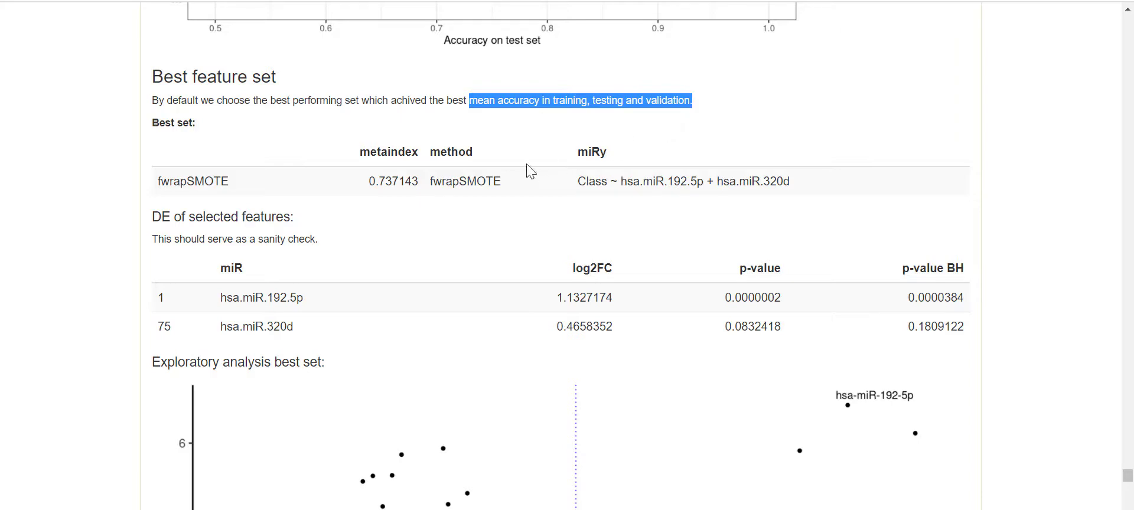
{"action": "left_click_drag", "start_coordinate": [573, 190], "coordinate": [803, 197]}
{"action": "scroll", "coordinate": [738, 189], "scroll_direction": "down", "scroll_amount": 2}
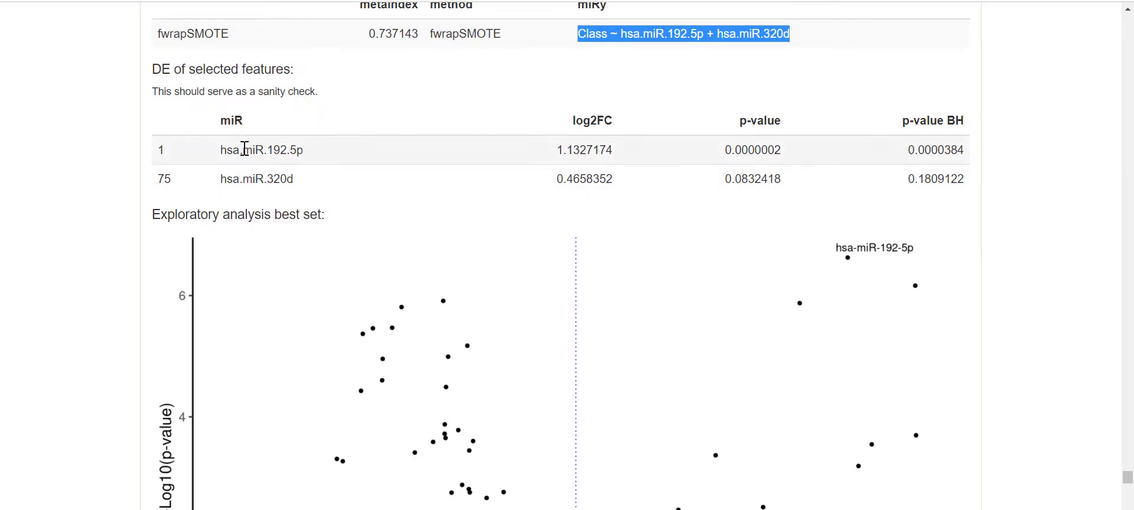
{"action": "scroll", "coordinate": [321, 180], "scroll_direction": "down", "scroll_amount": 5}
{"action": "scroll", "coordinate": [400, 192], "scroll_direction": "up", "scroll_amount": 5}
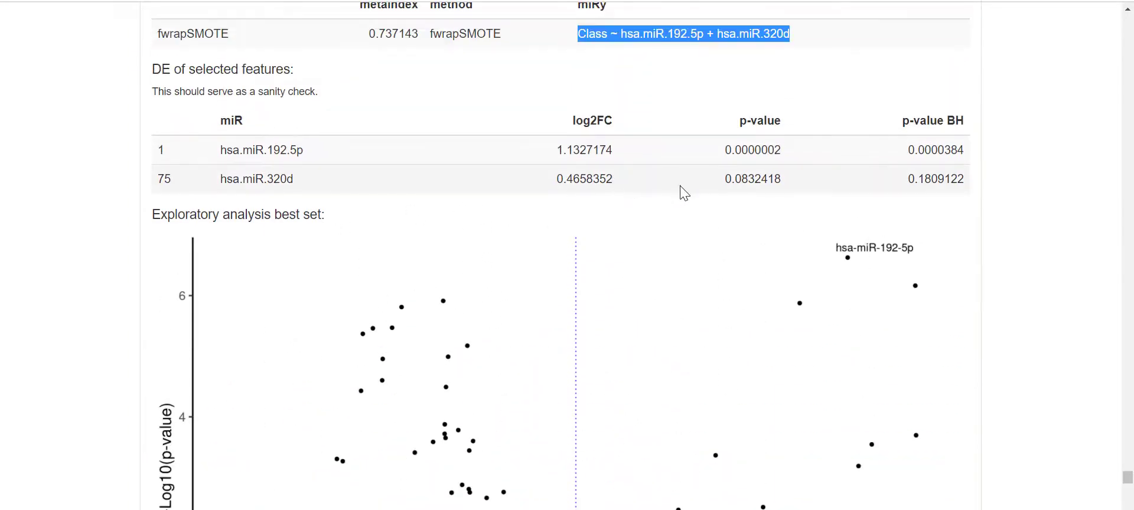
{"action": "scroll", "coordinate": [640, 190], "scroll_direction": "down", "scroll_amount": 7}
{"action": "scroll", "coordinate": [642, 191], "scroll_direction": "down", "scroll_amount": 5}
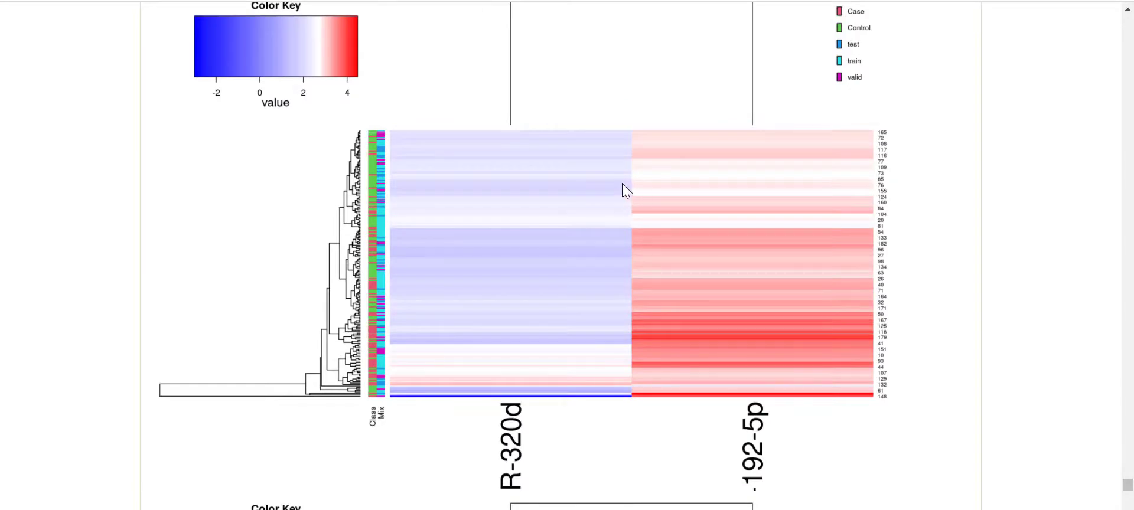
- Scroll past the Z-score heatmap to the Best classifiers table topped by C5.0+SimulatedAnnealingRF_sig
{"action": "scroll", "coordinate": [626, 190], "scroll_direction": "up", "scroll_amount": 2}
{"action": "scroll", "coordinate": [626, 191], "scroll_direction": "down", "scroll_amount": 5}
{"action": "scroll", "coordinate": [623, 189], "scroll_direction": "up", "scroll_amount": 4}
{"action": "scroll", "coordinate": [521, 233], "scroll_direction": "down", "scroll_amount": 5}
{"action": "scroll", "coordinate": [521, 233], "scroll_direction": "down", "scroll_amount": 4}
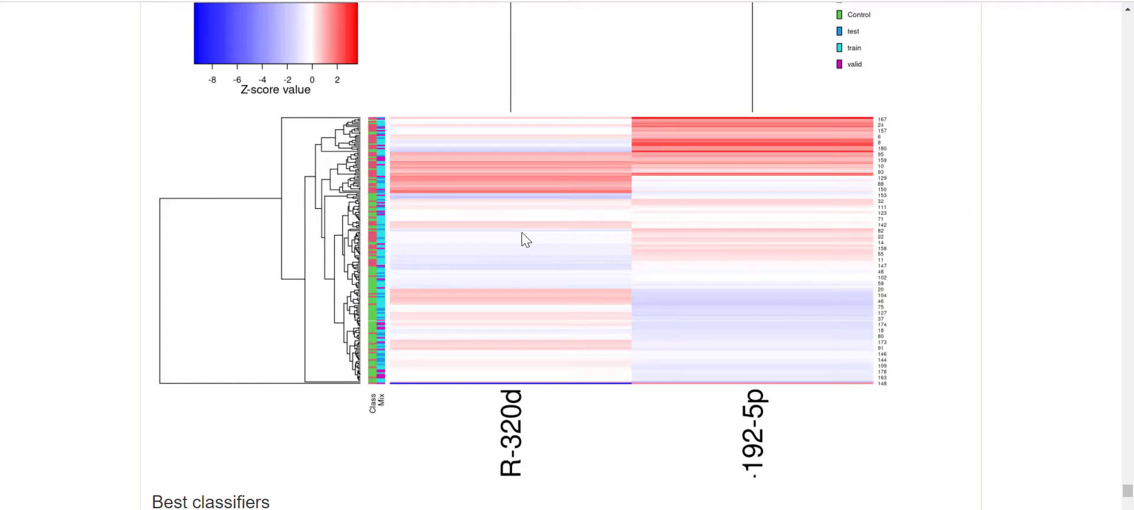
{"action": "scroll", "coordinate": [522, 232], "scroll_direction": "down", "scroll_amount": 5}
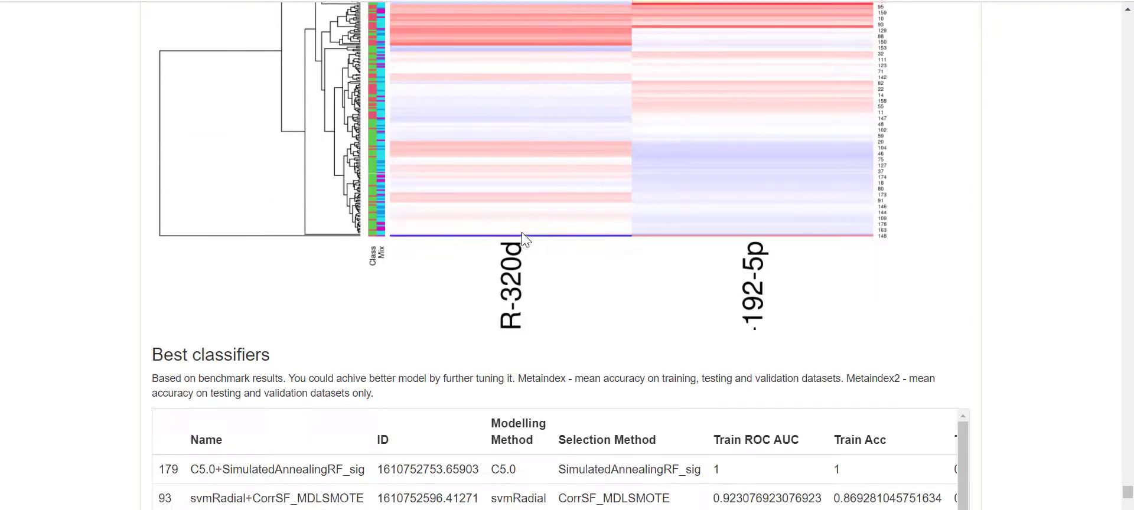
- Point out the top classifier's name, its C5.0 method and its feature selection method
{"action": "scroll", "coordinate": [121, 239], "scroll_direction": "down", "scroll_amount": 1}
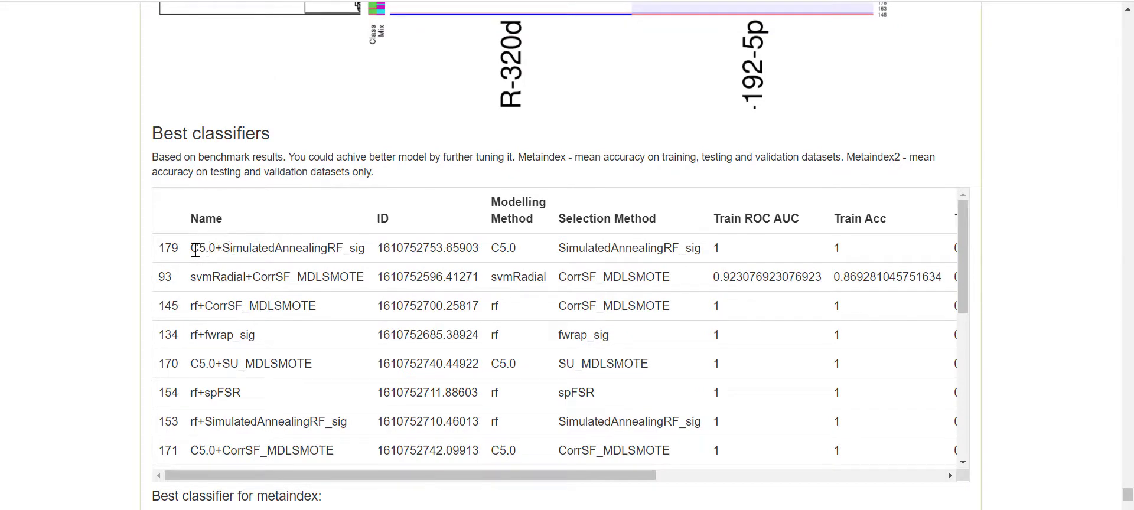
{"action": "left_click_drag", "start_coordinate": [192, 250], "coordinate": [400, 251]}
{"action": "left_click", "coordinate": [491, 253]}
{"action": "double_click", "coordinate": [497, 252]}
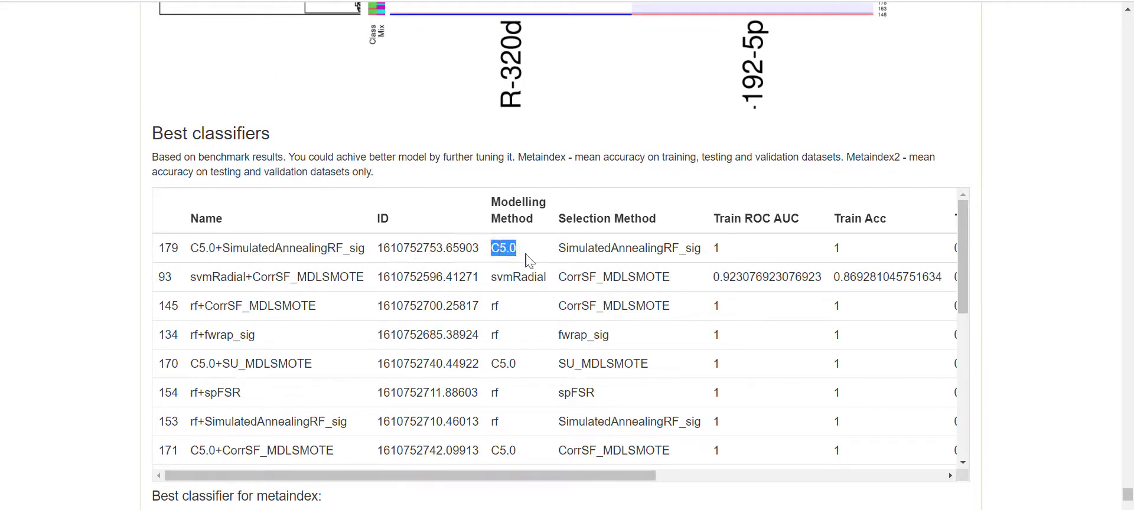
{"action": "left_click", "coordinate": [552, 260]}
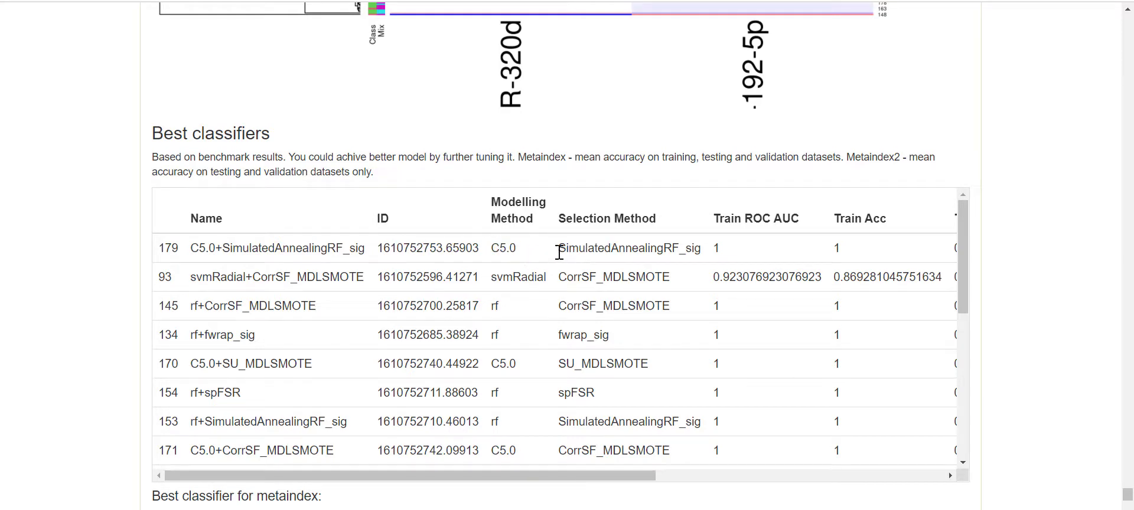
{"action": "left_click_drag", "start_coordinate": [559, 252], "coordinate": [702, 254]}
- Slide the table right and emphasise the train ROC AUC, Train/Test Acc, Metaindex and Metaindex2 columns
{"action": "left_click_drag", "start_coordinate": [641, 475], "coordinate": [823, 475]}
{"action": "left_click_drag", "start_coordinate": [450, 219], "coordinate": [592, 219]}
{"action": "left_click_drag", "start_coordinate": [660, 215], "coordinate": [839, 221]}
{"action": "left_click", "coordinate": [767, 220]}
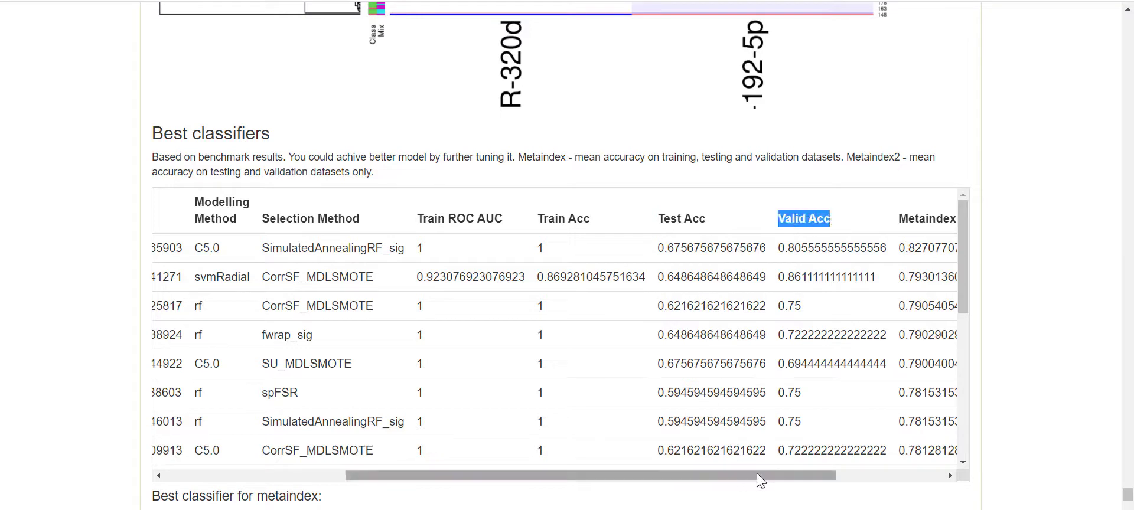
{"action": "left_click_drag", "start_coordinate": [758, 473], "coordinate": [872, 481]}
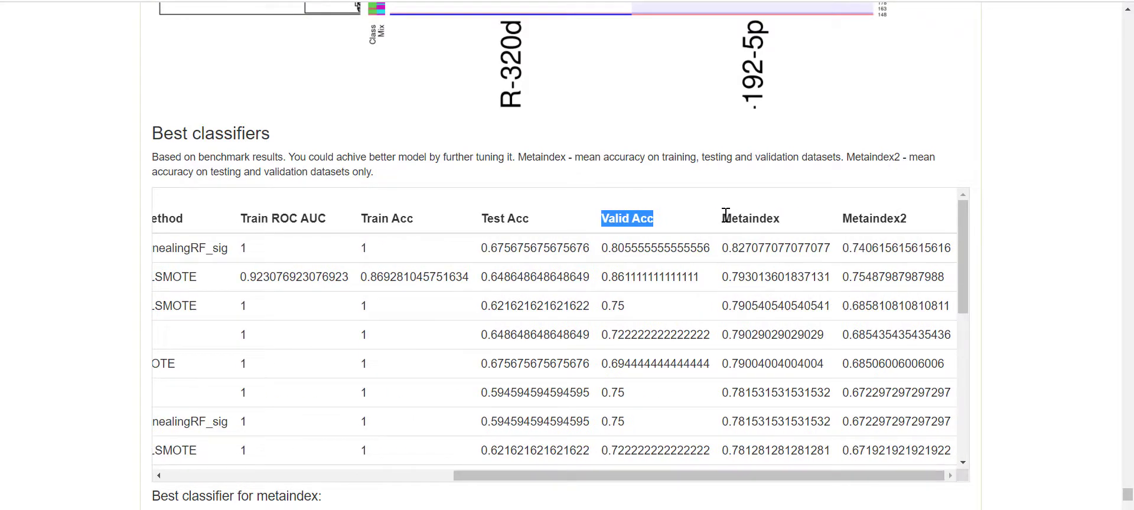
{"action": "left_click_drag", "start_coordinate": [725, 216], "coordinate": [801, 218]}
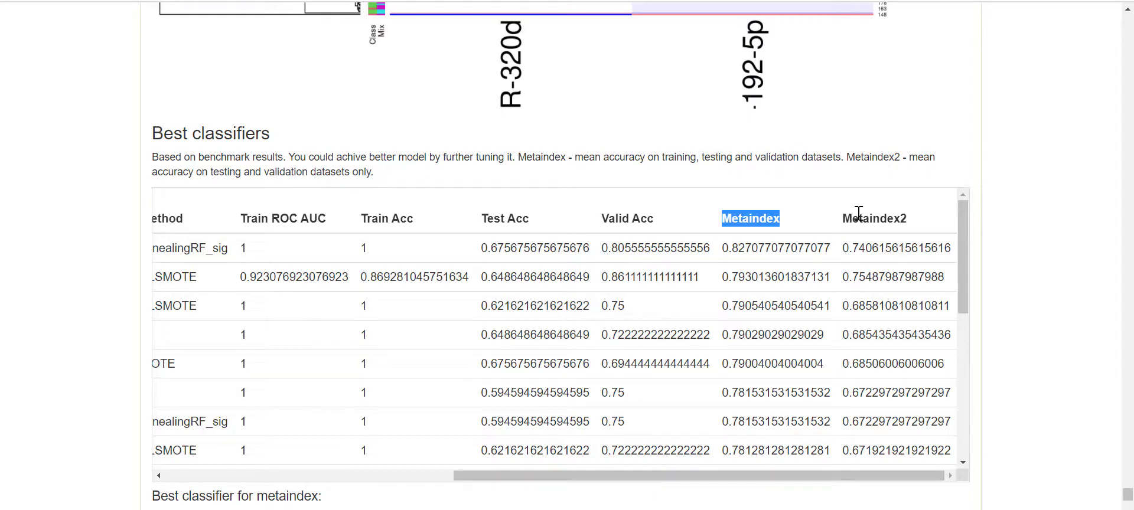
{"action": "left_click_drag", "start_coordinate": [849, 220], "coordinate": [928, 219]}
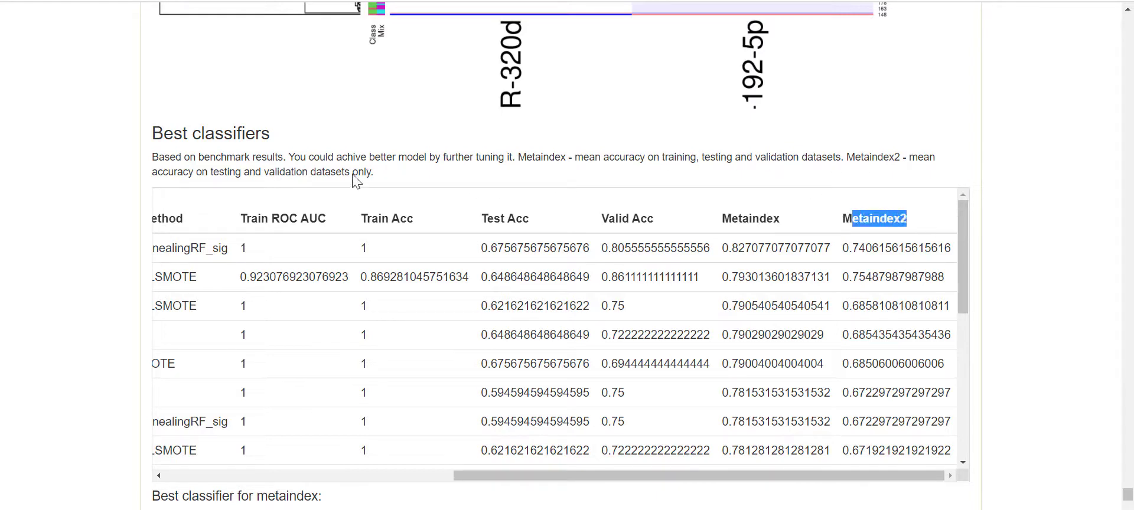
- Scroll through the Best classifiers table rows
{"action": "scroll", "coordinate": [243, 233], "scroll_direction": "down", "scroll_amount": 2}
{"action": "scroll", "coordinate": [107, 270], "scroll_direction": "down", "scroll_amount": 1}
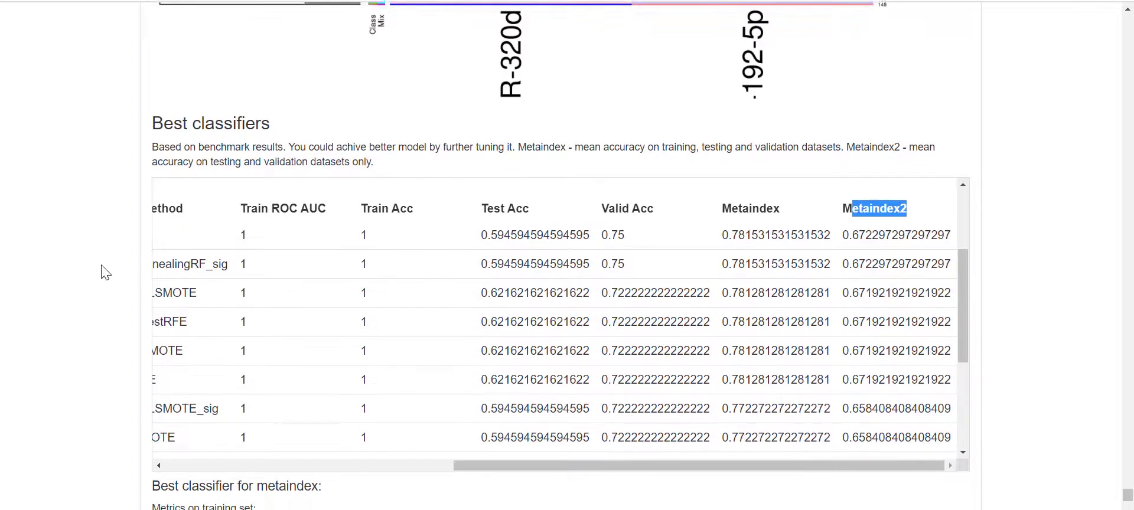
{"action": "scroll", "coordinate": [107, 267], "scroll_direction": "down", "scroll_amount": 2}
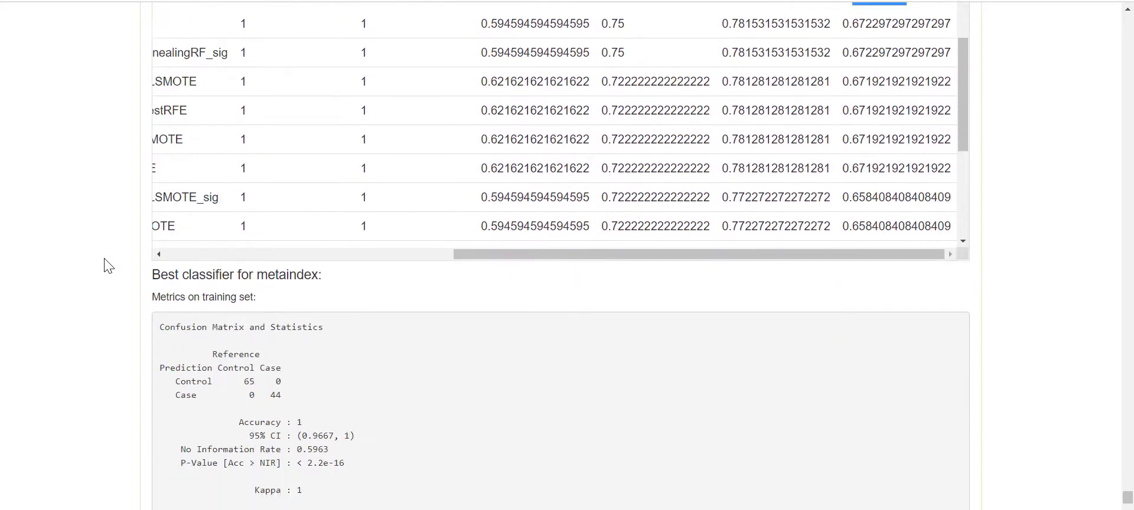
{"action": "scroll", "coordinate": [105, 271], "scroll_direction": "up", "scroll_amount": 3}
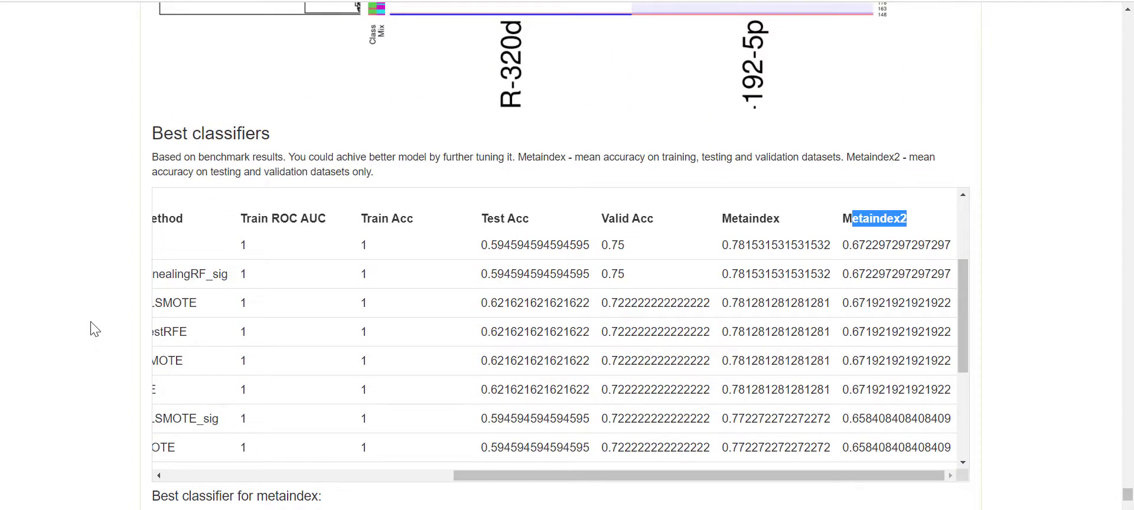
{"action": "scroll", "coordinate": [94, 329], "scroll_direction": "down", "scroll_amount": 3}
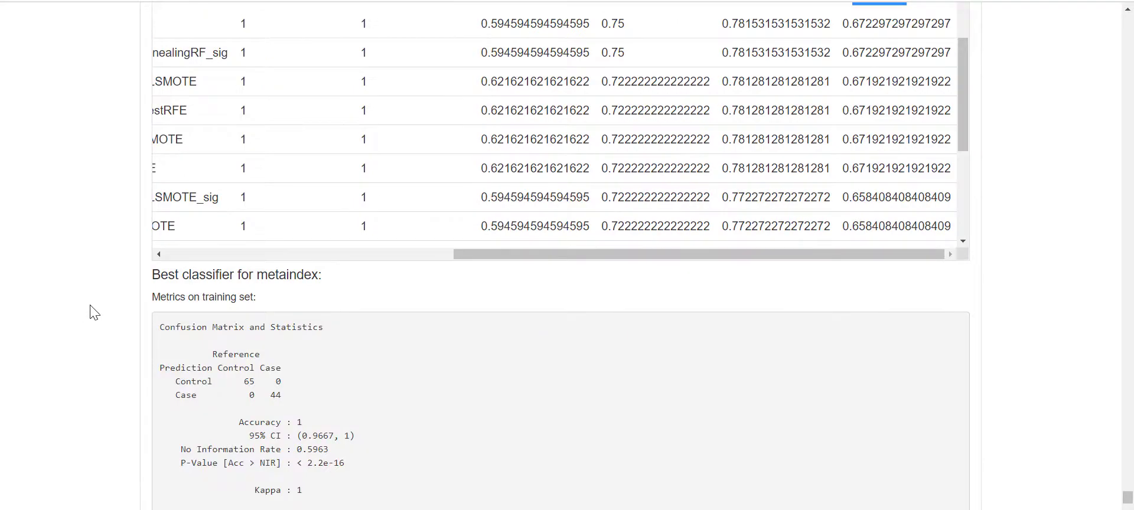
{"action": "scroll", "coordinate": [93, 312], "scroll_direction": "down", "scroll_amount": 5}
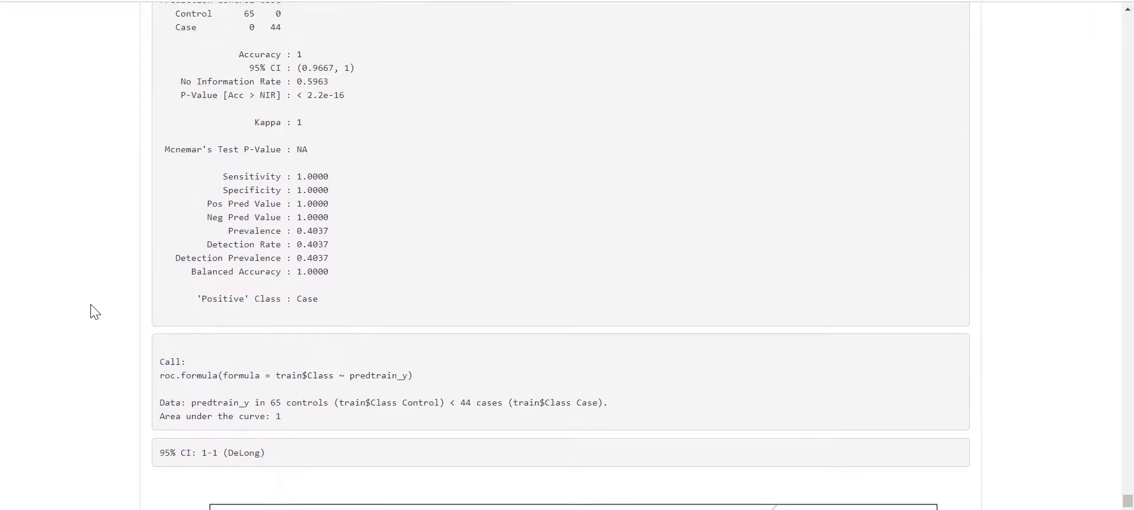
{"action": "scroll", "coordinate": [93, 312], "scroll_direction": "up", "scroll_amount": 12}
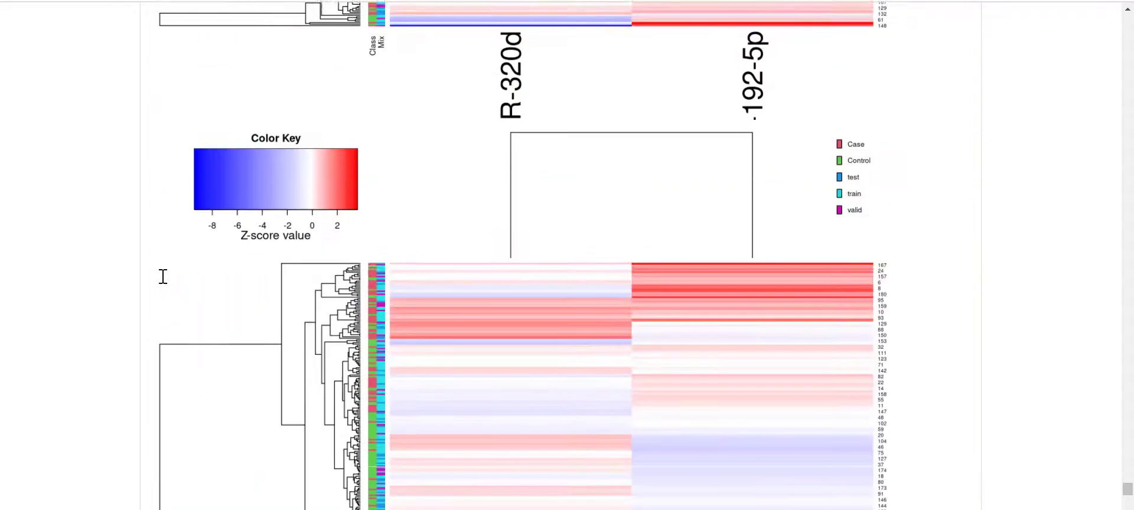
{"action": "scroll", "coordinate": [163, 277], "scroll_direction": "up", "scroll_amount": 12}
{"action": "scroll", "coordinate": [164, 278], "scroll_direction": "down", "scroll_amount": 6}
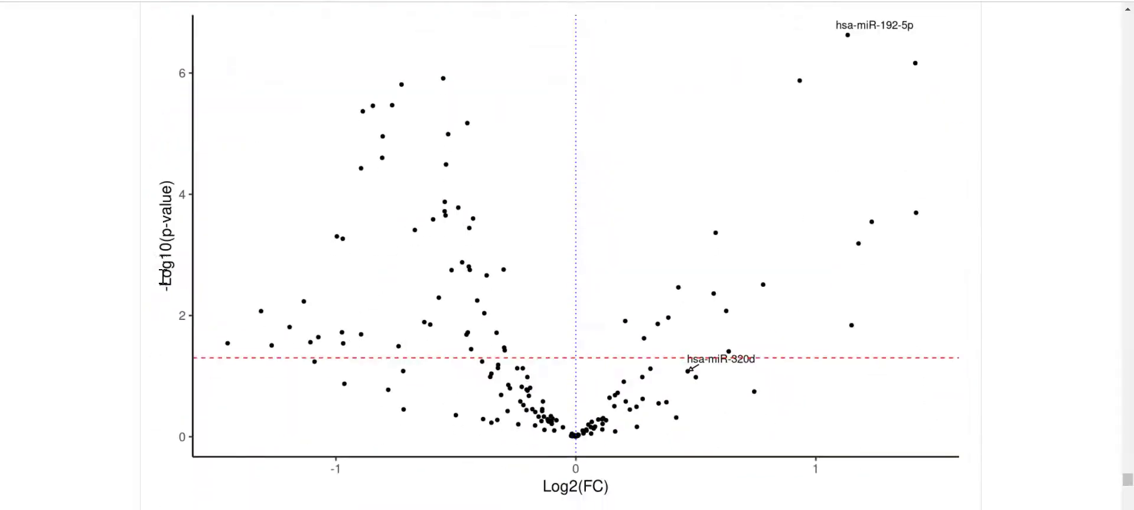
{"action": "scroll", "coordinate": [160, 275], "scroll_direction": "down", "scroll_amount": 10}
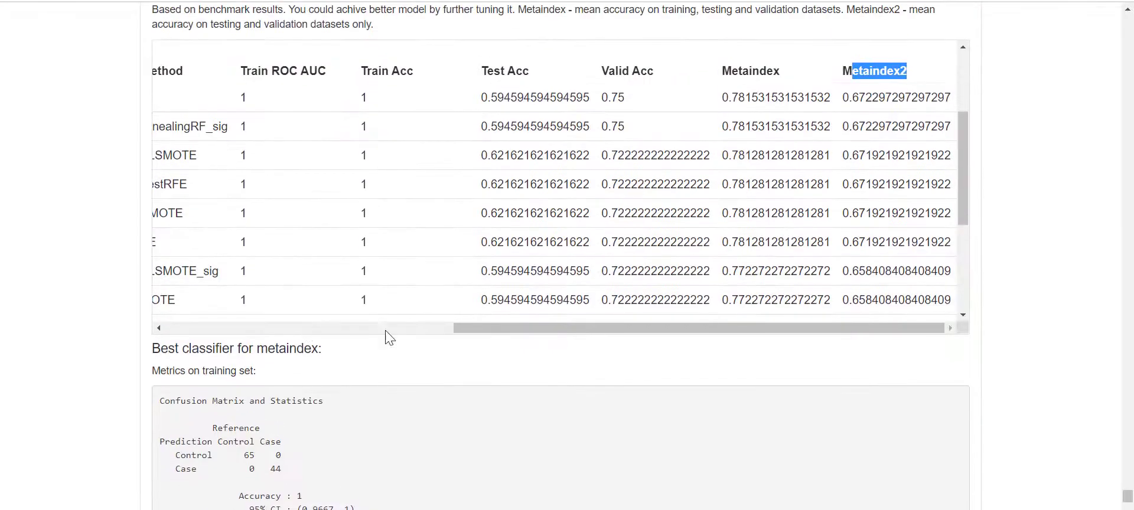
- Slide the table back to its Name, ID and method columns, starting from row 179
{"action": "left_click_drag", "start_coordinate": [499, 329], "coordinate": [126, 321]}
{"action": "scroll", "coordinate": [287, 116], "scroll_direction": "up", "scroll_amount": 8}
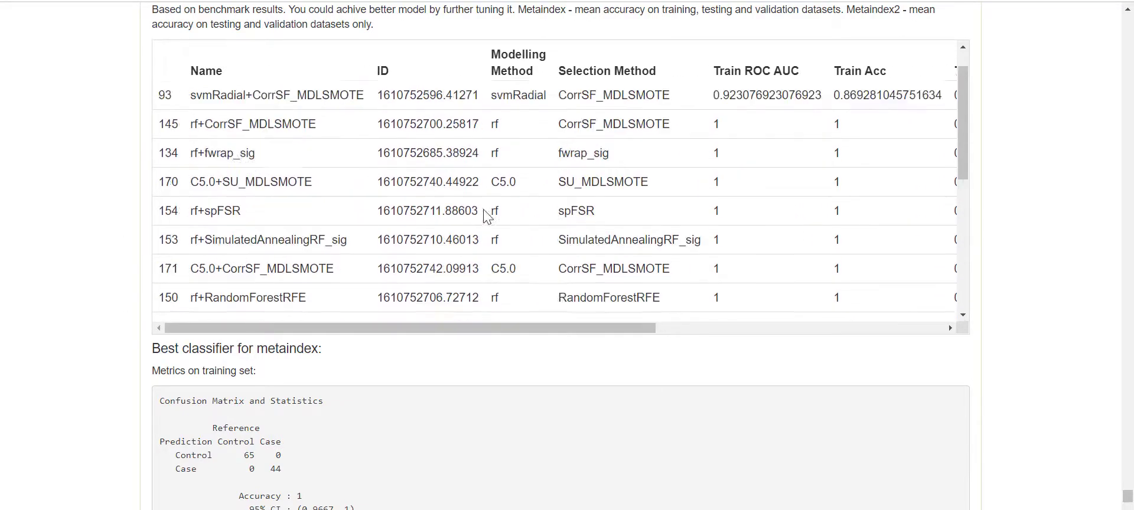
{"action": "scroll", "coordinate": [59, 426], "scroll_direction": "up", "scroll_amount": 1}
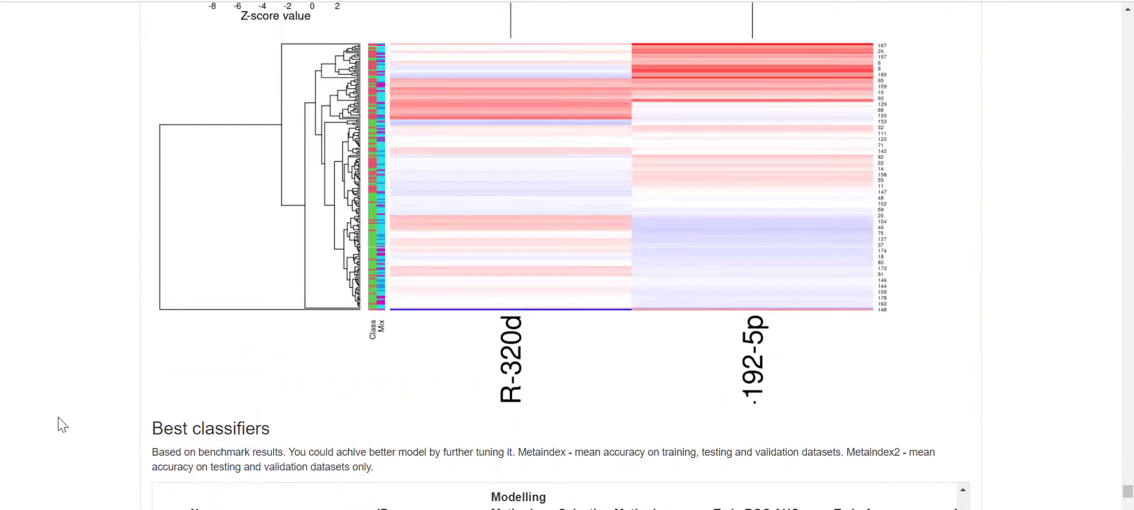
{"action": "scroll", "coordinate": [59, 425], "scroll_direction": "down", "scroll_amount": 3}
{"action": "scroll", "coordinate": [707, 437], "scroll_direction": "up", "scroll_amount": 3}
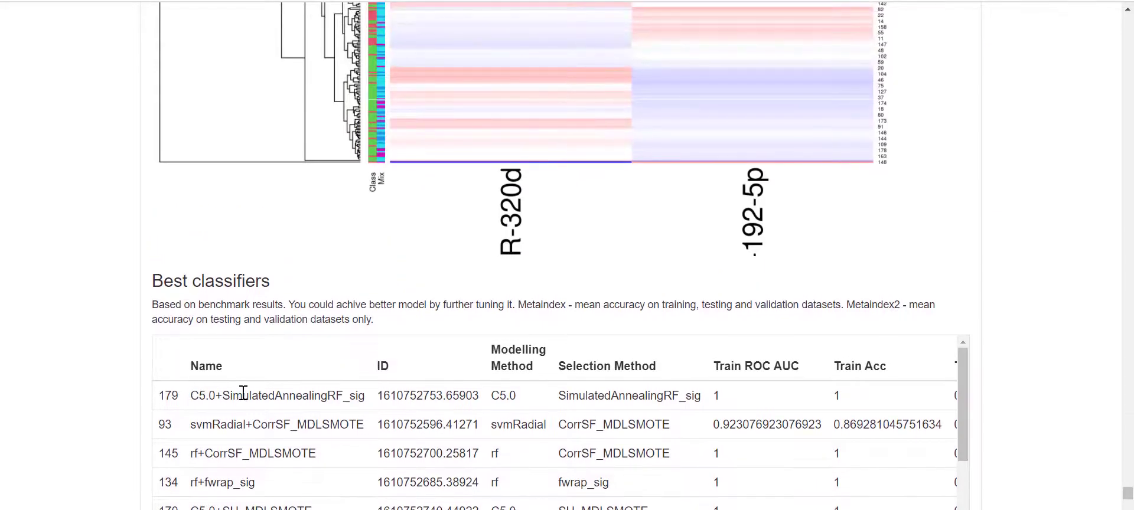
{"action": "scroll", "coordinate": [83, 389], "scroll_direction": "down", "scroll_amount": 10}
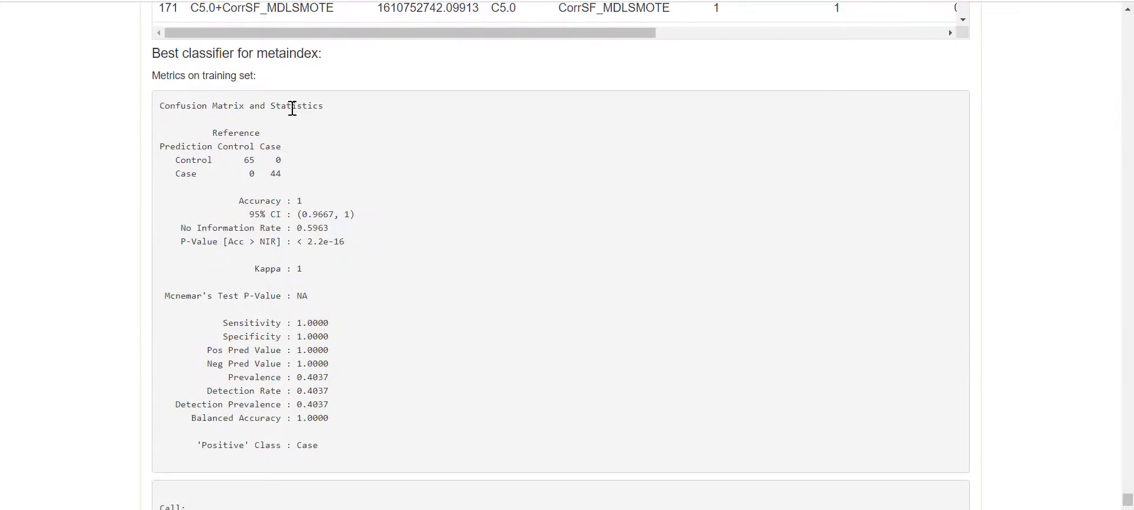
- Highlight the training confusion matrix (accuracy 1, kappa 1), then move on to the testing metrics
{"action": "left_click_drag", "start_coordinate": [164, 106], "coordinate": [362, 210]}
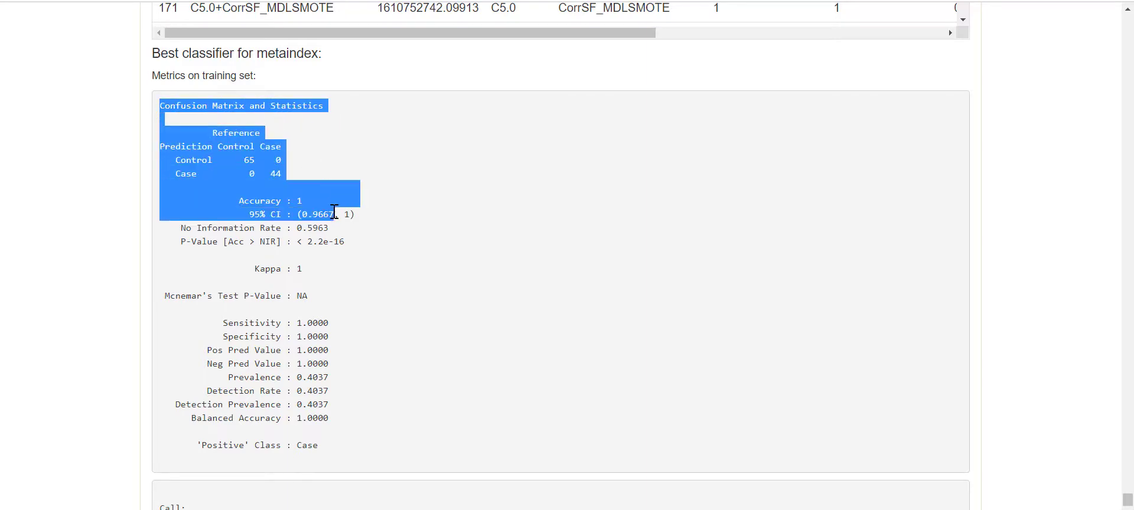
{"action": "left_click", "coordinate": [334, 212]}
{"action": "scroll", "coordinate": [328, 219], "scroll_direction": "down", "scroll_amount": 7}
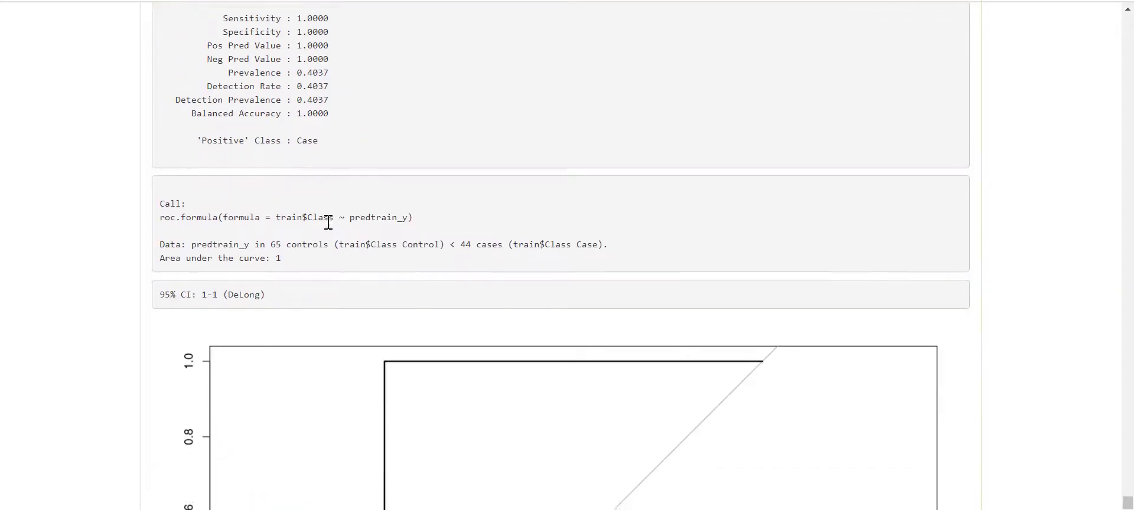
{"action": "scroll", "coordinate": [574, 326], "scroll_direction": "down", "scroll_amount": 6}
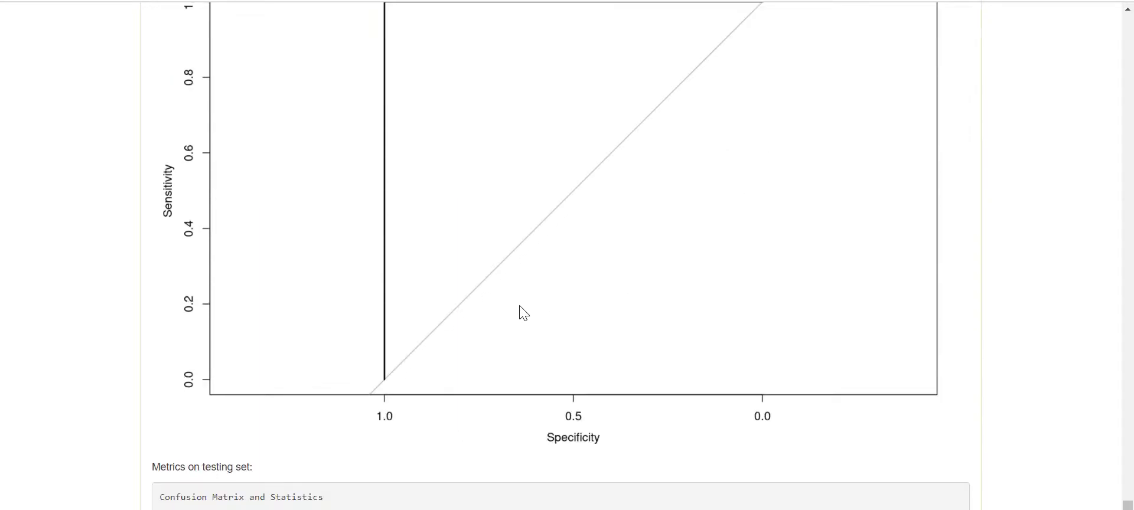
{"action": "scroll", "coordinate": [480, 316], "scroll_direction": "down", "scroll_amount": 2}
{"action": "scroll", "coordinate": [449, 312], "scroll_direction": "down", "scroll_amount": 4}
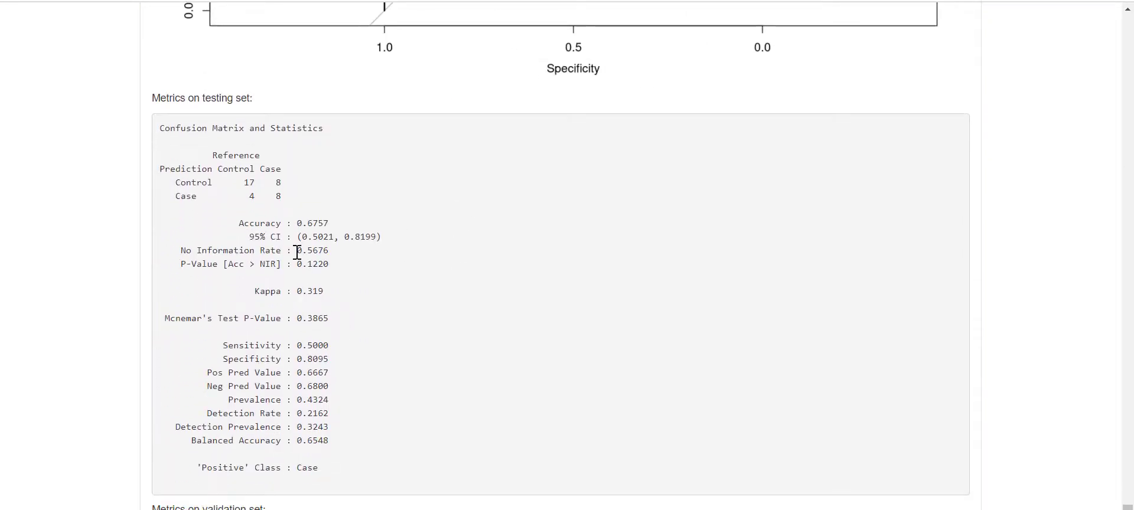
- Highlight testing accuracy 0.6757 and sensitivity 0.5000, then reach the validation confusion matrix (accuracy 0.8056)
{"action": "left_click_drag", "start_coordinate": [324, 225], "coordinate": [340, 226]}
{"action": "left_click", "coordinate": [340, 226]}
{"action": "left_click_drag", "start_coordinate": [336, 343], "coordinate": [304, 348]}
{"action": "scroll", "coordinate": [363, 324], "scroll_direction": "down", "scroll_amount": 6}
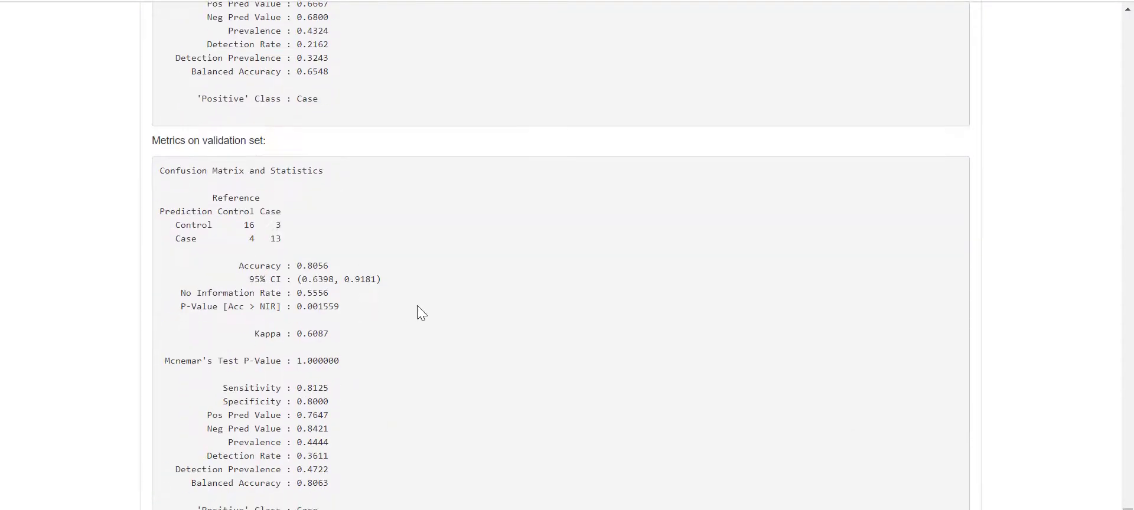
{"action": "scroll", "coordinate": [324, 301], "scroll_direction": "down", "scroll_amount": 2}
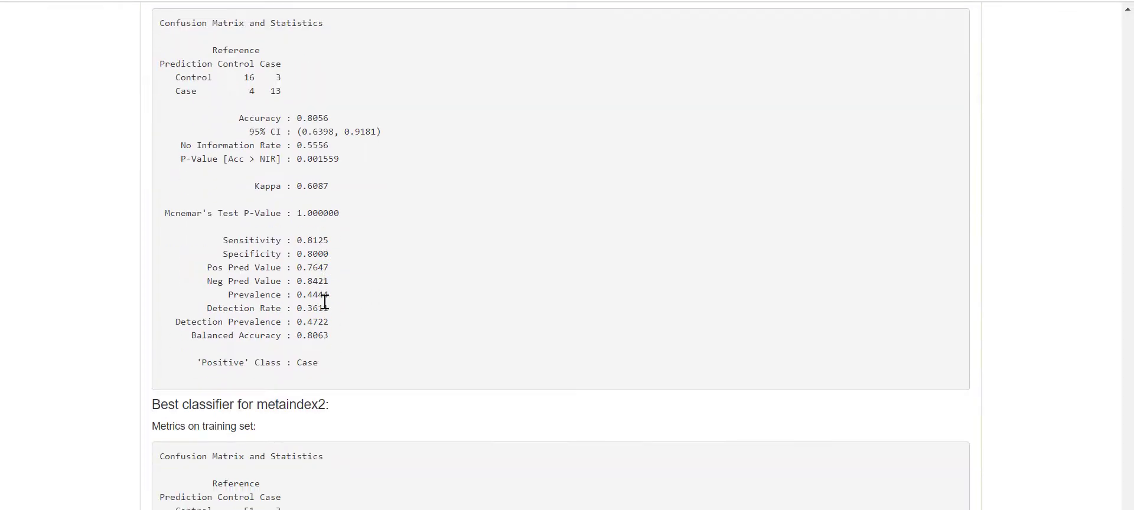
{"action": "scroll", "coordinate": [325, 297], "scroll_direction": "up", "scroll_amount": 2}
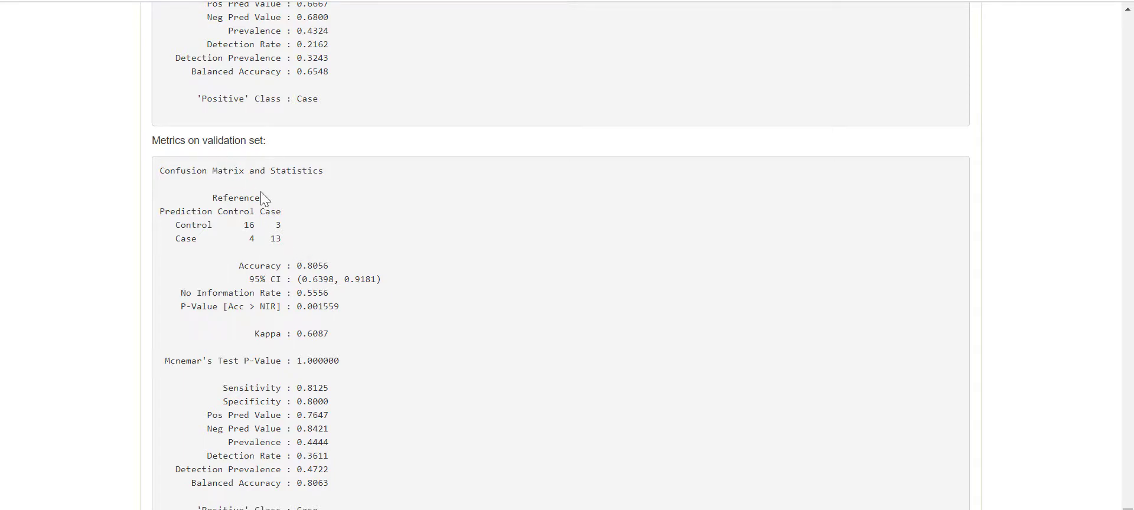
- Scroll through the metaindex2 best classifier's training, ROC, testing and validation metrics (accuracy 0.8611, kappa 0.7239)
{"action": "scroll", "coordinate": [295, 212], "scroll_direction": "down", "scroll_amount": 7}
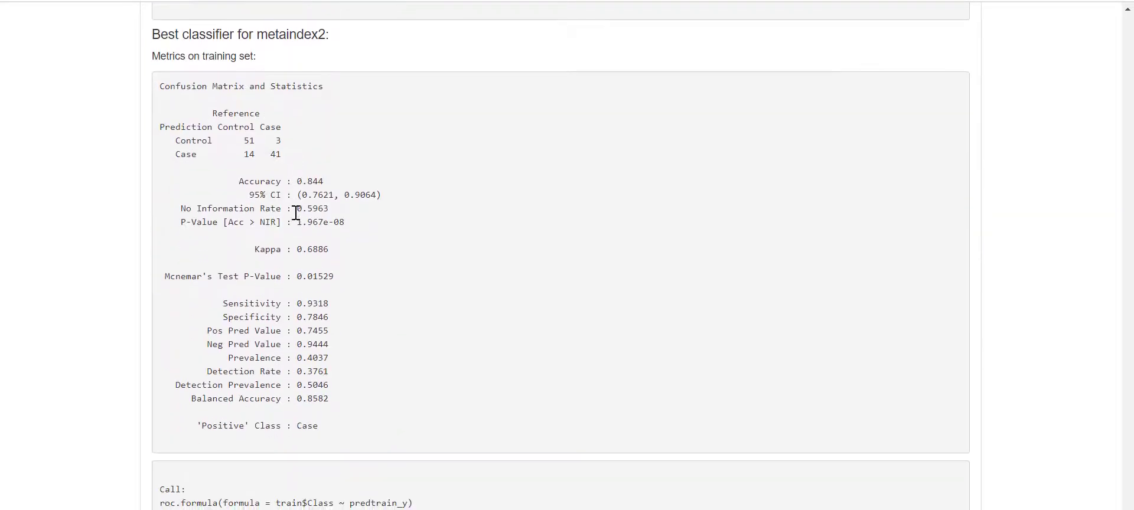
{"action": "scroll", "coordinate": [296, 213], "scroll_direction": "down", "scroll_amount": 2}
{"action": "scroll", "coordinate": [295, 213], "scroll_direction": "up", "scroll_amount": 2}
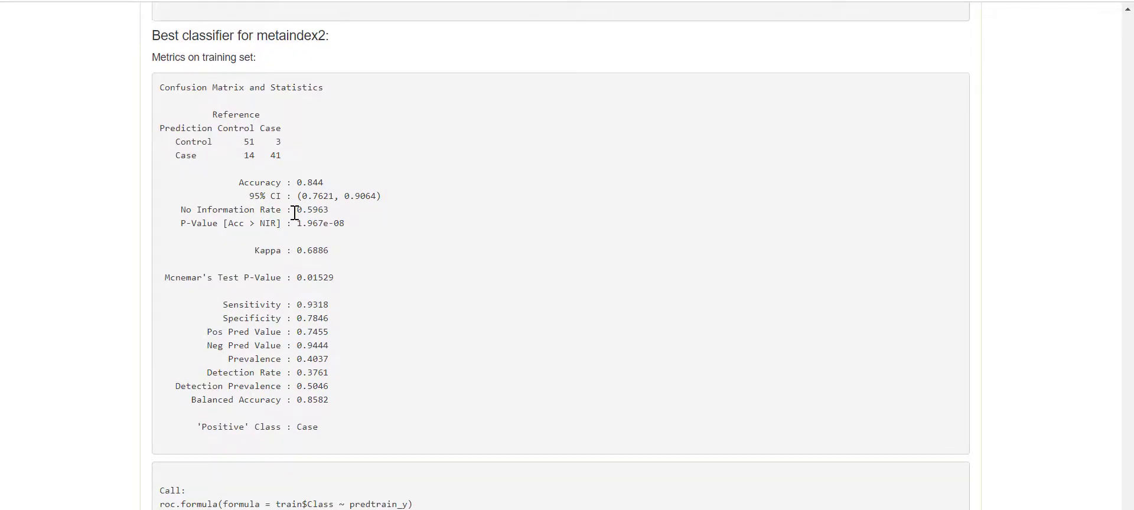
{"action": "scroll", "coordinate": [295, 213], "scroll_direction": "down", "scroll_amount": 3}
{"action": "scroll", "coordinate": [294, 213], "scroll_direction": "up", "scroll_amount": 2}
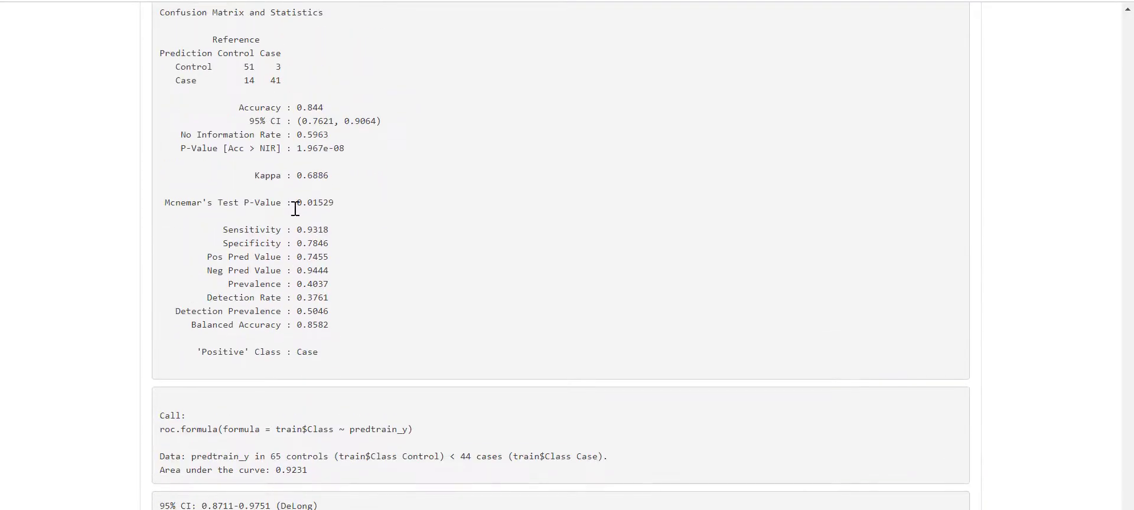
{"action": "scroll", "coordinate": [295, 210], "scroll_direction": "down", "scroll_amount": 8}
{"action": "scroll", "coordinate": [305, 214], "scroll_direction": "down", "scroll_amount": 2}
{"action": "scroll", "coordinate": [301, 213], "scroll_direction": "up", "scroll_amount": 7}
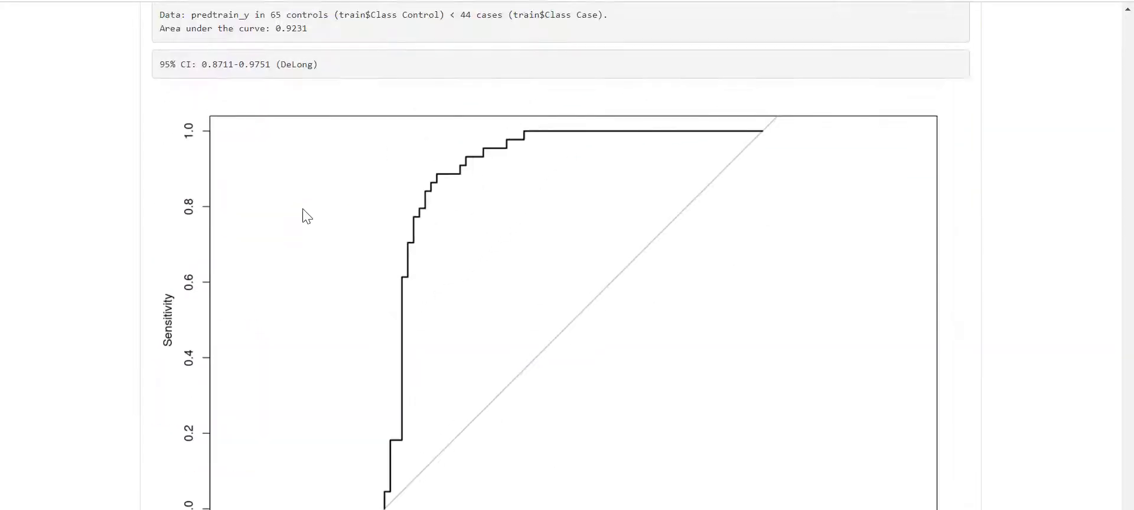
{"action": "scroll", "coordinate": [295, 211], "scroll_direction": "up", "scroll_amount": 3}
{"action": "scroll", "coordinate": [293, 203], "scroll_direction": "down", "scroll_amount": 14}
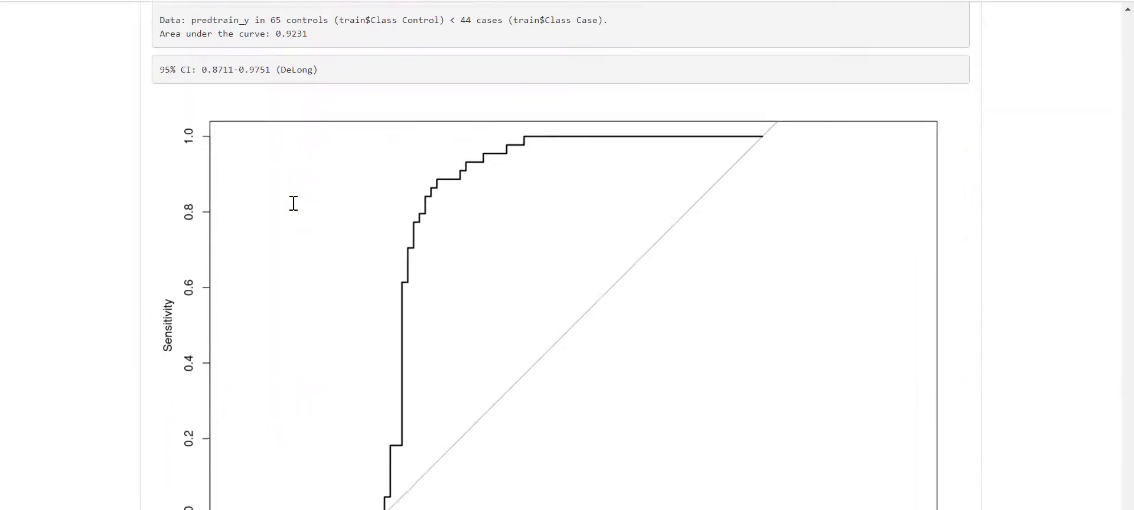
{"action": "scroll", "coordinate": [293, 203], "scroll_direction": "down", "scroll_amount": 4}
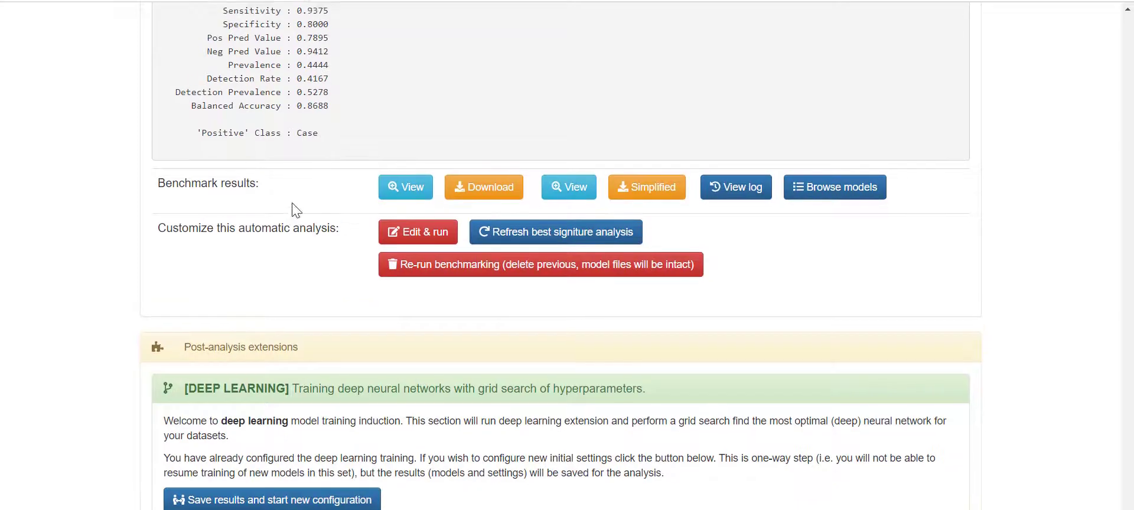
{"action": "scroll", "coordinate": [292, 204], "scroll_direction": "up", "scroll_amount": 5}
{"action": "scroll", "coordinate": [292, 203], "scroll_direction": "up", "scroll_amount": 4}
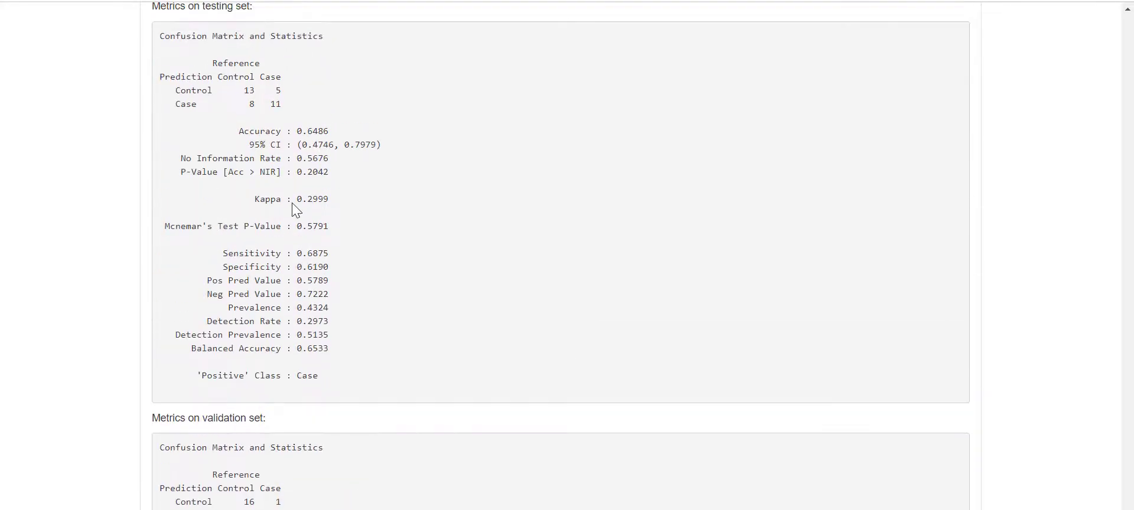
{"action": "scroll", "coordinate": [292, 203], "scroll_direction": "down", "scroll_amount": 4}
{"action": "scroll", "coordinate": [293, 203], "scroll_direction": "up", "scroll_amount": 2}
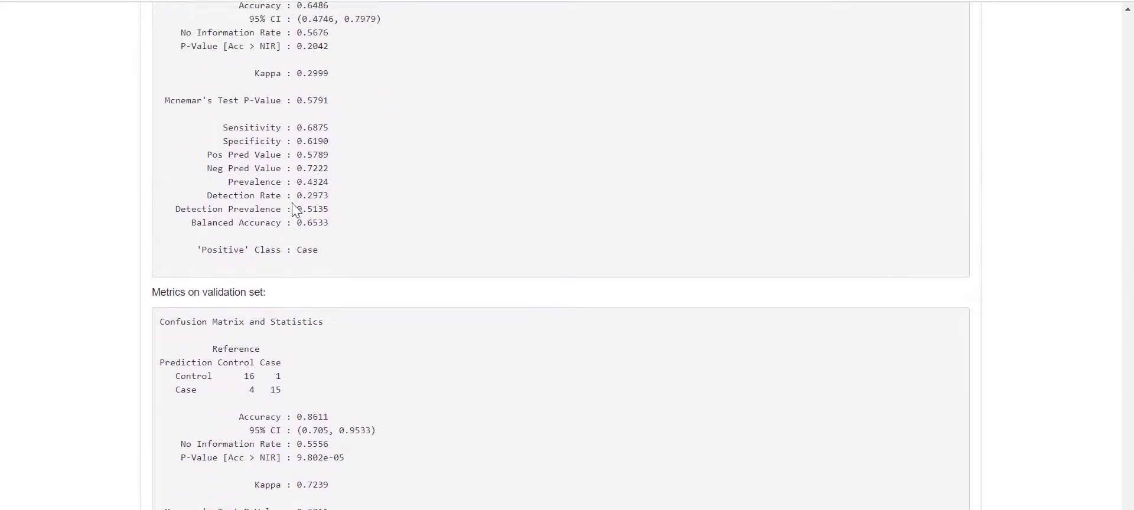
{"action": "scroll", "coordinate": [294, 203], "scroll_direction": "down", "scroll_amount": 2}
{"action": "scroll", "coordinate": [293, 203], "scroll_direction": "down", "scroll_amount": 2}
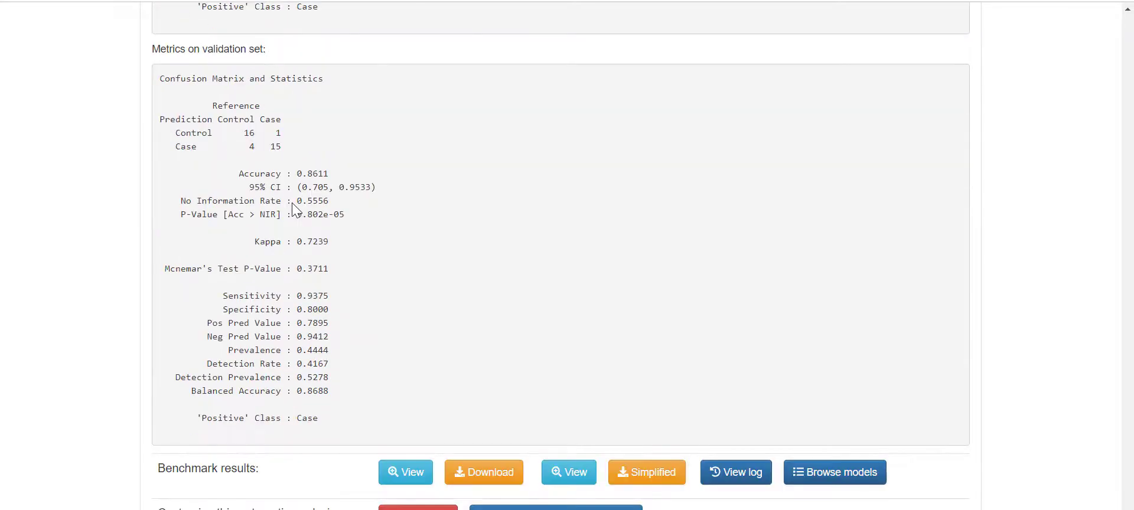
{"action": "scroll", "coordinate": [293, 198], "scroll_direction": "up", "scroll_amount": 2}
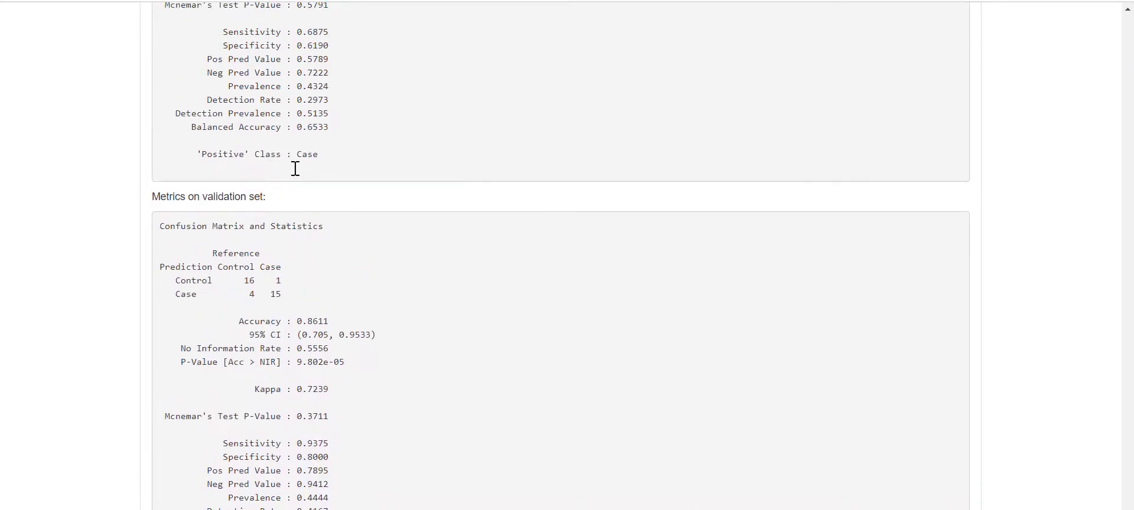
{"action": "scroll", "coordinate": [307, 187], "scroll_direction": "down", "scroll_amount": 2}
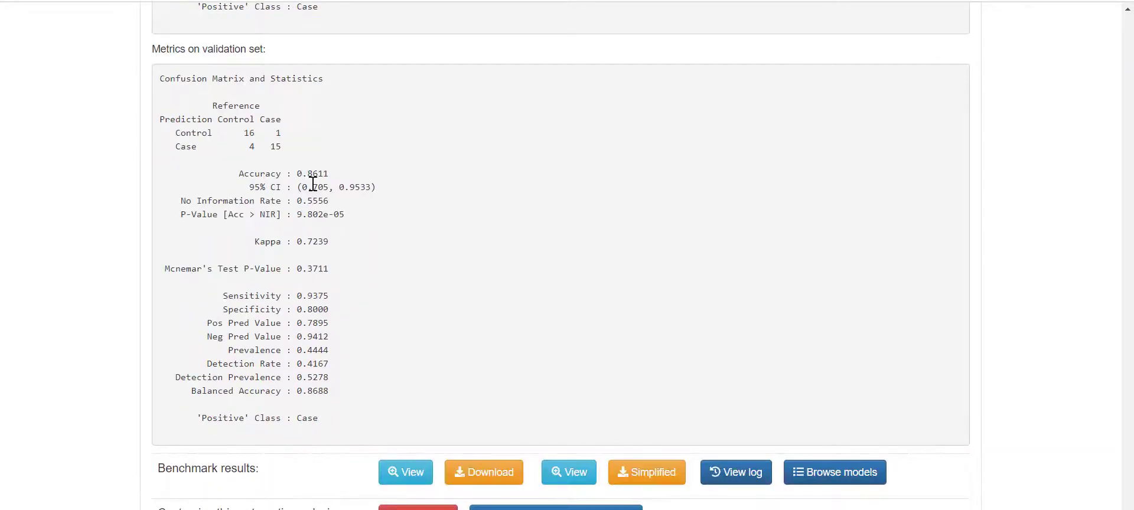
{"action": "scroll", "coordinate": [313, 184], "scroll_direction": "up", "scroll_amount": 8}
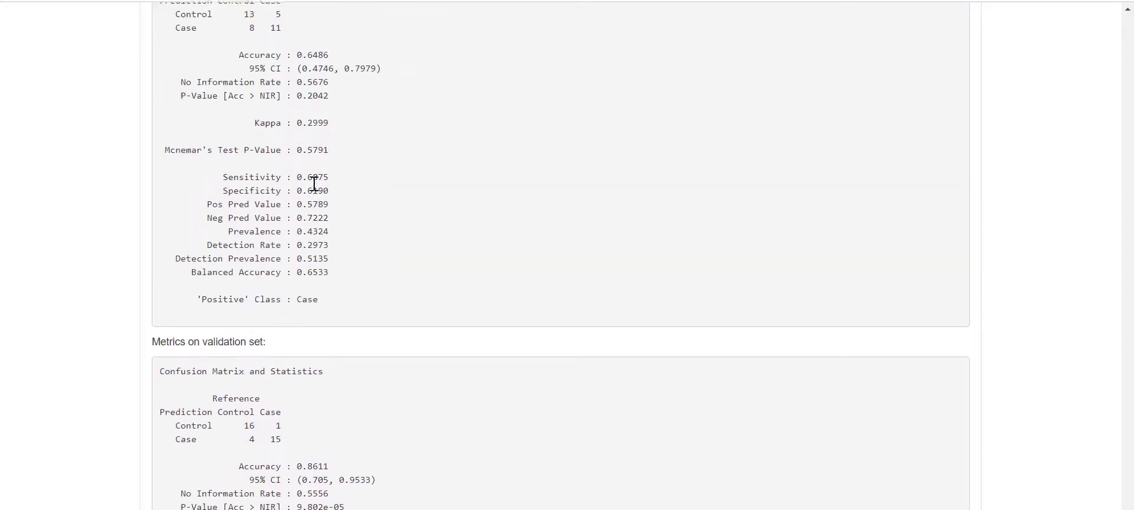
{"action": "scroll", "coordinate": [314, 184], "scroll_direction": "down", "scroll_amount": 9}
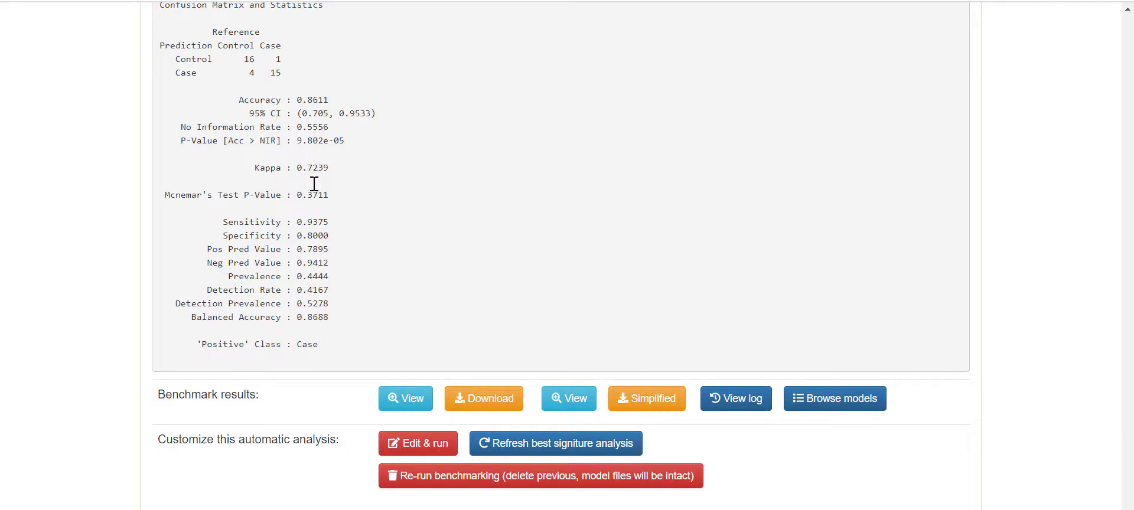
- Open the full benchmark table, sort it by SMOTE with Yes rows first, and inspect model 1610751014.3563
{"action": "left_click", "coordinate": [405, 398]}
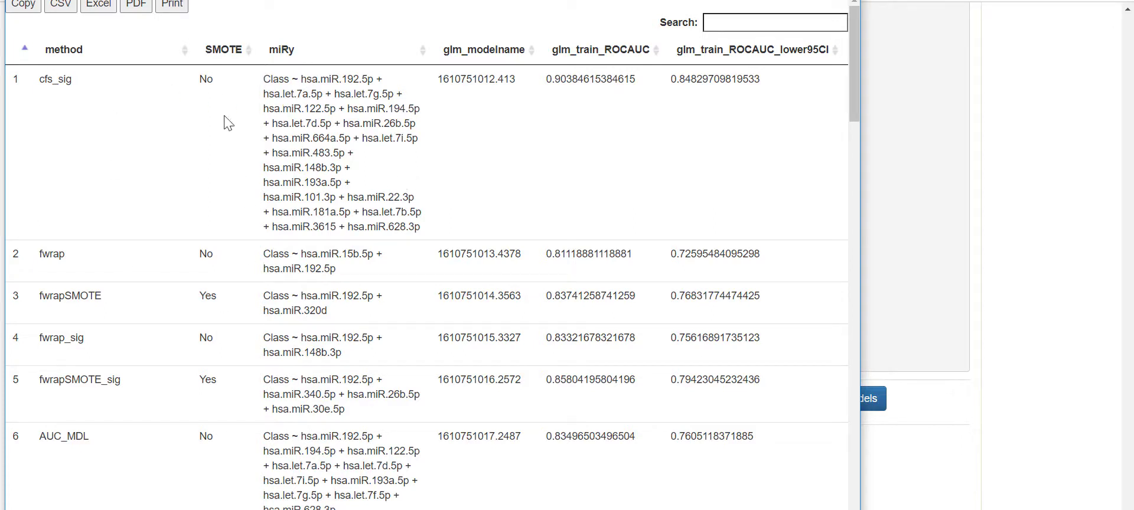
{"action": "left_click", "coordinate": [220, 54]}
{"action": "left_click", "coordinate": [221, 54]}
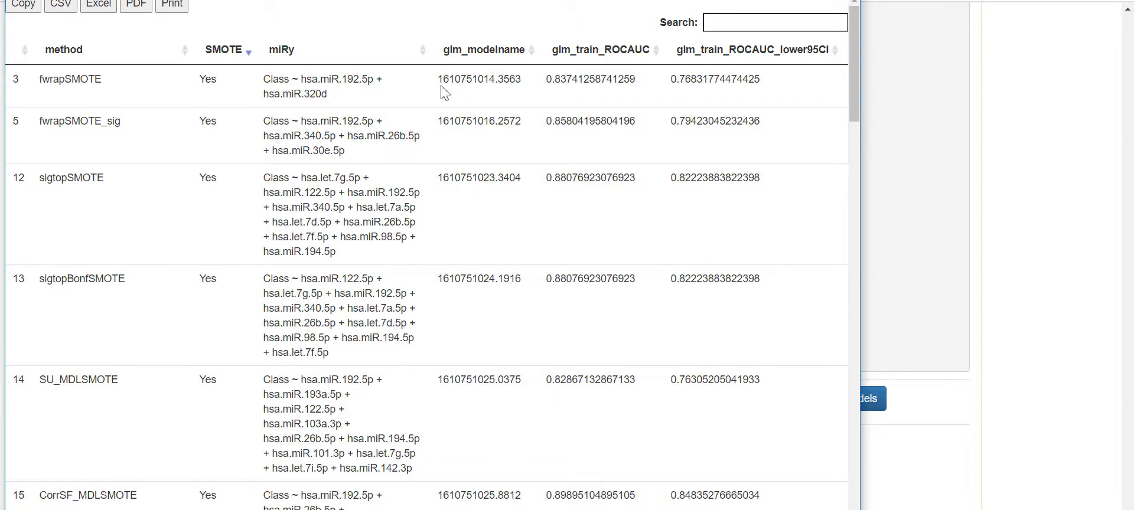
{"action": "left_click_drag", "start_coordinate": [439, 79], "coordinate": [522, 82]}
{"action": "left_click", "coordinate": [496, 61]}
- Review the glm, mlp, svmRadial, rf, rpart and ctree metric columns, then close the benchmark table
{"action": "scroll", "coordinate": [427, 255], "scroll_direction": "right", "scroll_amount": 10}
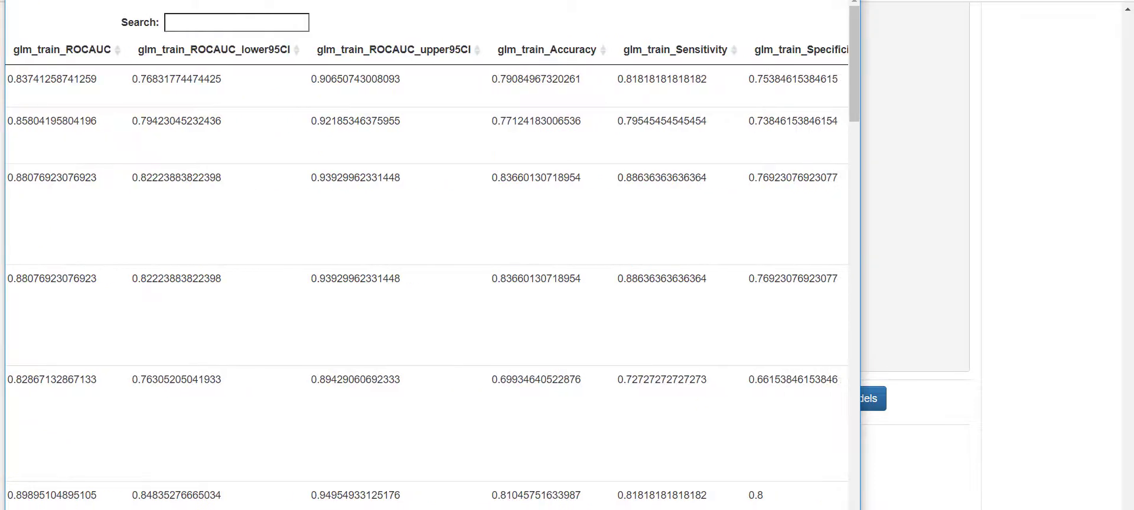
{"action": "scroll", "coordinate": [427, 255], "scroll_direction": "right", "scroll_amount": 1}
{"action": "scroll", "coordinate": [427, 255], "scroll_direction": "left", "scroll_amount": 2}
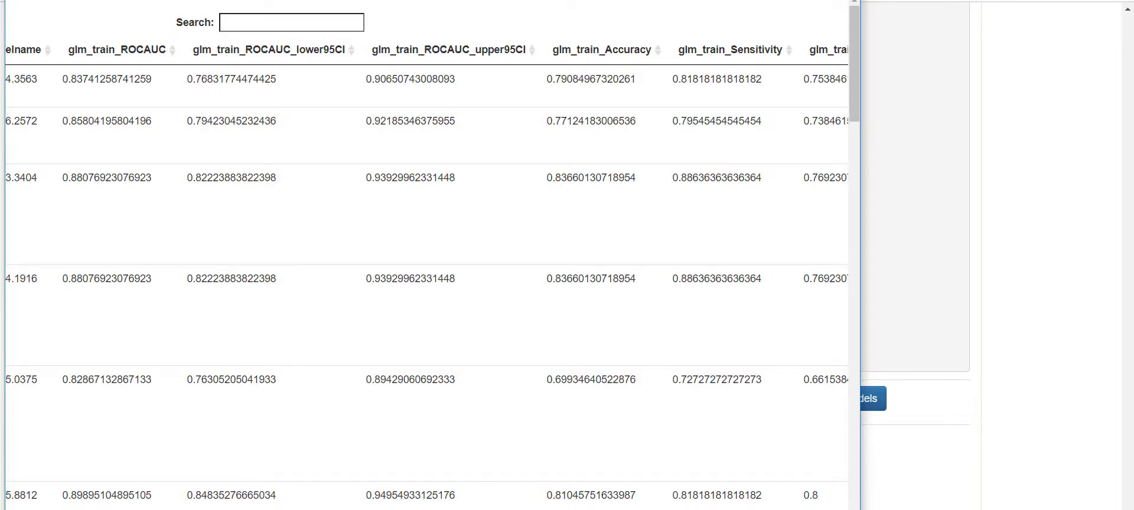
{"action": "scroll", "coordinate": [427, 256], "scroll_direction": "right", "scroll_amount": 6}
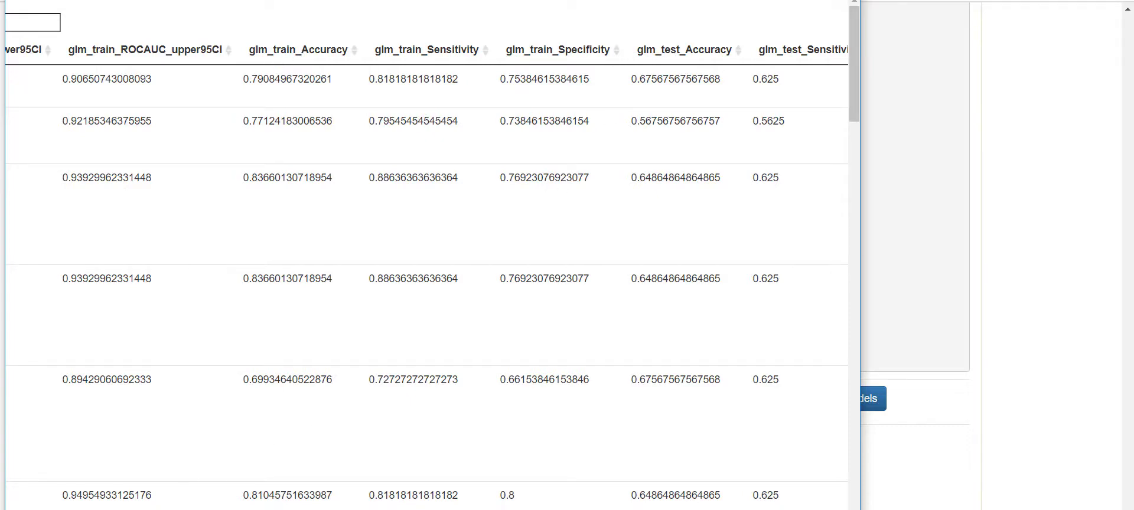
{"action": "scroll", "coordinate": [426, 255], "scroll_direction": "right", "scroll_amount": 9}
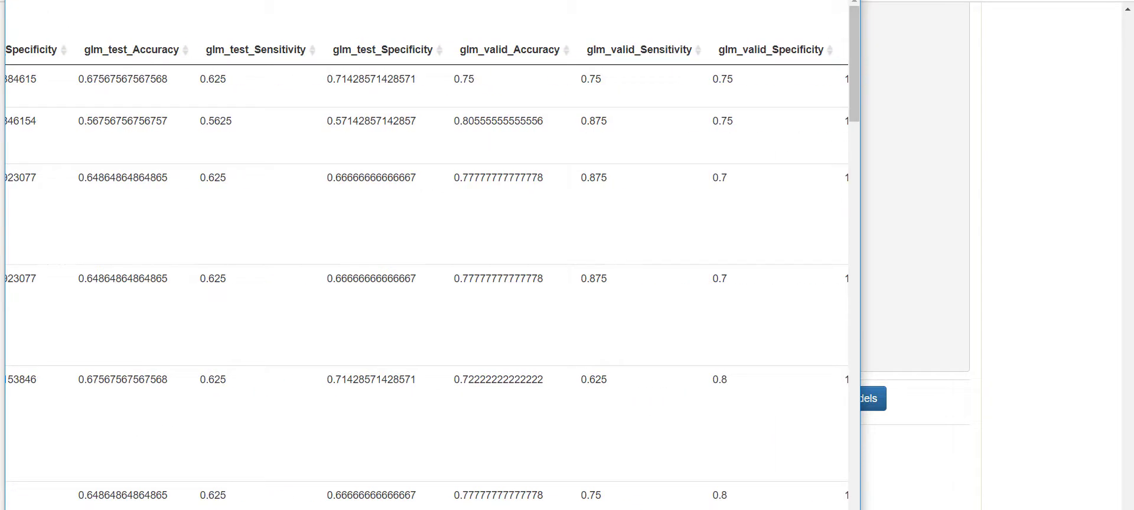
{"action": "scroll", "coordinate": [426, 255], "scroll_direction": "right", "scroll_amount": 1}
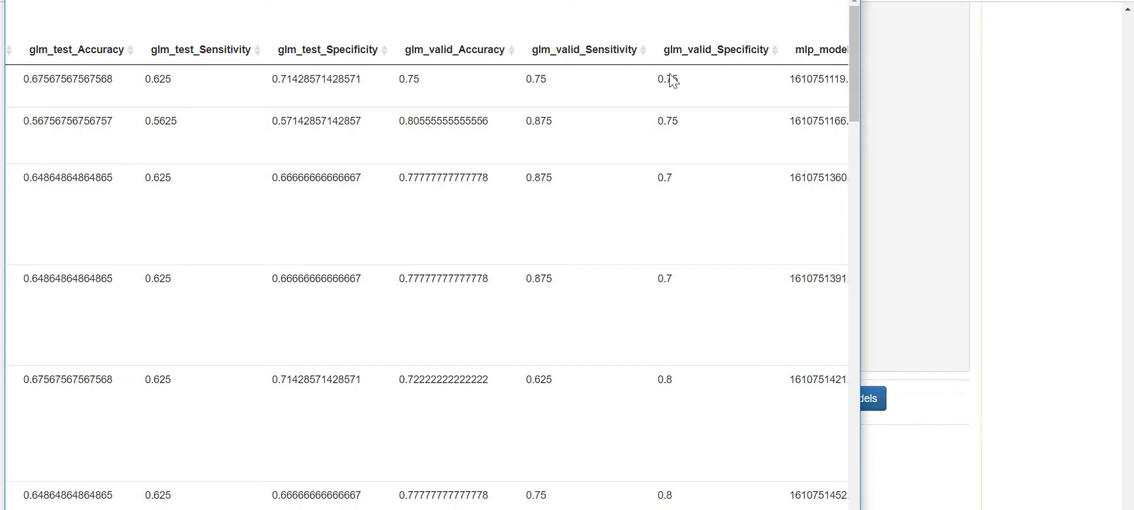
{"action": "scroll", "coordinate": [427, 272], "scroll_direction": "right", "scroll_amount": 5}
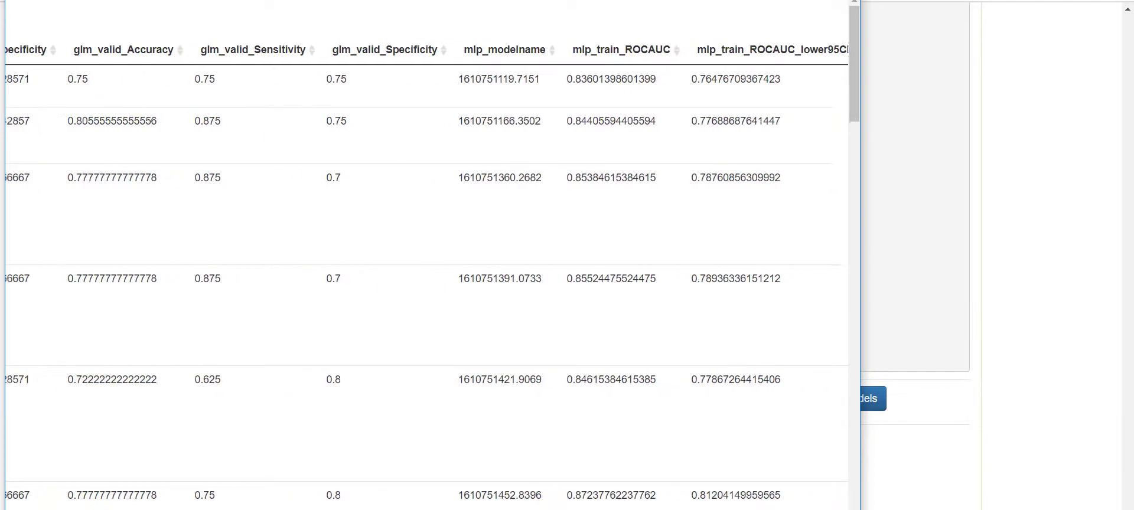
{"action": "scroll", "coordinate": [427, 272], "scroll_direction": "right", "scroll_amount": 10}
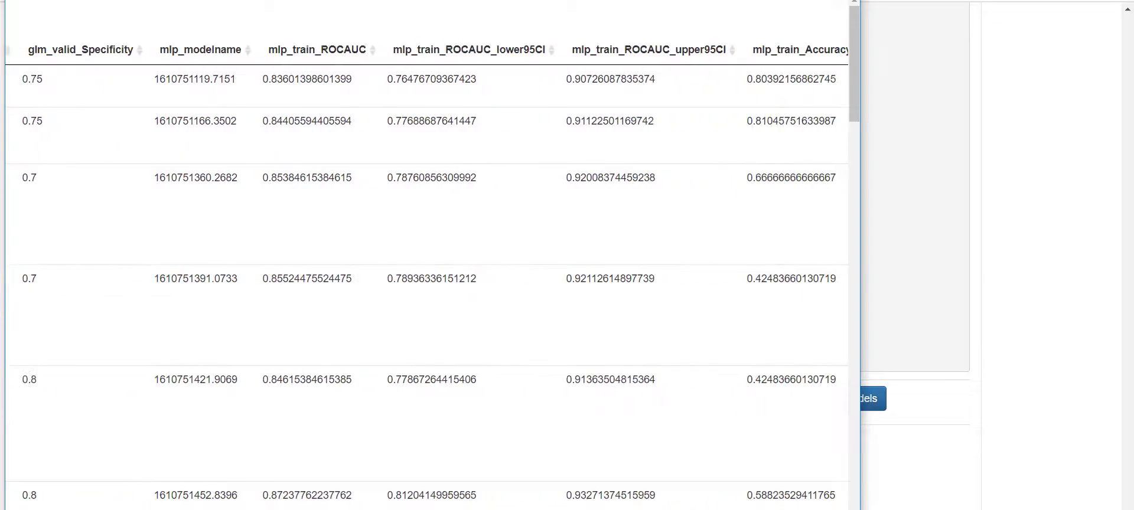
{"action": "scroll", "coordinate": [428, 272], "scroll_direction": "right", "scroll_amount": 15}
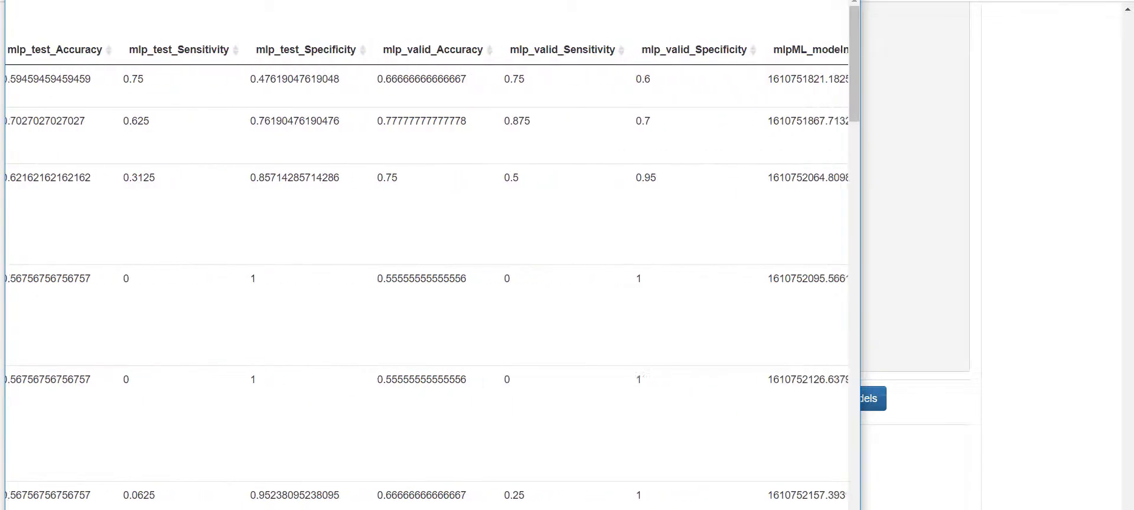
{"action": "scroll", "coordinate": [428, 272], "scroll_direction": "right", "scroll_amount": 5}
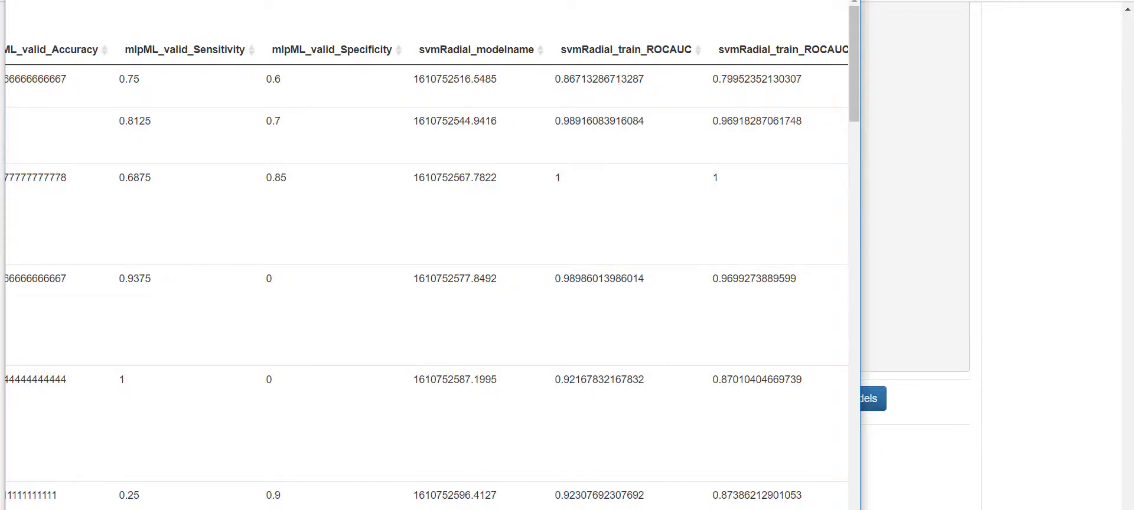
{"action": "scroll", "coordinate": [428, 272], "scroll_direction": "right", "scroll_amount": 15}
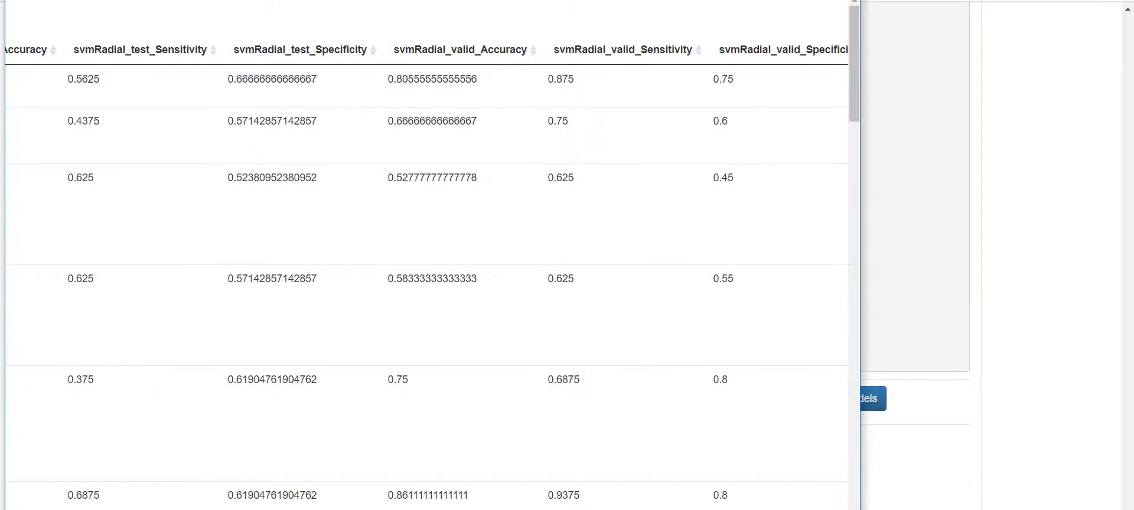
{"action": "scroll", "coordinate": [428, 272], "scroll_direction": "right", "scroll_amount": 20}
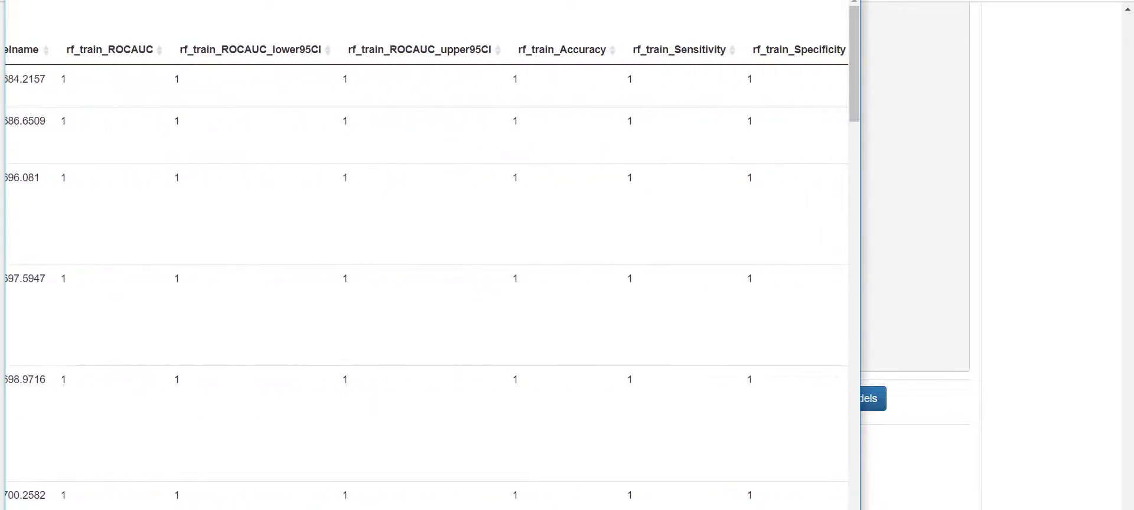
{"action": "scroll", "coordinate": [428, 271], "scroll_direction": "right", "scroll_amount": 1}
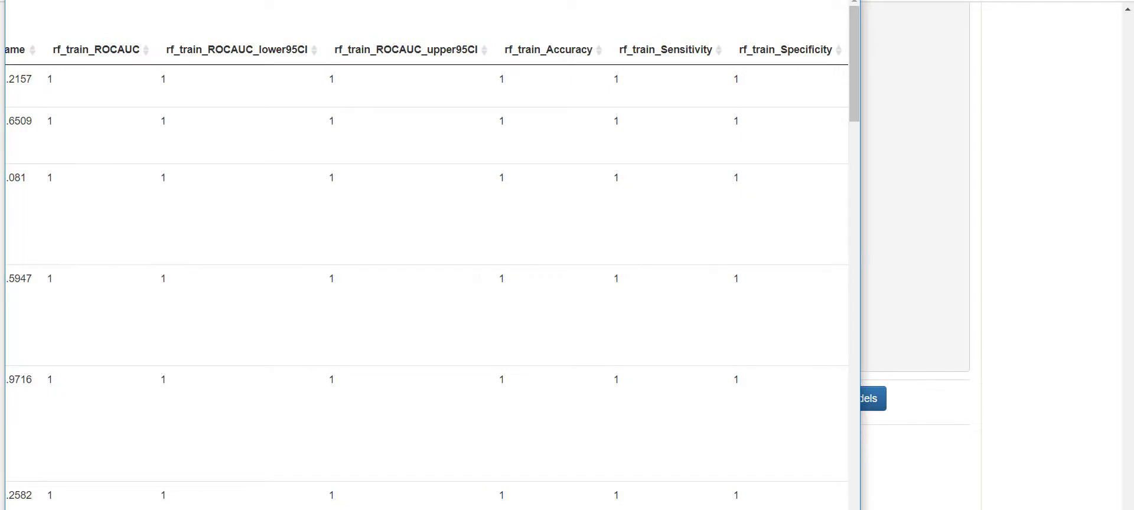
{"action": "scroll", "coordinate": [428, 272], "scroll_direction": "right", "scroll_amount": 15}
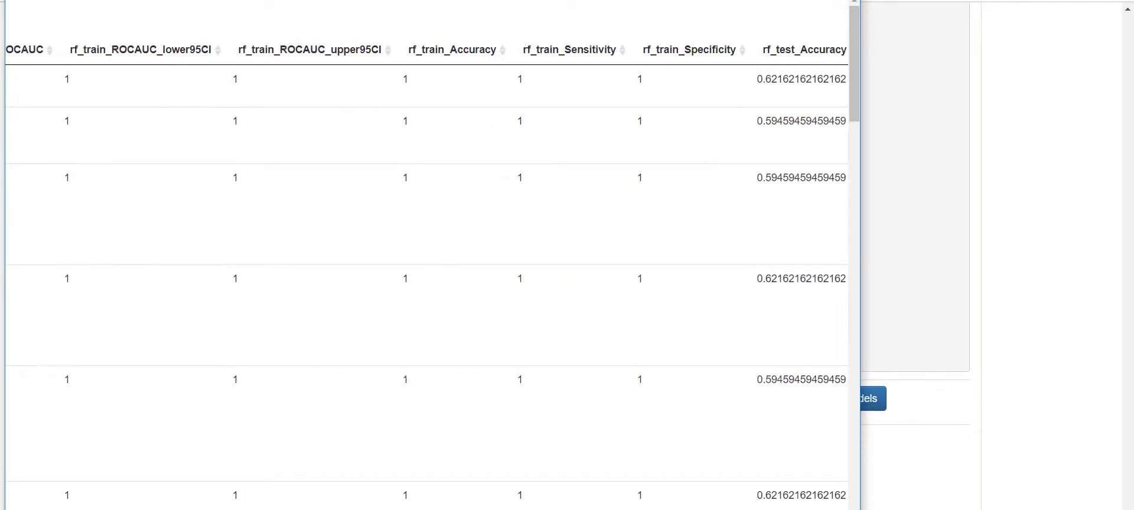
{"action": "scroll", "coordinate": [428, 271], "scroll_direction": "right", "scroll_amount": 20}
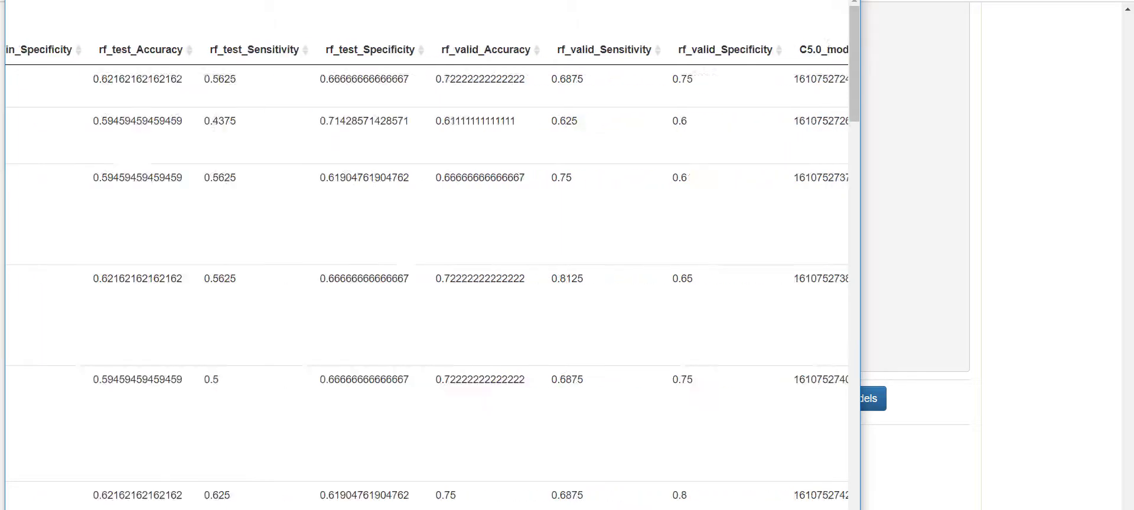
{"action": "scroll", "coordinate": [428, 272], "scroll_direction": "right", "scroll_amount": 20}
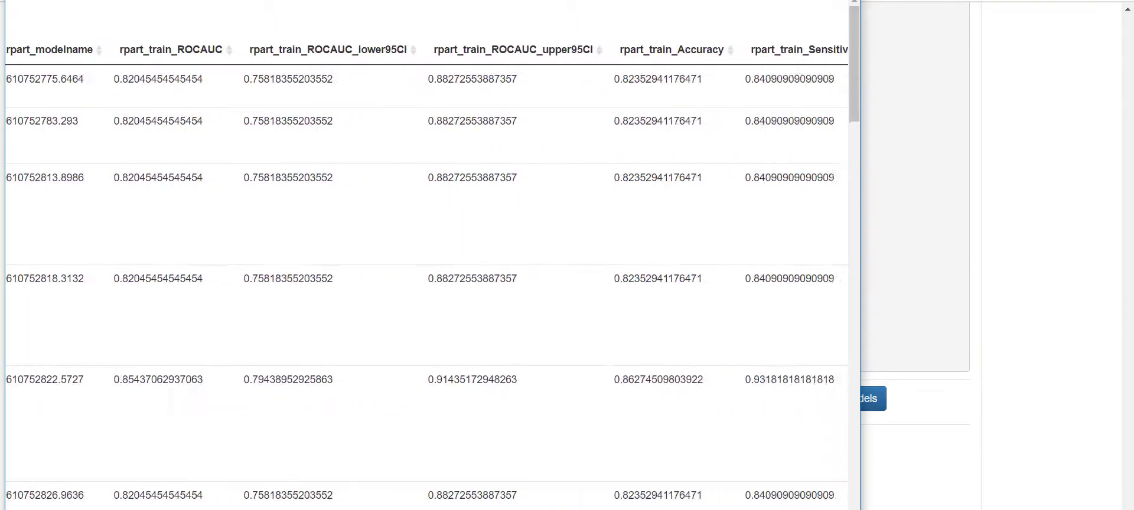
{"action": "scroll", "coordinate": [428, 271], "scroll_direction": "right", "scroll_amount": 5}
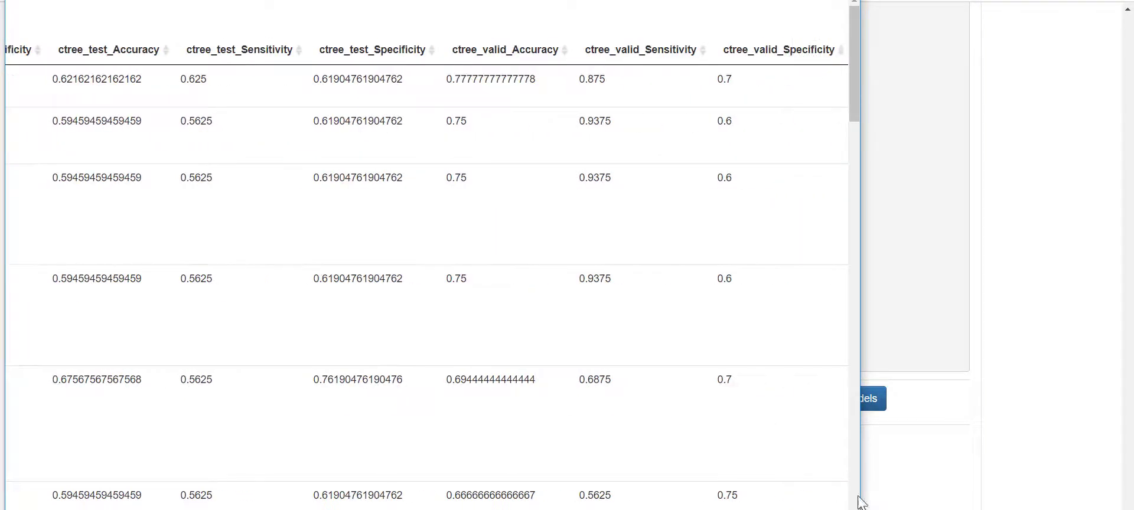
{"action": "left_click", "coordinate": [839, 1]}
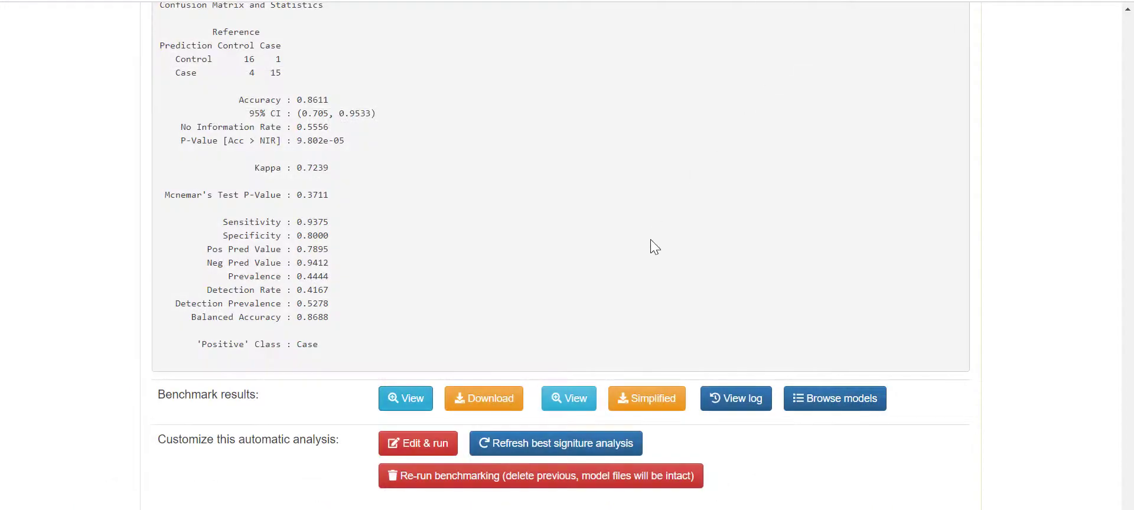
{"action": "left_click", "coordinate": [581, 399]}
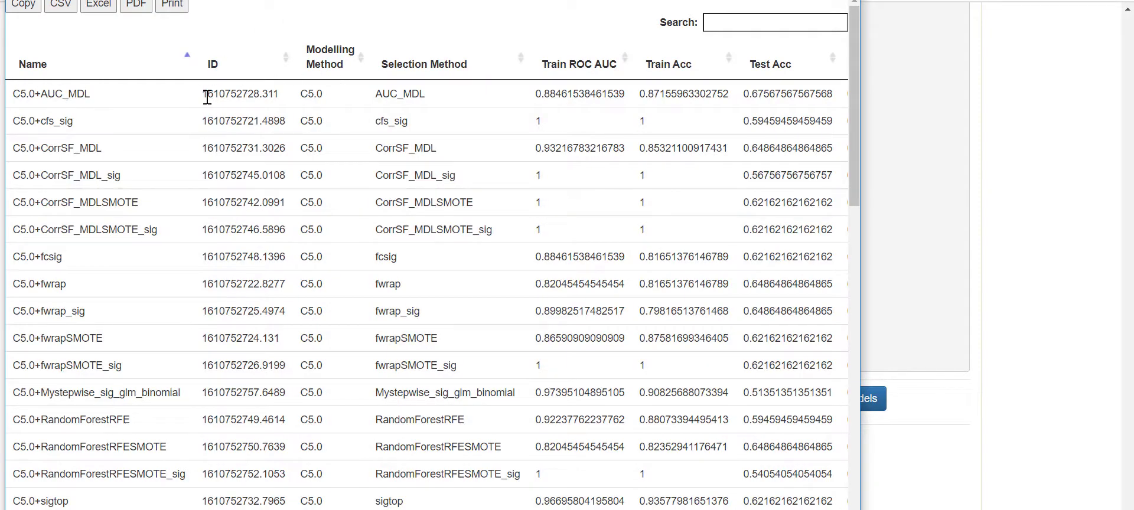
{"action": "left_click_drag", "start_coordinate": [207, 94], "coordinate": [291, 100]}
{"action": "left_click", "coordinate": [294, 98]}
{"action": "left_click_drag", "start_coordinate": [374, 95], "coordinate": [437, 99]}
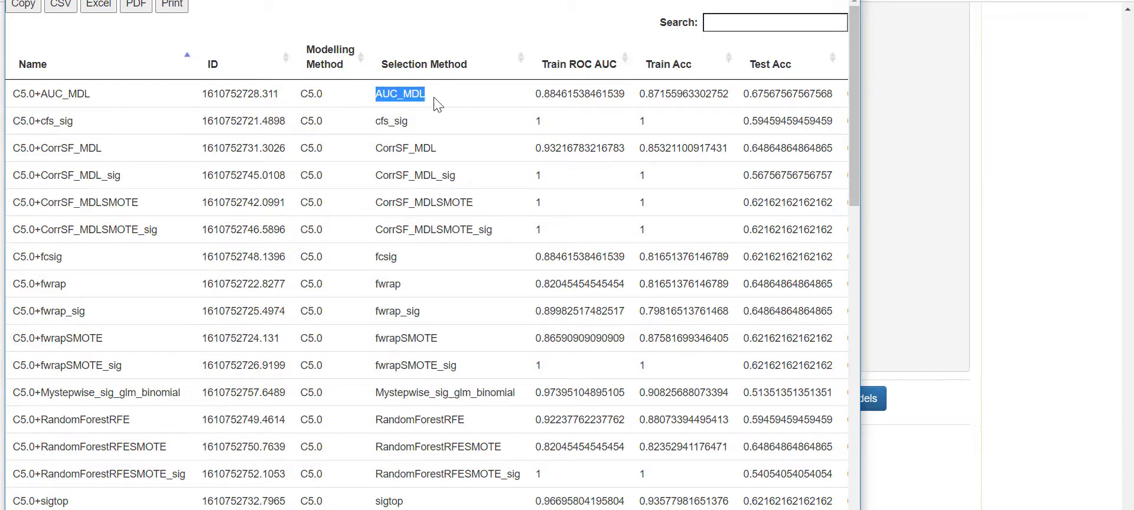
{"action": "scroll", "coordinate": [426, 254], "scroll_direction": "right", "scroll_amount": 5}
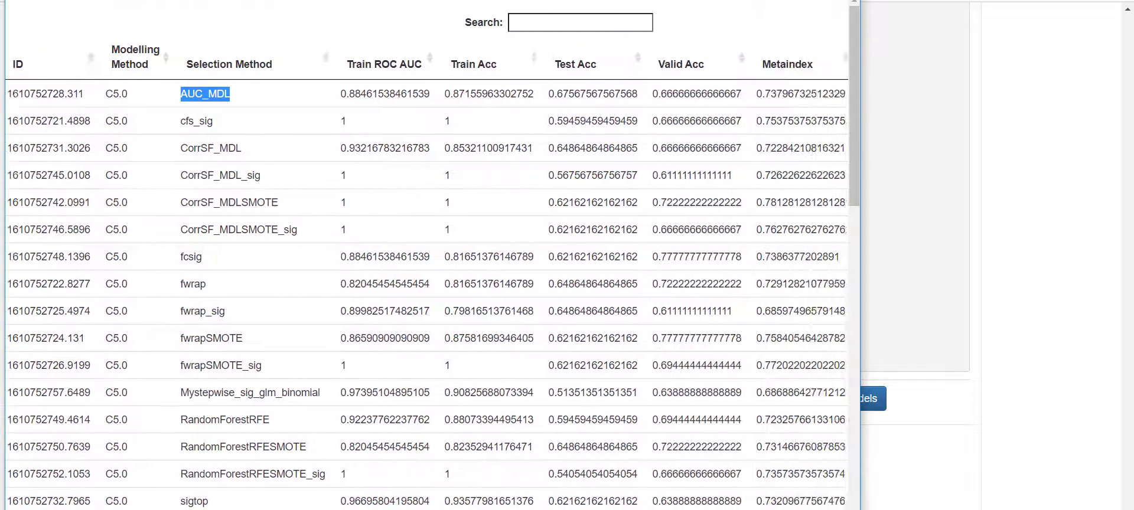
{"action": "scroll", "coordinate": [767, 33], "scroll_direction": "left", "scroll_amount": 5}
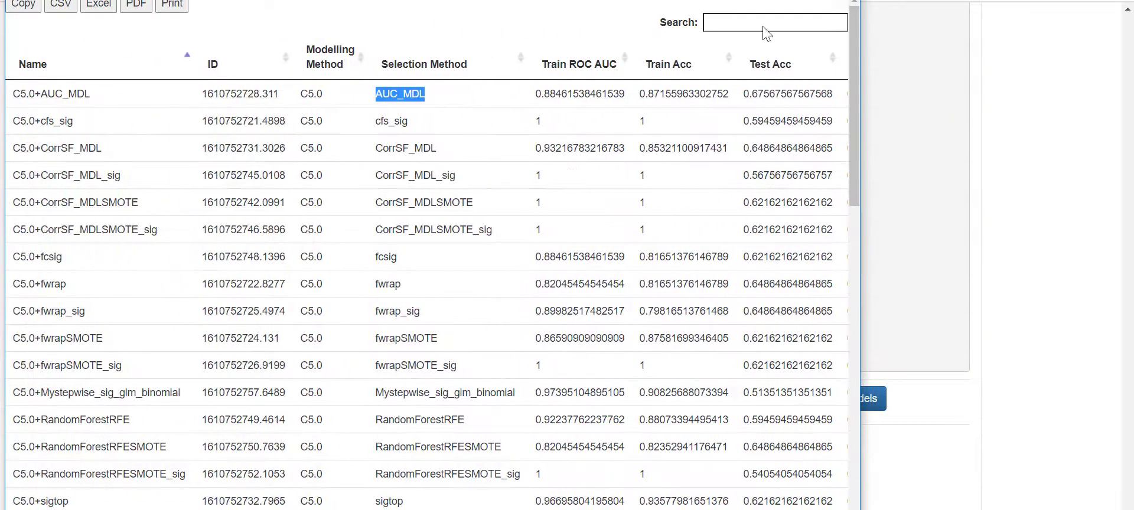
{"action": "left_click", "coordinate": [843, 0]}
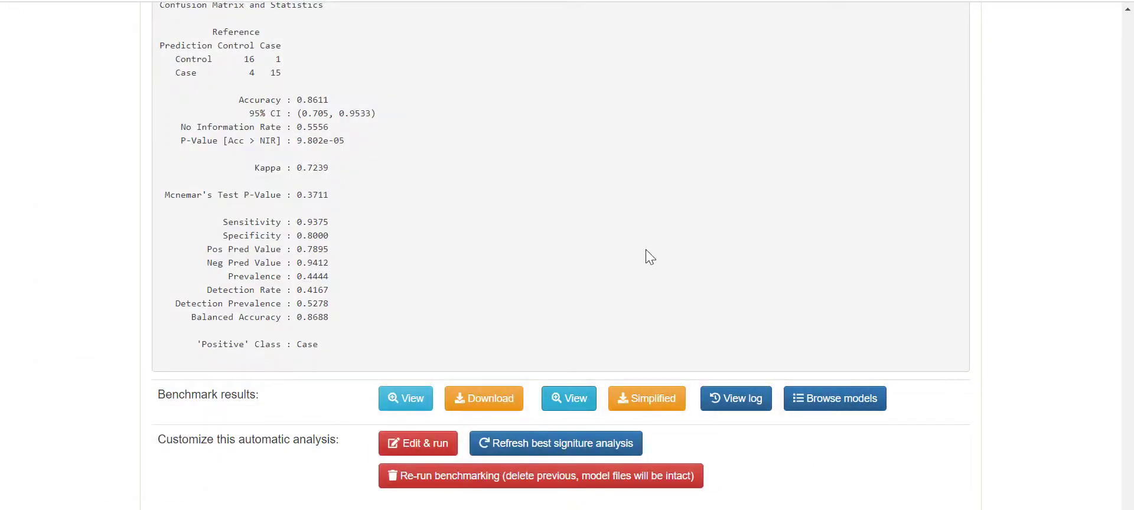
{"action": "left_click", "coordinate": [832, 400]}
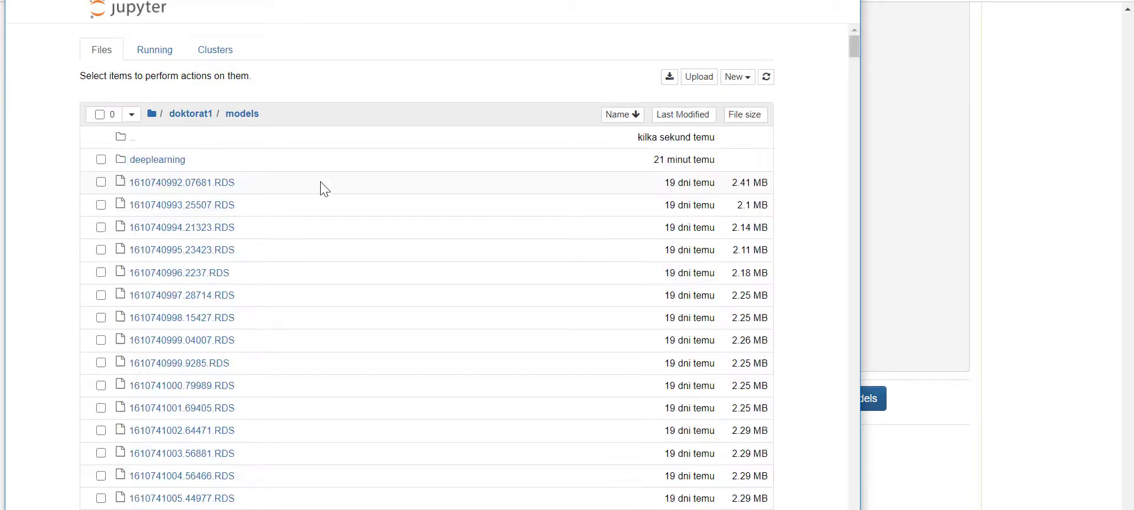
{"action": "scroll", "coordinate": [275, 218], "scroll_direction": "down", "scroll_amount": 15}
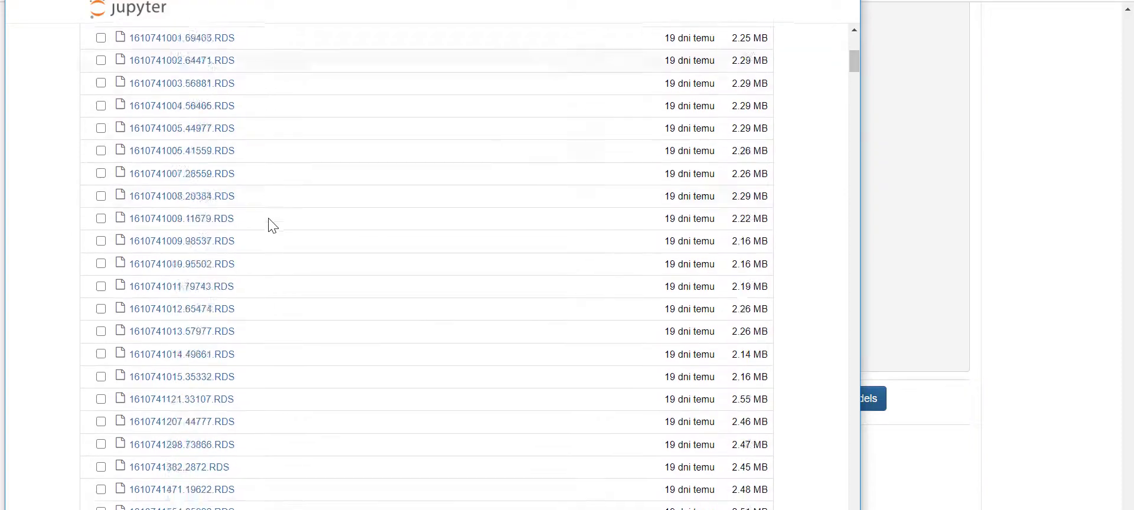
{"action": "scroll", "coordinate": [272, 230], "scroll_direction": "down", "scroll_amount": 7}
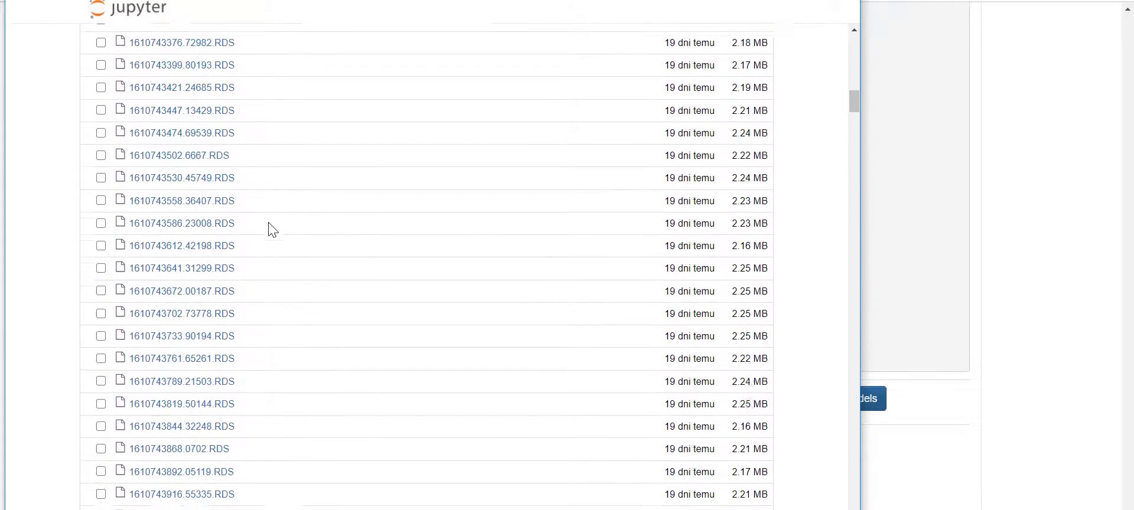
{"action": "scroll", "coordinate": [290, 289], "scroll_direction": "up", "scroll_amount": 16}
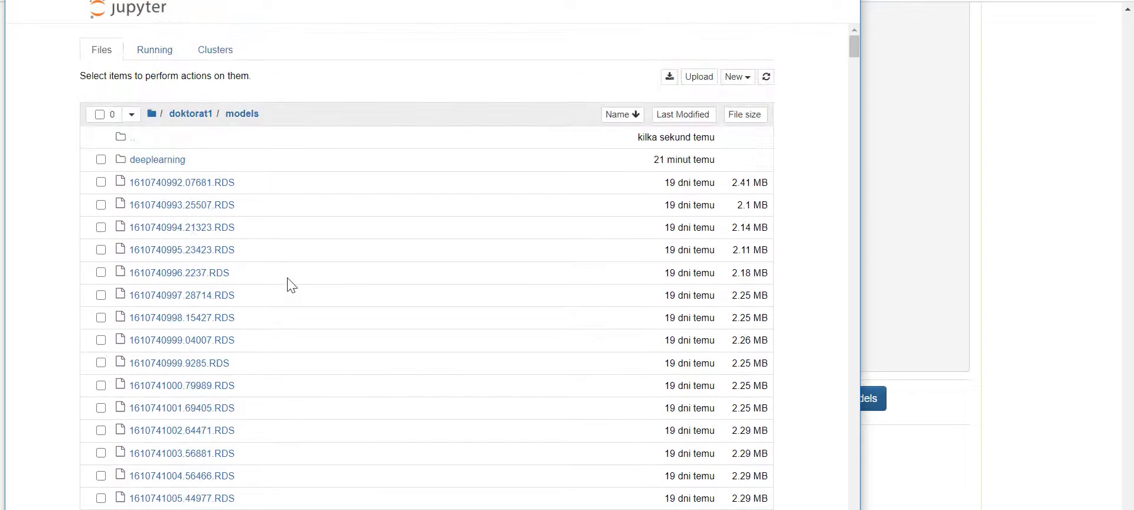
{"action": "left_click", "coordinate": [846, 1]}
{"action": "scroll", "coordinate": [405, 246], "scroll_direction": "down", "scroll_amount": 1}
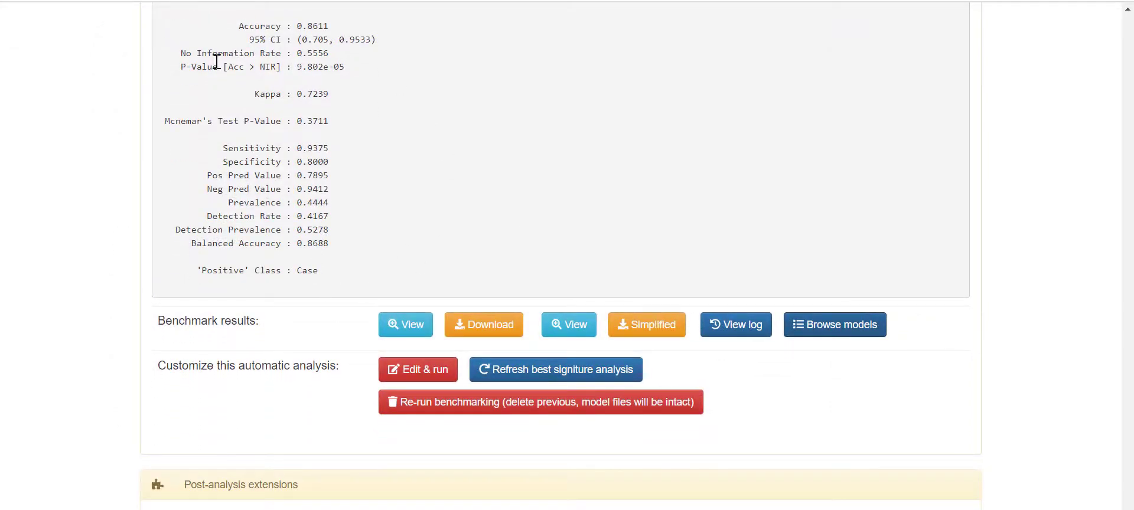
{"action": "left_click", "coordinate": [404, 373]}
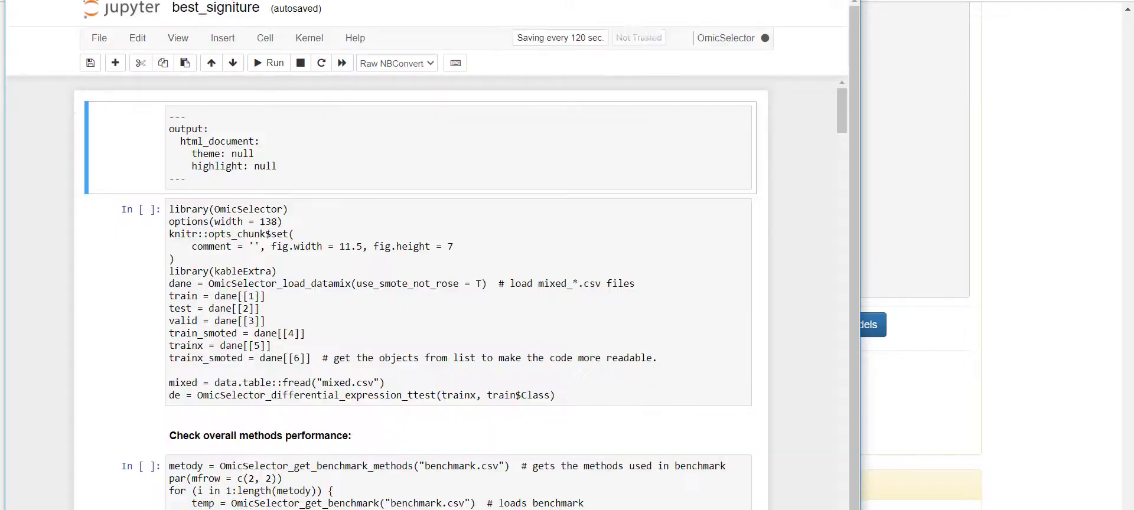
{"action": "scroll", "coordinate": [401, 236], "scroll_direction": "down", "scroll_amount": 6}
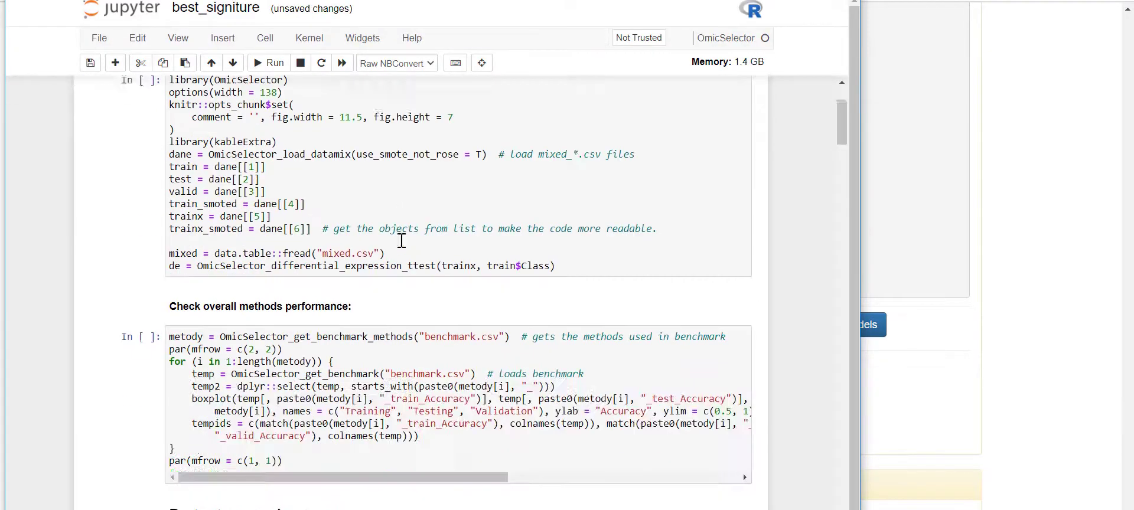
{"action": "scroll", "coordinate": [402, 240], "scroll_direction": "down", "scroll_amount": 15}
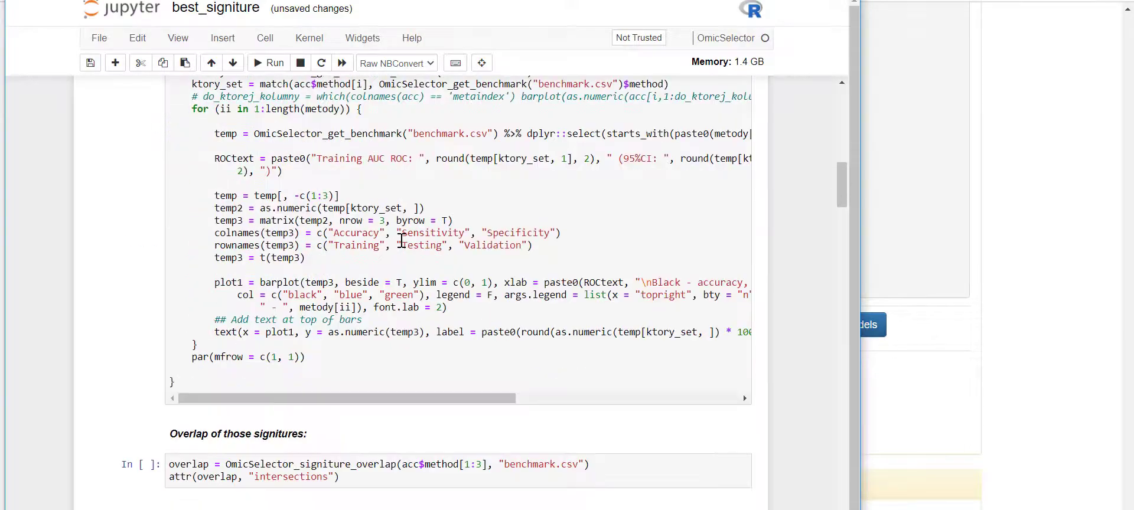
{"action": "scroll", "coordinate": [401, 241], "scroll_direction": "down", "scroll_amount": 20}
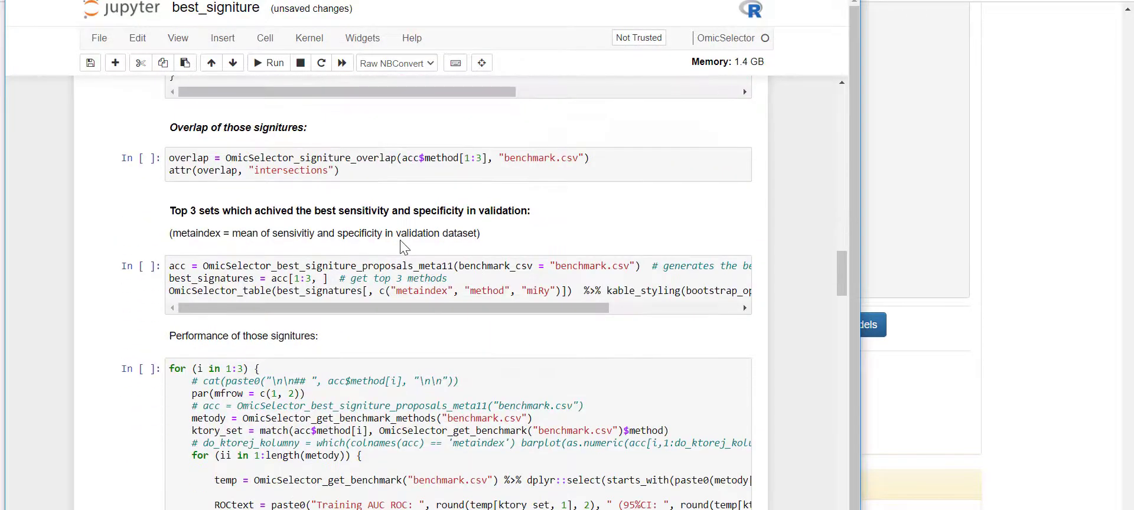
{"action": "scroll", "coordinate": [401, 246], "scroll_direction": "down", "scroll_amount": 20}
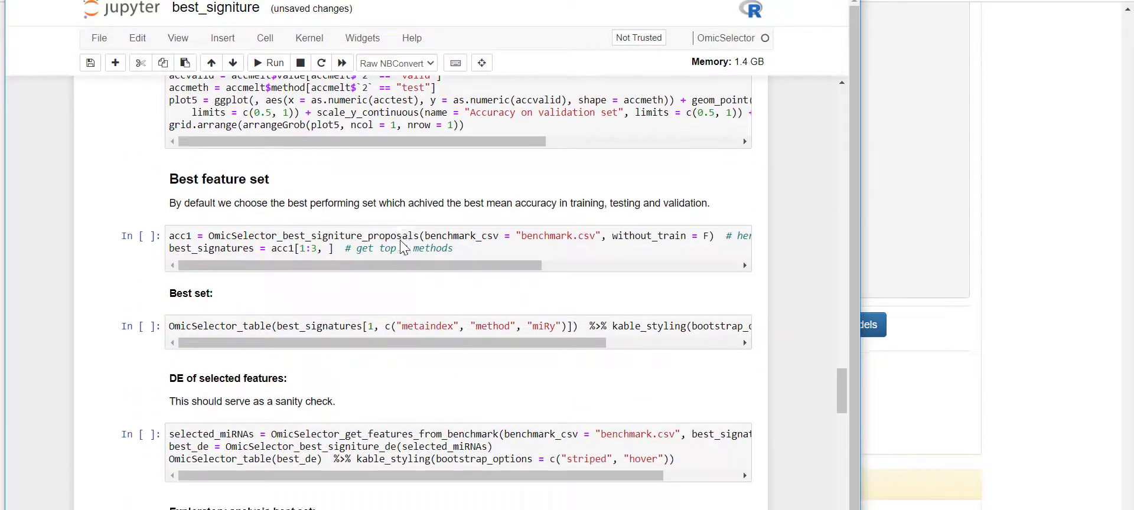
{"action": "scroll", "coordinate": [401, 247], "scroll_direction": "down", "scroll_amount": 20}
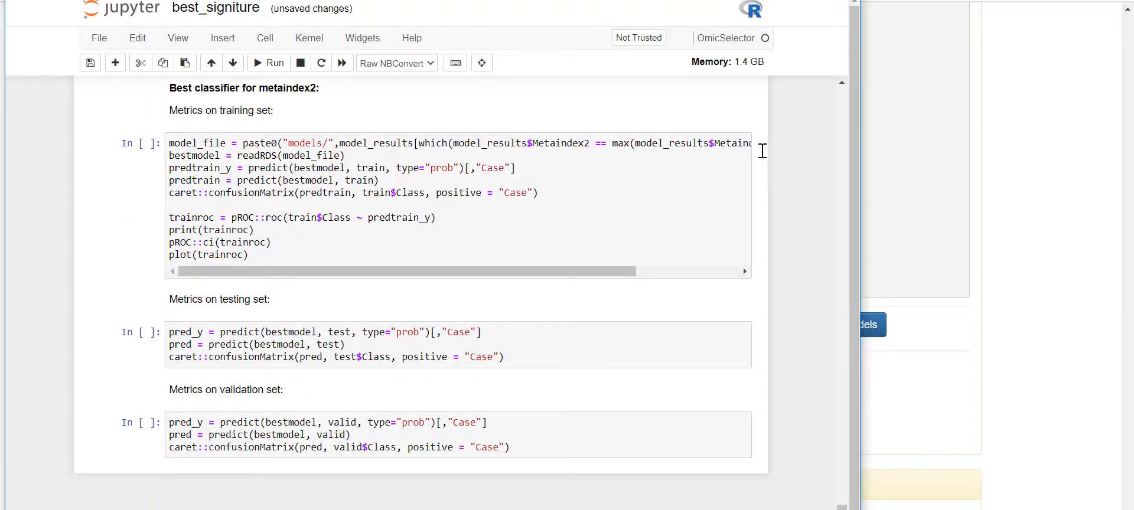
{"action": "left_click", "coordinate": [846, 1]}
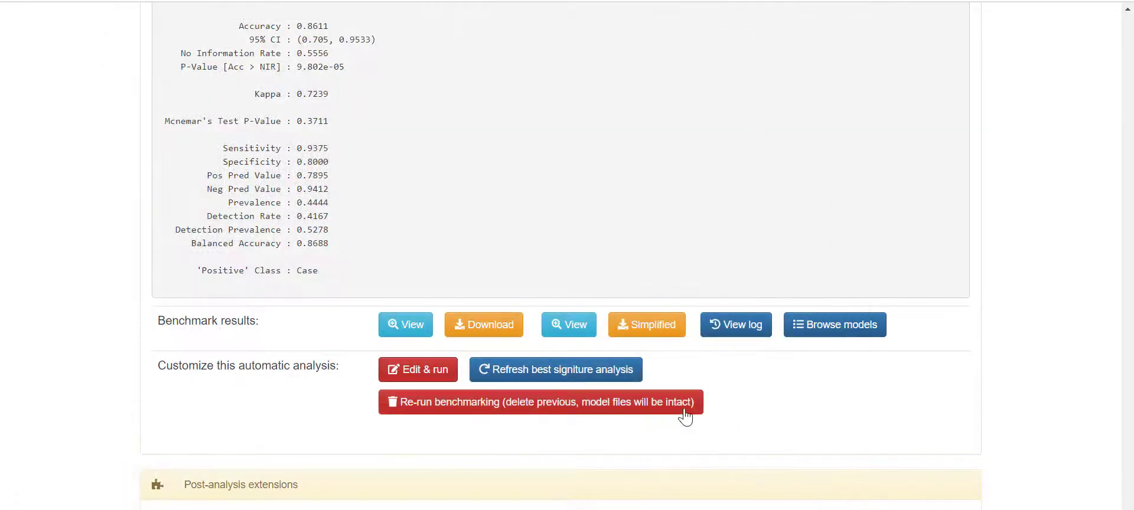
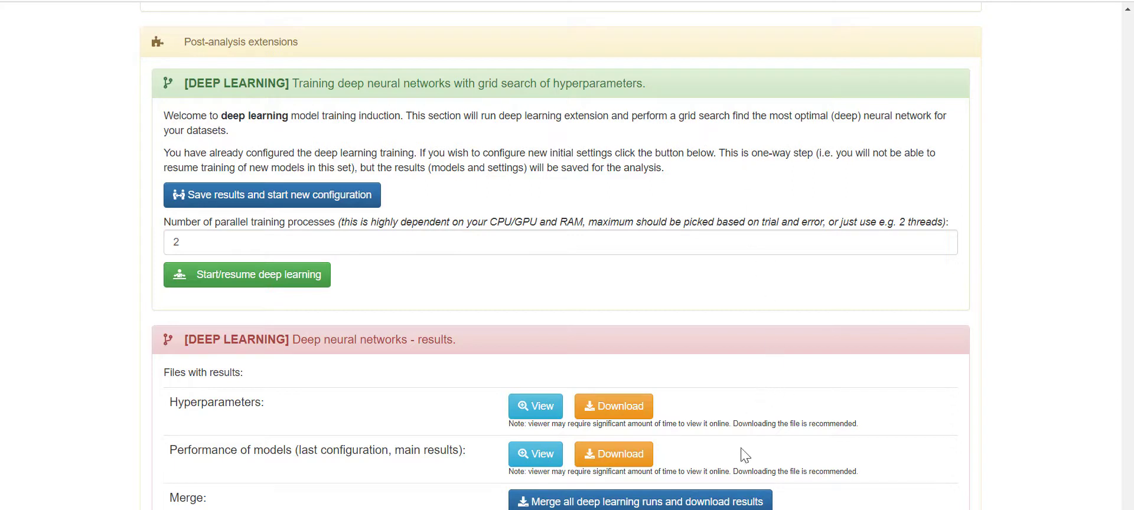
- Read the Metaindex note under Deep neural networks results and view the Top 1000 networks (after merging) table
{"action": "scroll", "coordinate": [732, 506], "scroll_direction": "down", "scroll_amount": 1}
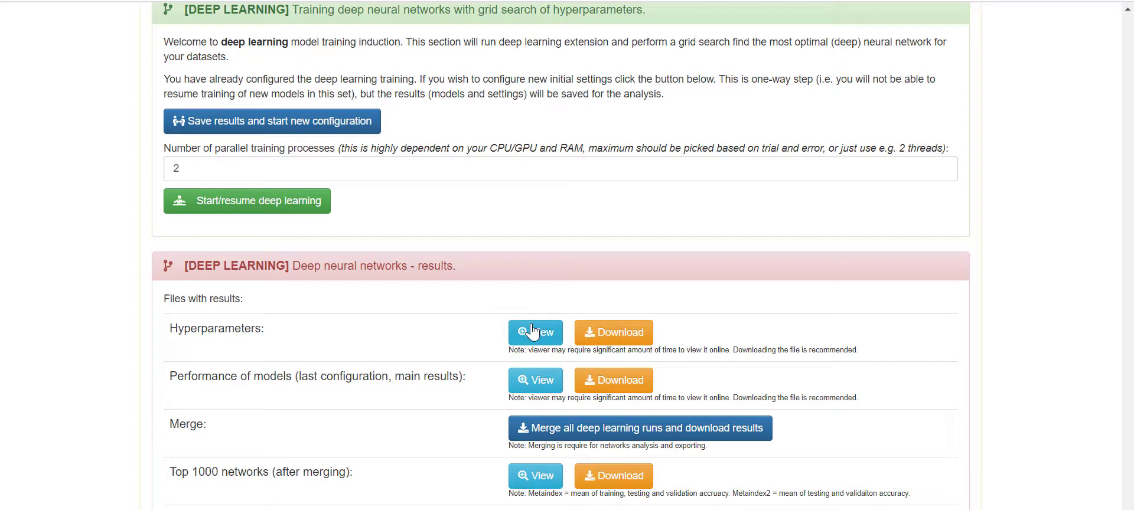
{"action": "scroll", "coordinate": [742, 338], "scroll_direction": "down", "scroll_amount": 1}
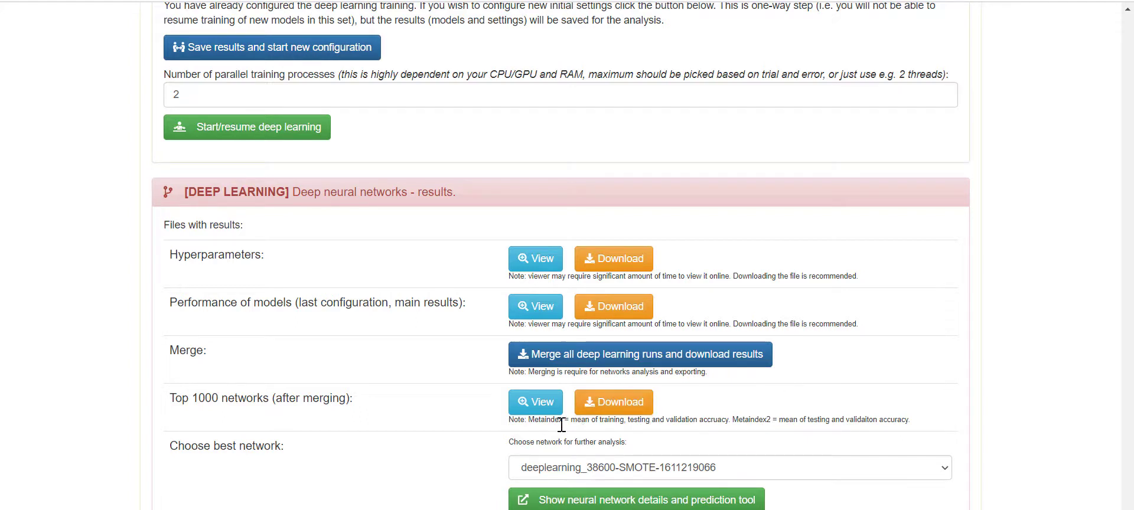
{"action": "left_click_drag", "start_coordinate": [570, 422], "coordinate": [732, 425]}
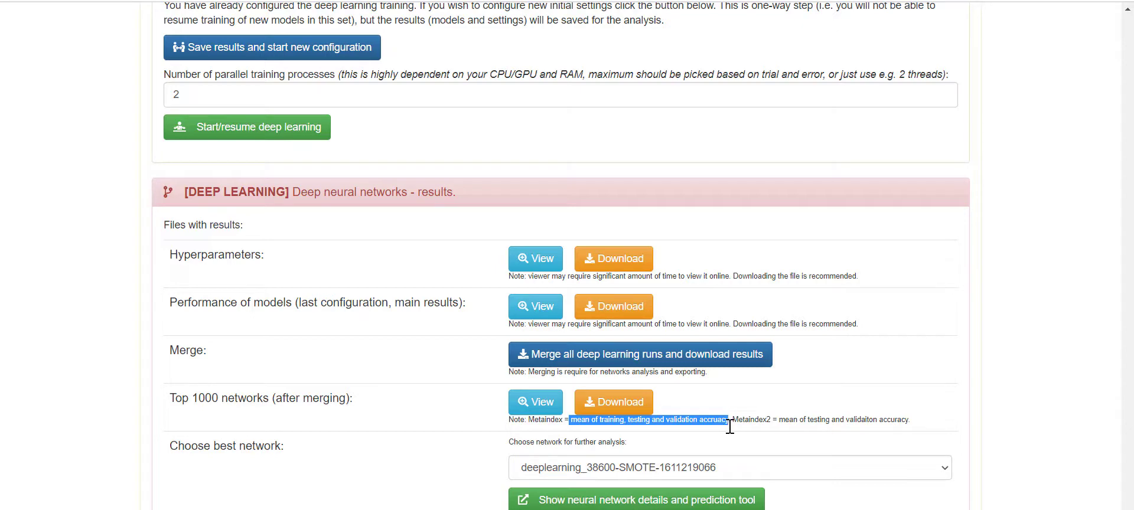
{"action": "left_click", "coordinate": [702, 448]}
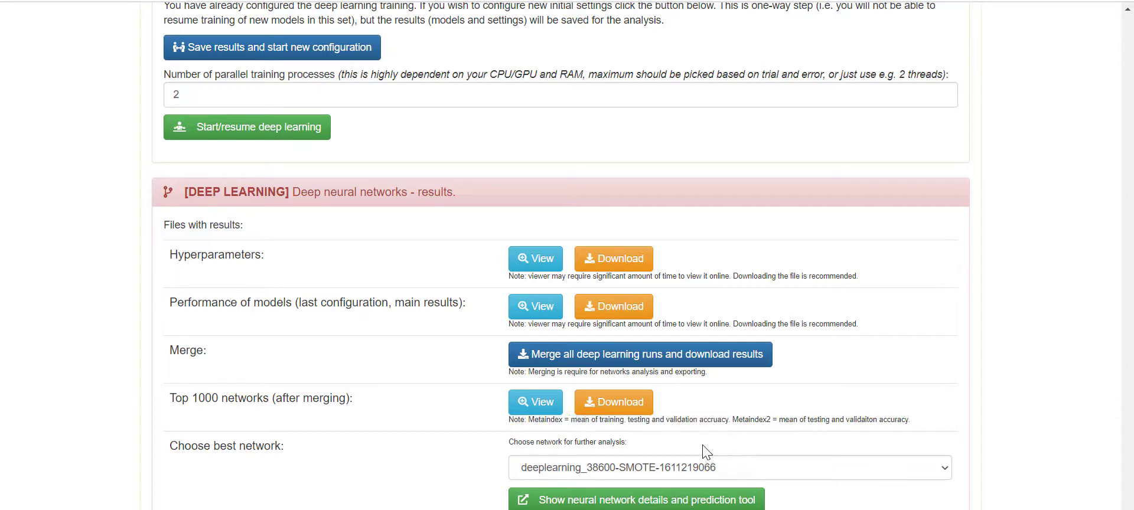
{"action": "left_click", "coordinate": [538, 408]}
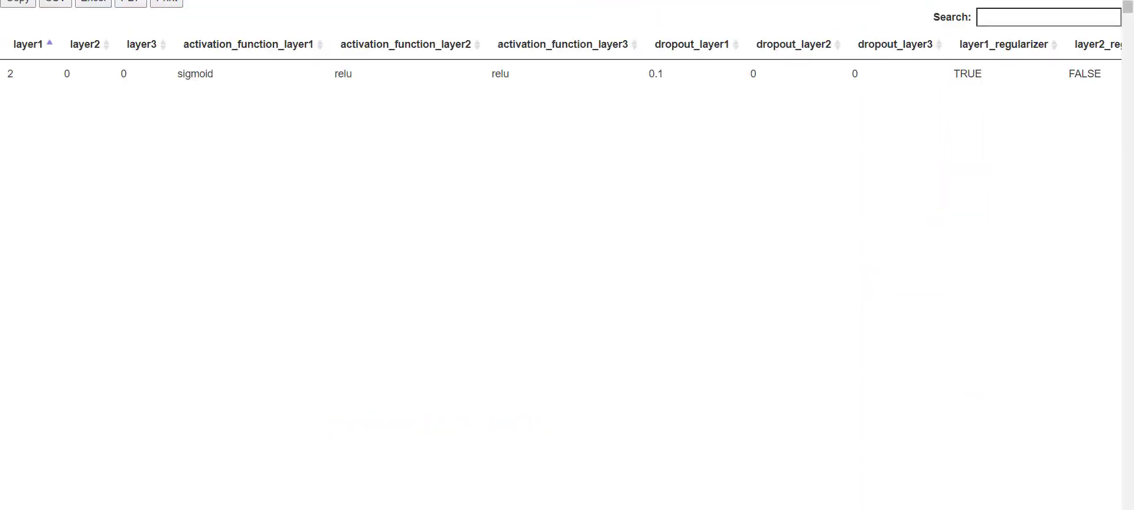
- Sort the merged networks table by metaindex descending and scroll across its columns
{"action": "scroll", "coordinate": [561, 255], "scroll_direction": "right", "scroll_amount": 20}
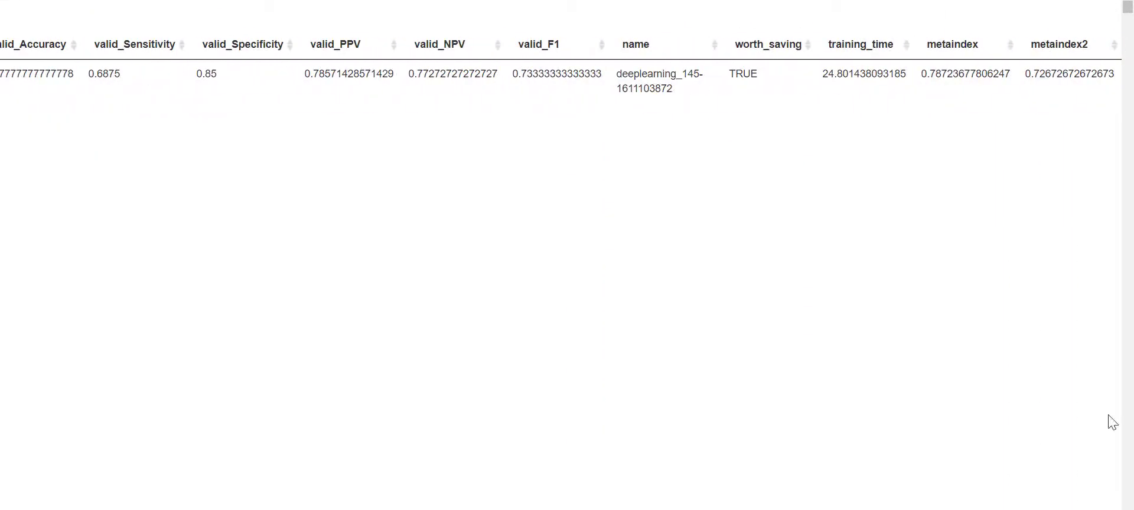
{"action": "left_click", "coordinate": [963, 47]}
{"action": "left_click", "coordinate": [964, 49]}
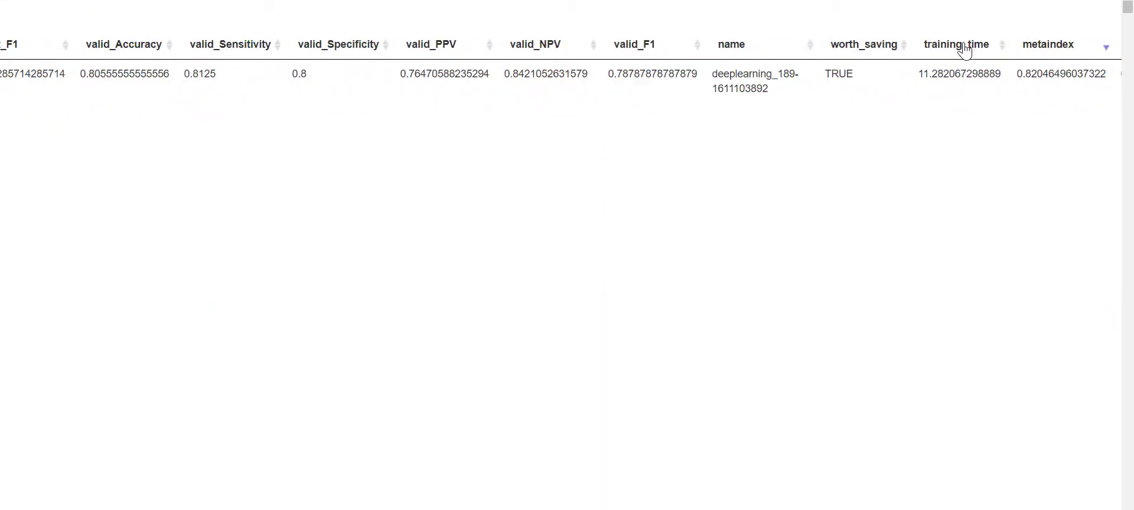
{"action": "scroll", "coordinate": [561, 255], "scroll_direction": "right", "scroll_amount": 3}
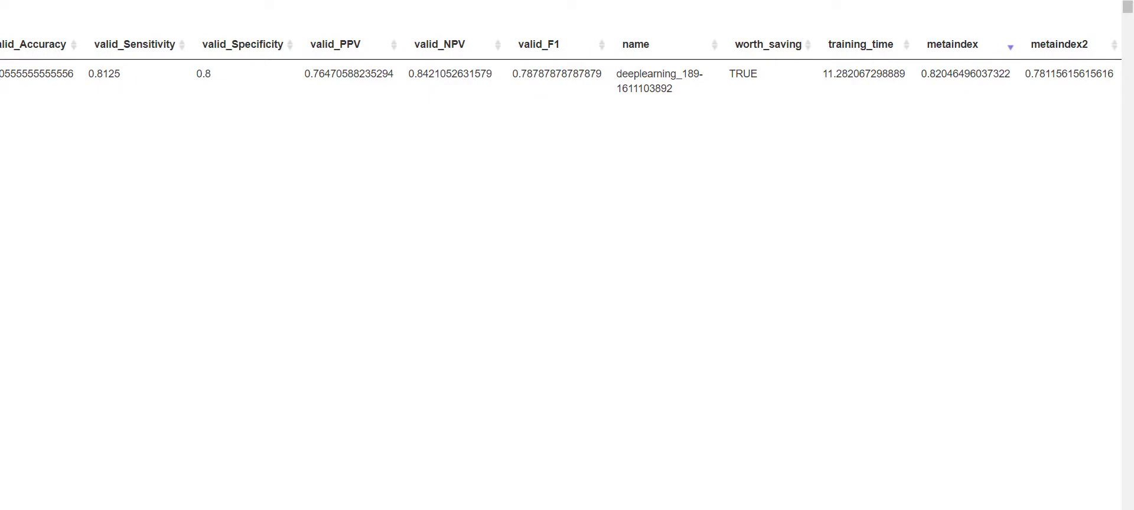
{"action": "scroll", "coordinate": [561, 255], "scroll_direction": "left", "scroll_amount": 10}
{"action": "scroll", "coordinate": [561, 255], "scroll_direction": "right", "scroll_amount": 5}
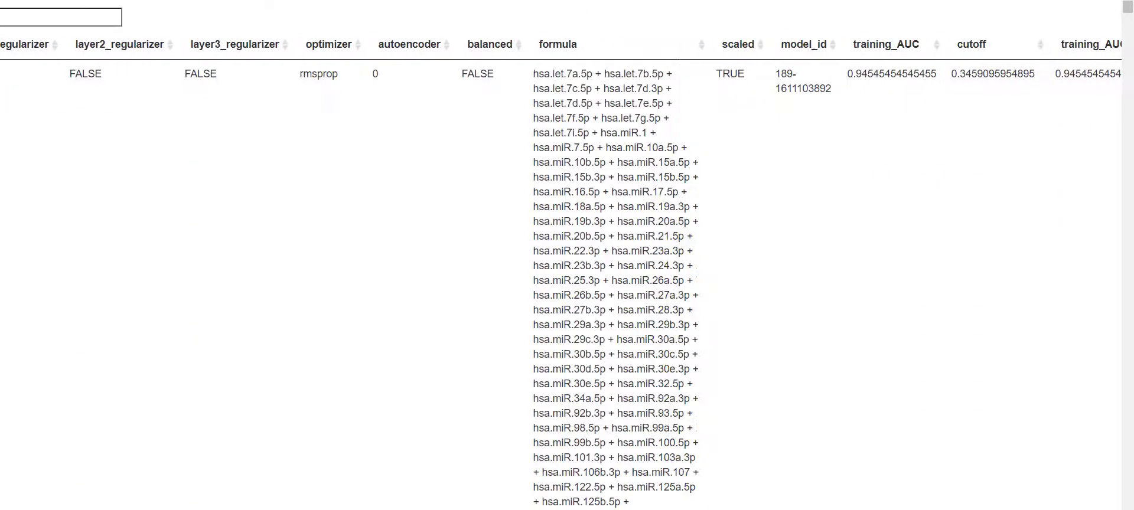
{"action": "scroll", "coordinate": [561, 255], "scroll_direction": "right", "scroll_amount": 3}
{"action": "scroll", "coordinate": [561, 255], "scroll_direction": "left", "scroll_amount": 15}
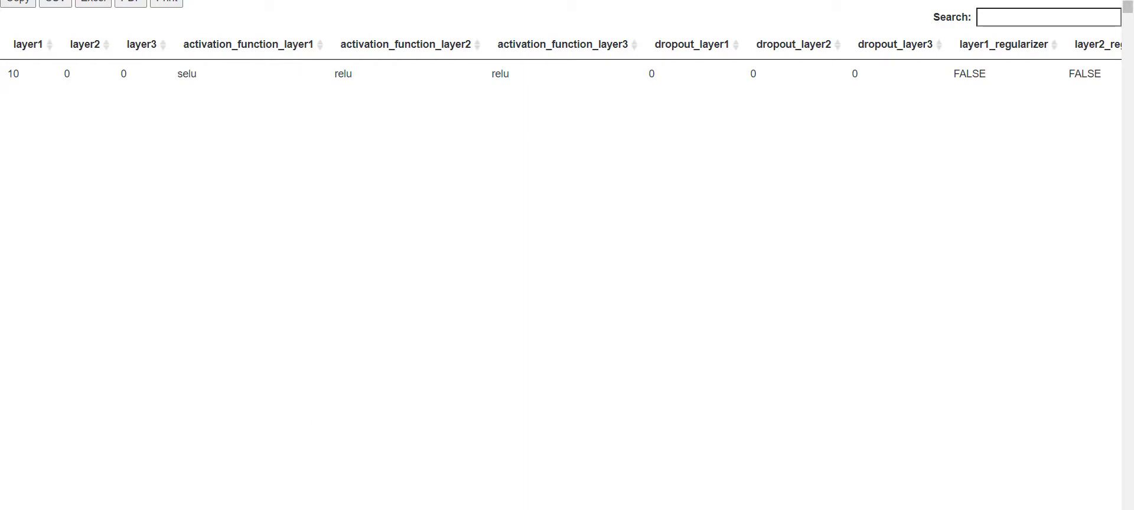
{"action": "scroll", "coordinate": [561, 59], "scroll_direction": "right", "scroll_amount": 7}
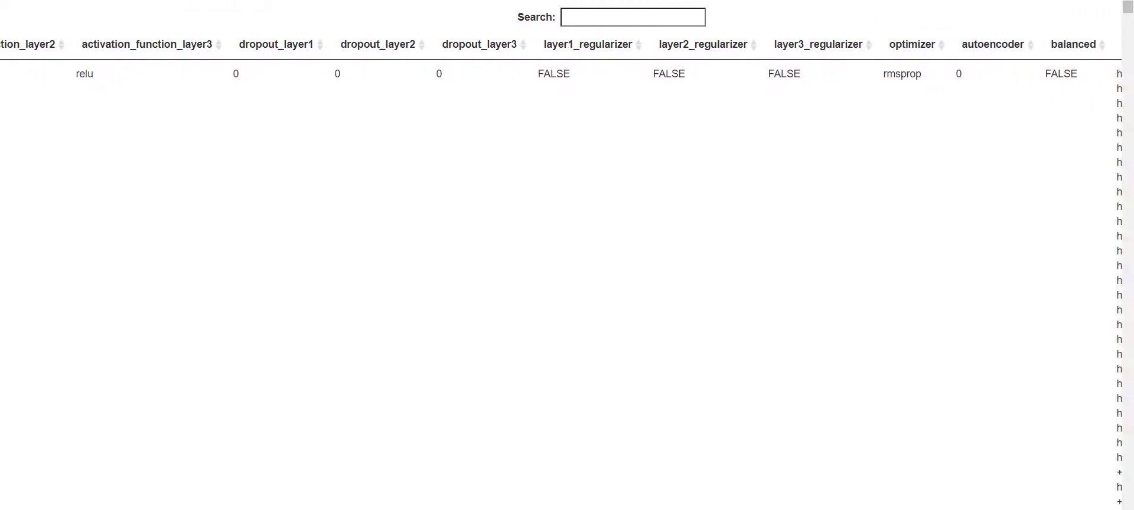
{"action": "scroll", "coordinate": [561, 59], "scroll_direction": "right", "scroll_amount": 6}
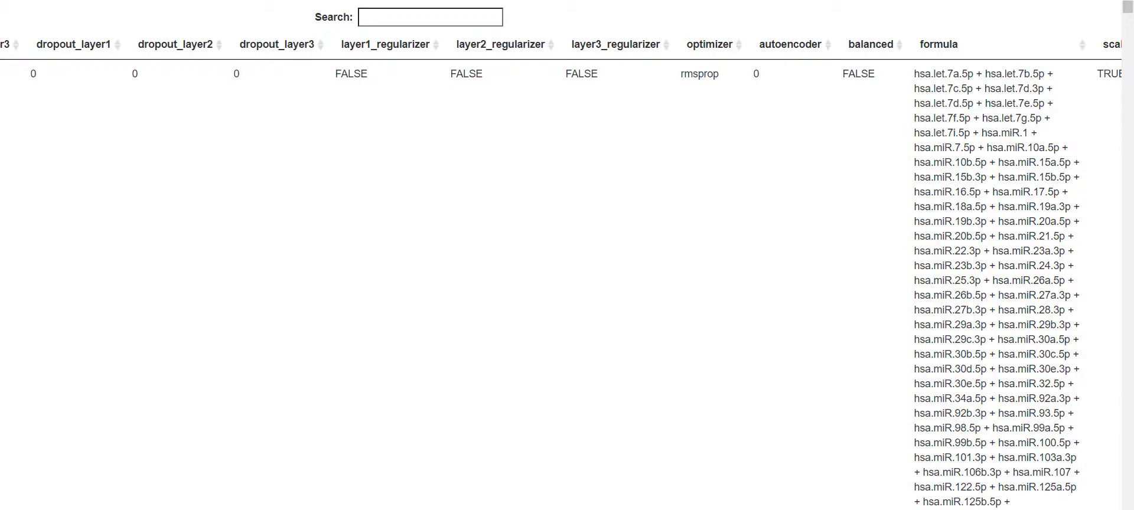
{"action": "scroll", "coordinate": [561, 254], "scroll_direction": "right", "scroll_amount": 1}
{"action": "scroll", "coordinate": [561, 254], "scroll_direction": "right", "scroll_amount": 5}
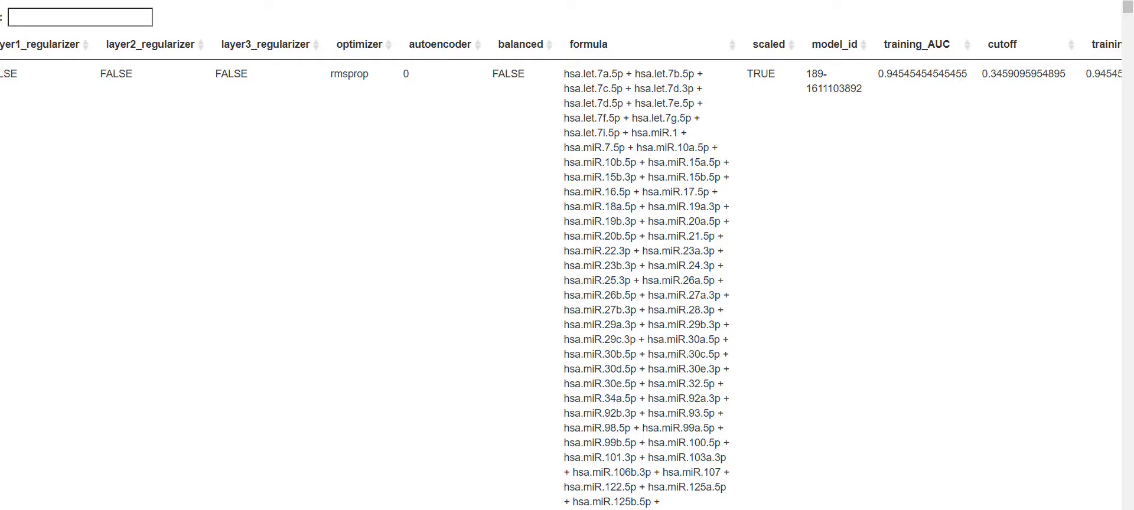
{"action": "scroll", "coordinate": [561, 258], "scroll_direction": "right", "scroll_amount": 3}
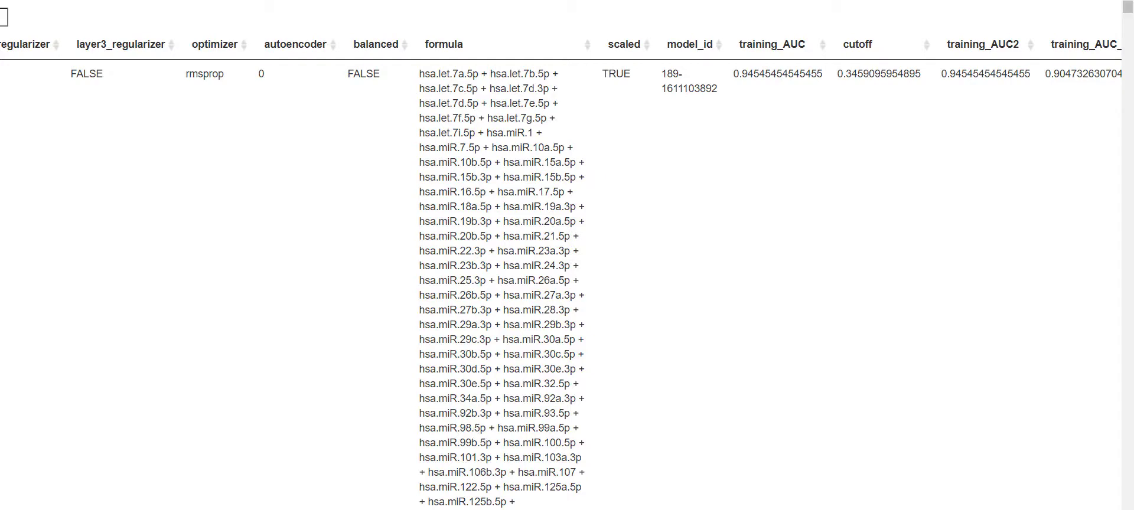
{"action": "scroll", "coordinate": [561, 273], "scroll_direction": "right", "scroll_amount": 3}
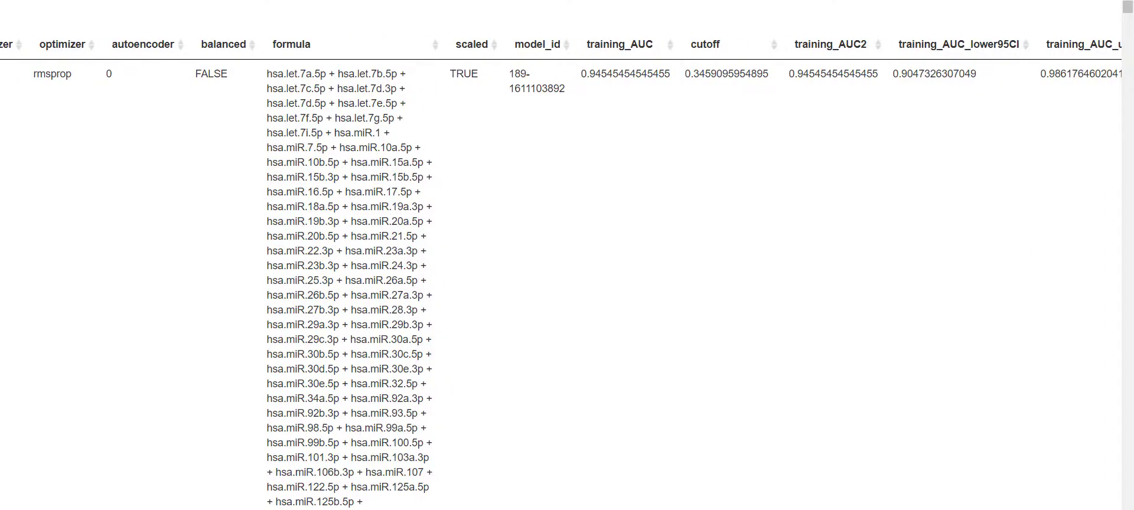
{"action": "scroll", "coordinate": [561, 273], "scroll_direction": "right", "scroll_amount": 1}
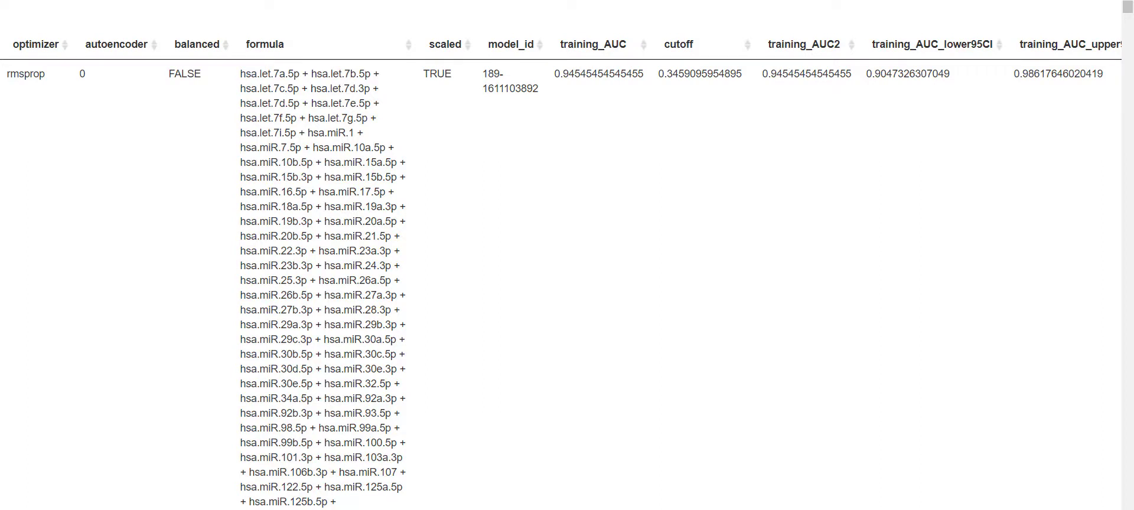
{"action": "scroll", "coordinate": [561, 273], "scroll_direction": "right", "scroll_amount": 2}
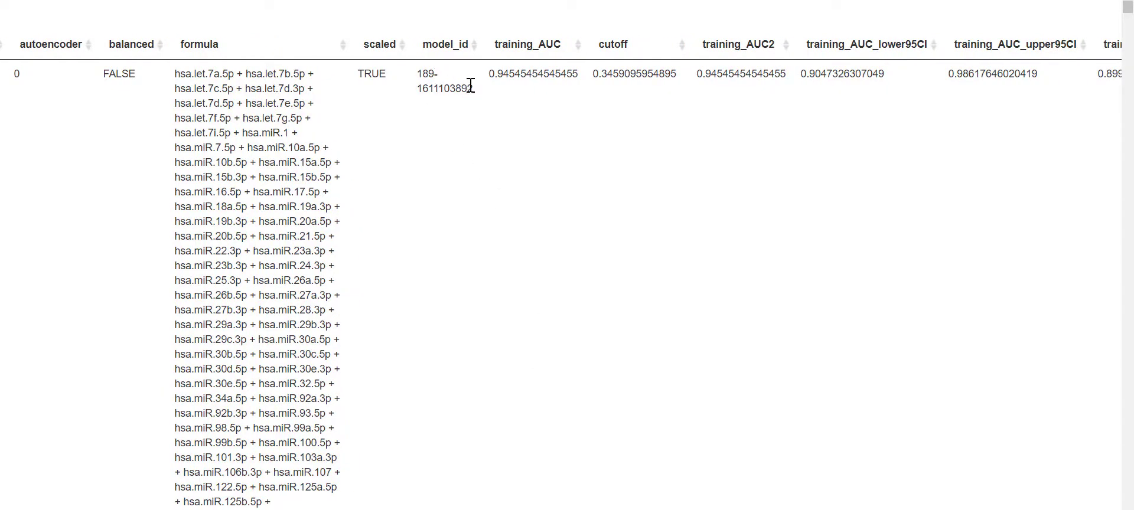
{"action": "scroll", "coordinate": [560, 508], "scroll_direction": "right", "scroll_amount": 10}
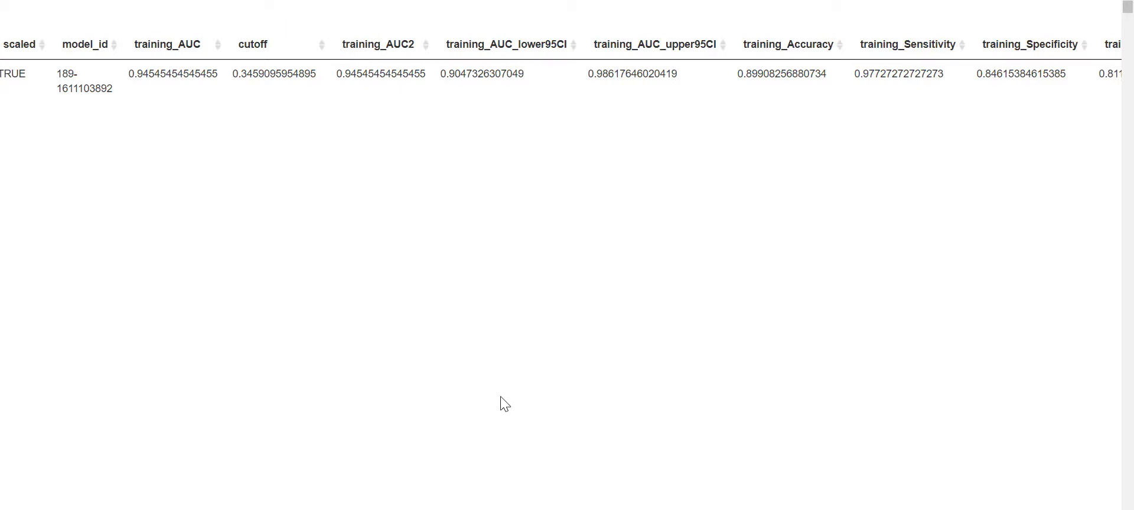
{"action": "scroll", "coordinate": [561, 255], "scroll_direction": "right", "scroll_amount": 5}
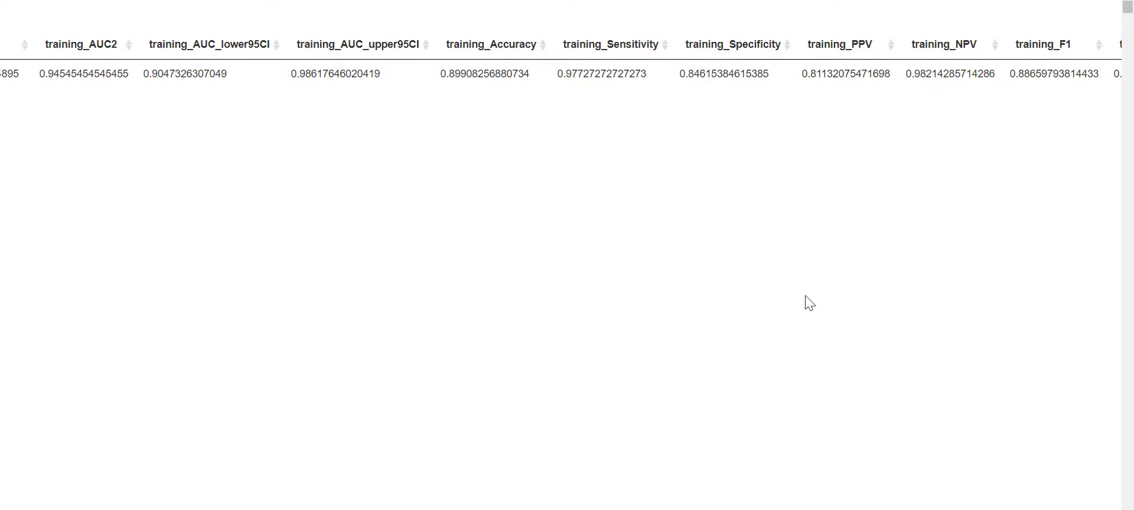
{"action": "left_click_drag", "start_coordinate": [732, 509], "coordinate": [804, 497]}
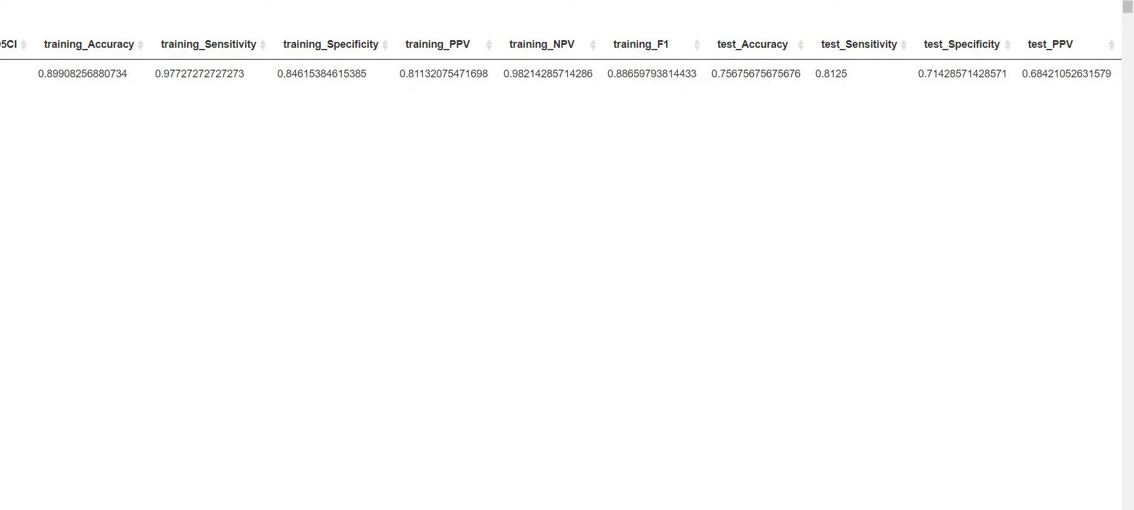
{"action": "left_click_drag", "start_coordinate": [803, 509], "coordinate": [1132, 509]}
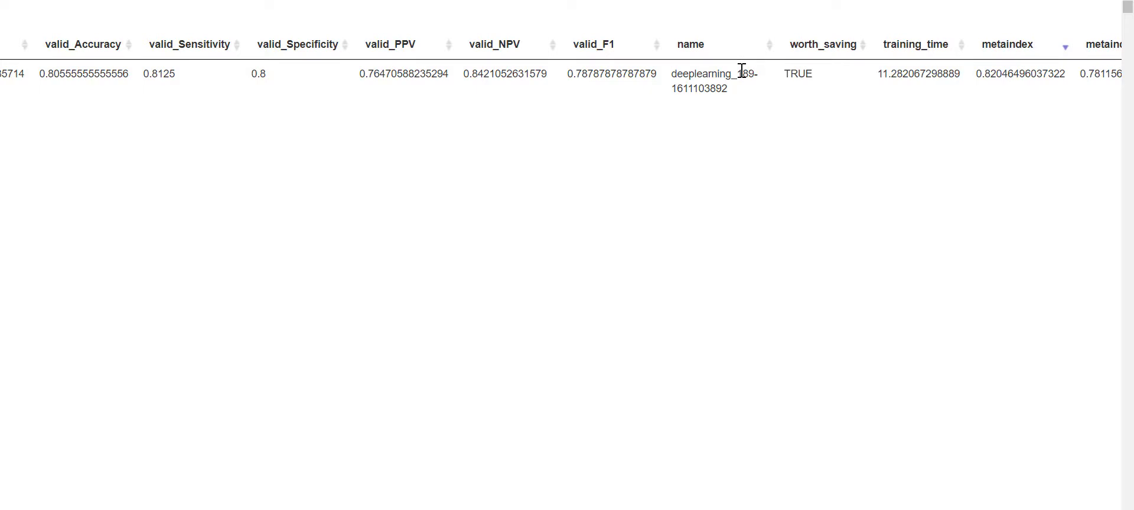
{"action": "left_click_drag", "start_coordinate": [738, 74], "coordinate": [672, 74]}
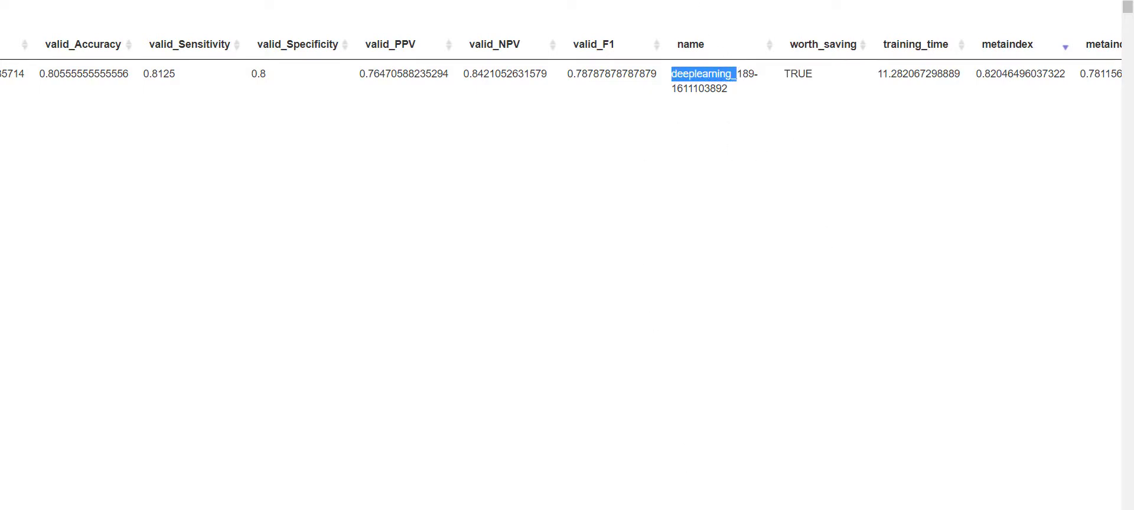
{"action": "scroll", "coordinate": [821, 164], "scroll_direction": "right", "scroll_amount": 2}
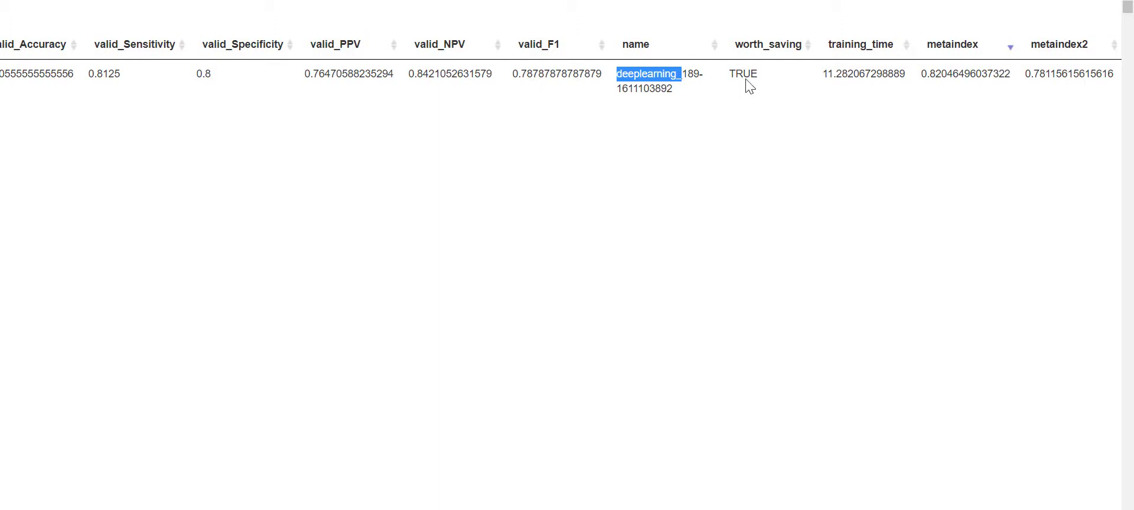
{"action": "left_click", "coordinate": [637, 74]}
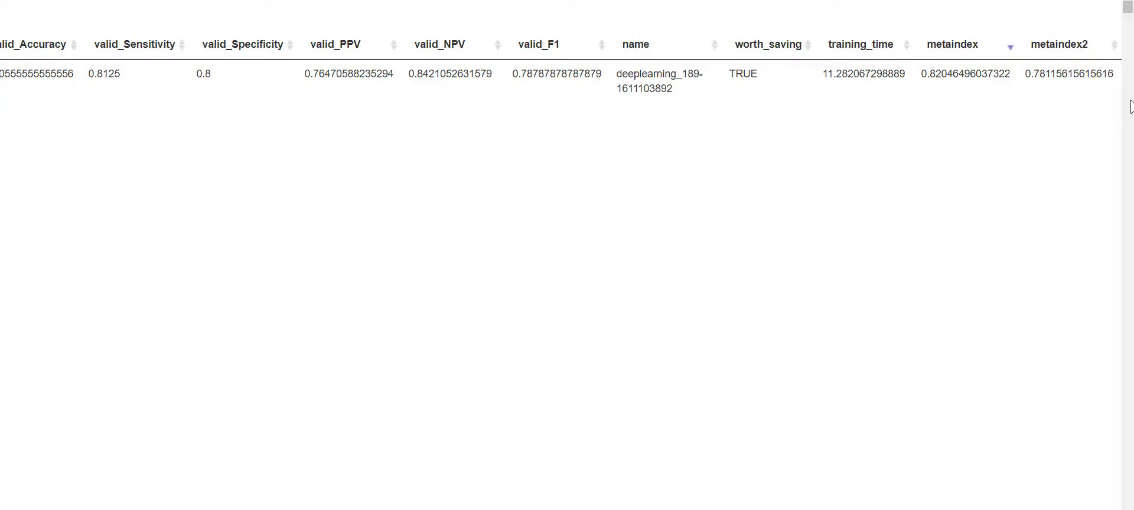
{"action": "scroll", "coordinate": [703, 30], "scroll_direction": "left", "scroll_amount": 15}
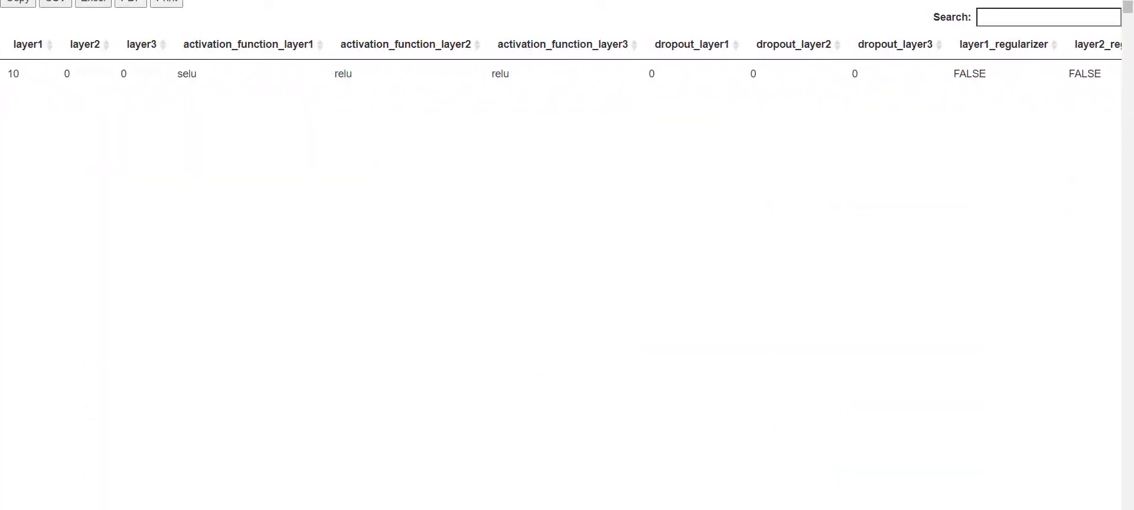
{"action": "left_click", "coordinate": [1118, 1]}
{"action": "scroll", "coordinate": [791, 316], "scroll_direction": "down", "scroll_amount": 3}
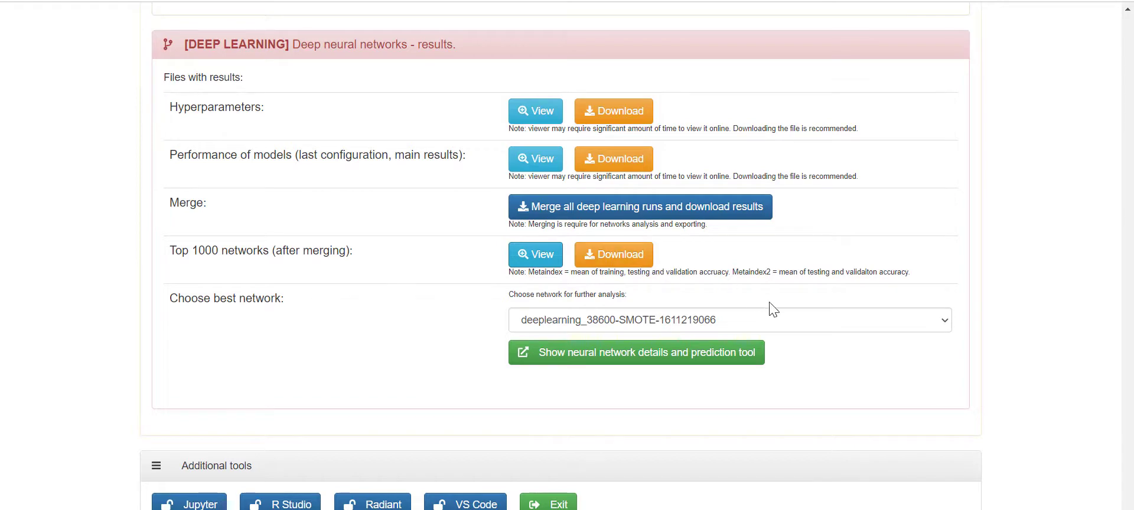
{"action": "left_click", "coordinate": [780, 323]}
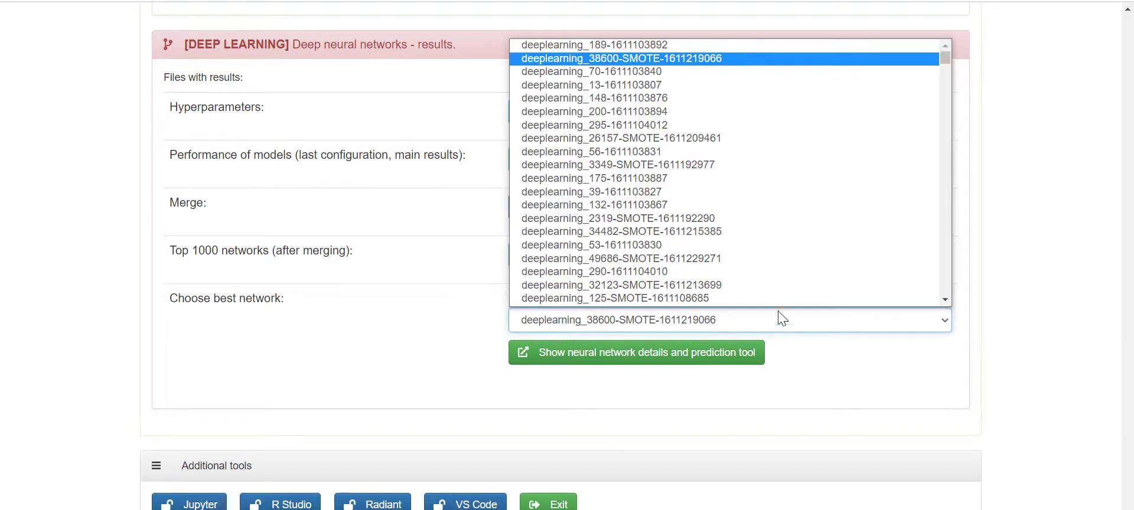
{"action": "scroll", "coordinate": [754, 218], "scroll_direction": "down", "scroll_amount": 3}
{"action": "scroll", "coordinate": [691, 171], "scroll_direction": "up", "scroll_amount": 3}
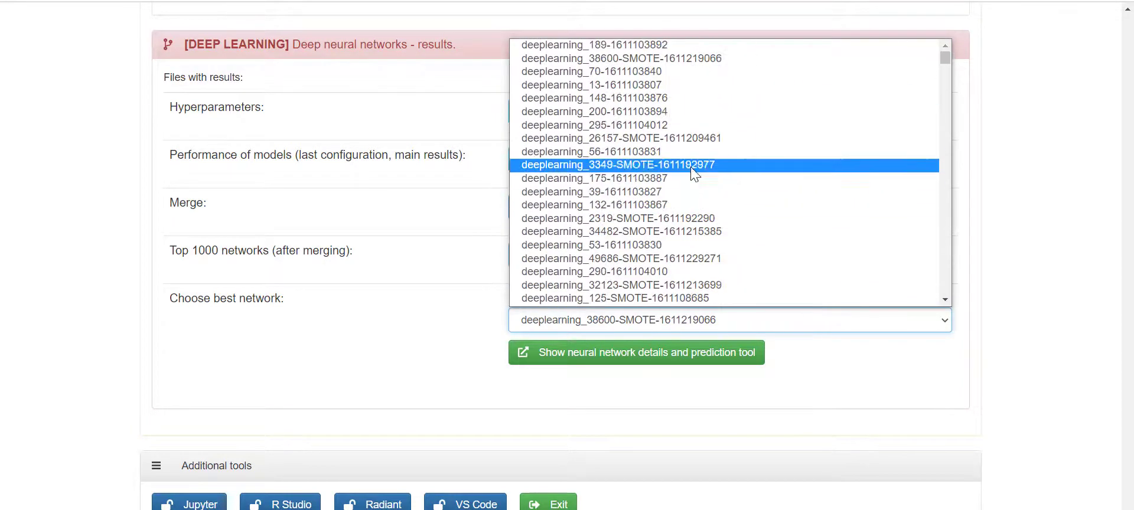
{"action": "left_click", "coordinate": [665, 60]}
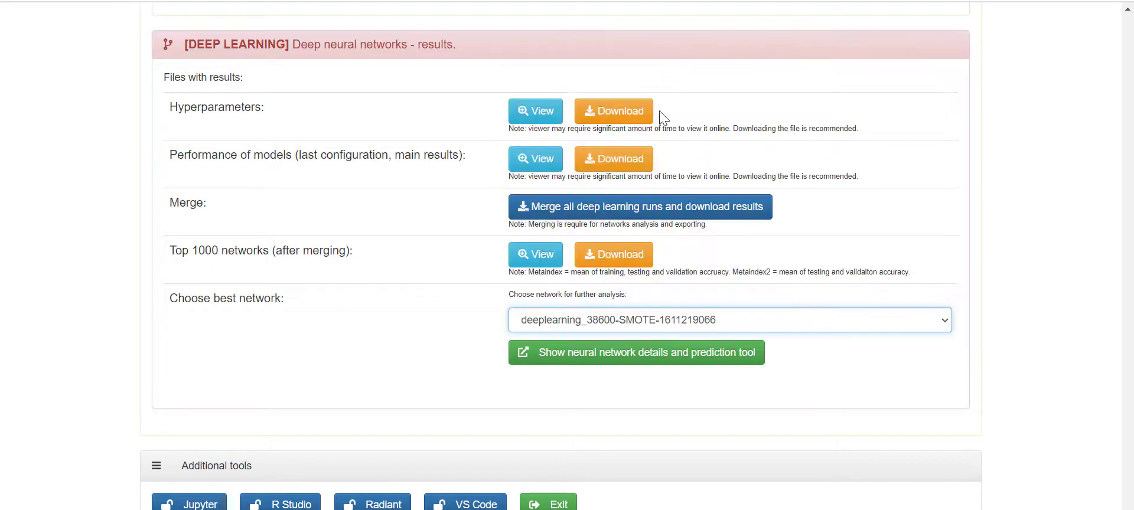
{"action": "left_click", "coordinate": [636, 359]}
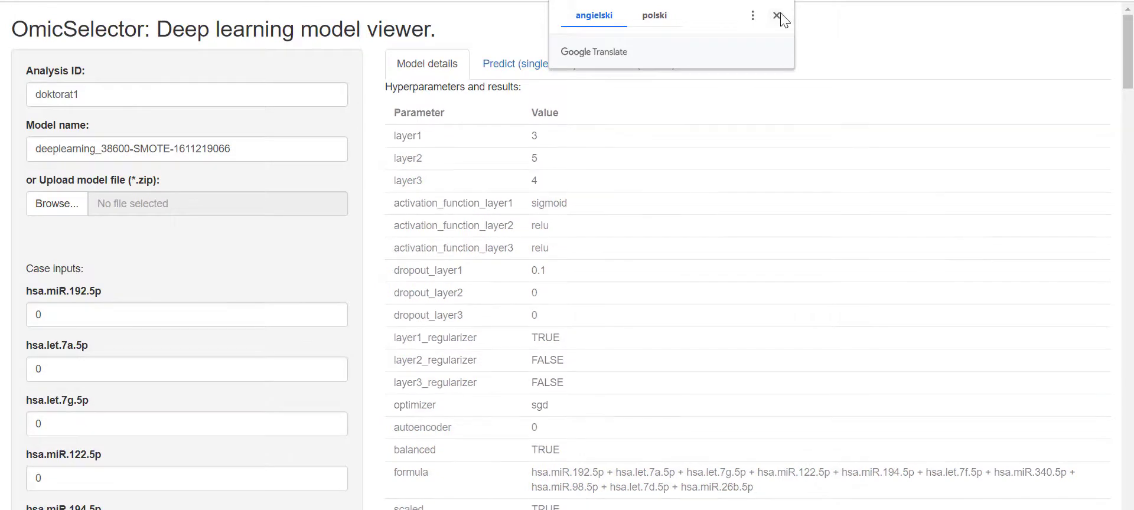
- Scroll past the metrics table and ROC plots to the training log cutpoint (AUC 0.8804, cutpoint 0.4247)
{"action": "left_click", "coordinate": [776, 15]}
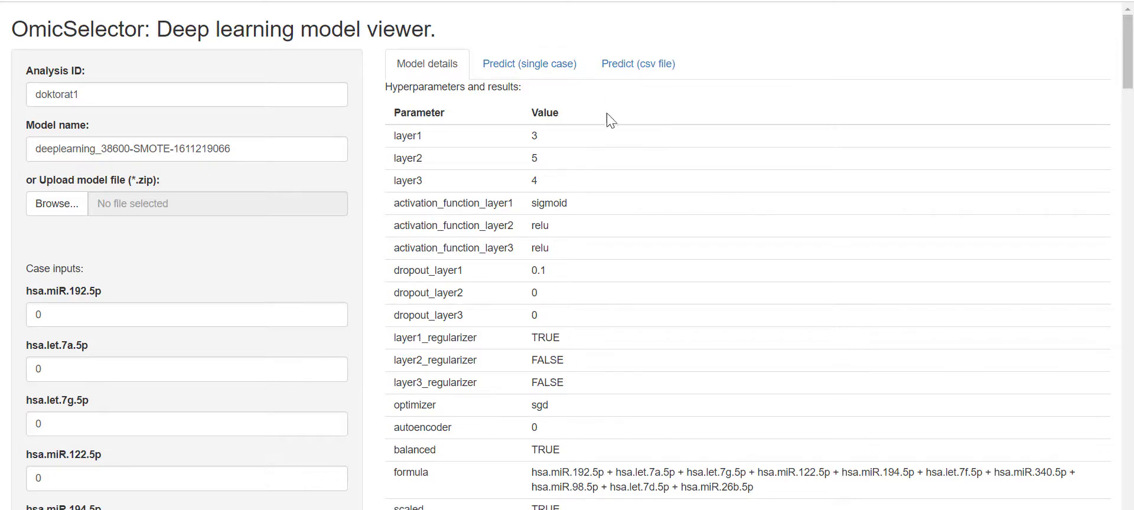
{"action": "scroll", "coordinate": [708, 289], "scroll_direction": "down", "scroll_amount": 8}
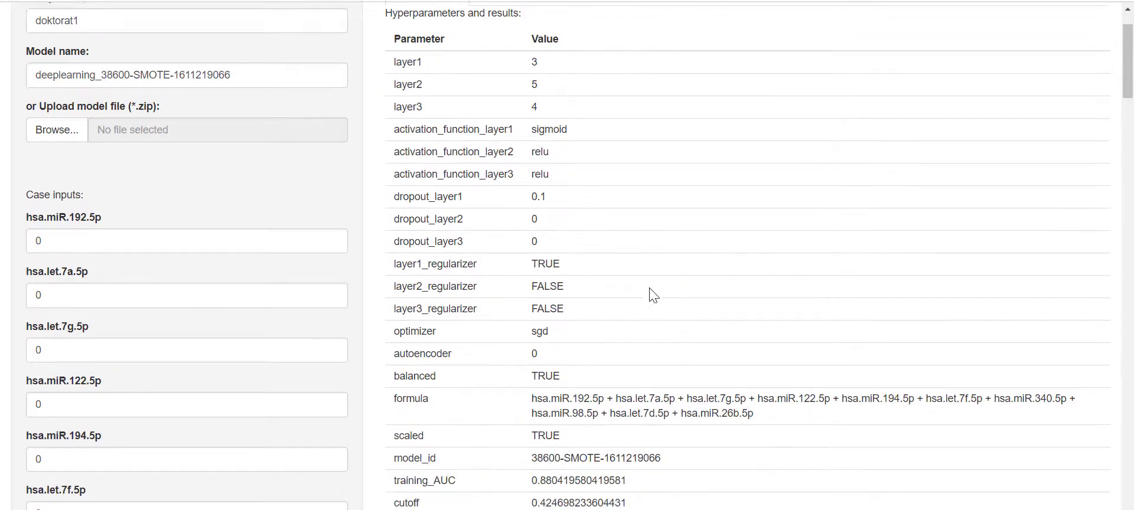
{"action": "scroll", "coordinate": [640, 300], "scroll_direction": "down", "scroll_amount": 4}
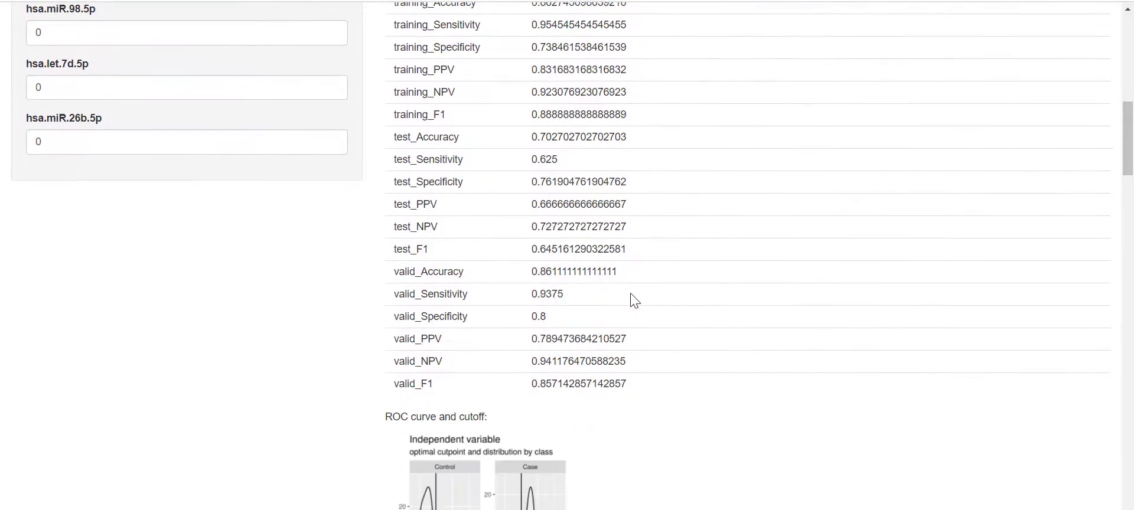
{"action": "scroll", "coordinate": [632, 299], "scroll_direction": "up", "scroll_amount": 2}
{"action": "scroll", "coordinate": [628, 299], "scroll_direction": "down", "scroll_amount": 4}
{"action": "scroll", "coordinate": [627, 295], "scroll_direction": "down", "scroll_amount": 4}
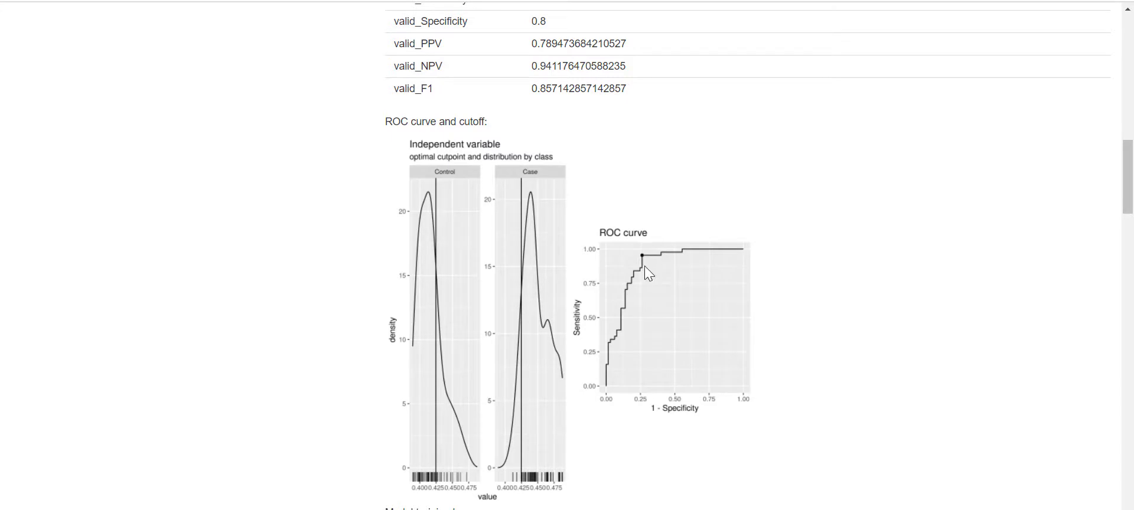
{"action": "scroll", "coordinate": [647, 264], "scroll_direction": "down", "scroll_amount": 1}
{"action": "scroll", "coordinate": [647, 266], "scroll_direction": "up", "scroll_amount": 1}
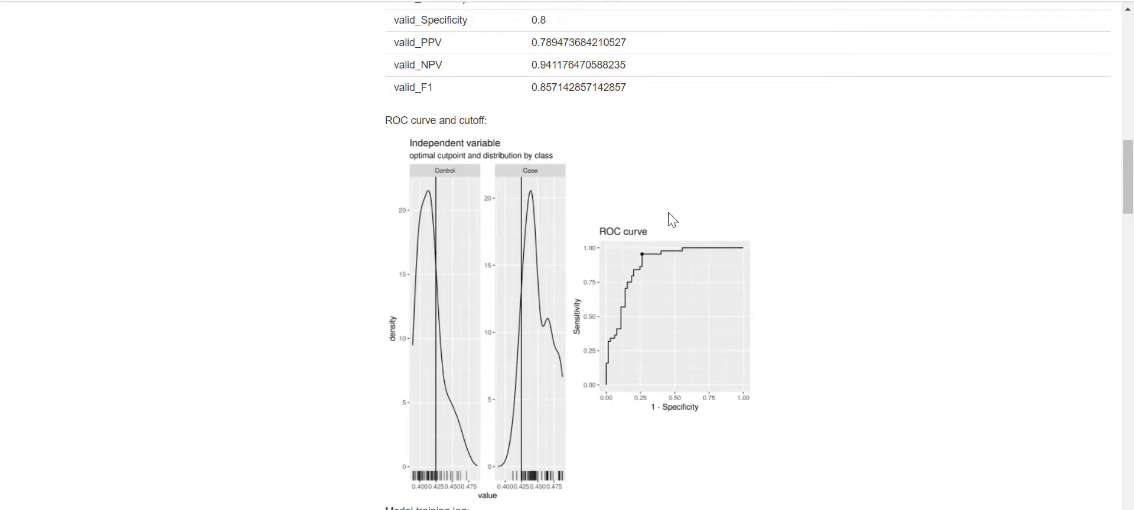
{"action": "scroll", "coordinate": [671, 219], "scroll_direction": "down", "scroll_amount": 4}
{"action": "scroll", "coordinate": [675, 230], "scroll_direction": "down", "scroll_amount": 13}
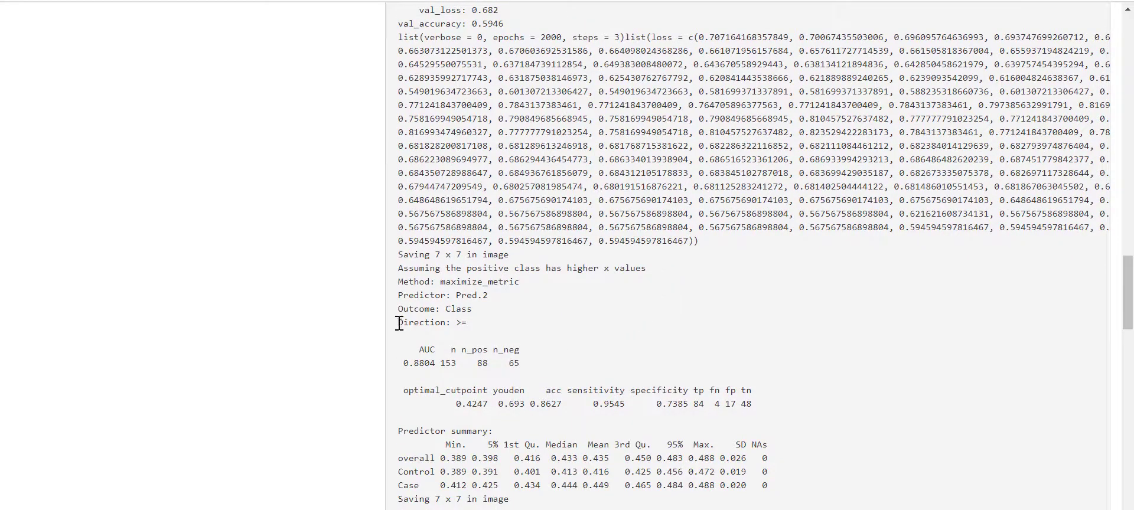
- Highlight the cutpoint results, optimal cutpoint 0.4247, Youden 0.693 and the Model training log heading
{"action": "left_click_drag", "start_coordinate": [400, 323], "coordinate": [775, 407]}
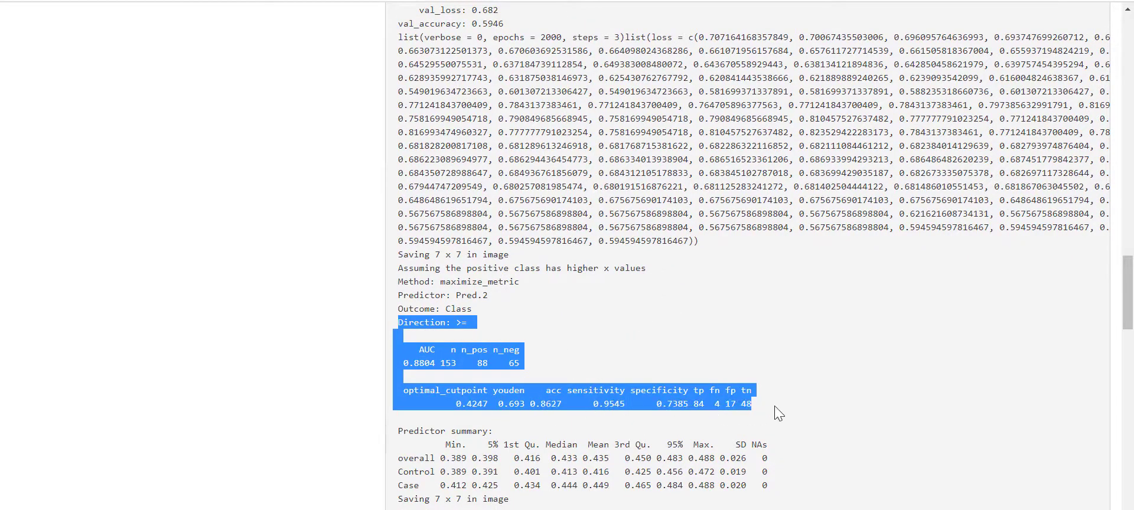
{"action": "left_click", "coordinate": [530, 419]}
{"action": "left_click_drag", "start_coordinate": [491, 409], "coordinate": [620, 405]}
{"action": "left_click", "coordinate": [490, 408]}
{"action": "left_click", "coordinate": [651, 408]}
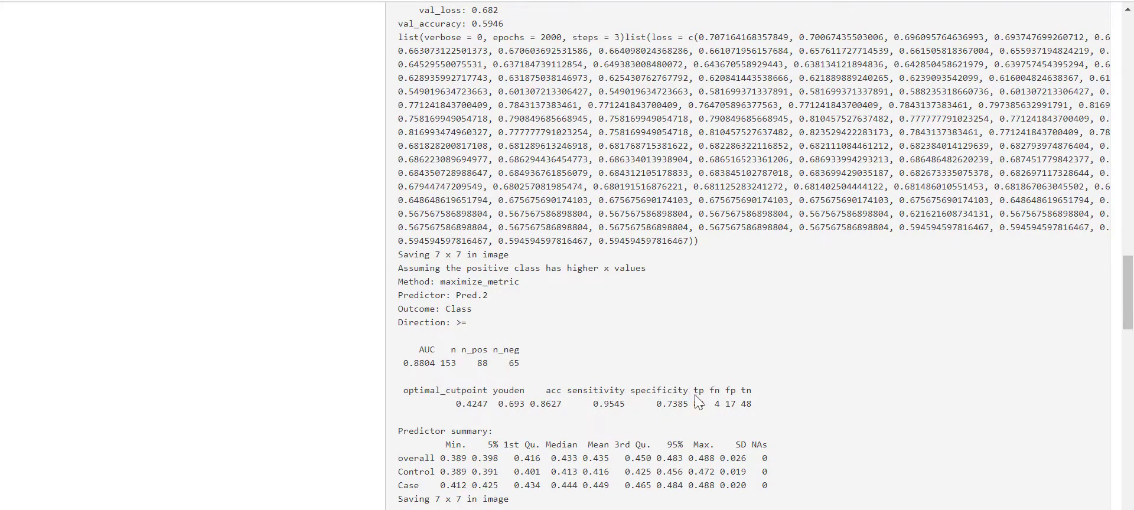
{"action": "scroll", "coordinate": [767, 378], "scroll_direction": "up", "scroll_amount": 10}
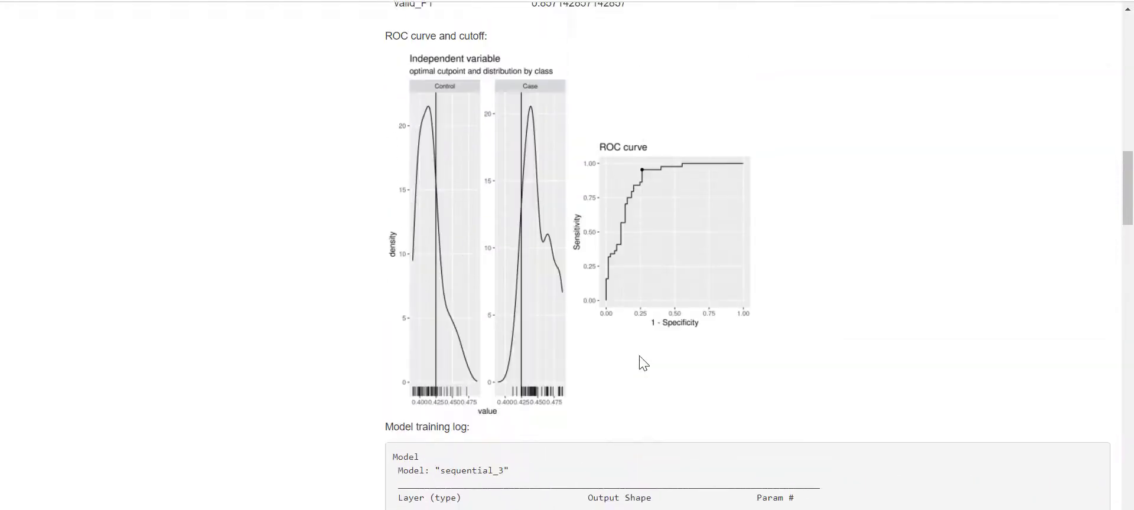
{"action": "left_click_drag", "start_coordinate": [472, 437], "coordinate": [390, 443]}
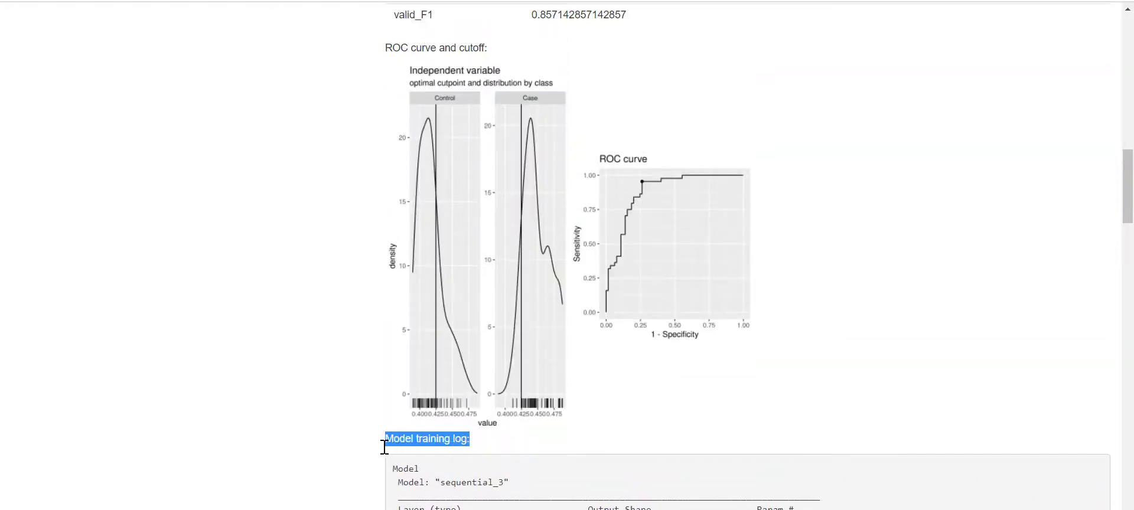
{"action": "left_click", "coordinate": [471, 452]}
- Scroll down to the training and testing loss and accuracy curves
{"action": "scroll", "coordinate": [473, 458], "scroll_direction": "down", "scroll_amount": 10}
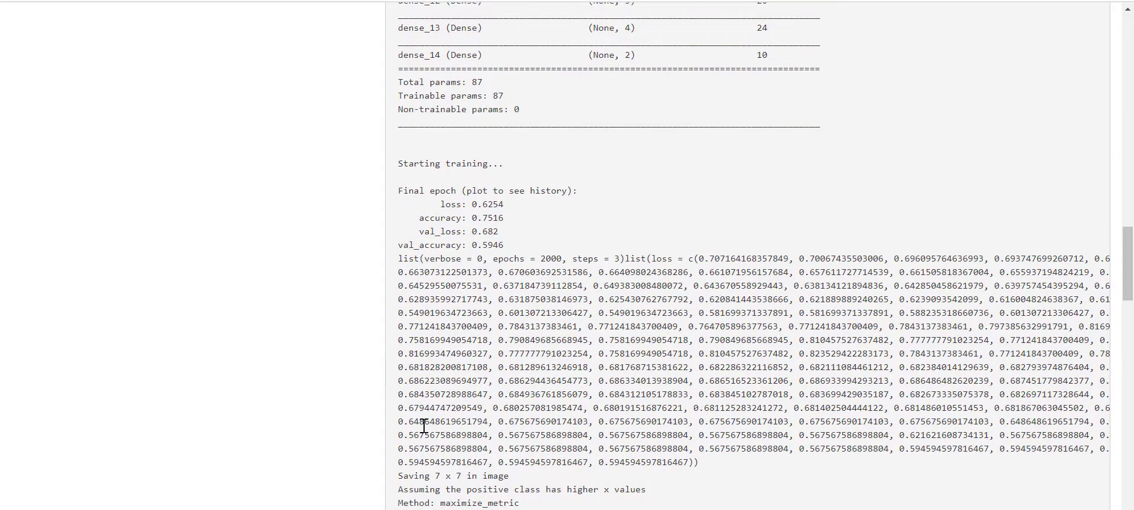
{"action": "scroll", "coordinate": [637, 402], "scroll_direction": "down", "scroll_amount": 3}
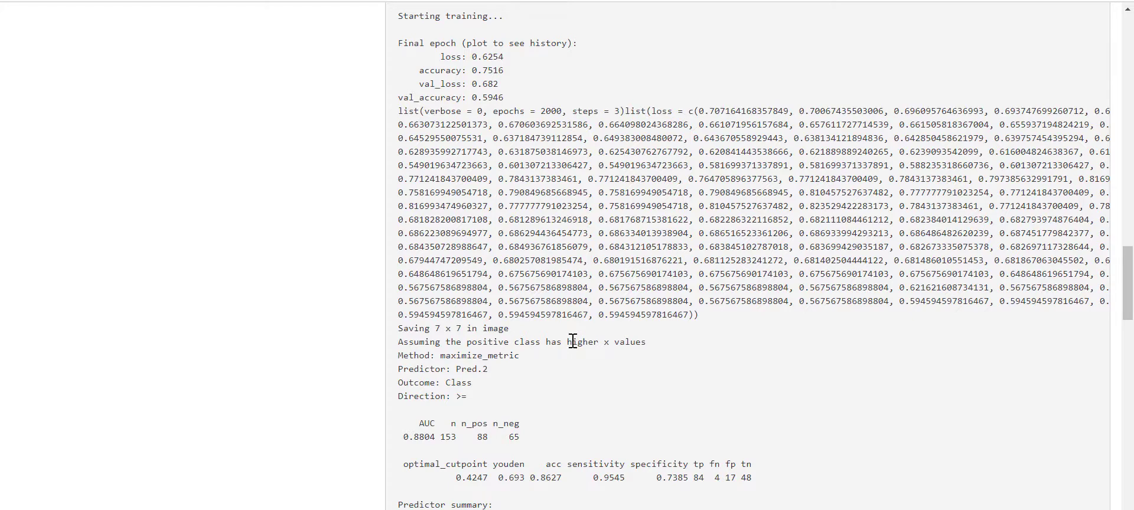
{"action": "scroll", "coordinate": [573, 338], "scroll_direction": "down", "scroll_amount": 3}
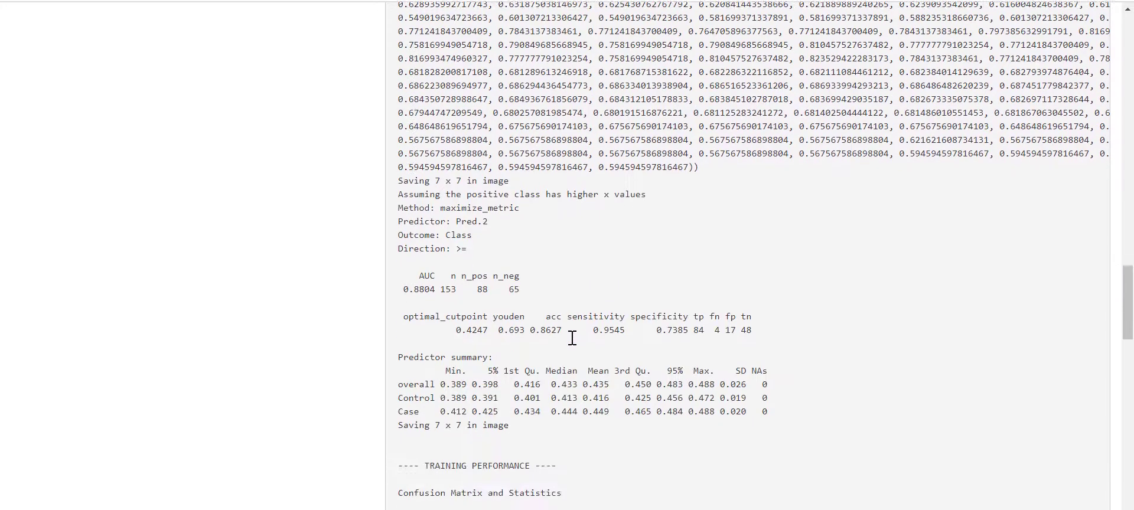
{"action": "scroll", "coordinate": [671, 381], "scroll_direction": "down", "scroll_amount": 6}
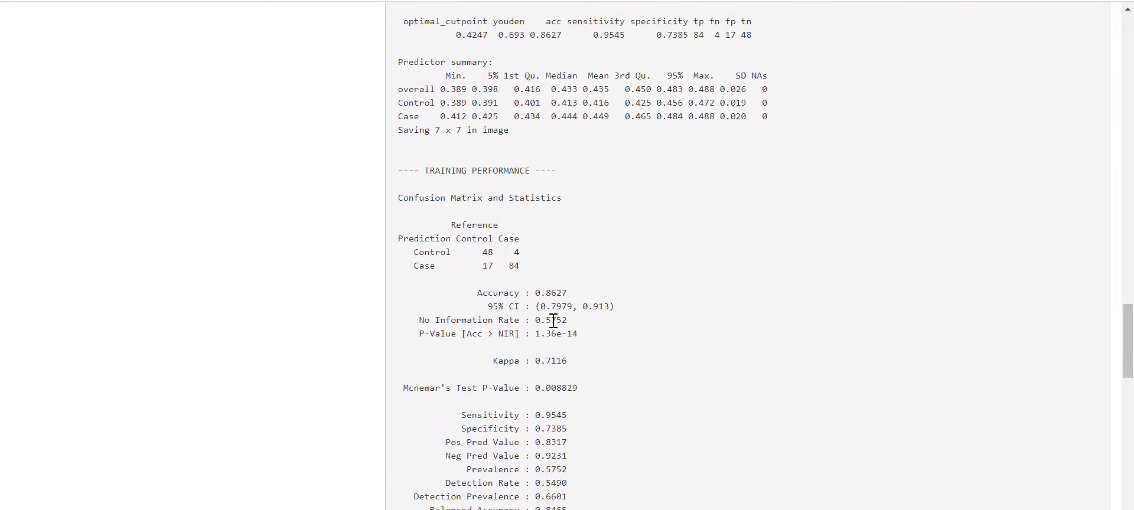
{"action": "scroll", "coordinate": [645, 365], "scroll_direction": "down", "scroll_amount": 9}
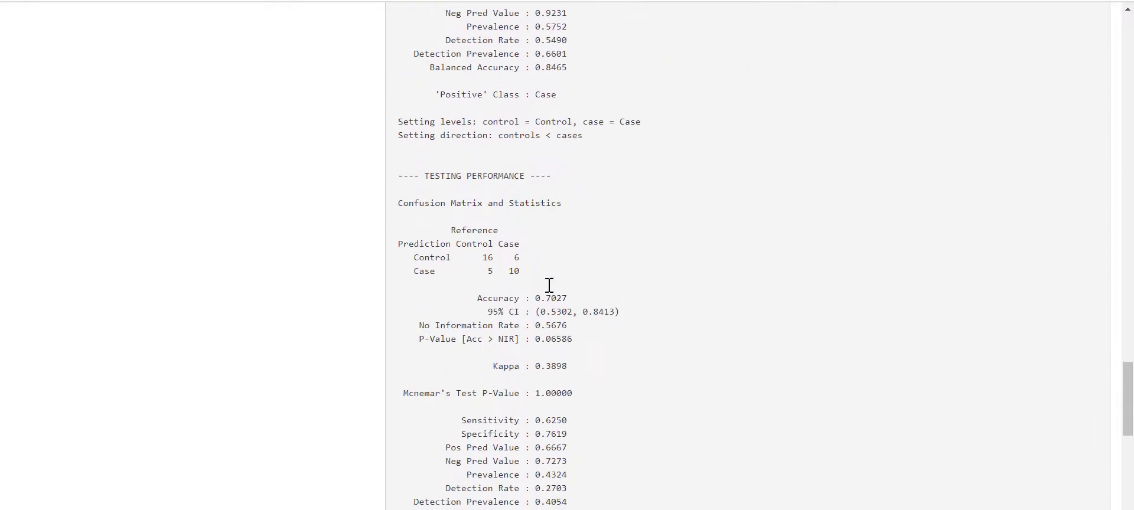
{"action": "scroll", "coordinate": [526, 337], "scroll_direction": "down", "scroll_amount": 12}
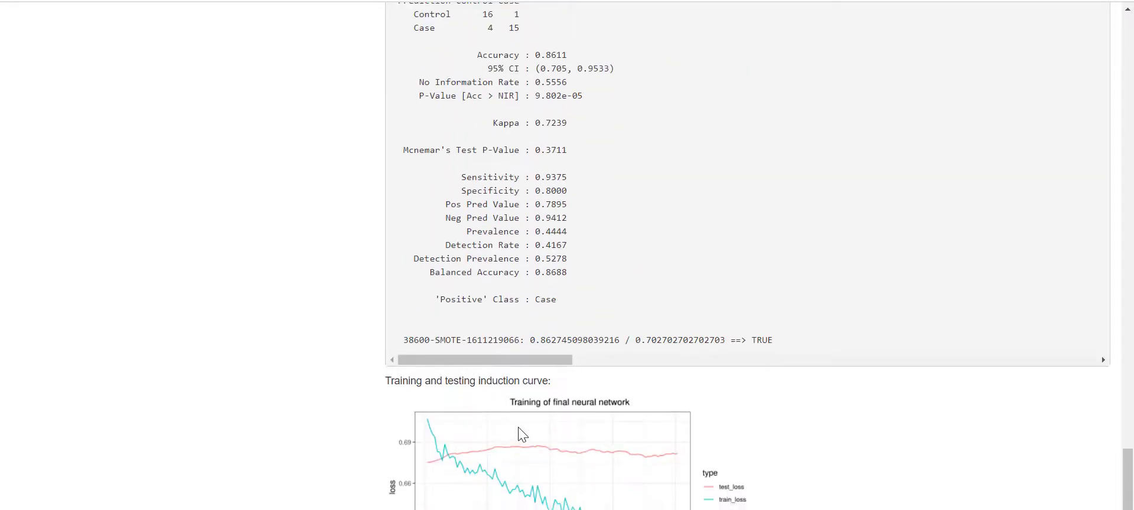
{"action": "scroll", "coordinate": [520, 423], "scroll_direction": "down", "scroll_amount": 4}
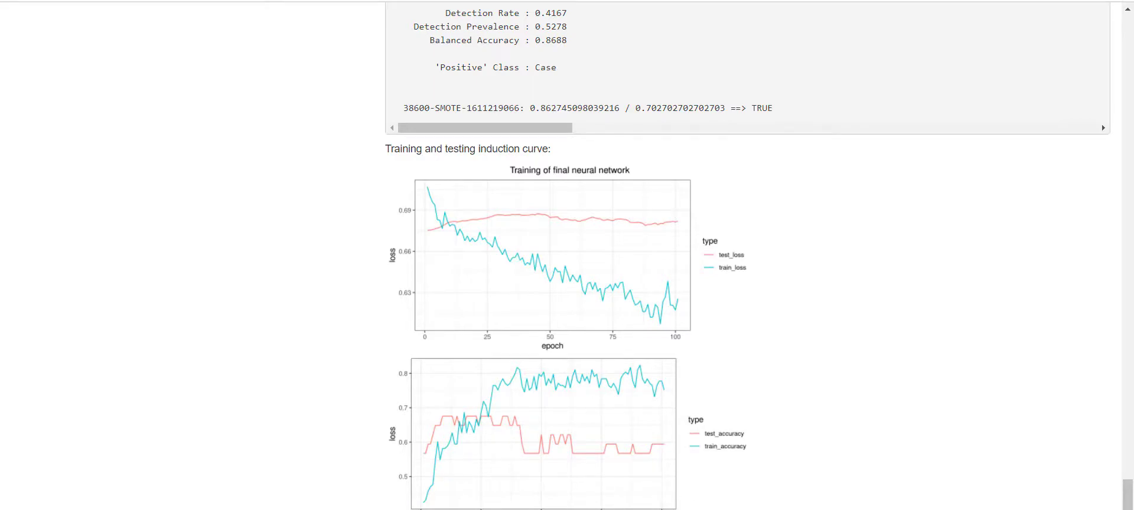
{"action": "left_click", "coordinate": [495, 401]}
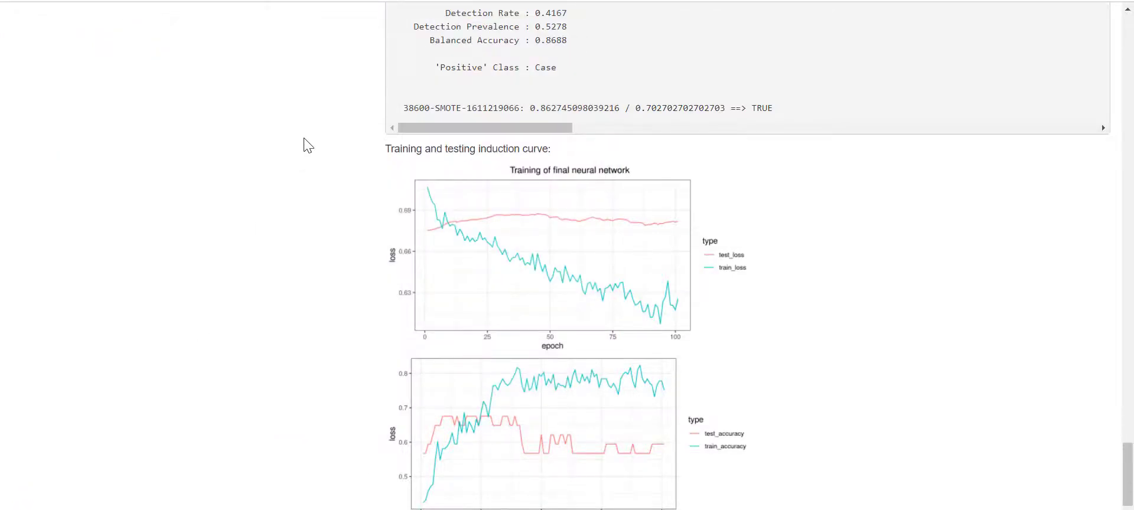
{"action": "left_click_drag", "start_coordinate": [0, 275], "coordinate": [483, 9]}
{"action": "left_click", "coordinate": [115, 142]}
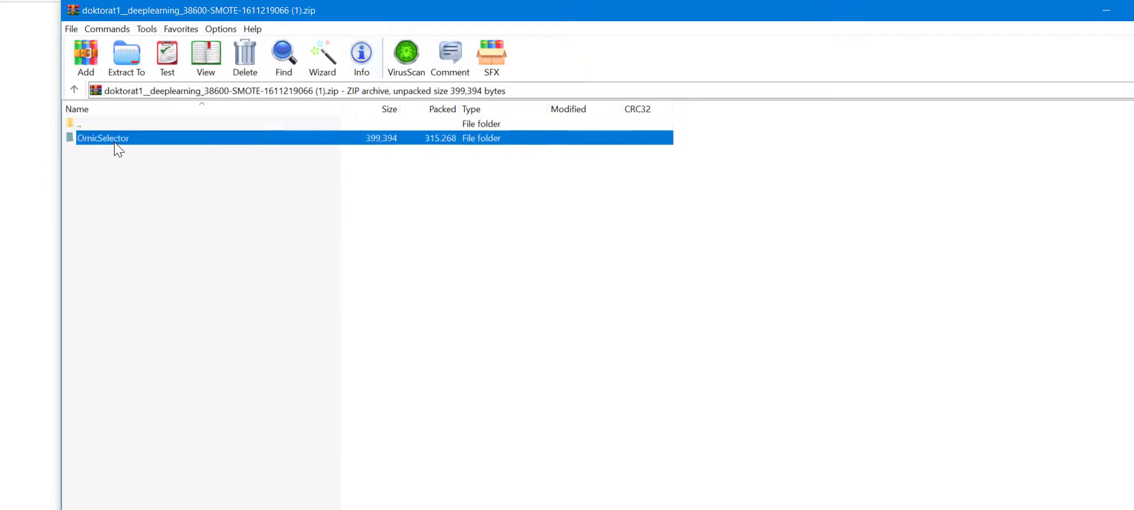
{"action": "double_click", "coordinate": [115, 142]}
{"action": "double_click", "coordinate": [115, 142]}
{"action": "double_click", "coordinate": [116, 141]}
{"action": "double_click", "coordinate": [115, 142]}
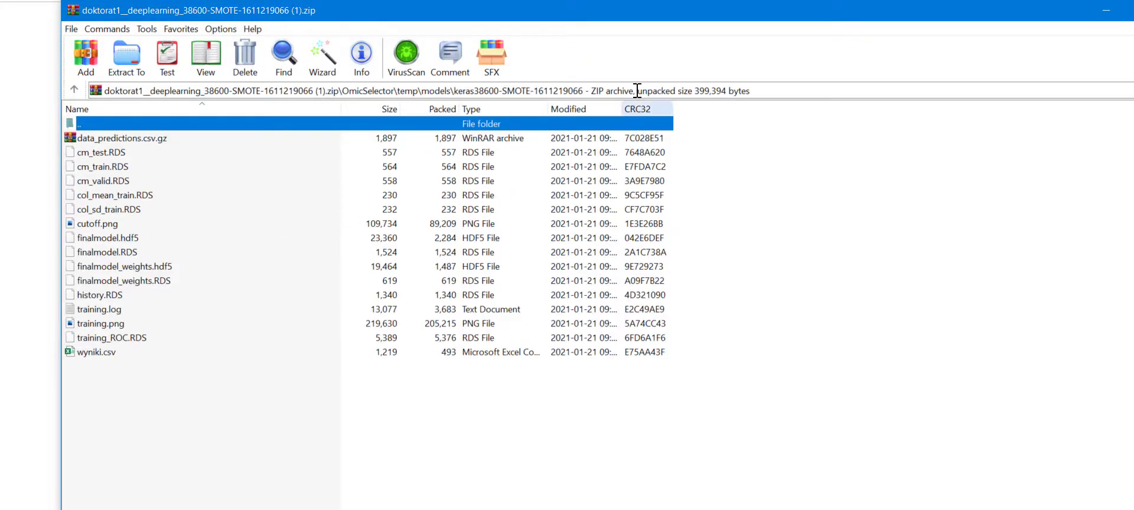
{"action": "left_click_drag", "start_coordinate": [595, 20], "coordinate": [310, 111]}
{"action": "left_click", "coordinate": [890, 106]}
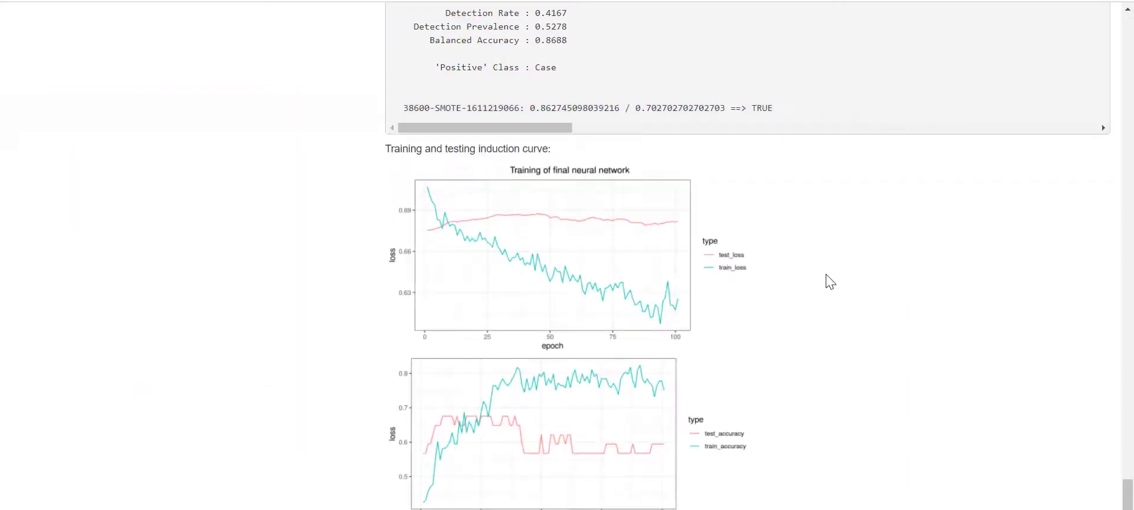
{"action": "scroll", "coordinate": [818, 287], "scroll_direction": "up", "scroll_amount": 15}
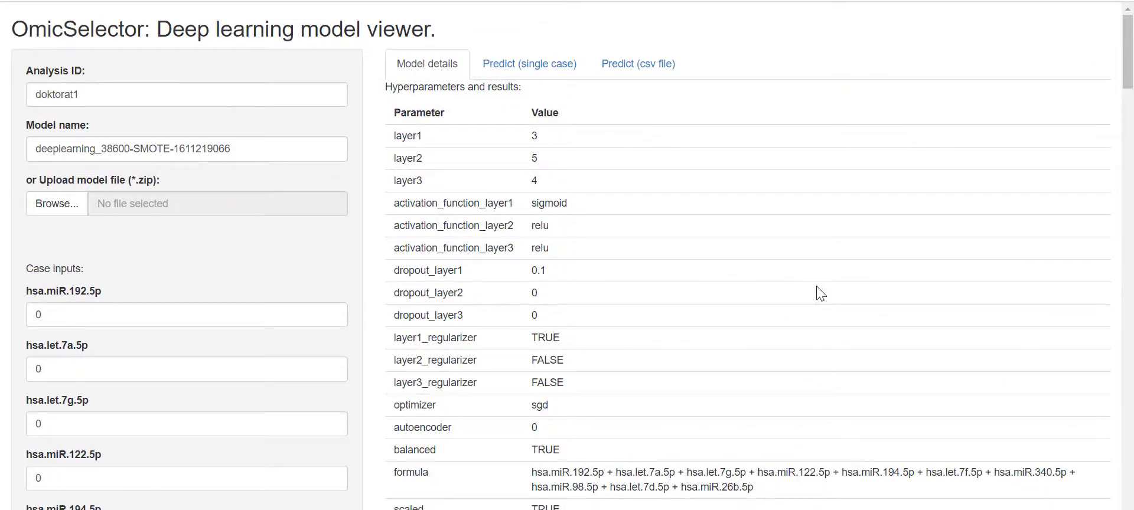
{"action": "left_click", "coordinate": [531, 66]}
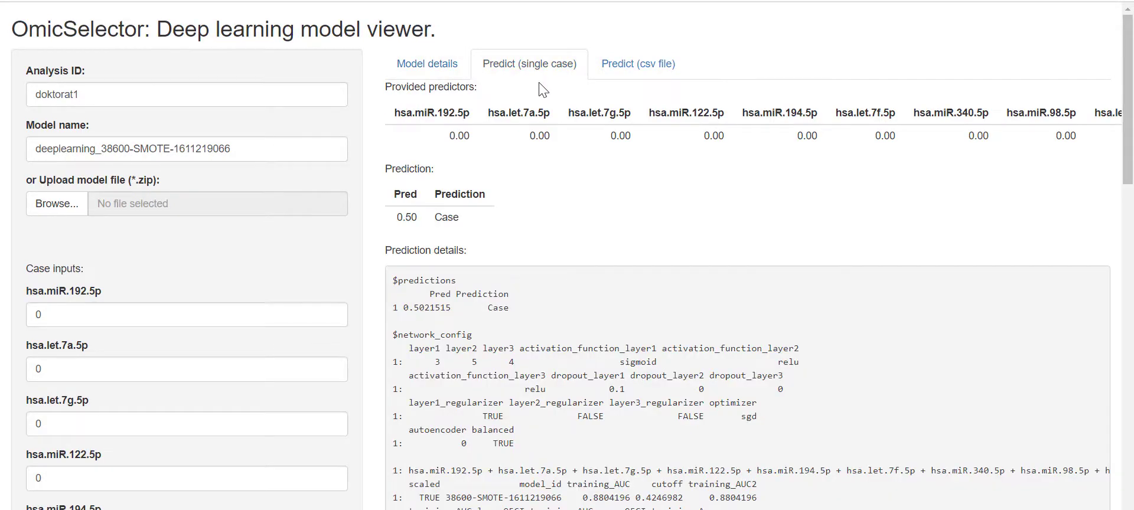
{"action": "scroll", "coordinate": [118, 278], "scroll_direction": "down", "scroll_amount": 2}
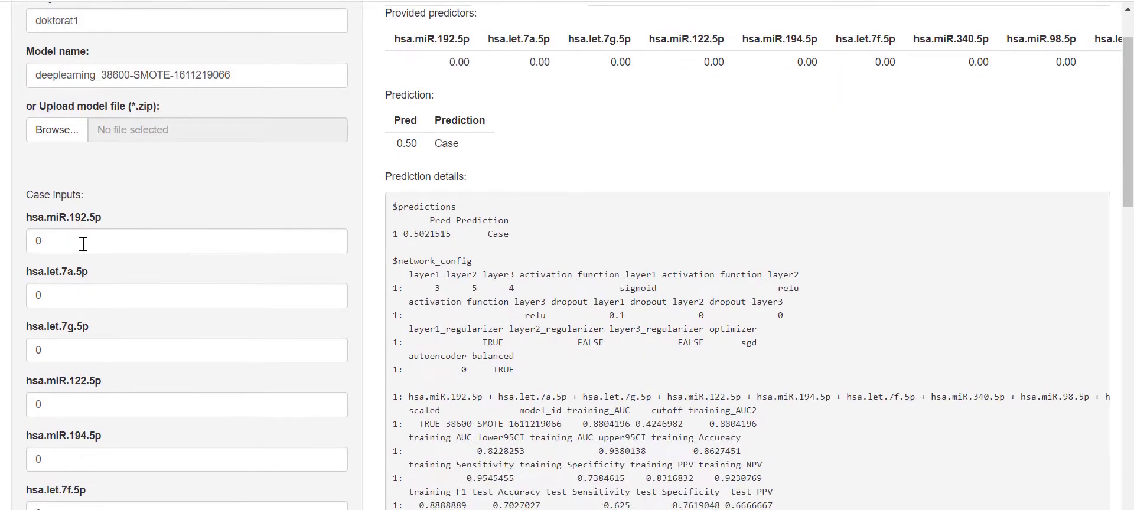
{"action": "double_click", "coordinate": [39, 241]}
{"action": "type", "text": "2"}
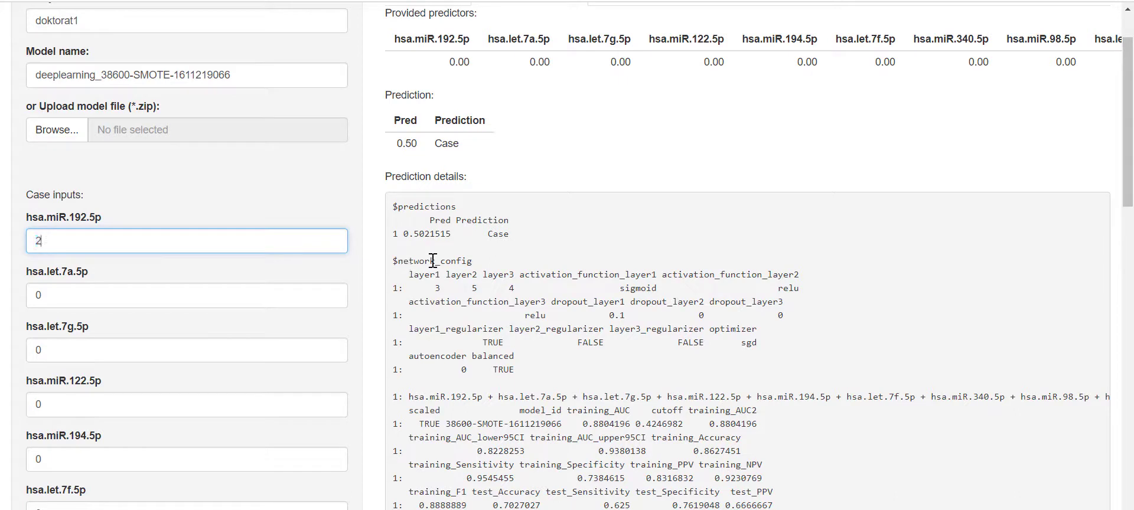
{"action": "left_click", "coordinate": [238, 289]}
{"action": "left_click", "coordinate": [211, 317]}
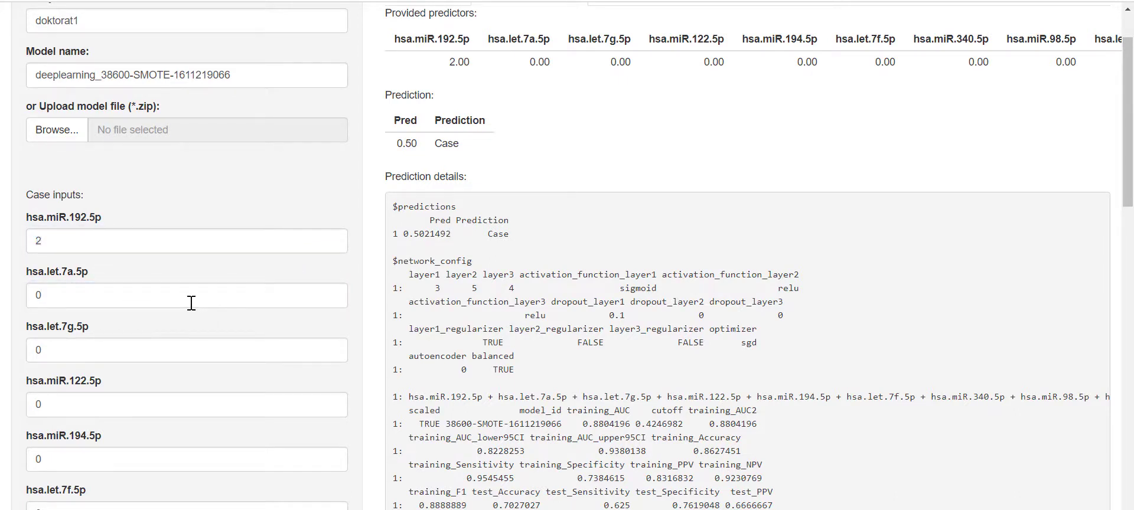
{"action": "double_click", "coordinate": [191, 302]}
{"action": "type", "text": "4"}
{"action": "left_click", "coordinate": [90, 371]}
{"action": "scroll", "coordinate": [434, 349], "scroll_direction": "down", "scroll_amount": 5}
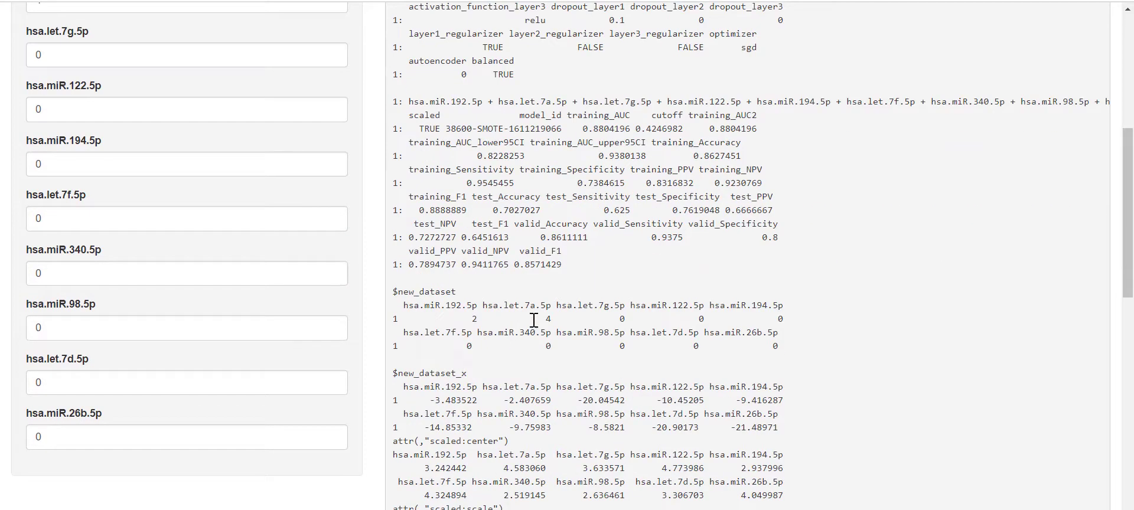
{"action": "double_click", "coordinate": [72, 165]}
{"action": "type", "text": "4"}
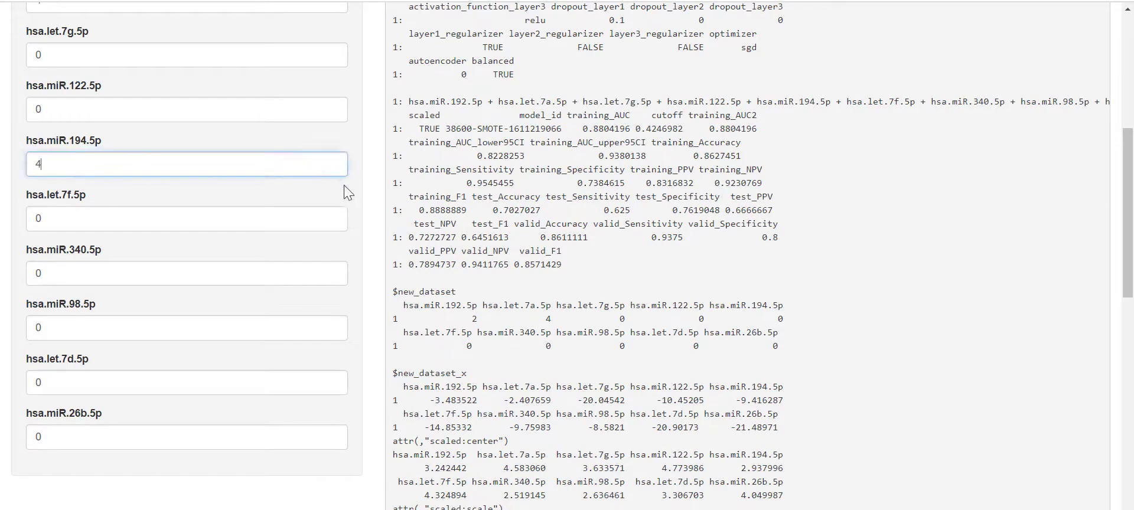
{"action": "type", "text": "5"}
{"action": "double_click", "coordinate": [102, 228]}
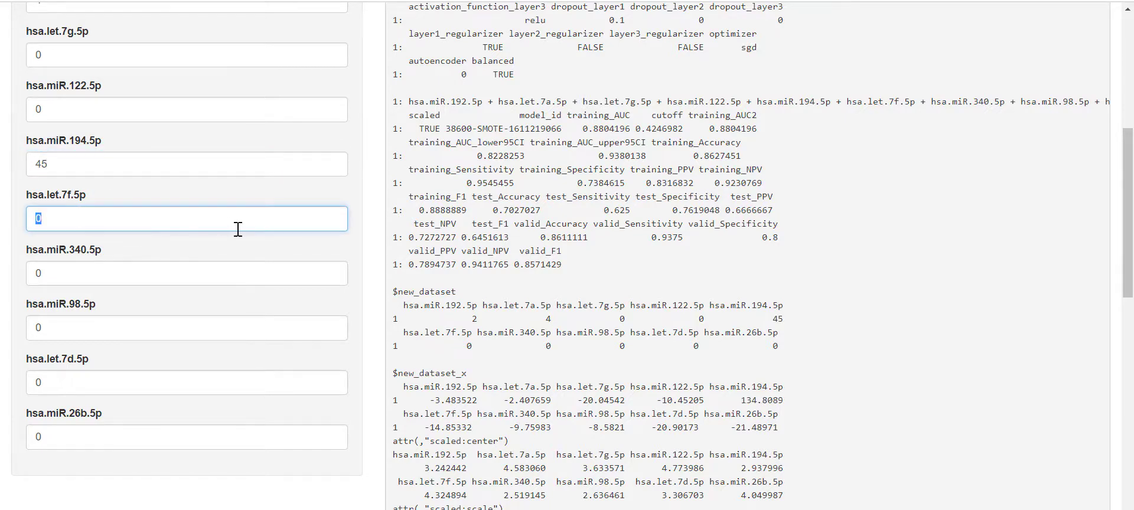
{"action": "type", "text": "34"}
{"action": "scroll", "coordinate": [477, 161], "scroll_direction": "up", "scroll_amount": 5}
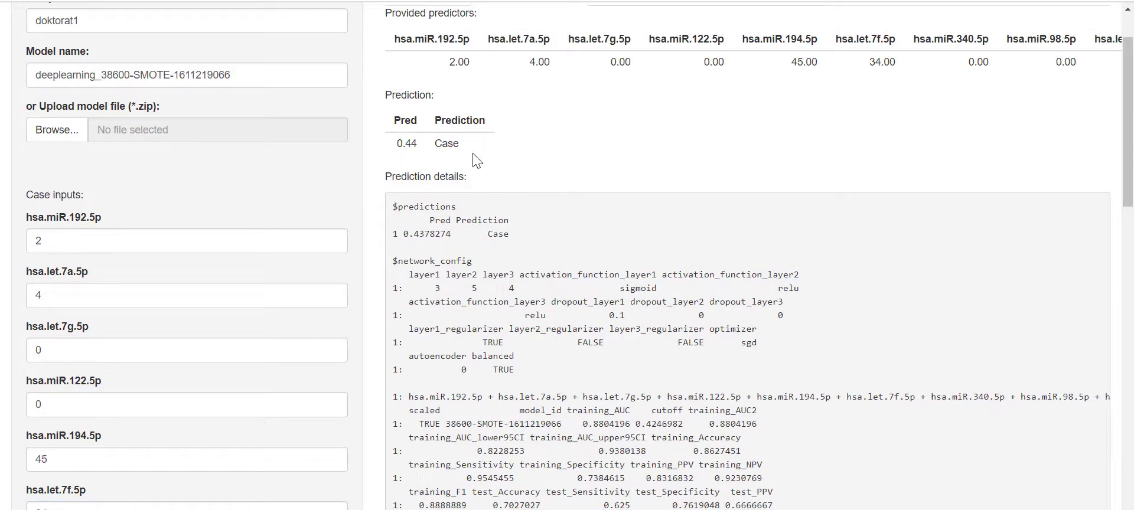
{"action": "scroll", "coordinate": [384, 245], "scroll_direction": "down", "scroll_amount": 2}
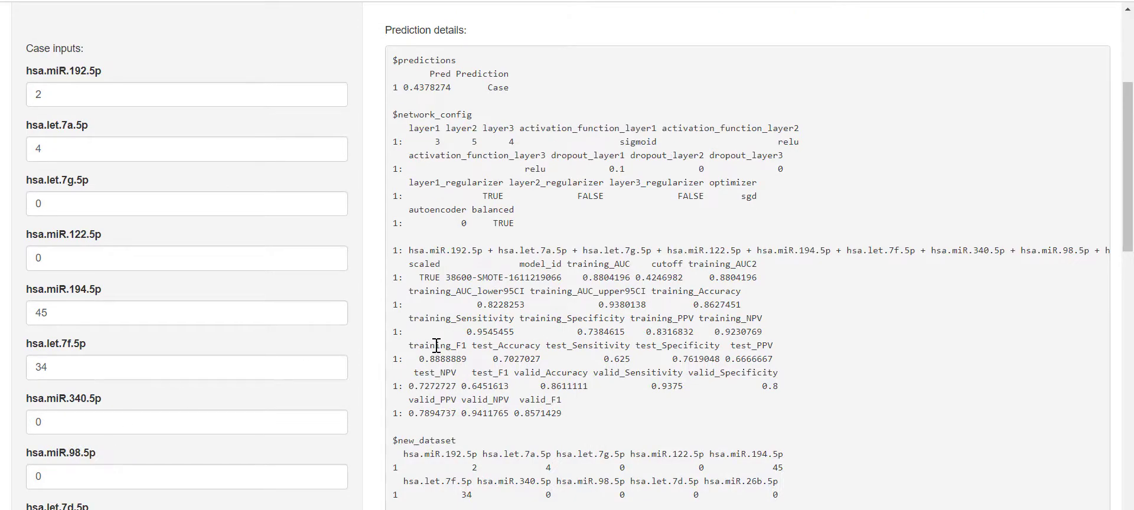
{"action": "scroll", "coordinate": [435, 346], "scroll_direction": "up", "scroll_amount": 4}
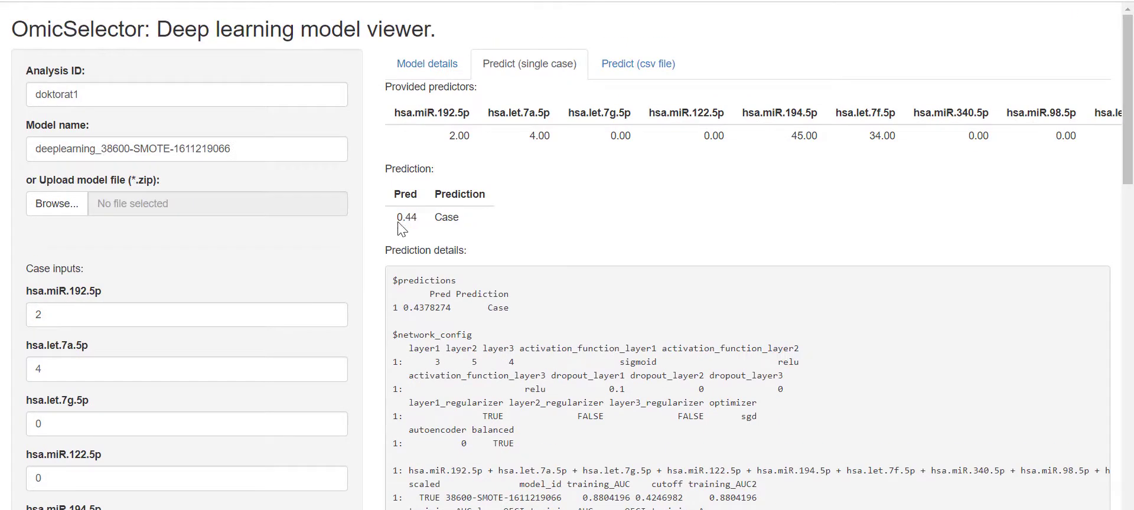
{"action": "left_click_drag", "start_coordinate": [396, 218], "coordinate": [422, 223]}
{"action": "scroll", "coordinate": [442, 239], "scroll_direction": "down", "scroll_amount": 4}
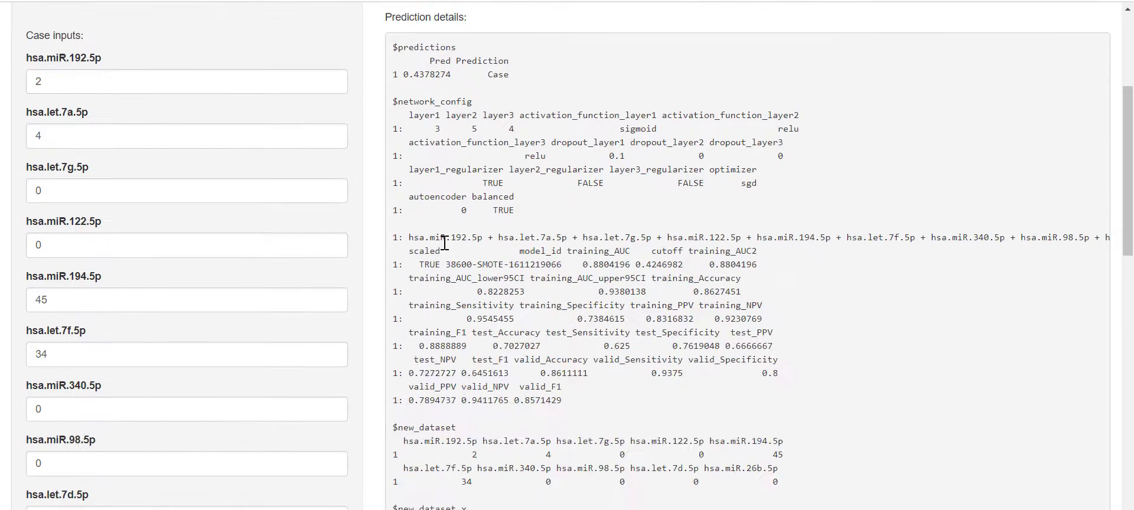
{"action": "scroll", "coordinate": [445, 242], "scroll_direction": "down", "scroll_amount": 15}
{"action": "scroll", "coordinate": [444, 244], "scroll_direction": "up", "scroll_amount": 8}
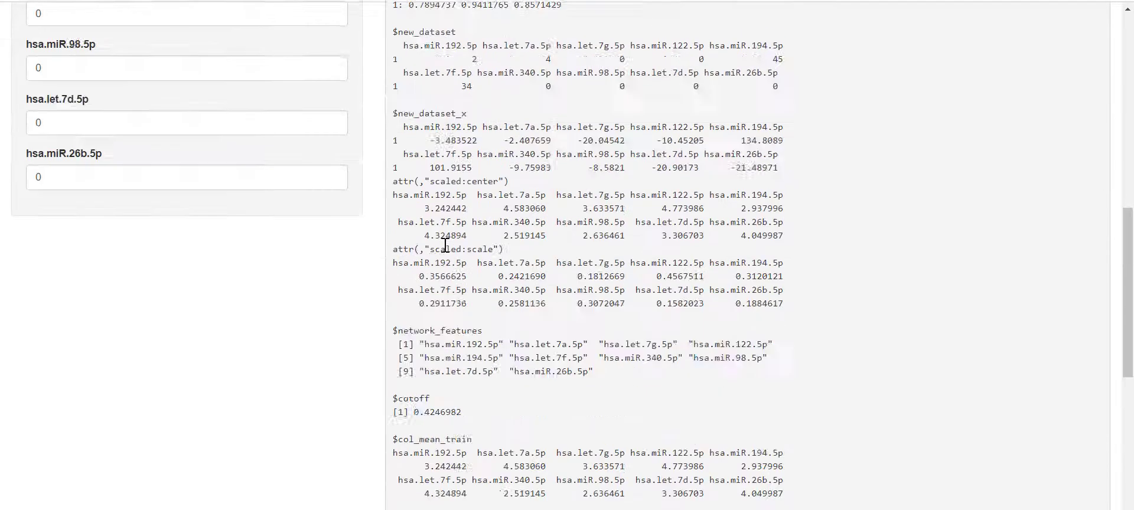
{"action": "scroll", "coordinate": [446, 245], "scroll_direction": "up", "scroll_amount": 10}
- Set case inputs hsa.miR.122.5p to 4, hsa.let.7g.5p to 434 and hsa.miR.340.5p to 234
{"action": "left_click", "coordinate": [64, 477]}
{"action": "key", "text": "BackSpace"}
{"action": "type", "text": "4"}
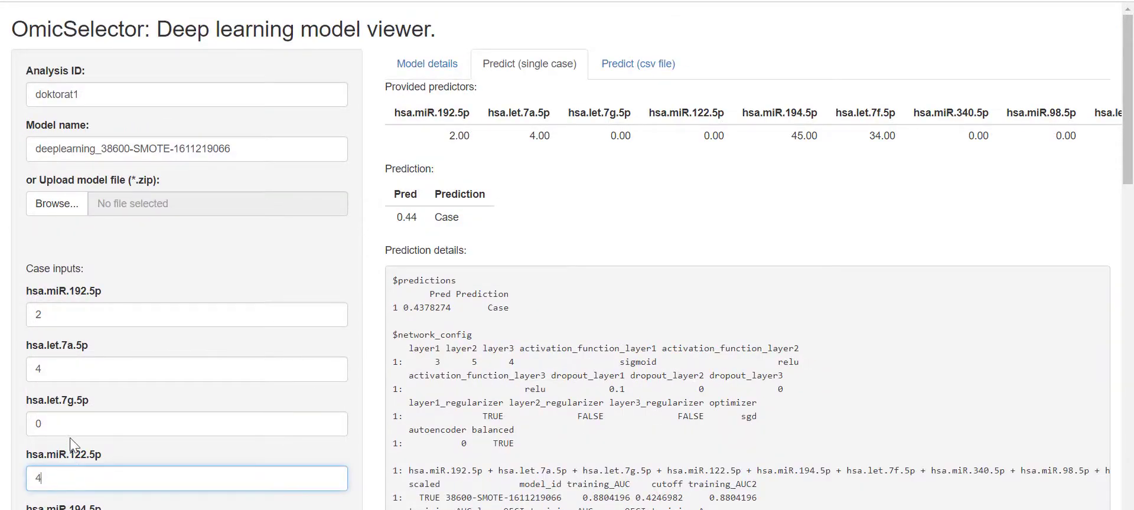
{"action": "left_click", "coordinate": [71, 424]}
{"action": "double_click", "coordinate": [71, 424]}
{"action": "type", "text": "434"}
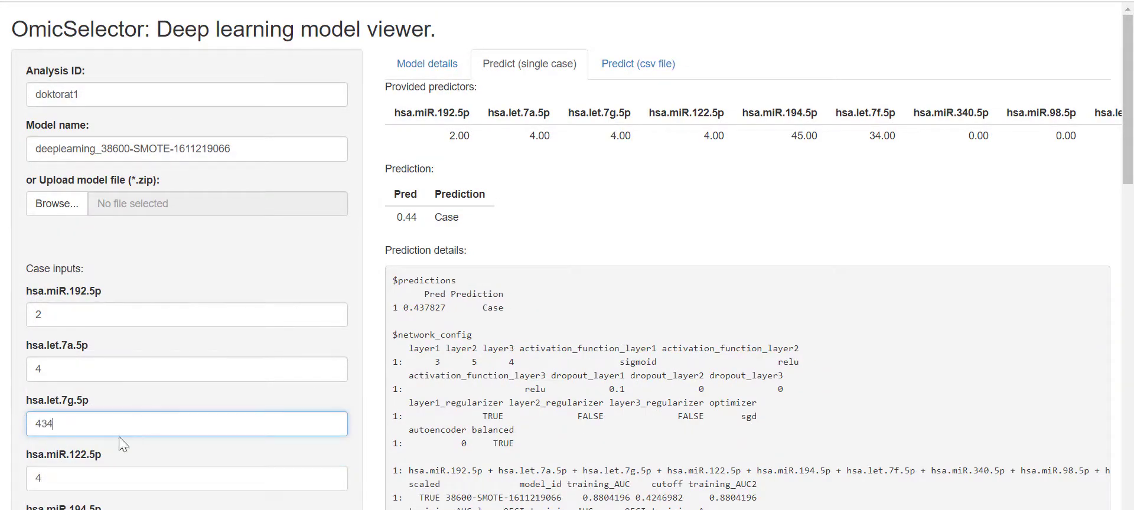
{"action": "scroll", "coordinate": [111, 441], "scroll_direction": "down", "scroll_amount": 4}
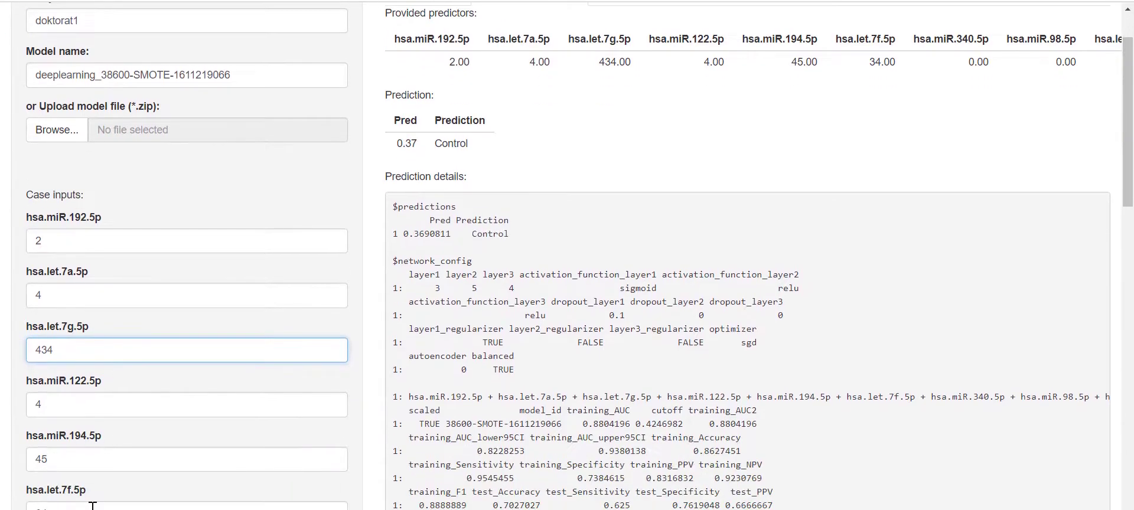
{"action": "double_click", "coordinate": [56, 422]}
{"action": "type", "text": "234"}
- Check the Prediction table: score 0.37, classified as Control
{"action": "scroll", "coordinate": [381, 387], "scroll_direction": "up", "scroll_amount": 4}
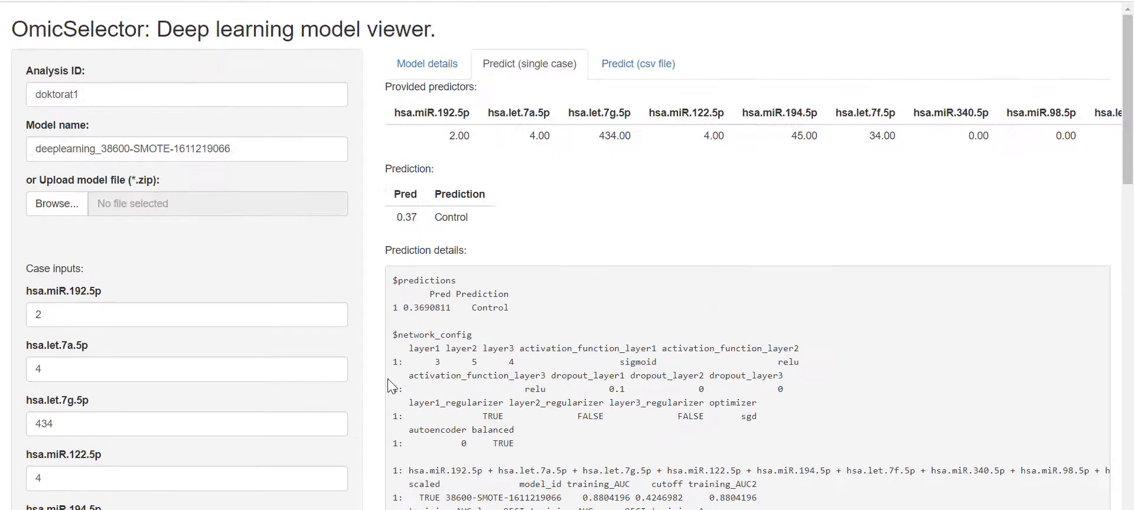
{"action": "scroll", "coordinate": [412, 334], "scroll_direction": "down", "scroll_amount": 4}
{"action": "scroll", "coordinate": [403, 342], "scroll_direction": "up", "scroll_amount": 5}
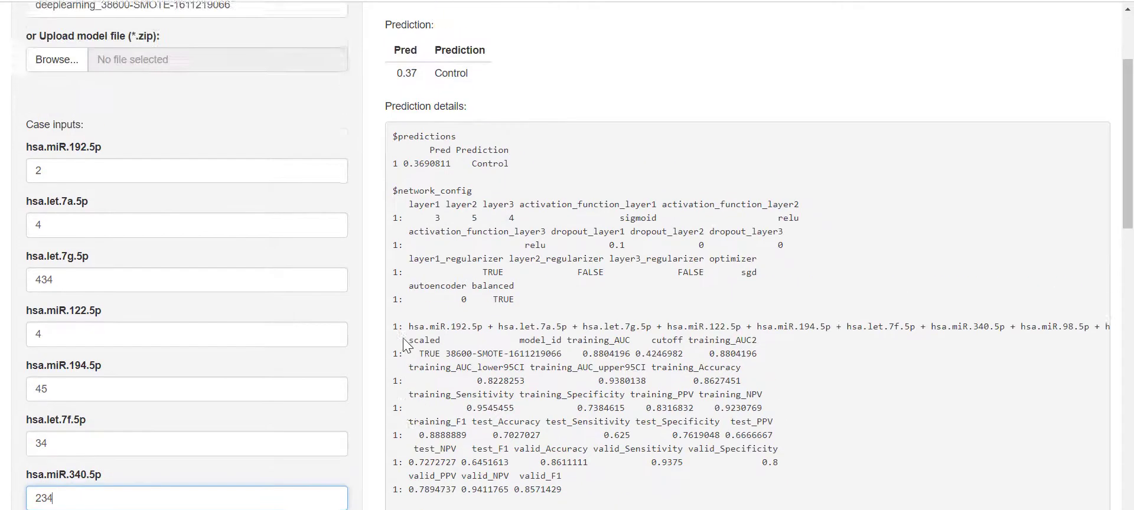
{"action": "scroll", "coordinate": [414, 266], "scroll_direction": "down", "scroll_amount": 7}
{"action": "scroll", "coordinate": [595, 371], "scroll_direction": "up", "scroll_amount": 6}
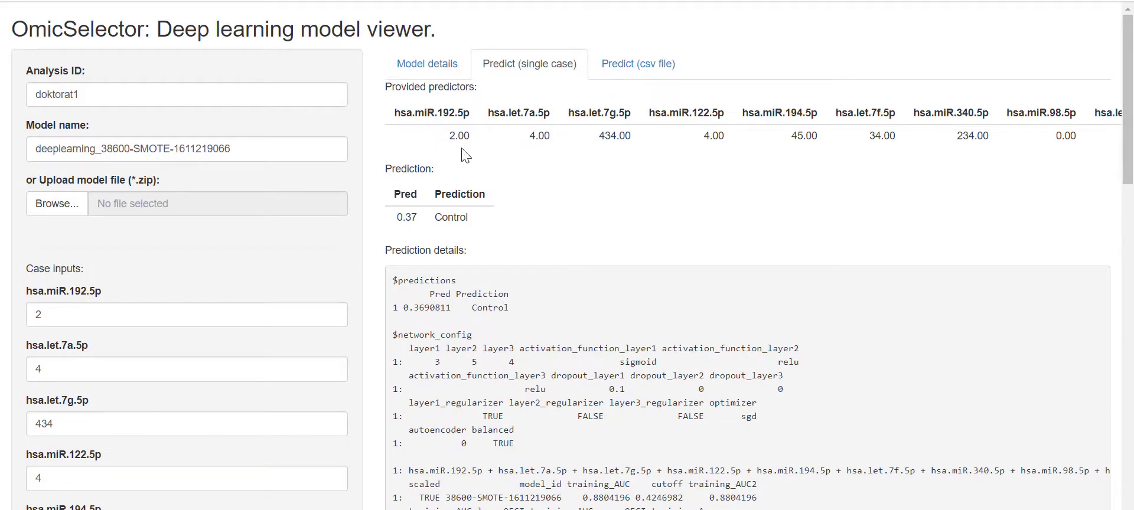
{"action": "scroll", "coordinate": [195, 384], "scroll_direction": "down", "scroll_amount": 4}
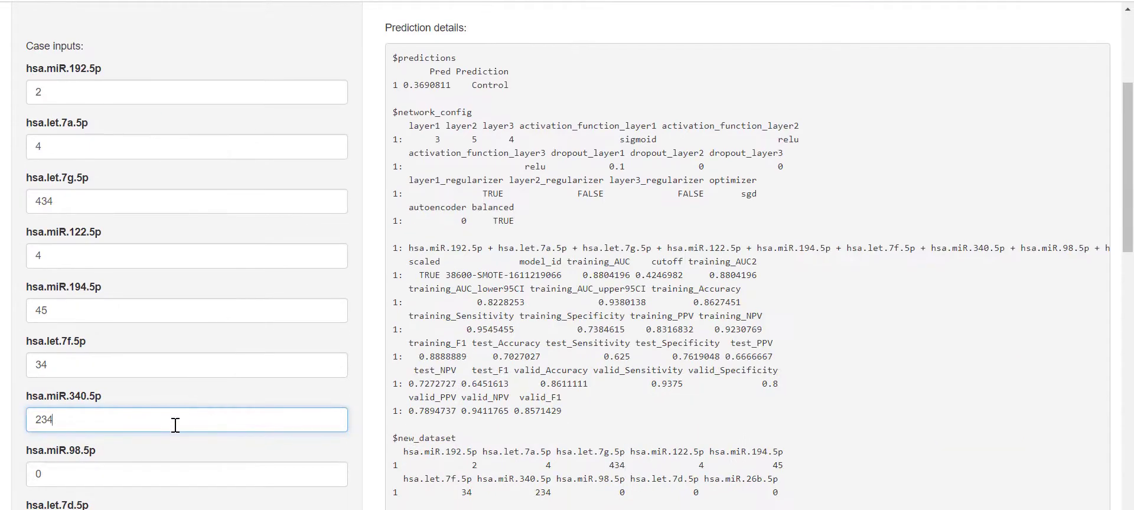
{"action": "scroll", "coordinate": [246, 424], "scroll_direction": "down", "scroll_amount": 4}
{"action": "scroll", "coordinate": [246, 374], "scroll_direction": "up", "scroll_amount": 8}
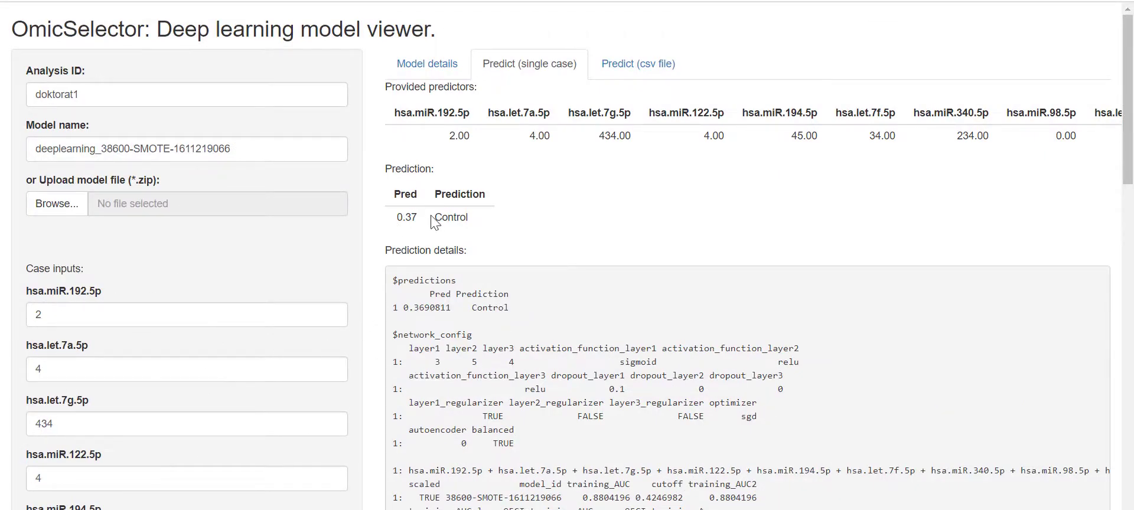
{"action": "left_click_drag", "start_coordinate": [435, 218], "coordinate": [377, 219]}
{"action": "left_click", "coordinate": [476, 217]}
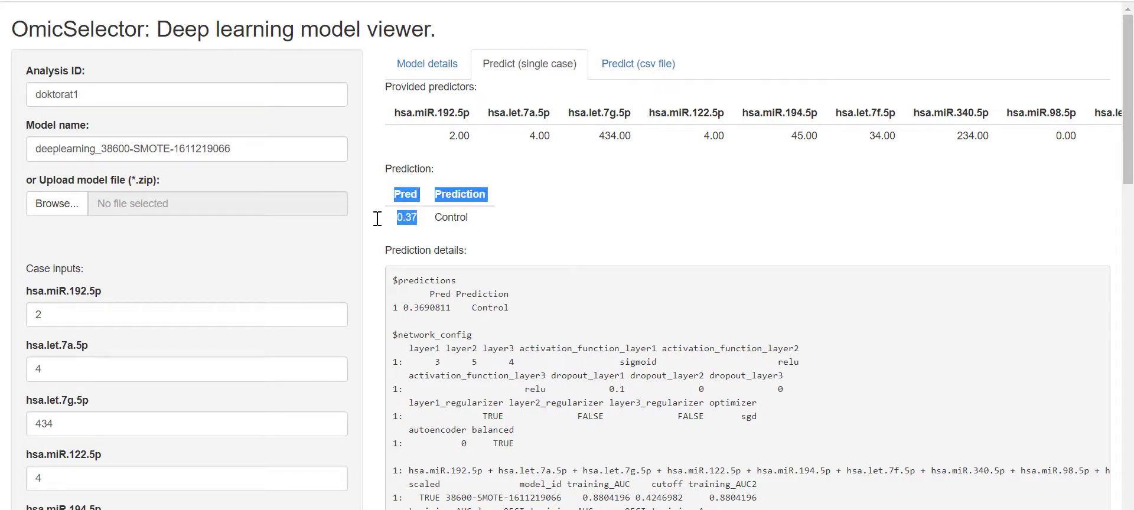
{"action": "left_click", "coordinate": [408, 221]}
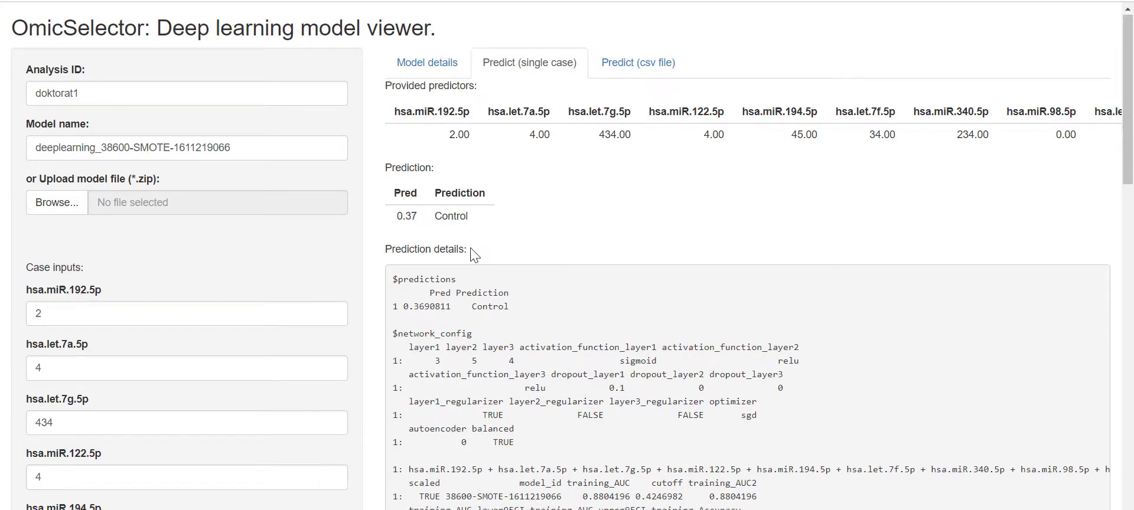
- Scroll through the prediction details output and highlight the $new_dataset_x scaled values
{"action": "scroll", "coordinate": [472, 236], "scroll_direction": "down", "scroll_amount": 4}
{"action": "scroll", "coordinate": [473, 210], "scroll_direction": "up", "scroll_amount": 1}
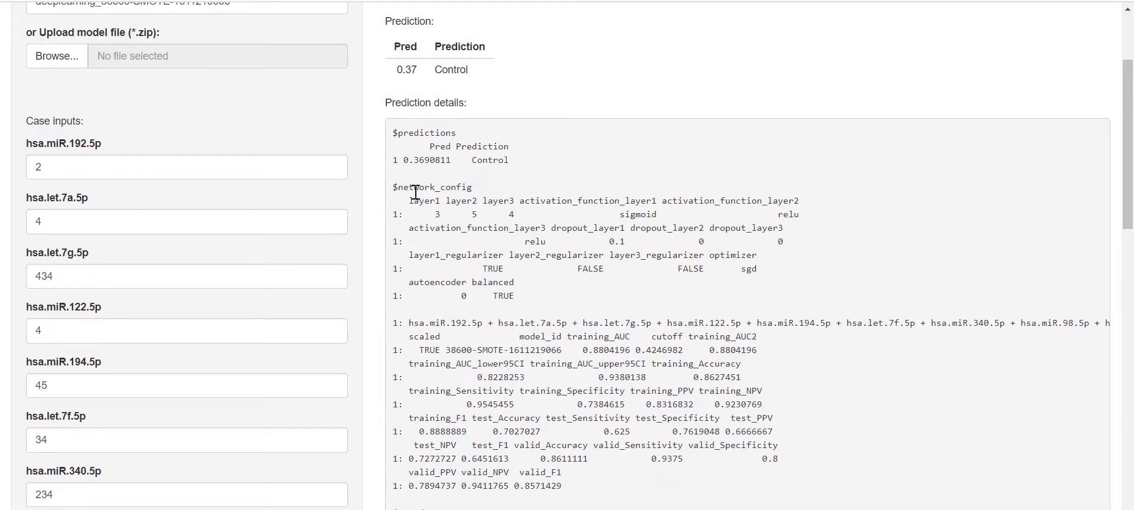
{"action": "scroll", "coordinate": [569, 303], "scroll_direction": "down", "scroll_amount": 6}
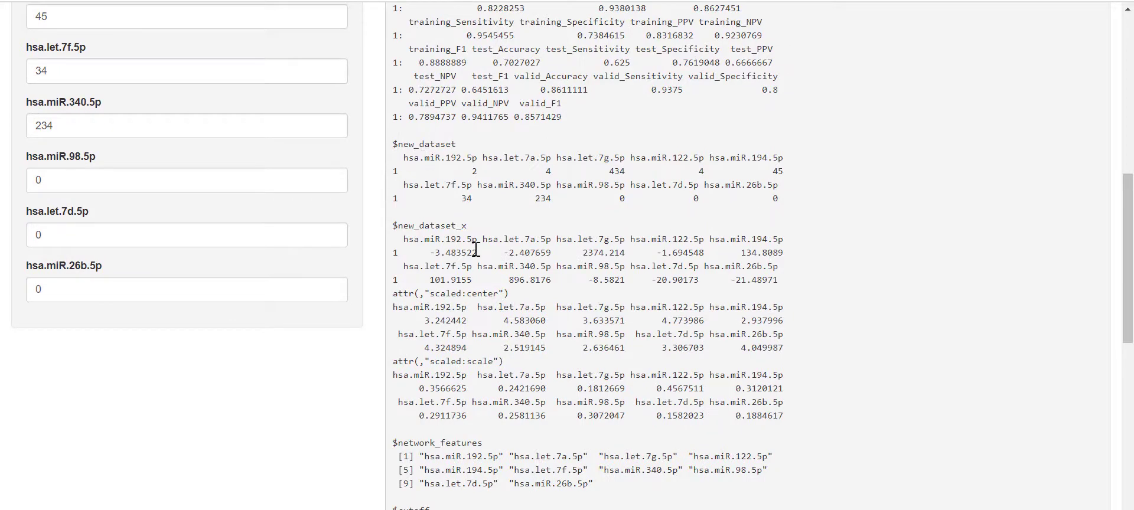
{"action": "left_click_drag", "start_coordinate": [393, 224], "coordinate": [780, 406]}
{"action": "scroll", "coordinate": [749, 407], "scroll_direction": "down", "scroll_amount": 2}
{"action": "scroll", "coordinate": [749, 407], "scroll_direction": "down", "scroll_amount": 1}
{"action": "left_click", "coordinate": [407, 239]}
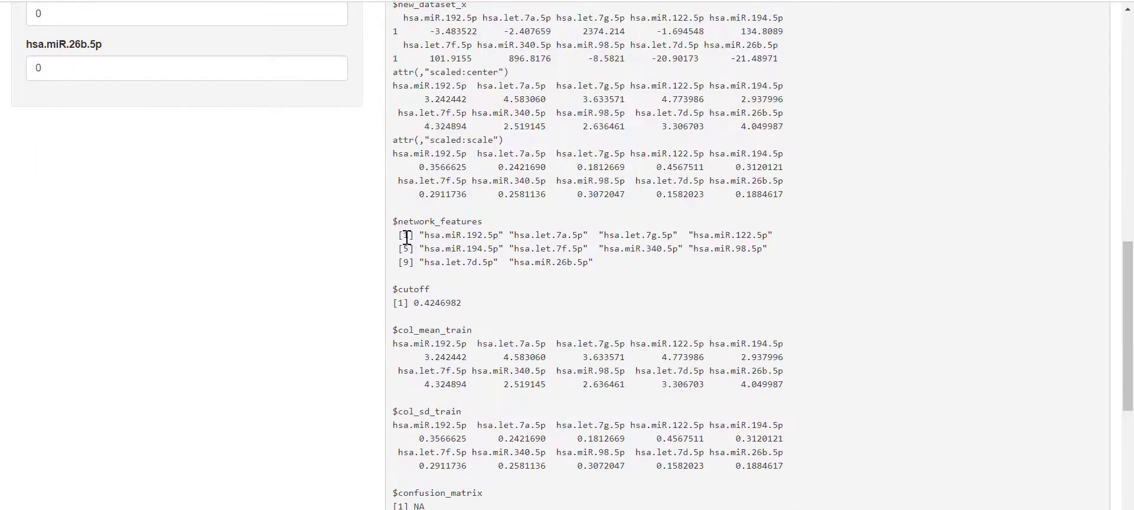
{"action": "scroll", "coordinate": [452, 236], "scroll_direction": "down", "scroll_amount": 2}
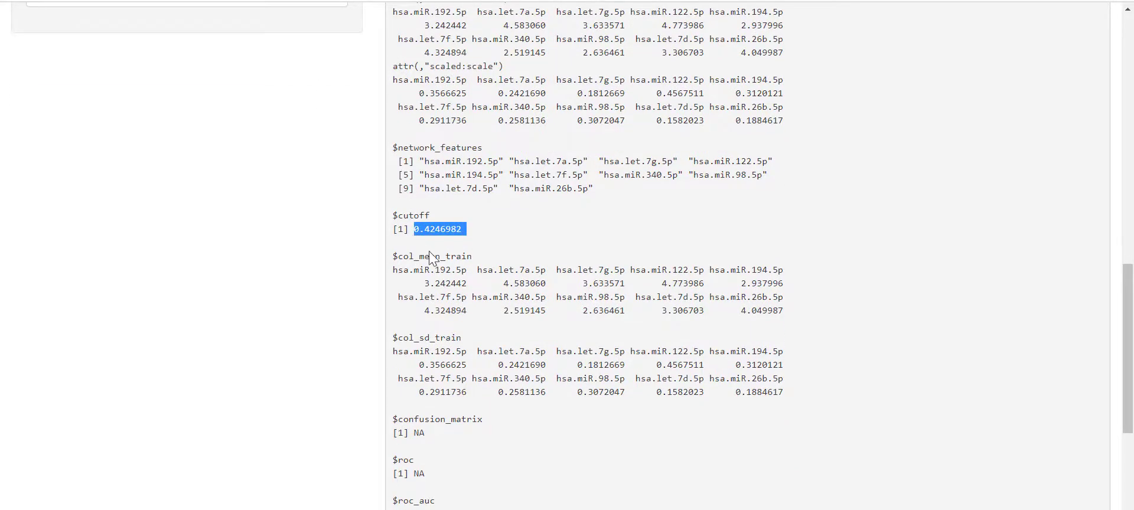
{"action": "scroll", "coordinate": [437, 254], "scroll_direction": "down", "scroll_amount": 3}
{"action": "scroll", "coordinate": [412, 157], "scroll_direction": "up", "scroll_amount": 2}
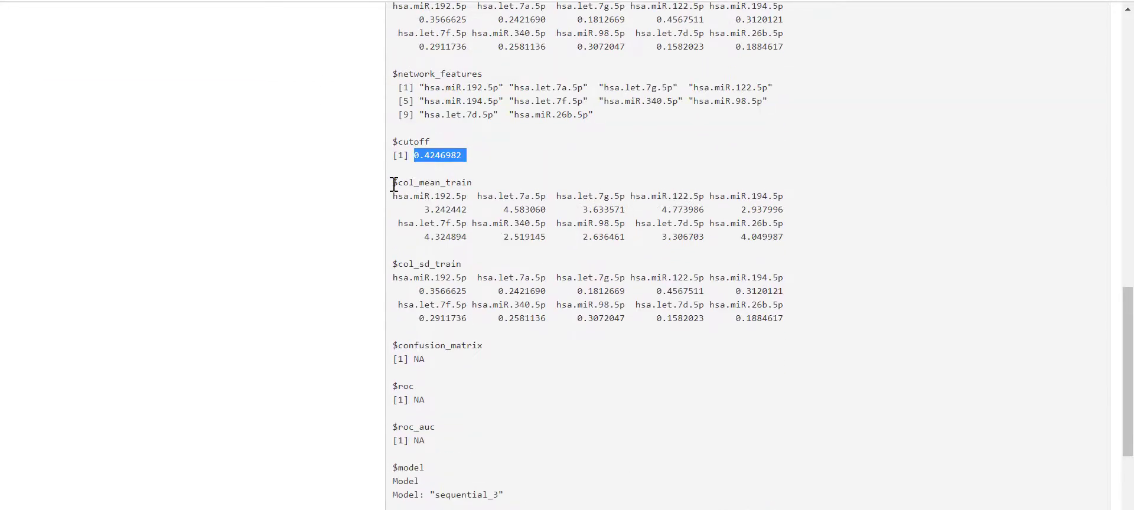
- Review the training means and SDs and the NA $roc output, then switch to Predict (csv file)
{"action": "left_click_drag", "start_coordinate": [392, 182], "coordinate": [810, 332]}
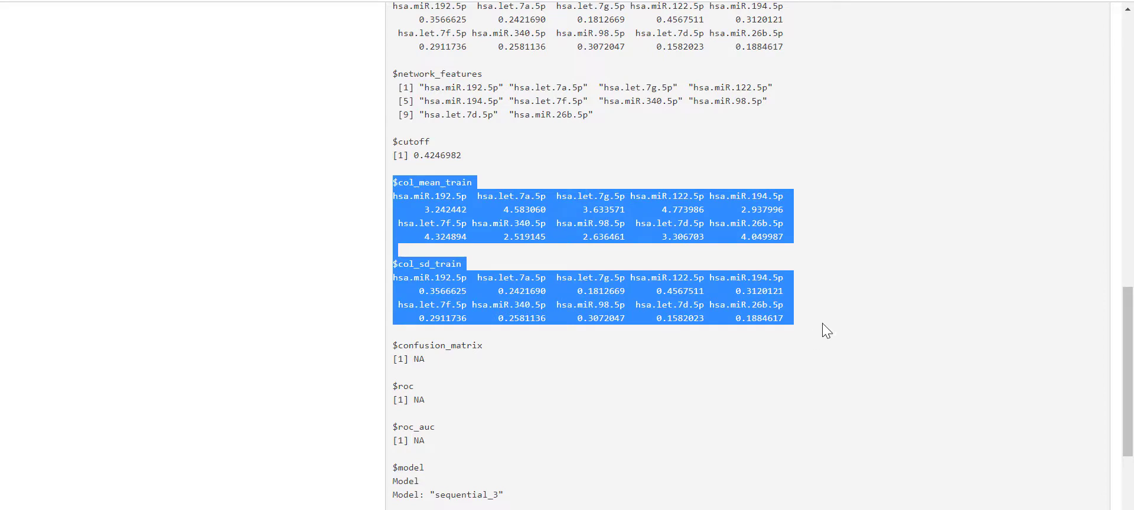
{"action": "scroll", "coordinate": [825, 319], "scroll_direction": "down", "scroll_amount": 1}
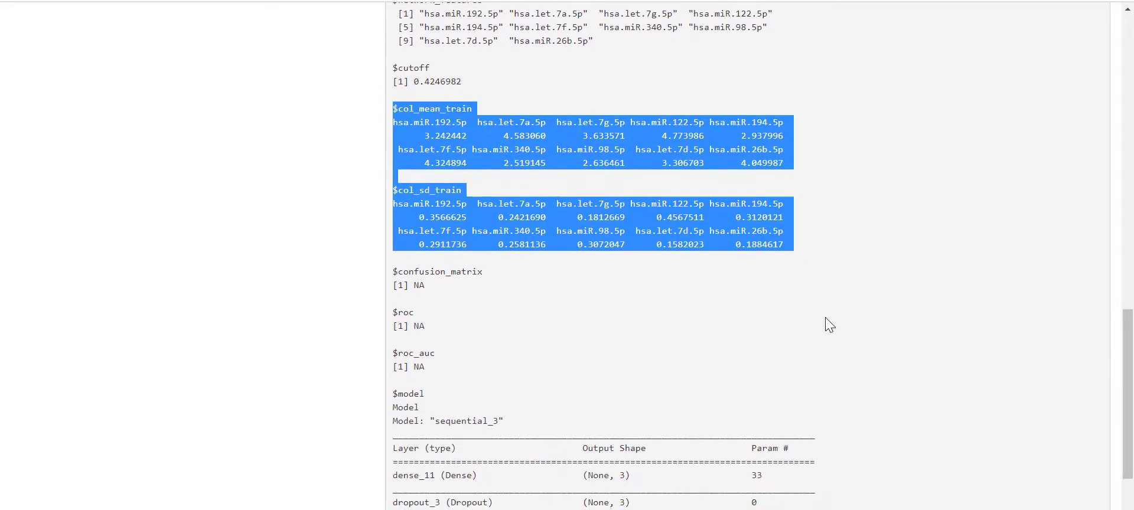
{"action": "scroll", "coordinate": [825, 316], "scroll_direction": "down", "scroll_amount": 1}
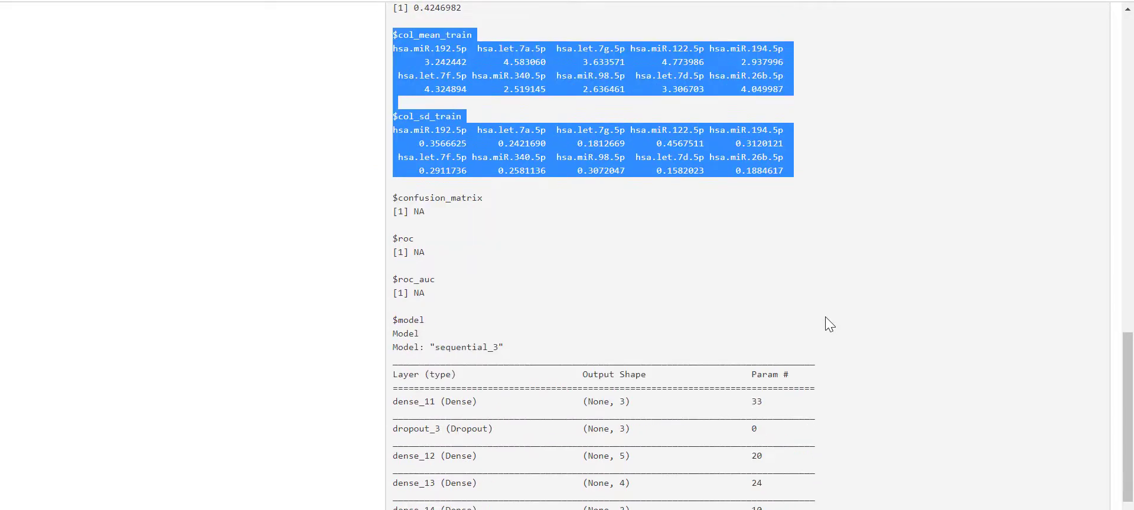
{"action": "left_click", "coordinate": [540, 246]}
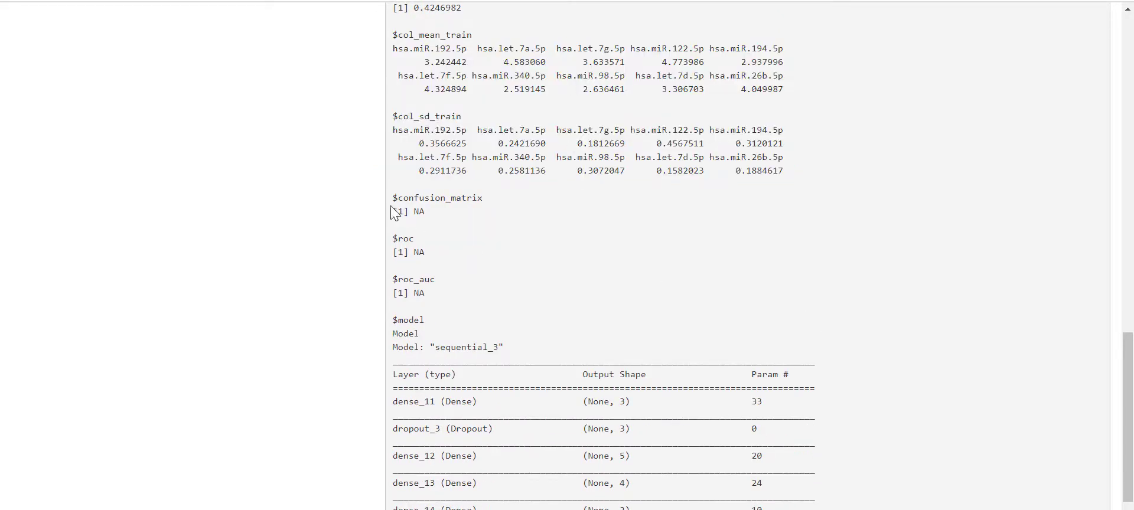
{"action": "left_click", "coordinate": [450, 242]}
{"action": "left_click_drag", "start_coordinate": [391, 236], "coordinate": [392, 273]}
{"action": "left_click", "coordinate": [438, 293]}
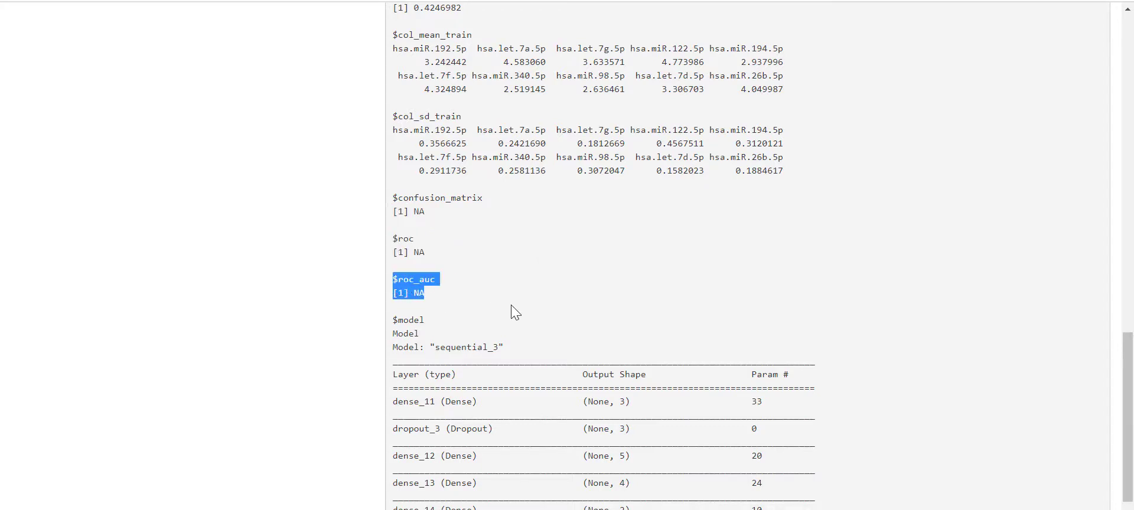
{"action": "scroll", "coordinate": [512, 304], "scroll_direction": "down", "scroll_amount": 2}
{"action": "scroll", "coordinate": [764, 357], "scroll_direction": "up", "scroll_amount": 15}
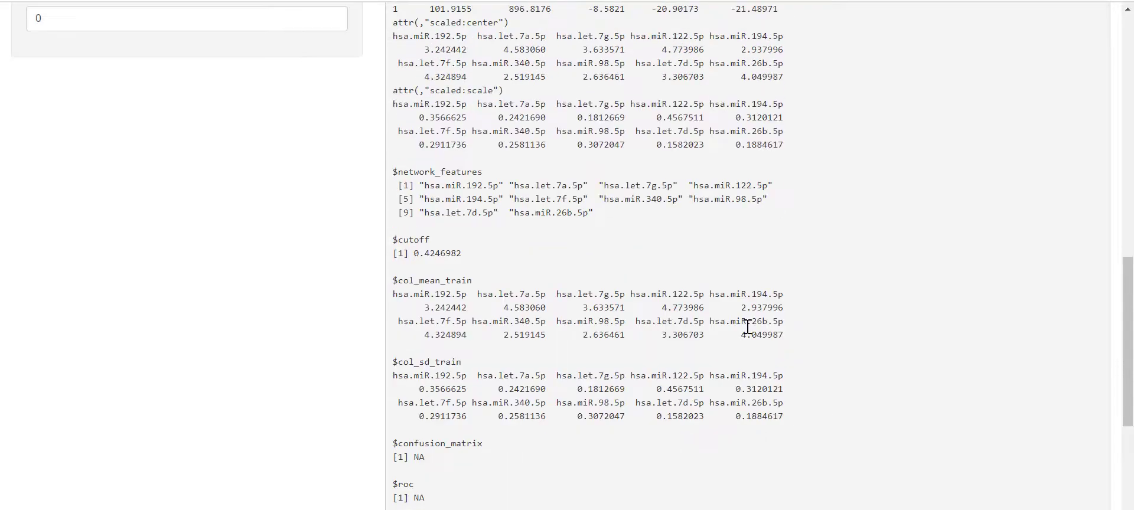
{"action": "left_click", "coordinate": [626, 77]}
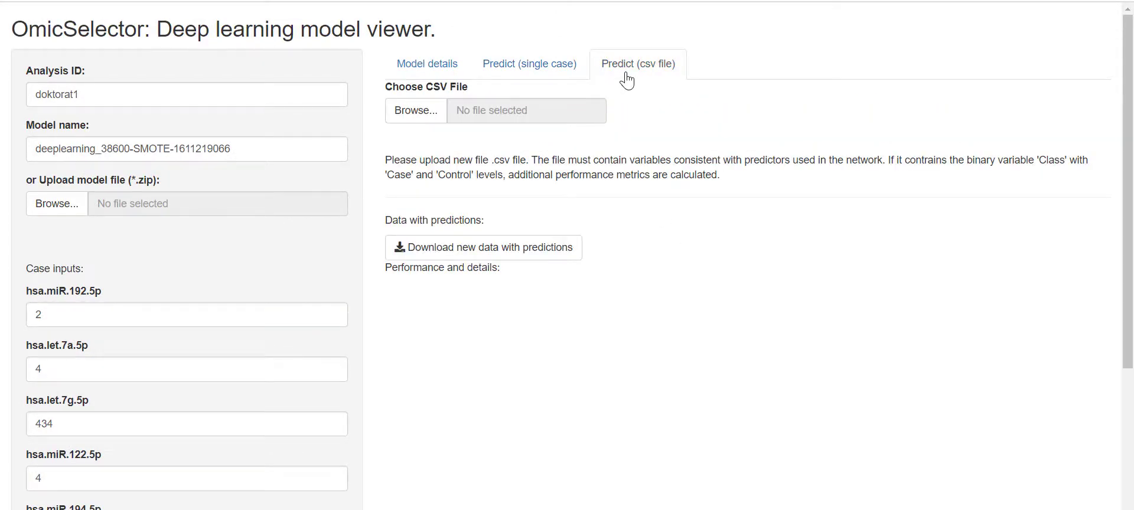
- Start choosing a CSV file with Browse under Choose CSV File
{"action": "left_click", "coordinate": [434, 111]}
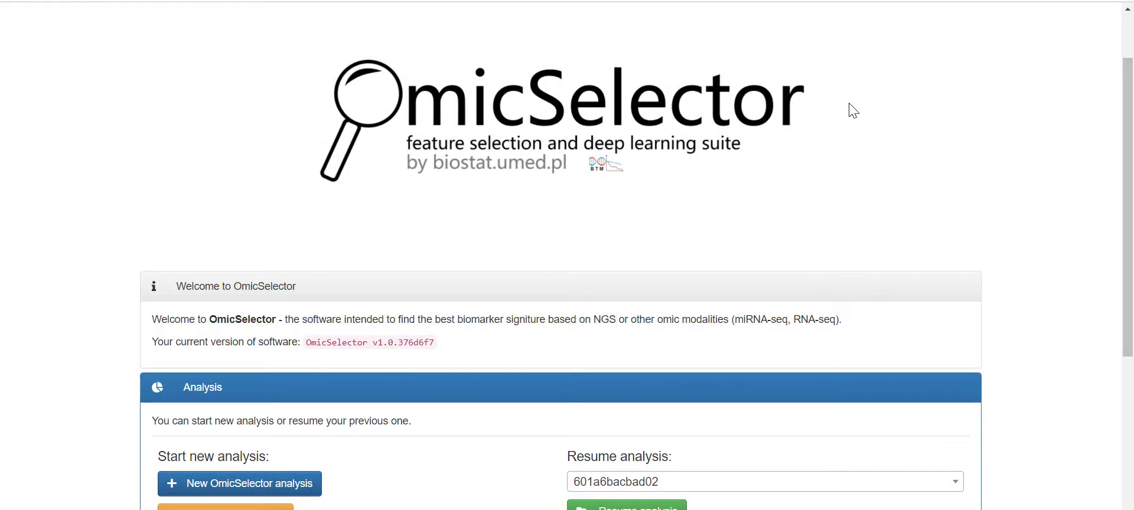
- Scroll the start page, noting software version v1.0.376d6f7 and the Analysis panel options
{"action": "scroll", "coordinate": [850, 110], "scroll_direction": "down", "scroll_amount": 1}
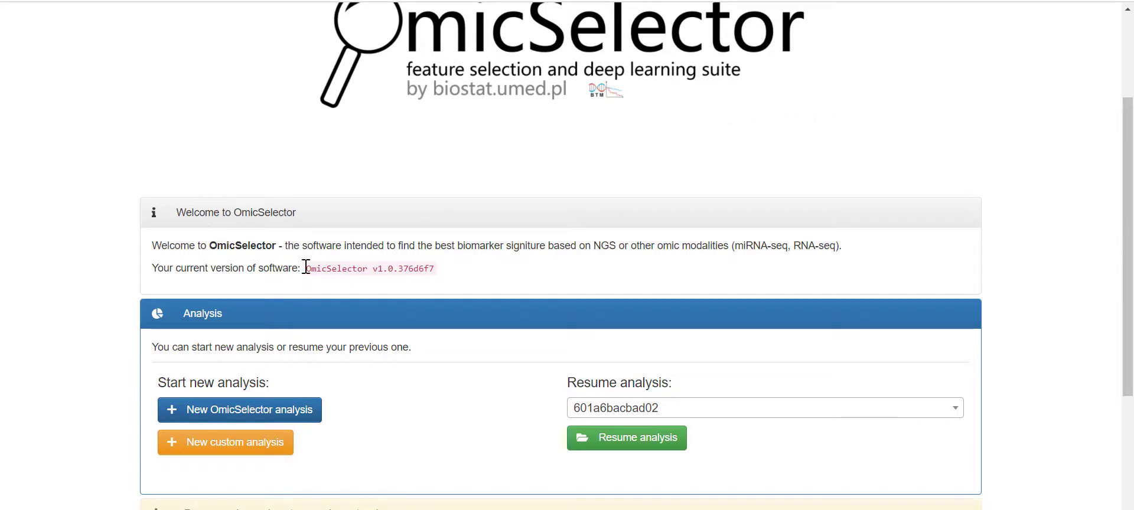
{"action": "left_click_drag", "start_coordinate": [306, 267], "coordinate": [434, 269]}
{"action": "left_click", "coordinate": [523, 250]}
{"action": "scroll", "coordinate": [509, 261], "scroll_direction": "down", "scroll_amount": 2}
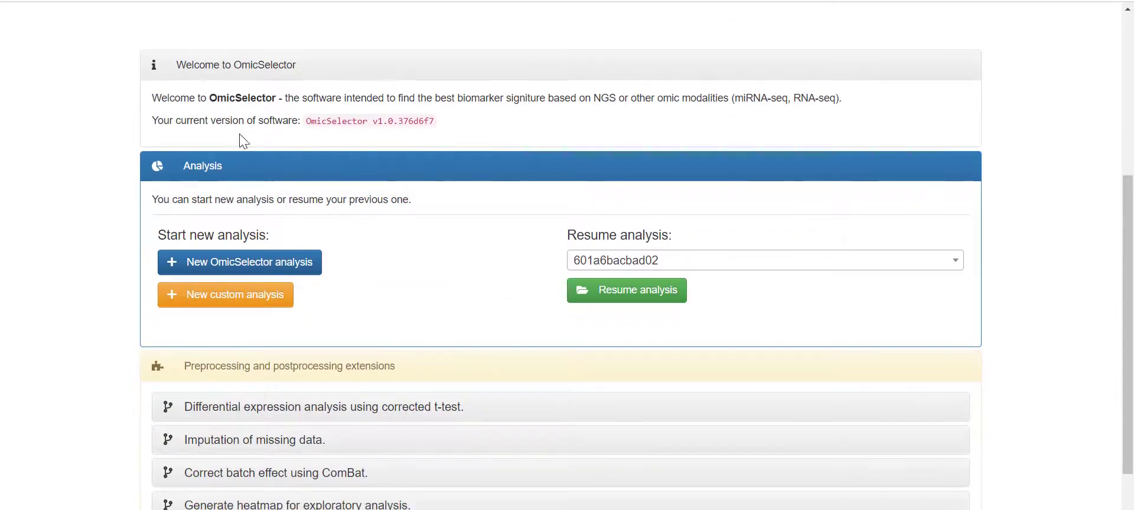
{"action": "scroll", "coordinate": [345, 288], "scroll_direction": "down", "scroll_amount": 1}
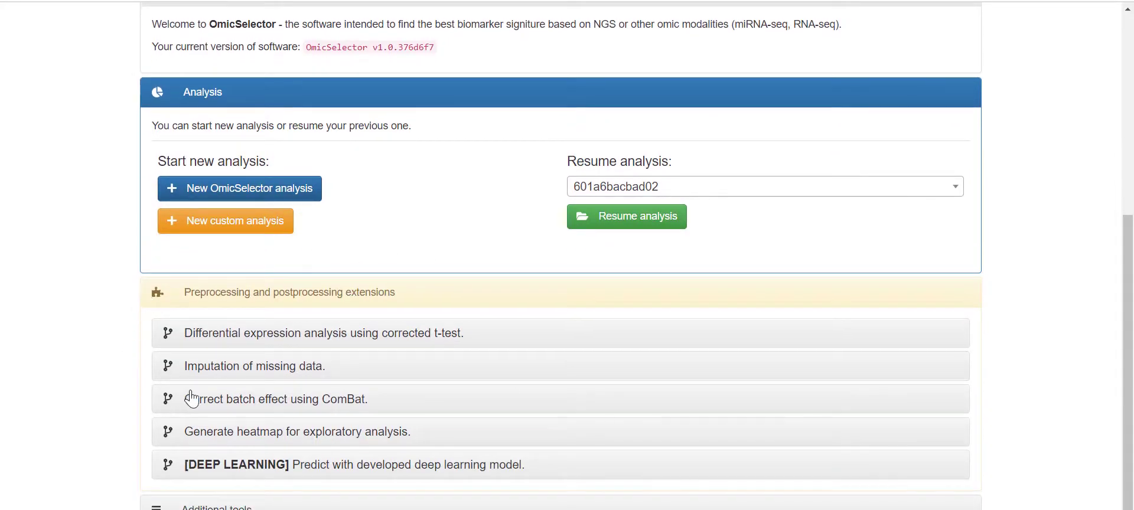
{"action": "scroll", "coordinate": [191, 398], "scroll_direction": "down", "scroll_amount": 1}
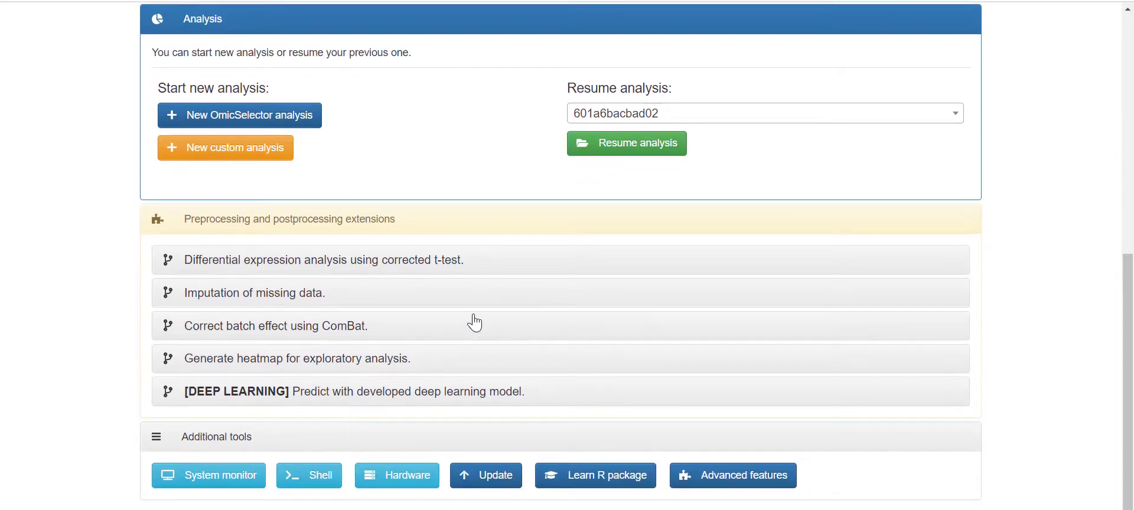
{"action": "scroll", "coordinate": [472, 319], "scroll_direction": "up", "scroll_amount": 2}
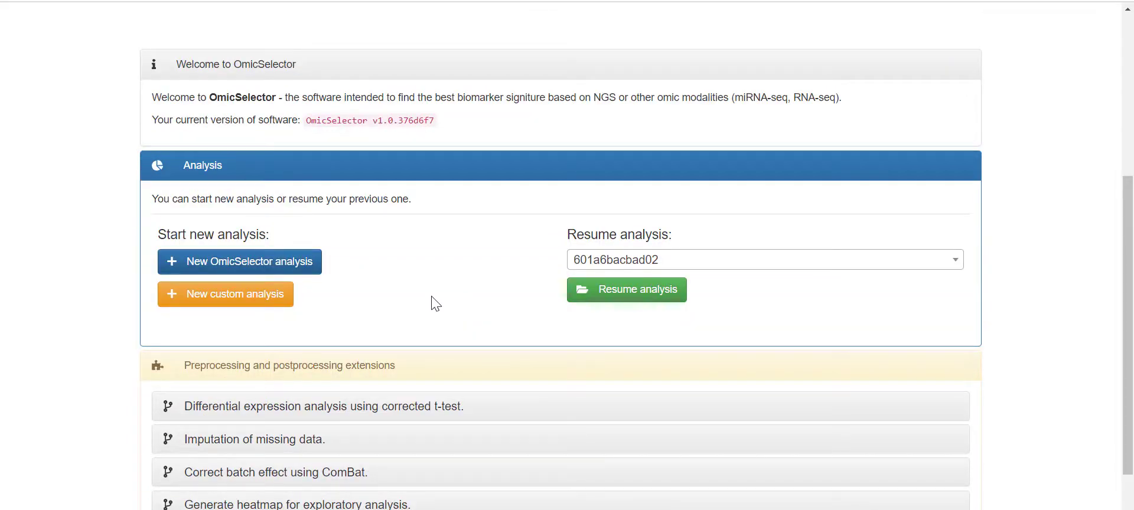
{"action": "scroll", "coordinate": [420, 264], "scroll_direction": "up", "scroll_amount": 3}
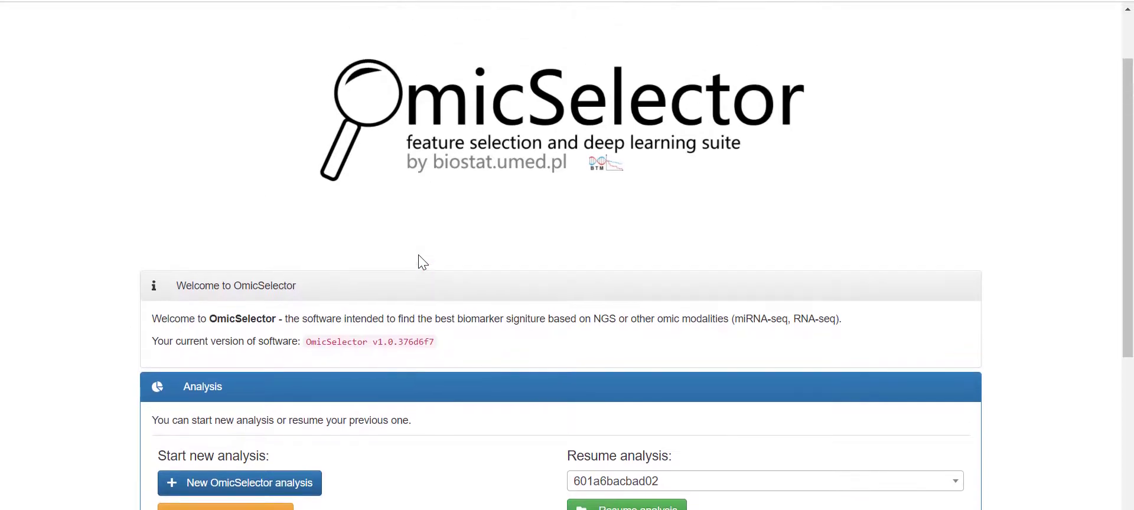
{"action": "scroll", "coordinate": [420, 263], "scroll_direction": "down", "scroll_amount": 1}
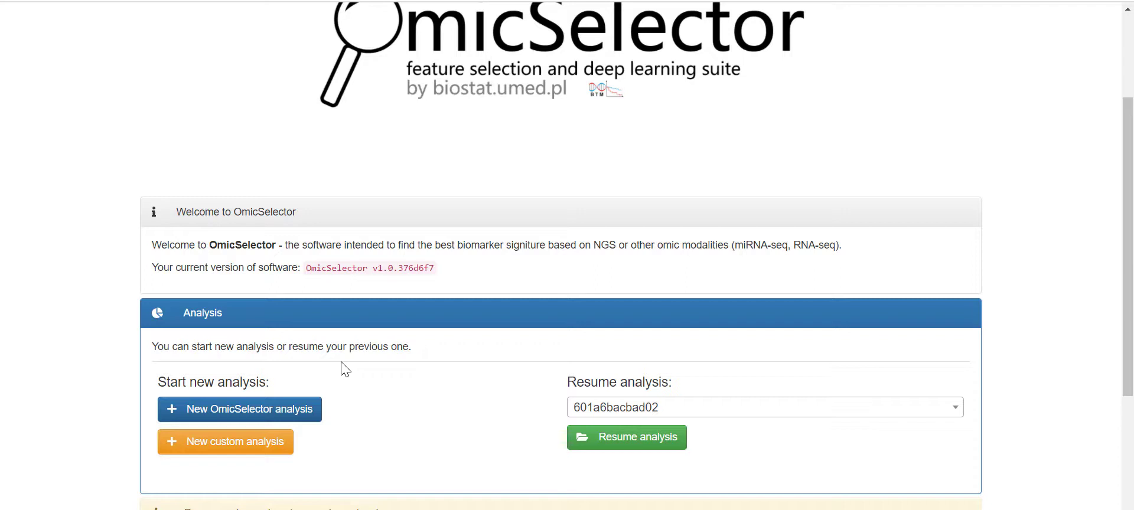
{"action": "scroll", "coordinate": [381, 353], "scroll_direction": "down", "scroll_amount": 1}
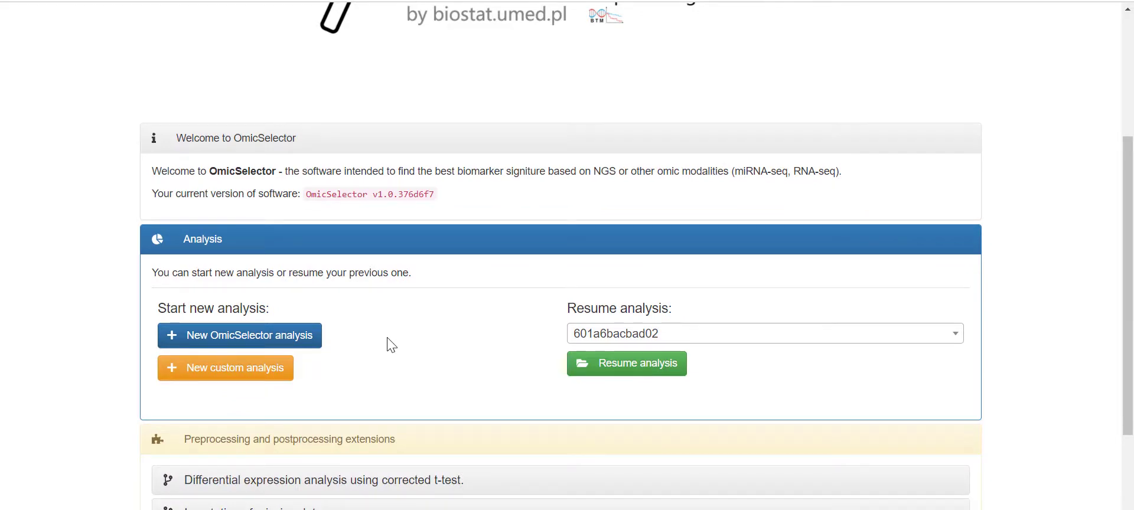
{"action": "scroll", "coordinate": [391, 345], "scroll_direction": "up", "scroll_amount": 2}
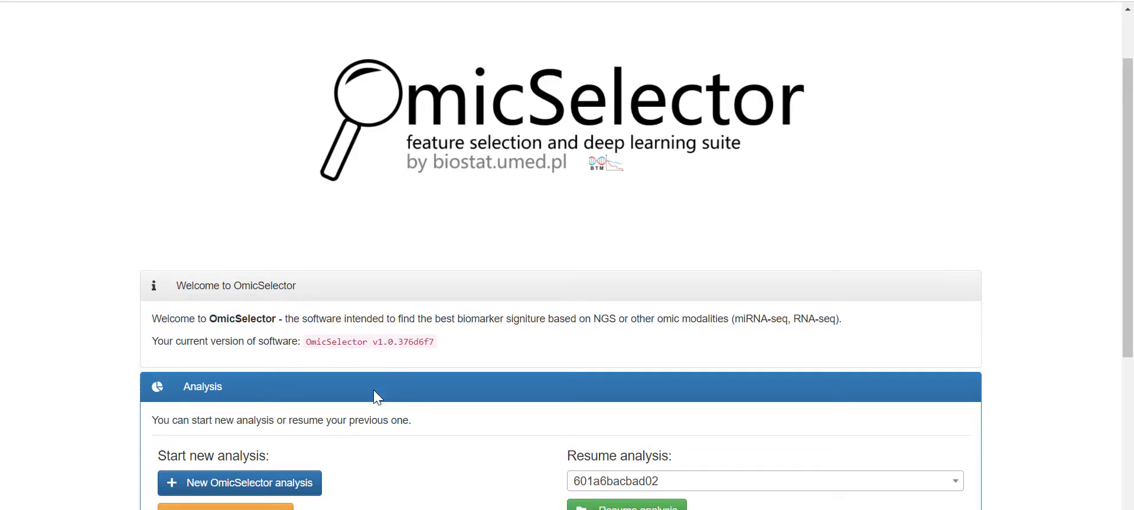
- Start a new OmicSelector analysis and open the exemplary Elias2017.csv link in a new tab
{"action": "left_click", "coordinate": [278, 487]}
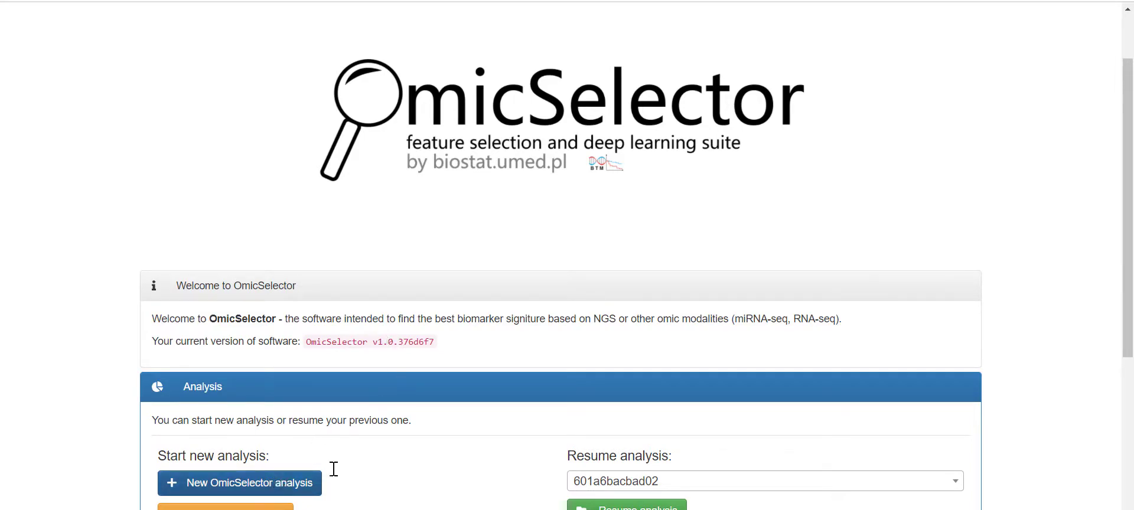
{"action": "scroll", "coordinate": [404, 442], "scroll_direction": "down", "scroll_amount": 1}
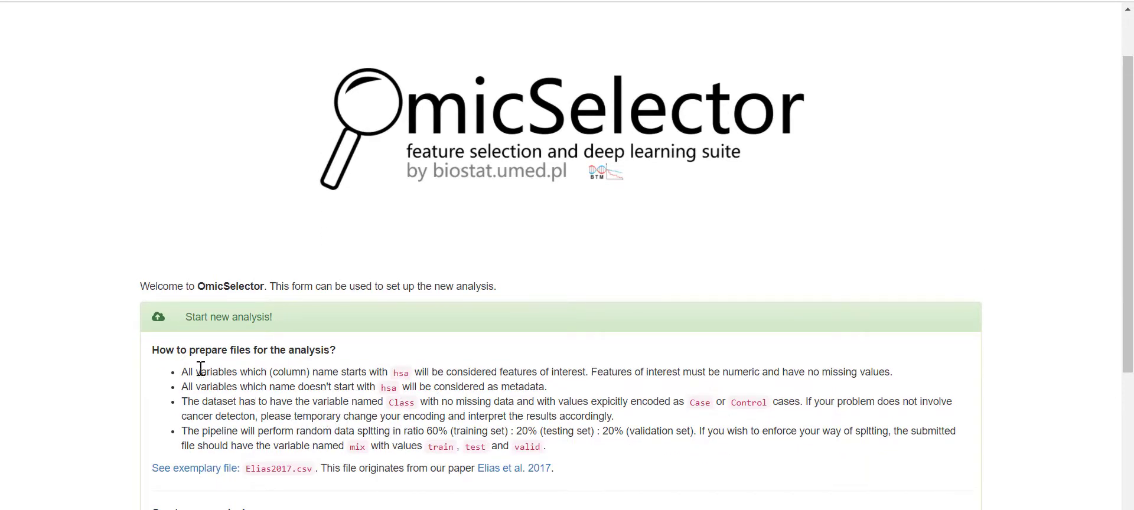
{"action": "right_click", "coordinate": [291, 475]}
{"action": "left_click", "coordinate": [332, 312]}
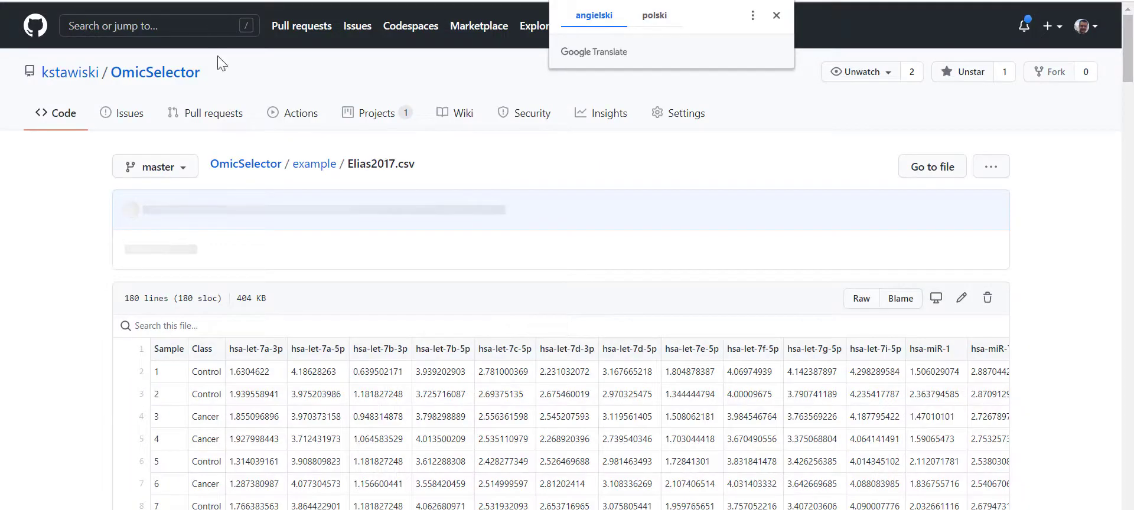
{"action": "scroll", "coordinate": [253, 165], "scroll_direction": "down", "scroll_amount": 1}
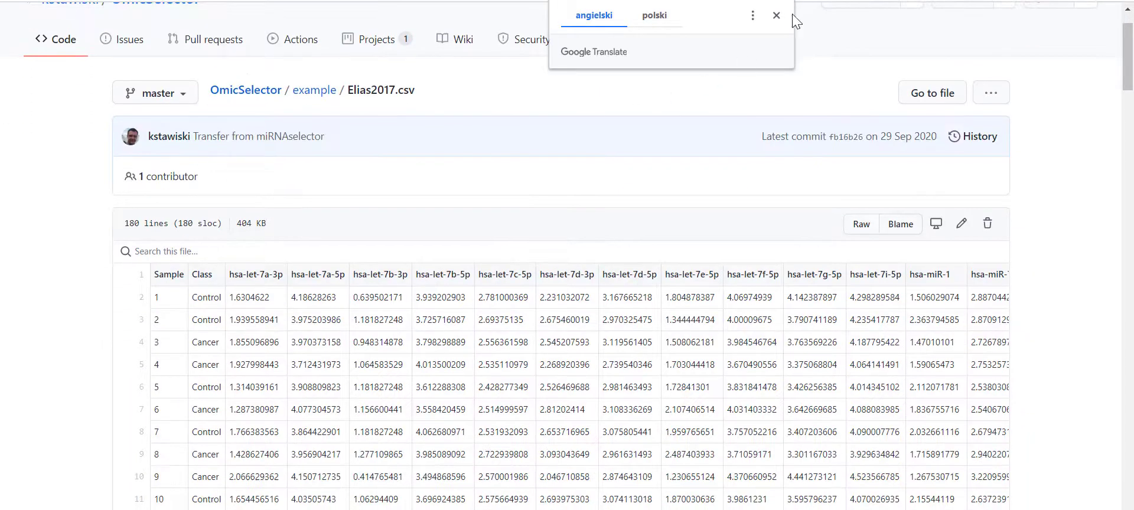
- Dismiss the translation popup and check the hsa prefixes of the let-7 miRNA columns in Elias2017.csv
{"action": "left_click", "coordinate": [778, 16]}
{"action": "scroll", "coordinate": [269, 122], "scroll_direction": "down", "scroll_amount": 1}
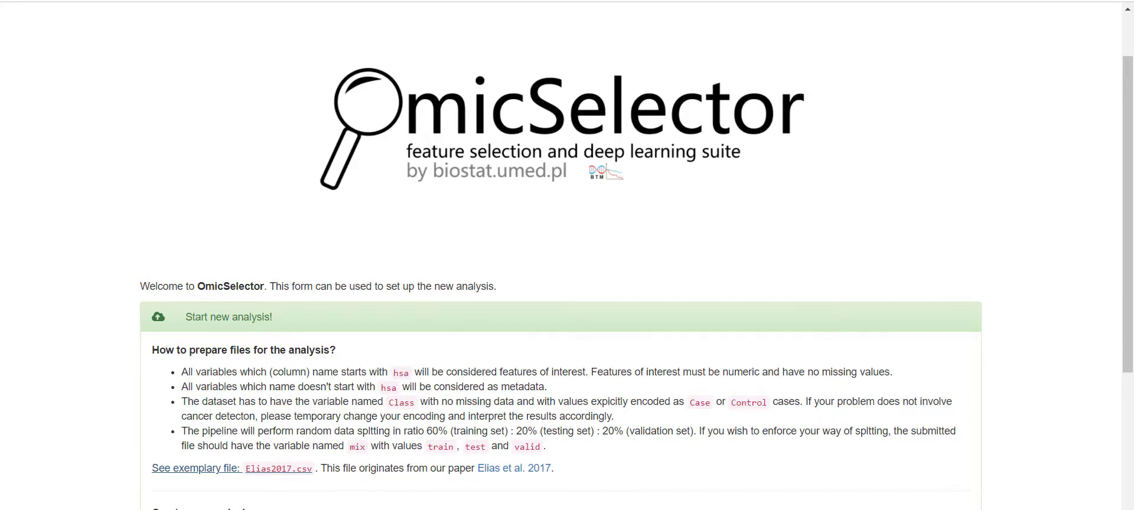
{"action": "left_click", "coordinate": [236, 0]}
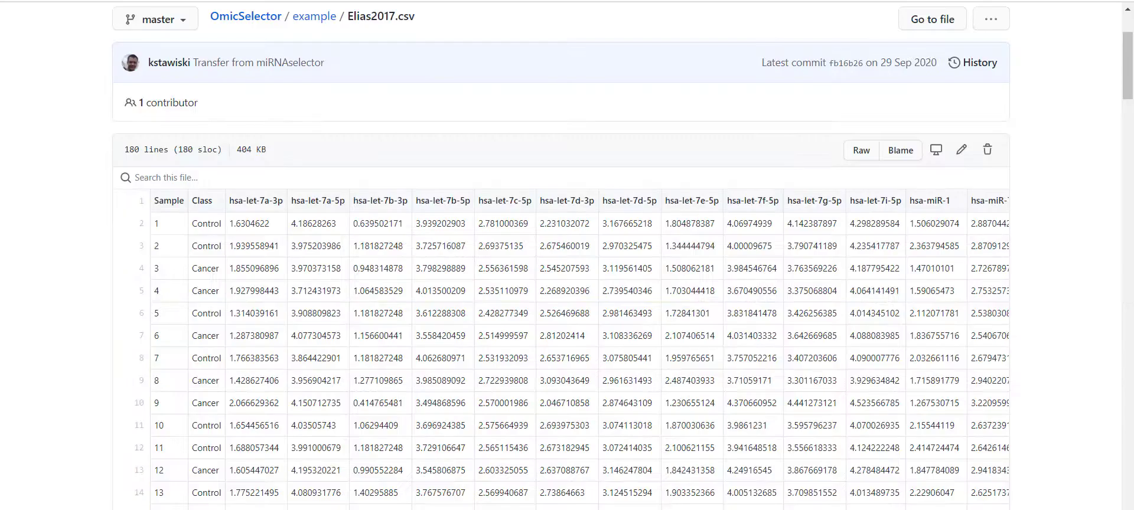
{"action": "double_click", "coordinate": [235, 201]}
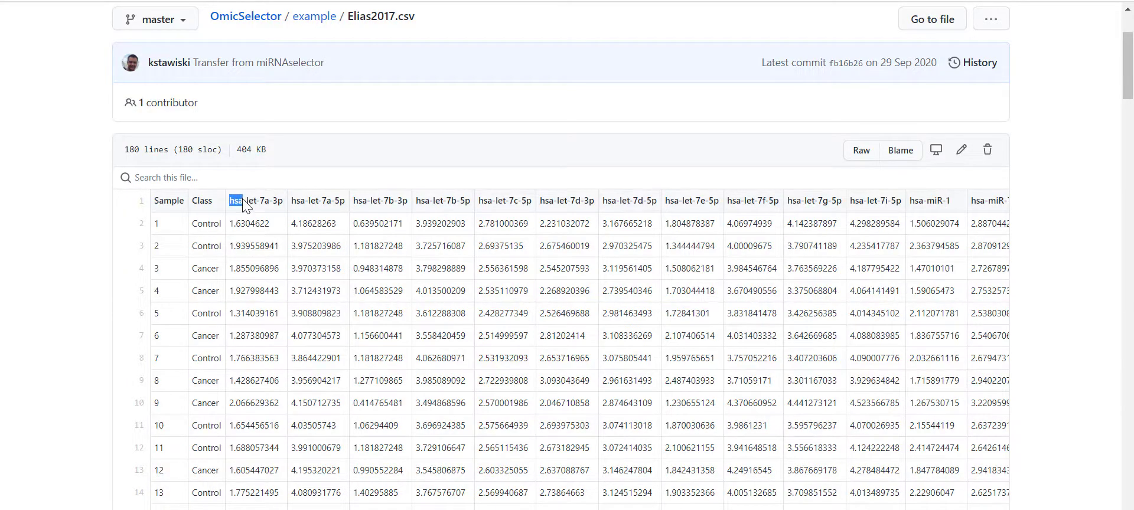
{"action": "double_click", "coordinate": [297, 202]}
{"action": "double_click", "coordinate": [365, 202]}
{"action": "double_click", "coordinate": [423, 201]}
{"action": "left_click", "coordinate": [172, 1]}
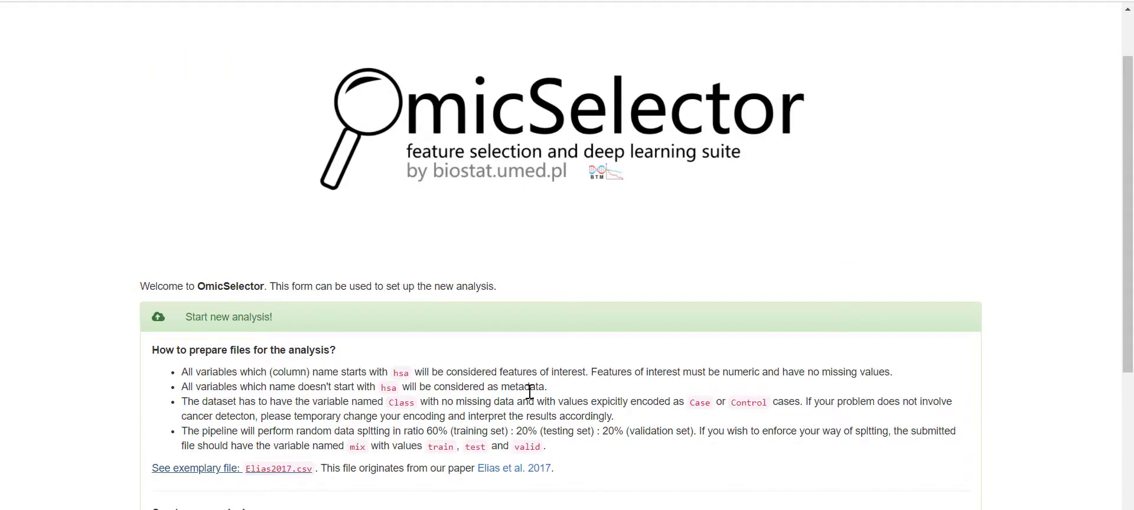
- Inspect the Sample column header in Elias2017.csv against the new-analysis form
{"action": "left_click", "coordinate": [272, 0]}
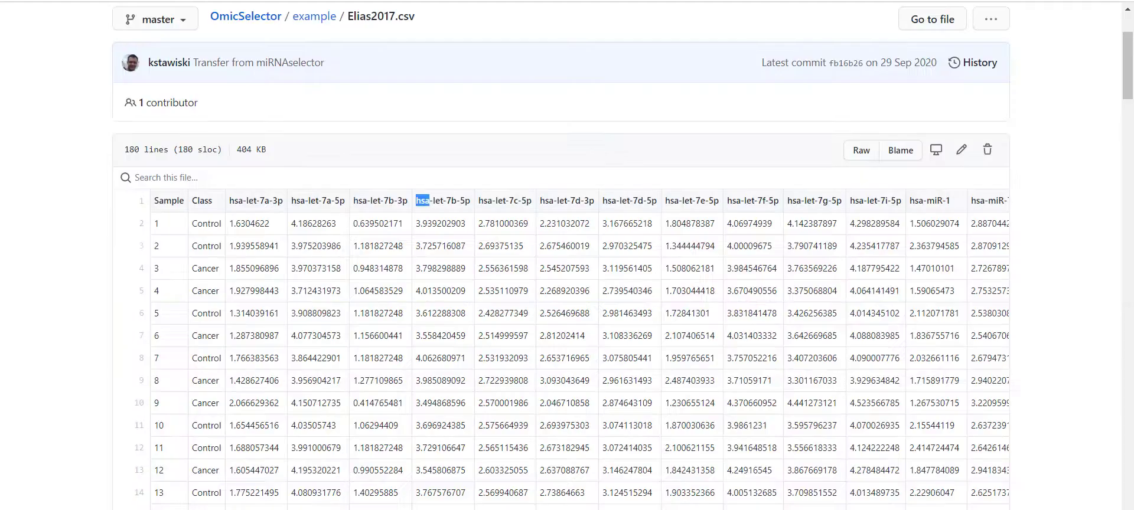
{"action": "double_click", "coordinate": [168, 201]}
{"action": "left_click_drag", "start_coordinate": [192, 201], "coordinate": [211, 201]}
{"action": "scroll", "coordinate": [402, 274], "scroll_direction": "down", "scroll_amount": 1}
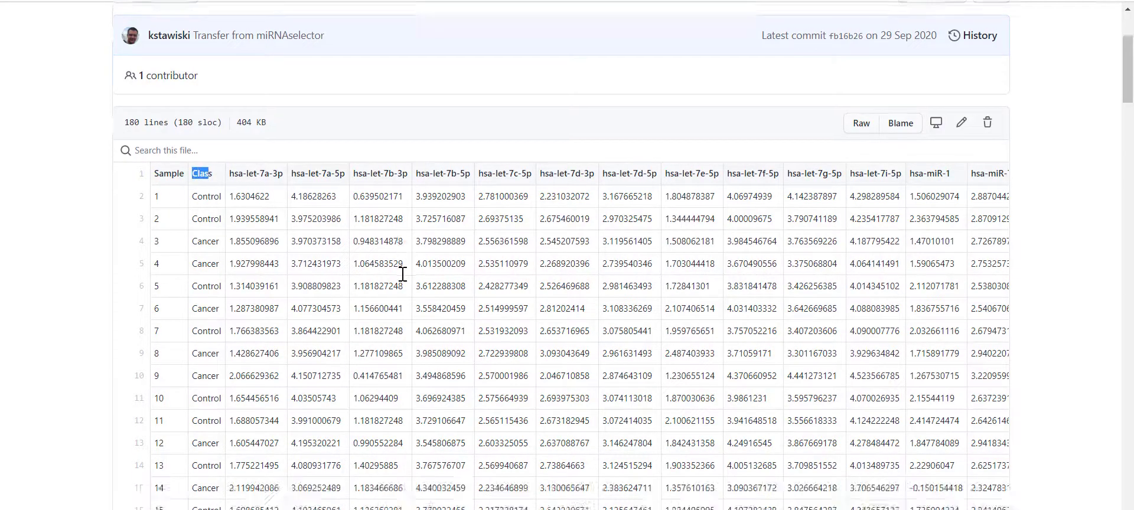
{"action": "scroll", "coordinate": [402, 274], "scroll_direction": "up", "scroll_amount": 1}
{"action": "left_click", "coordinate": [94, 1]}
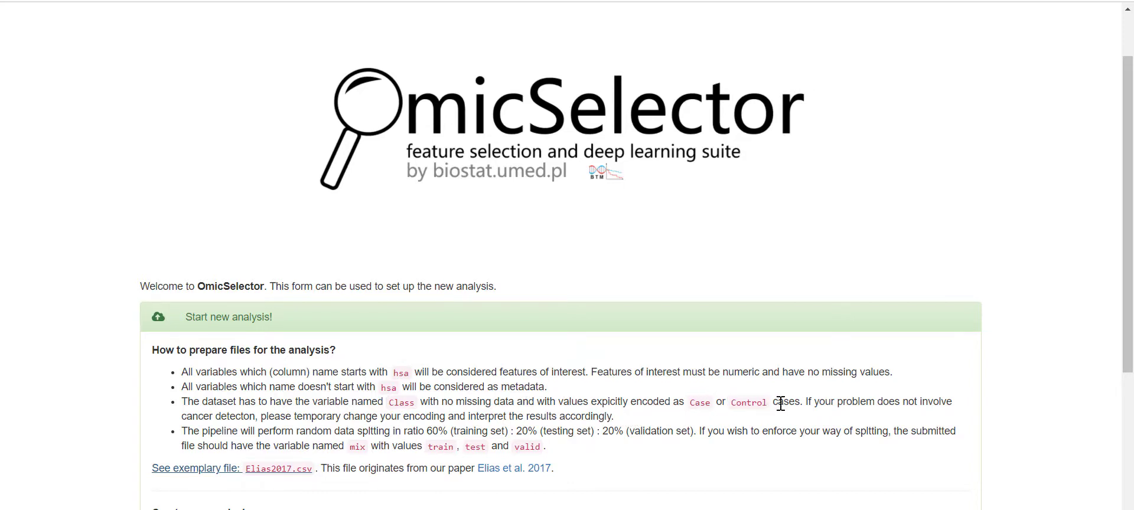
{"action": "scroll", "coordinate": [786, 405], "scroll_direction": "down", "scroll_amount": 1}
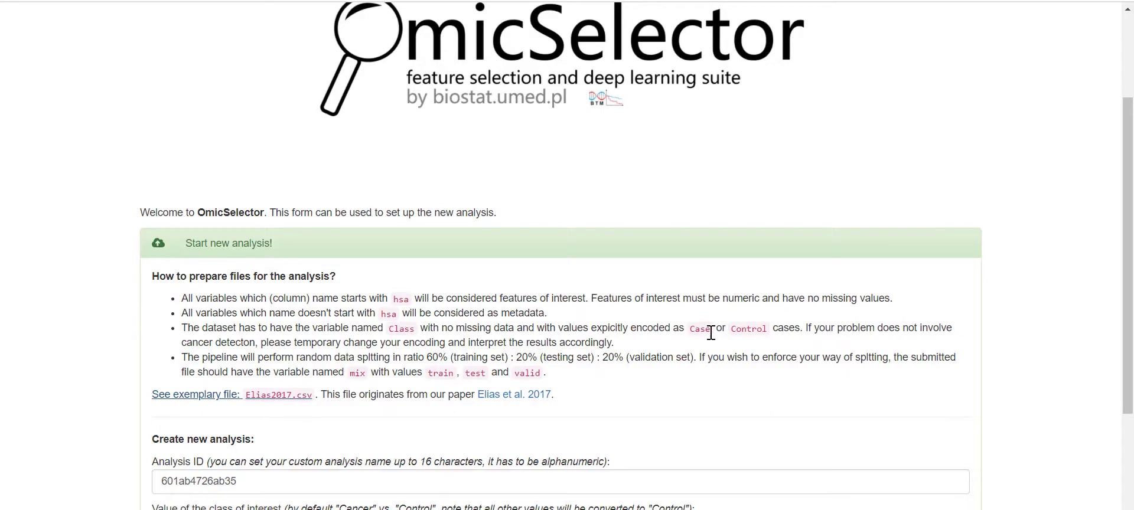
- Compare the class-of-interest description with the Cancer value in the CSV's Class column
{"action": "left_click", "coordinate": [230, 1]}
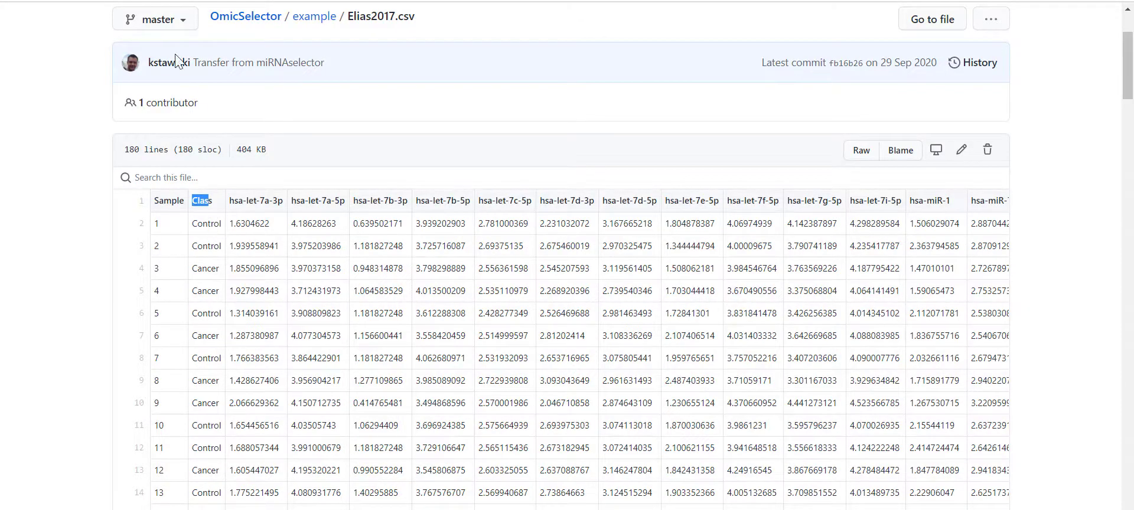
{"action": "left_click", "coordinate": [177, 0]}
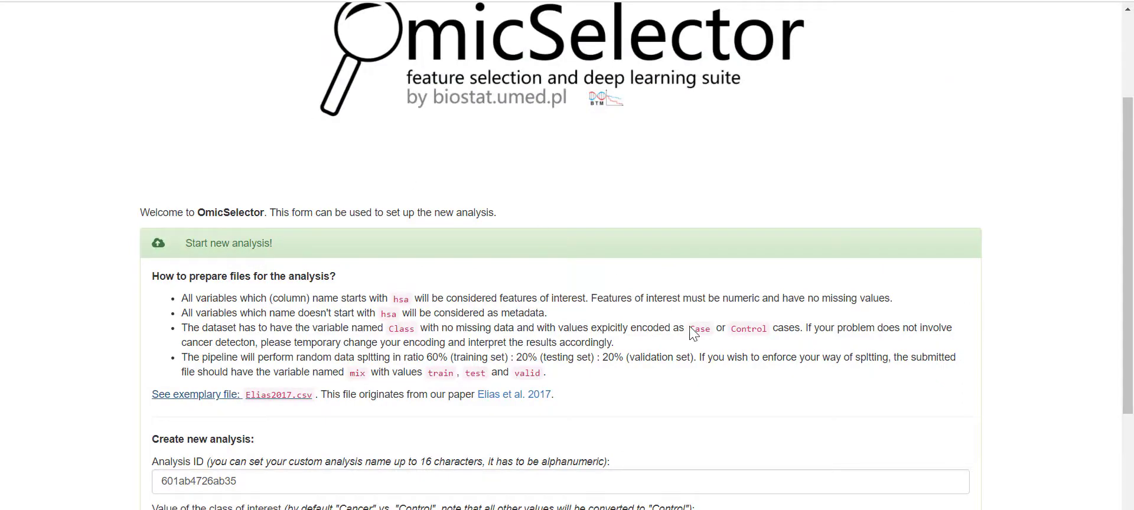
{"action": "scroll", "coordinate": [265, 438], "scroll_direction": "down", "scroll_amount": 1}
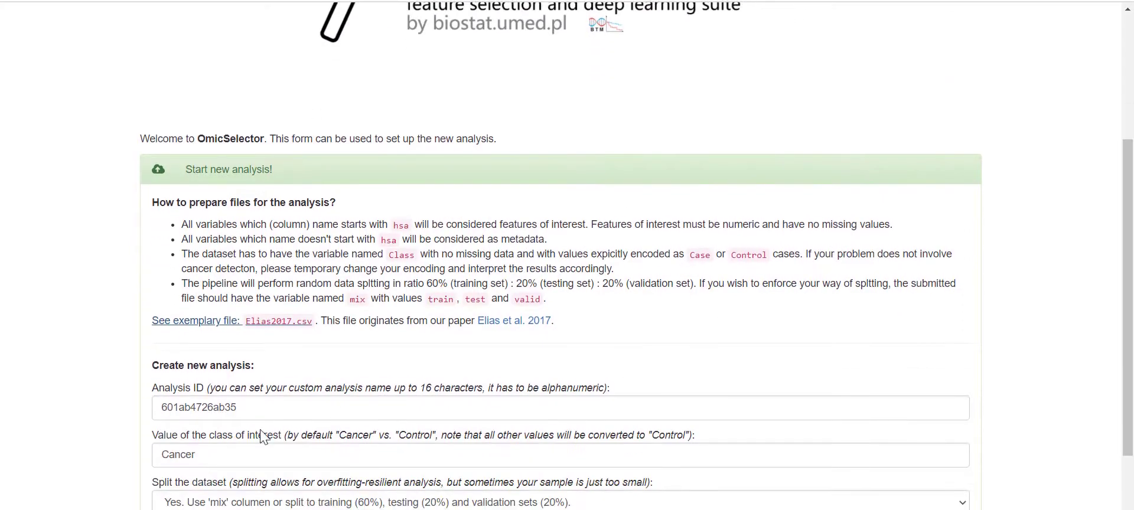
{"action": "left_click_drag", "start_coordinate": [157, 435], "coordinate": [425, 440]}
{"action": "left_click", "coordinate": [425, 440]}
{"action": "left_click", "coordinate": [283, 1]}
{"action": "left_click_drag", "start_coordinate": [191, 267], "coordinate": [222, 267]}
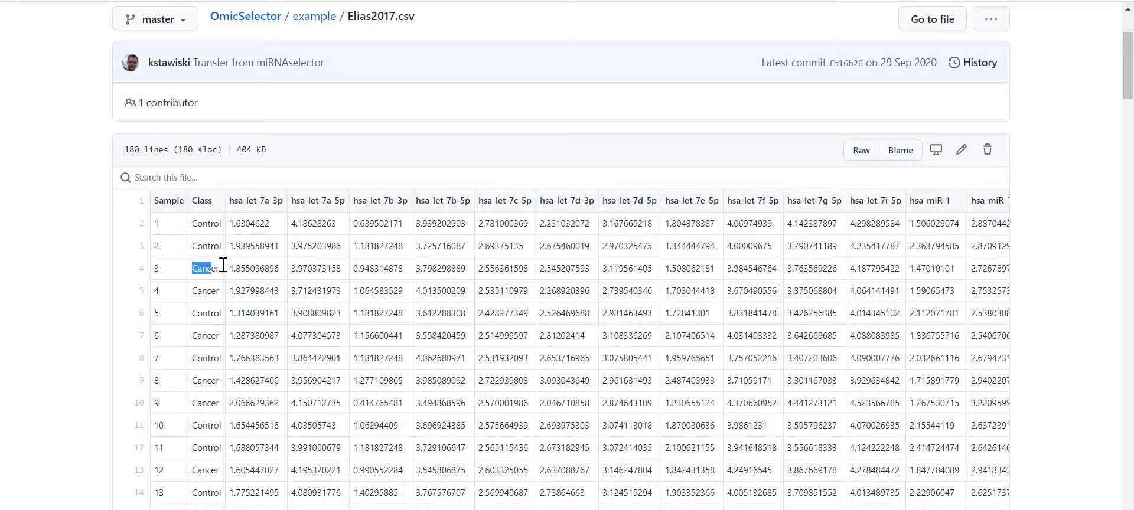
{"action": "left_click", "coordinate": [197, 293]}
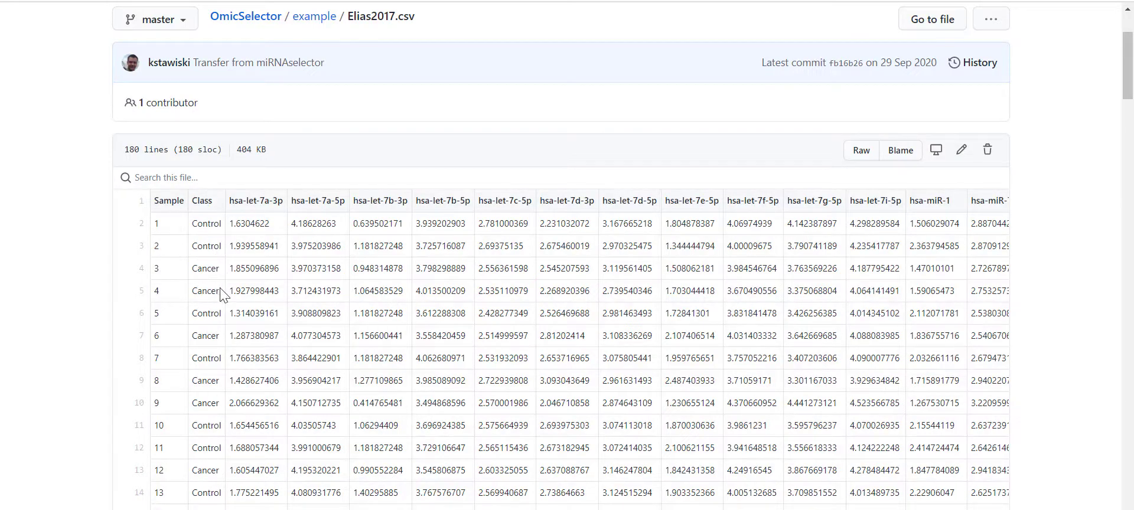
{"action": "left_click", "coordinate": [112, 1]}
- Highlight the instruction terms Case, mix, train and valid in the data-splitting notes
{"action": "scroll", "coordinate": [499, 273], "scroll_direction": "down", "scroll_amount": 1}
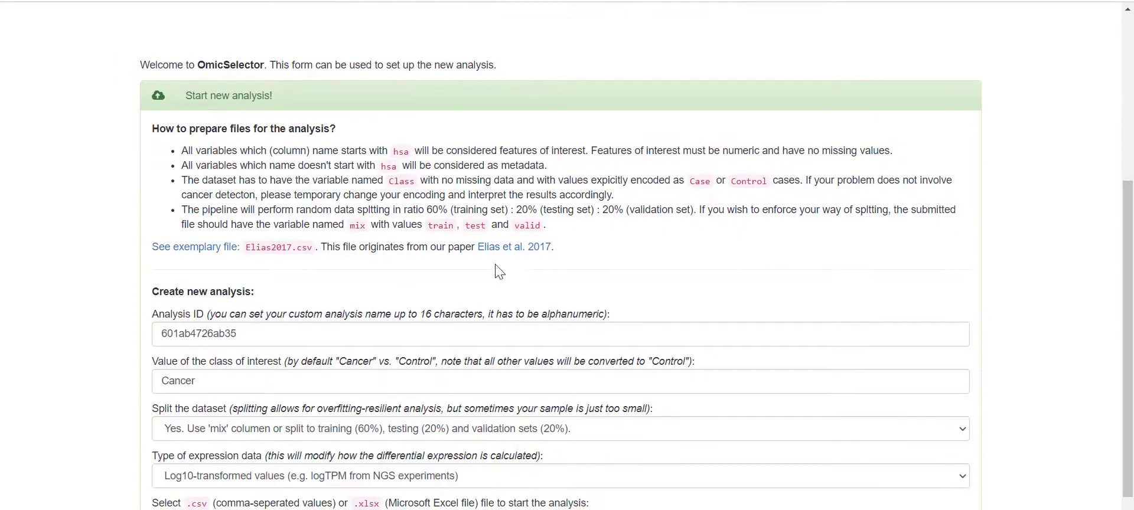
{"action": "left_click_drag", "start_coordinate": [694, 184], "coordinate": [706, 201]}
{"action": "left_click", "coordinate": [707, 201]}
{"action": "left_click_drag", "start_coordinate": [843, 212], "coordinate": [908, 212]}
{"action": "left_click", "coordinate": [858, 221]}
{"action": "double_click", "coordinate": [357, 225]}
{"action": "left_click_drag", "start_coordinate": [430, 227], "coordinate": [442, 227]}
{"action": "left_click", "coordinate": [485, 226]}
{"action": "left_click_drag", "start_coordinate": [519, 226], "coordinate": [535, 230]}
{"action": "left_click", "coordinate": [588, 245]}
- Set the dataset split to 'No. Oversample training set to create testing and validation sets'
{"action": "left_click", "coordinate": [379, 431]}
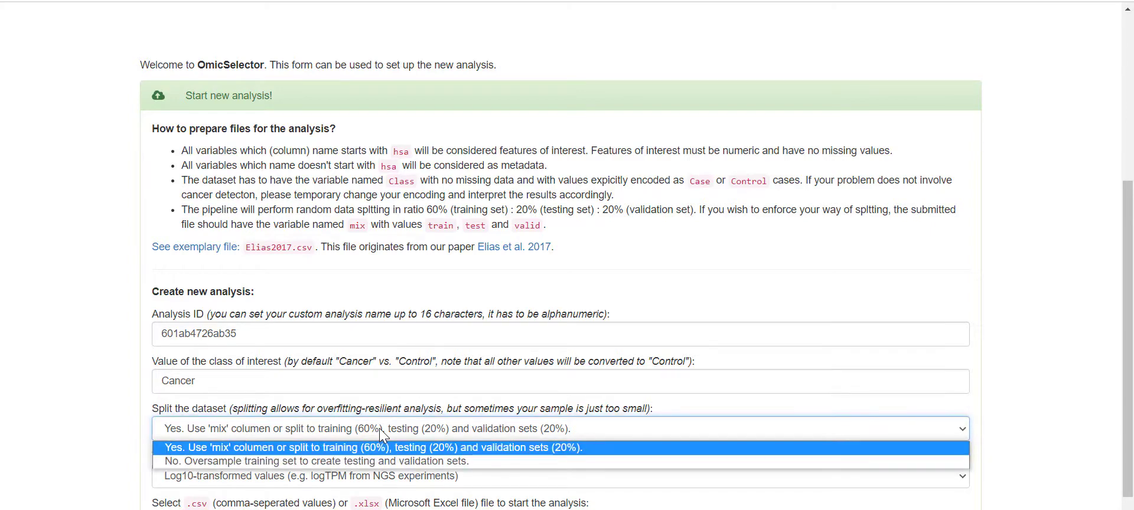
{"action": "left_click", "coordinate": [295, 461]}
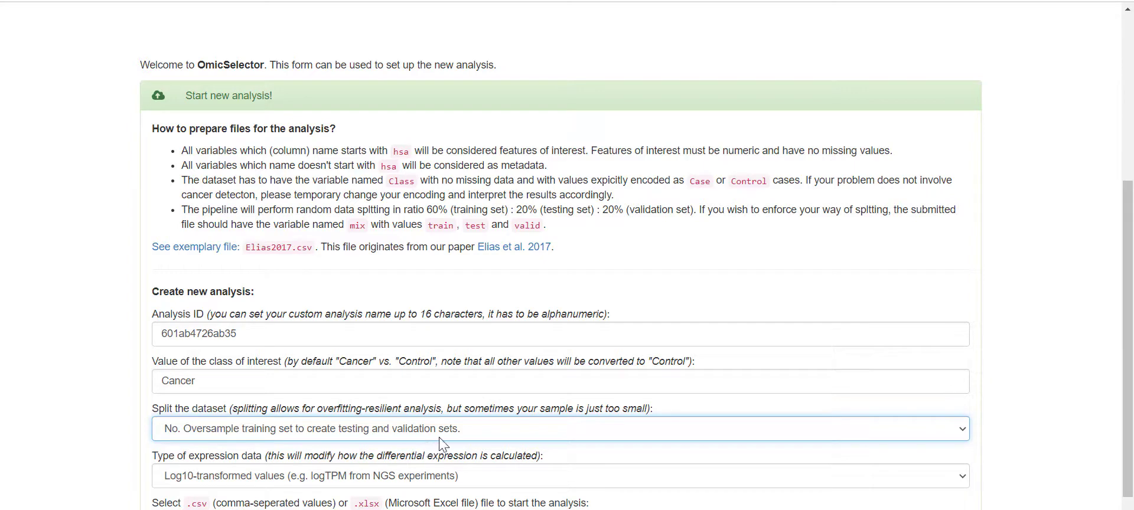
{"action": "left_click_drag", "start_coordinate": [270, 332], "coordinate": [120, 339]}
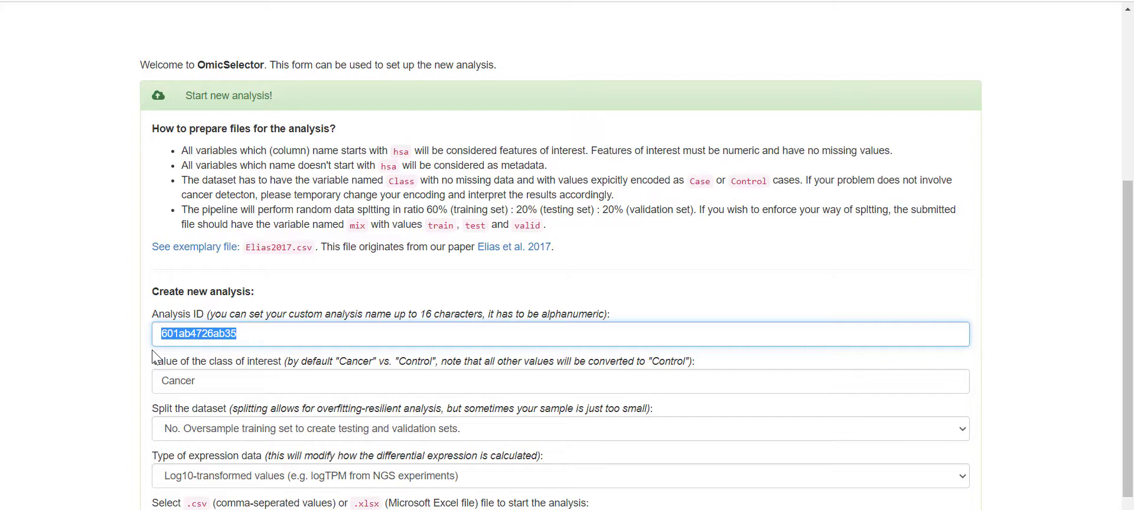
- Name the analysis 'test' and keep expression data Log10-transformed after briefly trying crude deltaCt
{"action": "type", "text": "test"}
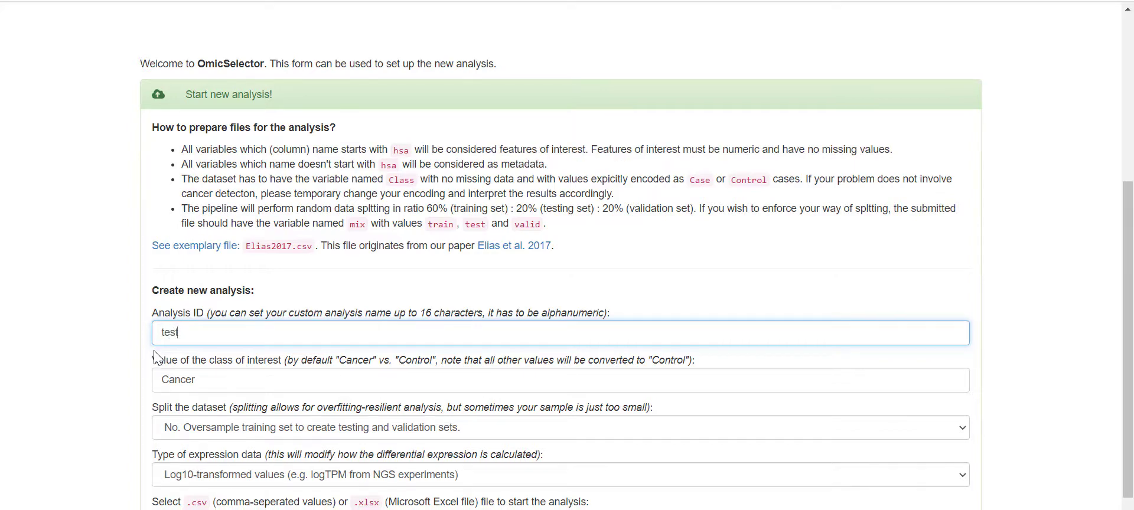
{"action": "scroll", "coordinate": [235, 405], "scroll_direction": "down", "scroll_amount": 2}
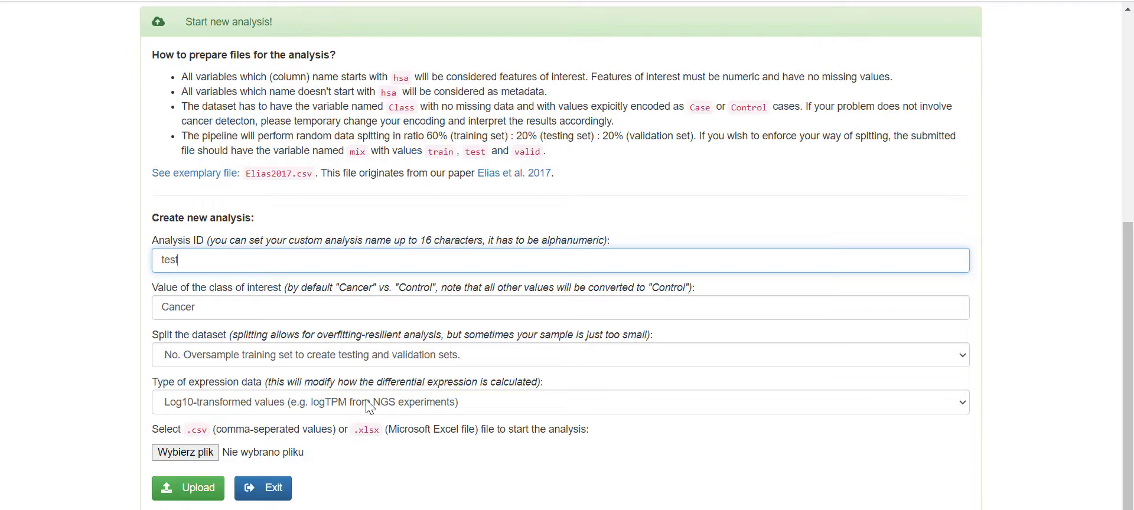
{"action": "left_click", "coordinate": [385, 402]}
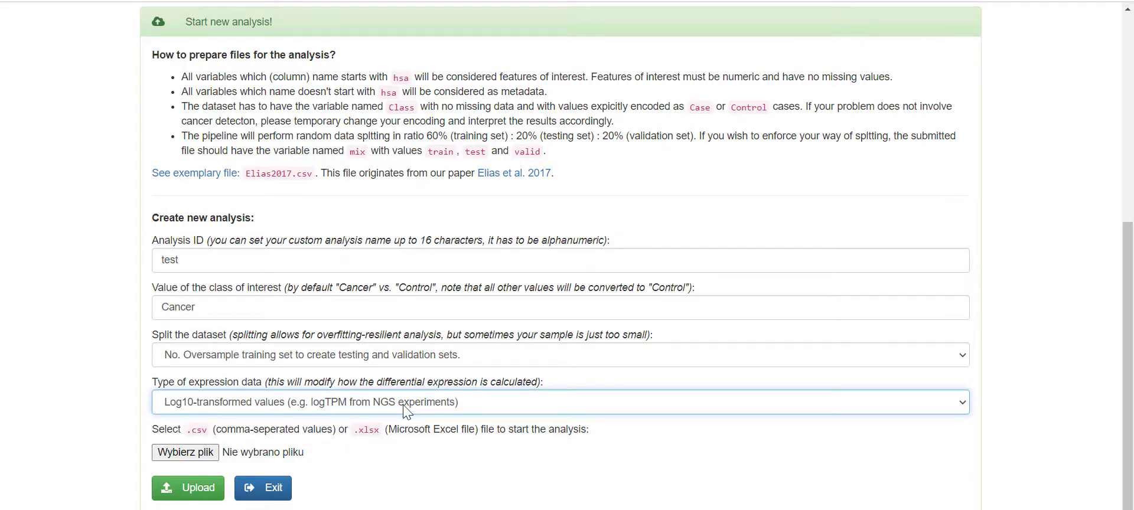
{"action": "left_click", "coordinate": [459, 410]}
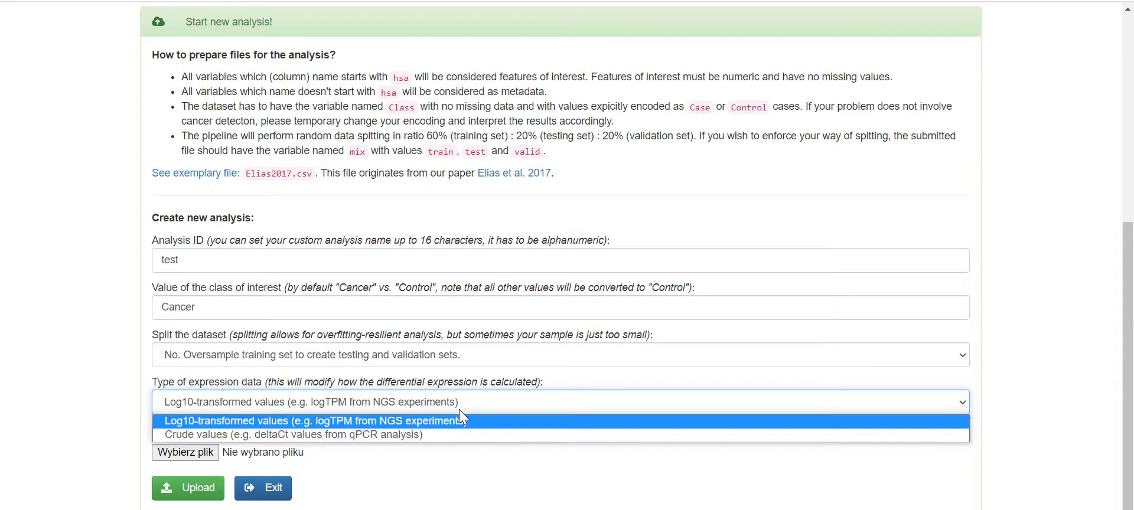
{"action": "left_click", "coordinate": [385, 432]}
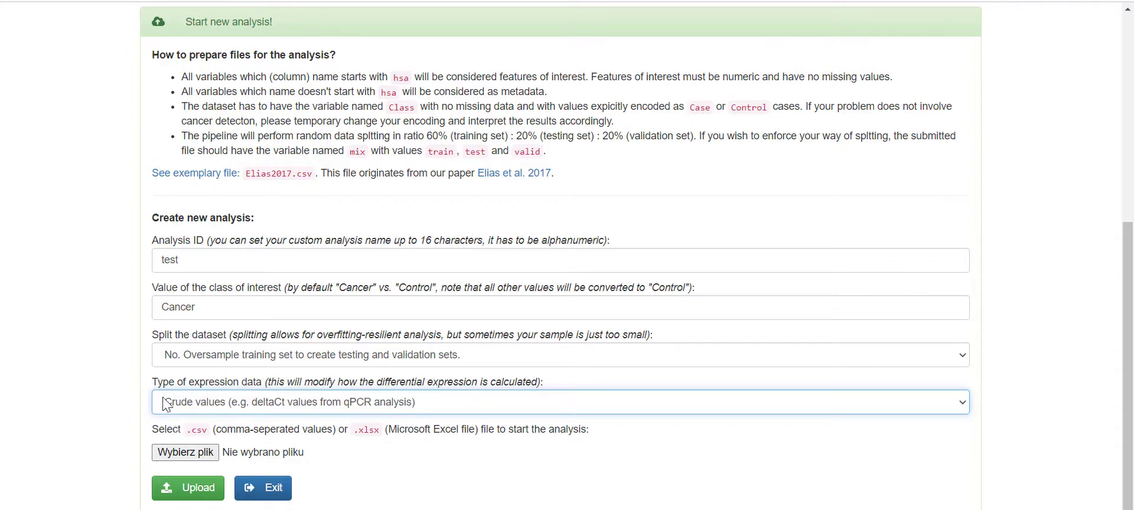
{"action": "left_click", "coordinate": [267, 407]}
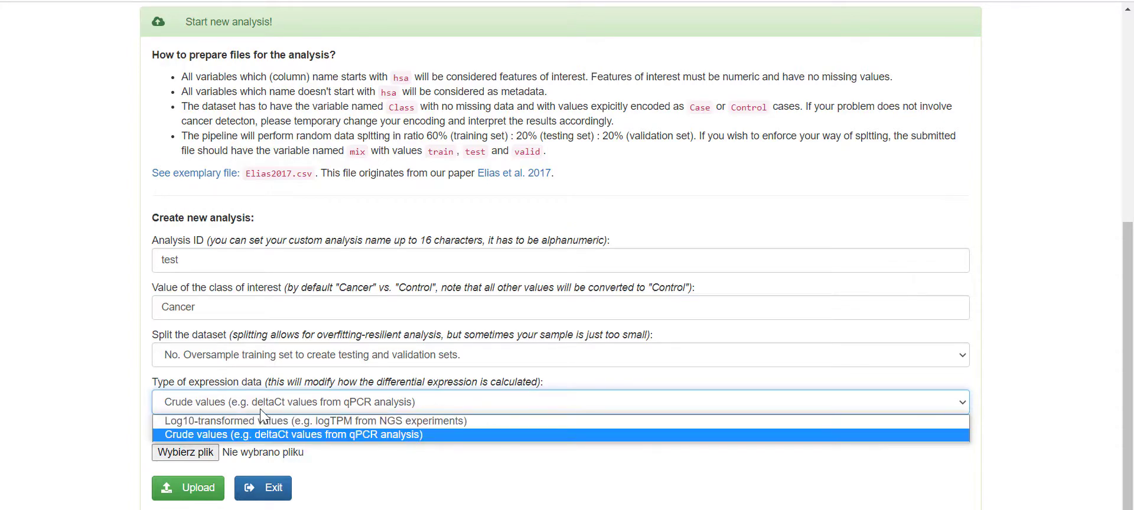
{"action": "left_click", "coordinate": [264, 420]}
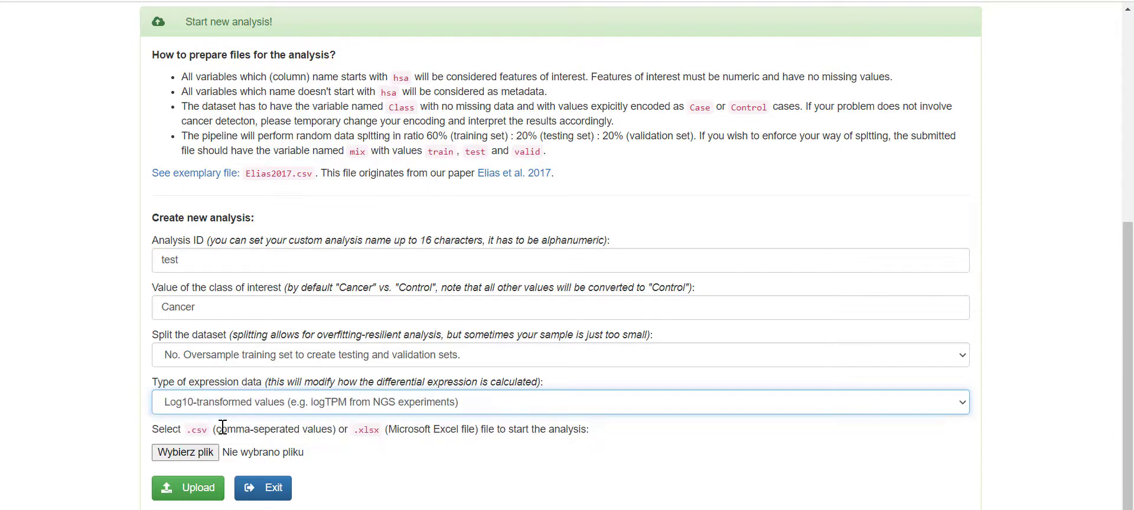
- Pick Elias2017.csv from the Downloads folder as the data file and upload it
{"action": "left_click", "coordinate": [212, 457]}
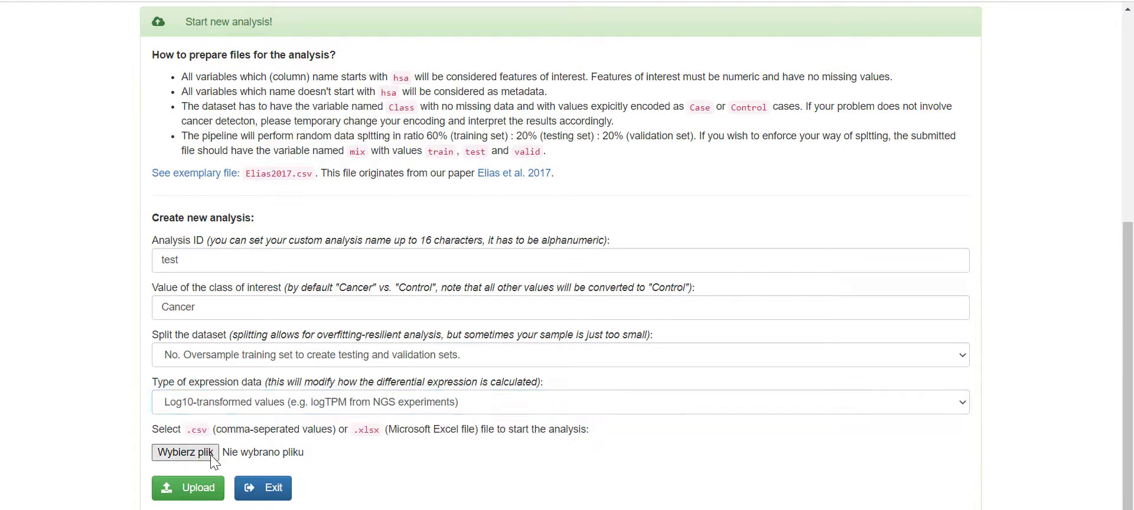
{"action": "left_click_drag", "start_coordinate": [138, 0], "coordinate": [206, 25]}
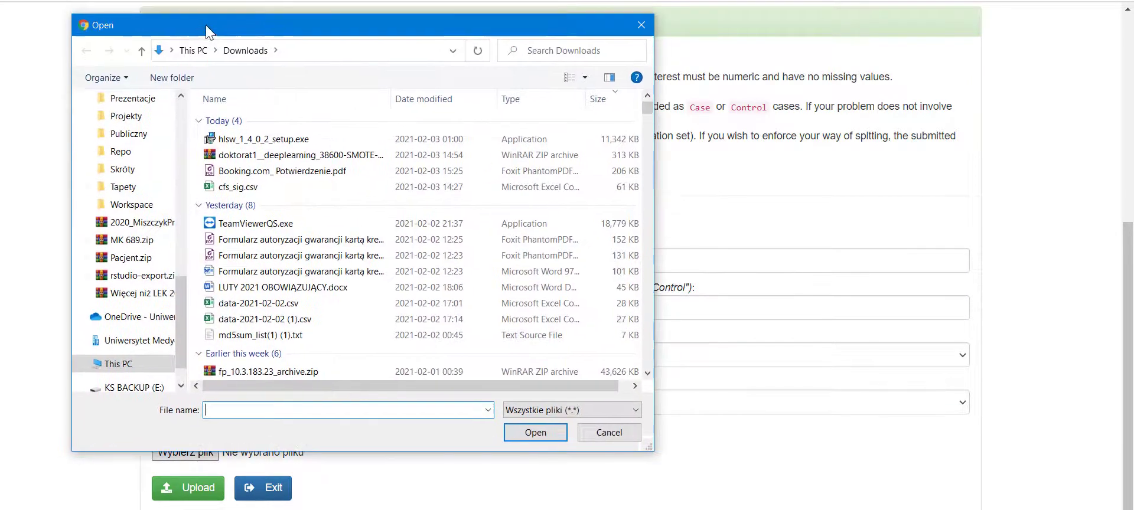
{"action": "scroll", "coordinate": [164, 190], "scroll_direction": "up", "scroll_amount": 10}
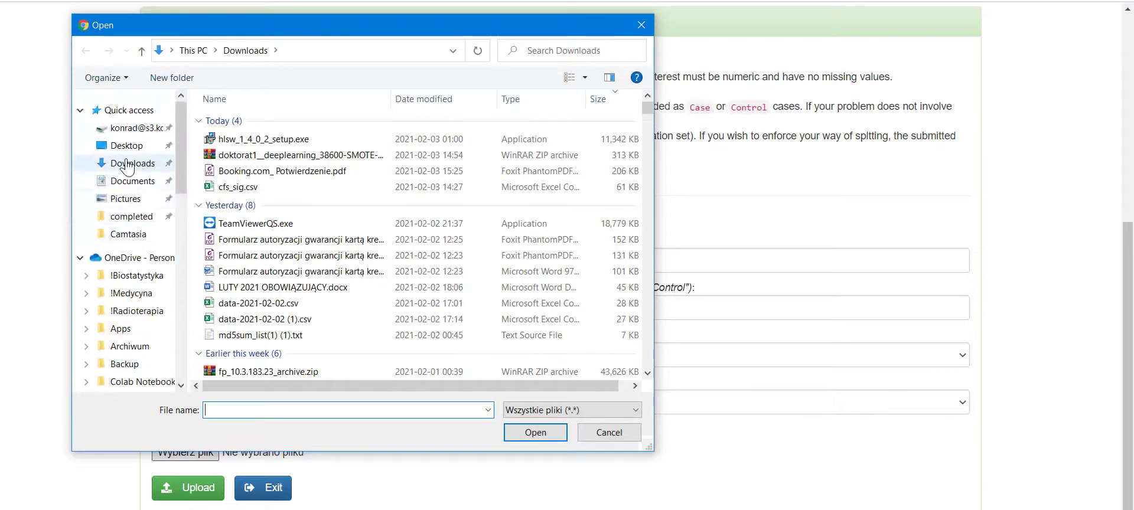
{"action": "left_click", "coordinate": [128, 166]}
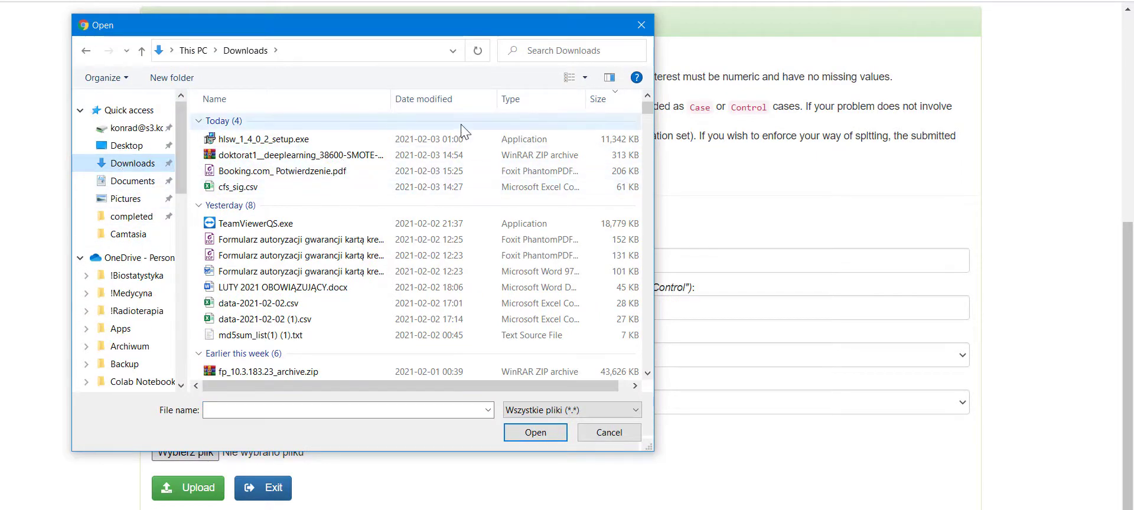
{"action": "left_click", "coordinate": [442, 98]}
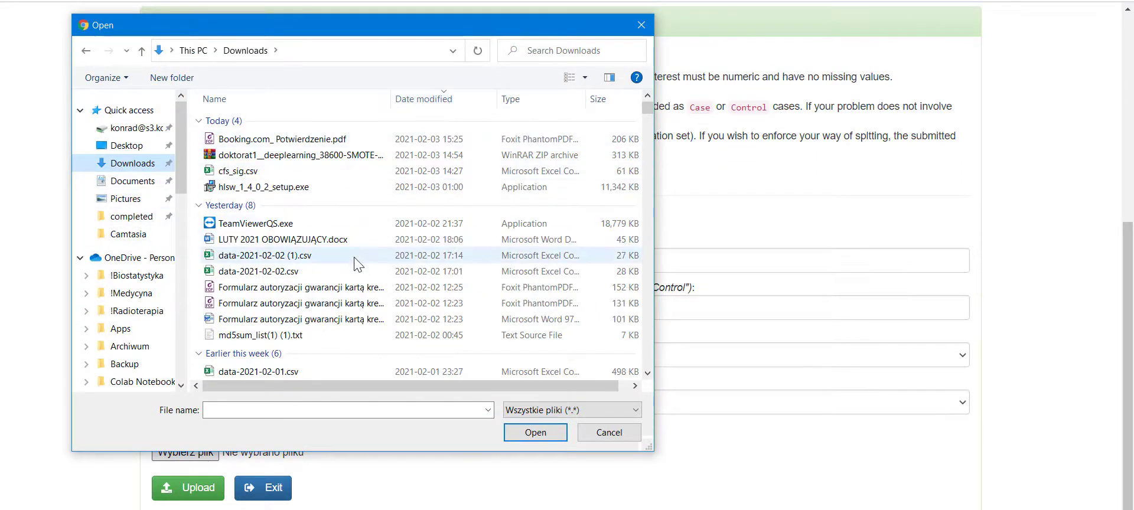
{"action": "scroll", "coordinate": [354, 264], "scroll_direction": "down", "scroll_amount": 6}
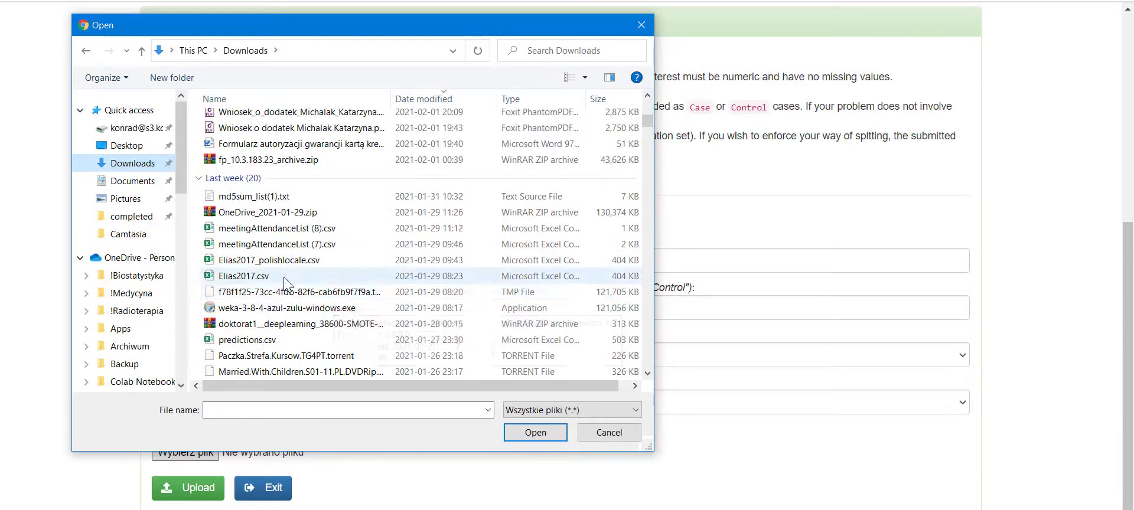
{"action": "left_click", "coordinate": [284, 277]}
{"action": "left_click", "coordinate": [537, 434]}
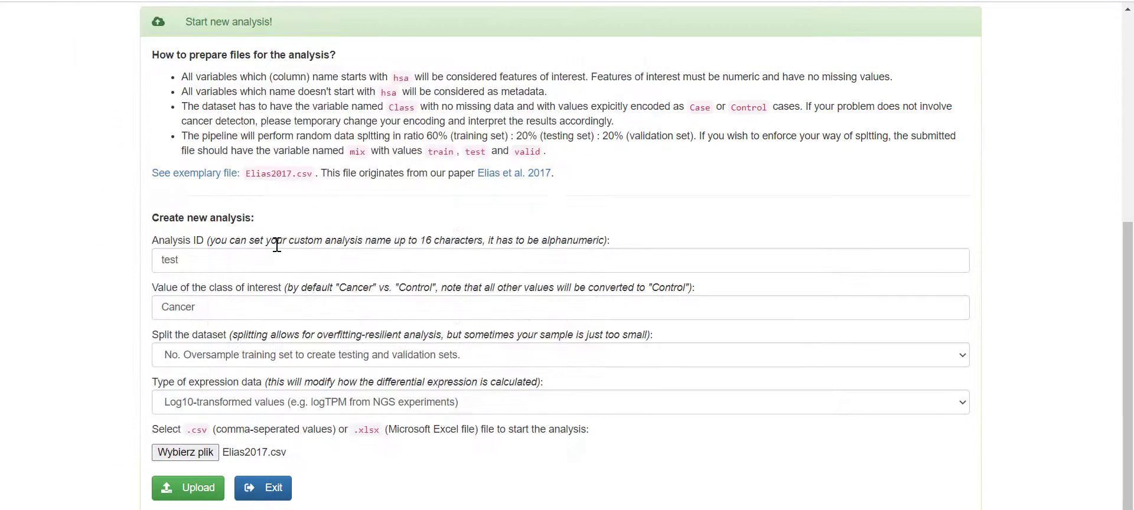
{"action": "left_click", "coordinate": [193, 493]}
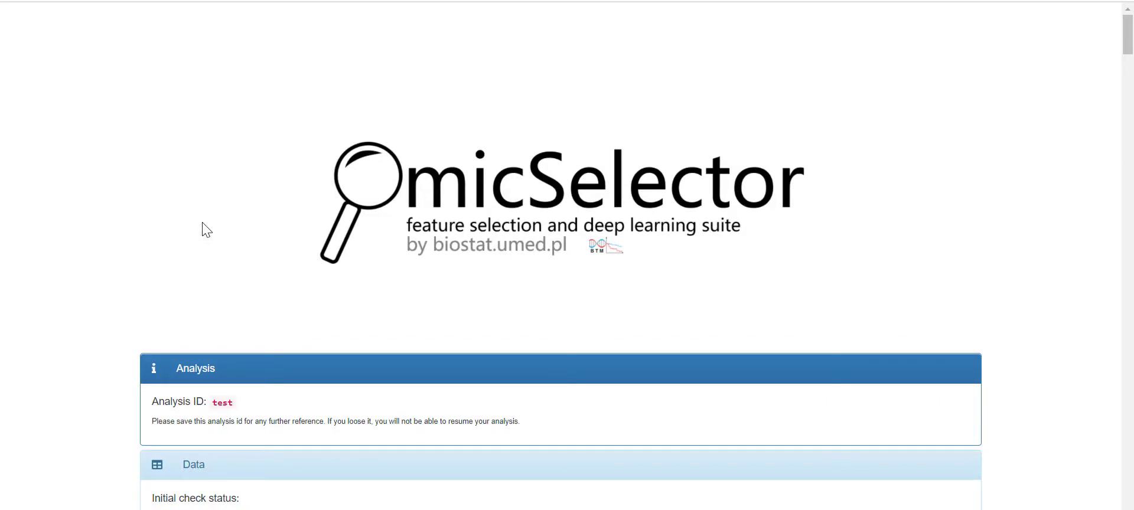
- Review the initial check log: Class converted, 81 Control and 98 Case, 192 features, status OK
{"action": "scroll", "coordinate": [216, 225], "scroll_direction": "down", "scroll_amount": 8}
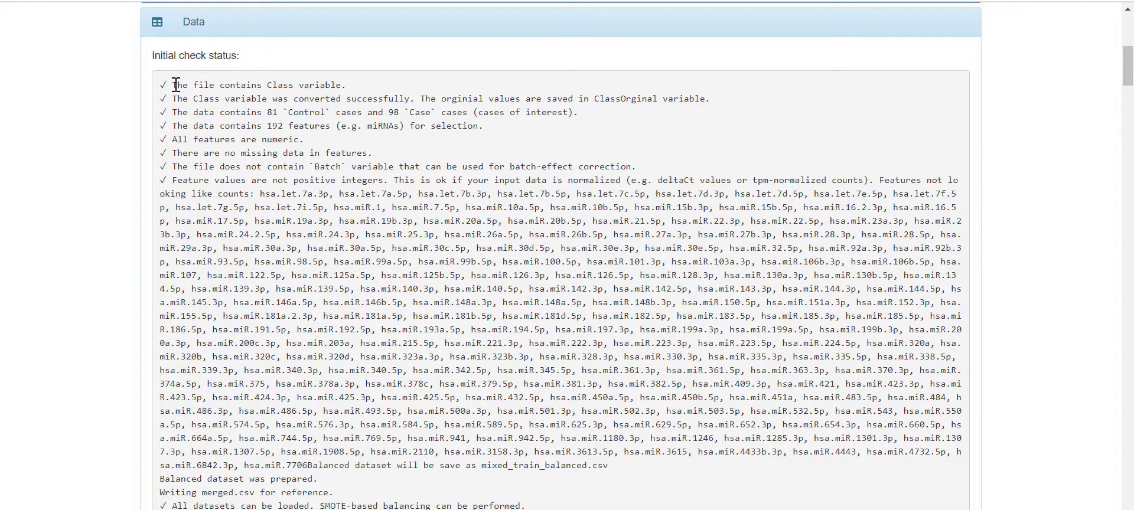
{"action": "left_click_drag", "start_coordinate": [175, 85], "coordinate": [353, 89]}
{"action": "left_click_drag", "start_coordinate": [190, 96], "coordinate": [717, 98]}
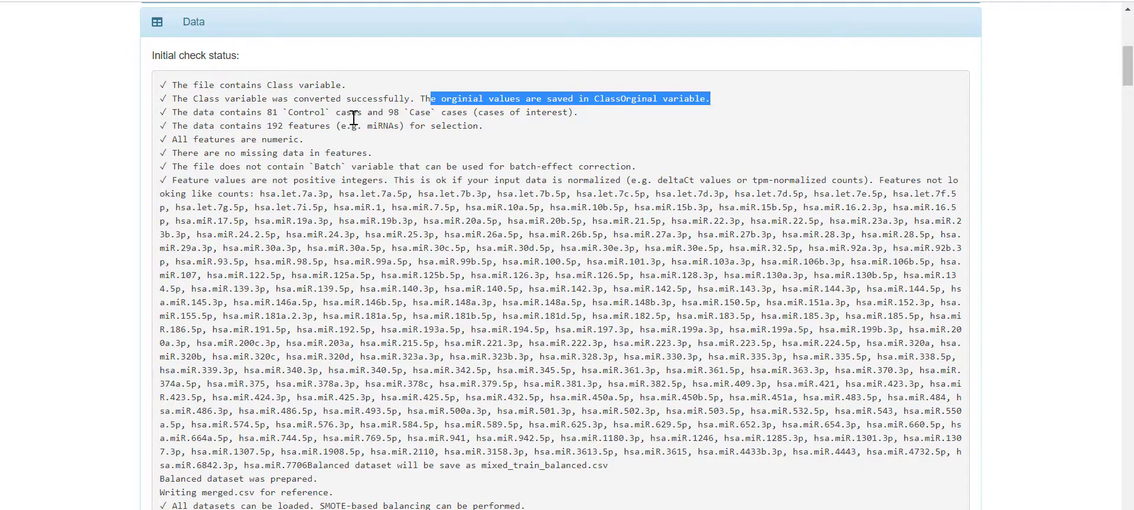
{"action": "left_click_drag", "start_coordinate": [176, 116], "coordinate": [525, 126]}
{"action": "left_click", "coordinate": [372, 147]}
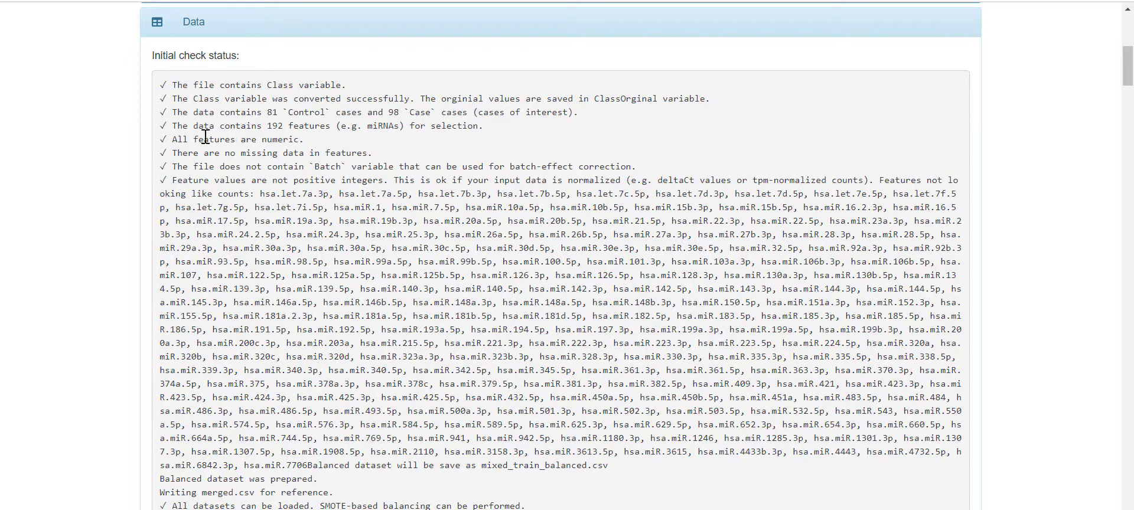
{"action": "left_click_drag", "start_coordinate": [174, 127], "coordinate": [494, 131]}
{"action": "left_click", "coordinate": [347, 127]}
{"action": "left_click_drag", "start_coordinate": [274, 126], "coordinate": [275, 128]}
{"action": "left_click", "coordinate": [392, 137]}
{"action": "scroll", "coordinate": [319, 234], "scroll_direction": "down", "scroll_amount": 2}
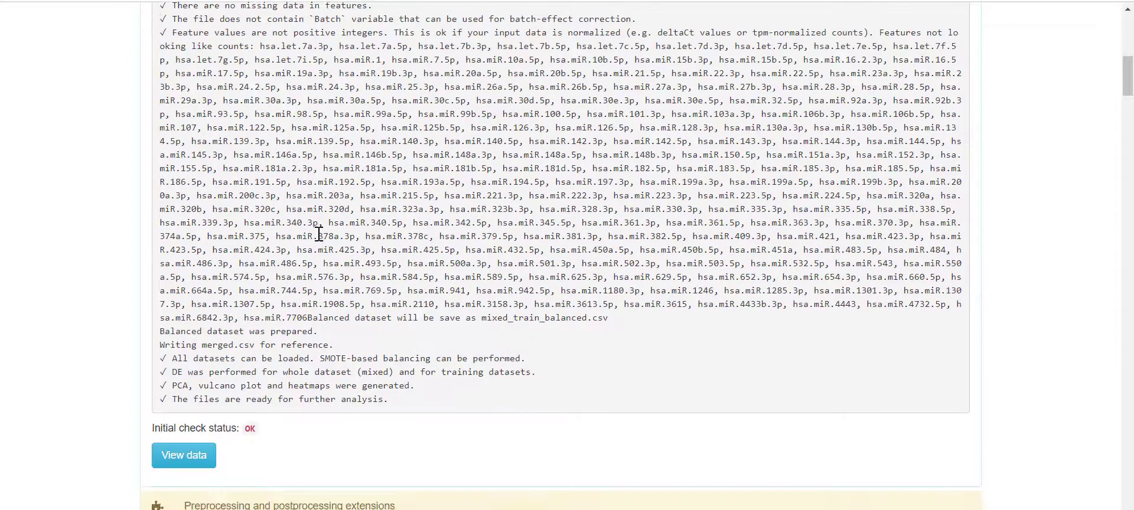
{"action": "double_click", "coordinate": [250, 429]}
- View the uploaded data as a table, then close the table window
{"action": "scroll", "coordinate": [335, 352], "scroll_direction": "down", "scroll_amount": 1}
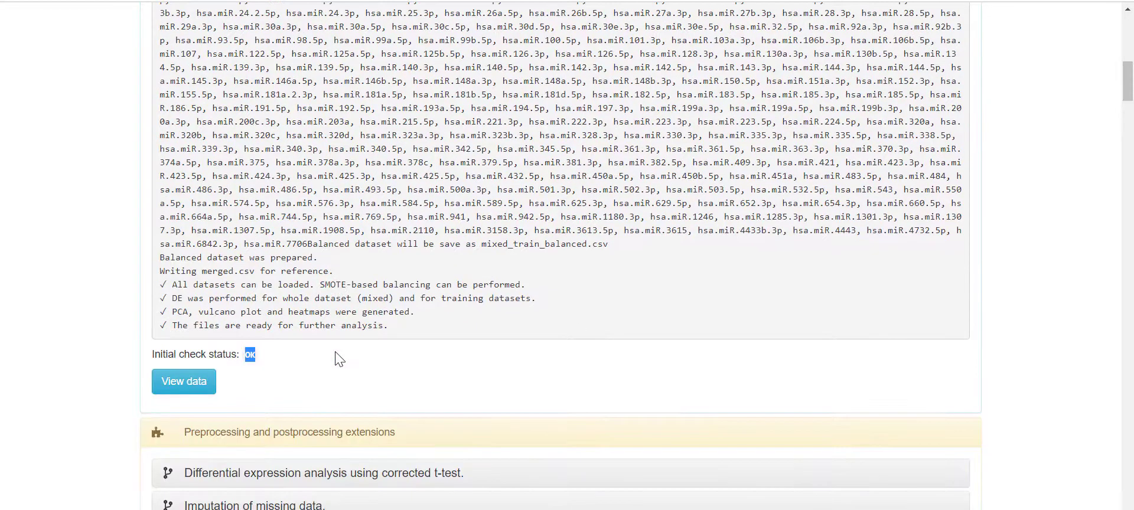
{"action": "scroll", "coordinate": [335, 352], "scroll_direction": "down", "scroll_amount": 2}
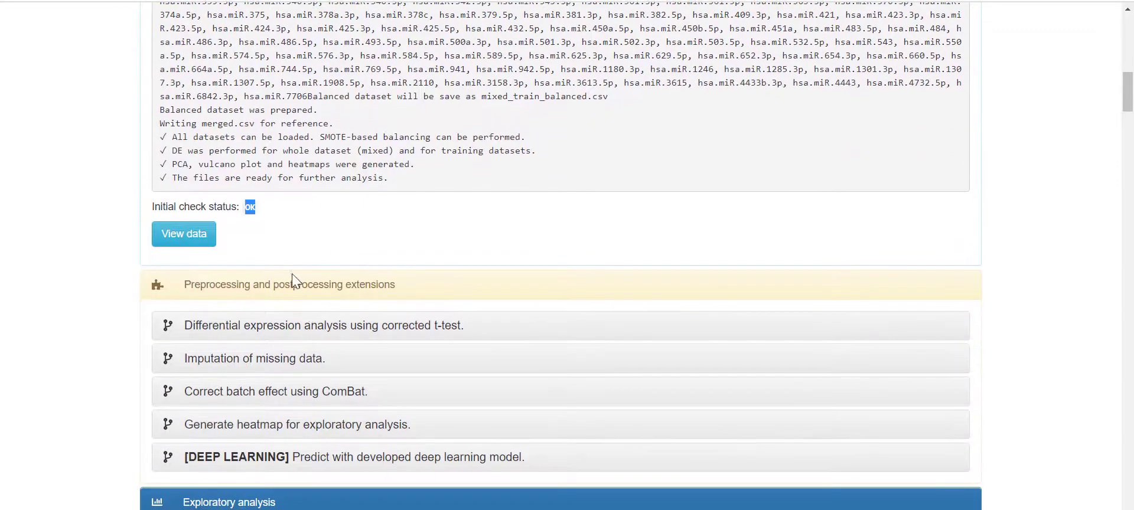
{"action": "scroll", "coordinate": [291, 274], "scroll_direction": "up", "scroll_amount": 1}
{"action": "left_click", "coordinate": [189, 309]}
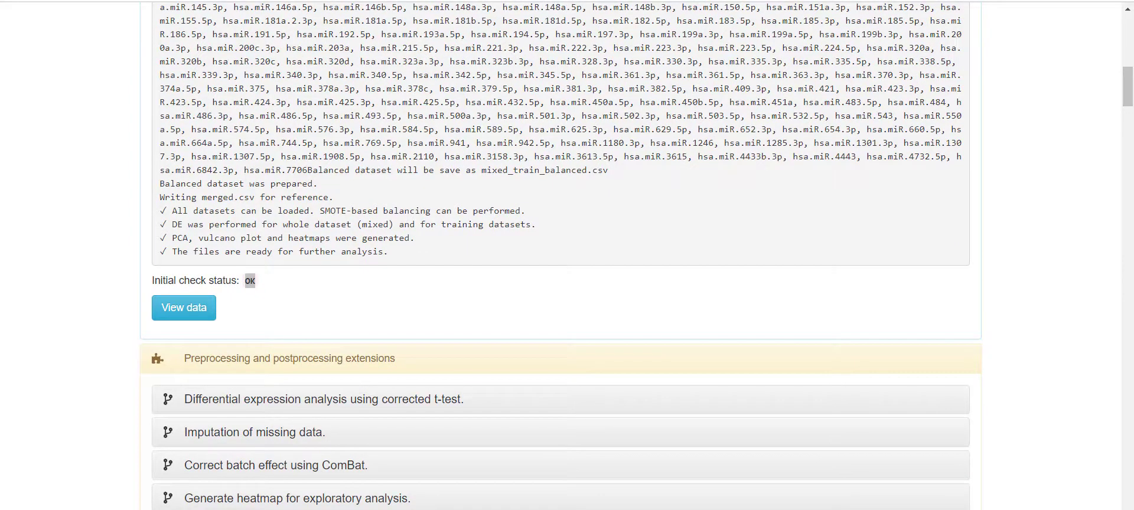
{"action": "left_click_drag", "start_coordinate": [101, 260], "coordinate": [435, 1]}
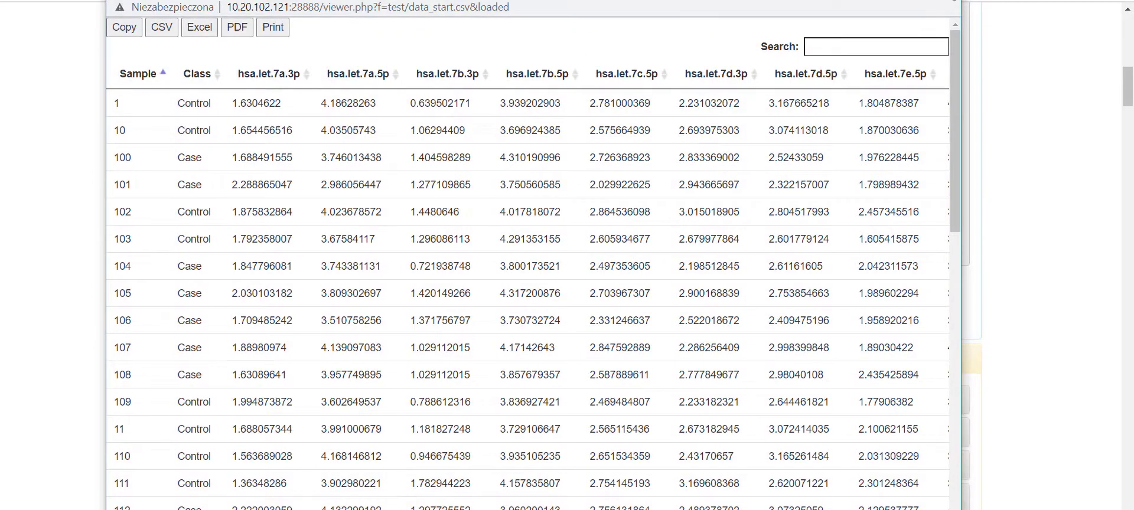
{"action": "left_click", "coordinate": [952, 1]}
{"action": "scroll", "coordinate": [671, 234], "scroll_direction": "up", "scroll_amount": 8}
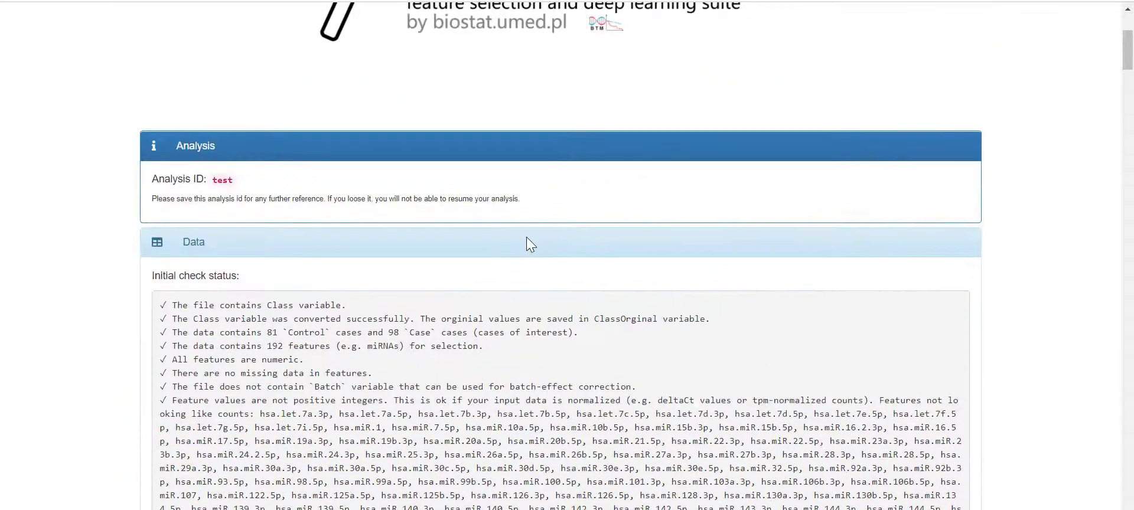
{"action": "scroll", "coordinate": [526, 238], "scroll_direction": "down", "scroll_amount": 7}
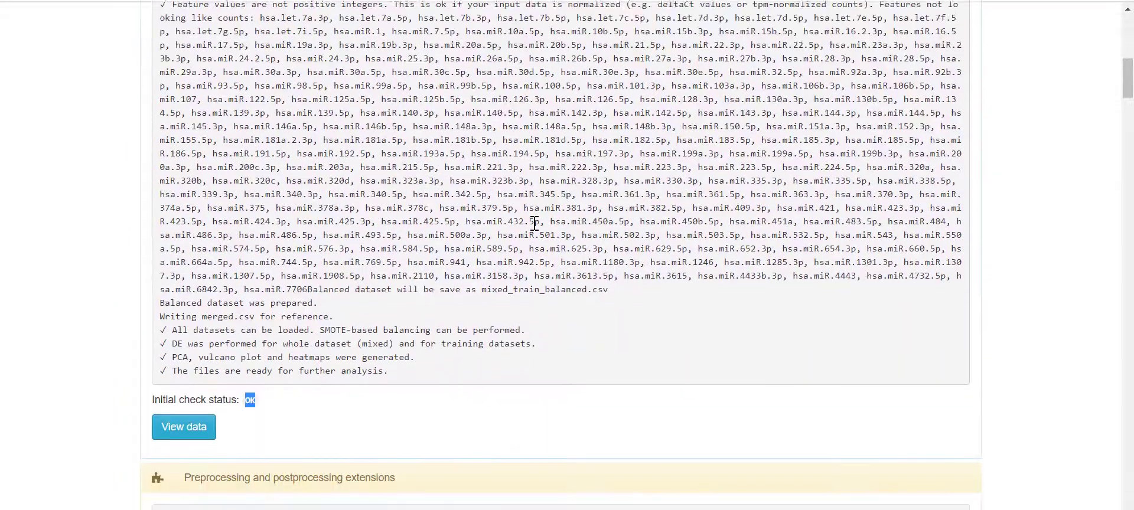
{"action": "scroll", "coordinate": [535, 223], "scroll_direction": "down", "scroll_amount": 2}
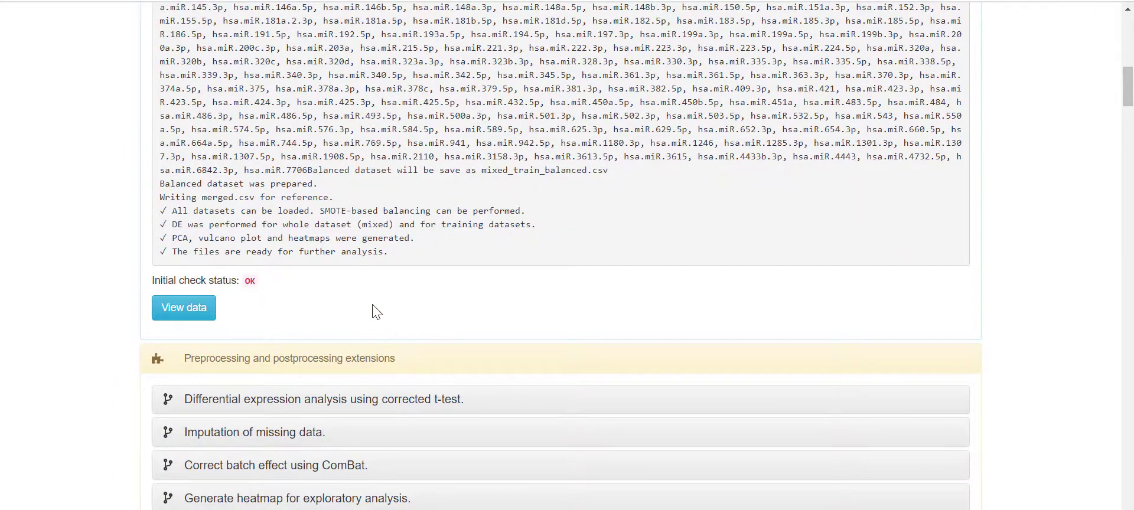
{"action": "scroll", "coordinate": [372, 305], "scroll_direction": "down", "scroll_amount": 3}
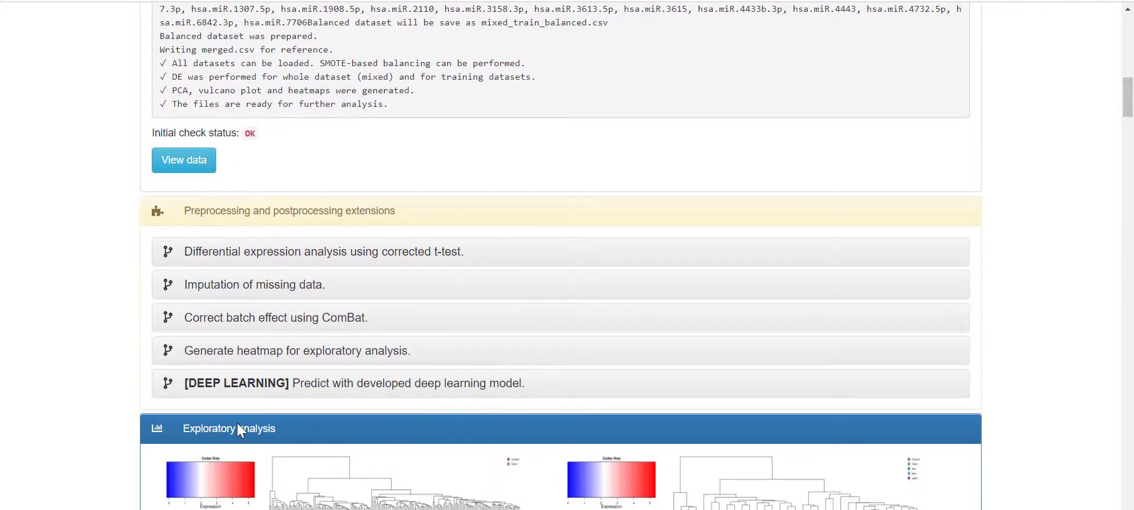
{"action": "scroll", "coordinate": [437, 414], "scroll_direction": "down", "scroll_amount": 6}
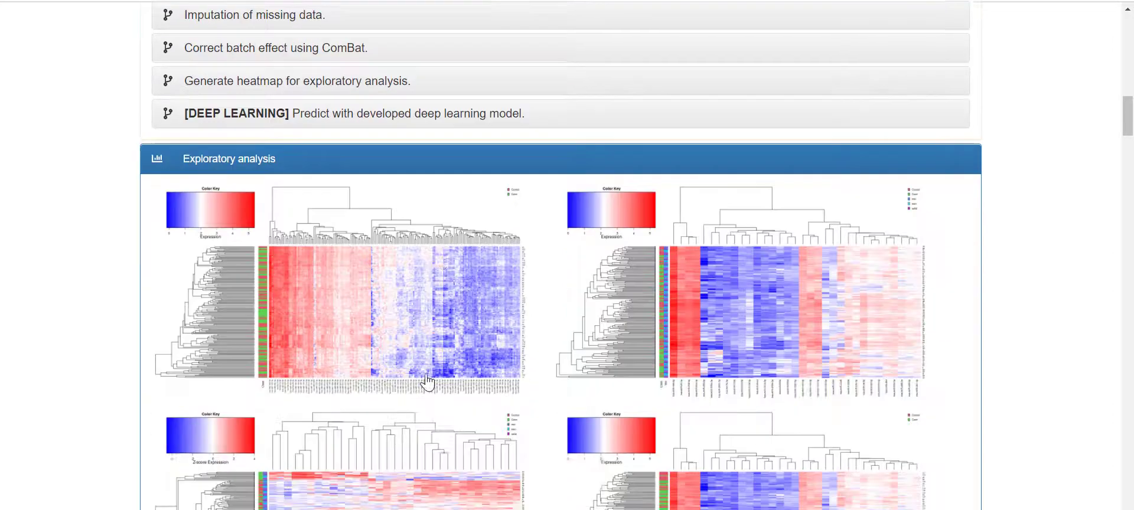
{"action": "scroll", "coordinate": [408, 369], "scroll_direction": "down", "scroll_amount": 3}
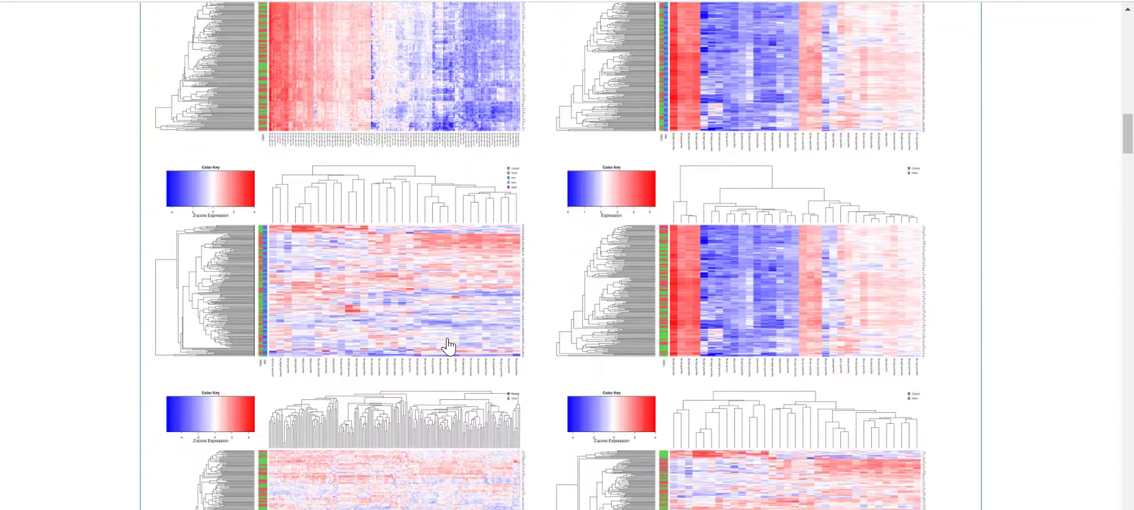
{"action": "scroll", "coordinate": [447, 346], "scroll_direction": "down", "scroll_amount": 10}
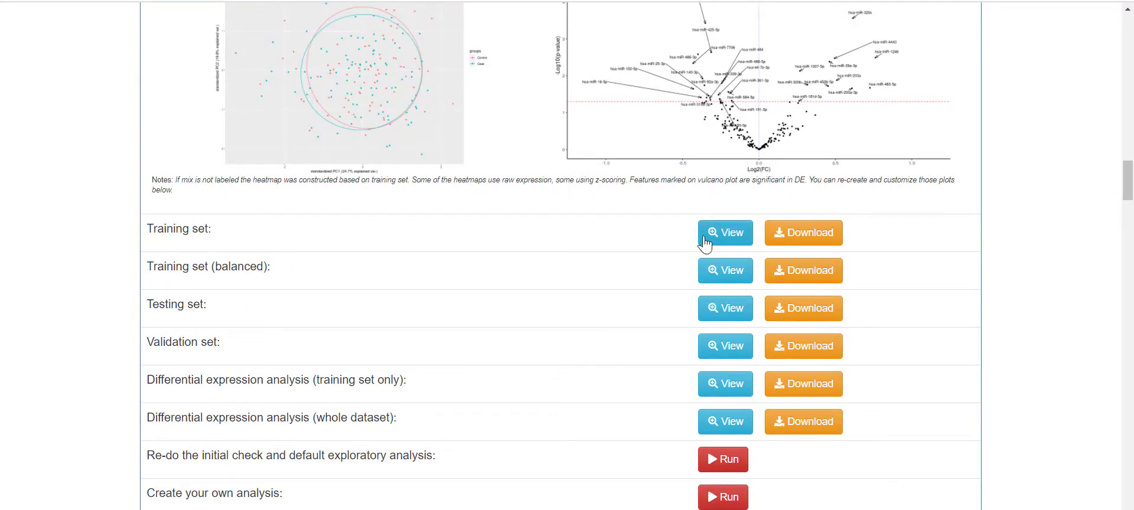
{"action": "scroll", "coordinate": [758, 416], "scroll_direction": "down", "scroll_amount": 3}
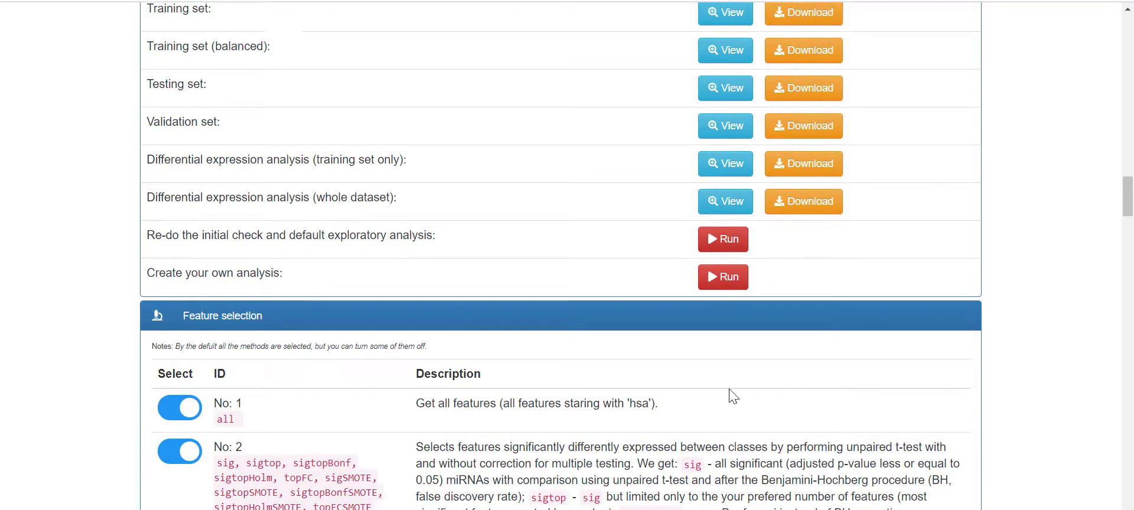
{"action": "scroll", "coordinate": [732, 393], "scroll_direction": "up", "scroll_amount": 2}
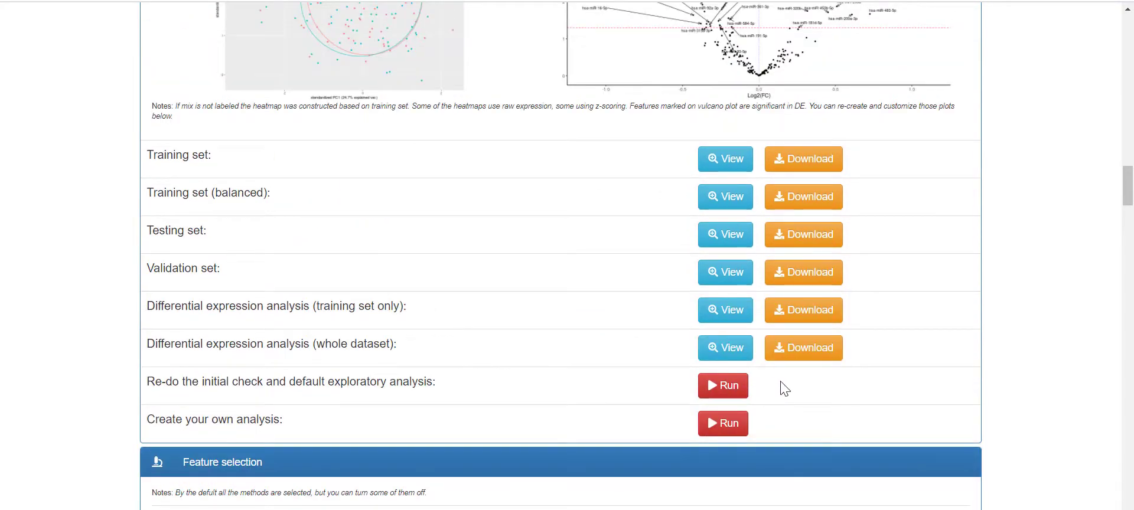
{"action": "scroll", "coordinate": [711, 392], "scroll_direction": "down", "scroll_amount": 4}
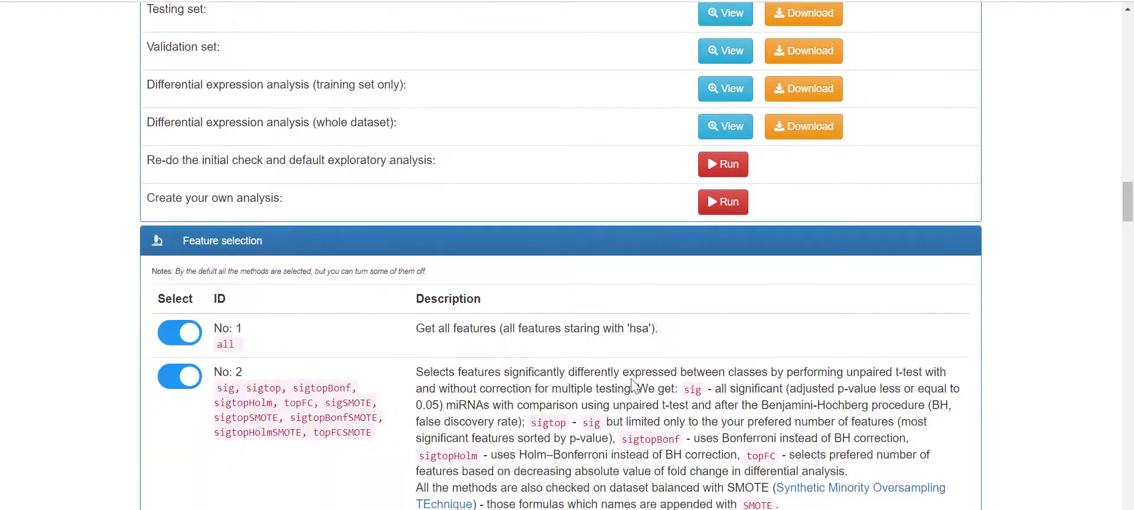
{"action": "scroll", "coordinate": [590, 354], "scroll_direction": "down", "scroll_amount": 6}
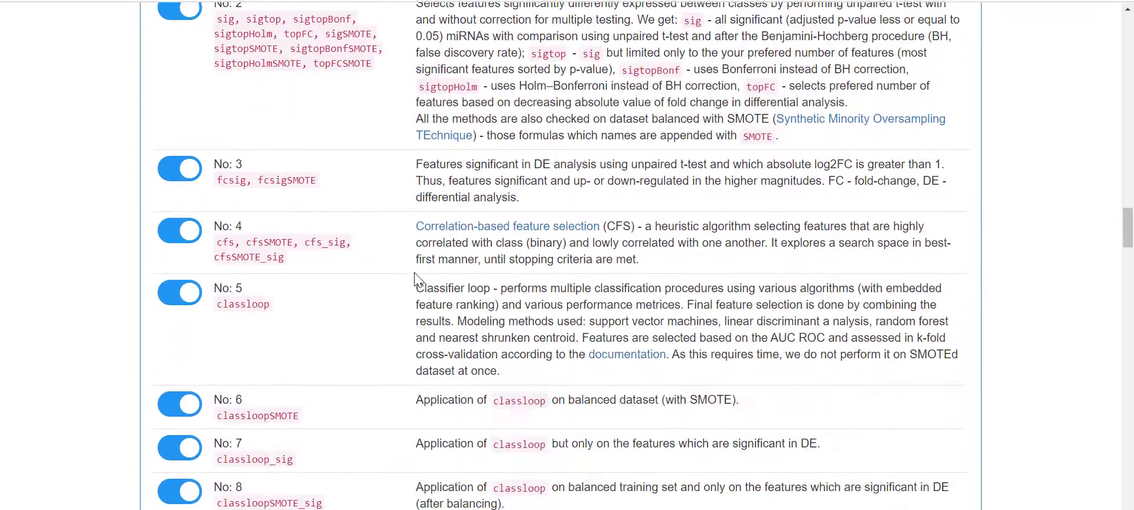
{"action": "scroll", "coordinate": [415, 279], "scroll_direction": "down", "scroll_amount": 20}
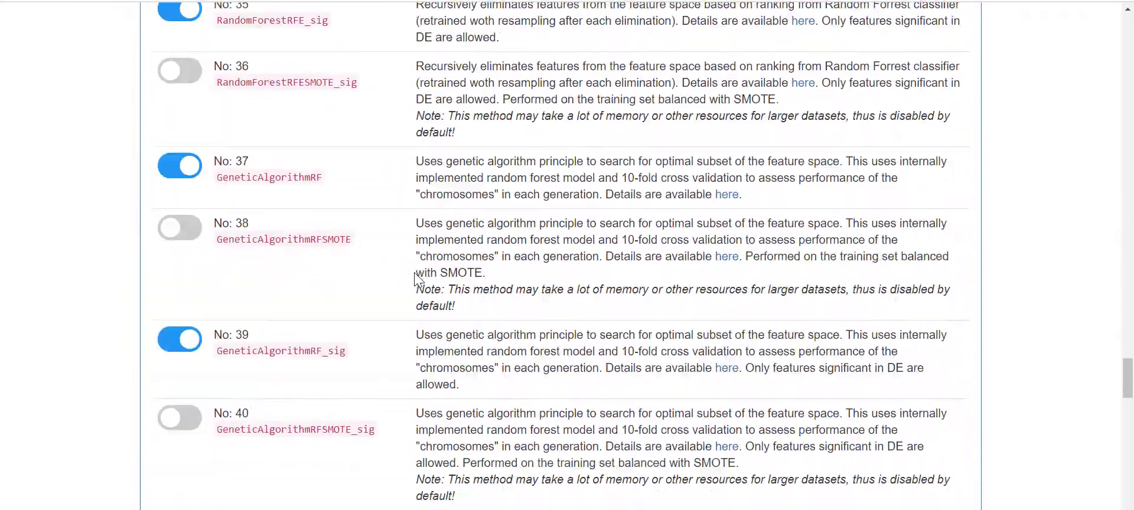
{"action": "scroll", "coordinate": [414, 272], "scroll_direction": "down", "scroll_amount": 20}
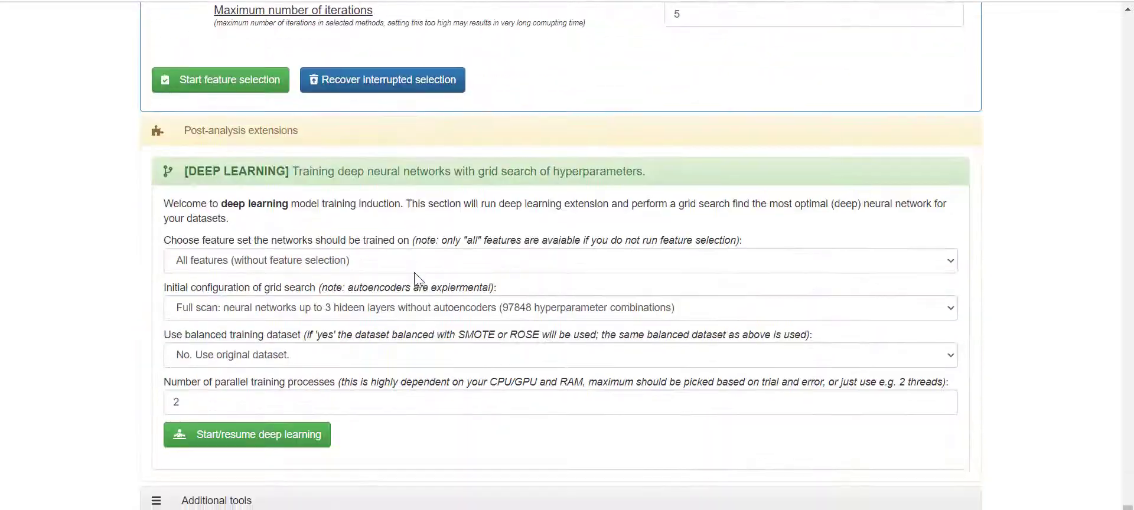
- Check the deep learning section's feature set stays All features (without feature selection), then collapse it
{"action": "scroll", "coordinate": [413, 272], "scroll_direction": "up", "scroll_amount": 2}
{"action": "left_click", "coordinate": [362, 259]}
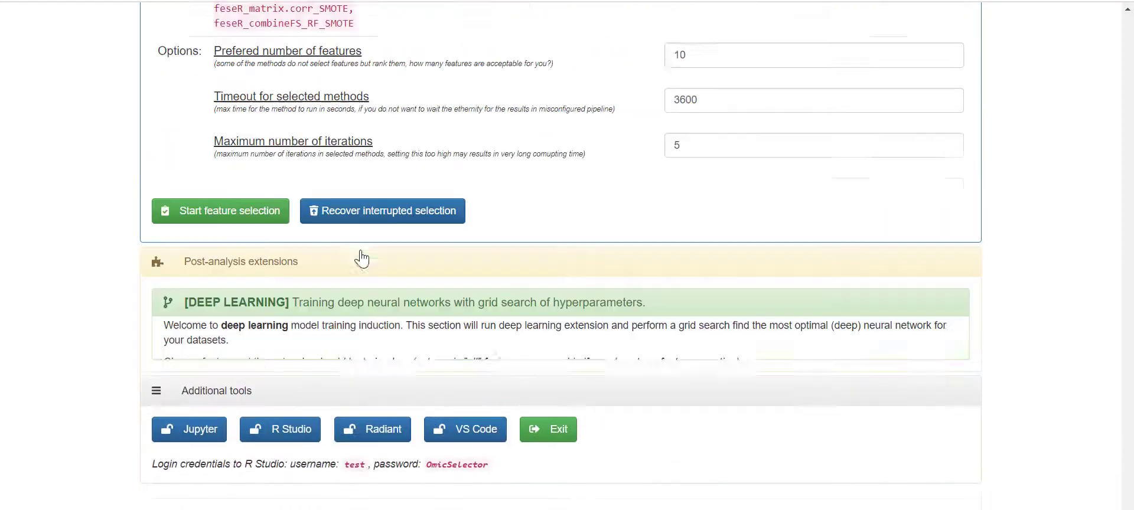
{"action": "left_click", "coordinate": [354, 356]}
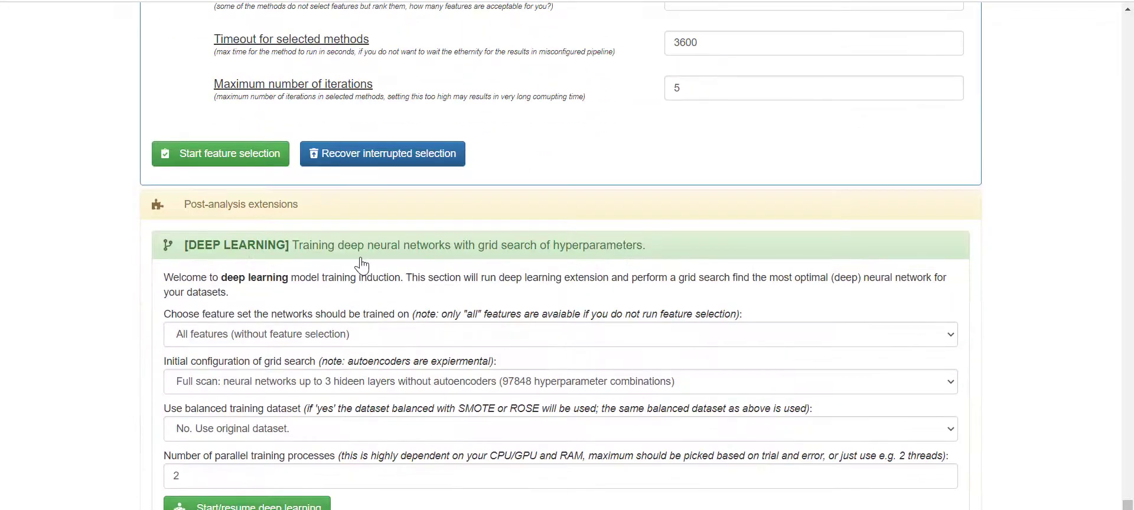
{"action": "left_click", "coordinate": [361, 260]}
{"action": "scroll", "coordinate": [529, 430], "scroll_direction": "up", "scroll_amount": 2}
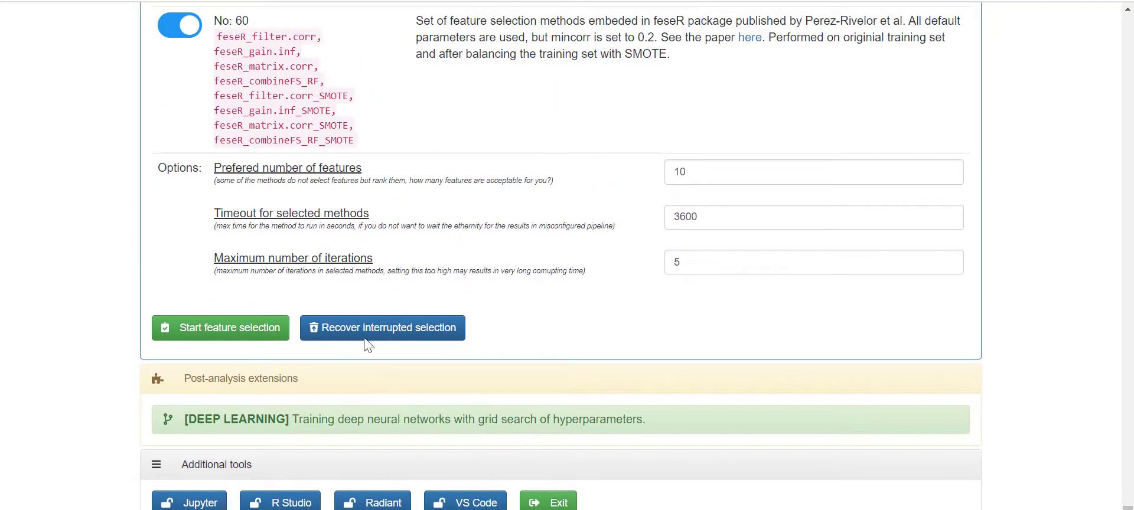
{"action": "left_click", "coordinate": [480, 436]}
{"action": "scroll", "coordinate": [384, 401], "scroll_direction": "down", "scroll_amount": 2}
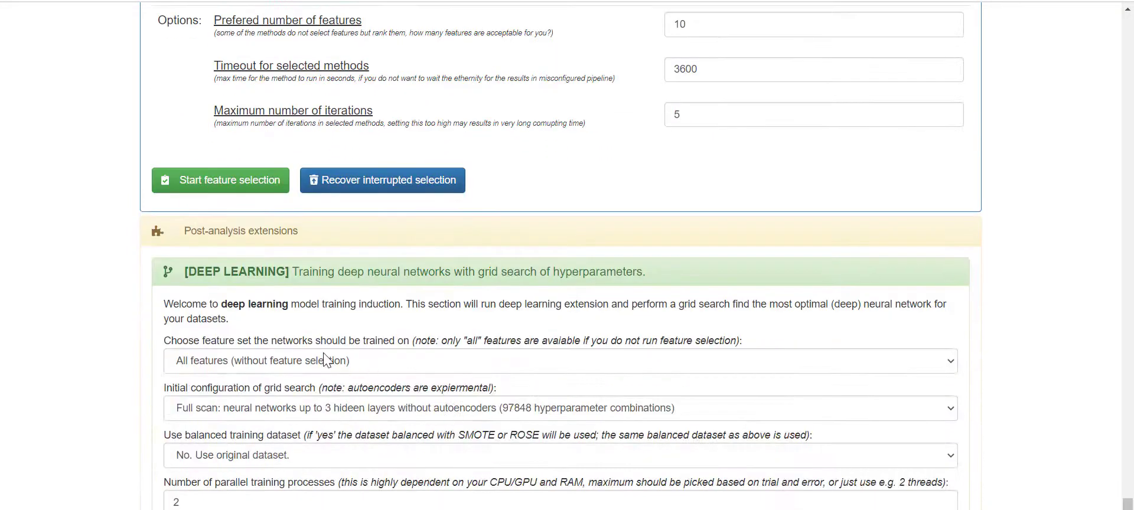
{"action": "left_click", "coordinate": [324, 360]}
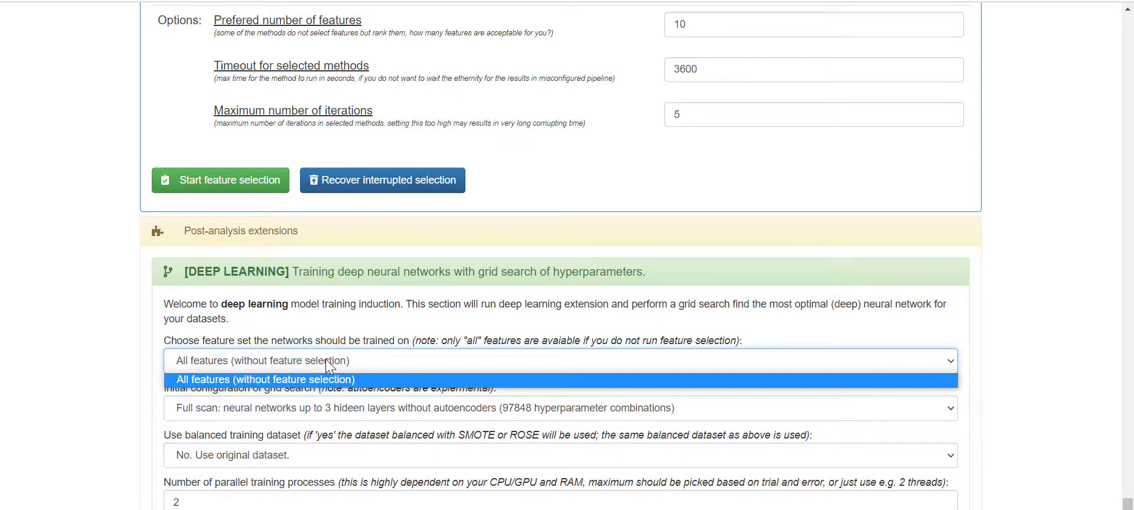
{"action": "left_click", "coordinate": [325, 360]}
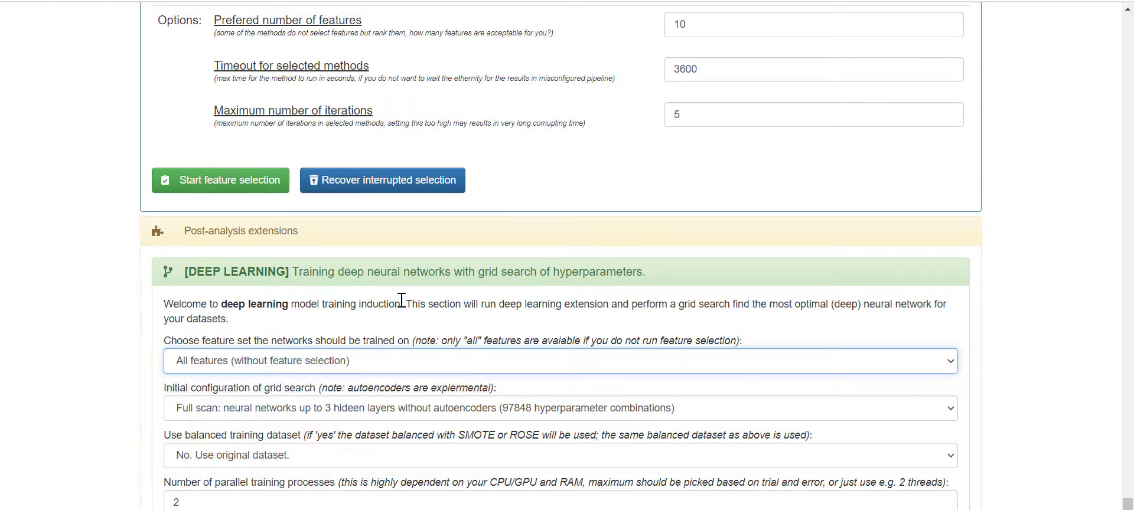
{"action": "left_click", "coordinate": [375, 283]}
{"action": "scroll", "coordinate": [815, 328], "scroll_direction": "up", "scroll_amount": 20}
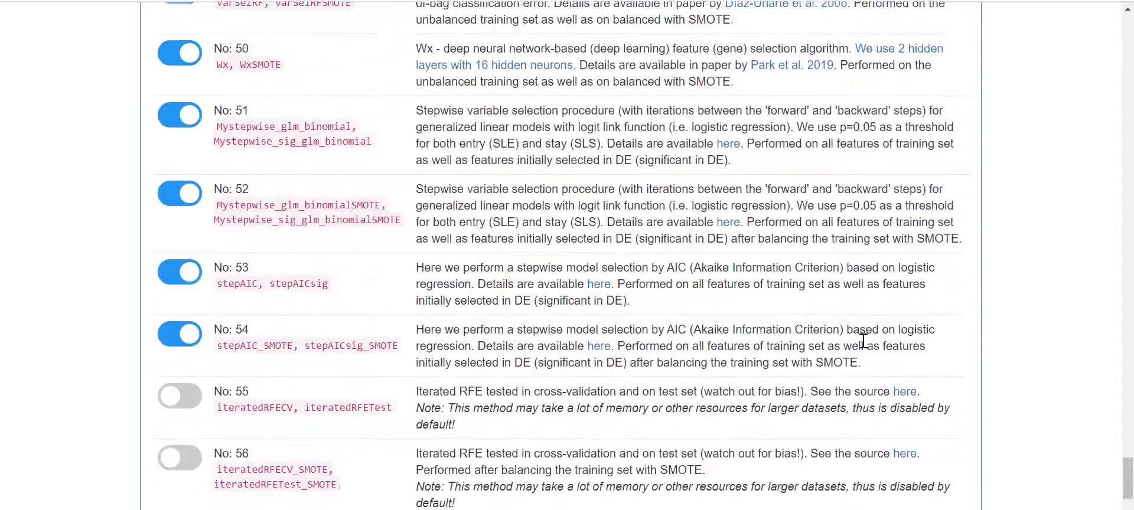
- Switch off feature selection method No: 1 'all' in the Feature selection panel
{"action": "scroll", "coordinate": [859, 334], "scroll_direction": "up", "scroll_amount": 20}
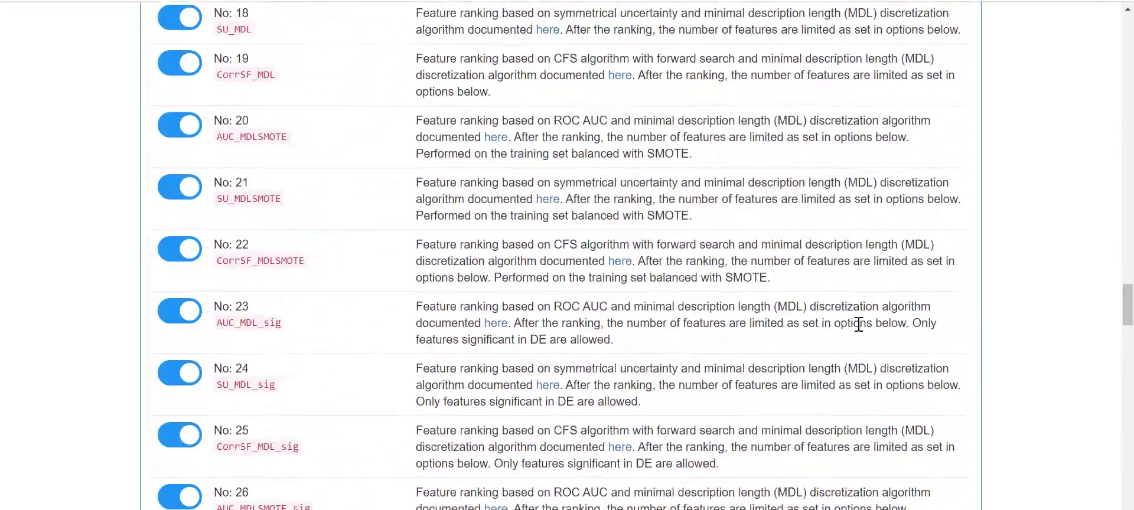
{"action": "scroll", "coordinate": [859, 324], "scroll_direction": "up", "scroll_amount": 5}
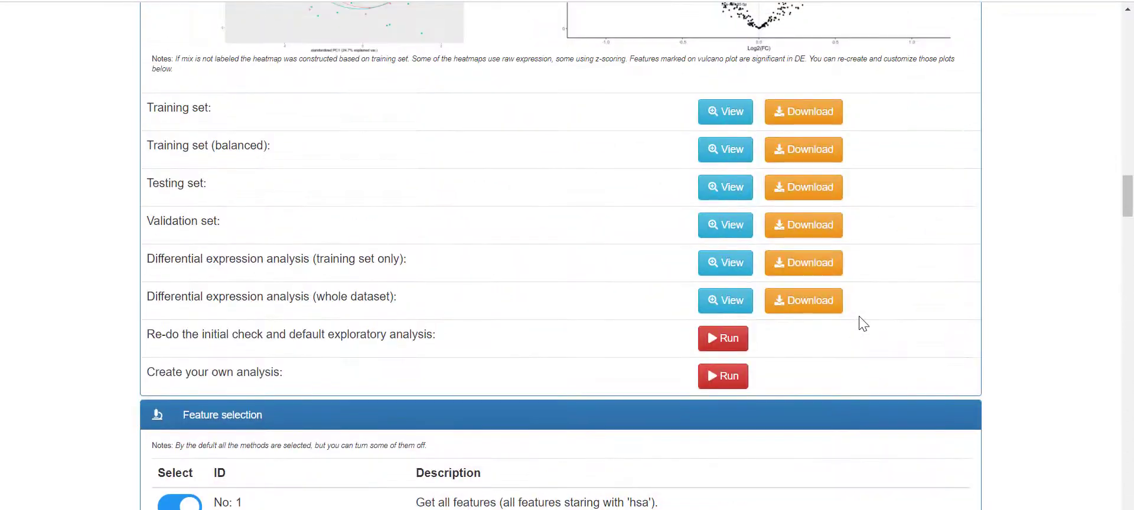
{"action": "scroll", "coordinate": [863, 323], "scroll_direction": "down", "scroll_amount": 3}
{"action": "scroll", "coordinate": [762, 323], "scroll_direction": "down", "scroll_amount": 3}
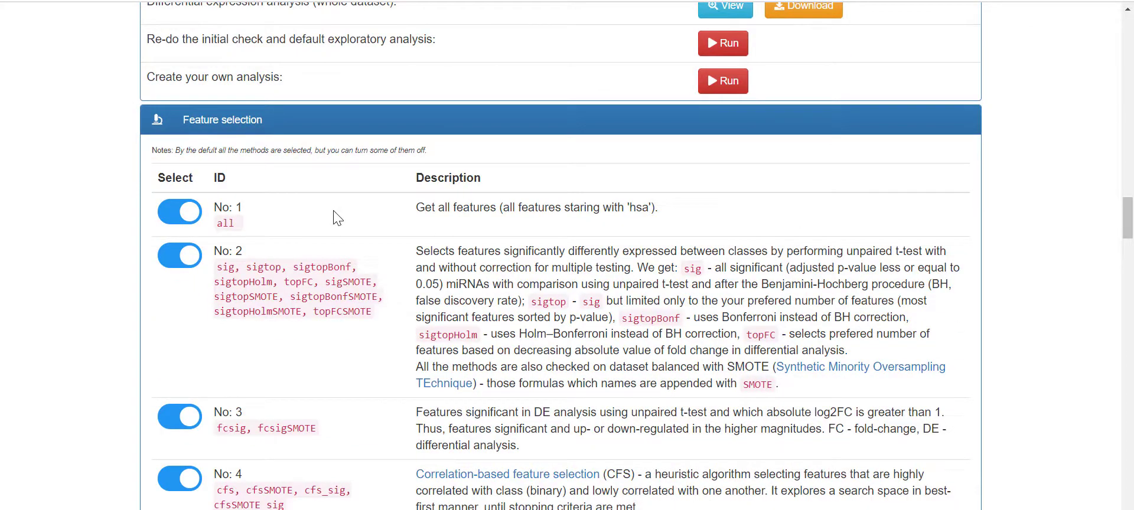
{"action": "scroll", "coordinate": [336, 219], "scroll_direction": "down", "scroll_amount": 4}
{"action": "scroll", "coordinate": [298, 233], "scroll_direction": "up", "scroll_amount": 4}
{"action": "left_click", "coordinate": [170, 144]}
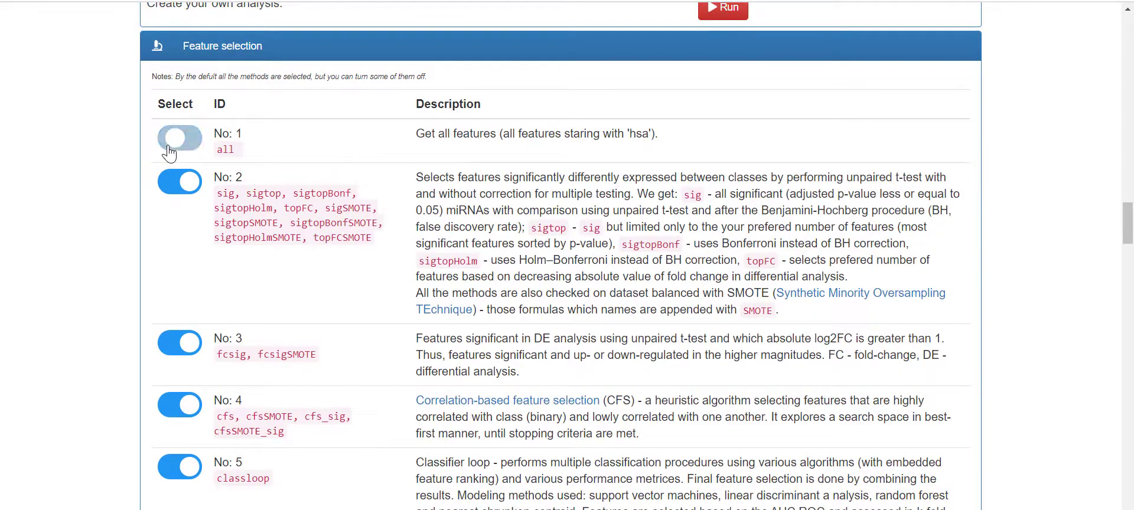
{"action": "left_click", "coordinate": [168, 146]}
{"action": "left_click", "coordinate": [169, 146]}
- Scroll to Options: 10 preferred features, 3600-second timeout, 5 maximum iterations
{"action": "scroll", "coordinate": [518, 292], "scroll_direction": "down", "scroll_amount": 20}
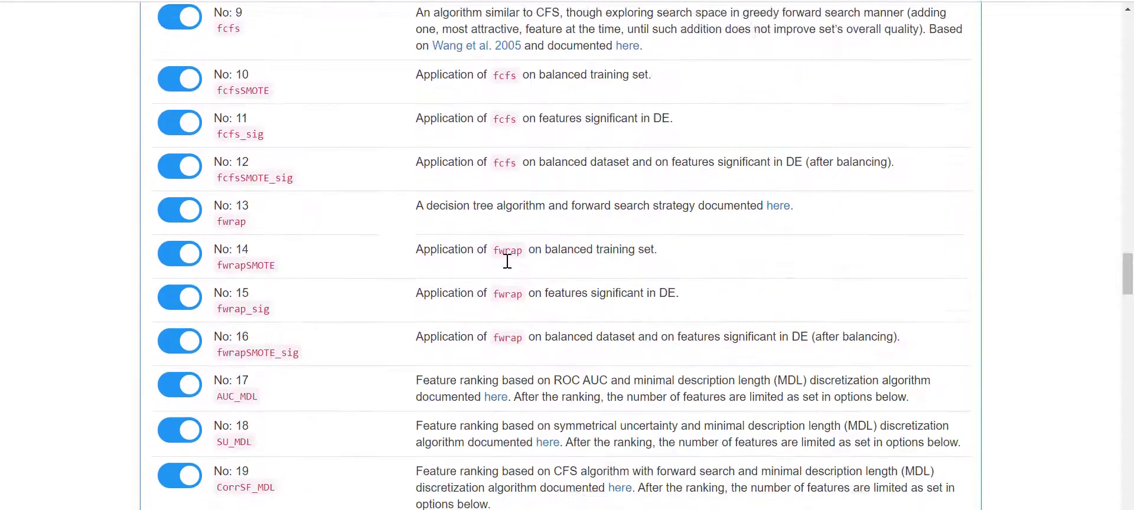
{"action": "scroll", "coordinate": [505, 256], "scroll_direction": "down", "scroll_amount": 20}
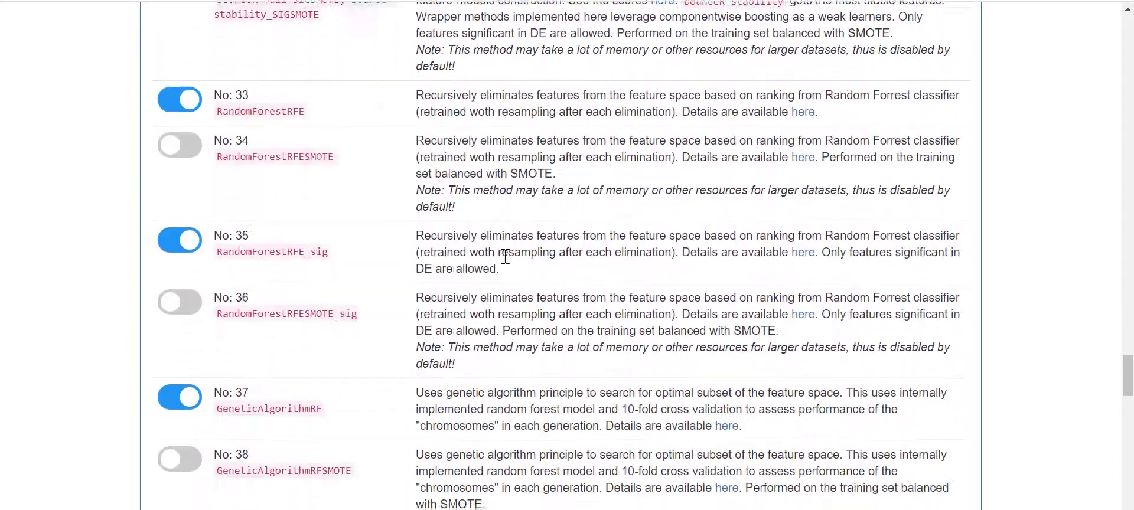
{"action": "scroll", "coordinate": [505, 256], "scroll_direction": "down", "scroll_amount": 20}
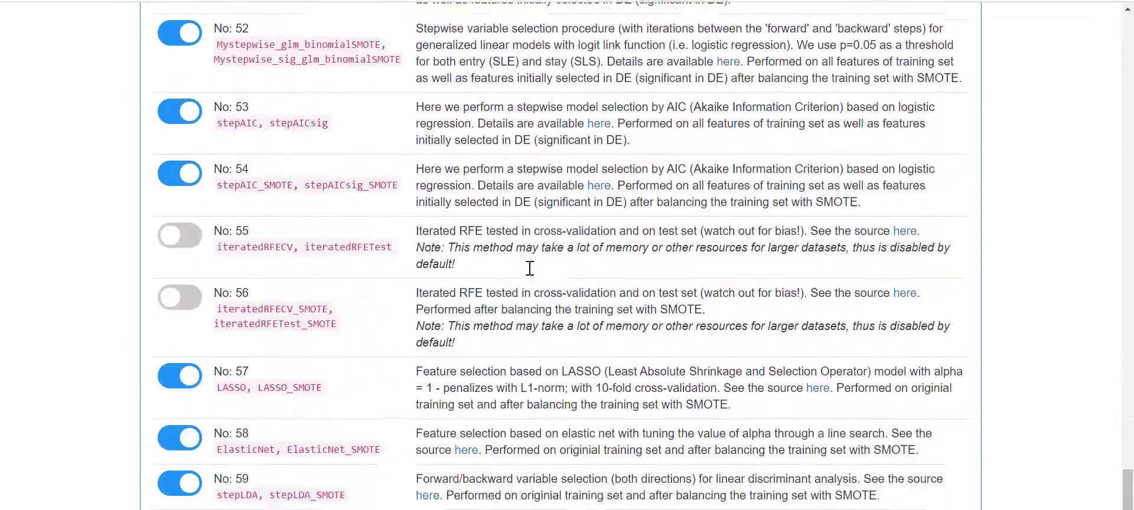
{"action": "scroll", "coordinate": [585, 276], "scroll_direction": "down", "scroll_amount": 5}
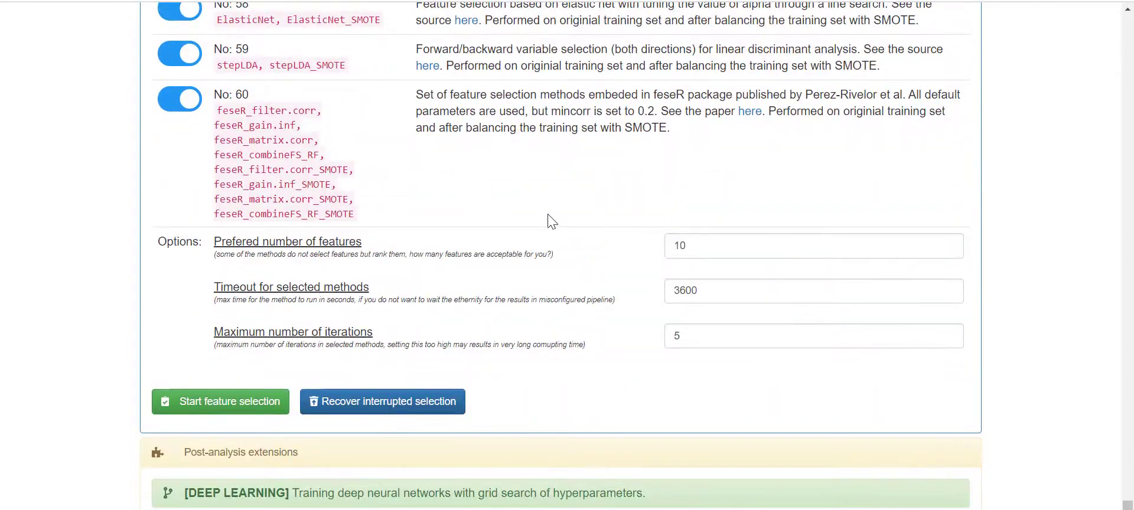
{"action": "scroll", "coordinate": [549, 223], "scroll_direction": "up", "scroll_amount": 6}
{"action": "scroll", "coordinate": [550, 223], "scroll_direction": "down", "scroll_amount": 4}
{"action": "scroll", "coordinate": [549, 219], "scroll_direction": "down", "scroll_amount": 3}
{"action": "left_click", "coordinate": [716, 246]}
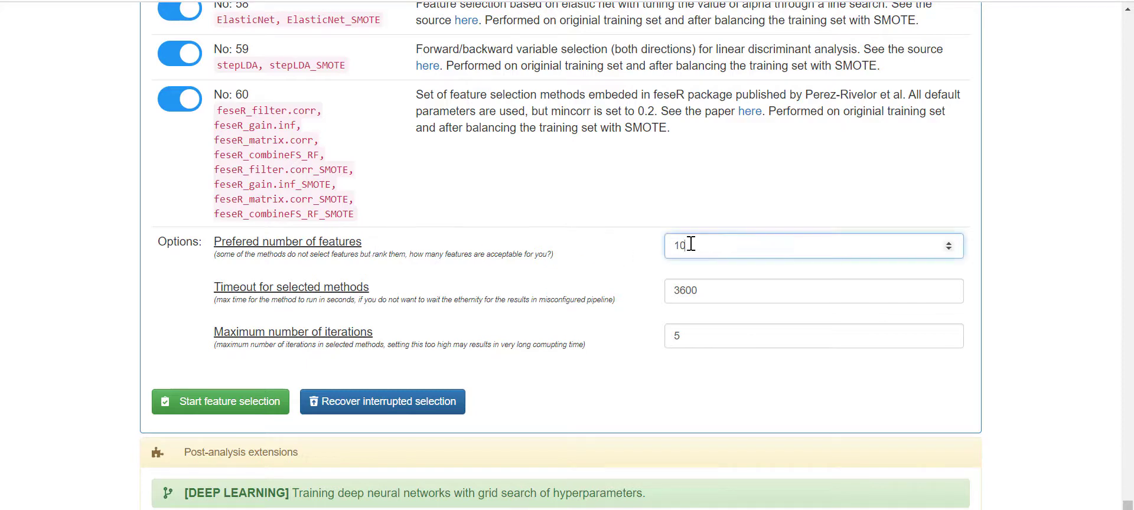
{"action": "left_click", "coordinate": [634, 273]}
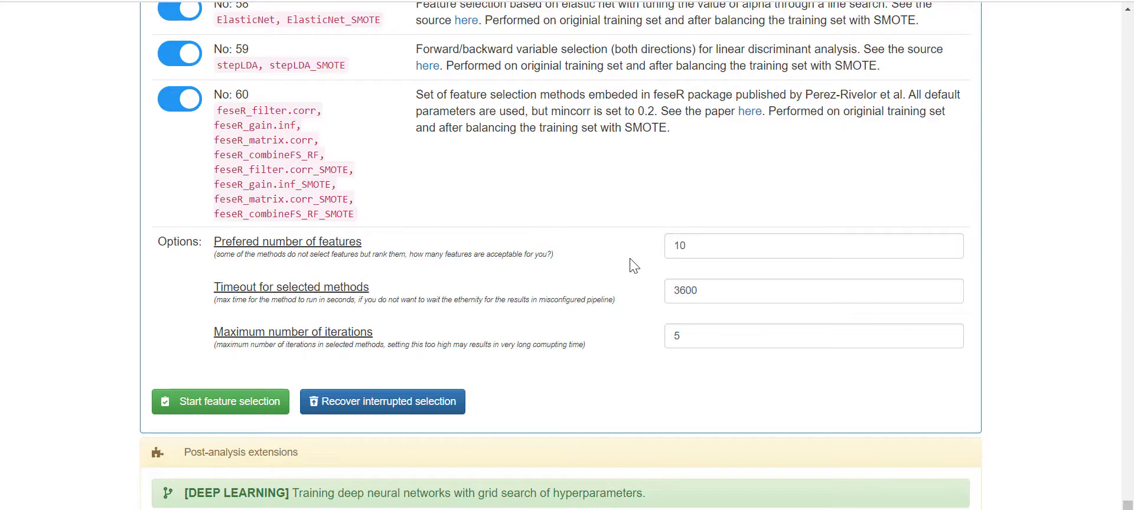
{"action": "left_click", "coordinate": [711, 294]}
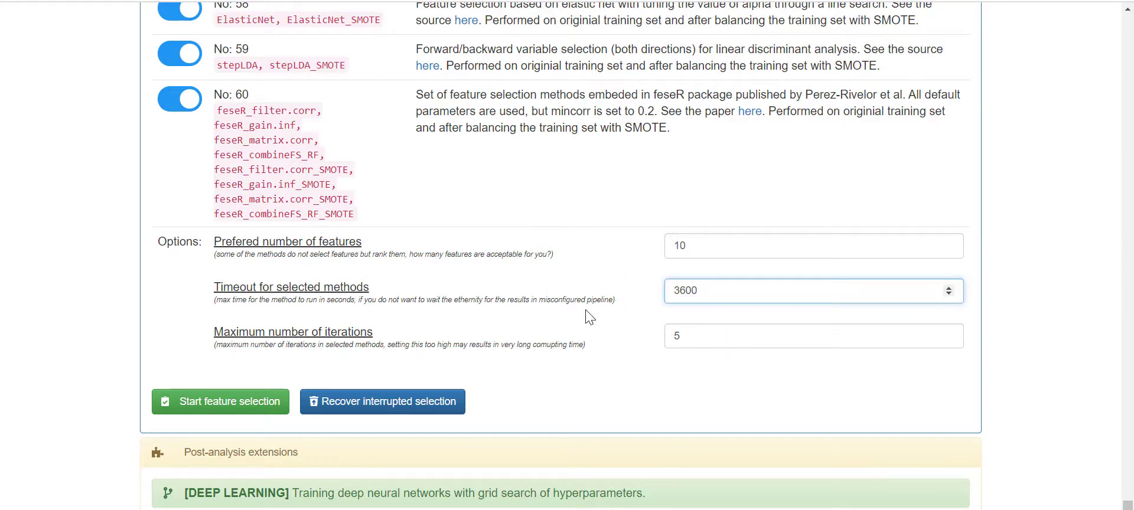
{"action": "left_click", "coordinate": [587, 310]}
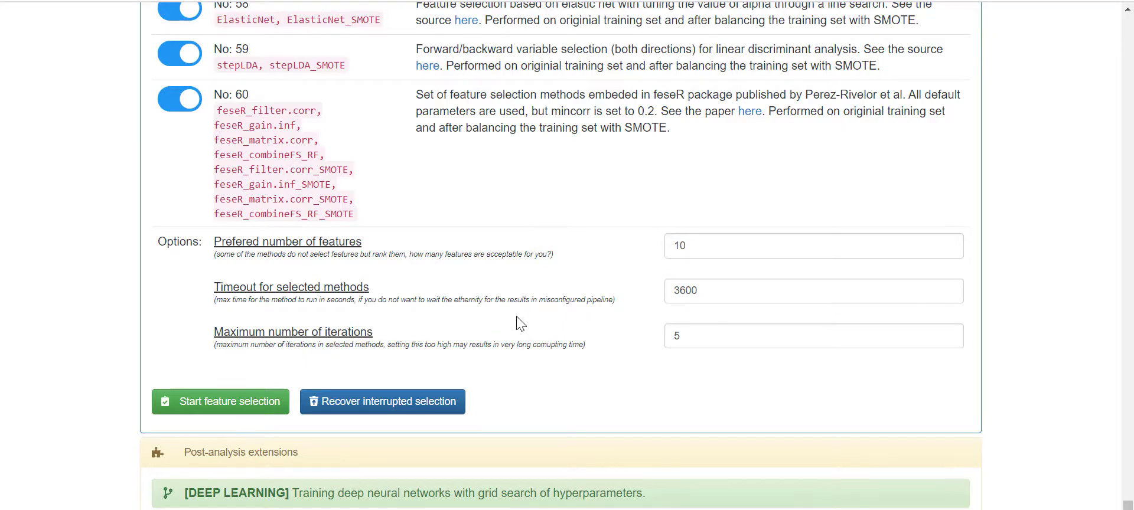
{"action": "scroll", "coordinate": [518, 322], "scroll_direction": "up", "scroll_amount": 1}
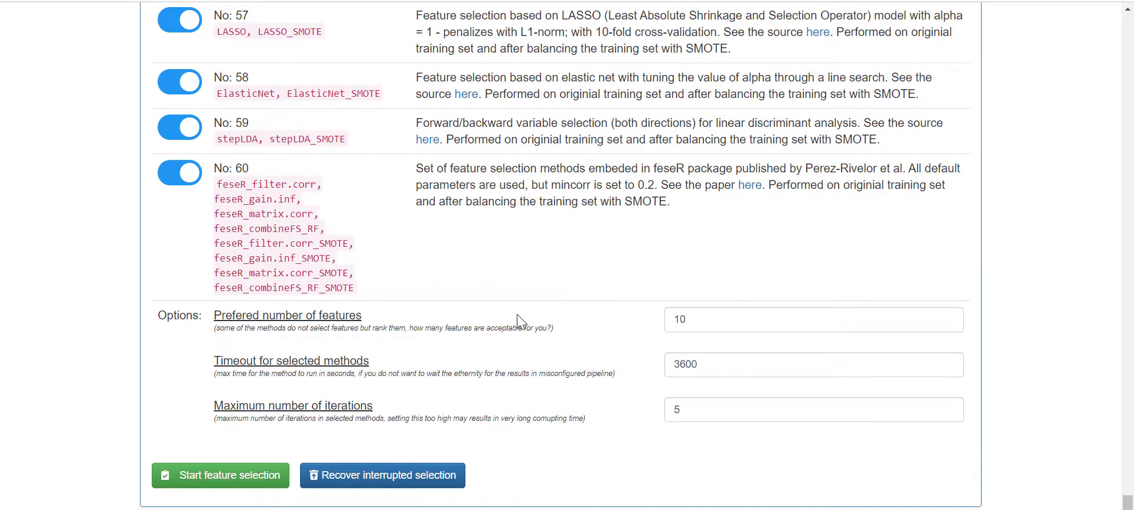
{"action": "scroll", "coordinate": [517, 314], "scroll_direction": "up", "scroll_amount": 2}
{"action": "scroll", "coordinate": [518, 315], "scroll_direction": "down", "scroll_amount": 1}
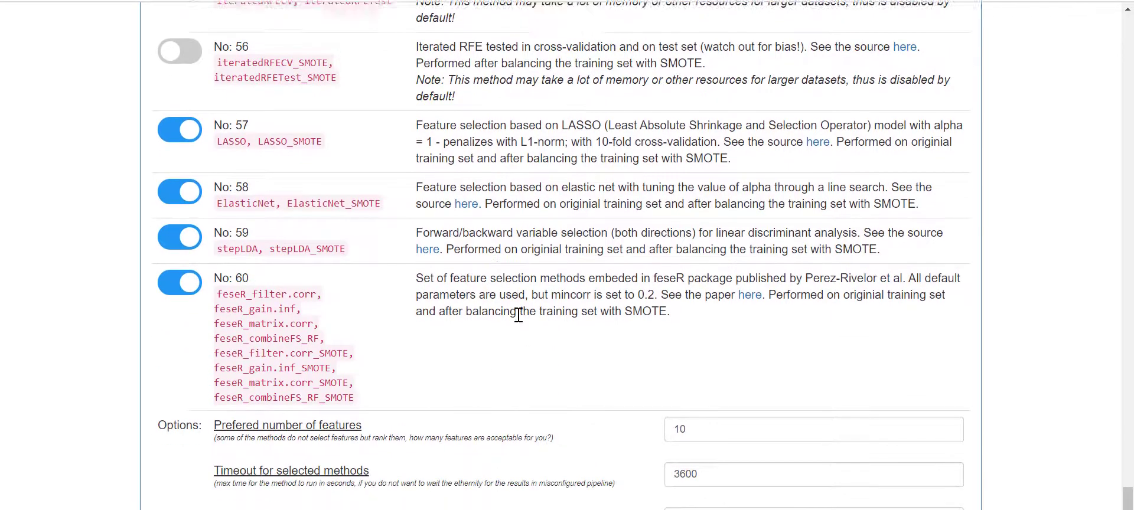
{"action": "scroll", "coordinate": [518, 315], "scroll_direction": "down", "scroll_amount": 2}
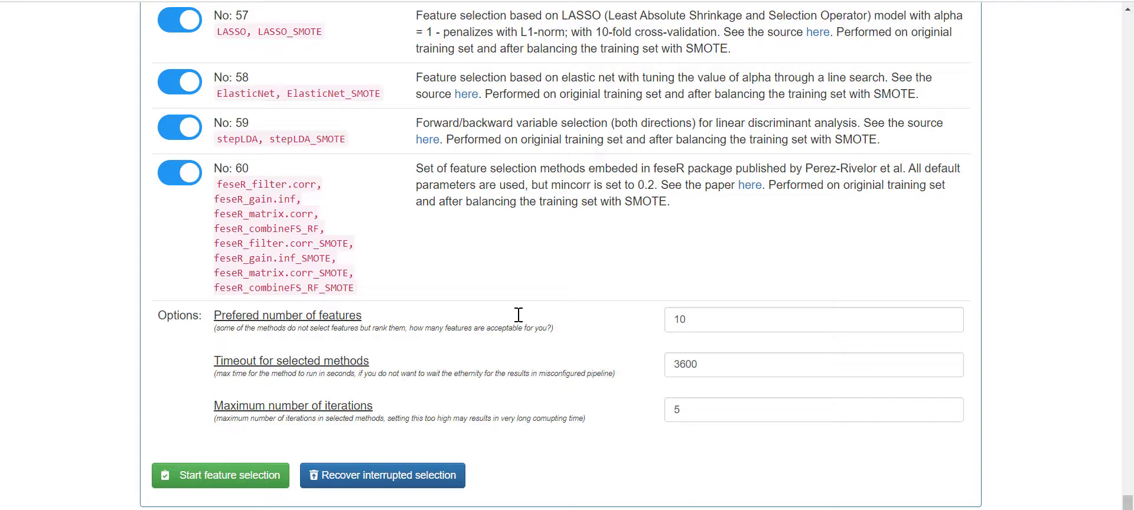
{"action": "scroll", "coordinate": [518, 314], "scroll_direction": "down", "scroll_amount": 1}
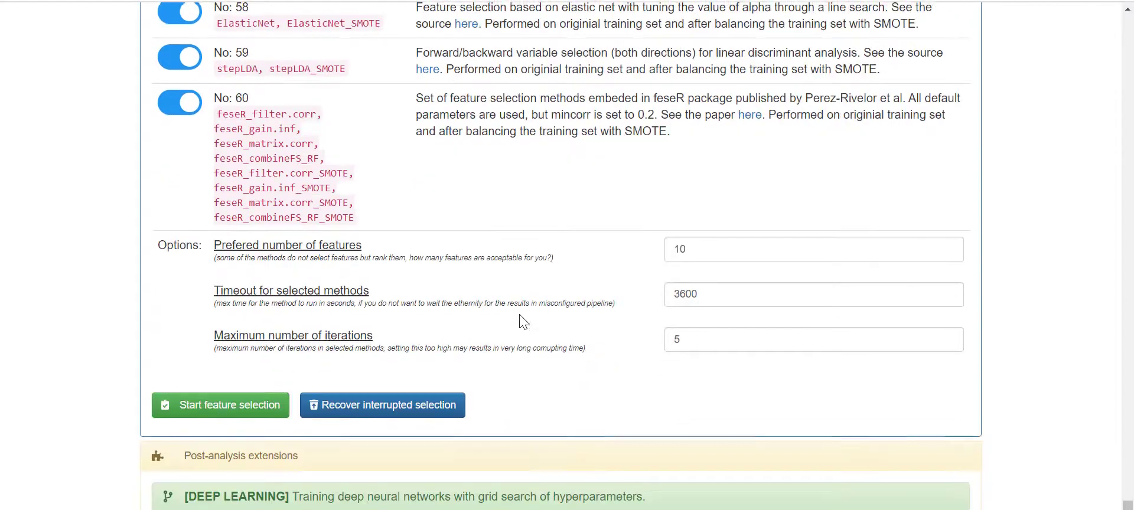
{"action": "scroll", "coordinate": [521, 315], "scroll_direction": "up", "scroll_amount": 1}
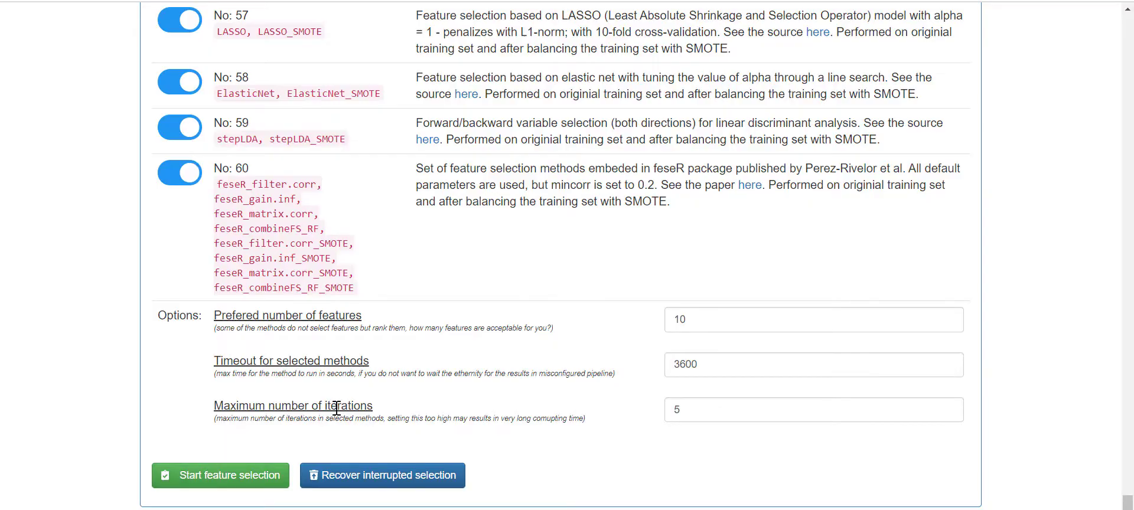
{"action": "scroll", "coordinate": [336, 407], "scroll_direction": "up", "scroll_amount": 20}
{"action": "scroll", "coordinate": [339, 393], "scroll_direction": "up", "scroll_amount": 20}
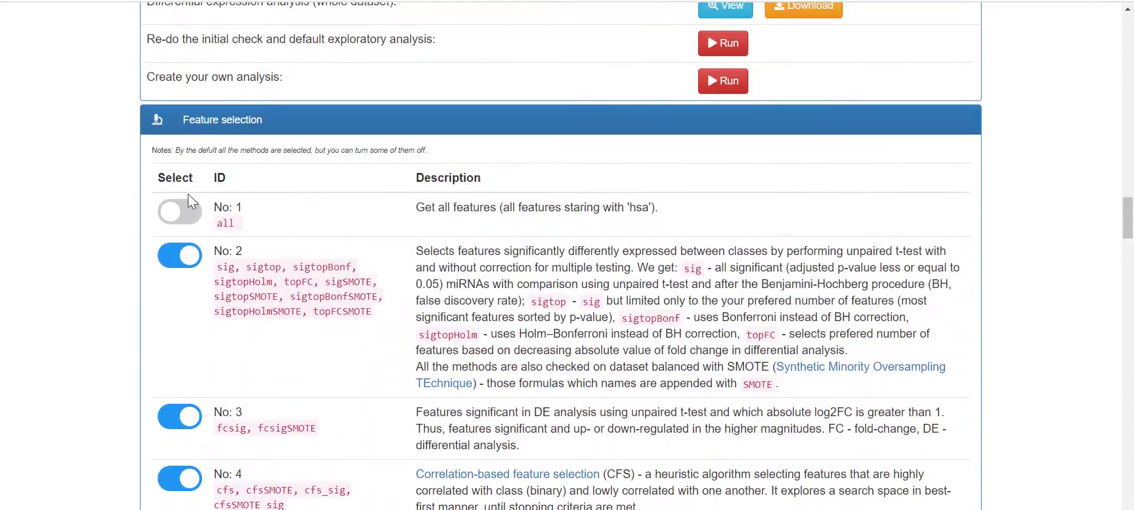
- Re-enable method No: 1 'all' and start the feature selection run
{"action": "left_click", "coordinate": [187, 207]}
{"action": "scroll", "coordinate": [473, 265], "scroll_direction": "down", "scroll_amount": 20}
{"action": "scroll", "coordinate": [354, 283], "scroll_direction": "down", "scroll_amount": 1}
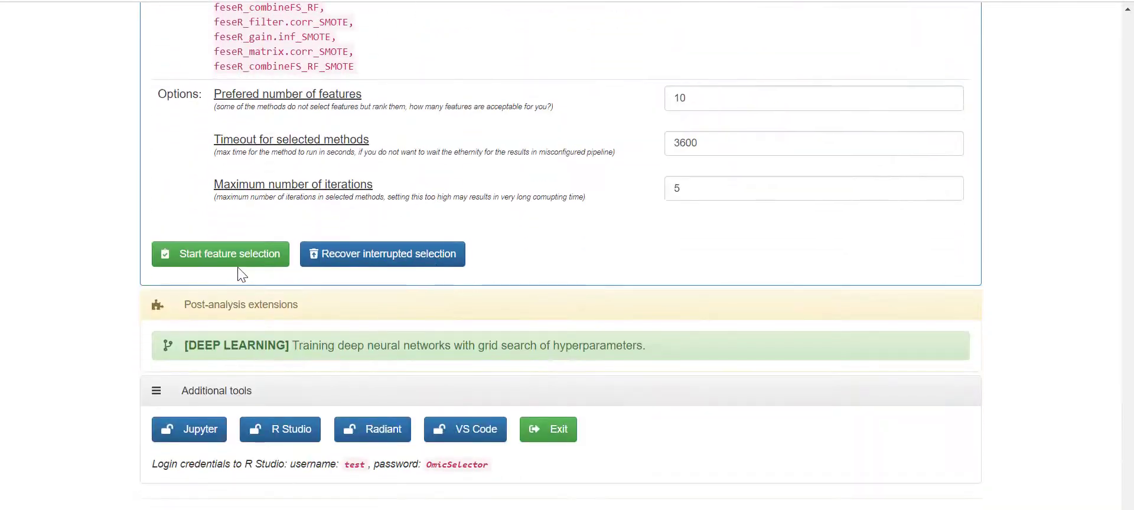
{"action": "left_click", "coordinate": [282, 260]}
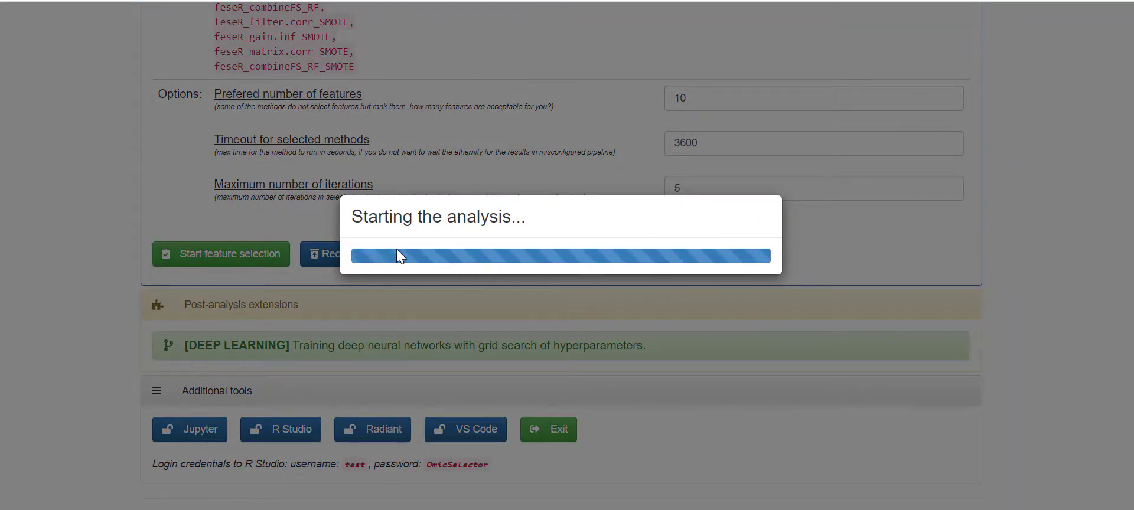
- Follow the task progress log as methods 2–4 run, with FC and SIG selecting hsa.miR.200c.3p
{"action": "scroll", "coordinate": [444, 241], "scroll_direction": "up", "scroll_amount": 3}
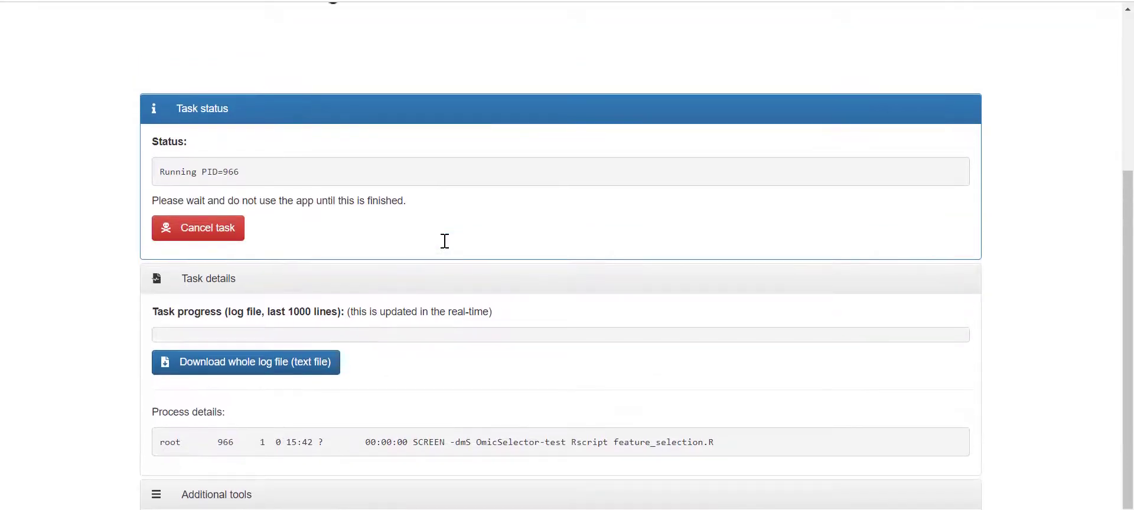
{"action": "scroll", "coordinate": [444, 241], "scroll_direction": "down", "scroll_amount": 1}
{"action": "scroll", "coordinate": [331, 130], "scroll_direction": "down", "scroll_amount": 1}
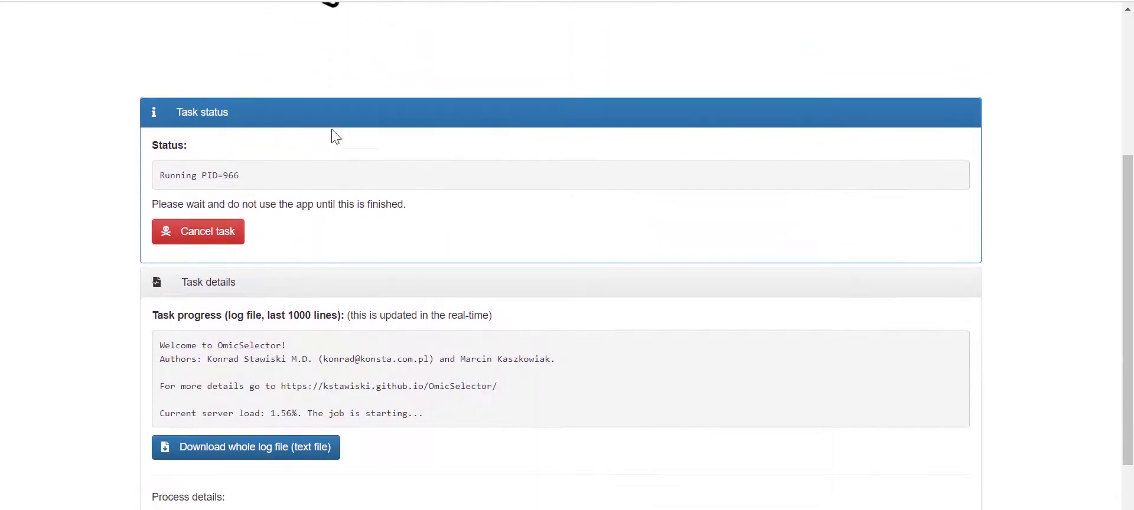
{"action": "scroll", "coordinate": [264, 189], "scroll_direction": "down", "scroll_amount": 1}
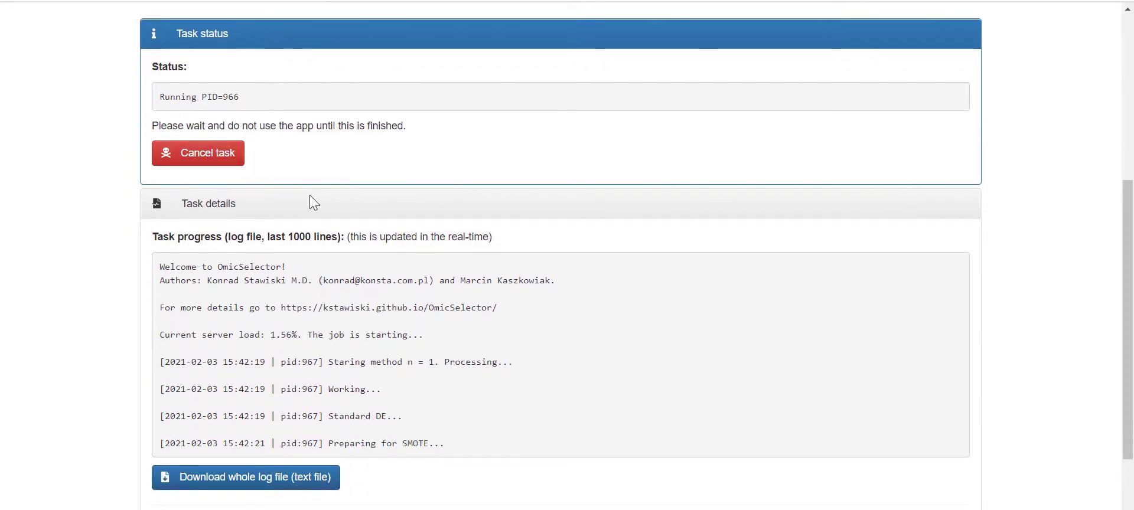
{"action": "scroll", "coordinate": [309, 194], "scroll_direction": "down", "scroll_amount": 1}
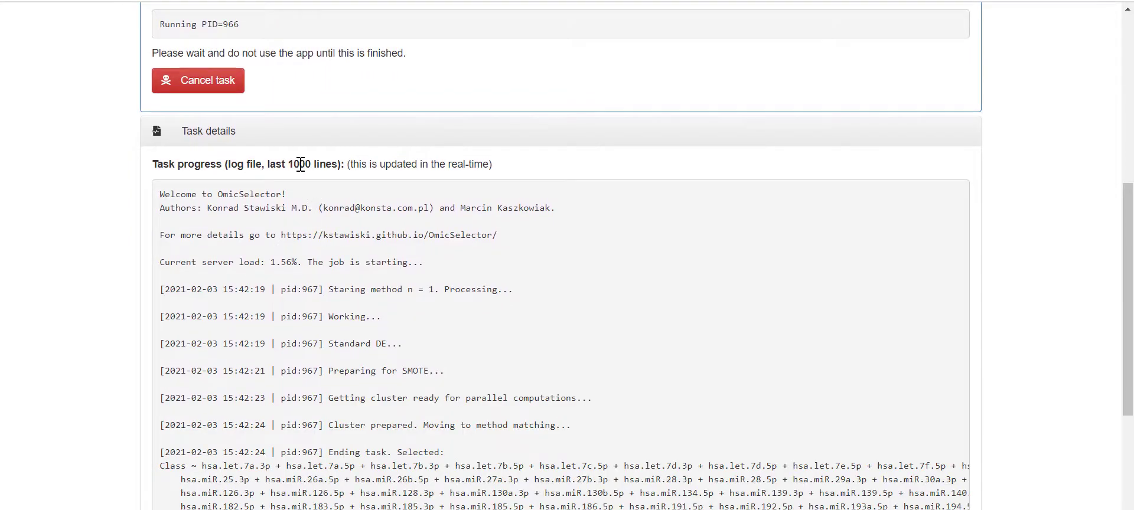
{"action": "scroll", "coordinate": [333, 171], "scroll_direction": "down", "scroll_amount": 2}
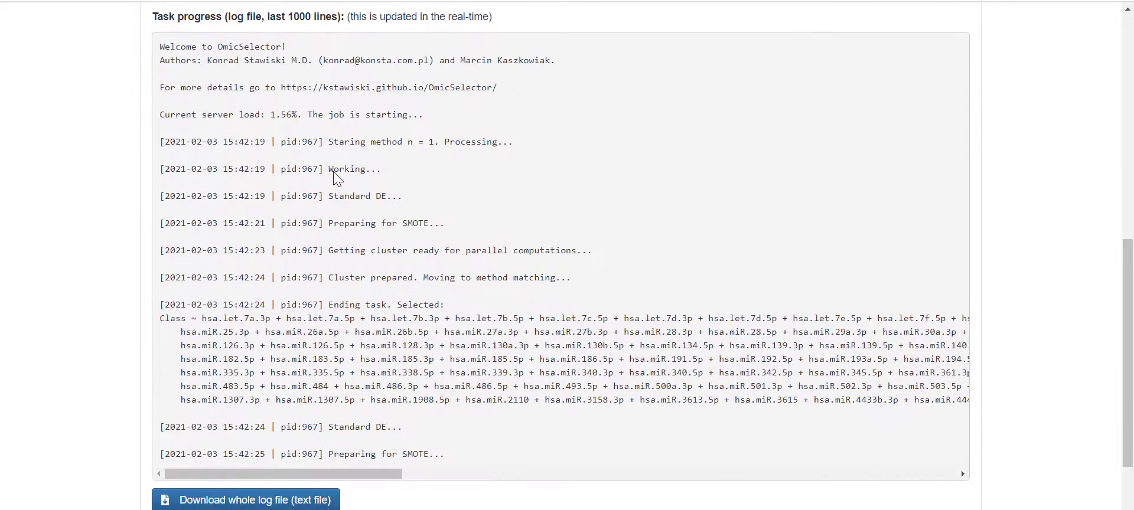
{"action": "scroll", "coordinate": [333, 171], "scroll_direction": "down", "scroll_amount": 4}
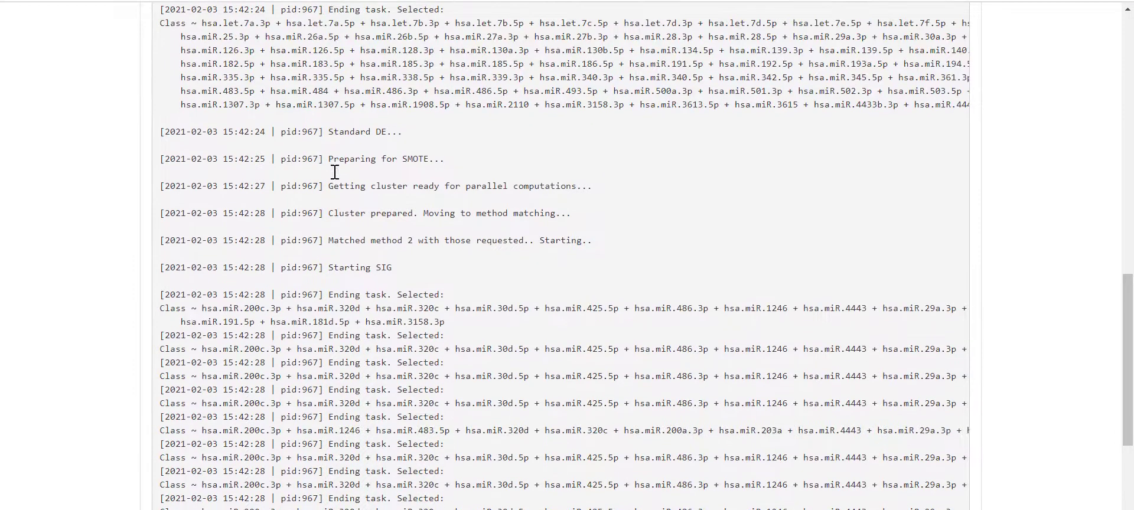
{"action": "scroll", "coordinate": [334, 171], "scroll_direction": "down", "scroll_amount": 2}
{"action": "scroll", "coordinate": [334, 172], "scroll_direction": "down", "scroll_amount": 3}
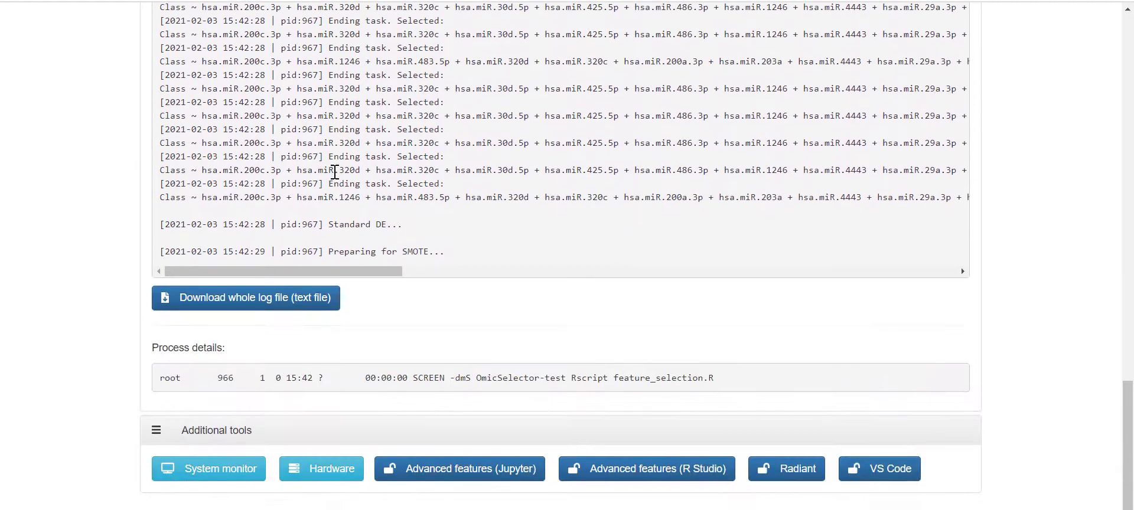
{"action": "scroll", "coordinate": [297, 324], "scroll_direction": "down", "scroll_amount": 3}
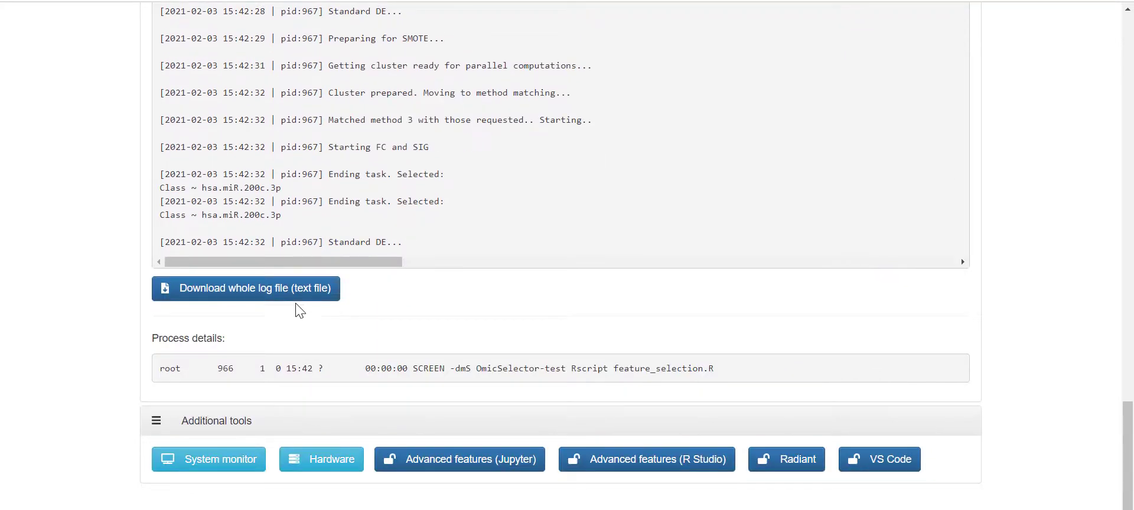
{"action": "scroll", "coordinate": [490, 340], "scroll_direction": "down", "scroll_amount": 1}
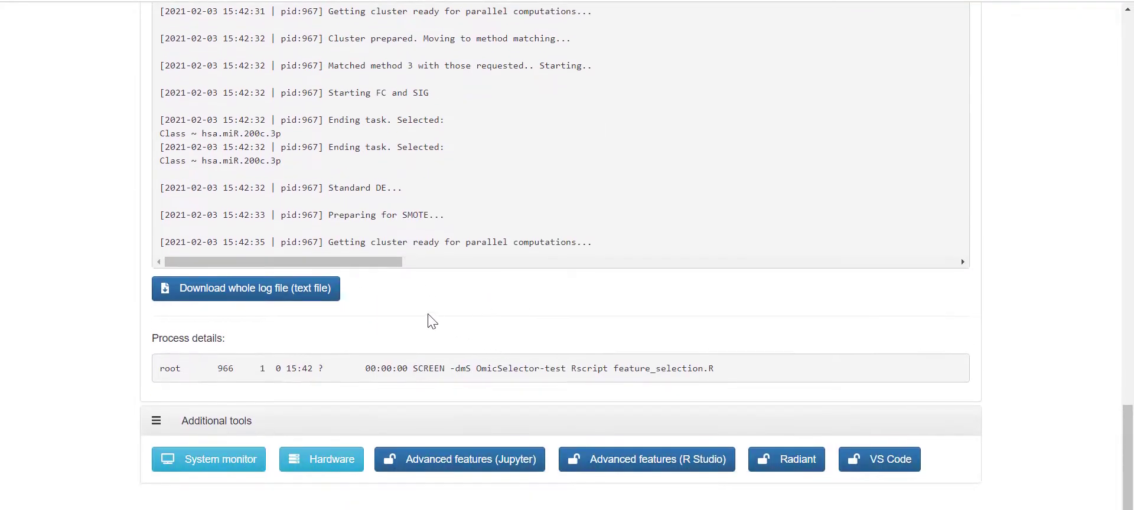
{"action": "scroll", "coordinate": [431, 322], "scroll_direction": "down", "scroll_amount": 1}
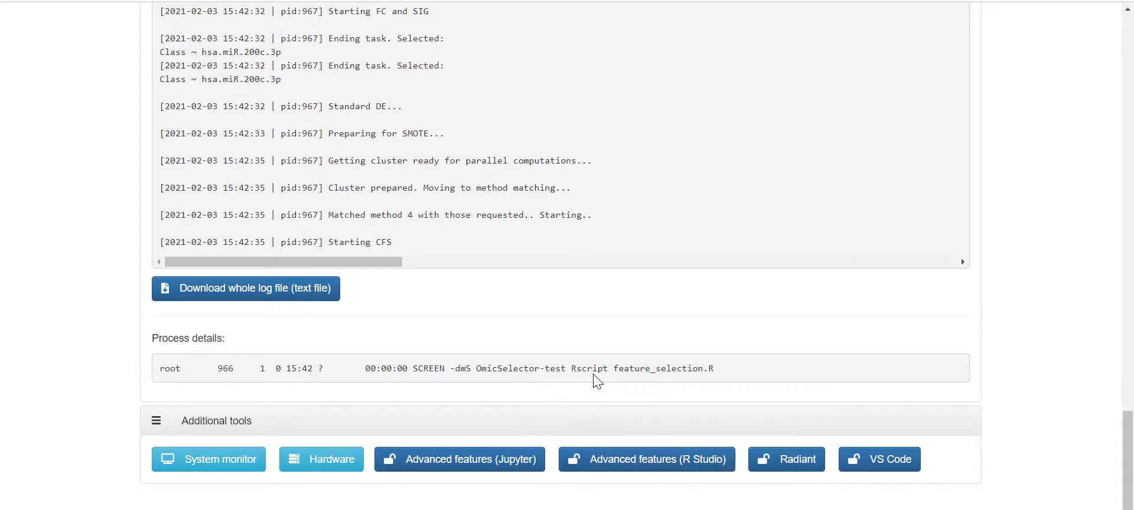
{"action": "scroll", "coordinate": [570, 342], "scroll_direction": "up", "scroll_amount": 3}
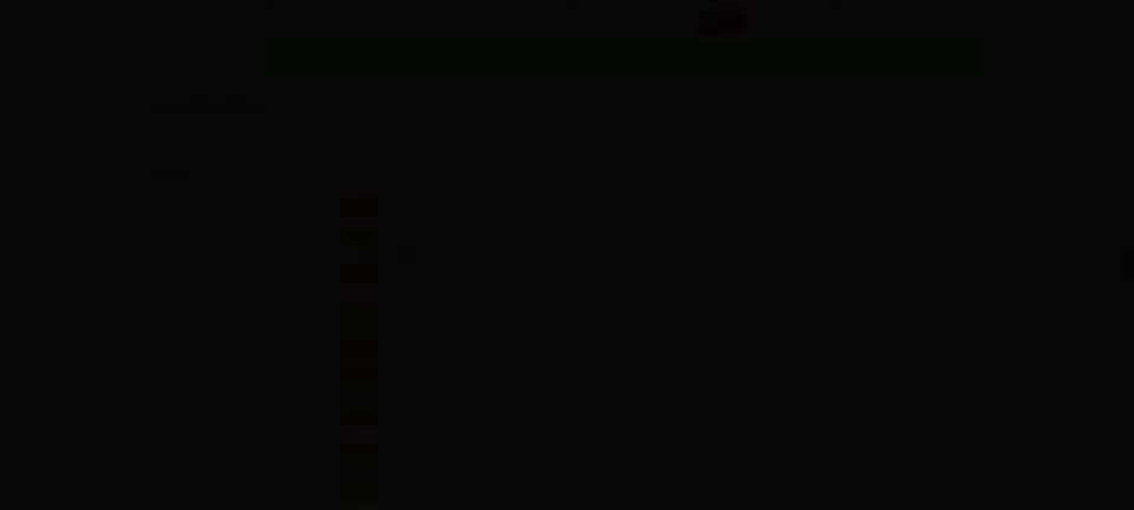
{"action": "scroll", "coordinate": [976, 106], "scroll_direction": "up", "scroll_amount": 1}
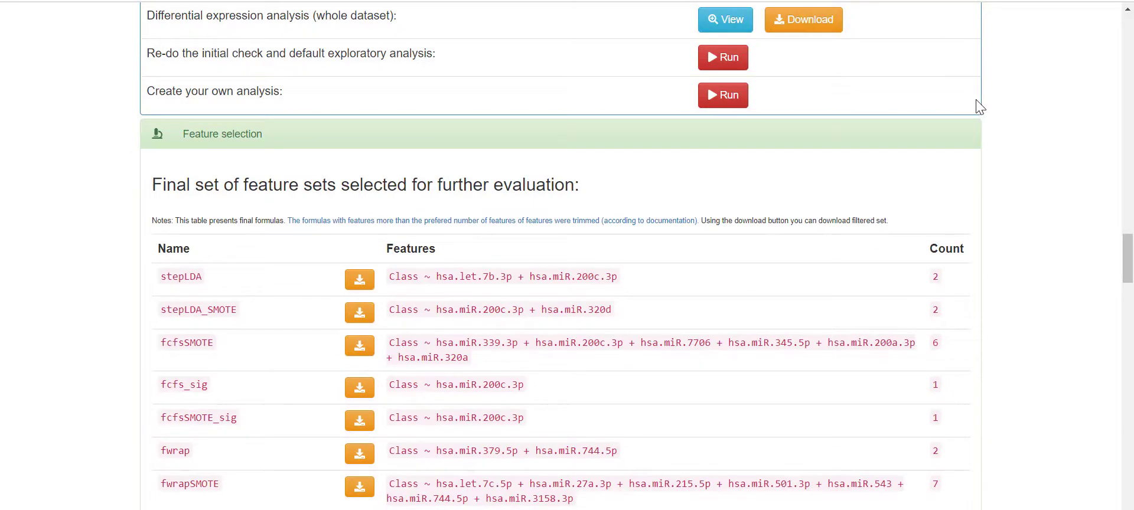
{"action": "scroll", "coordinate": [1023, 111], "scroll_direction": "down", "scroll_amount": 1}
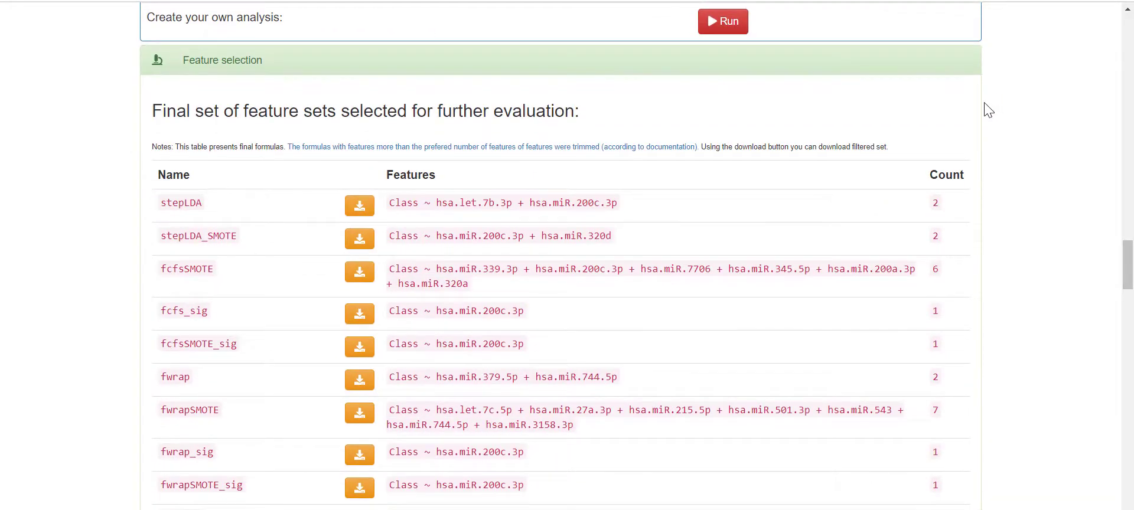
{"action": "scroll", "coordinate": [951, 131], "scroll_direction": "down", "scroll_amount": 1}
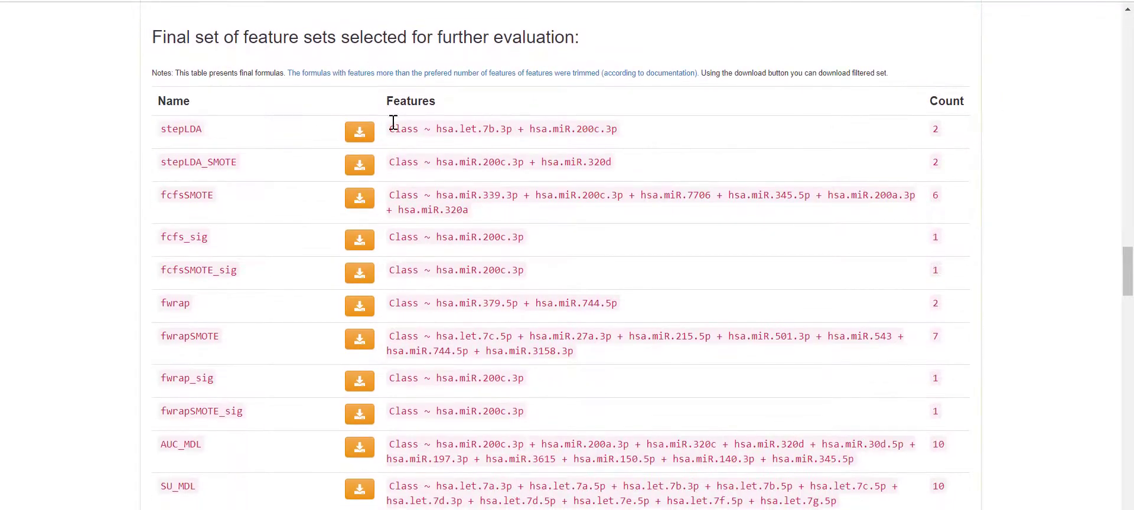
{"action": "left_click_drag", "start_coordinate": [162, 133], "coordinate": [211, 145]}
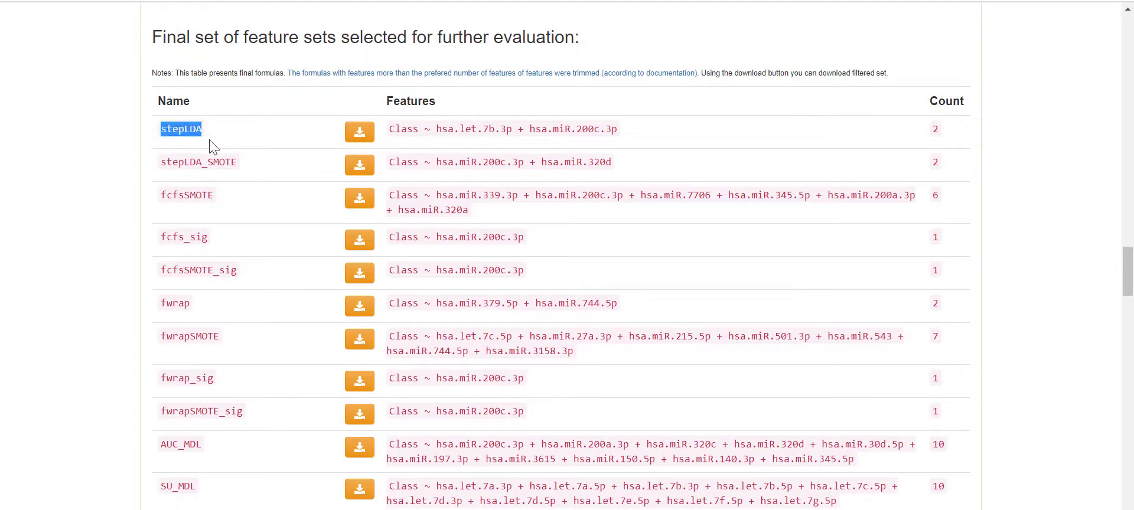
{"action": "left_click_drag", "start_coordinate": [397, 133], "coordinate": [890, 139]}
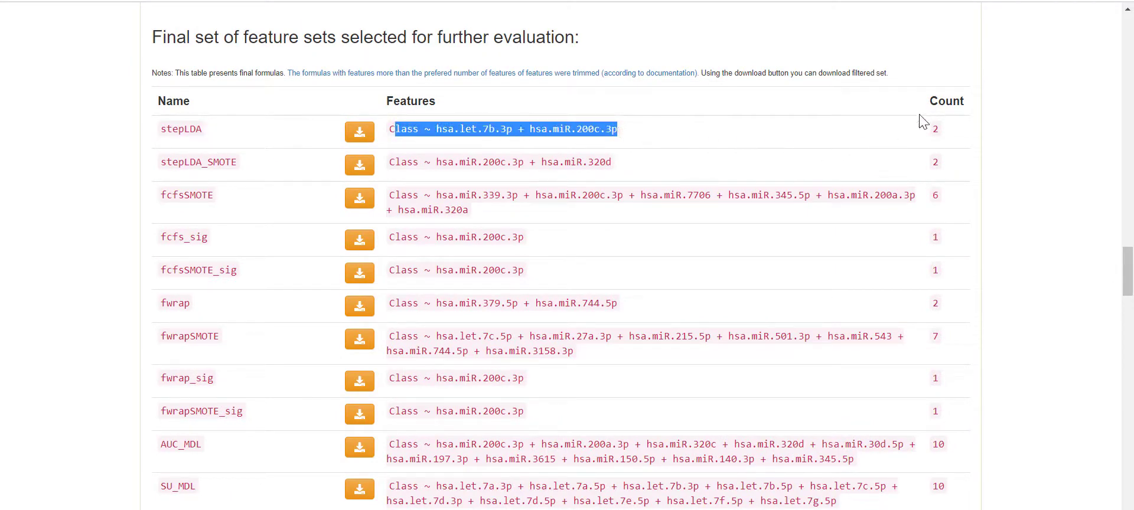
{"action": "scroll", "coordinate": [924, 124], "scroll_direction": "down", "scroll_amount": 5}
{"action": "scroll", "coordinate": [920, 135], "scroll_direction": "down", "scroll_amount": 13}
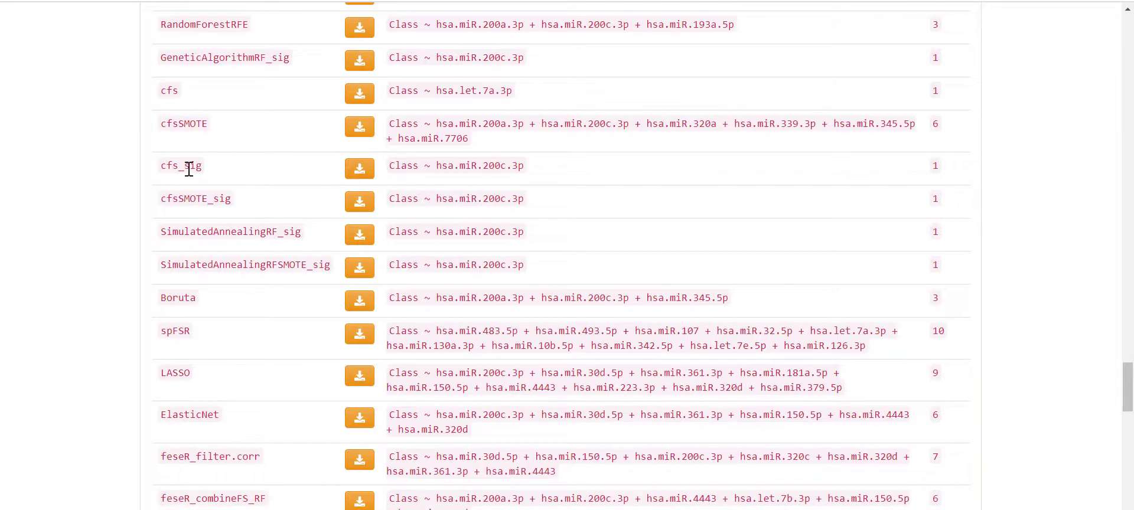
{"action": "left_click_drag", "start_coordinate": [167, 171], "coordinate": [435, 179]}
{"action": "left_click", "coordinate": [525, 264]}
{"action": "left_click", "coordinate": [439, 180]}
{"action": "scroll", "coordinate": [548, 197], "scroll_direction": "down", "scroll_amount": 1}
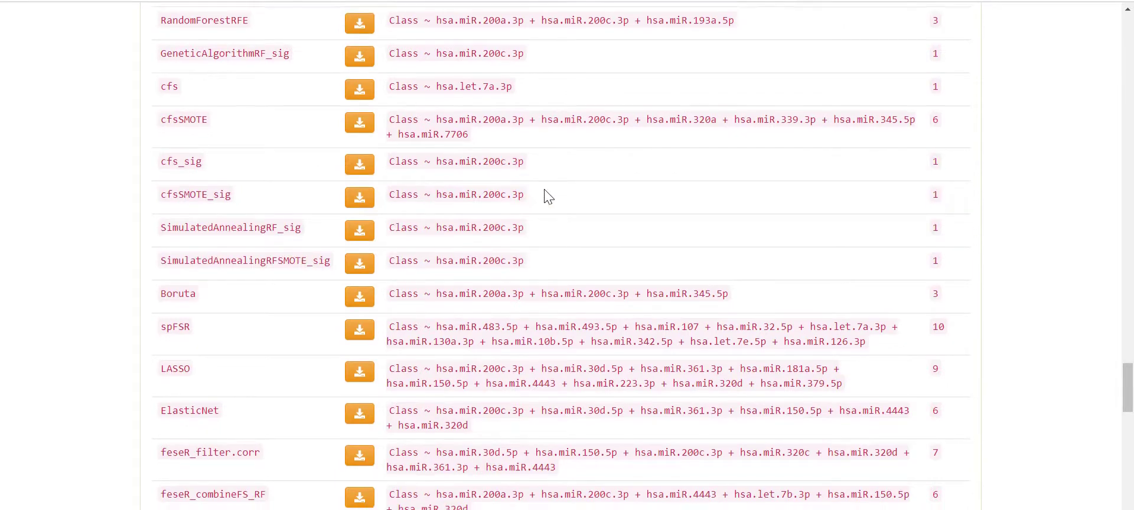
{"action": "scroll", "coordinate": [585, 206], "scroll_direction": "down", "scroll_amount": 7}
{"action": "scroll", "coordinate": [590, 208], "scroll_direction": "down", "scroll_amount": 2}
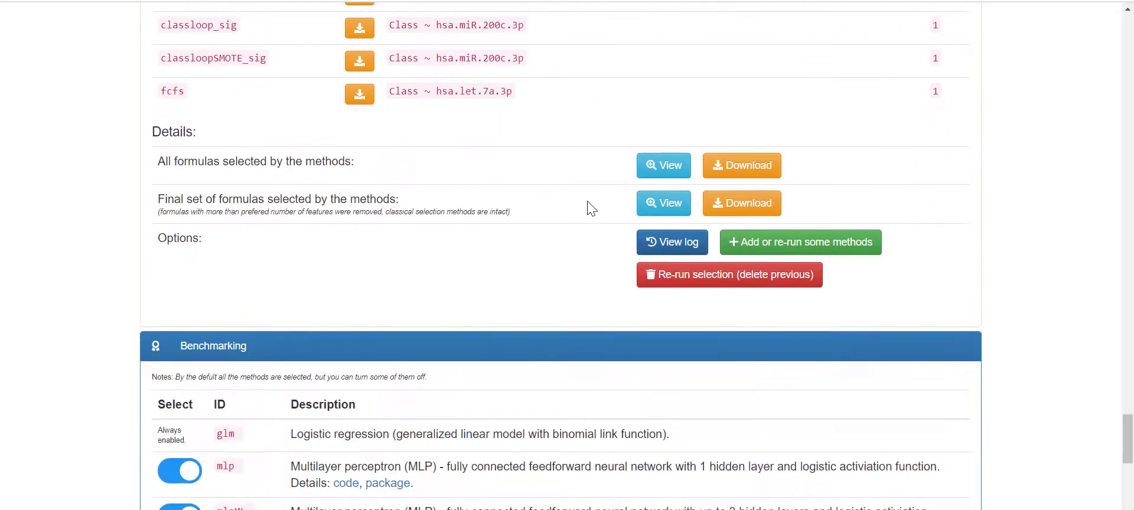
{"action": "scroll", "coordinate": [591, 204], "scroll_direction": "up", "scroll_amount": 5}
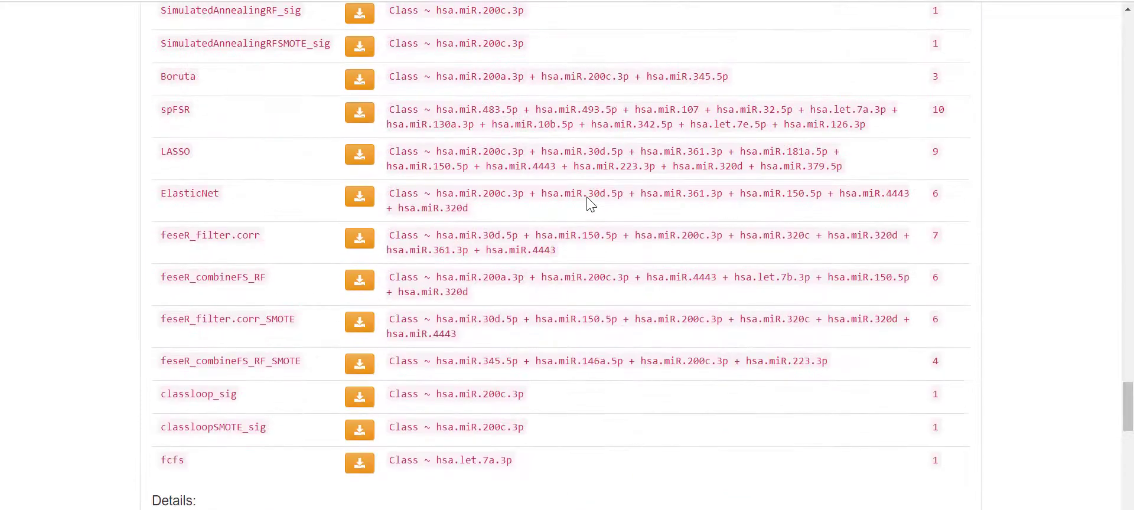
{"action": "scroll", "coordinate": [591, 204], "scroll_direction": "down", "scroll_amount": 2}
{"action": "scroll", "coordinate": [590, 204], "scroll_direction": "up", "scroll_amount": 5}
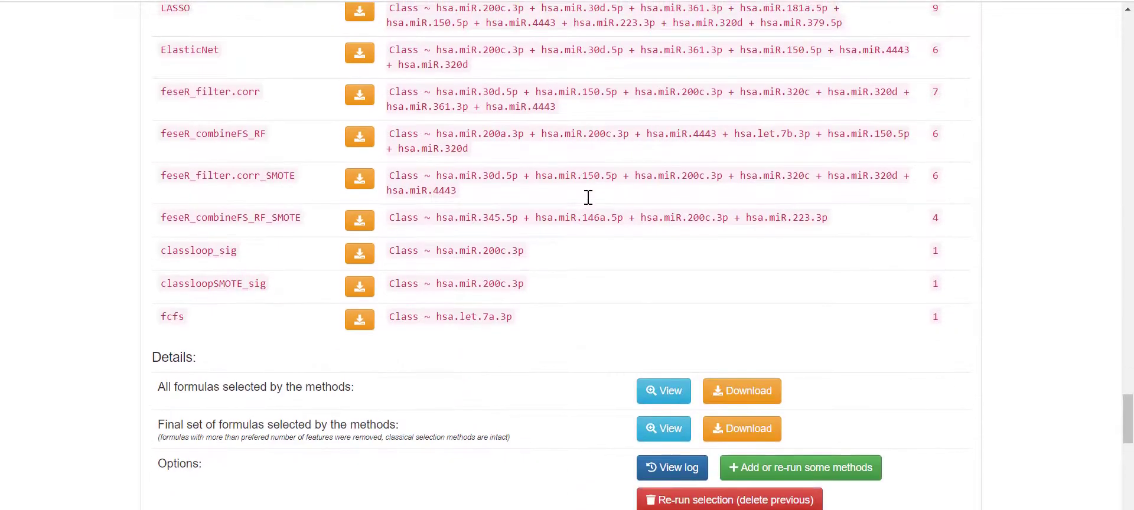
{"action": "scroll", "coordinate": [590, 203], "scroll_direction": "down", "scroll_amount": 9}
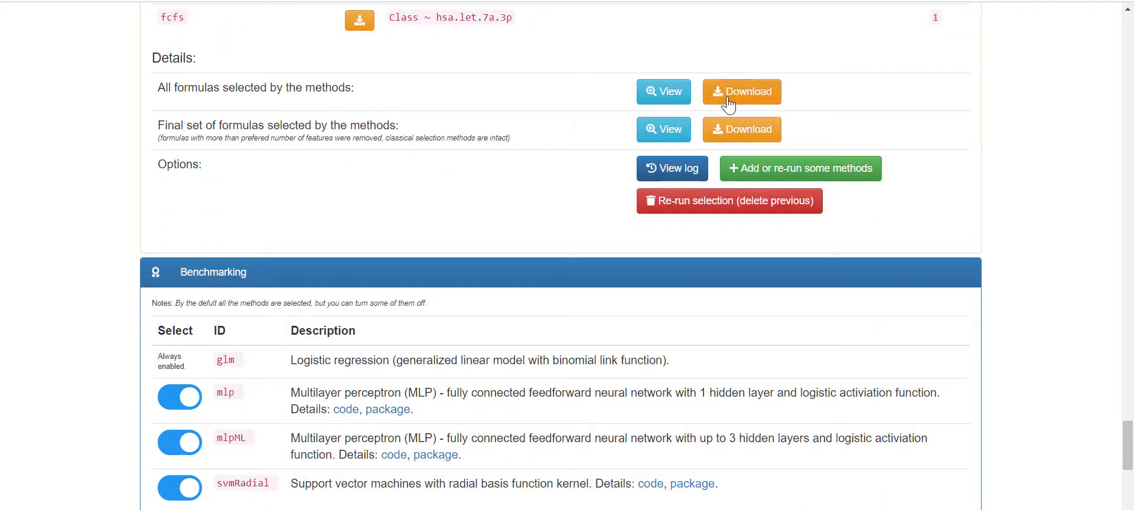
{"action": "left_click", "coordinate": [673, 99]}
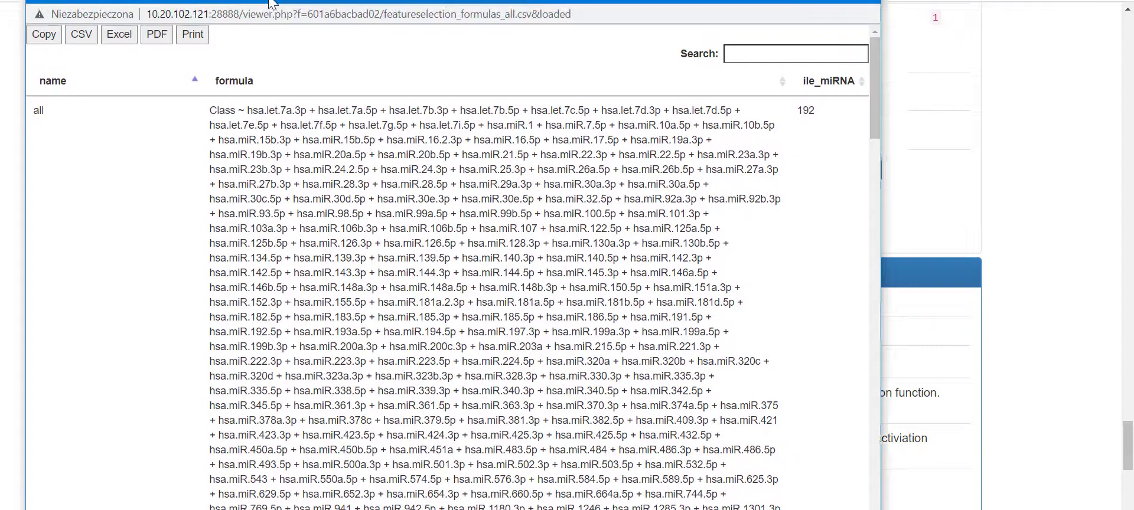
{"action": "left_click_drag", "start_coordinate": [270, 2], "coordinate": [288, 20]}
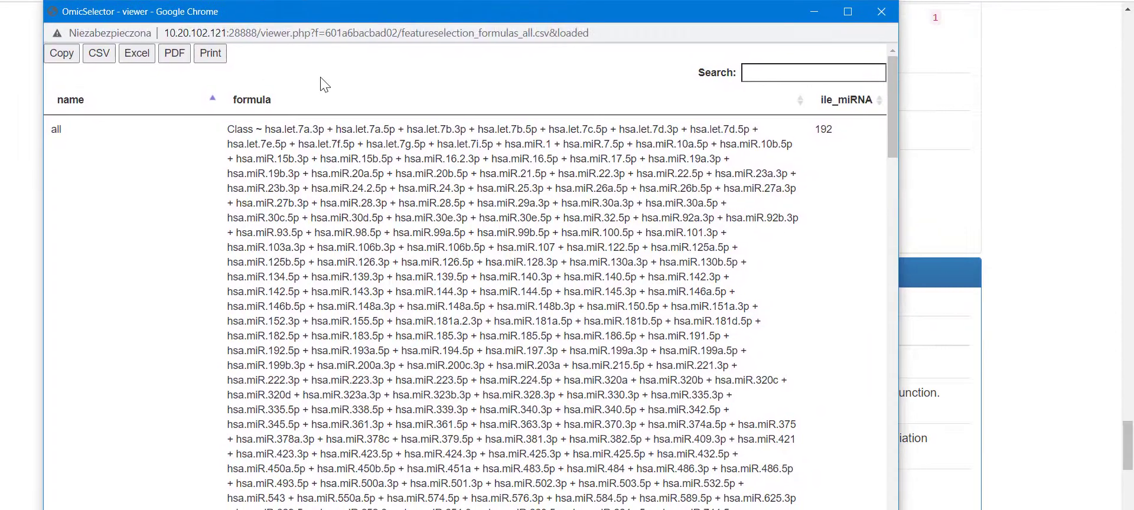
{"action": "scroll", "coordinate": [671, 201], "scroll_direction": "down", "scroll_amount": 1}
{"action": "scroll", "coordinate": [670, 198], "scroll_direction": "down", "scroll_amount": 5}
{"action": "scroll", "coordinate": [673, 195], "scroll_direction": "up", "scroll_amount": 10}
{"action": "left_click", "coordinate": [874, 15]}
{"action": "scroll", "coordinate": [851, 210], "scroll_direction": "up", "scroll_amount": 2}
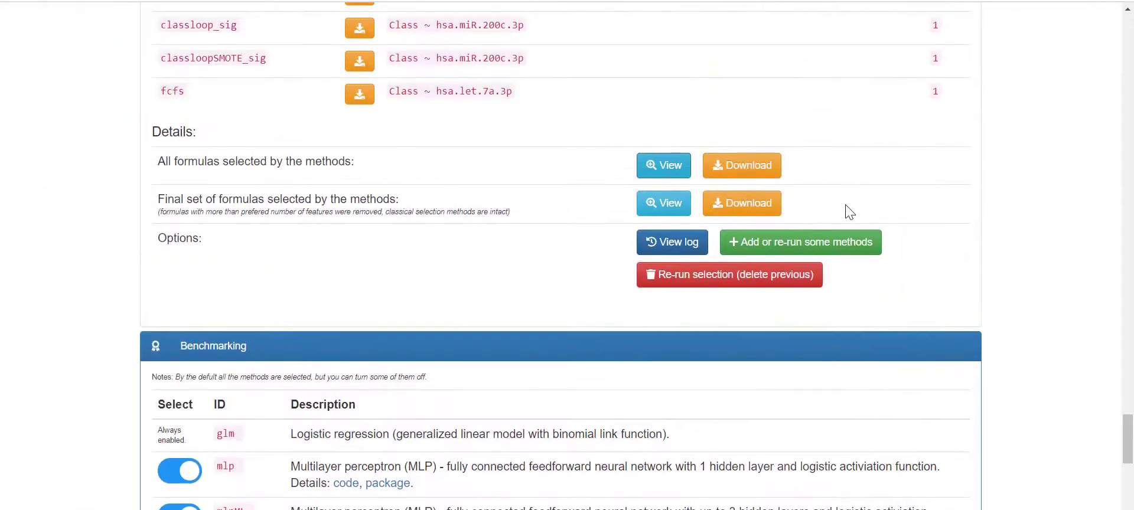
{"action": "scroll", "coordinate": [874, 210], "scroll_direction": "up", "scroll_amount": 6}
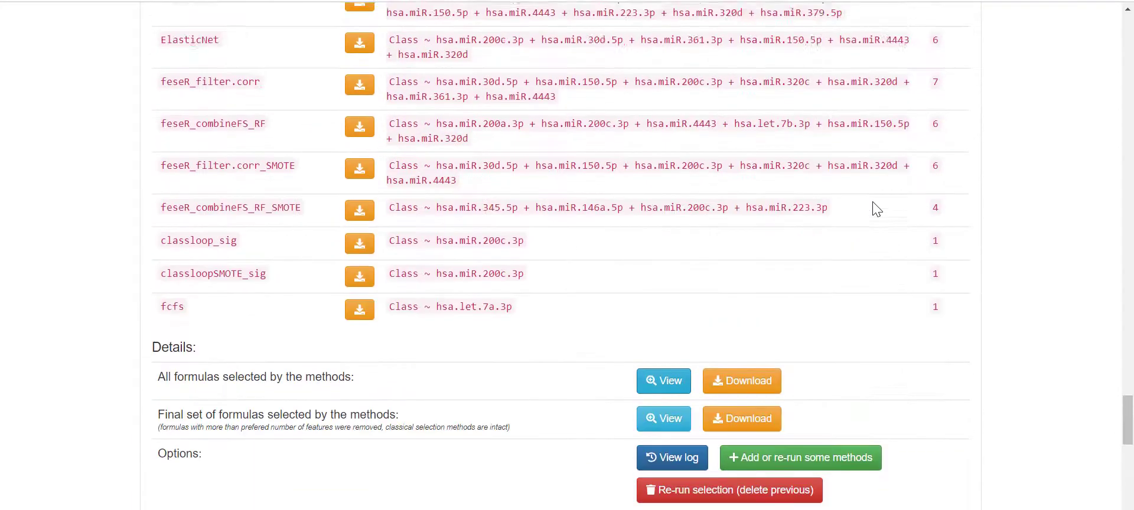
{"action": "scroll", "coordinate": [874, 209], "scroll_direction": "down", "scroll_amount": 10}
{"action": "scroll", "coordinate": [877, 209], "scroll_direction": "up", "scroll_amount": 6}
{"action": "scroll", "coordinate": [874, 204], "scroll_direction": "up", "scroll_amount": 3}
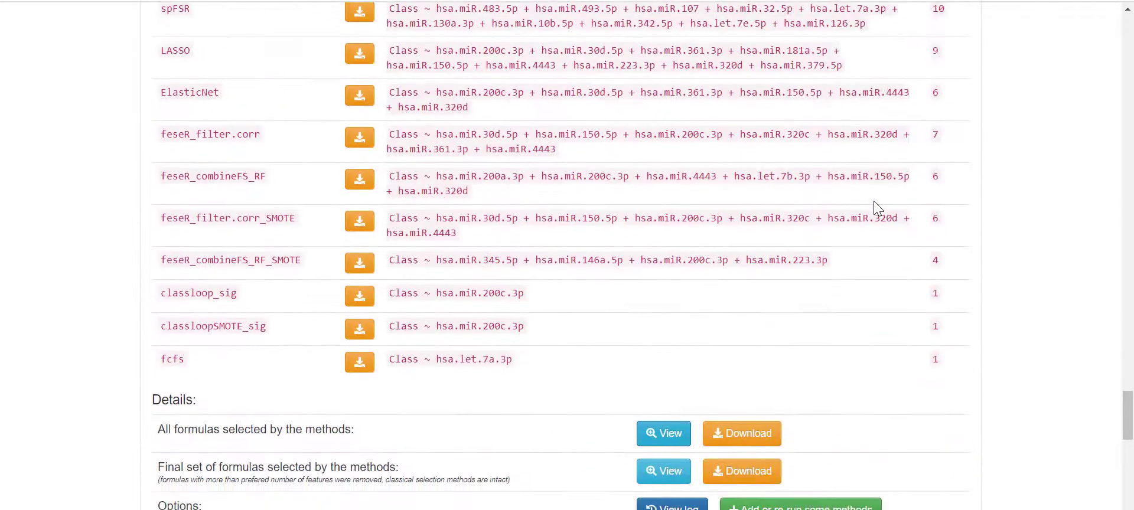
{"action": "scroll", "coordinate": [846, 419], "scroll_direction": "down", "scroll_amount": 4}
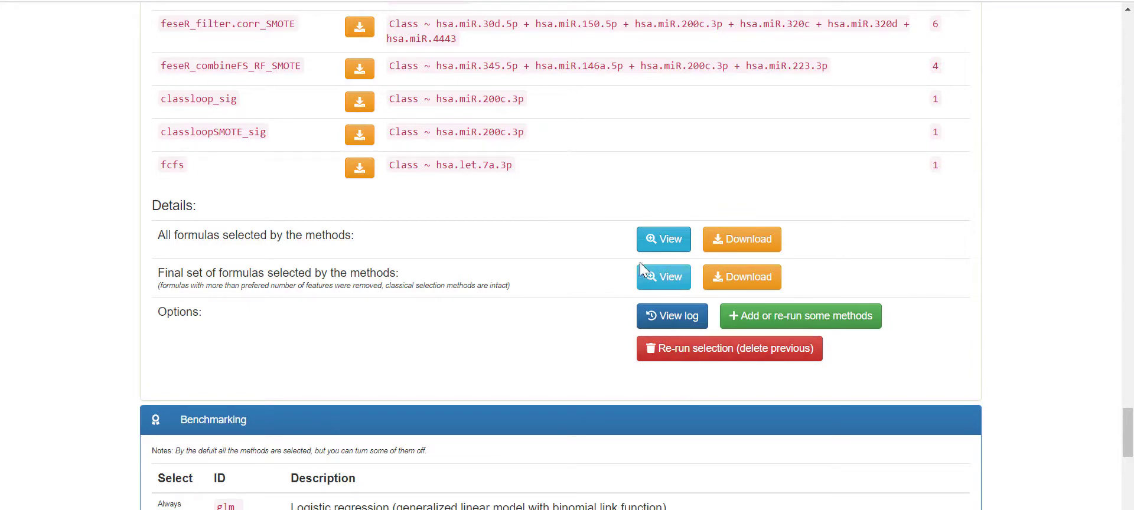
{"action": "scroll", "coordinate": [600, 260], "scroll_direction": "down", "scroll_amount": 2}
{"action": "scroll", "coordinate": [596, 277], "scroll_direction": "down", "scroll_amount": 2}
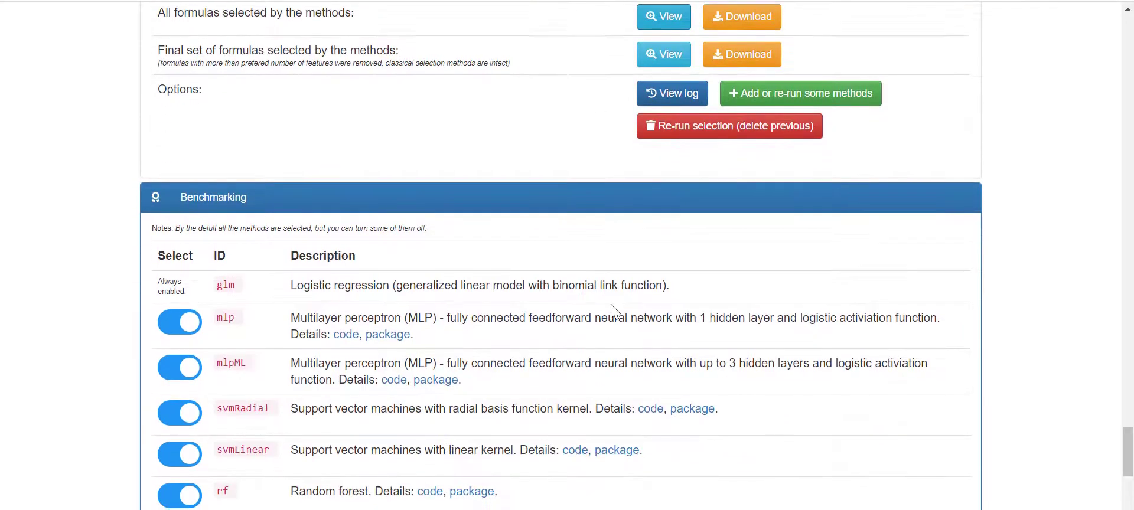
{"action": "scroll", "coordinate": [611, 303], "scroll_direction": "down", "scroll_amount": 1}
{"action": "scroll", "coordinate": [614, 310], "scroll_direction": "up", "scroll_amount": 12}
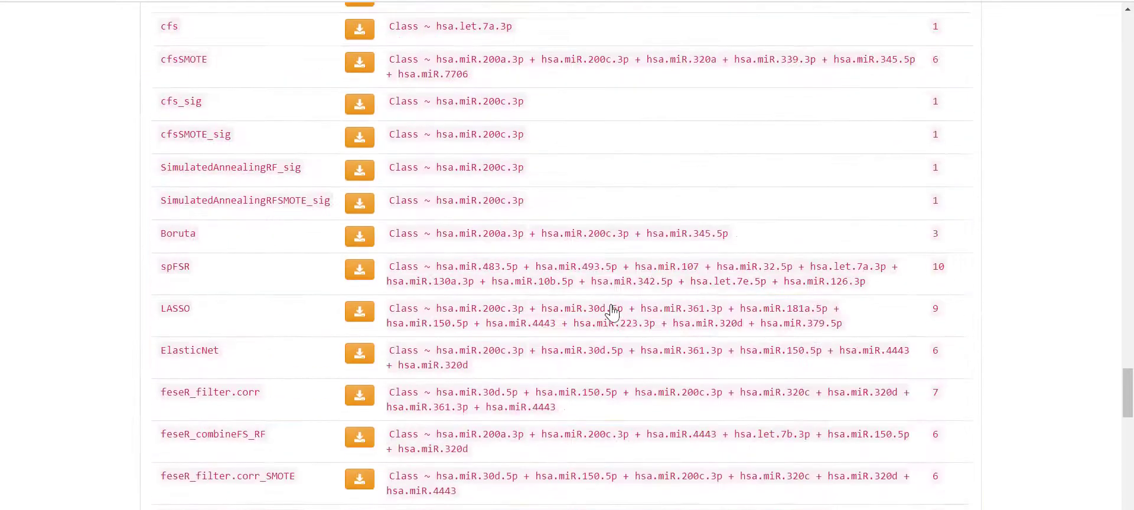
{"action": "scroll", "coordinate": [611, 313], "scroll_direction": "down", "scroll_amount": 10}
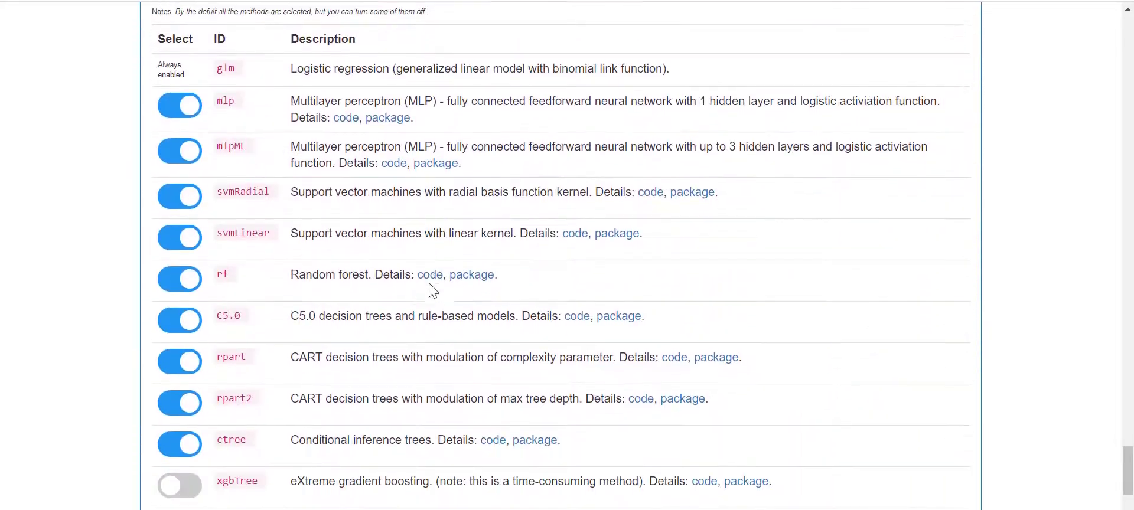
{"action": "scroll", "coordinate": [308, 213], "scroll_direction": "up", "scroll_amount": 1}
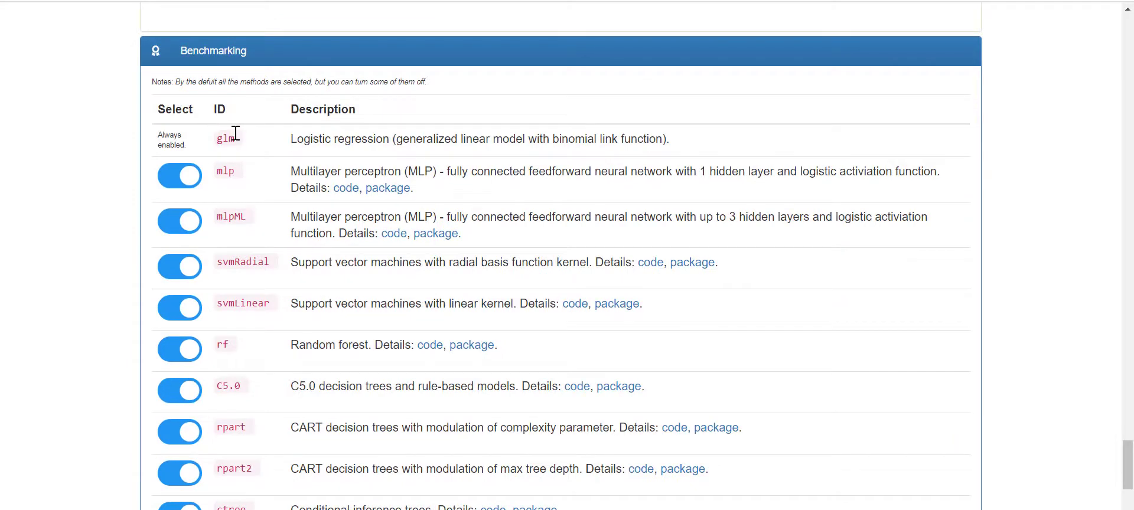
{"action": "scroll", "coordinate": [258, 158], "scroll_direction": "down", "scroll_amount": 1}
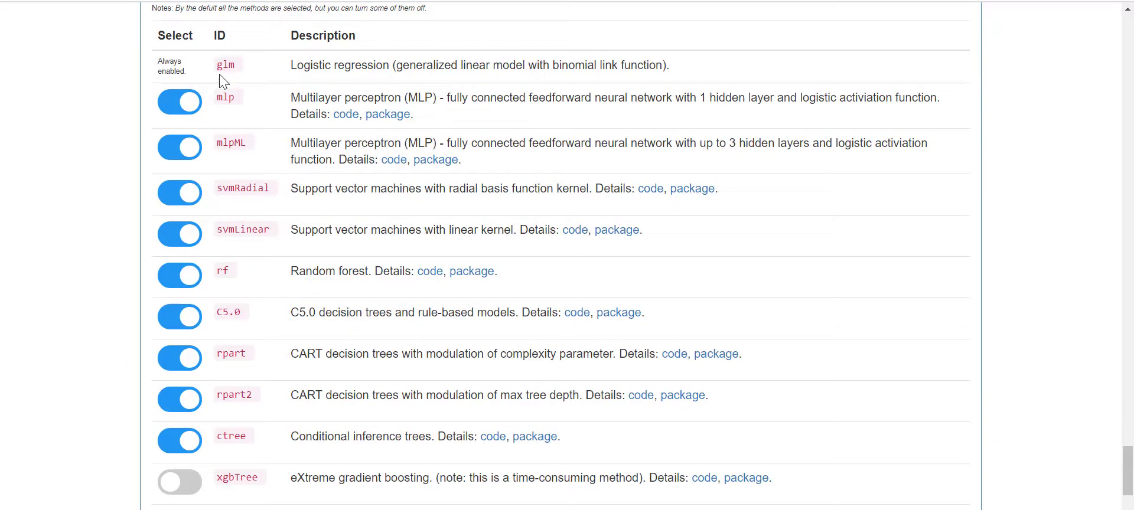
{"action": "scroll", "coordinate": [246, 90], "scroll_direction": "down", "scroll_amount": 1}
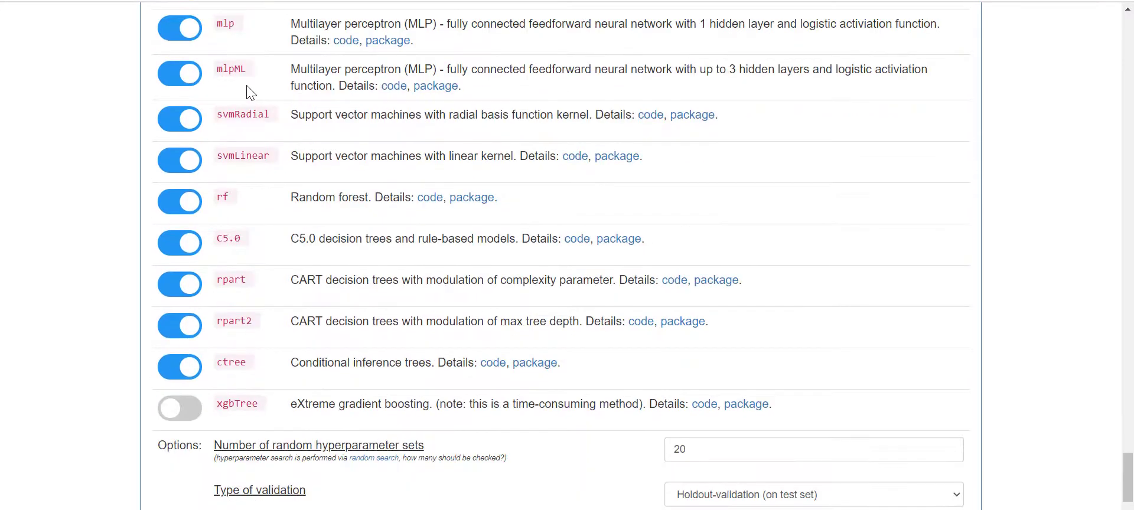
{"action": "scroll", "coordinate": [251, 93], "scroll_direction": "up", "scroll_amount": 1}
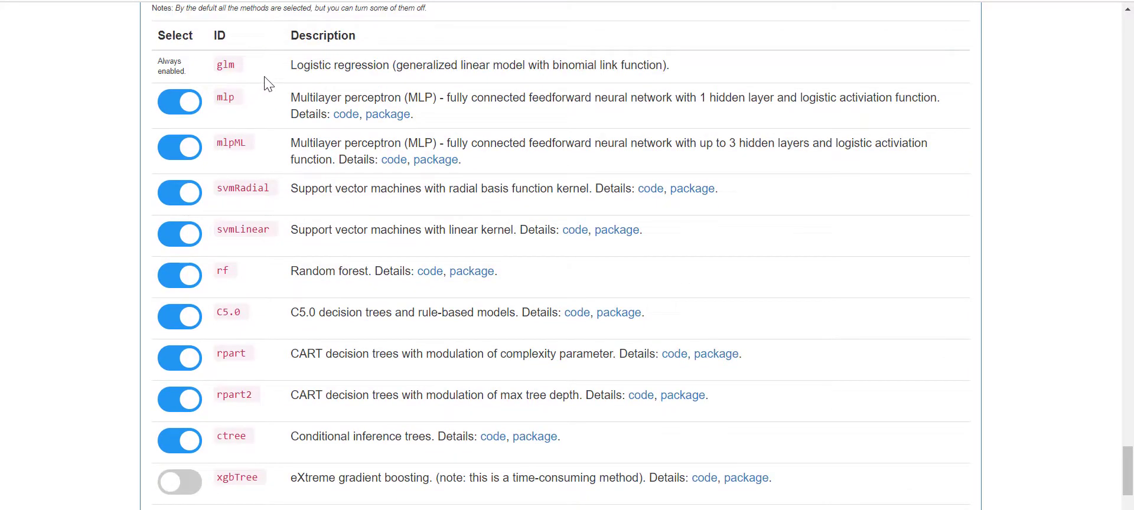
{"action": "left_click_drag", "start_coordinate": [289, 67], "coordinate": [494, 84]}
{"action": "left_click", "coordinate": [490, 88]}
{"action": "scroll", "coordinate": [374, 304], "scroll_direction": "down", "scroll_amount": 1}
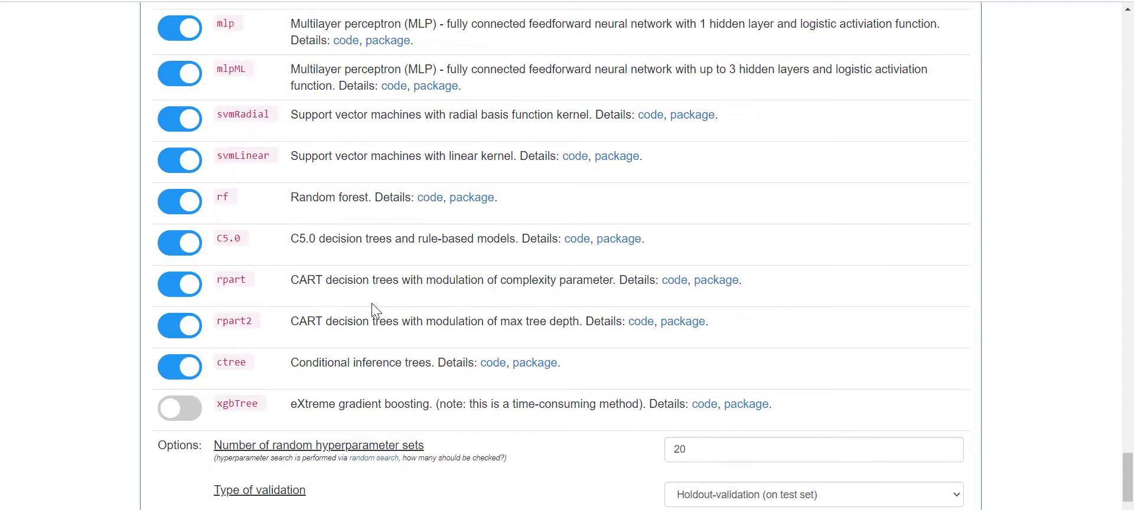
{"action": "scroll", "coordinate": [373, 307], "scroll_direction": "up", "scroll_amount": 1}
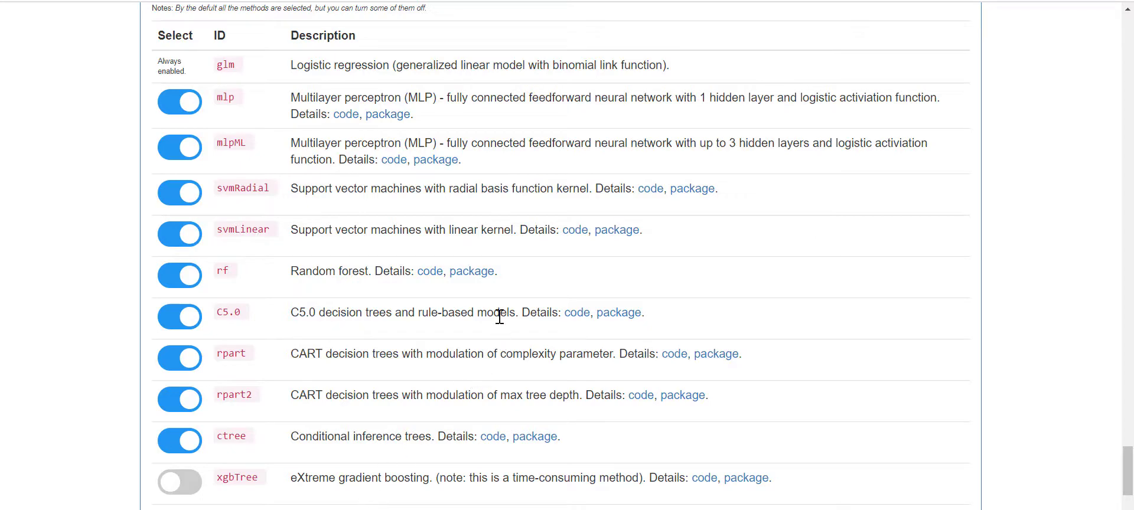
{"action": "scroll", "coordinate": [499, 312], "scroll_direction": "down", "scroll_amount": 3}
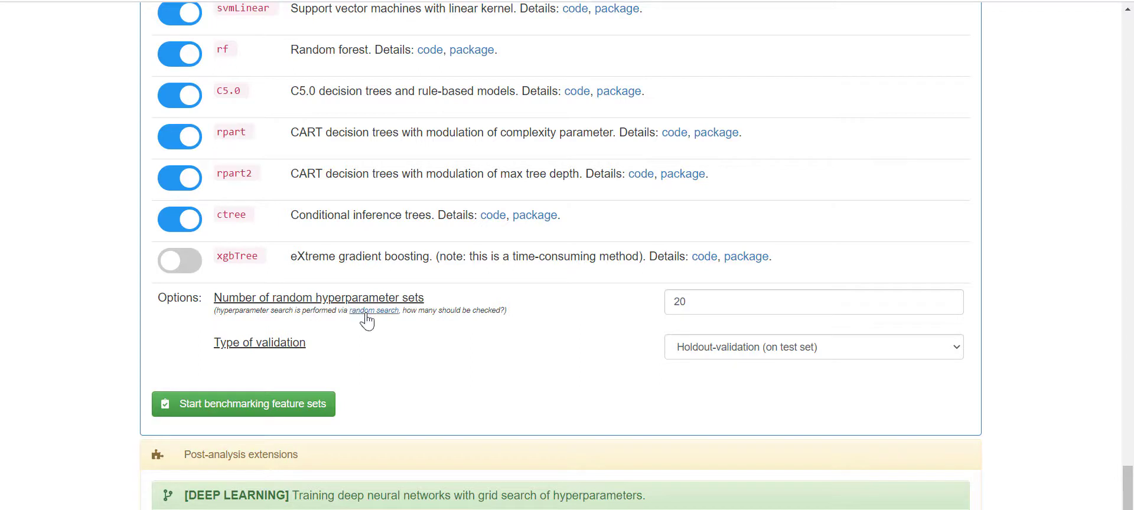
{"action": "scroll", "coordinate": [481, 313], "scroll_direction": "up", "scroll_amount": 1}
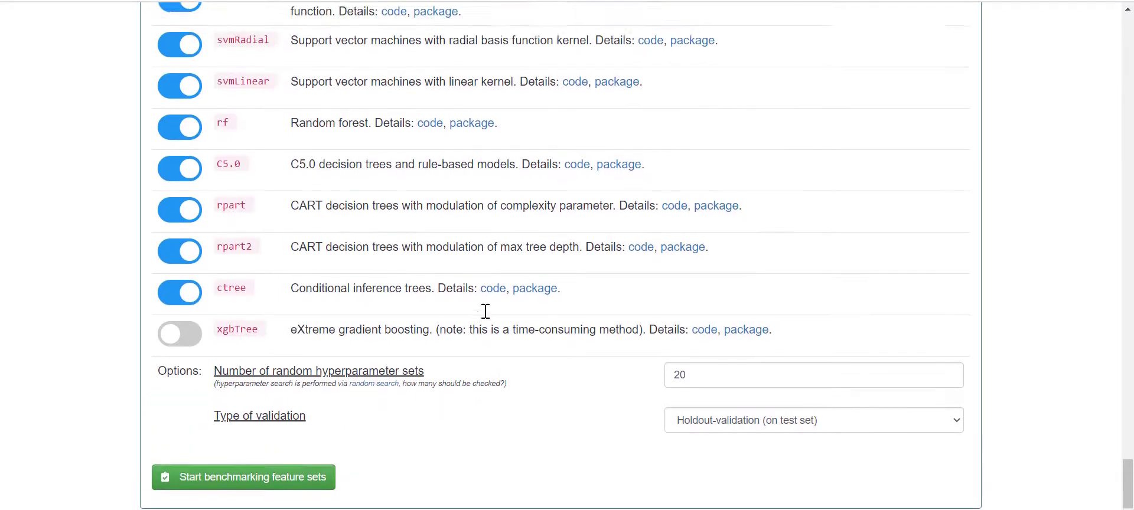
{"action": "scroll", "coordinate": [625, 325], "scroll_direction": "up", "scroll_amount": 1}
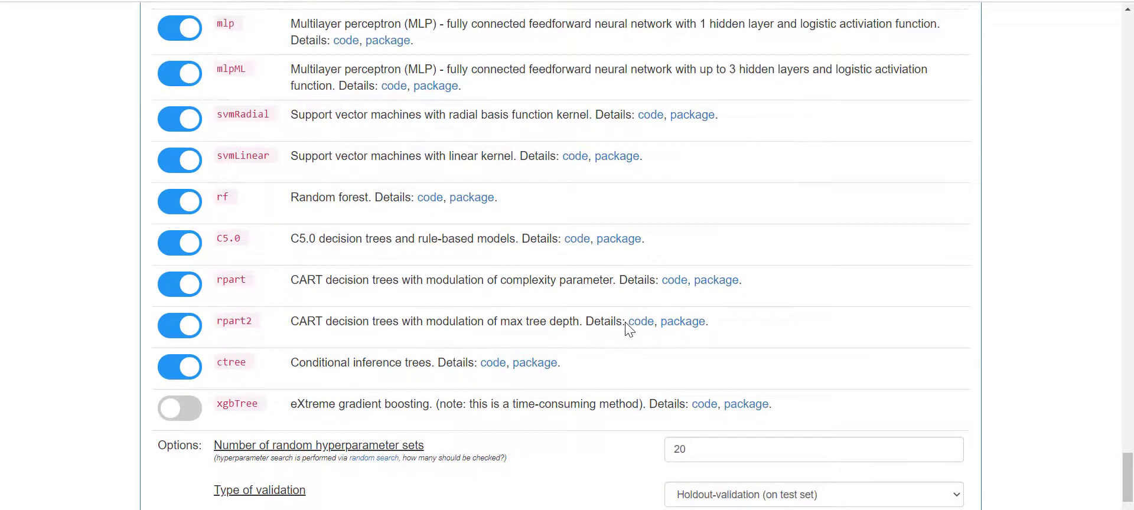
{"action": "scroll", "coordinate": [626, 325], "scroll_direction": "down", "scroll_amount": 1}
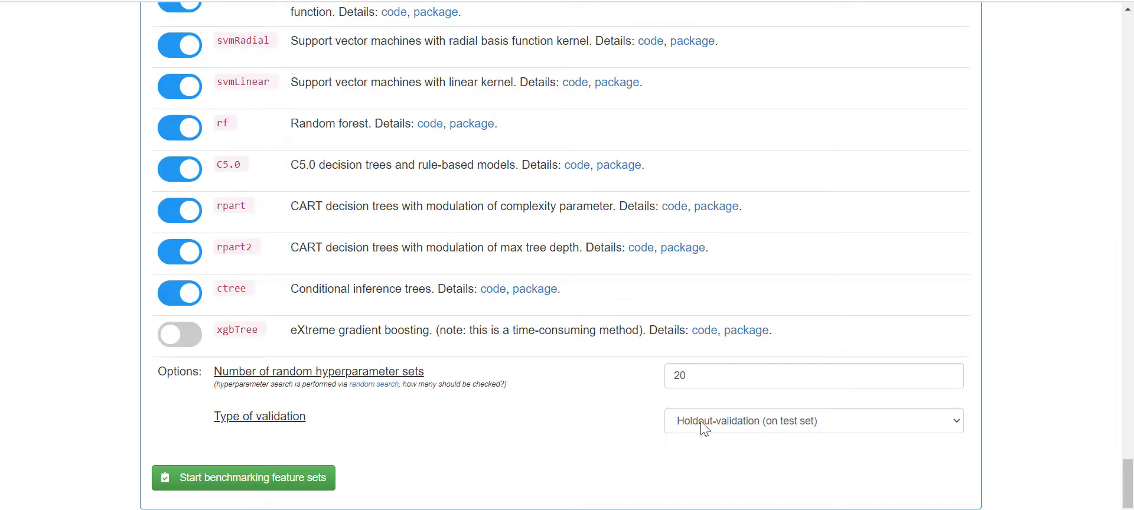
{"action": "left_click", "coordinate": [719, 426]}
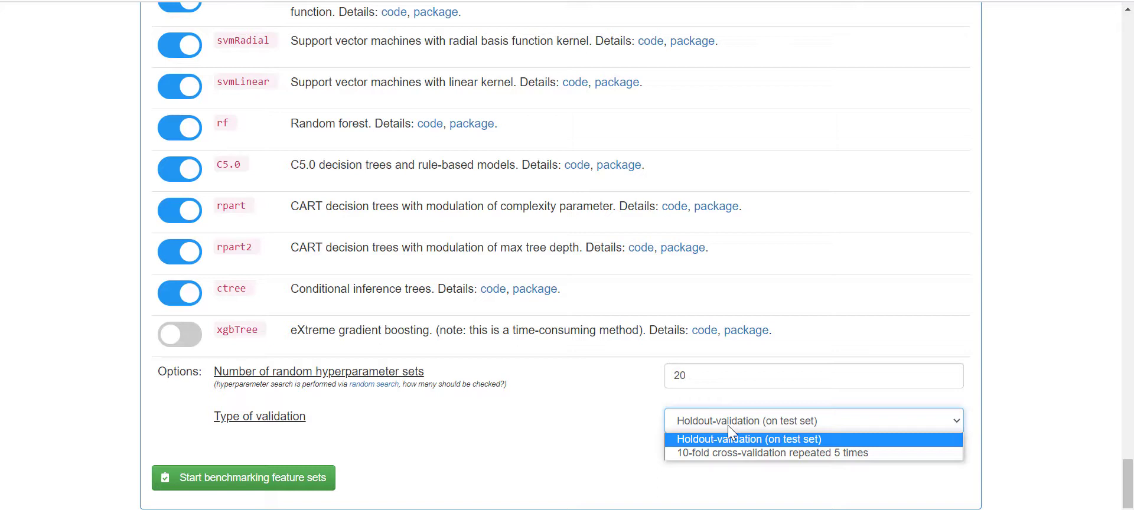
{"action": "left_click", "coordinate": [727, 426]}
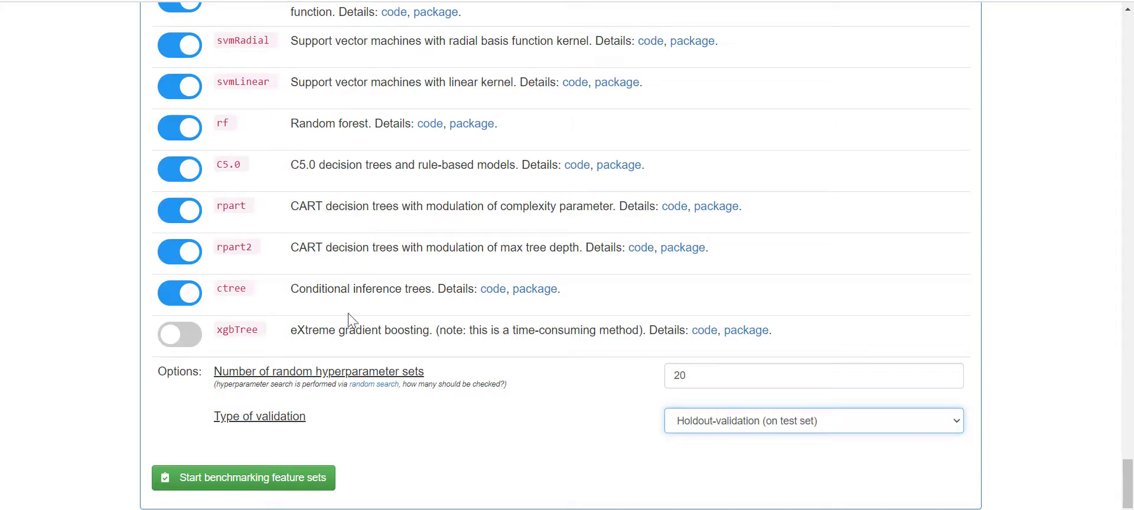
- Start benchmarking the feature sets, launching the 240-model benchmark task
{"action": "left_click", "coordinate": [312, 487]}
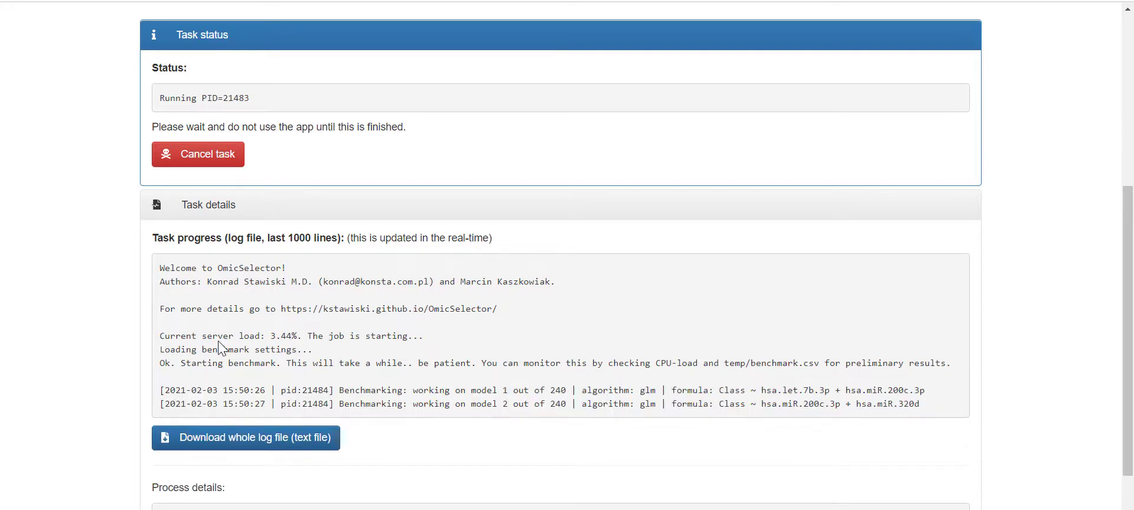
- Follow the benchmark log down to TASK COMPLETED, then scroll back to the top
{"action": "left_click_drag", "start_coordinate": [159, 336], "coordinate": [420, 339]}
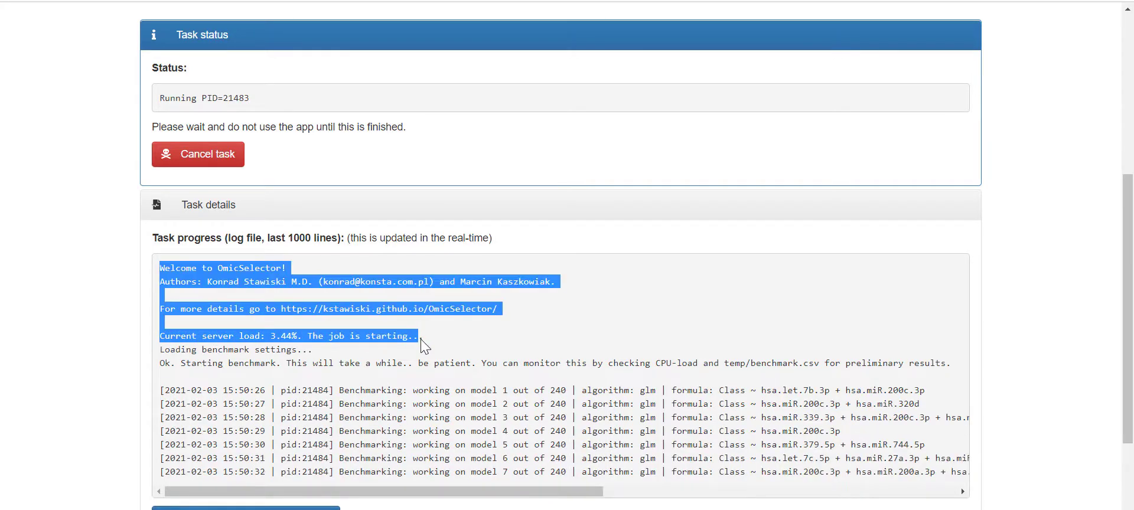
{"action": "scroll", "coordinate": [1072, 344], "scroll_direction": "down", "scroll_amount": 1}
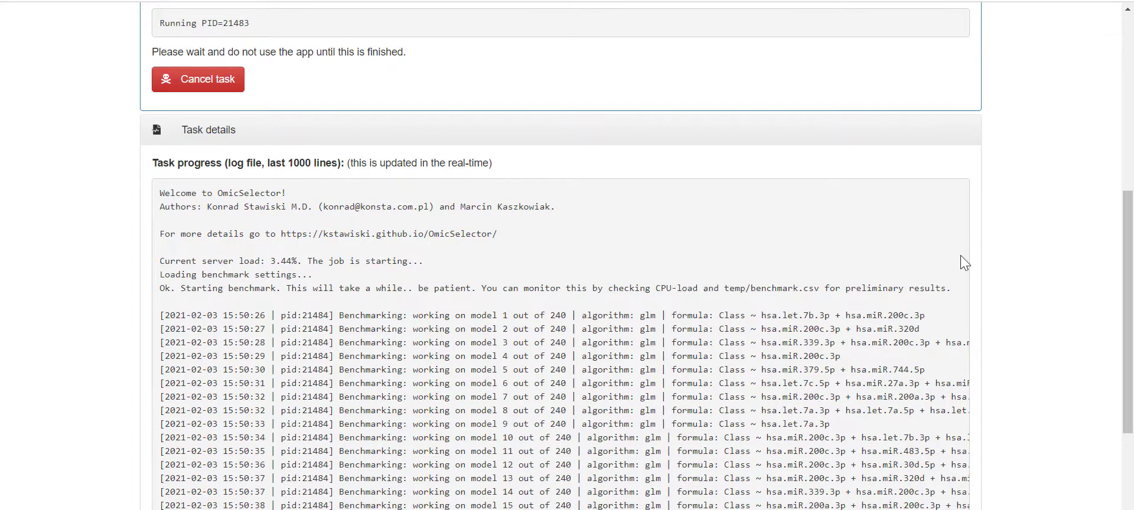
{"action": "scroll", "coordinate": [965, 260], "scroll_direction": "down", "scroll_amount": 4}
{"action": "scroll", "coordinate": [964, 274], "scroll_direction": "down", "scroll_amount": 1}
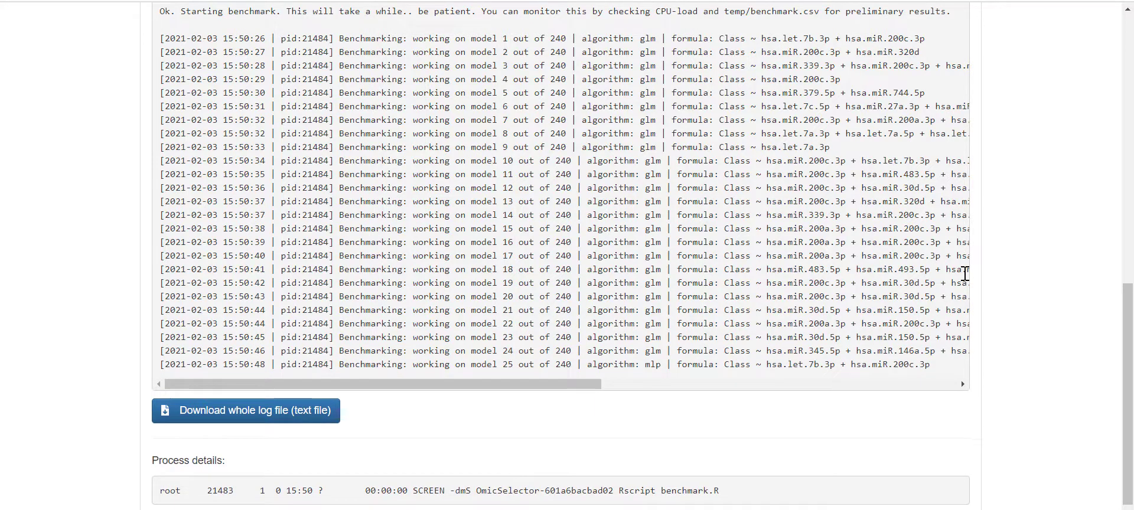
{"action": "scroll", "coordinate": [941, 279], "scroll_direction": "down", "scroll_amount": 2}
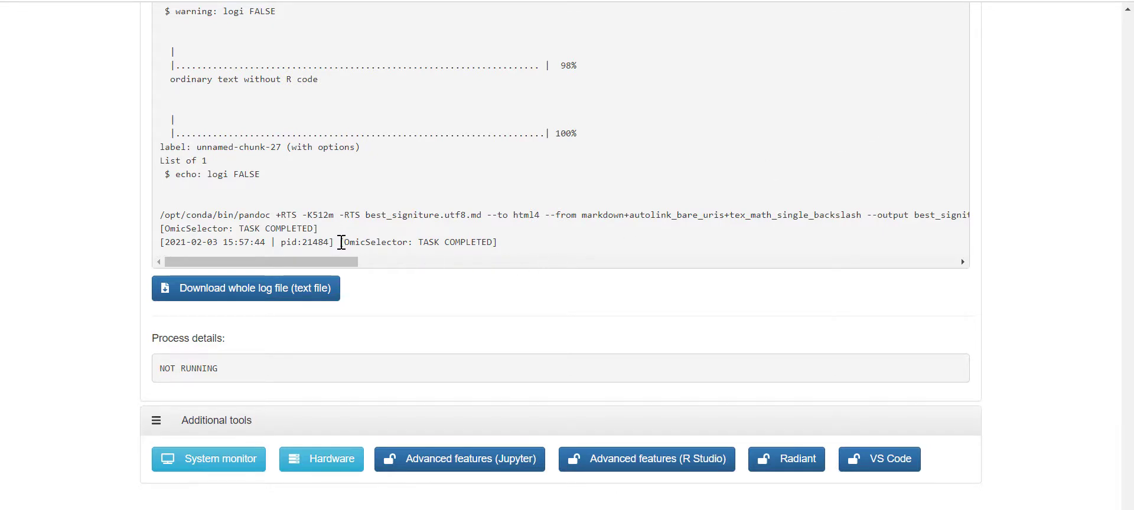
{"action": "left_click_drag", "start_coordinate": [342, 242], "coordinate": [513, 243]}
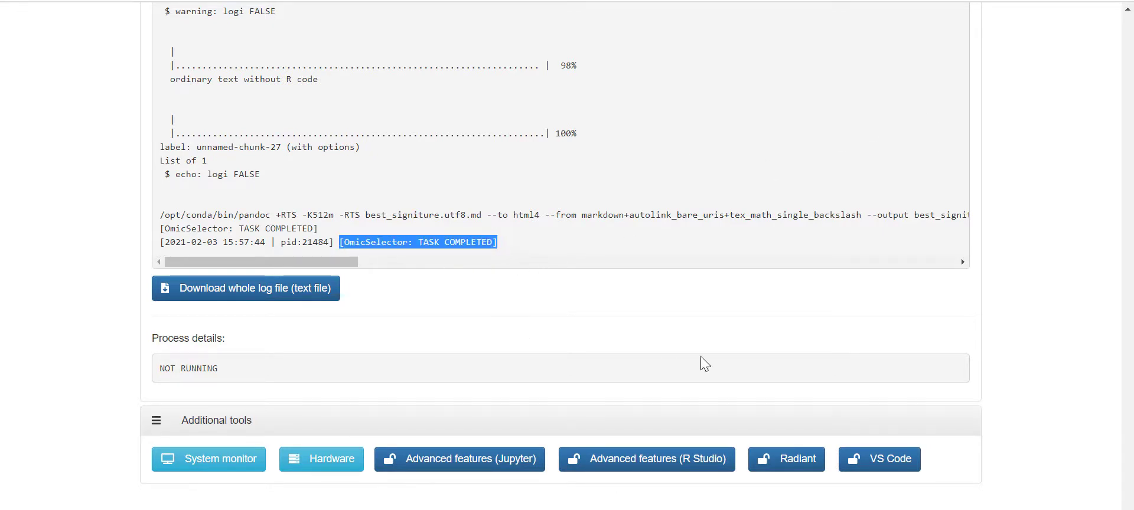
{"action": "scroll", "coordinate": [701, 355], "scroll_direction": "up", "scroll_amount": 20}
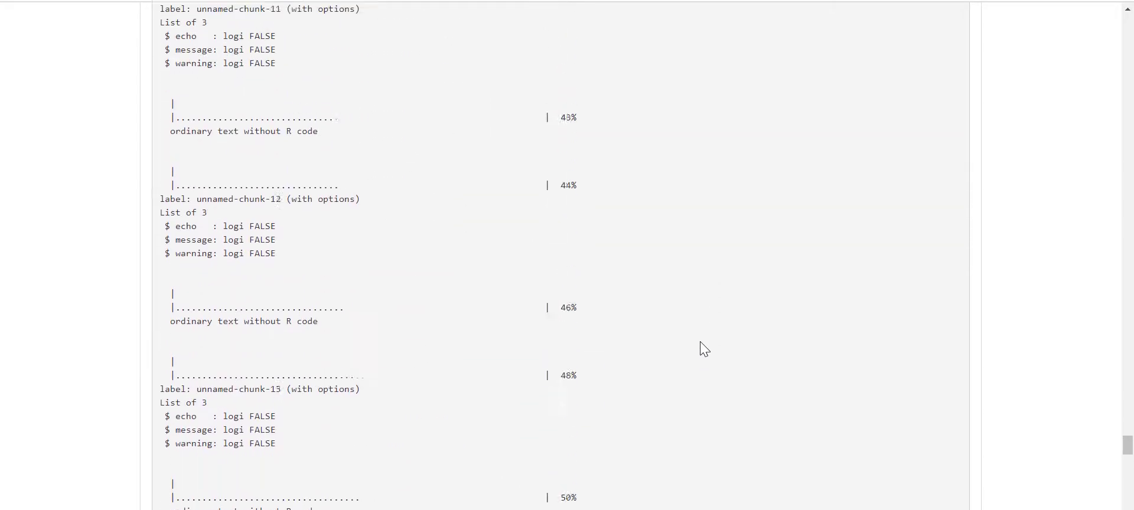
{"action": "scroll", "coordinate": [703, 337], "scroll_direction": "up", "scroll_amount": 20}
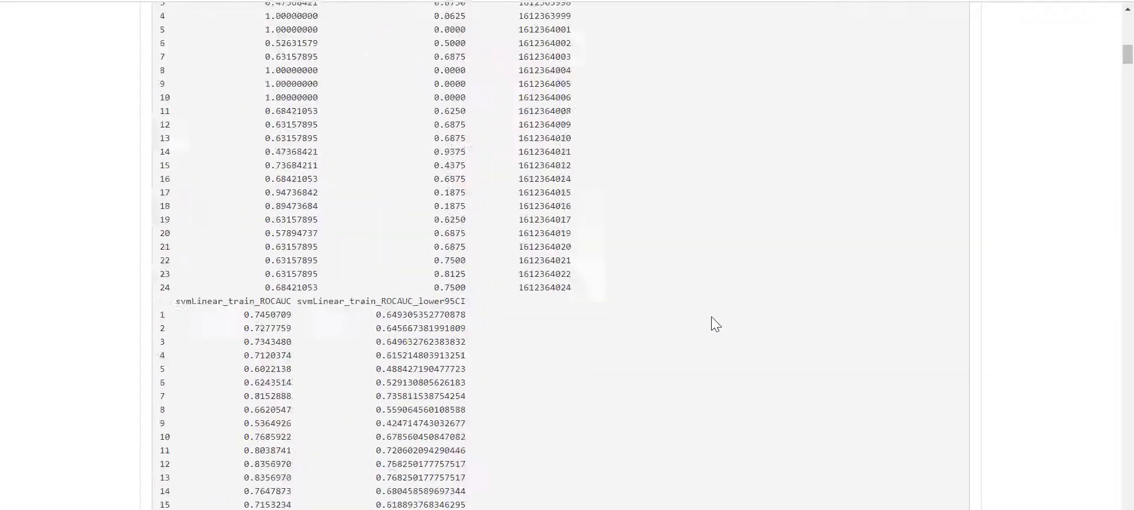
{"action": "scroll", "coordinate": [711, 319], "scroll_direction": "up", "scroll_amount": 15}
{"action": "left_click_drag", "start_coordinate": [155, 318], "coordinate": [223, 354]}
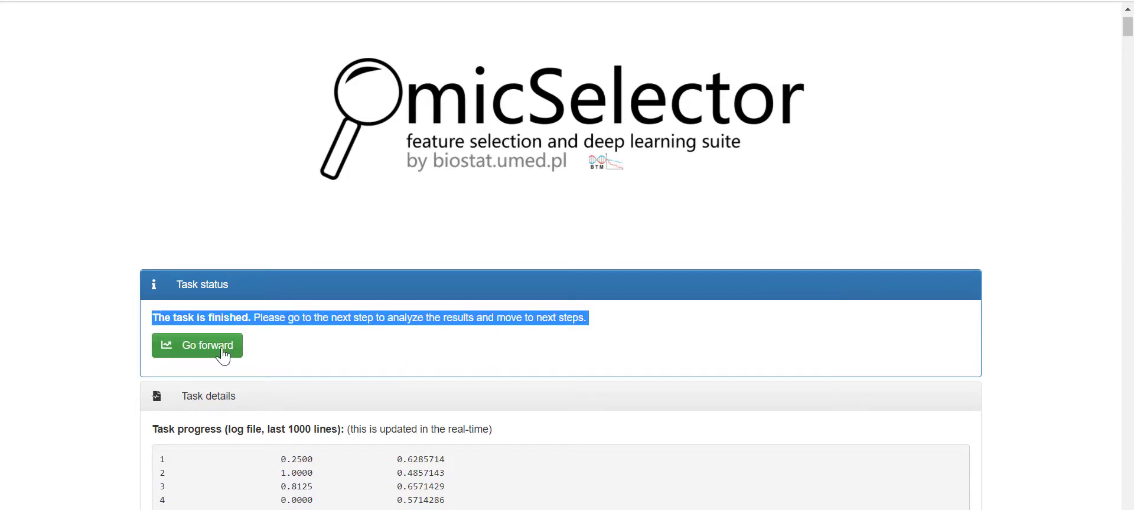
- Go forward to the results and scroll to the glm, mlp, mlpML and svmRadial accuracy boxplots
{"action": "left_click", "coordinate": [222, 354]}
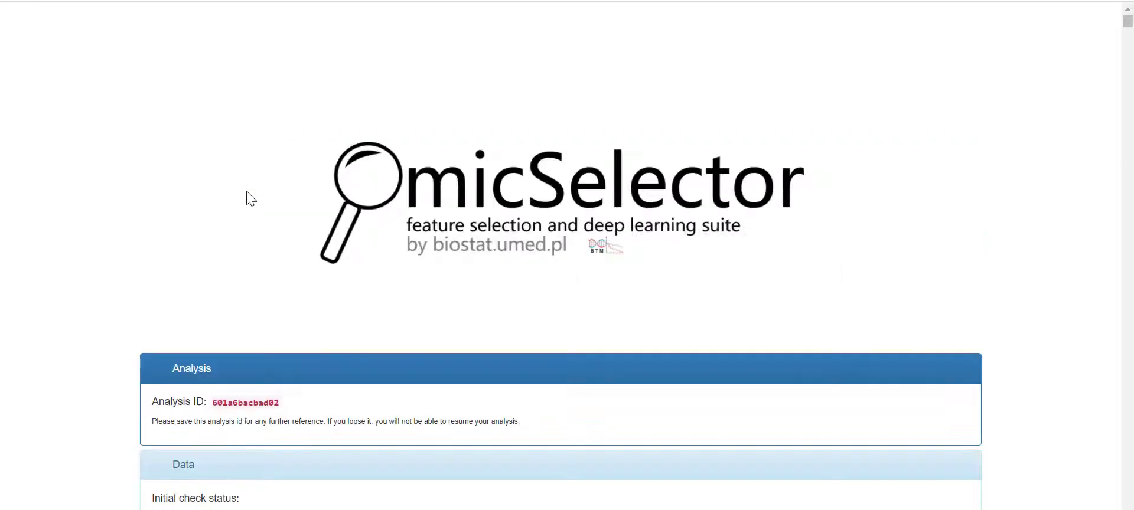
{"action": "scroll", "coordinate": [802, 268], "scroll_direction": "down", "scroll_amount": 10}
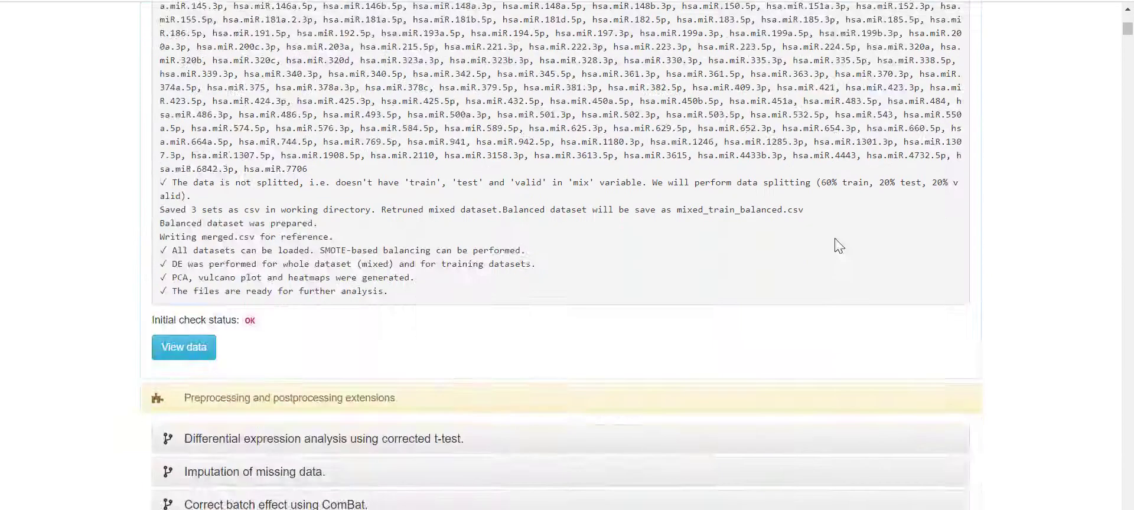
{"action": "scroll", "coordinate": [839, 246], "scroll_direction": "down", "scroll_amount": 20}
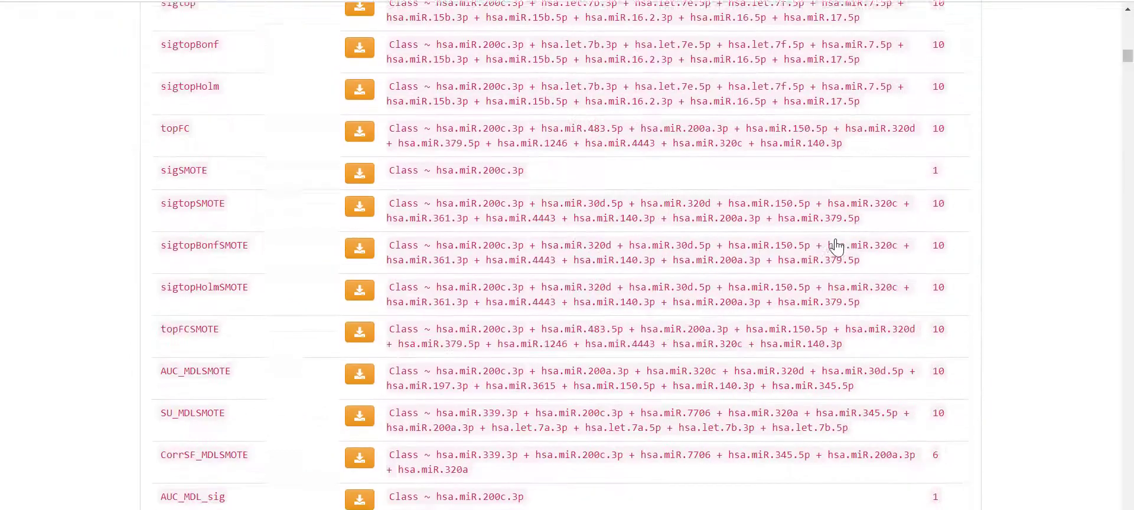
{"action": "scroll", "coordinate": [837, 247], "scroll_direction": "down", "scroll_amount": 20}
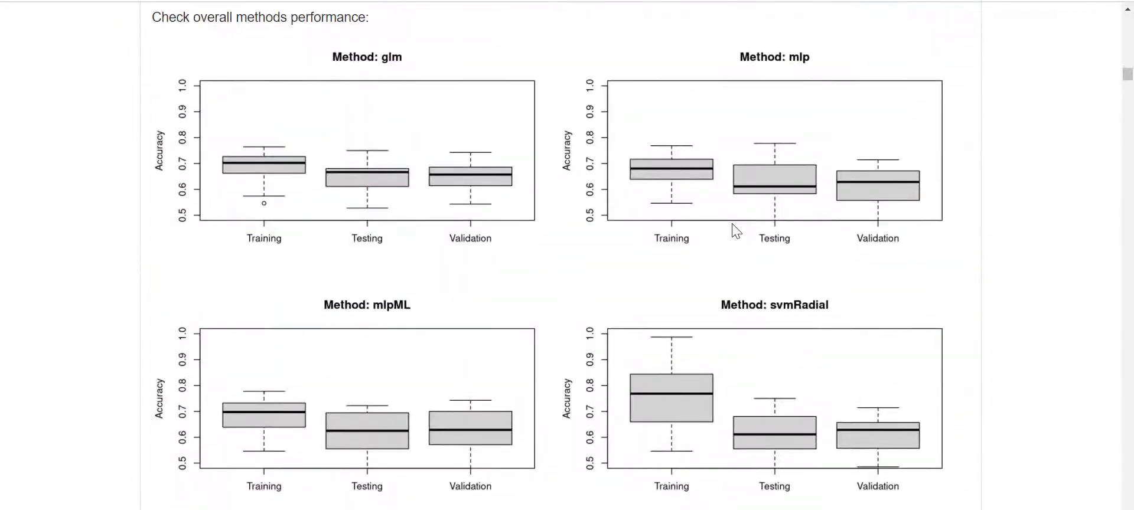
{"action": "scroll", "coordinate": [731, 216], "scroll_direction": "up", "scroll_amount": 3}
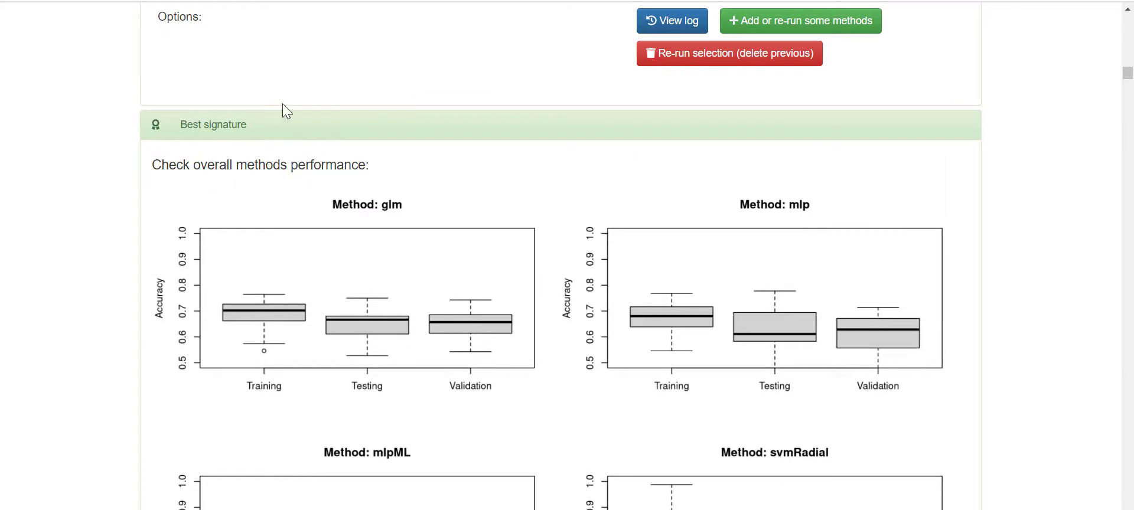
{"action": "scroll", "coordinate": [484, 230], "scroll_direction": "down", "scroll_amount": 20}
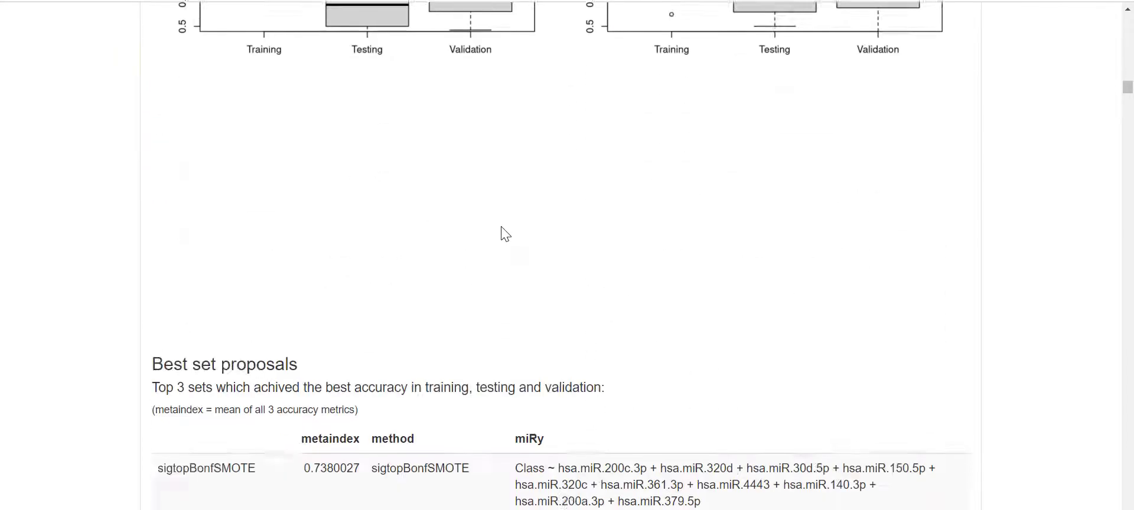
{"action": "scroll", "coordinate": [505, 234], "scroll_direction": "down", "scroll_amount": 20}
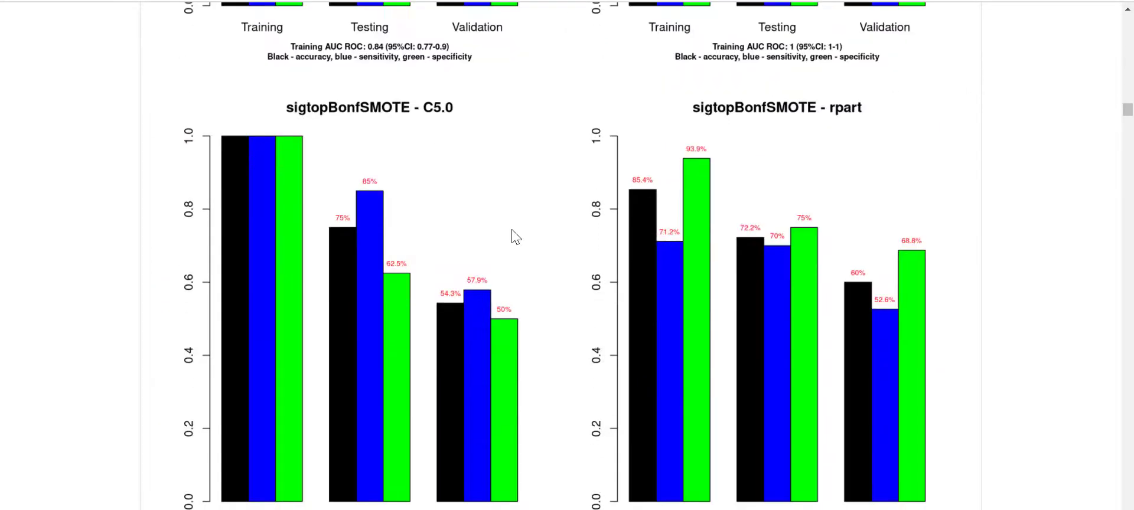
{"action": "scroll", "coordinate": [510, 232], "scroll_direction": "down", "scroll_amount": 20}
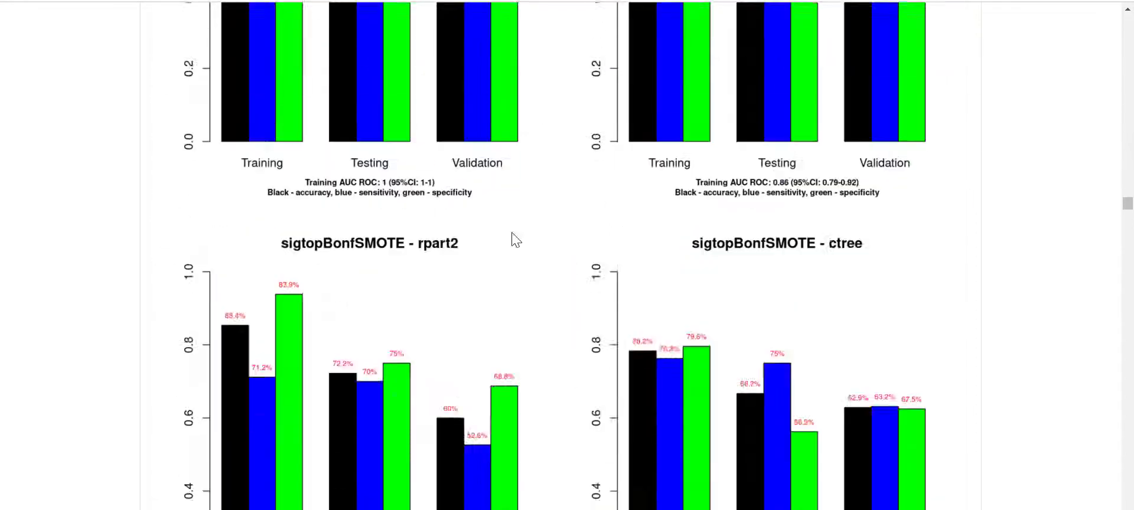
{"action": "scroll", "coordinate": [510, 233], "scroll_direction": "down", "scroll_amount": 20}
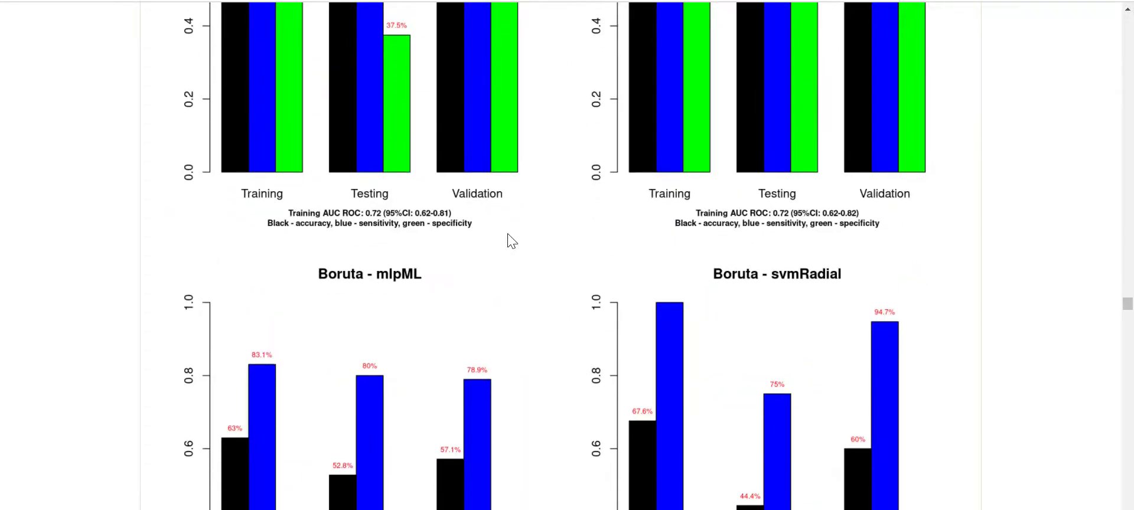
{"action": "scroll", "coordinate": [508, 239], "scroll_direction": "down", "scroll_amount": 20}
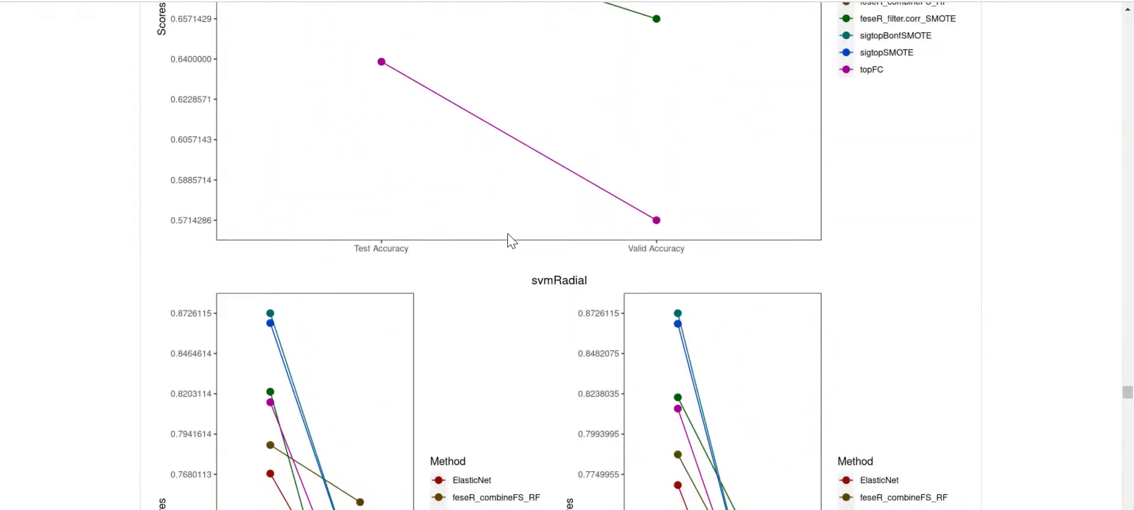
{"action": "scroll", "coordinate": [512, 241], "scroll_direction": "down", "scroll_amount": 20}
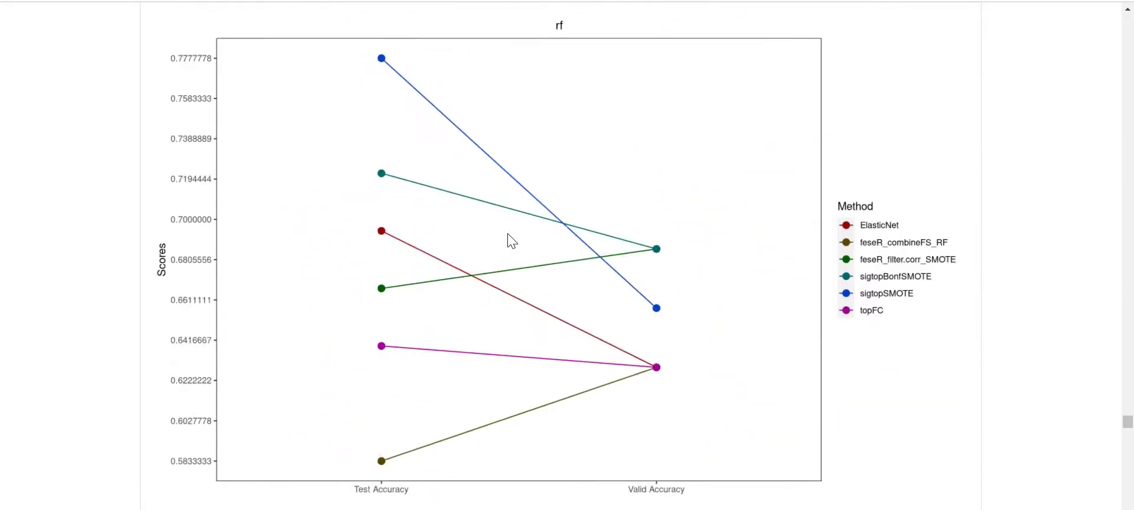
{"action": "scroll", "coordinate": [512, 242], "scroll_direction": "down", "scroll_amount": 20}
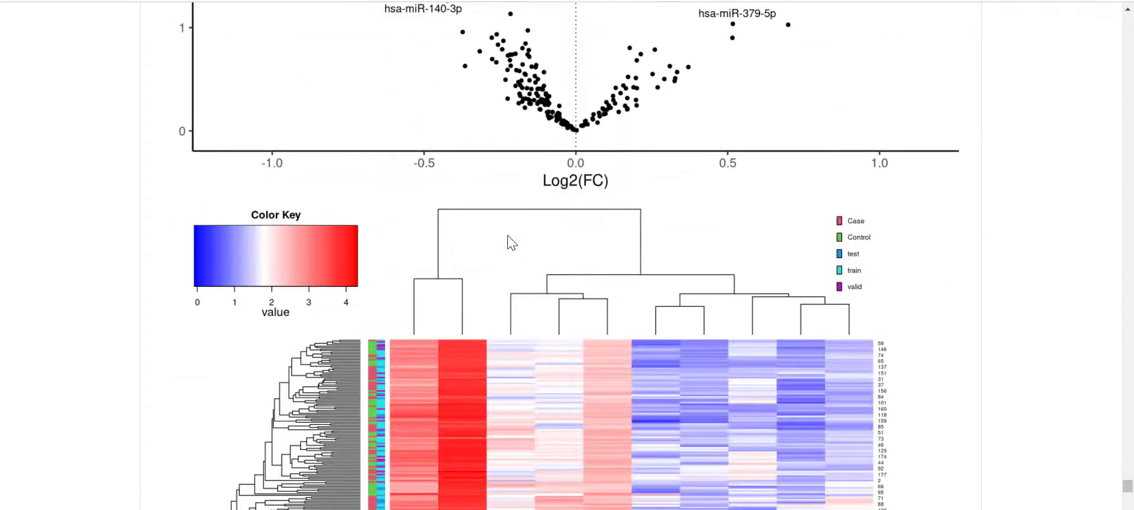
{"action": "scroll", "coordinate": [507, 235], "scroll_direction": "up", "scroll_amount": 10}
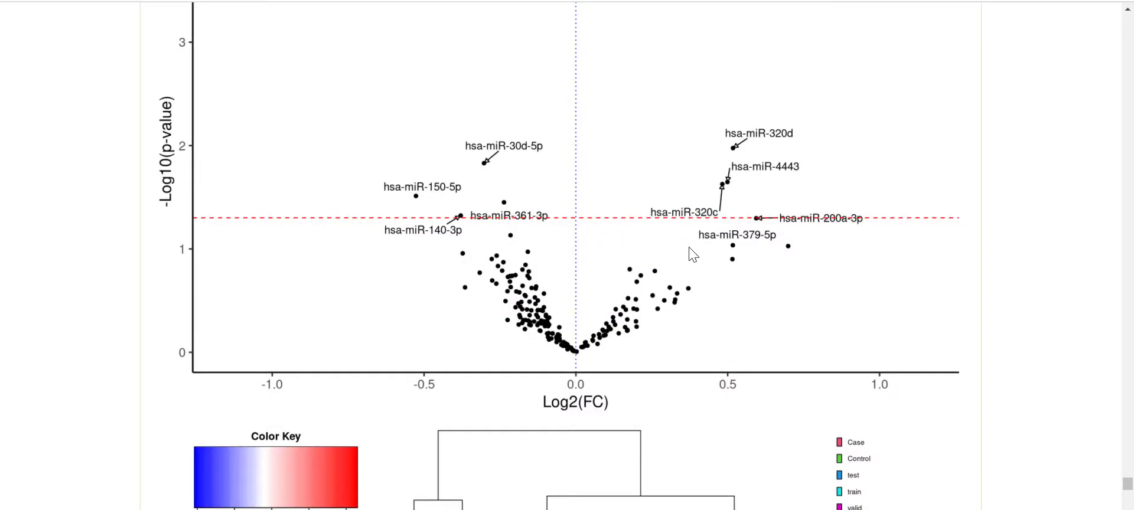
{"action": "scroll", "coordinate": [691, 248], "scroll_direction": "down", "scroll_amount": 8}
{"action": "scroll", "coordinate": [680, 257], "scroll_direction": "down", "scroll_amount": 15}
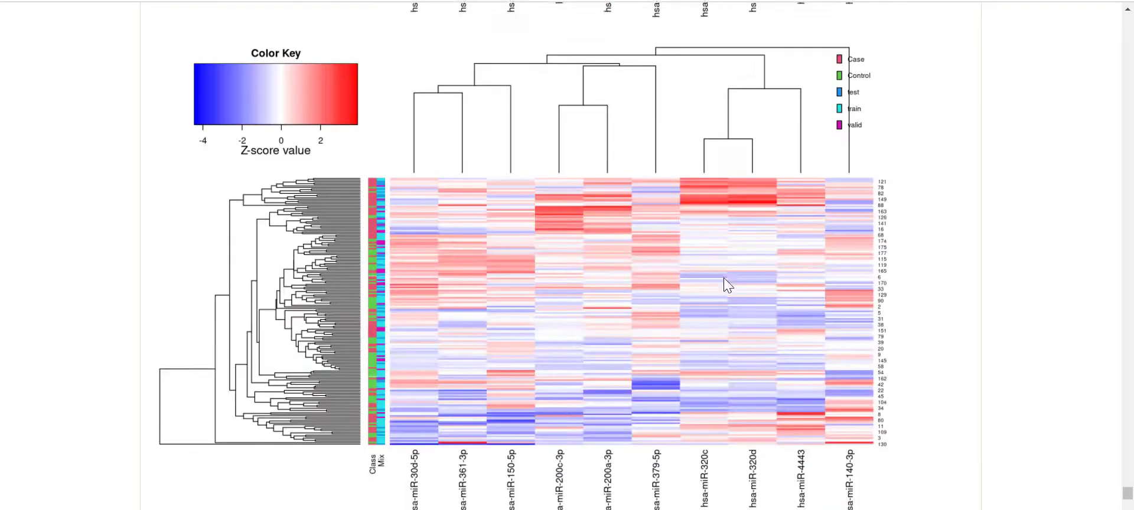
{"action": "scroll", "coordinate": [727, 286], "scroll_direction": "down", "scroll_amount": 15}
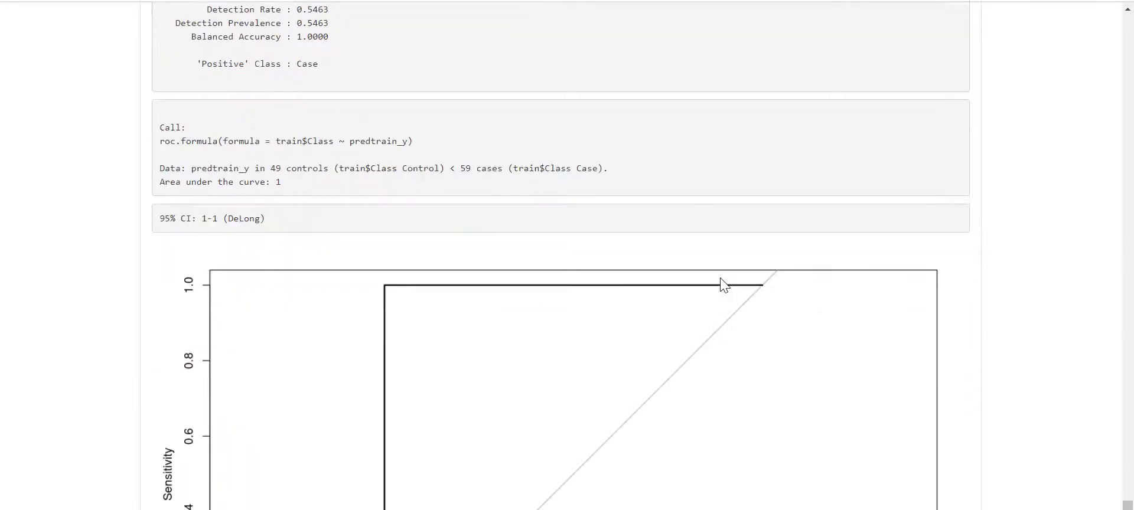
{"action": "scroll", "coordinate": [725, 285], "scroll_direction": "down", "scroll_amount": 20}
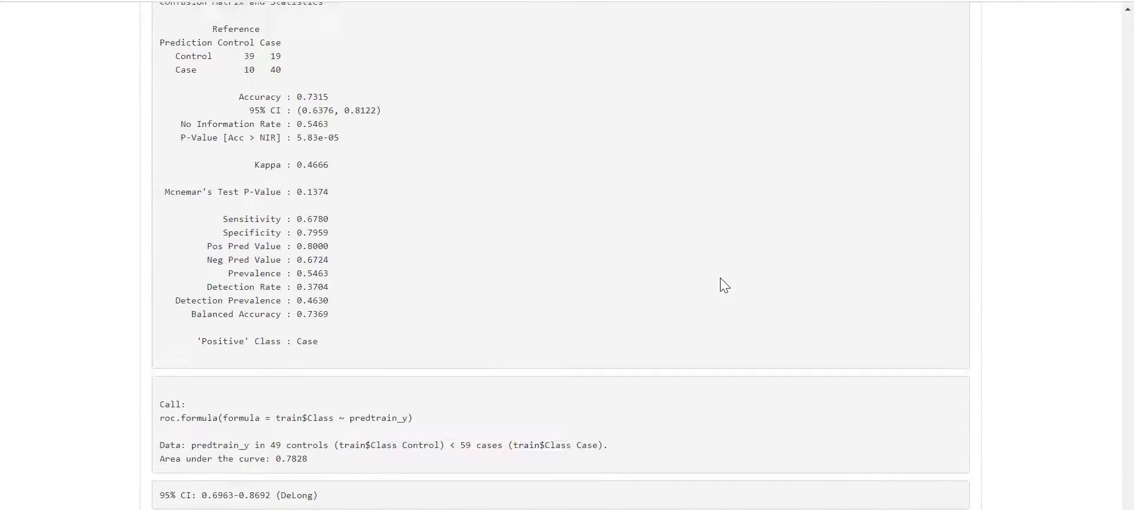
{"action": "scroll", "coordinate": [724, 286], "scroll_direction": "down", "scroll_amount": 20}
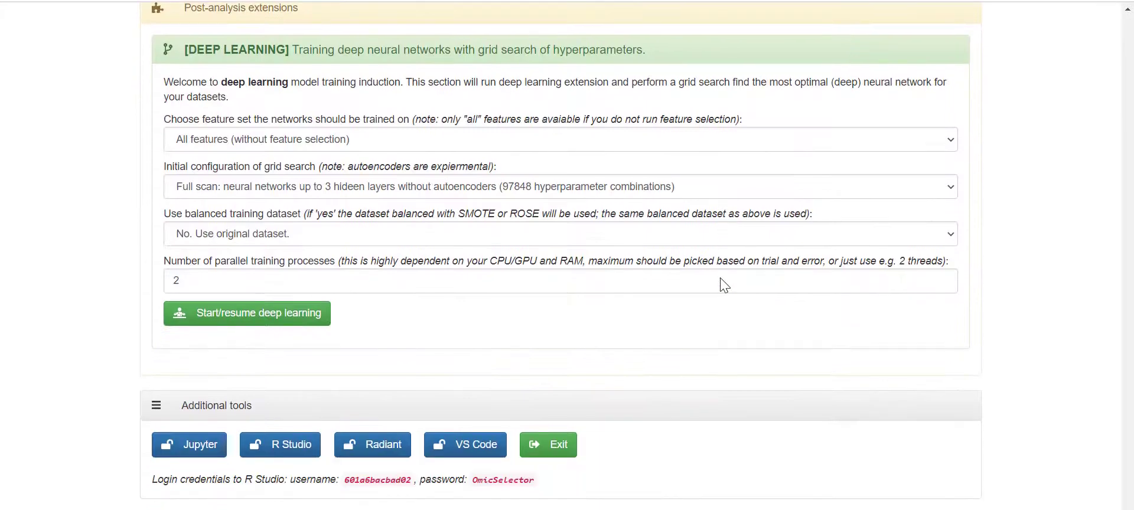
{"action": "scroll", "coordinate": [724, 286], "scroll_direction": "up", "scroll_amount": 6}
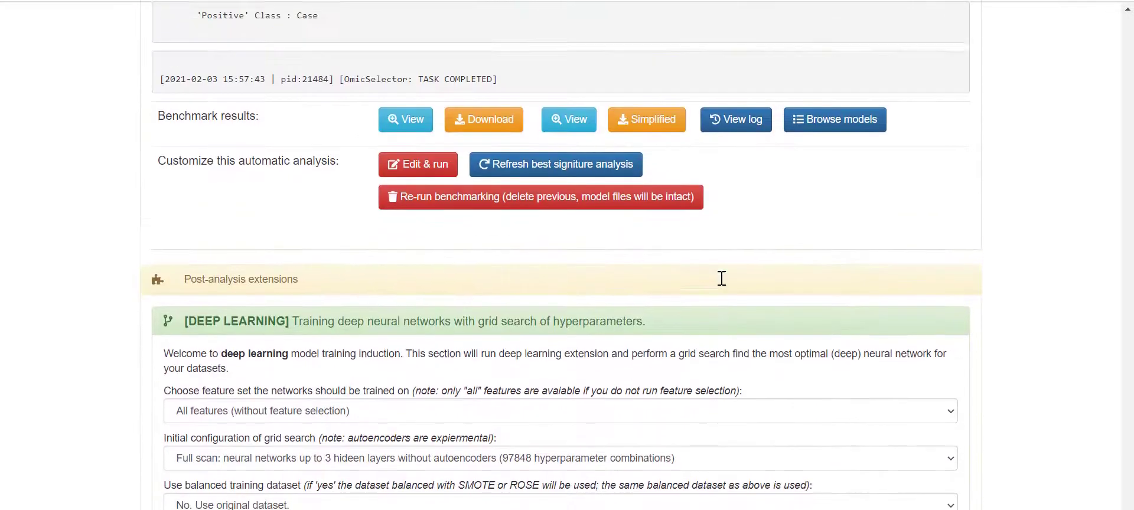
{"action": "scroll", "coordinate": [735, 279], "scroll_direction": "up", "scroll_amount": 3}
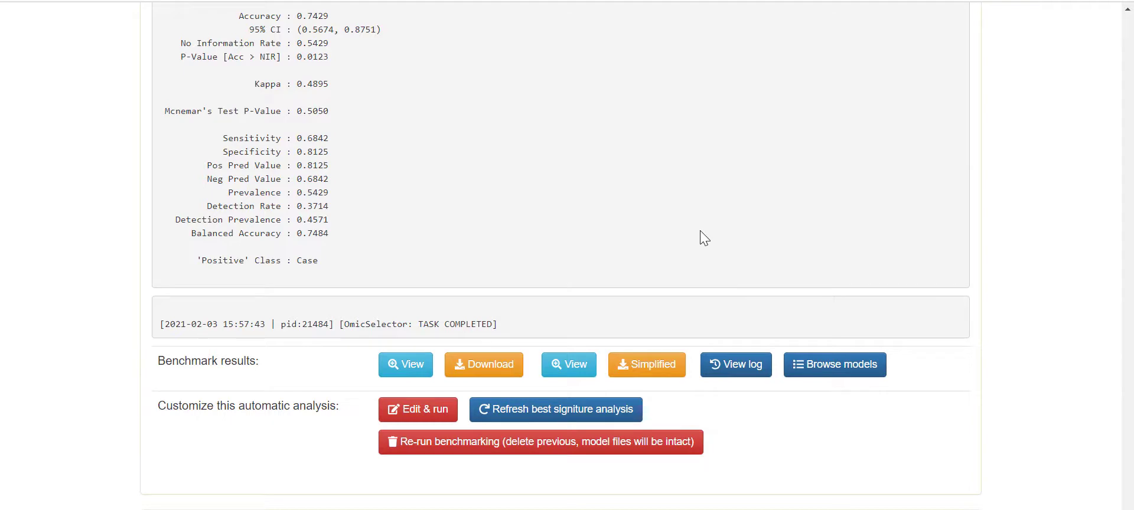
{"action": "scroll", "coordinate": [698, 236], "scroll_direction": "down", "scroll_amount": 5}
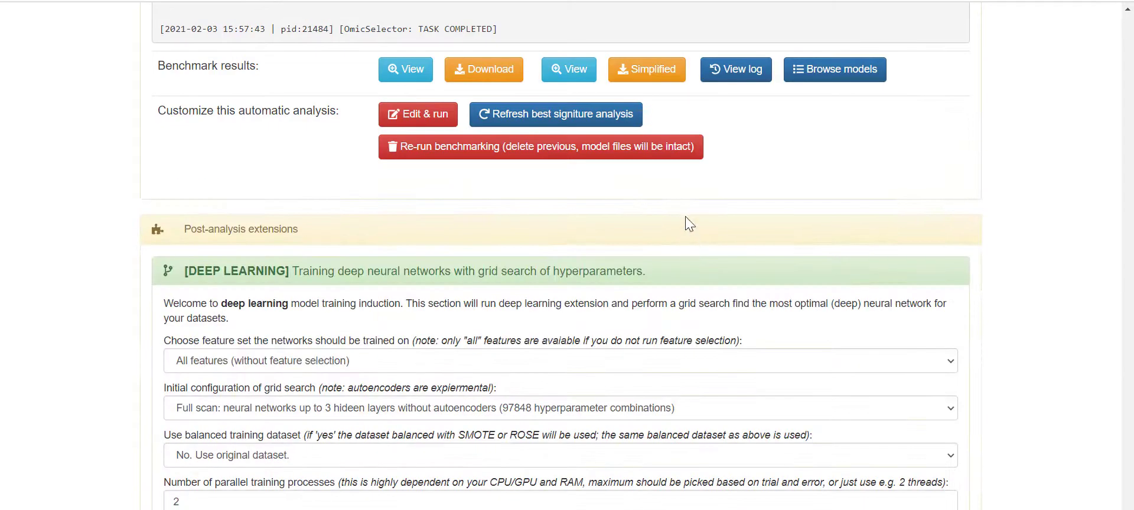
{"action": "scroll", "coordinate": [922, 260], "scroll_direction": "up", "scroll_amount": 10}
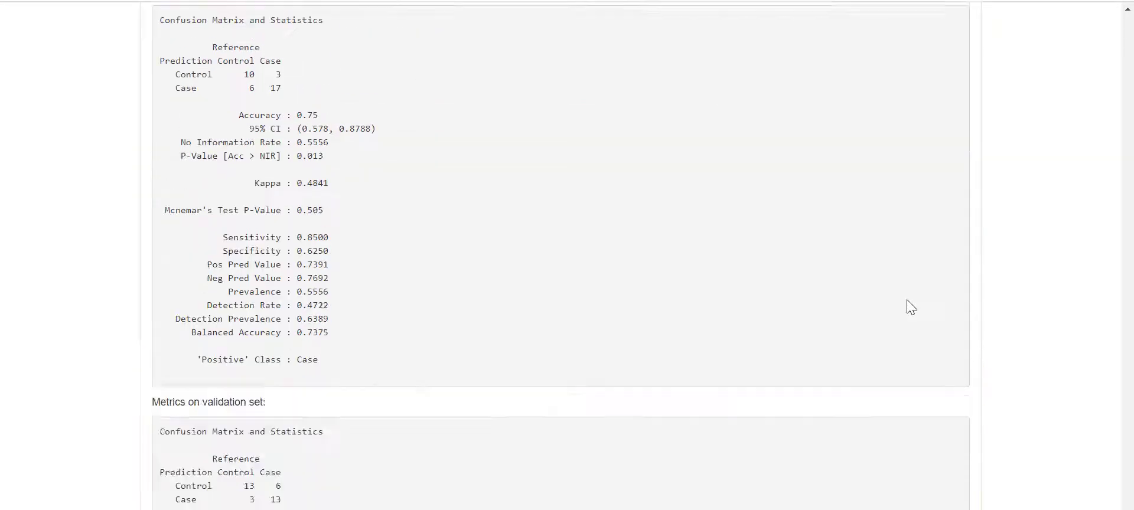
{"action": "scroll", "coordinate": [907, 300], "scroll_direction": "down", "scroll_amount": 8}
{"action": "scroll", "coordinate": [906, 300], "scroll_direction": "up", "scroll_amount": 11}
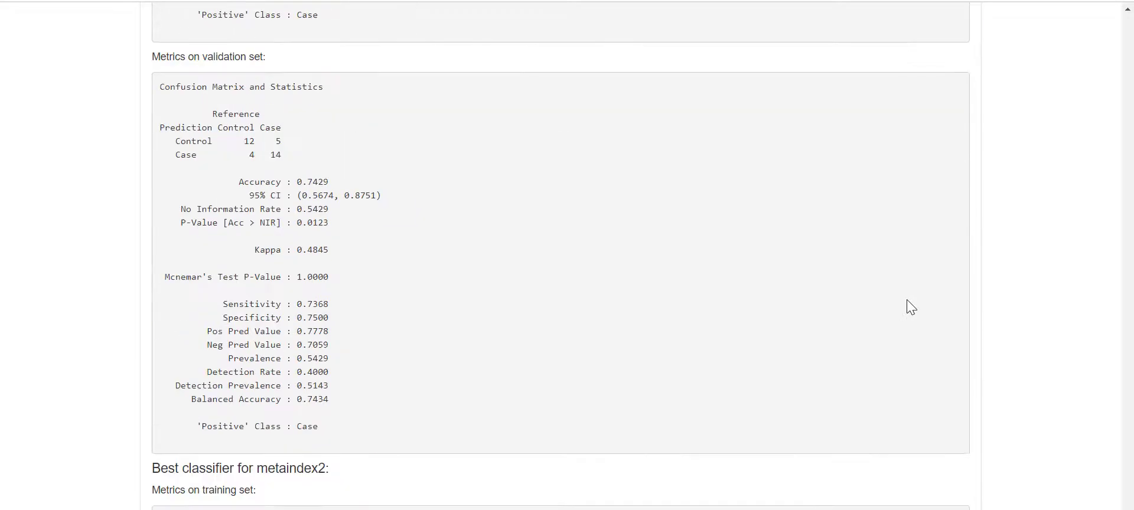
{"action": "scroll", "coordinate": [906, 297], "scroll_direction": "up", "scroll_amount": 7}
{"action": "scroll", "coordinate": [906, 300], "scroll_direction": "up", "scroll_amount": 18}
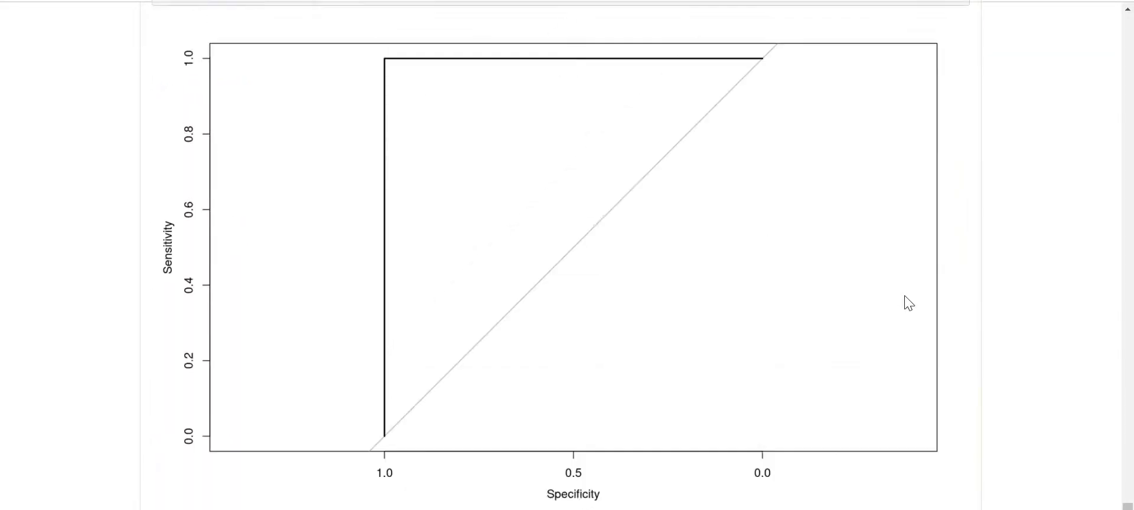
{"action": "scroll", "coordinate": [904, 295], "scroll_direction": "down", "scroll_amount": 4}
{"action": "scroll", "coordinate": [875, 298], "scroll_direction": "up", "scroll_amount": 1}
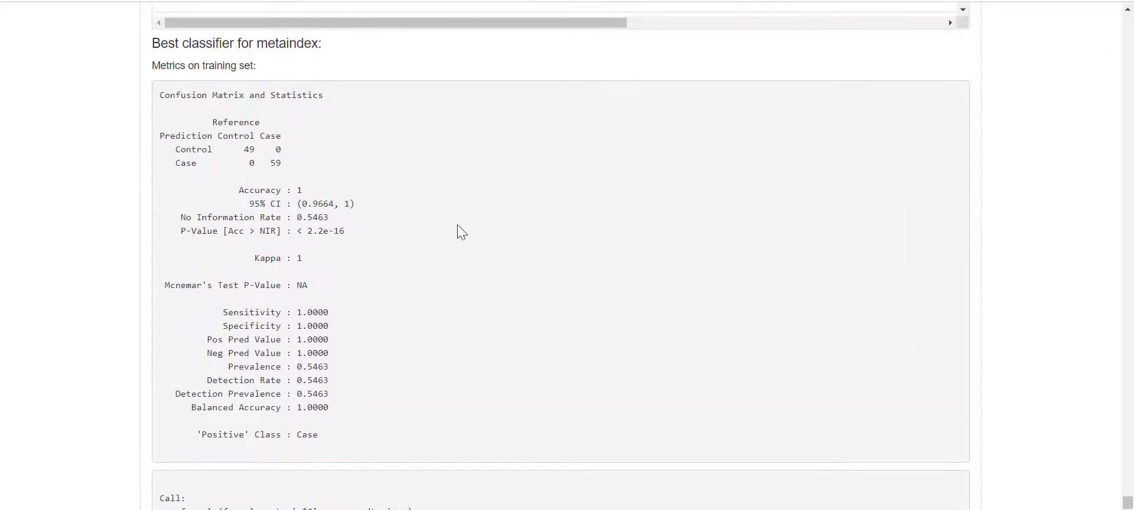
{"action": "scroll", "coordinate": [355, 324], "scroll_direction": "down", "scroll_amount": 14}
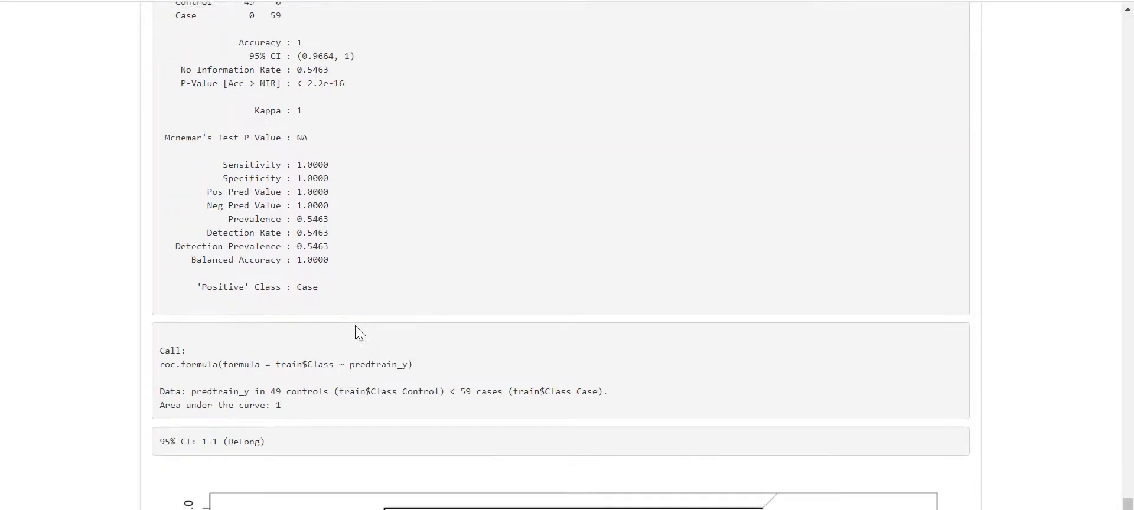
{"action": "scroll", "coordinate": [355, 325], "scroll_direction": "down", "scroll_amount": 2}
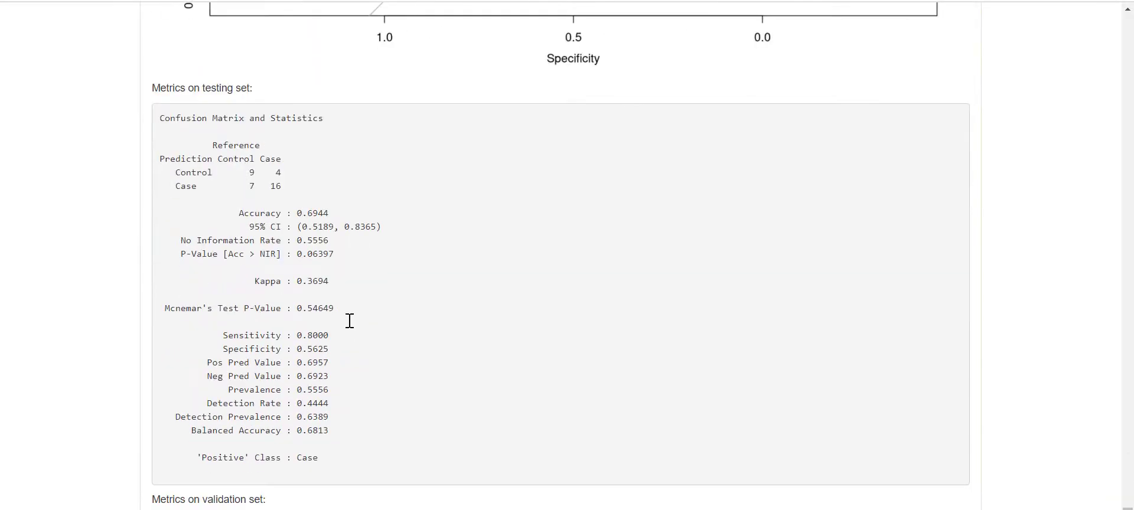
{"action": "scroll", "coordinate": [332, 308], "scroll_direction": "down", "scroll_amount": 4}
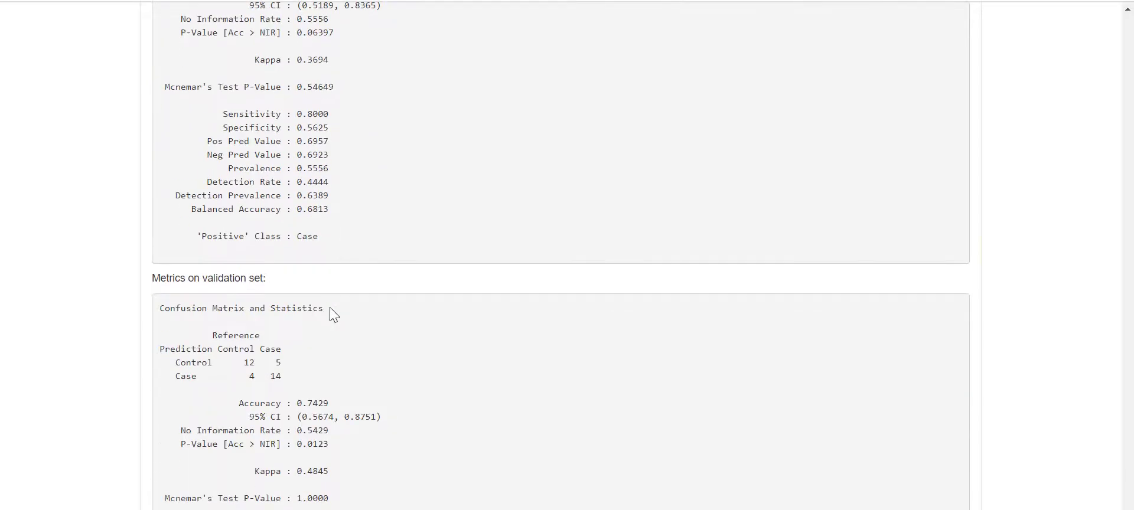
{"action": "scroll", "coordinate": [329, 306], "scroll_direction": "up", "scroll_amount": 1}
{"action": "scroll", "coordinate": [329, 306], "scroll_direction": "down", "scroll_amount": 3}
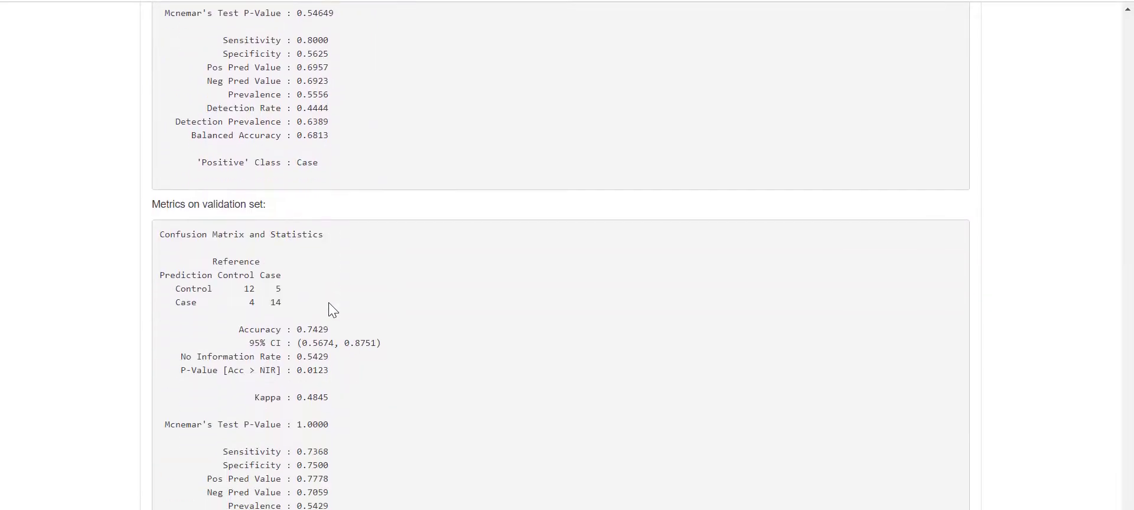
{"action": "scroll", "coordinate": [327, 289], "scroll_direction": "up", "scroll_amount": 1}
{"action": "scroll", "coordinate": [325, 274], "scroll_direction": "up", "scroll_amount": 2}
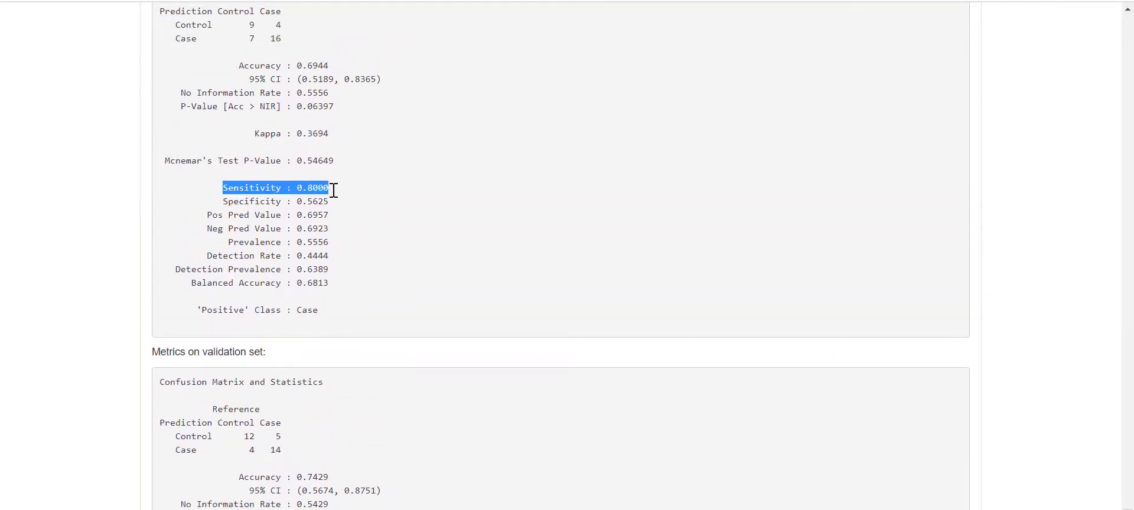
{"action": "left_click_drag", "start_coordinate": [323, 201], "coordinate": [219, 205]}
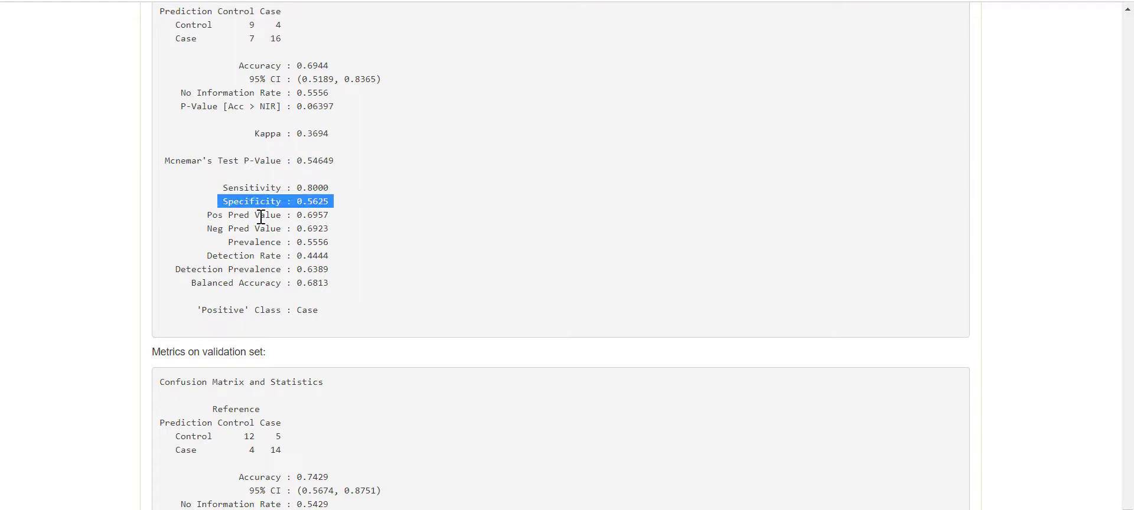
{"action": "scroll", "coordinate": [314, 289], "scroll_direction": "down", "scroll_amount": 3}
{"action": "left_click", "coordinate": [228, 458]}
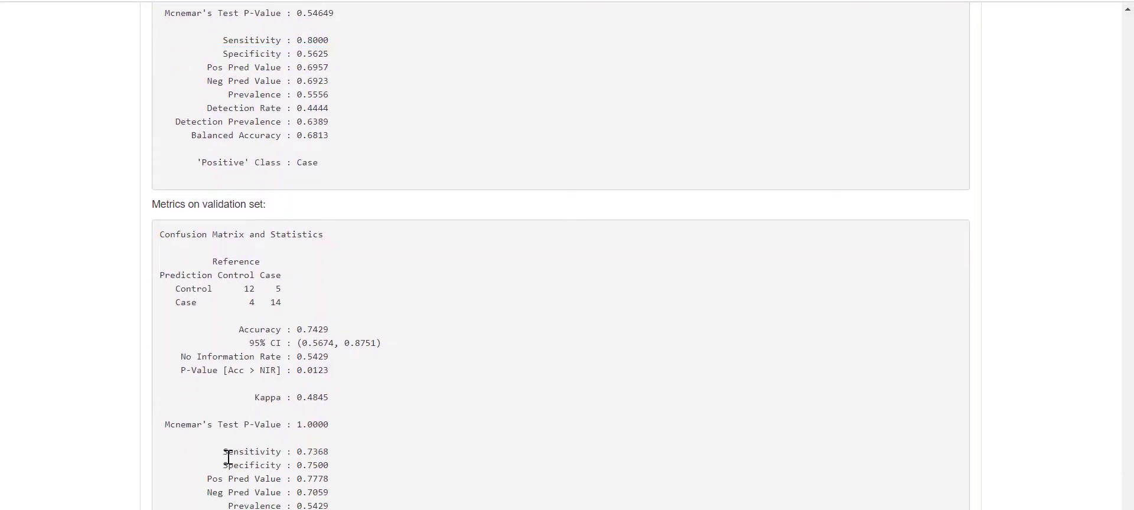
{"action": "left_click_drag", "start_coordinate": [221, 454], "coordinate": [223, 473]}
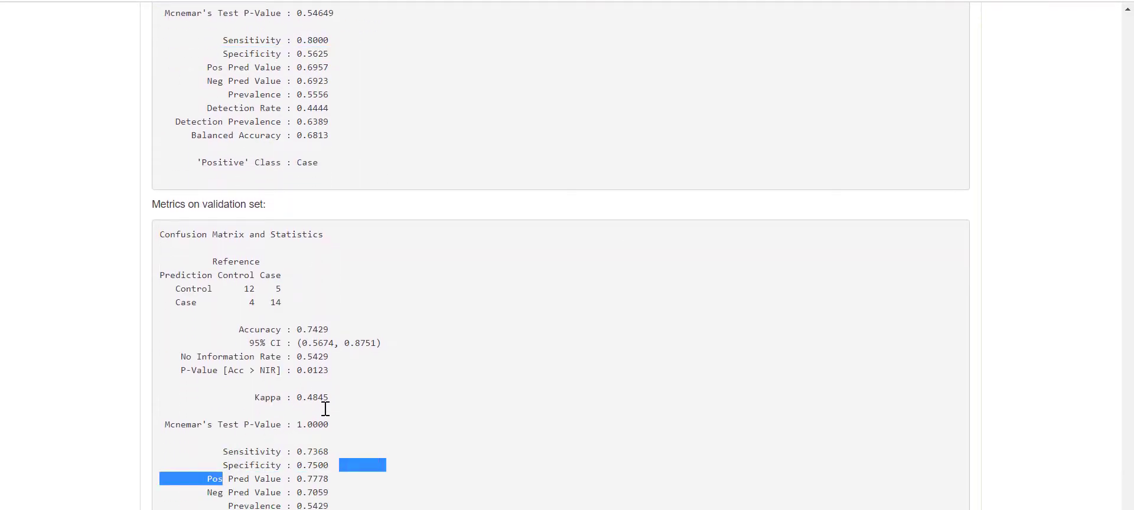
{"action": "scroll", "coordinate": [326, 408], "scroll_direction": "down", "scroll_amount": 15}
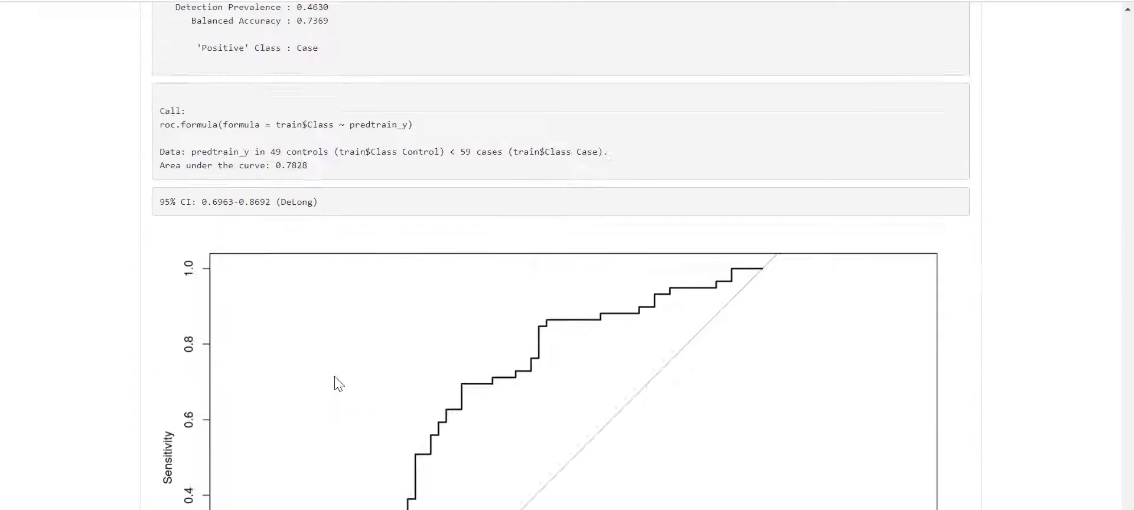
{"action": "scroll", "coordinate": [336, 383], "scroll_direction": "down", "scroll_amount": 20}
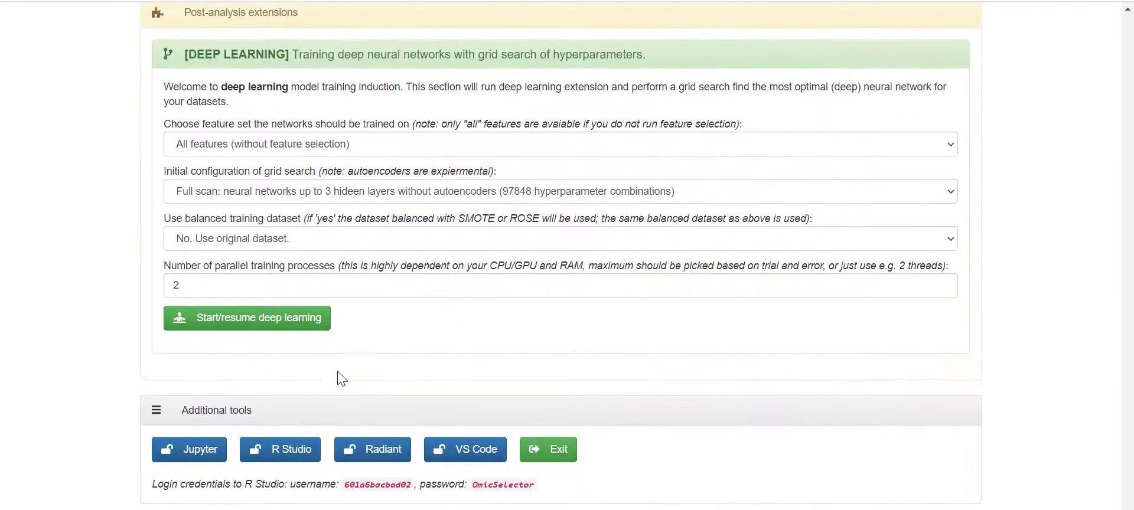
{"action": "scroll", "coordinate": [339, 378], "scroll_direction": "up", "scroll_amount": 2}
{"action": "scroll", "coordinate": [673, 331], "scroll_direction": "up", "scroll_amount": 15}
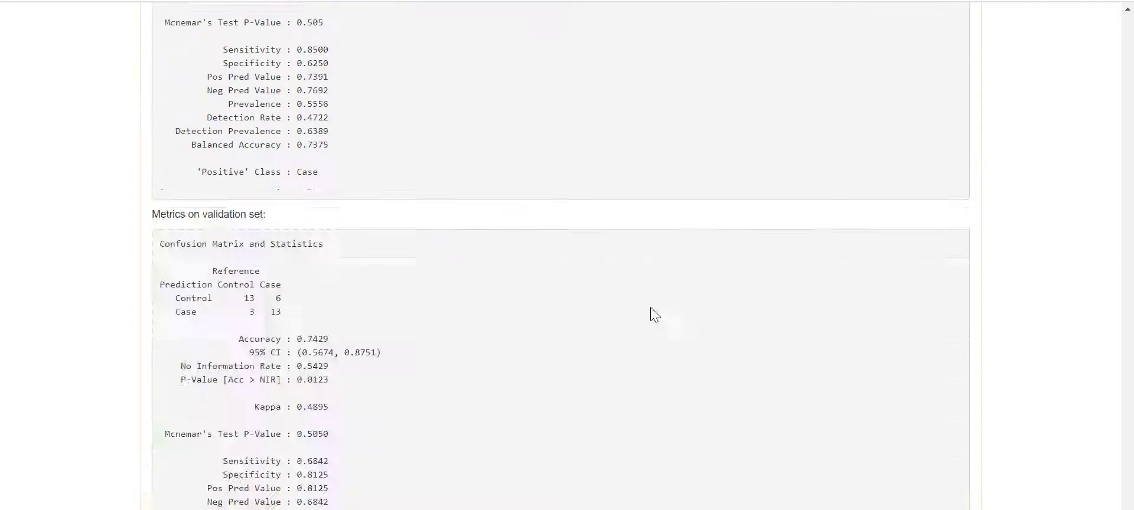
{"action": "scroll", "coordinate": [654, 314], "scroll_direction": "up", "scroll_amount": 20}
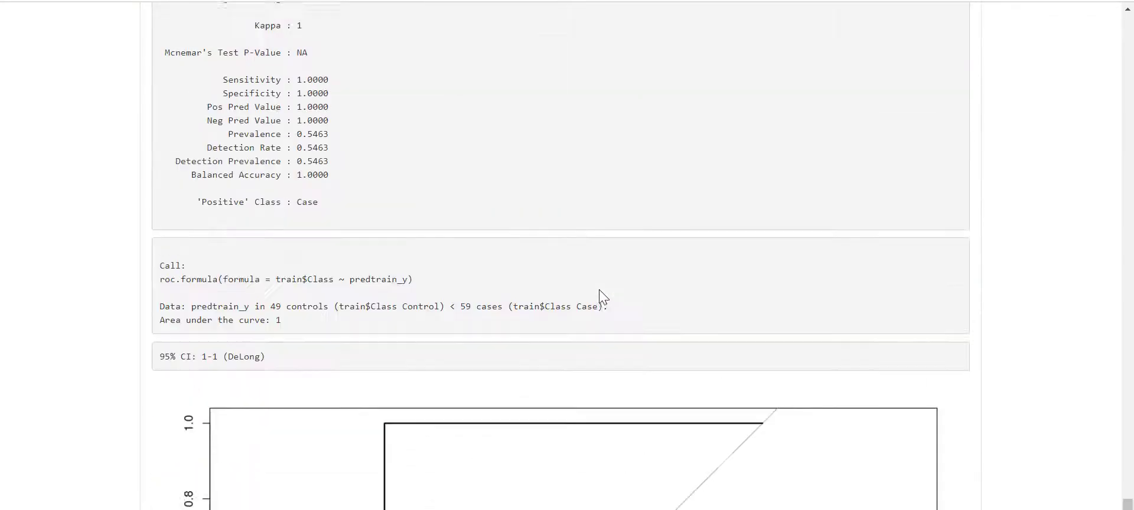
{"action": "scroll", "coordinate": [598, 289], "scroll_direction": "up", "scroll_amount": 15}
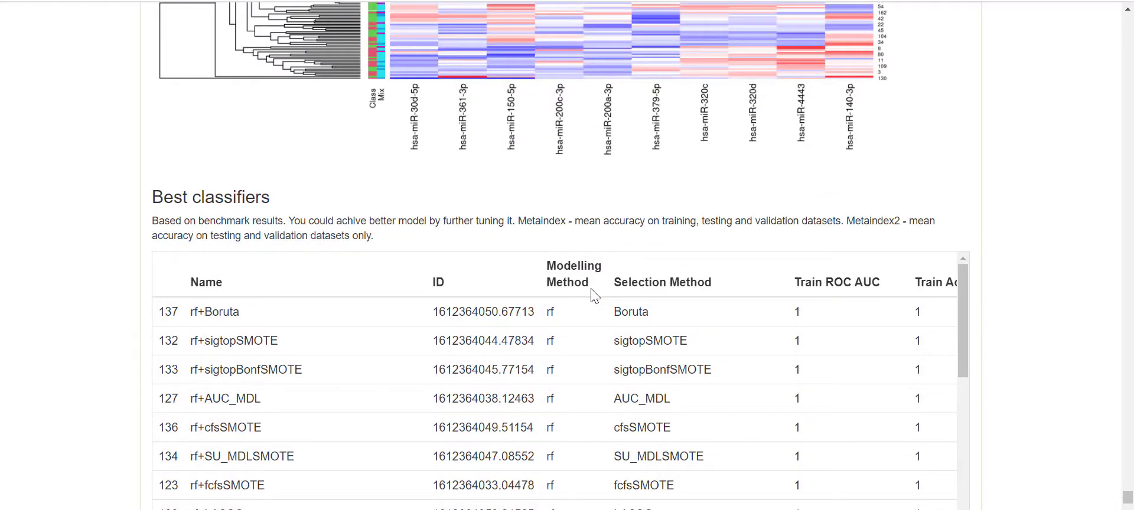
{"action": "scroll", "coordinate": [556, 384], "scroll_direction": "right", "scroll_amount": 10}
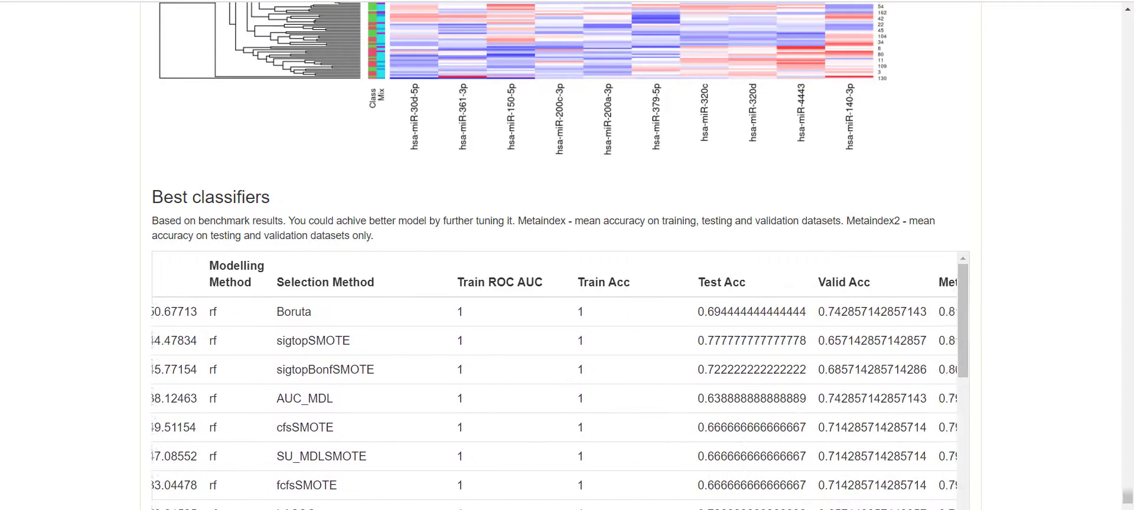
{"action": "scroll", "coordinate": [592, 367], "scroll_direction": "left", "scroll_amount": 3}
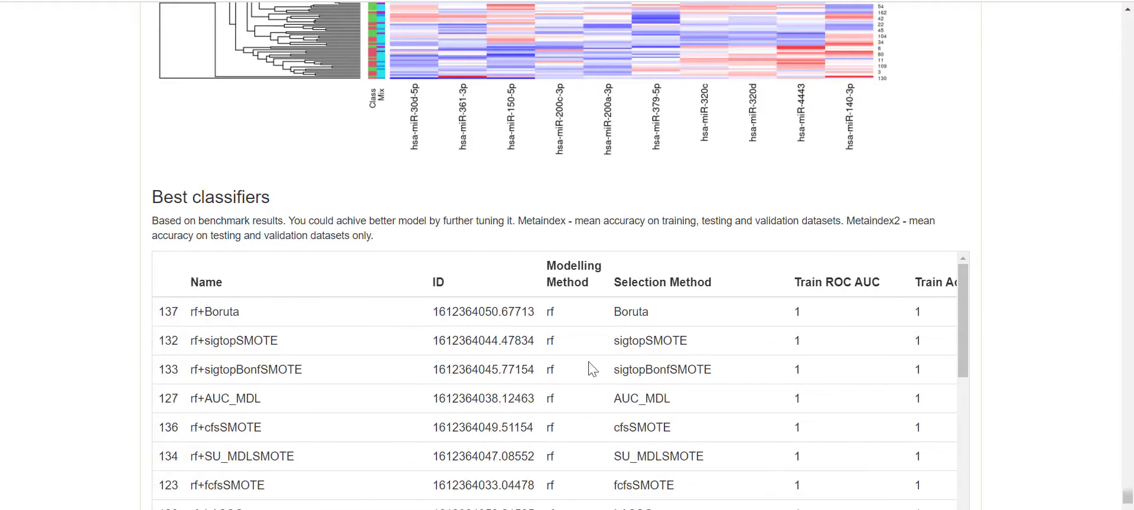
{"action": "scroll", "coordinate": [555, 383], "scroll_direction": "right", "scroll_amount": 10}
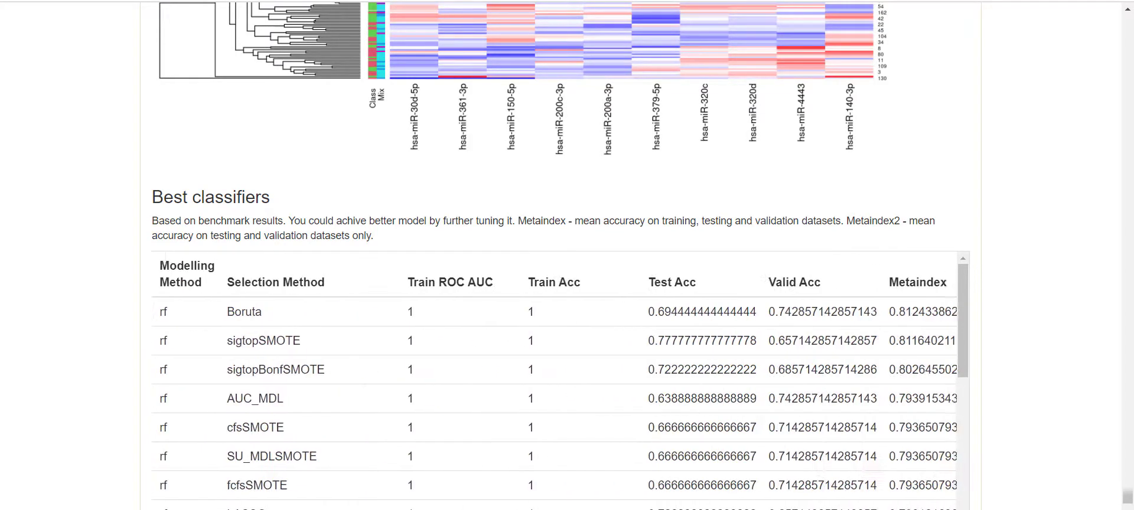
{"action": "scroll", "coordinate": [555, 384], "scroll_direction": "left", "scroll_amount": 10}
{"action": "scroll", "coordinate": [555, 383], "scroll_direction": "right", "scroll_amount": 10}
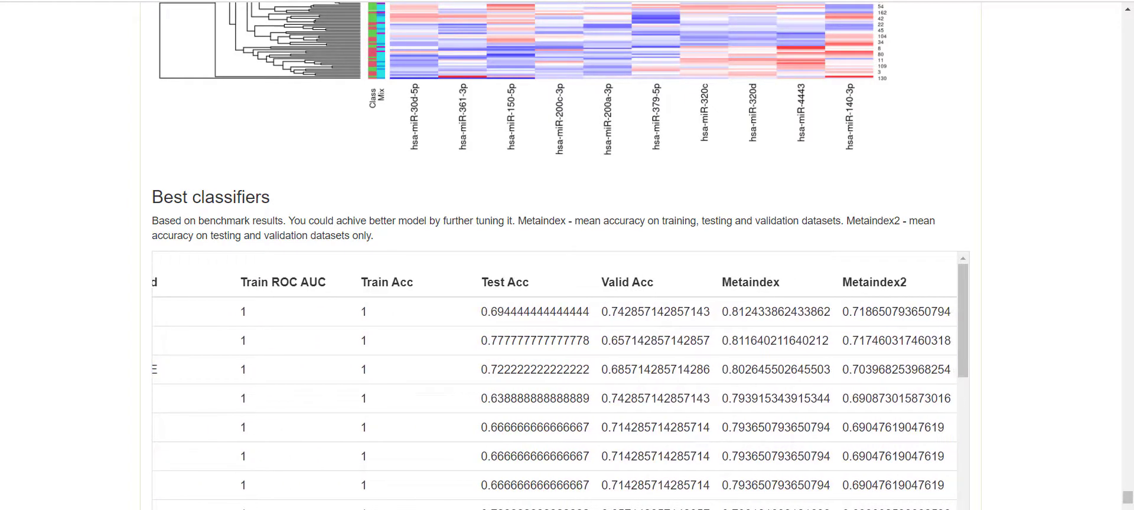
{"action": "scroll", "coordinate": [380, 497], "scroll_direction": "left", "scroll_amount": 10}
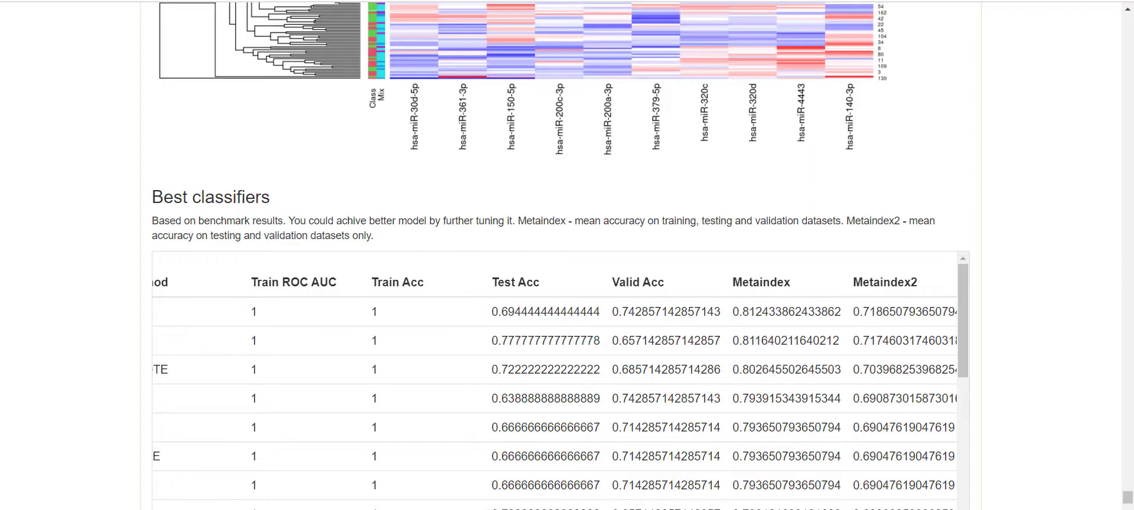
{"action": "scroll", "coordinate": [171, 339], "scroll_direction": "up", "scroll_amount": 8}
{"action": "scroll", "coordinate": [172, 339], "scroll_direction": "up", "scroll_amount": 20}
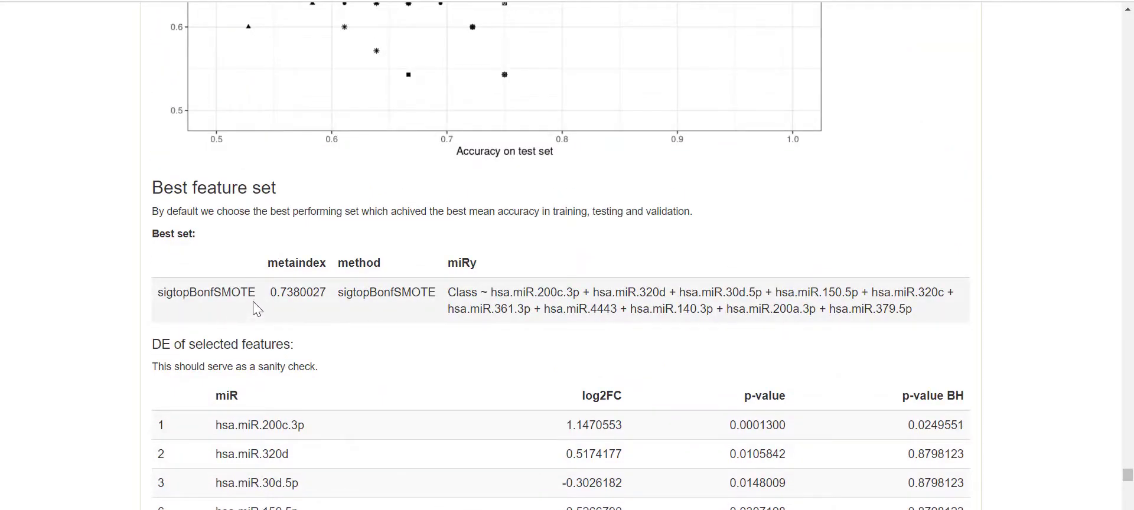
{"action": "left_click_drag", "start_coordinate": [165, 295], "coordinate": [251, 306]}
{"action": "left_click", "coordinate": [157, 302]}
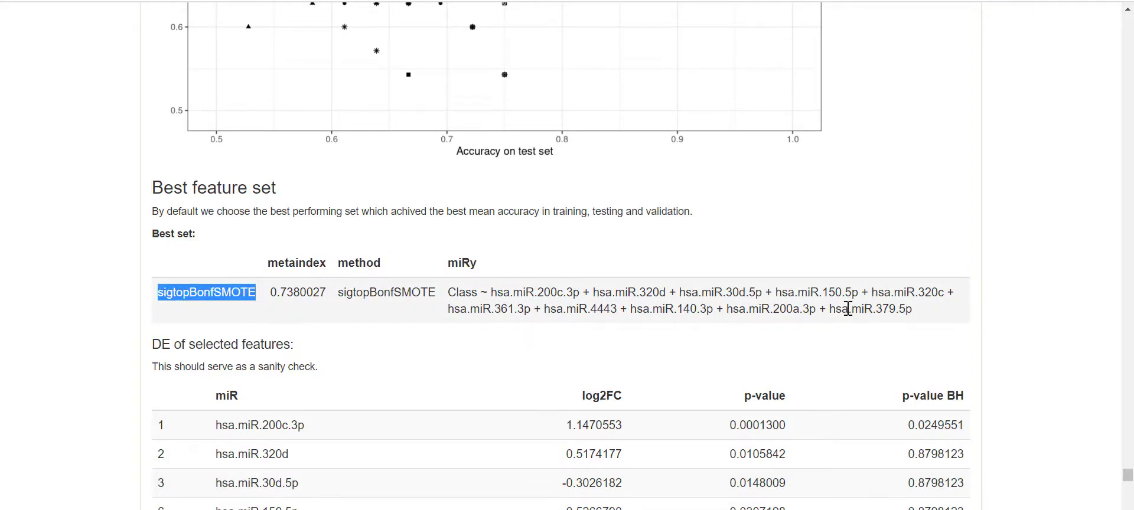
{"action": "scroll", "coordinate": [949, 283], "scroll_direction": "down", "scroll_amount": 1}
{"action": "scroll", "coordinate": [949, 284], "scroll_direction": "down", "scroll_amount": 5}
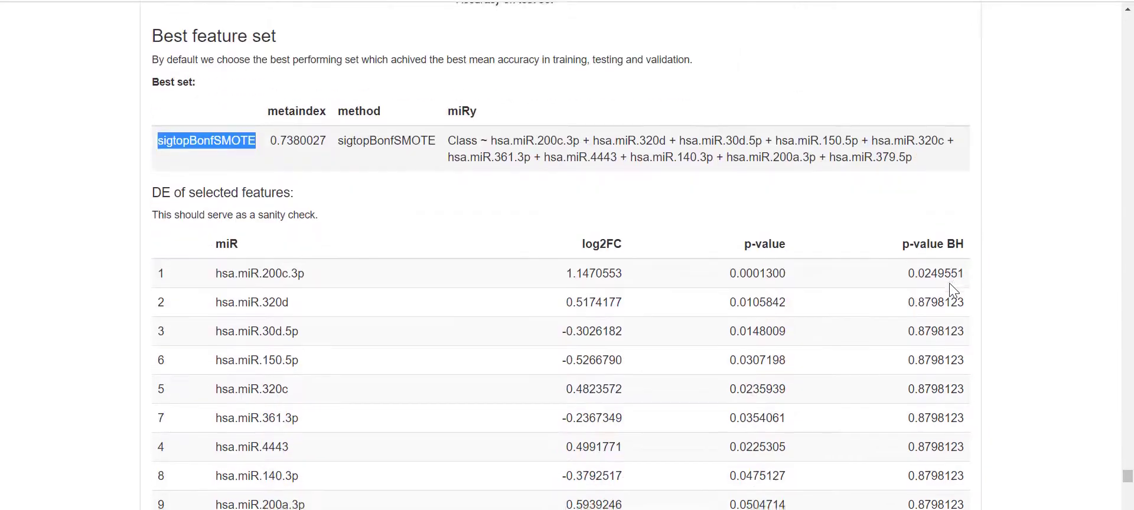
{"action": "scroll", "coordinate": [949, 284], "scroll_direction": "up", "scroll_amount": 3}
{"action": "scroll", "coordinate": [951, 286], "scroll_direction": "down", "scroll_amount": 15}
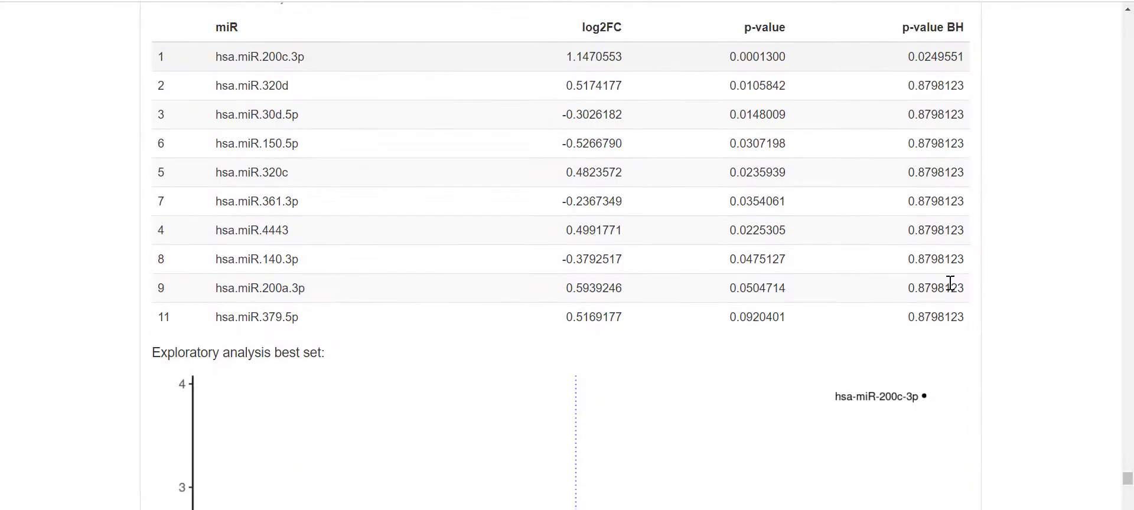
{"action": "scroll", "coordinate": [949, 284], "scroll_direction": "down", "scroll_amount": 20}
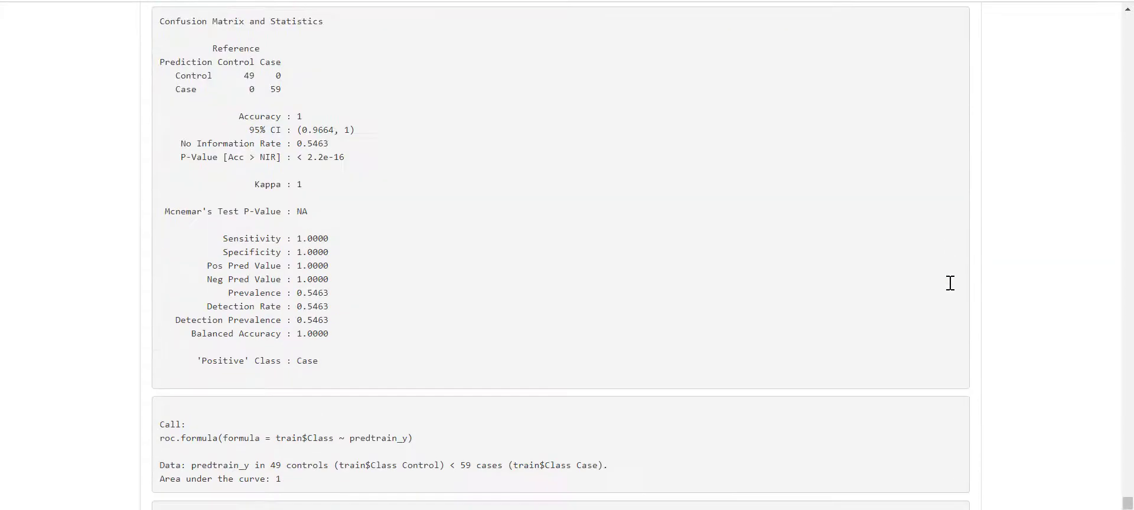
{"action": "scroll", "coordinate": [949, 283], "scroll_direction": "down", "scroll_amount": 20}
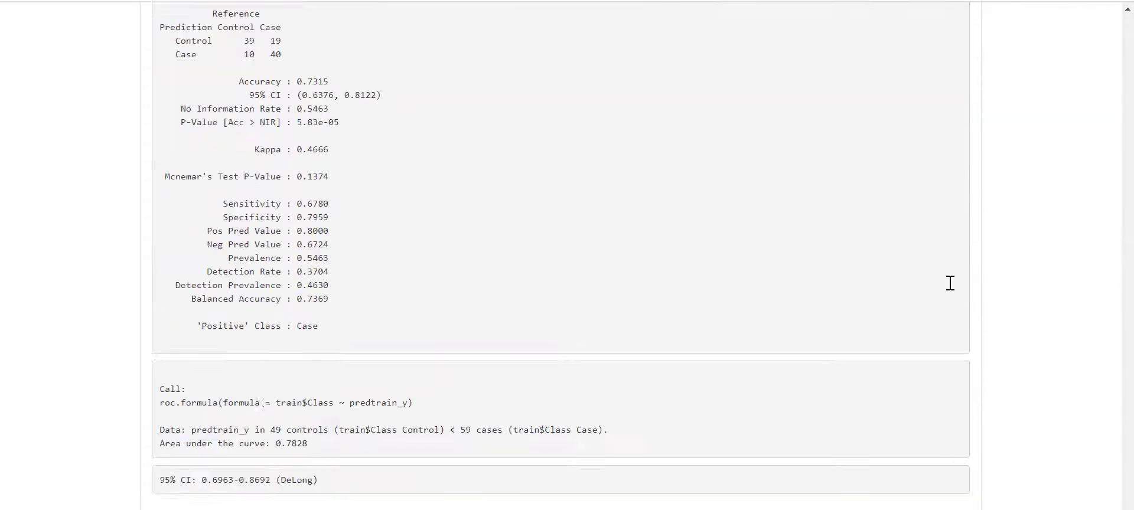
- Choose sigtopBonfSMOTE as the feature set for deep learning training
{"action": "scroll", "coordinate": [949, 285], "scroll_direction": "down", "scroll_amount": 3}
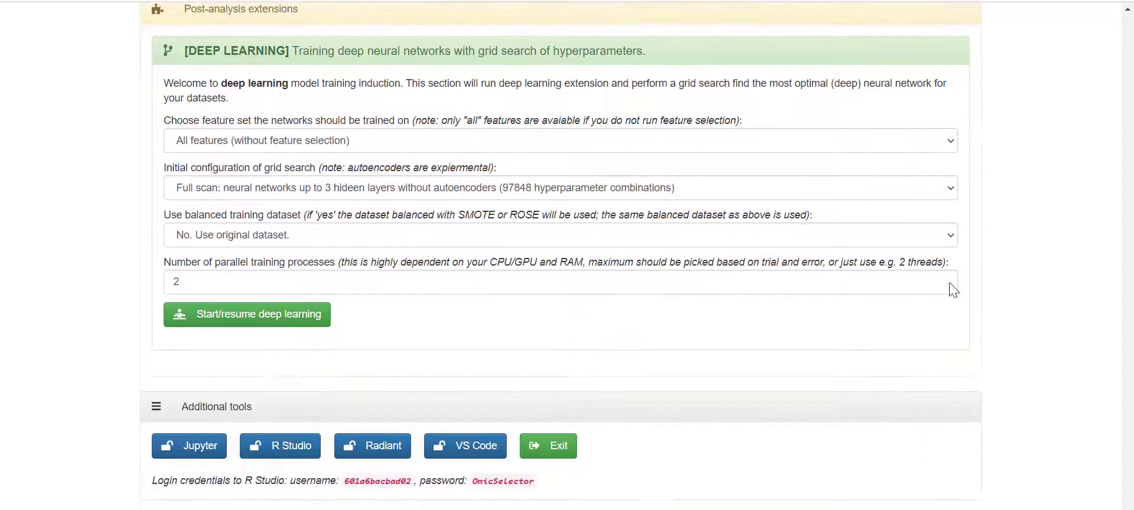
{"action": "scroll", "coordinate": [949, 286], "scroll_direction": "up", "scroll_amount": 2}
{"action": "left_click", "coordinate": [340, 218]}
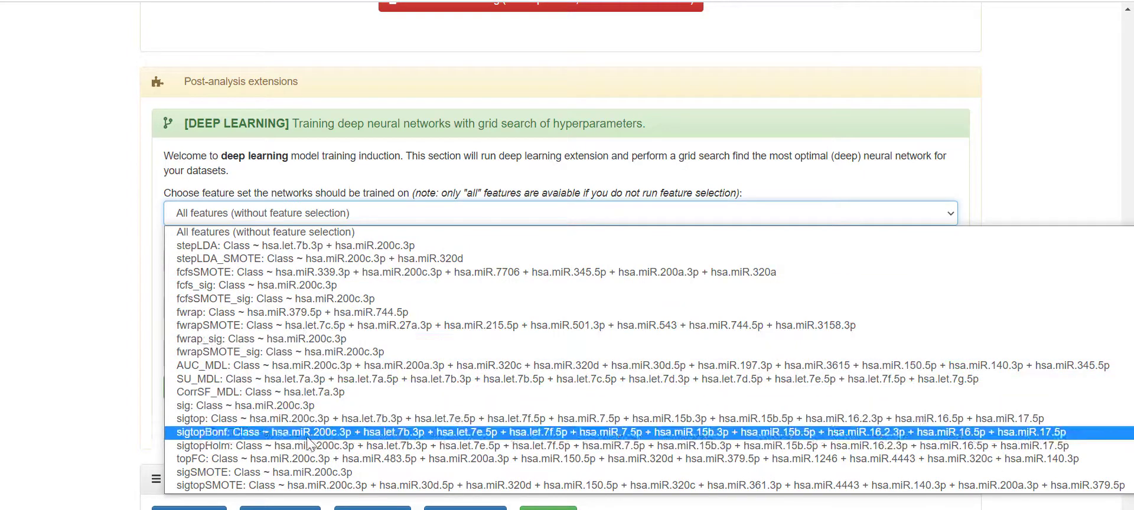
{"action": "scroll", "coordinate": [306, 463], "scroll_direction": "down", "scroll_amount": 1}
{"action": "scroll", "coordinate": [306, 466], "scroll_direction": "down", "scroll_amount": 3}
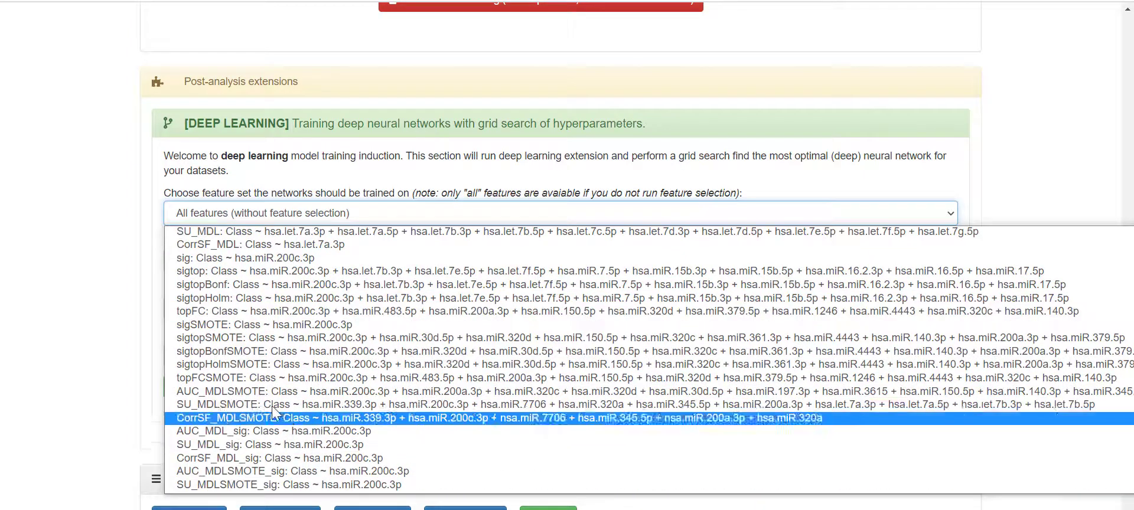
{"action": "left_click", "coordinate": [275, 360]}
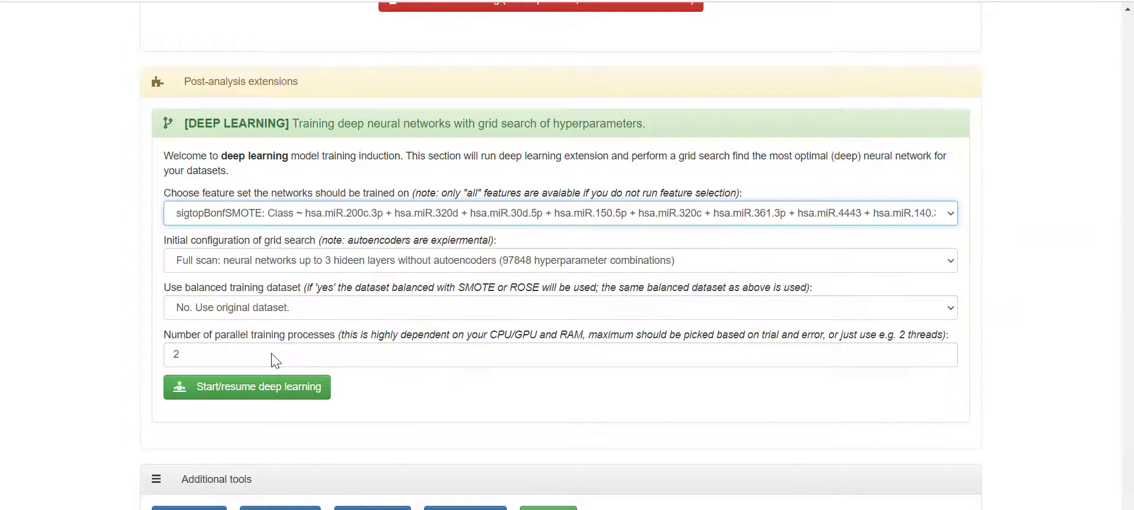
{"action": "left_click", "coordinate": [263, 264]}
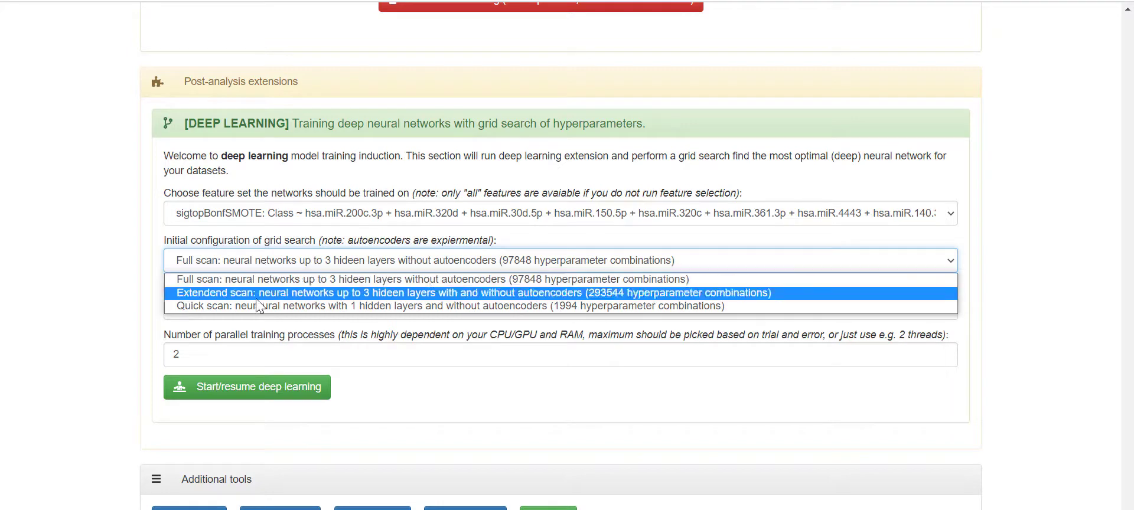
- Use the quick one-hidden-layer grid search (1994 combinations) on the balanced training dataset
{"action": "left_click", "coordinate": [289, 307]}
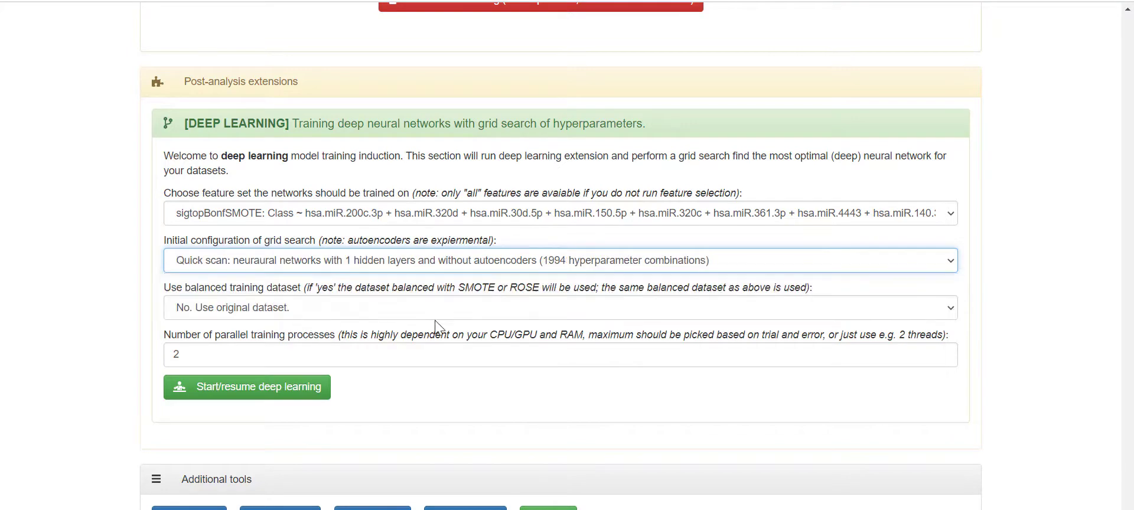
{"action": "scroll", "coordinate": [470, 323], "scroll_direction": "down", "scroll_amount": 1}
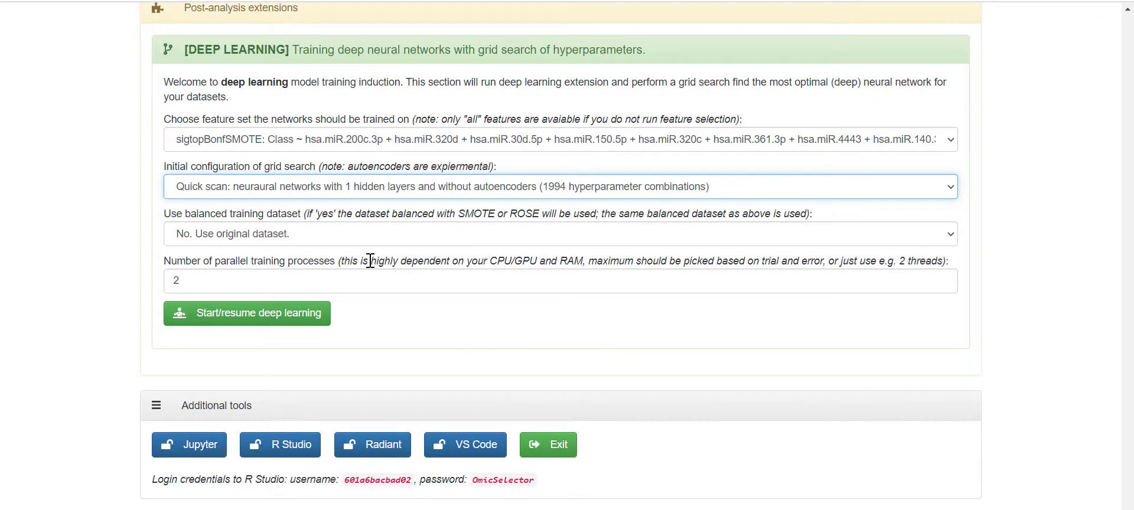
{"action": "left_click", "coordinate": [317, 240]}
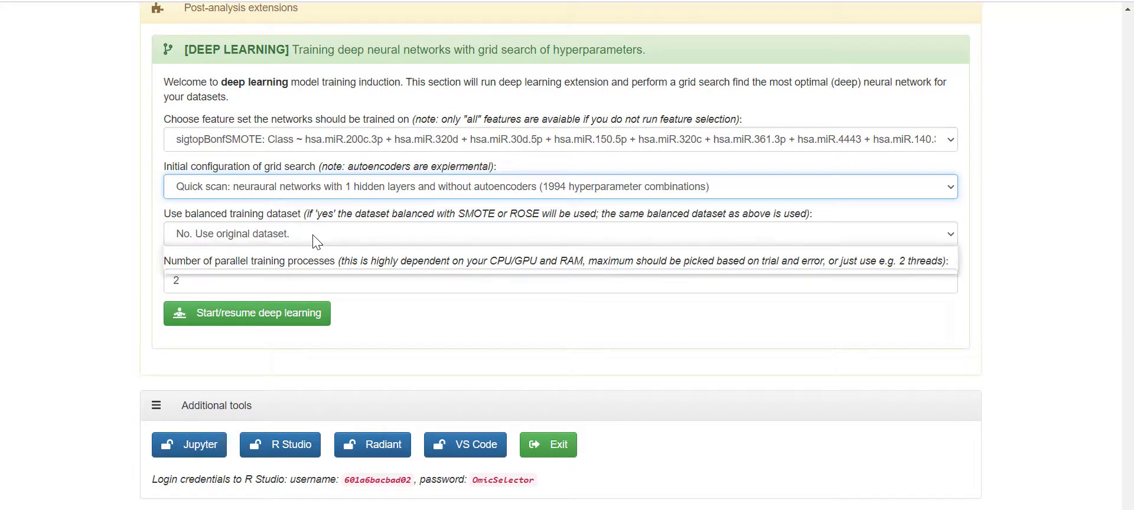
{"action": "left_click", "coordinate": [306, 267]}
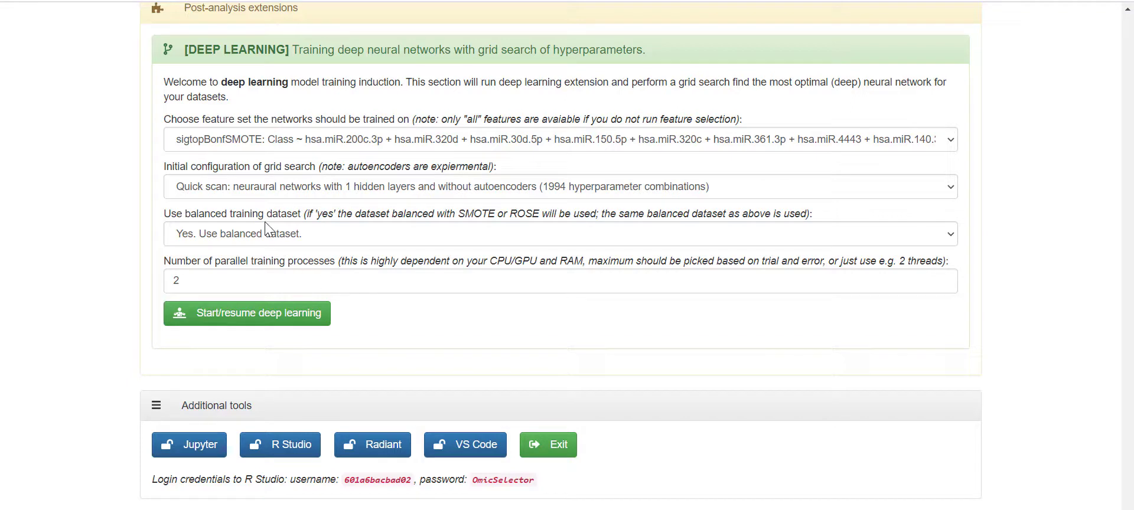
{"action": "left_click_drag", "start_coordinate": [170, 260], "coordinate": [316, 261]}
{"action": "left_click", "coordinate": [321, 264]}
{"action": "scroll", "coordinate": [488, 307], "scroll_direction": "up", "scroll_amount": 1}
{"action": "scroll", "coordinate": [431, 331], "scroll_direction": "down", "scroll_amount": 1}
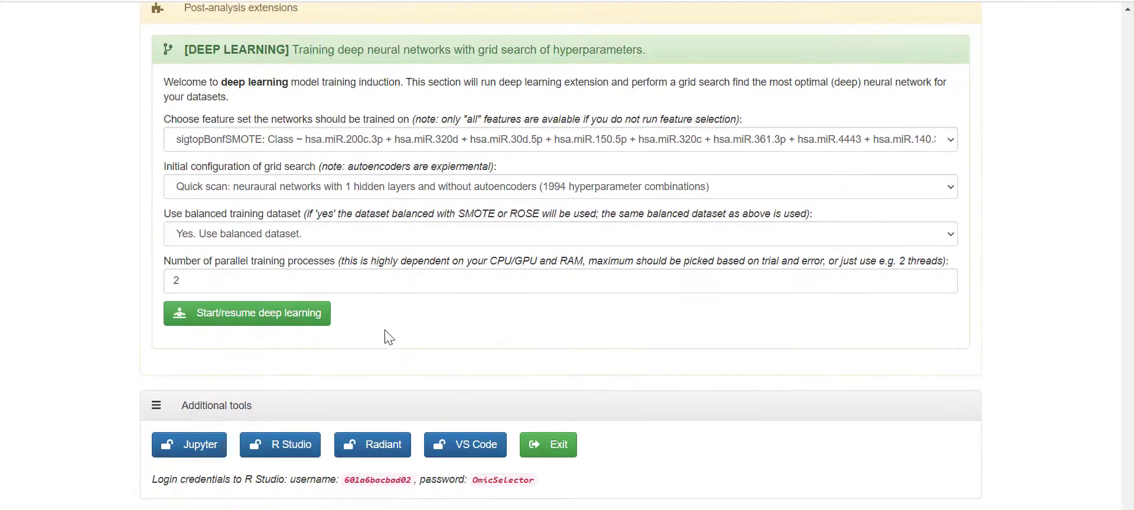
- Start deep learning and follow the log listing SMOTE networks with training and testing accuracies
{"action": "left_click", "coordinate": [299, 320]}
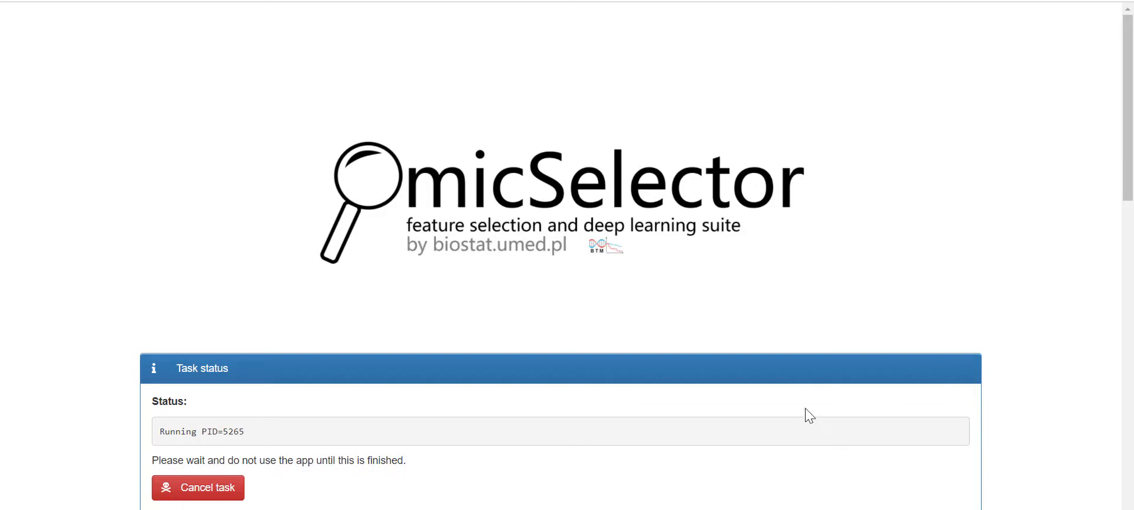
{"action": "scroll", "coordinate": [579, 299], "scroll_direction": "down", "scroll_amount": 6}
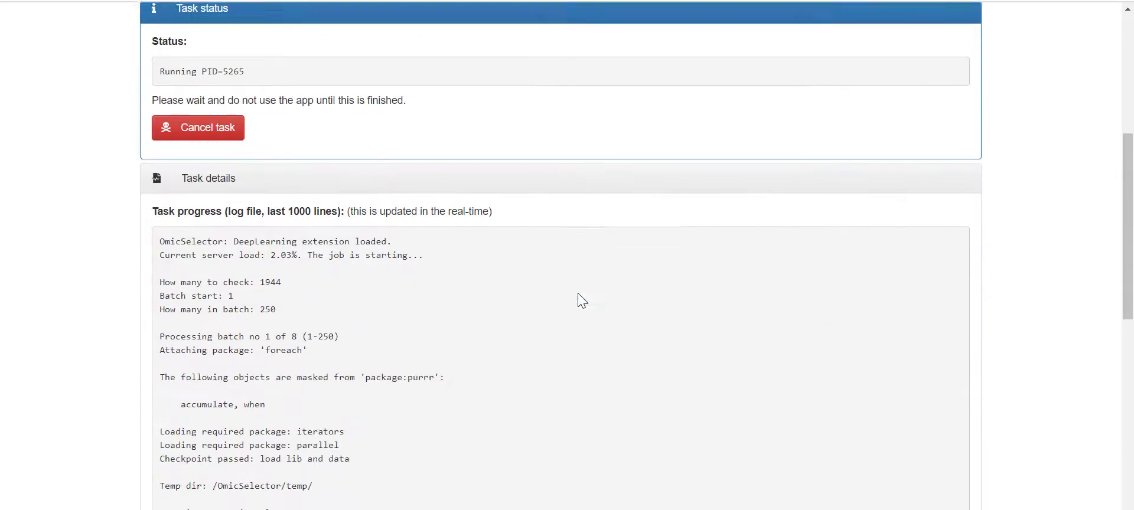
{"action": "scroll", "coordinate": [579, 300], "scroll_direction": "down", "scroll_amount": 15}
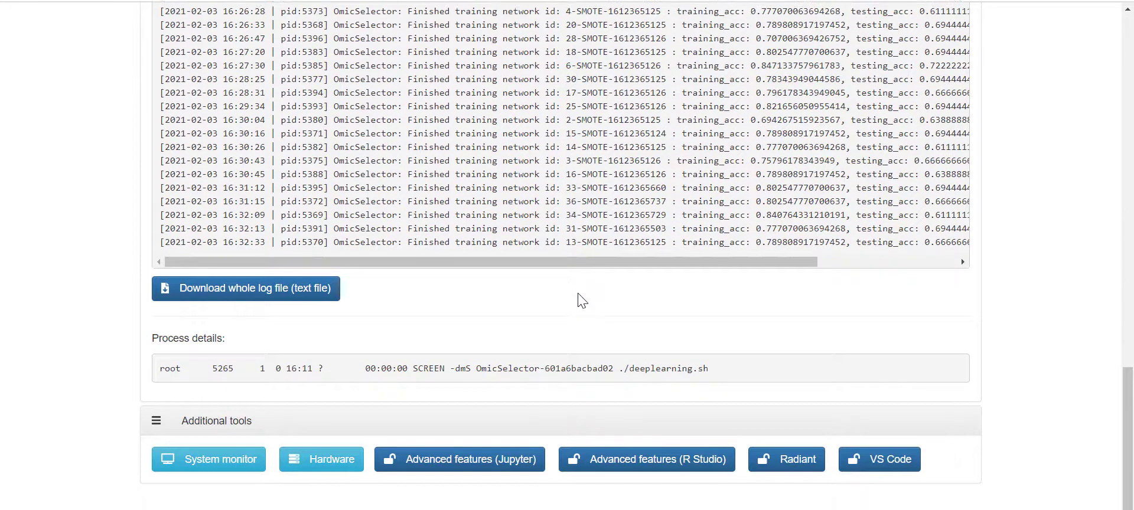
{"action": "scroll", "coordinate": [579, 295], "scroll_direction": "up", "scroll_amount": 1}
{"action": "left_click_drag", "start_coordinate": [409, 316], "coordinate": [596, 359]}
{"action": "scroll", "coordinate": [547, 360], "scroll_direction": "down", "scroll_amount": 1}
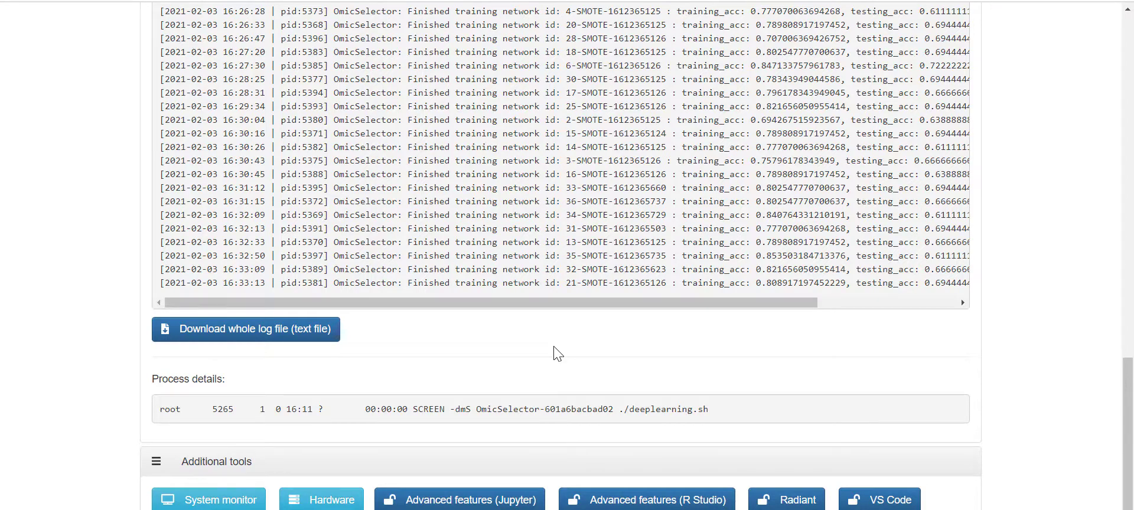
{"action": "left_click", "coordinate": [492, 501]}
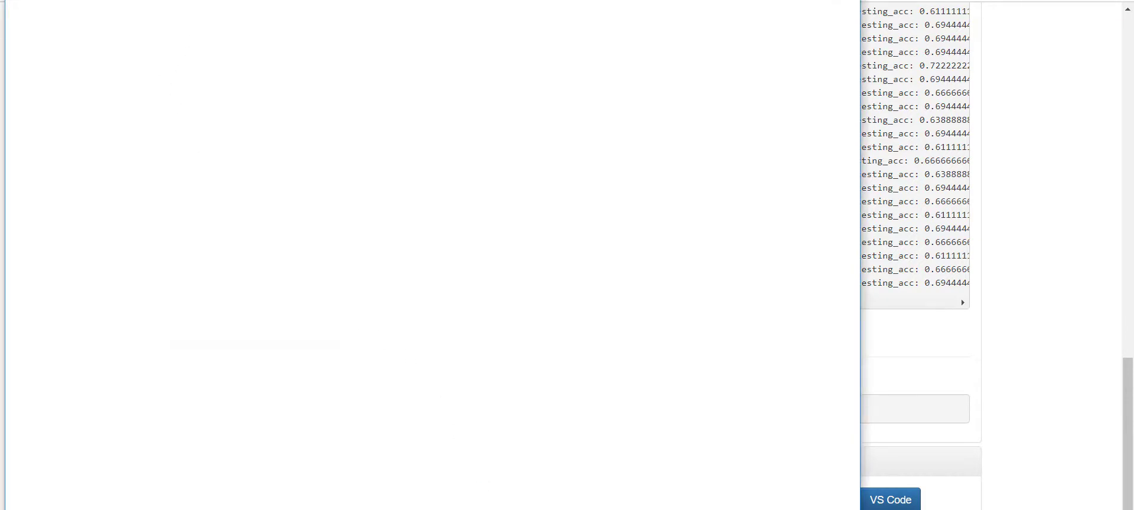
- Scroll through the project's files in Jupyter and open benchmark.R
{"action": "left_click_drag", "start_coordinate": [204, 0], "coordinate": [229, 2]}
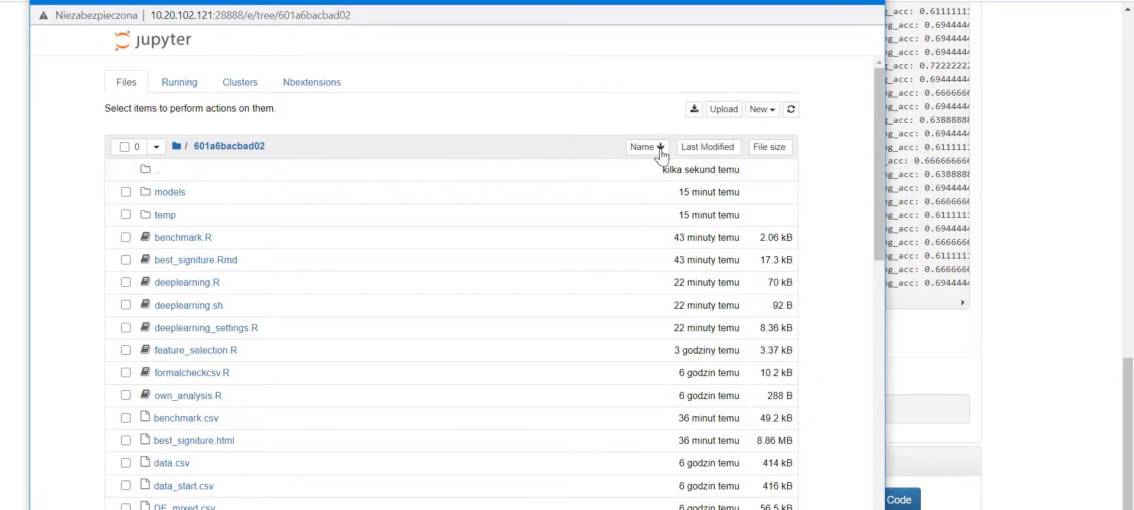
{"action": "scroll", "coordinate": [850, 197], "scroll_direction": "down", "scroll_amount": 1}
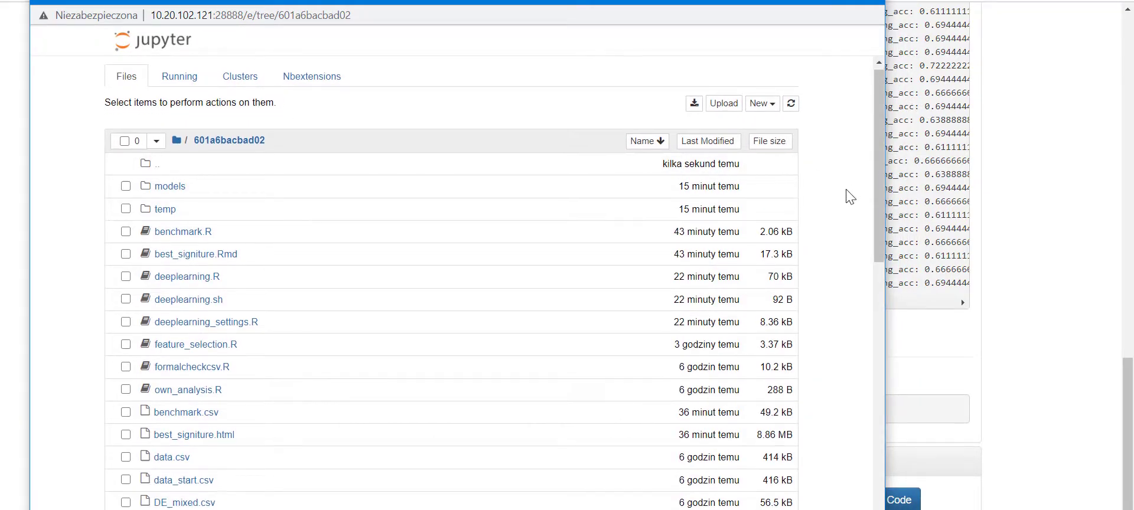
{"action": "scroll", "coordinate": [850, 197], "scroll_direction": "down", "scroll_amount": 6}
{"action": "scroll", "coordinate": [850, 197], "scroll_direction": "up", "scroll_amount": 2}
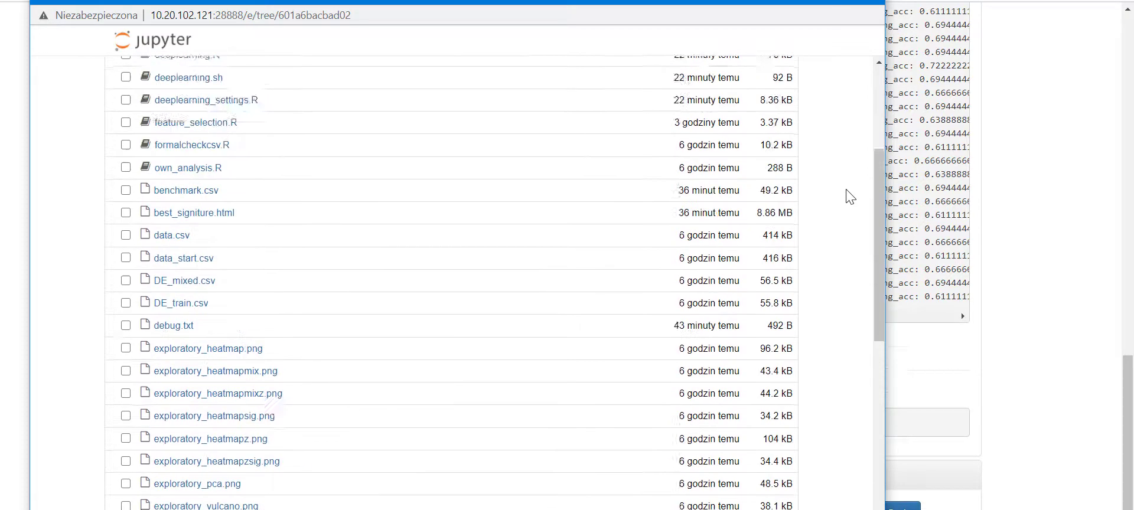
{"action": "scroll", "coordinate": [849, 197], "scroll_direction": "up", "scroll_amount": 3}
{"action": "scroll", "coordinate": [833, 205], "scroll_direction": "down", "scroll_amount": 2}
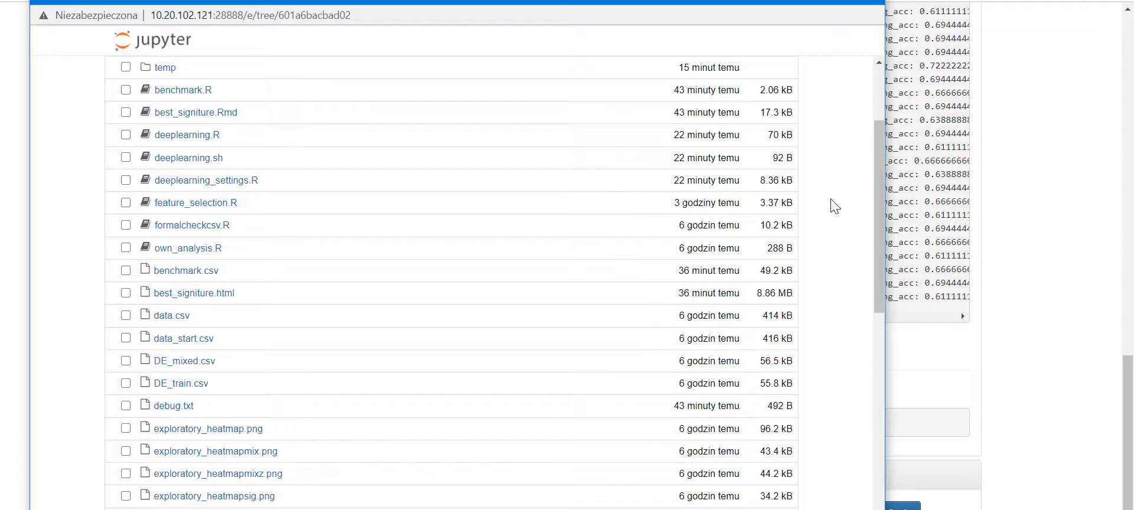
{"action": "scroll", "coordinate": [709, 218], "scroll_direction": "up", "scroll_amount": 2}
{"action": "scroll", "coordinate": [304, 336], "scroll_direction": "down", "scroll_amount": 3}
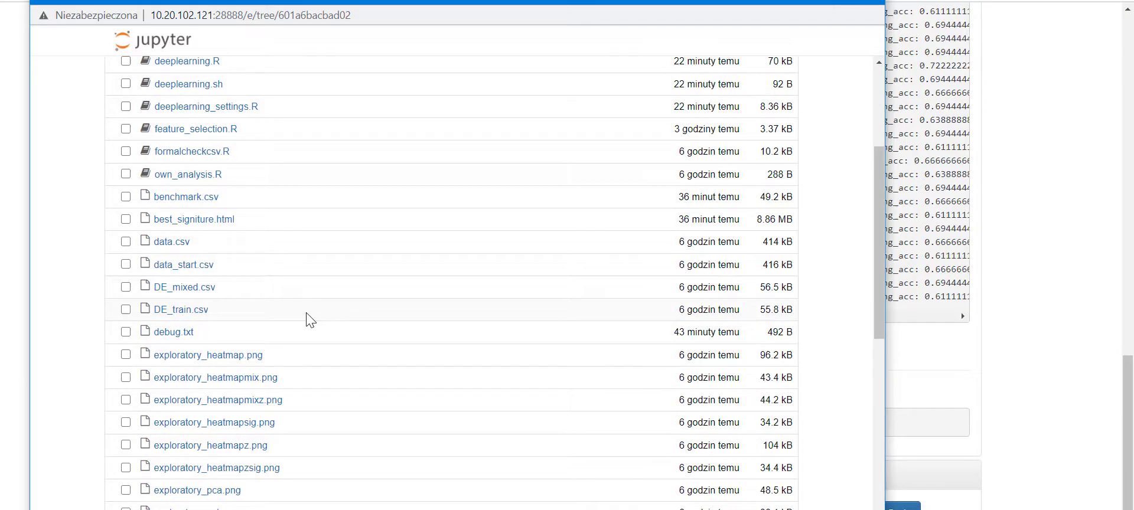
{"action": "scroll", "coordinate": [331, 283], "scroll_direction": "up", "scroll_amount": 4}
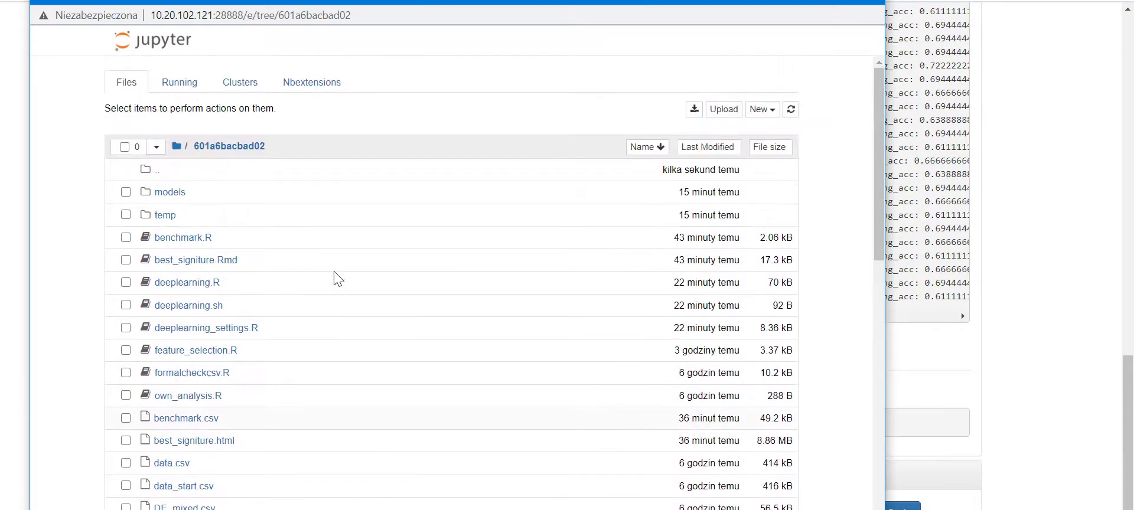
{"action": "scroll", "coordinate": [335, 281], "scroll_direction": "down", "scroll_amount": 1}
{"action": "scroll", "coordinate": [335, 282], "scroll_direction": "down", "scroll_amount": 3}
{"action": "scroll", "coordinate": [330, 269], "scroll_direction": "up", "scroll_amount": 3}
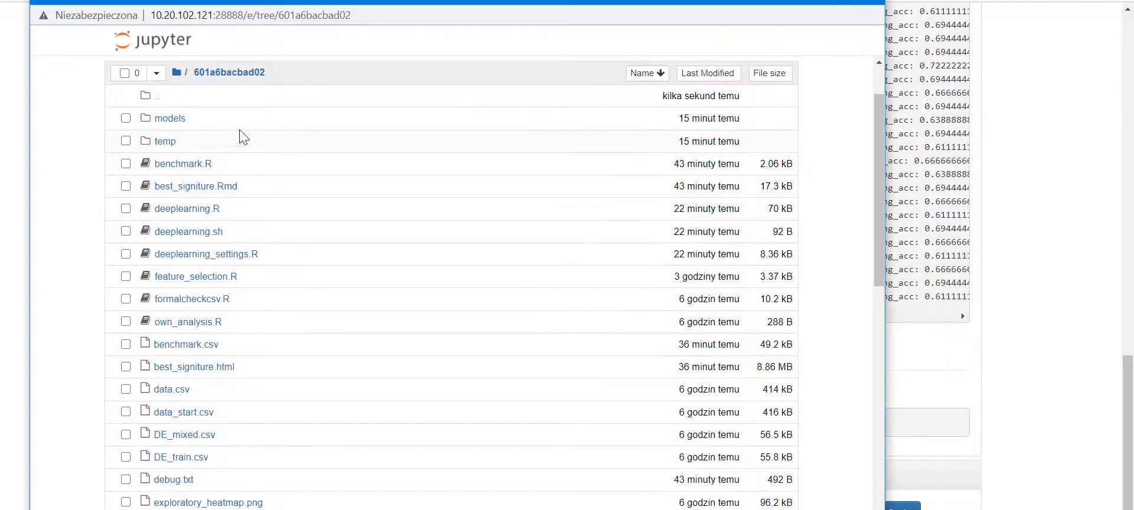
{"action": "scroll", "coordinate": [357, 242], "scroll_direction": "down", "scroll_amount": 15}
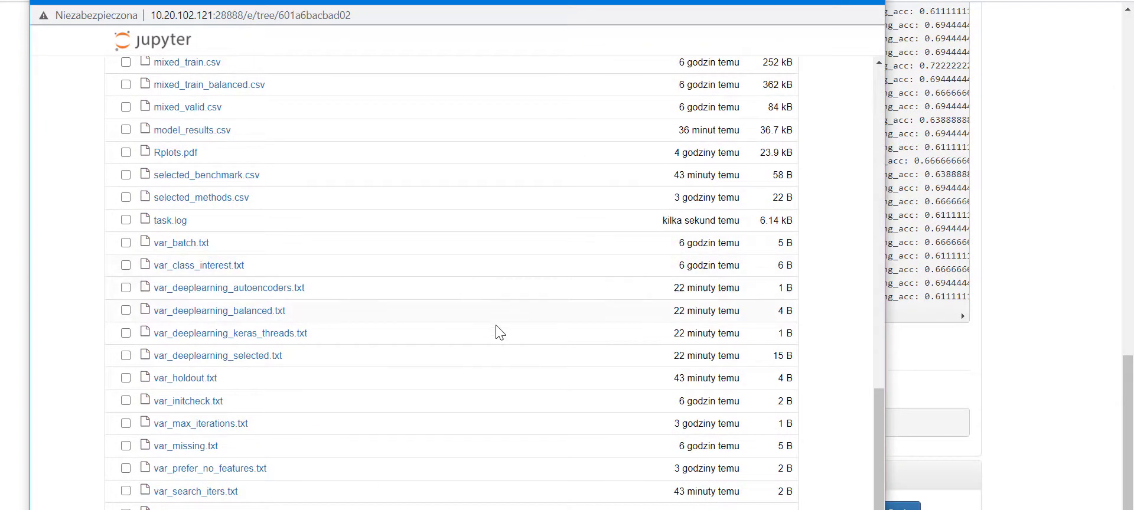
{"action": "scroll", "coordinate": [540, 372], "scroll_direction": "up", "scroll_amount": 10}
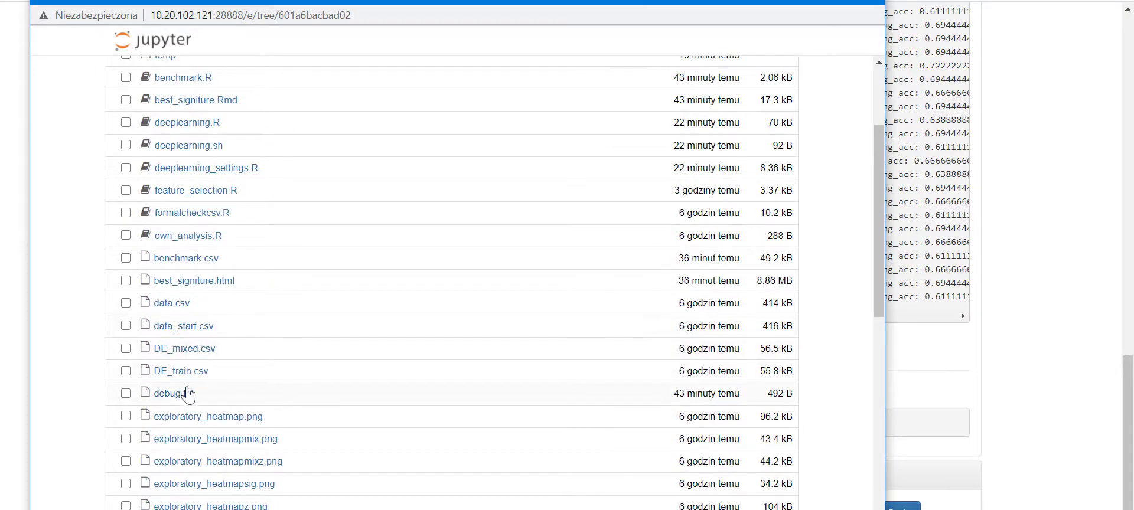
{"action": "scroll", "coordinate": [213, 345], "scroll_direction": "down", "scroll_amount": 8}
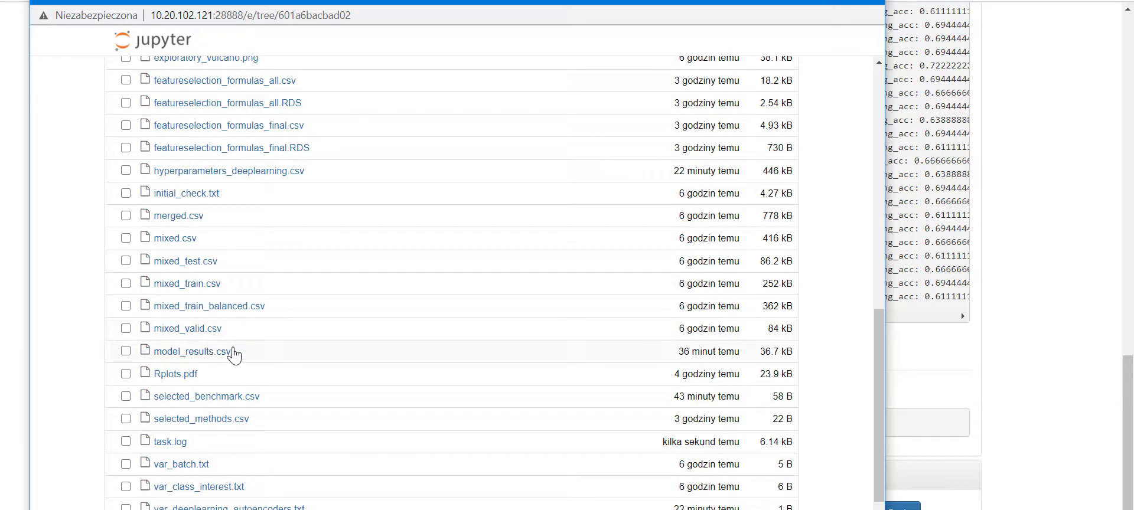
{"action": "scroll", "coordinate": [670, 292], "scroll_direction": "up", "scroll_amount": 12}
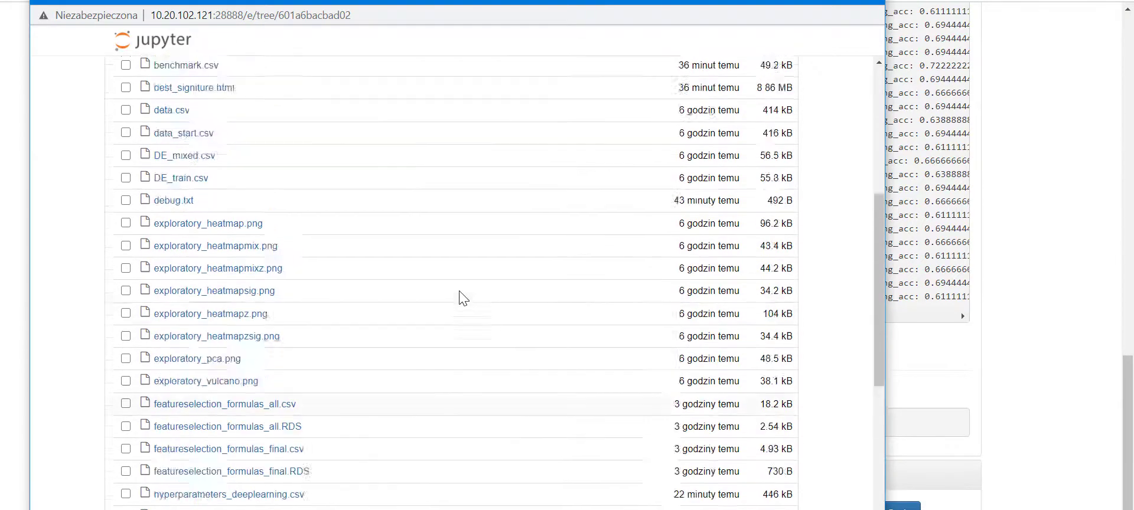
{"action": "left_click", "coordinate": [201, 239]}
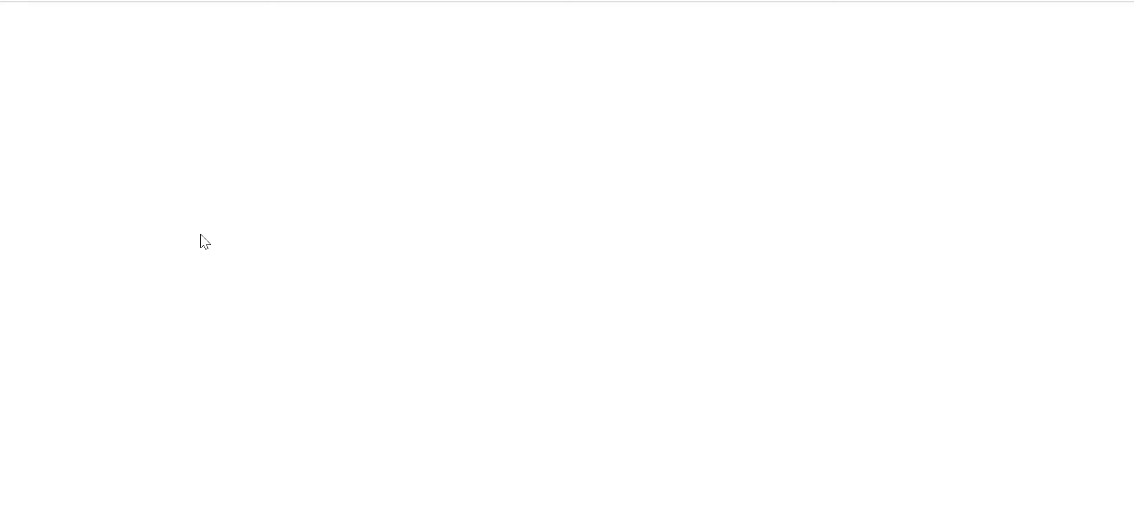
- Bring the Jupyter file-browser window forward and move it slightly down
{"action": "mouse_move", "coordinate": [217, 509]}
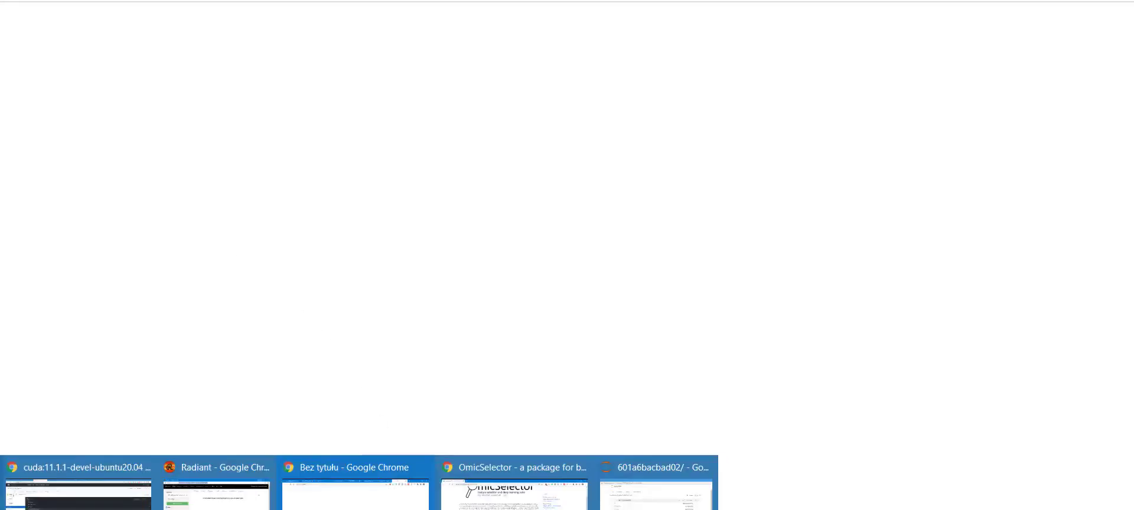
{"action": "mouse_move", "coordinate": [655, 505]}
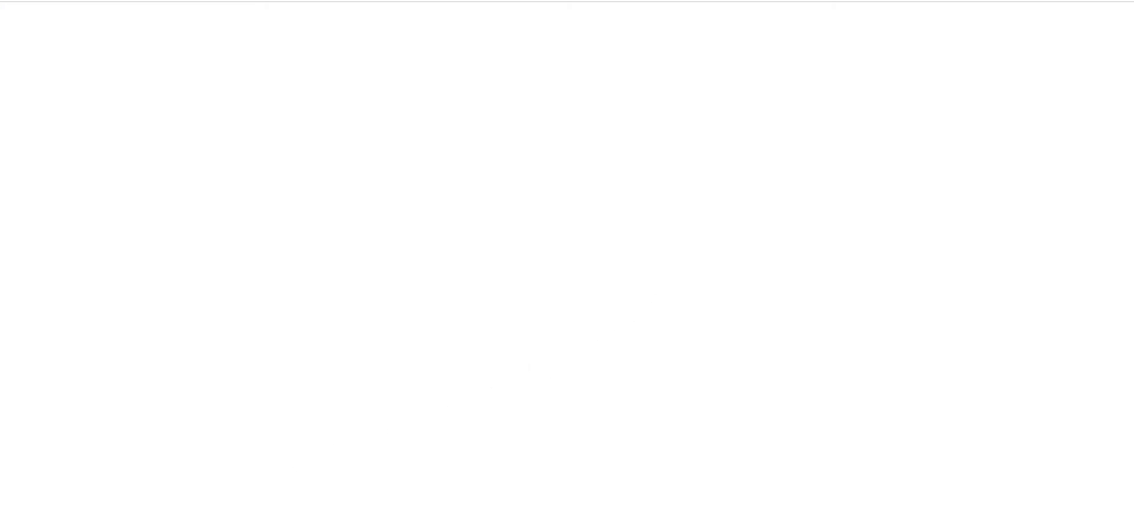
{"action": "mouse_move", "coordinate": [217, 509]}
{"action": "left_click", "coordinate": [626, 486]}
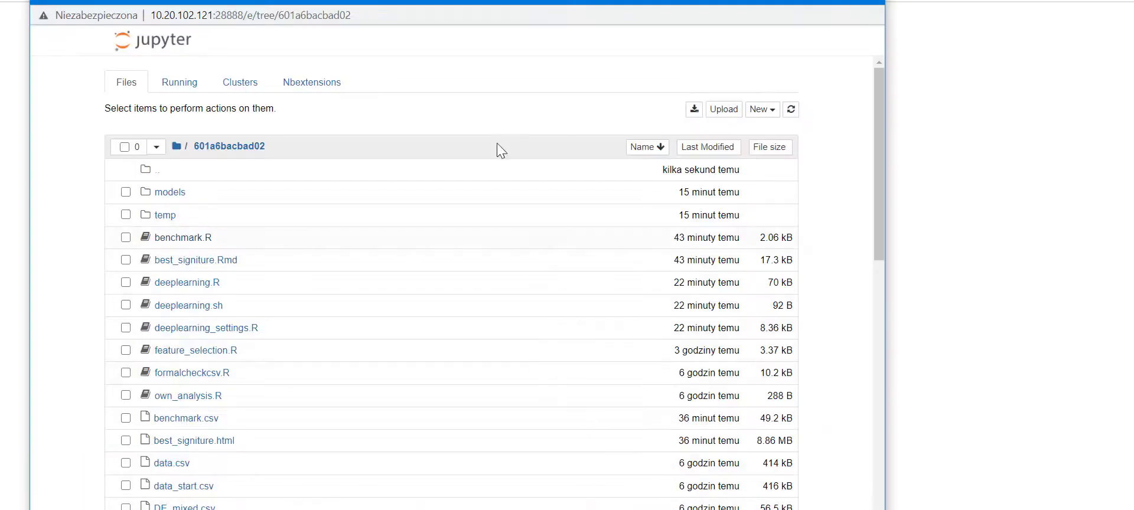
{"action": "left_click_drag", "start_coordinate": [292, 2], "coordinate": [285, 21]}
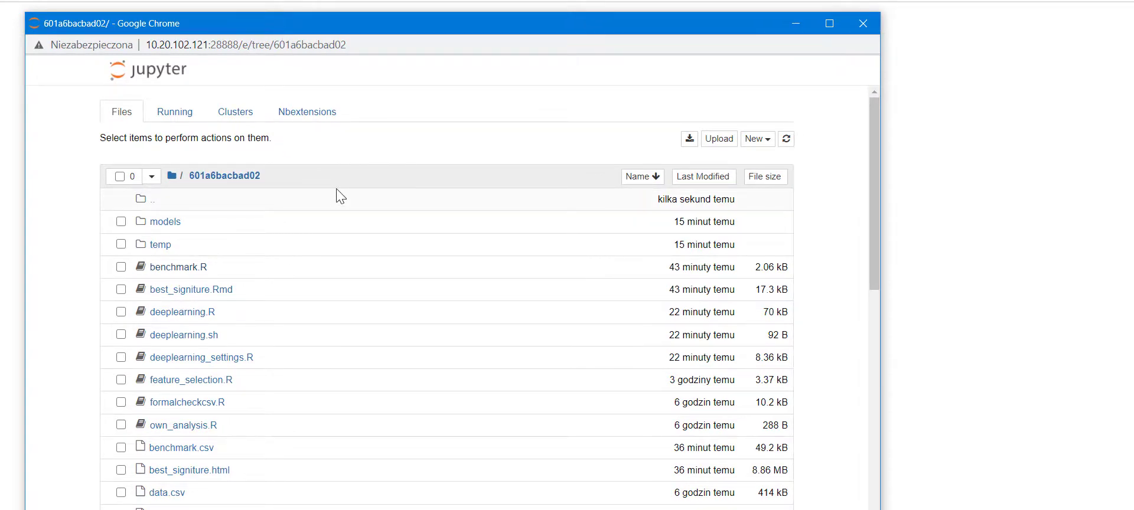
- Look through the Running, Clusters and Nbextensions pages, then close the Jupyter window
{"action": "left_click", "coordinate": [178, 113]}
{"action": "left_click", "coordinate": [226, 124]}
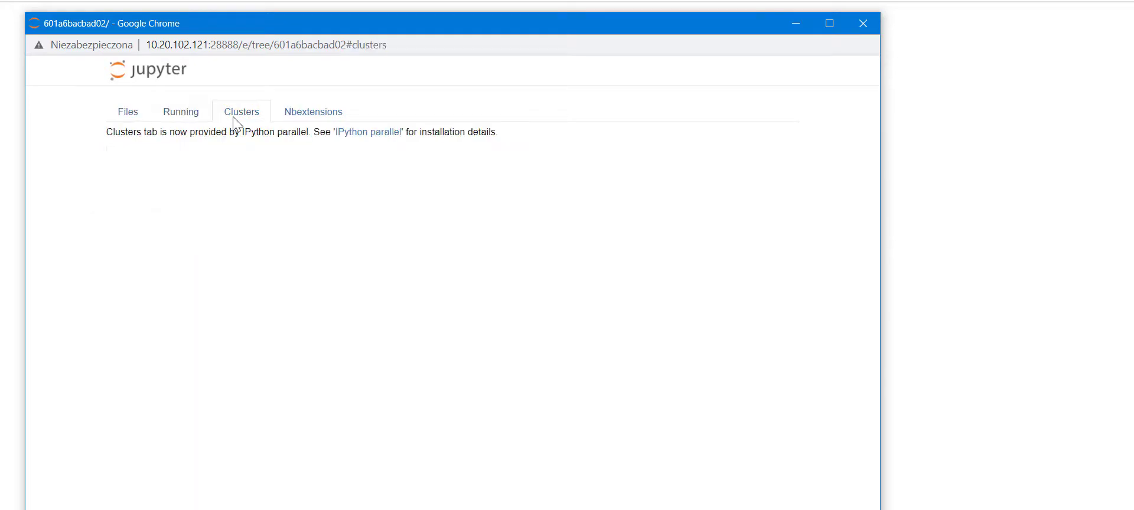
{"action": "left_click", "coordinate": [276, 116]}
{"action": "scroll", "coordinate": [527, 295], "scroll_direction": "down", "scroll_amount": 5}
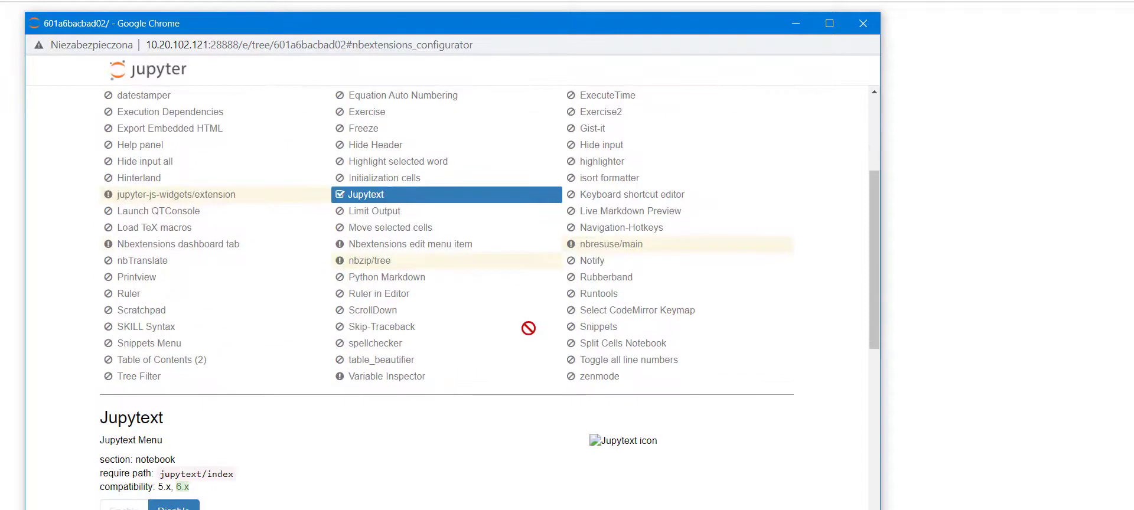
{"action": "scroll", "coordinate": [522, 323], "scroll_direction": "up", "scroll_amount": 5}
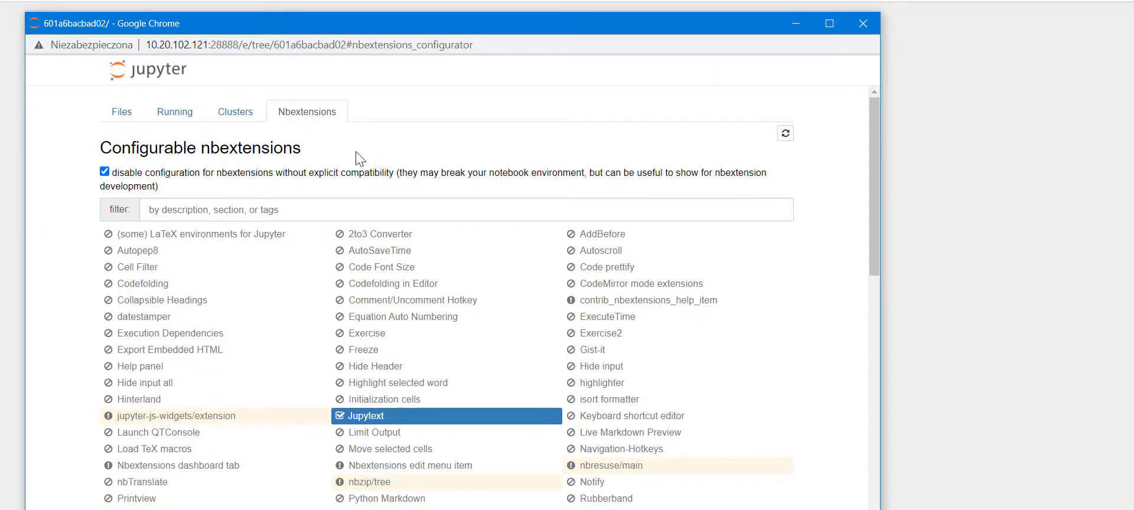
{"action": "scroll", "coordinate": [506, 263], "scroll_direction": "down", "scroll_amount": 12}
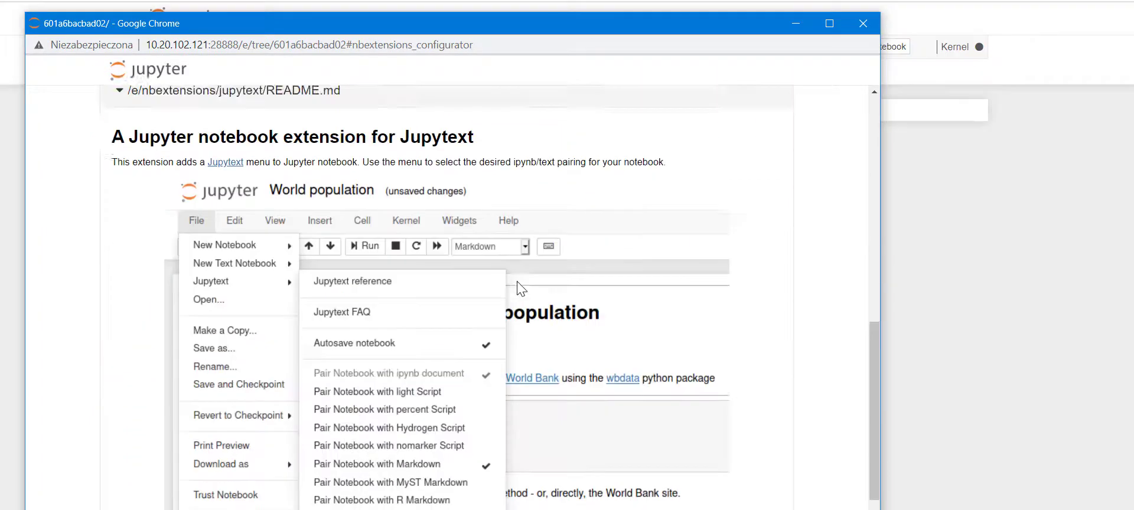
{"action": "left_click", "coordinate": [872, 28]}
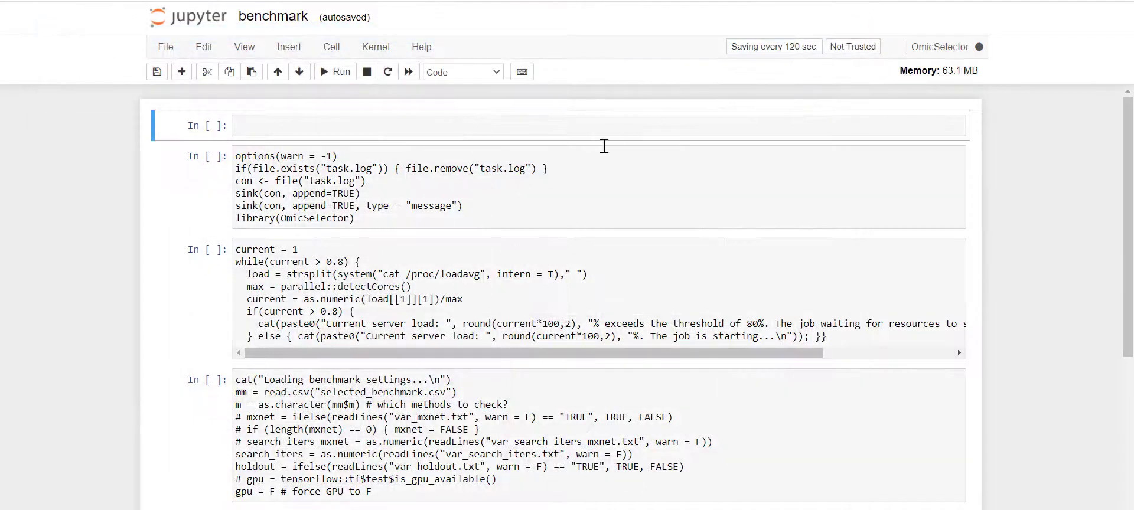
{"action": "scroll", "coordinate": [408, 266], "scroll_direction": "down", "scroll_amount": 7}
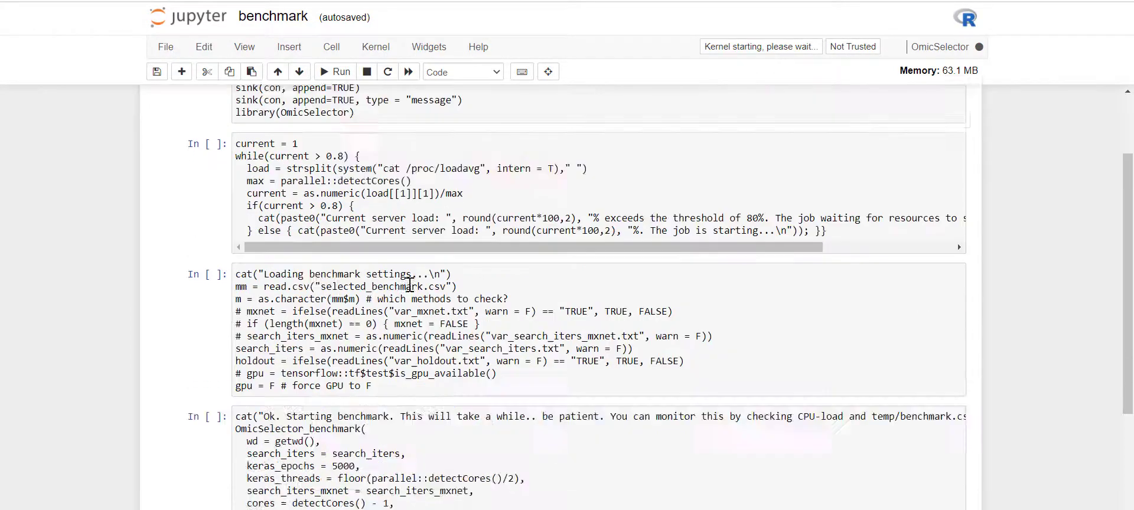
{"action": "scroll", "coordinate": [416, 313], "scroll_direction": "up", "scroll_amount": 7}
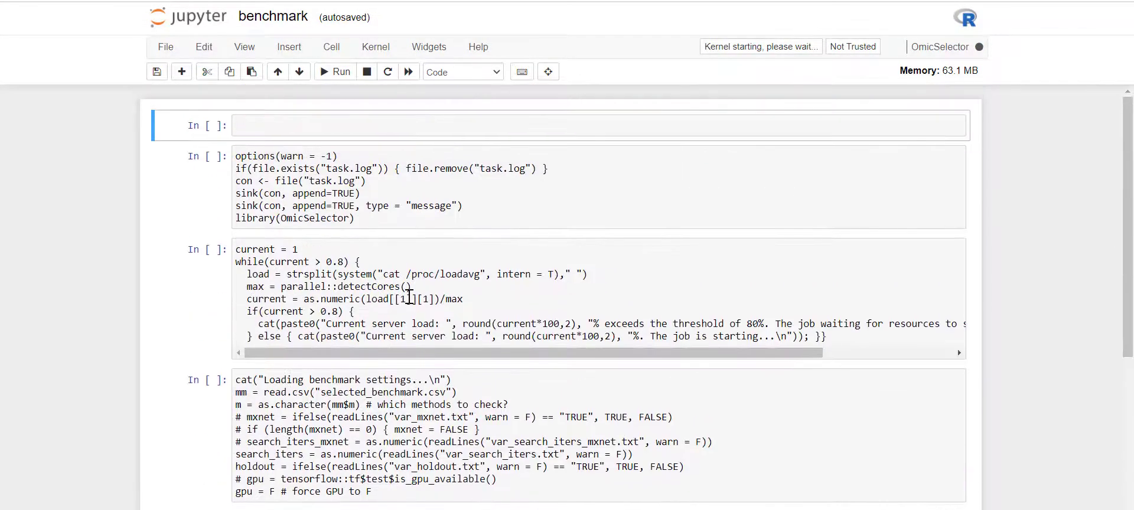
{"action": "scroll", "coordinate": [410, 293], "scroll_direction": "down", "scroll_amount": 4}
{"action": "left_click", "coordinate": [357, 226]}
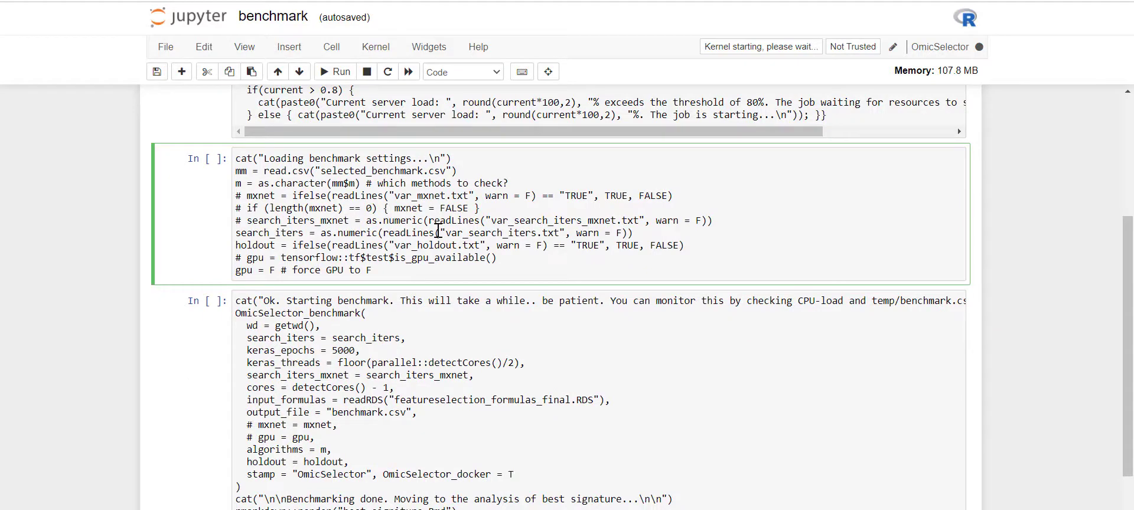
{"action": "scroll", "coordinate": [514, 242], "scroll_direction": "up", "scroll_amount": 4}
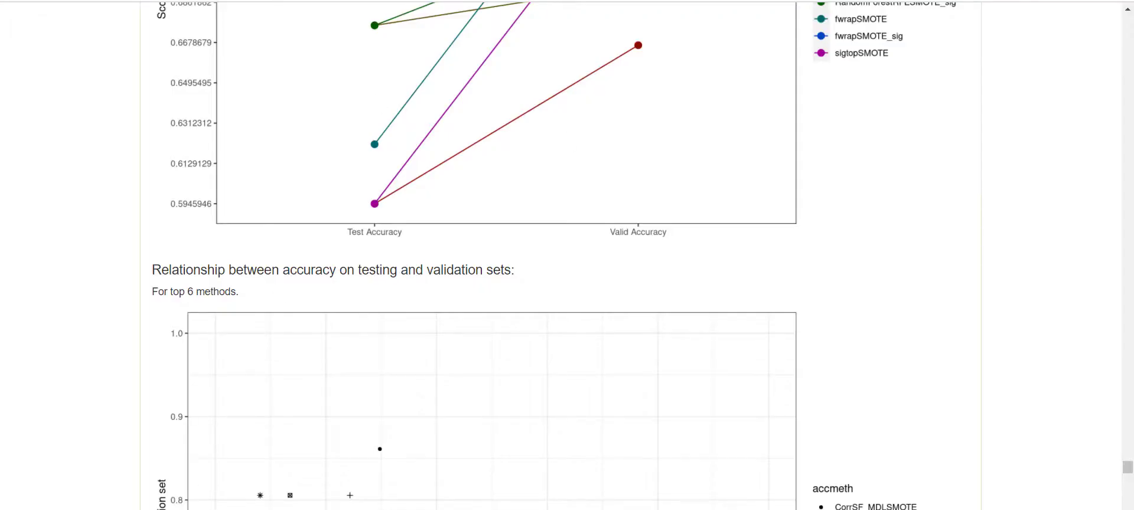
- Scroll to Additional tools in the OmicSelector report and launch R Studio
{"action": "mouse_move", "coordinate": [216, 509]}
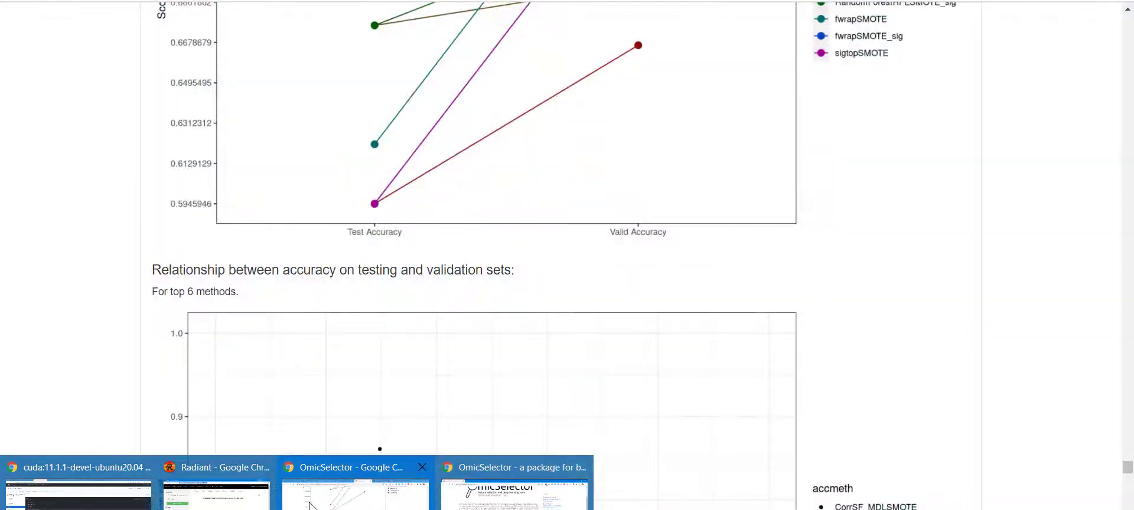
{"action": "left_click", "coordinate": [310, 502]}
{"action": "scroll", "coordinate": [684, 323], "scroll_direction": "down", "scroll_amount": 15}
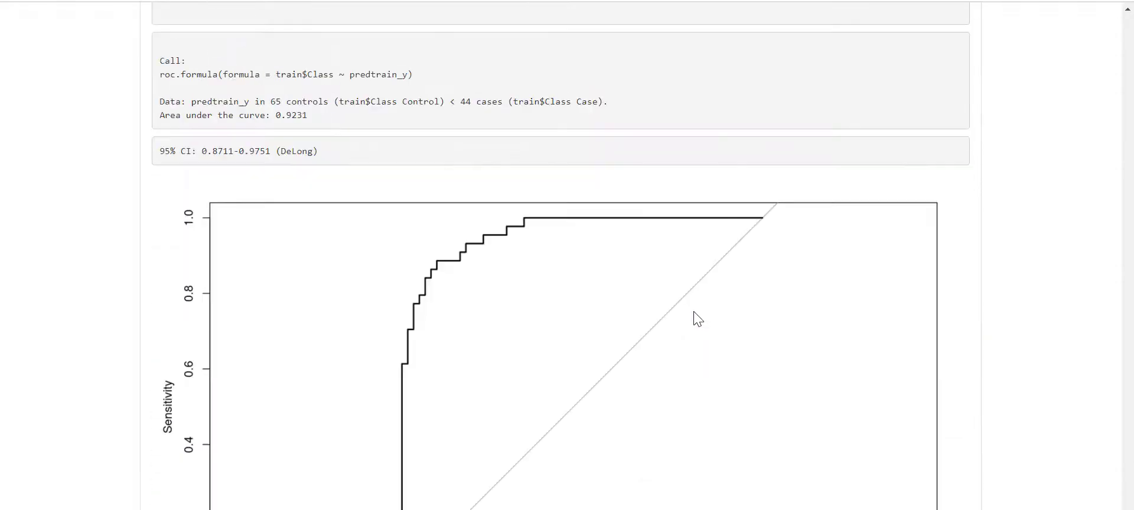
{"action": "scroll", "coordinate": [691, 328], "scroll_direction": "down", "scroll_amount": 20}
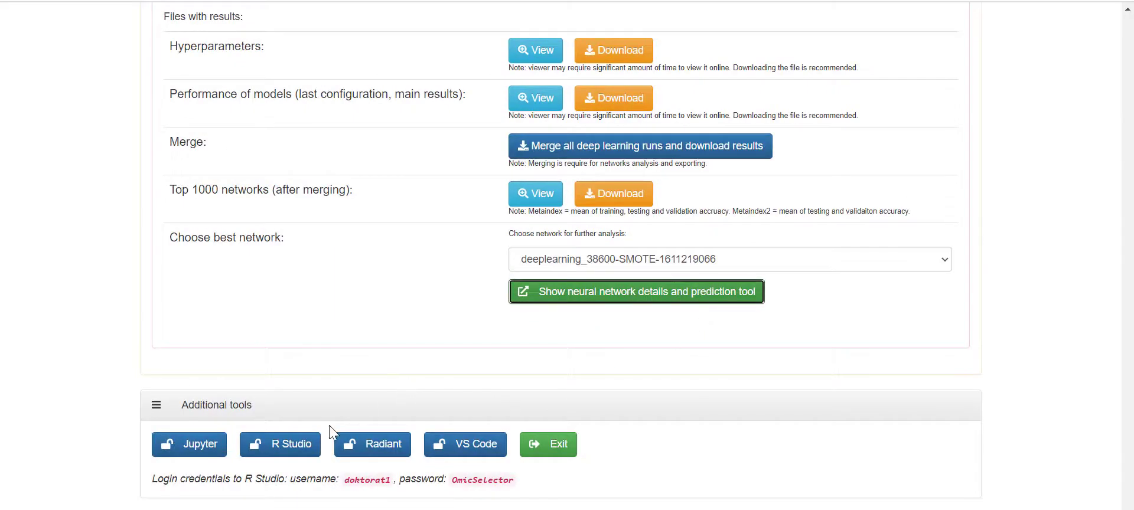
{"action": "left_click", "coordinate": [300, 451]}
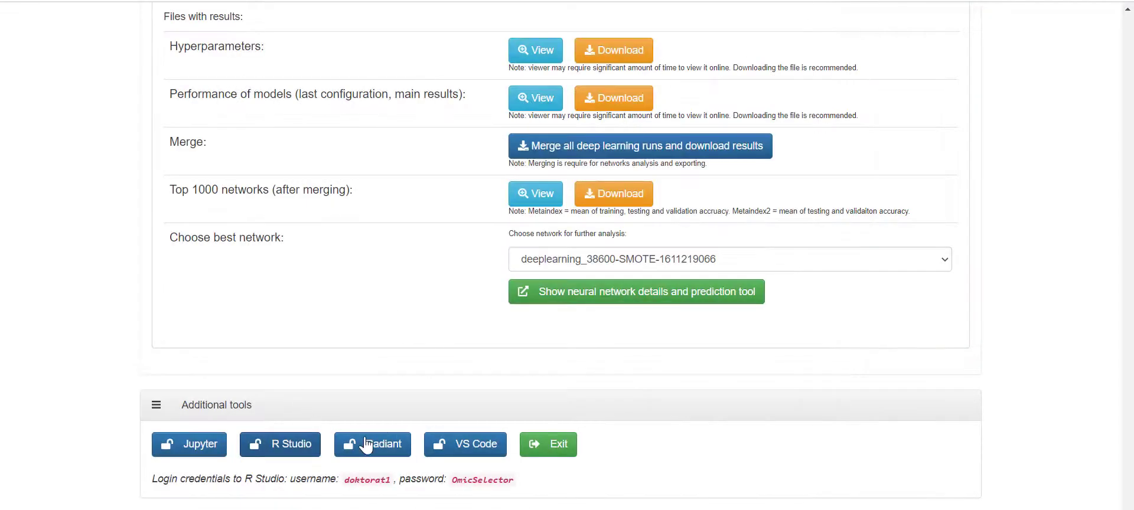
- Highlight the displayed RStudio username and password, then open a new browser tab
{"action": "left_click_drag", "start_coordinate": [346, 482], "coordinate": [417, 484]}
{"action": "left_click_drag", "start_coordinate": [416, 484], "coordinate": [421, 484]}
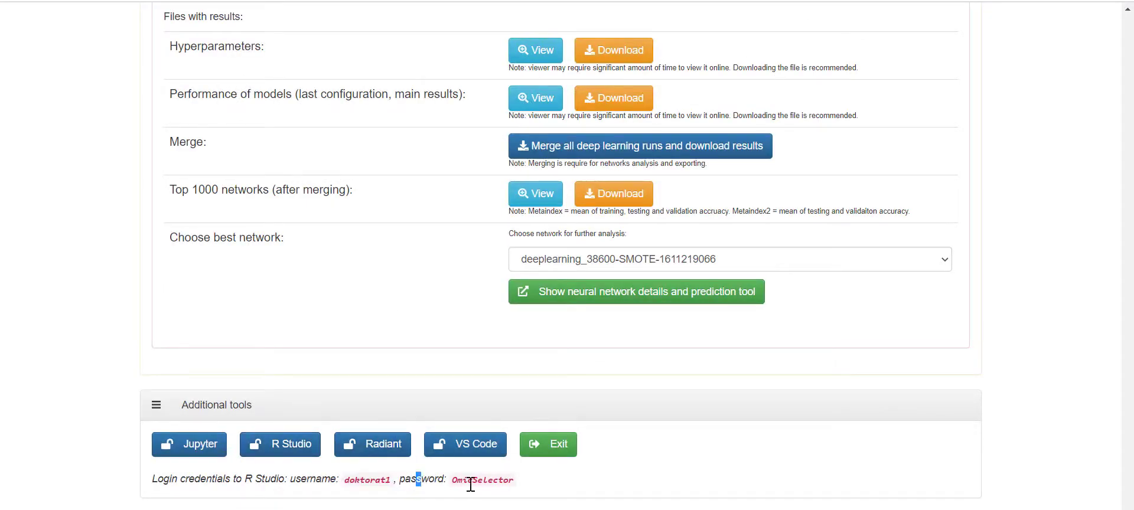
{"action": "left_click", "coordinate": [471, 484]}
{"action": "left_click_drag", "start_coordinate": [345, 487], "coordinate": [526, 488]}
{"action": "left_click", "coordinate": [488, 480]}
{"action": "left_click_drag", "start_coordinate": [346, 486], "coordinate": [524, 485]}
{"action": "left_click", "coordinate": [452, 482]}
{"action": "left_click", "coordinate": [432, 480]}
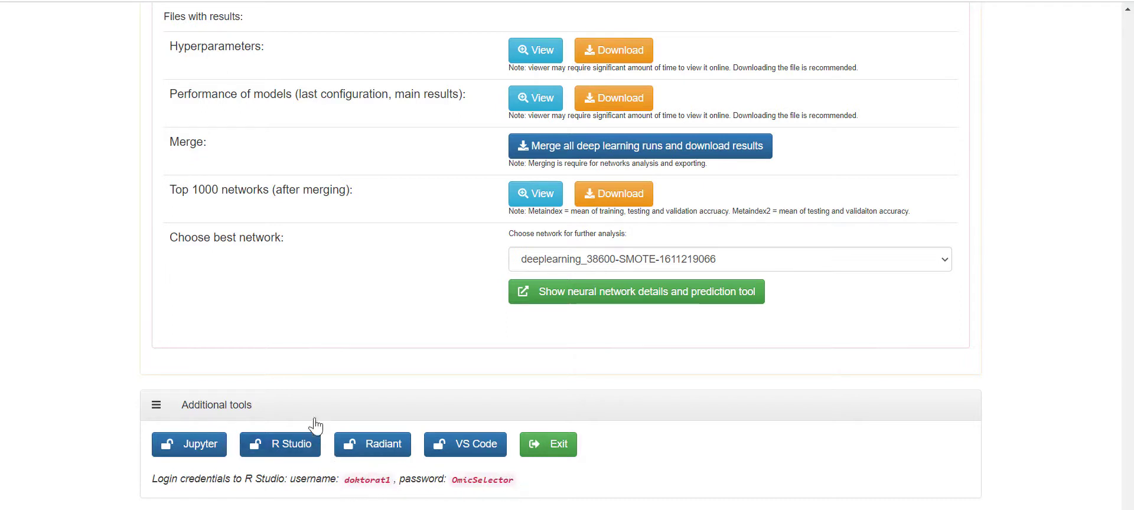
{"action": "key", "text": "ctrl+Tab"}
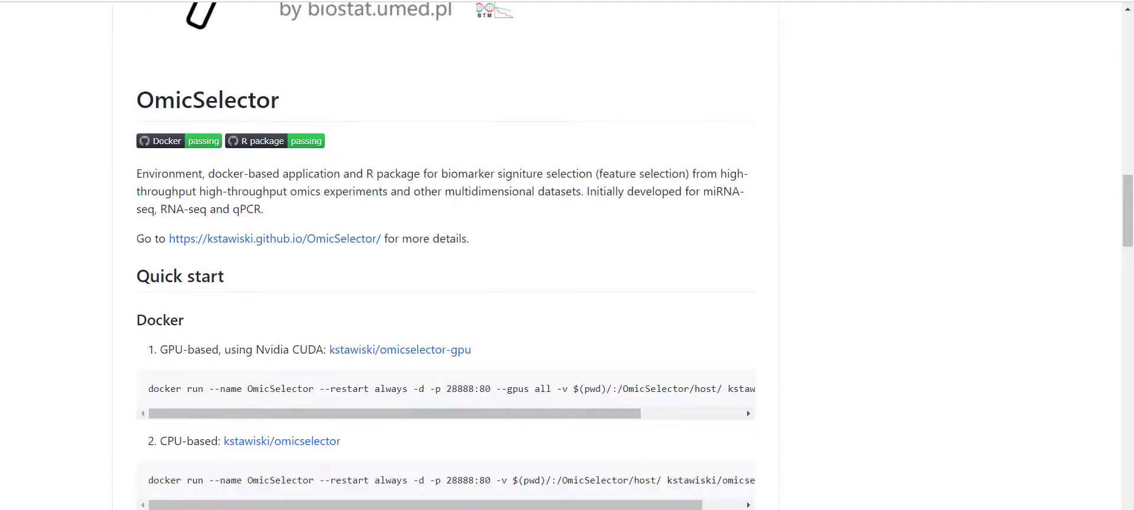
{"action": "key", "text": "ctrl+shift+Tab"}
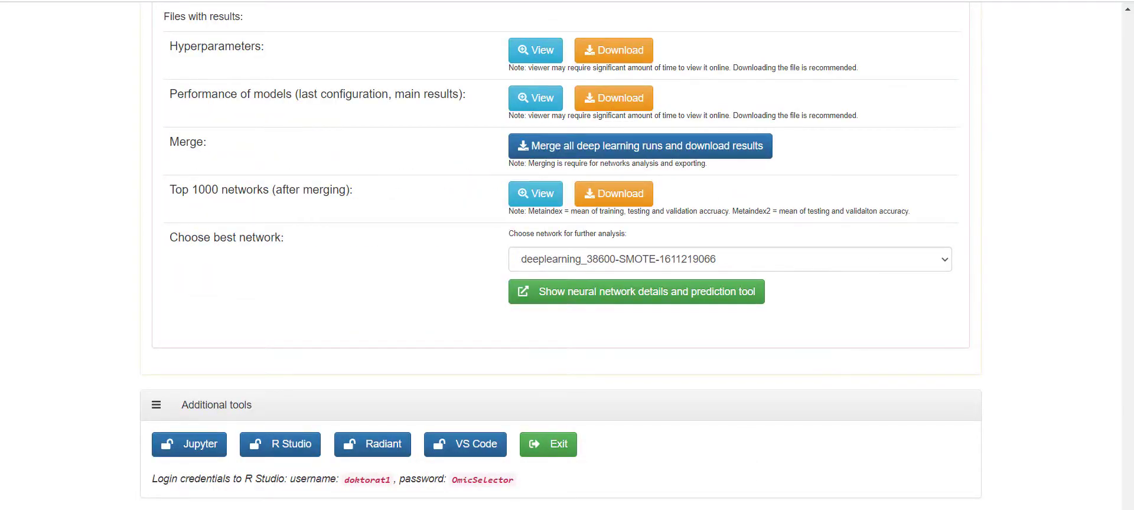
{"action": "key", "text": "ctrl+t"}
- Go to the RStudio Server address and sign in with the account username and password
{"action": "type", "text": "10"}
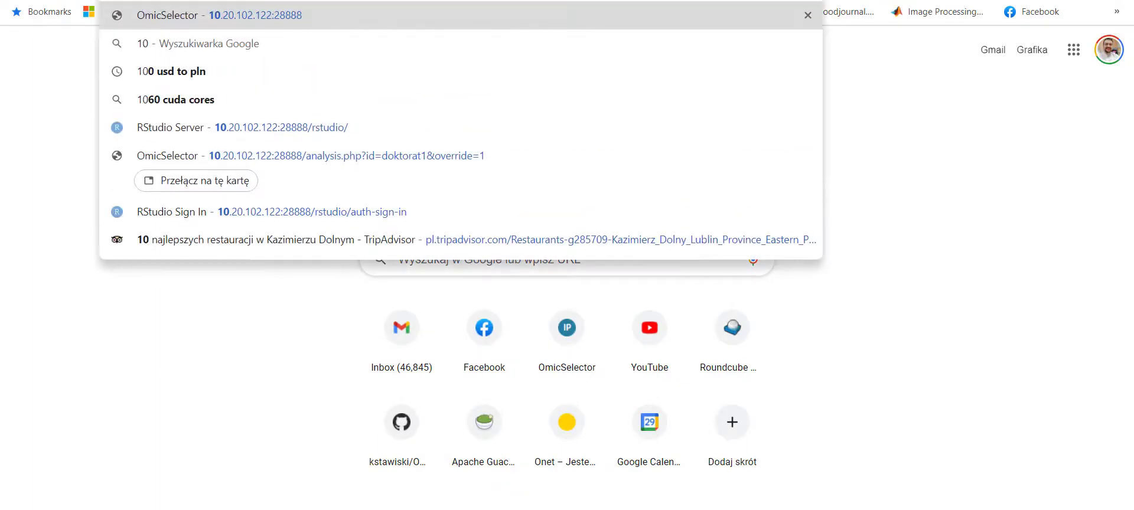
{"action": "key", "text": "Down"}
{"action": "key", "text": "Down"}
{"action": "key", "text": "Down"}
{"action": "key", "text": "Down"}
{"action": "key", "text": "Return"}
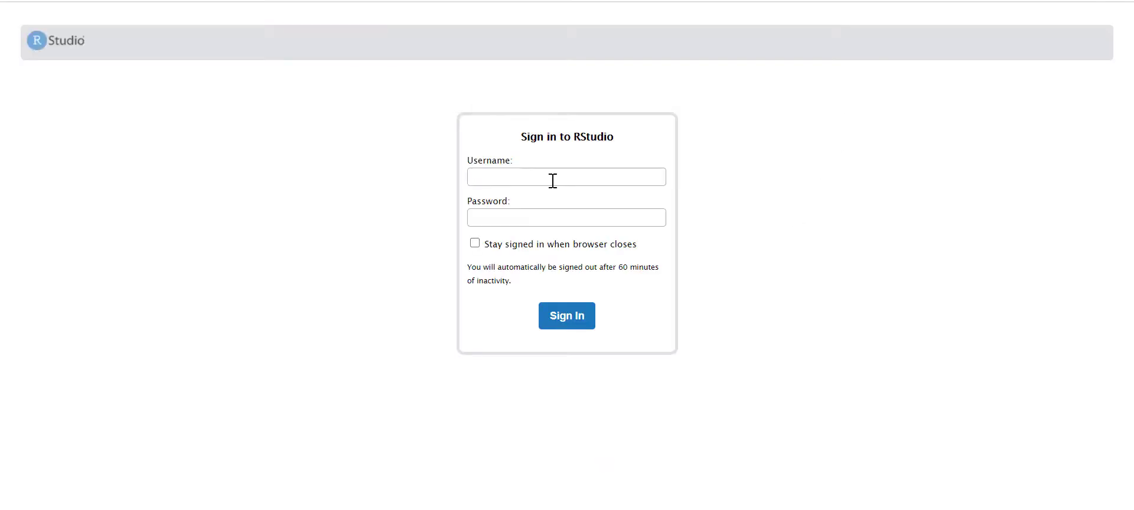
{"action": "left_click", "coordinate": [553, 180]}
{"action": "type", "text": "doktor"}
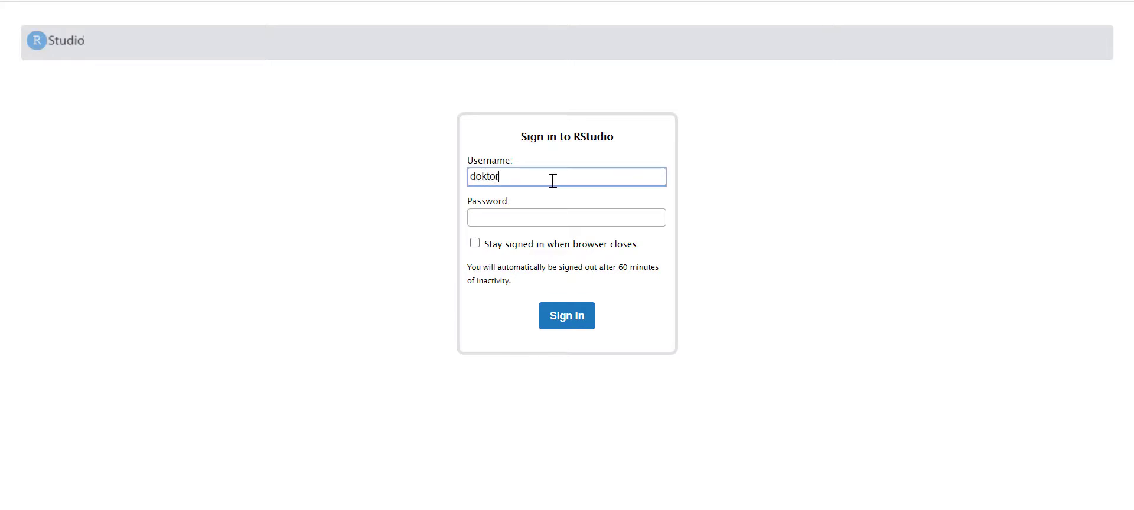
{"action": "type", "text": "at1"}
{"action": "key", "text": "Tab"}
{"action": "type", "text": "*"}
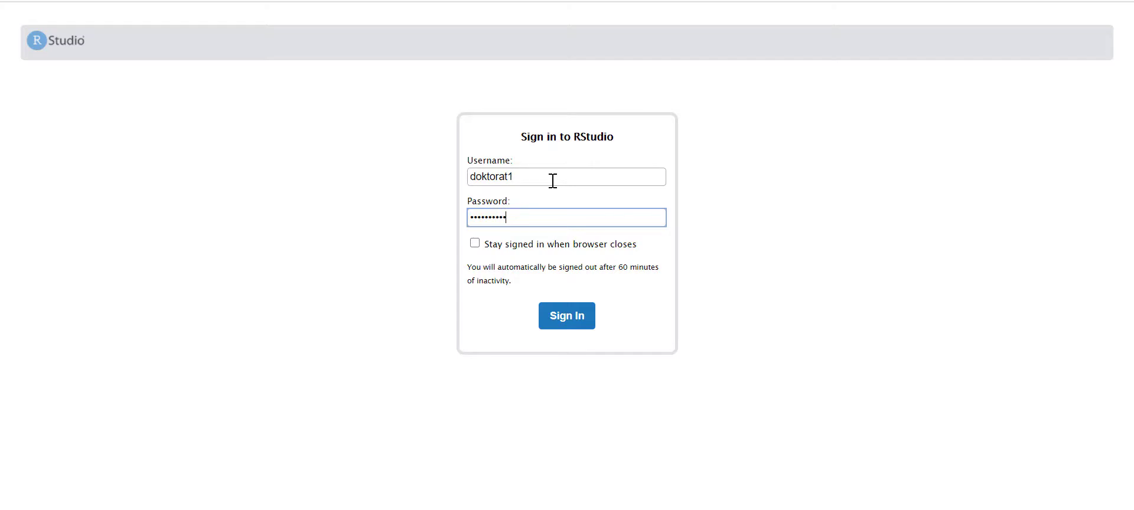
{"action": "key", "text": "Return"}
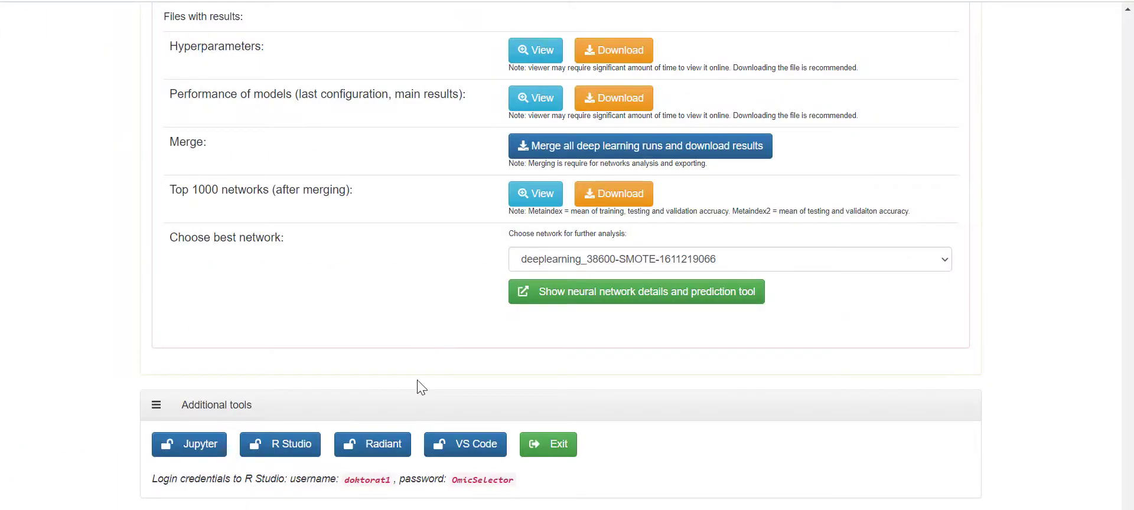
- Launch Radiant from OmicSelector and shrink its window to preview the data_start dataset
{"action": "left_click", "coordinate": [394, 455]}
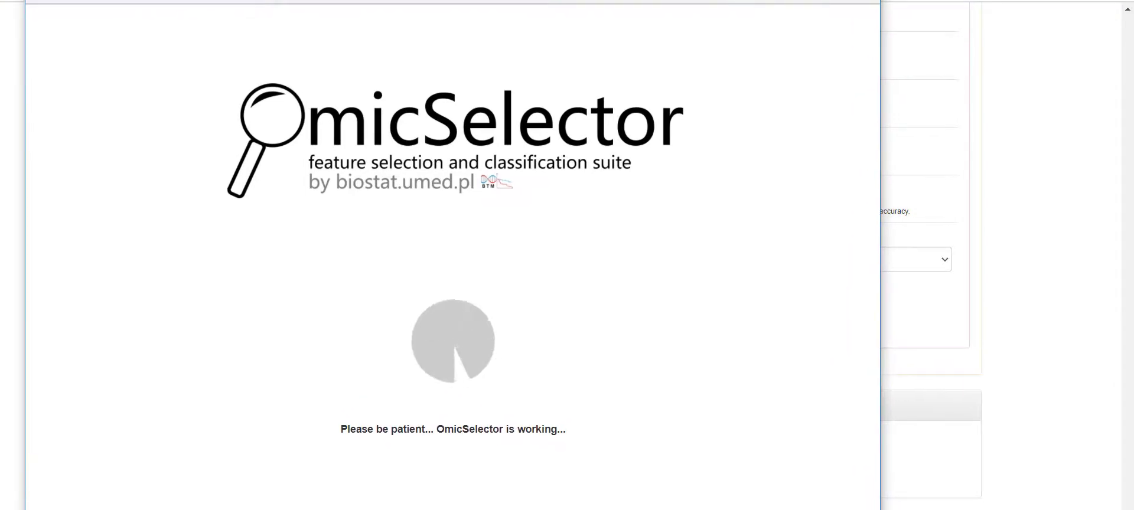
{"action": "left_click_drag", "start_coordinate": [25, 0], "coordinate": [76, 17]}
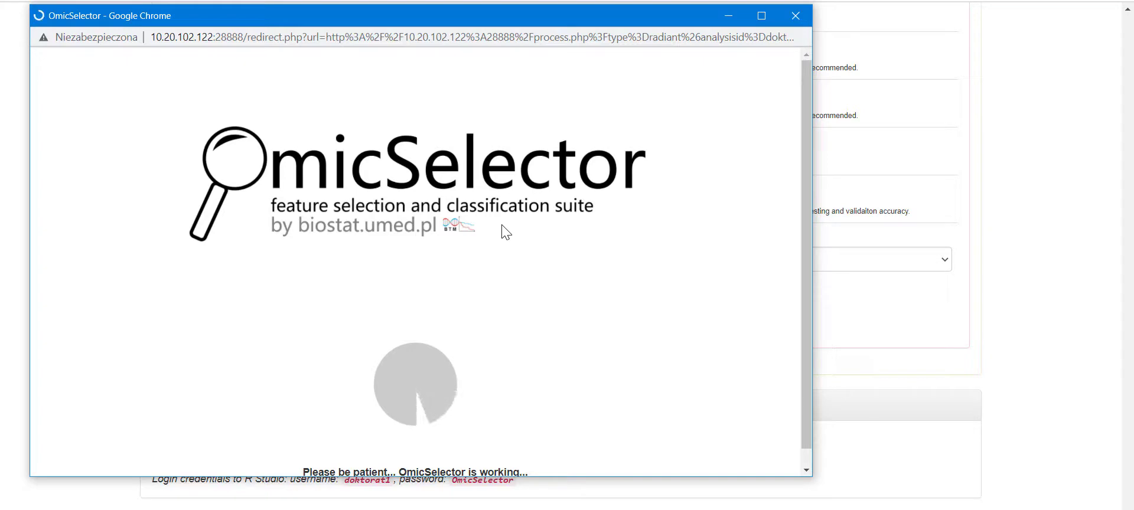
{"action": "scroll", "coordinate": [508, 237], "scroll_direction": "down", "scroll_amount": 1}
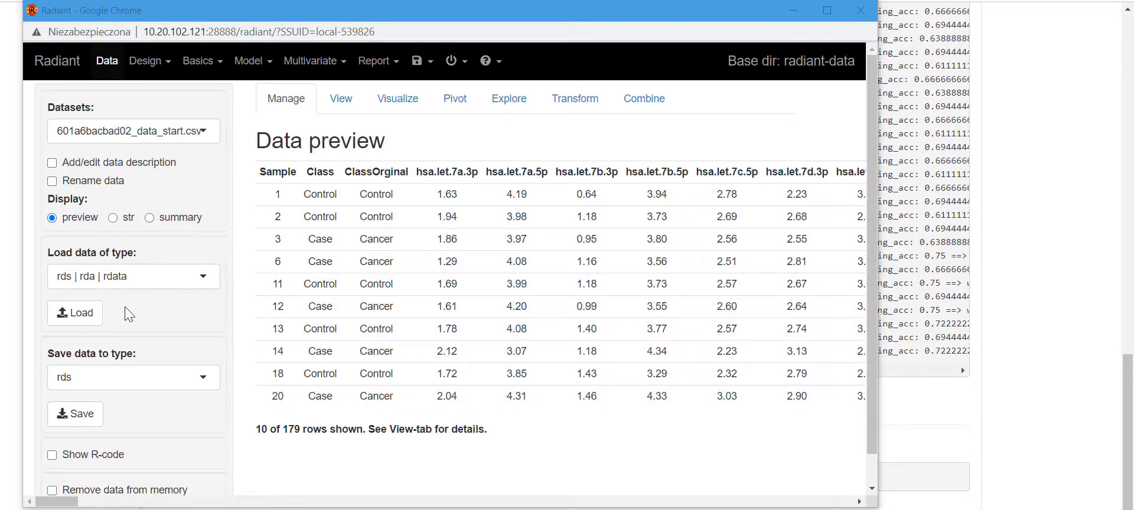
- Cancel Radiant's load-data dialog without loading a file
{"action": "left_click", "coordinate": [84, 314]}
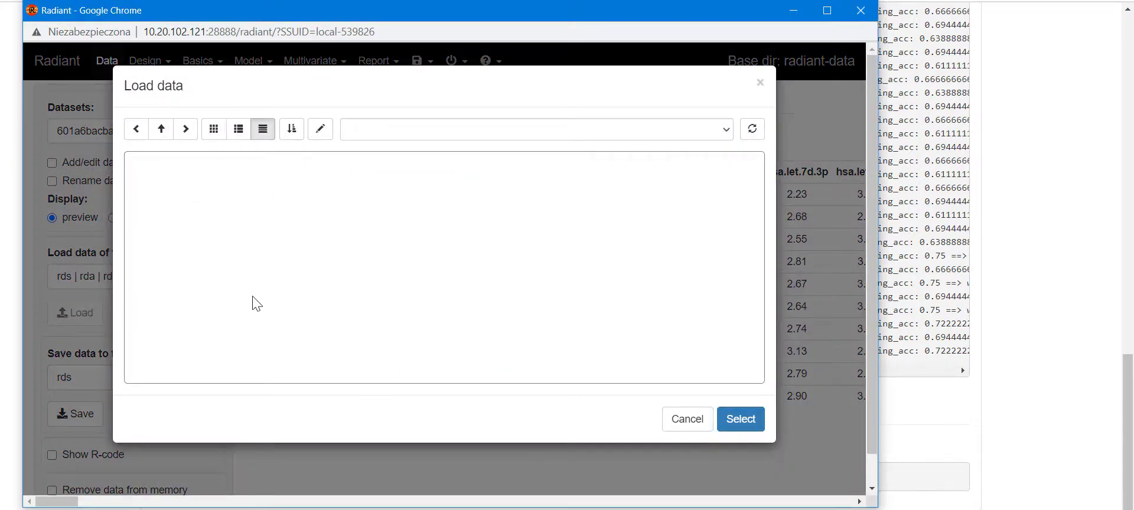
{"action": "scroll", "coordinate": [304, 277], "scroll_direction": "down", "scroll_amount": 2}
{"action": "scroll", "coordinate": [306, 277], "scroll_direction": "up", "scroll_amount": 2}
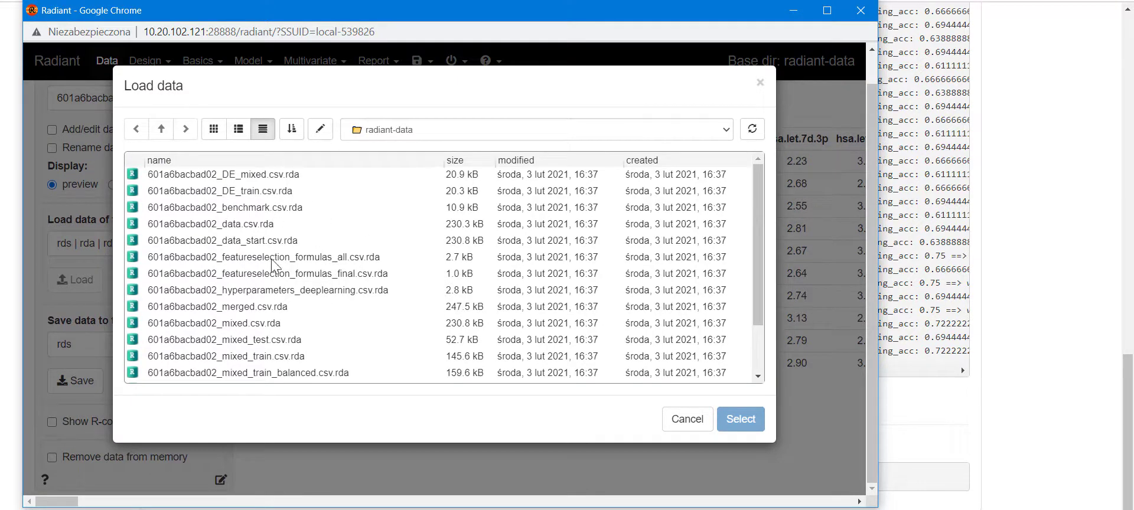
{"action": "scroll", "coordinate": [364, 321], "scroll_direction": "up", "scroll_amount": 1}
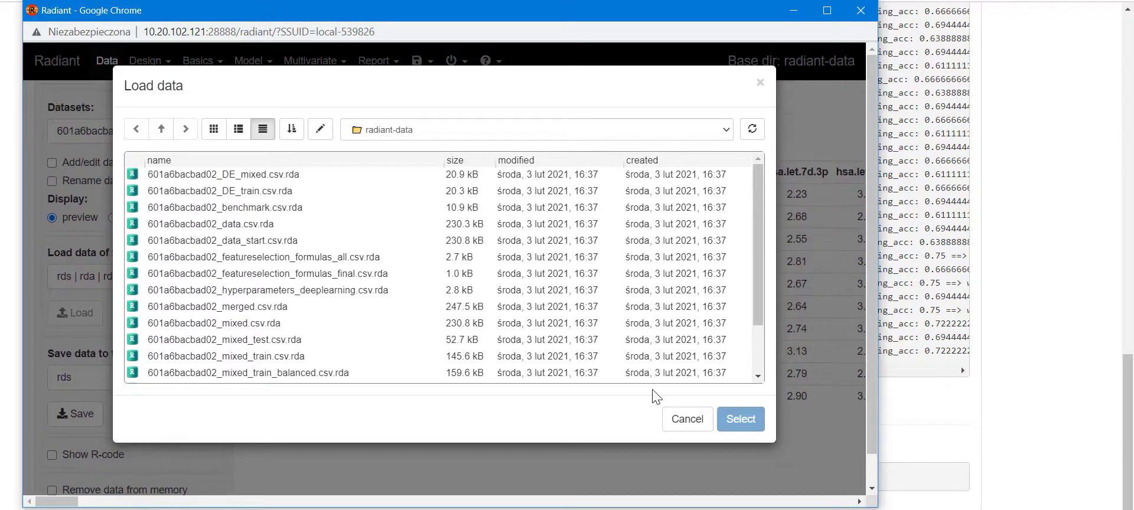
{"action": "left_click", "coordinate": [686, 419]}
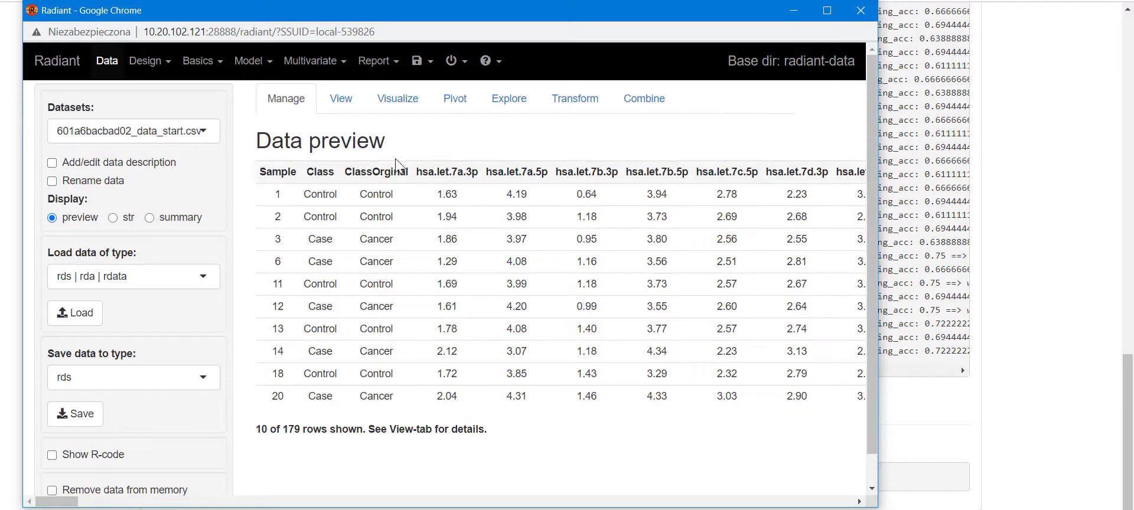
- Look through Radiant's Visualize and Pivot views, then move the window aside
{"action": "left_click", "coordinate": [402, 101]}
{"action": "left_click", "coordinate": [467, 100]}
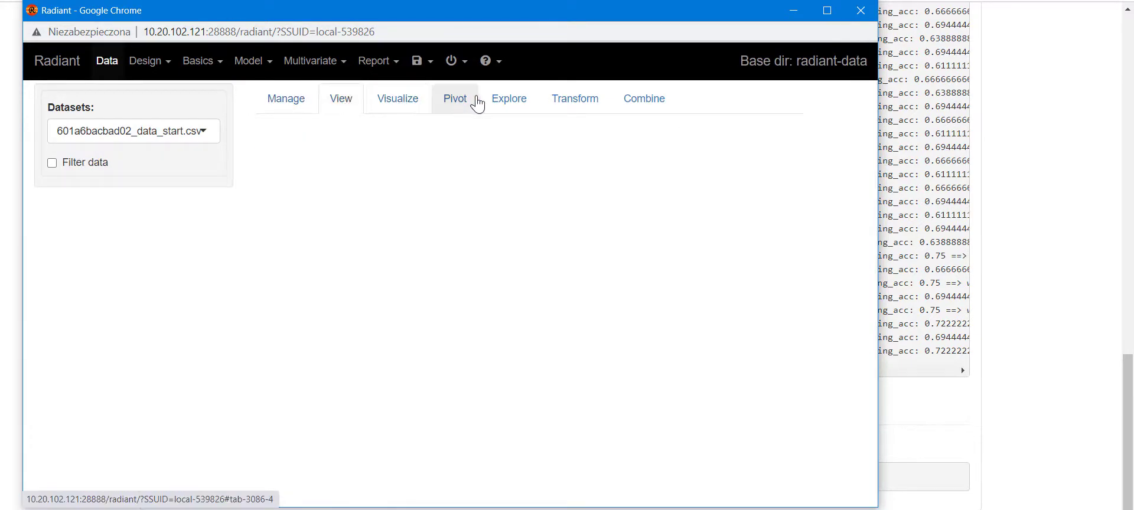
{"action": "left_click", "coordinate": [251, 65]}
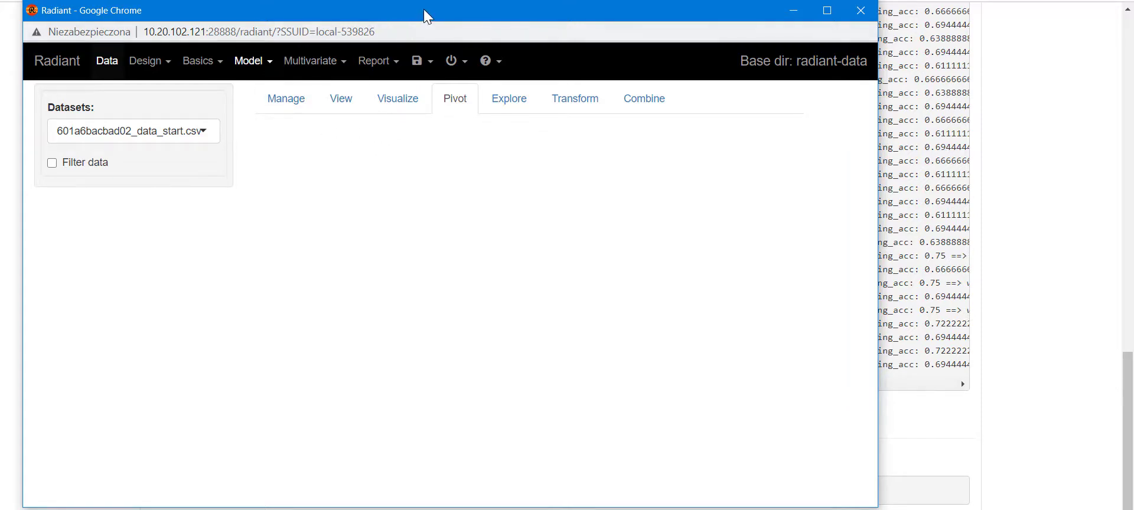
{"action": "left_click_drag", "start_coordinate": [425, 15], "coordinate": [433, 17]}
{"action": "left_click", "coordinate": [868, 13]}
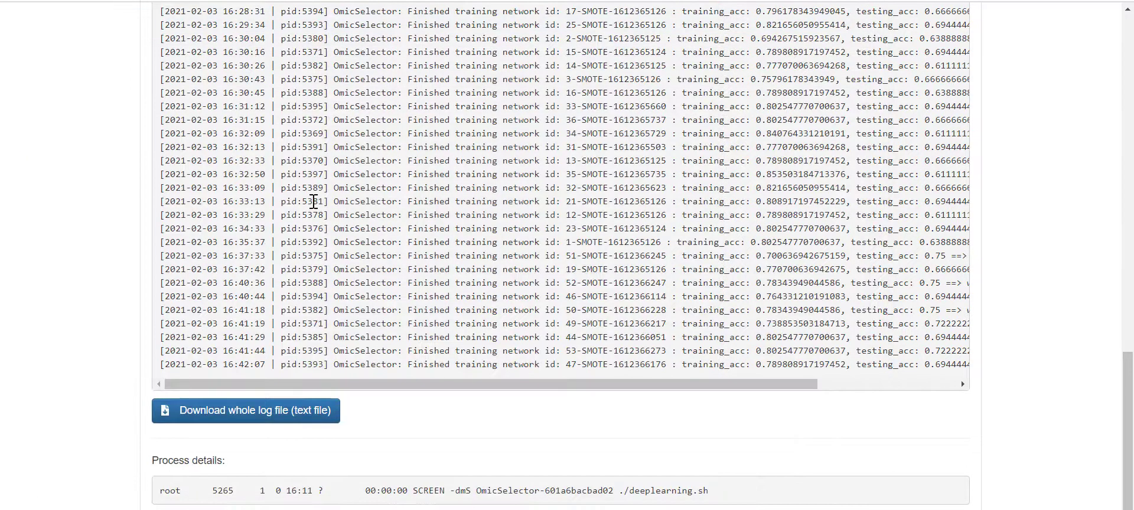
{"action": "scroll", "coordinate": [457, 242], "scroll_direction": "down", "scroll_amount": 2}
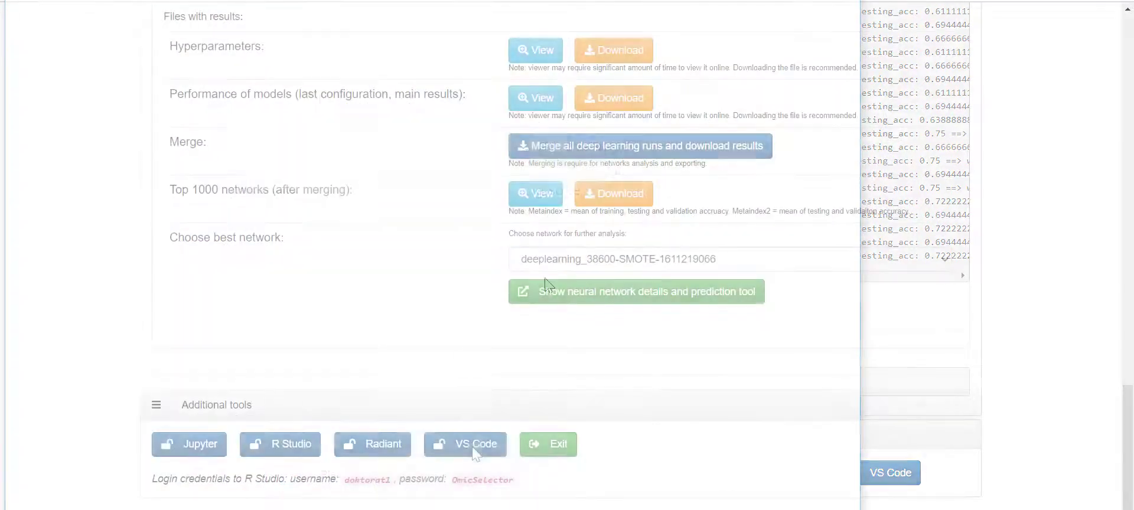
{"action": "left_click", "coordinate": [476, 457]}
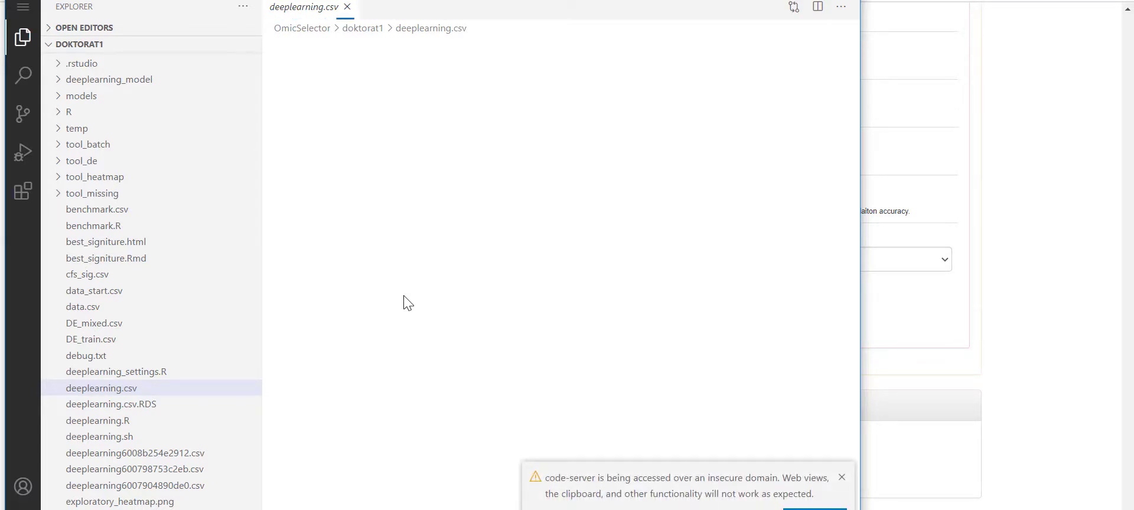
{"action": "left_click_drag", "start_coordinate": [257, 0], "coordinate": [277, 9]}
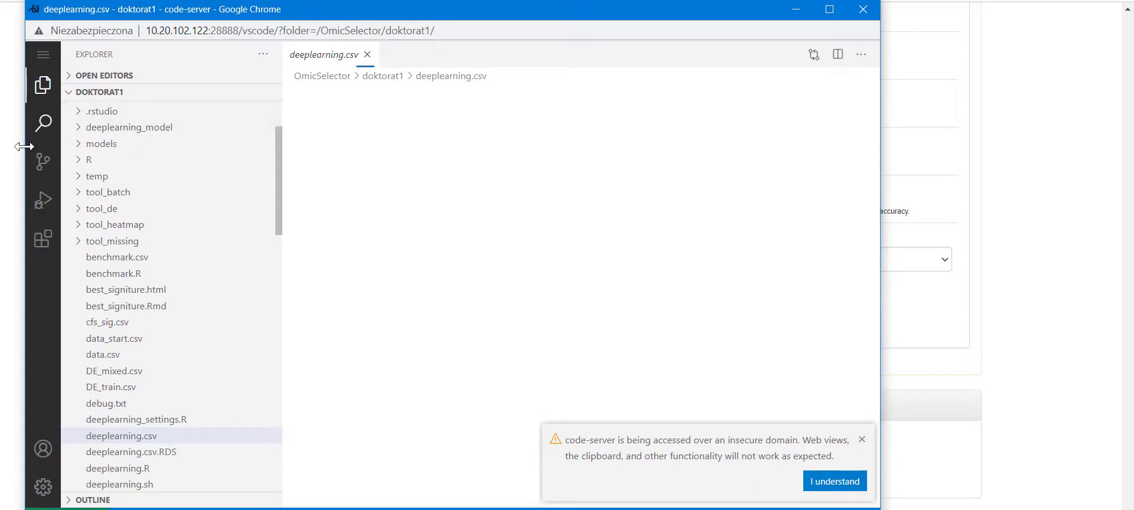
{"action": "left_click", "coordinate": [43, 237]}
{"action": "left_click", "coordinate": [43, 199]}
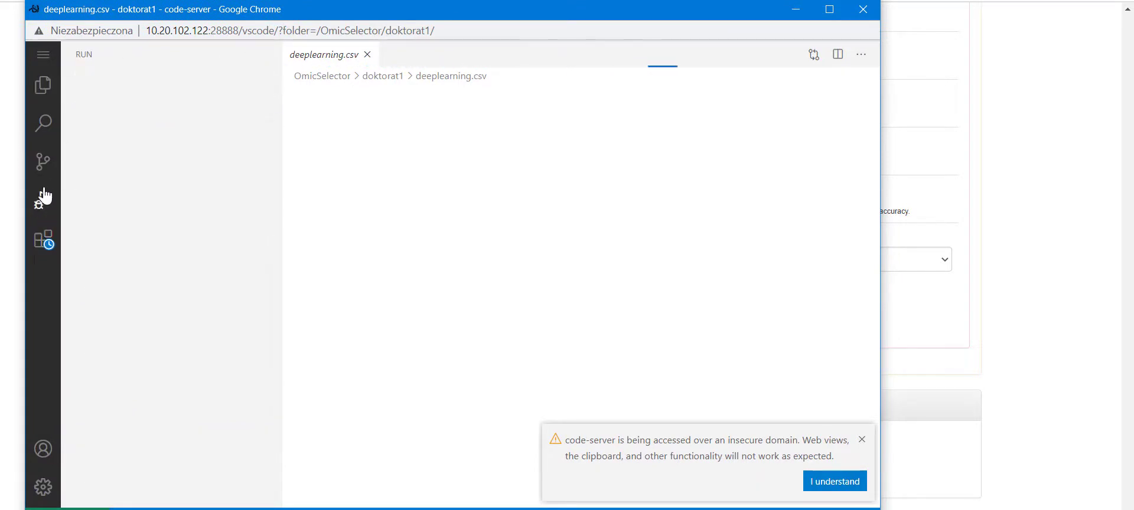
{"action": "left_click", "coordinate": [43, 233]}
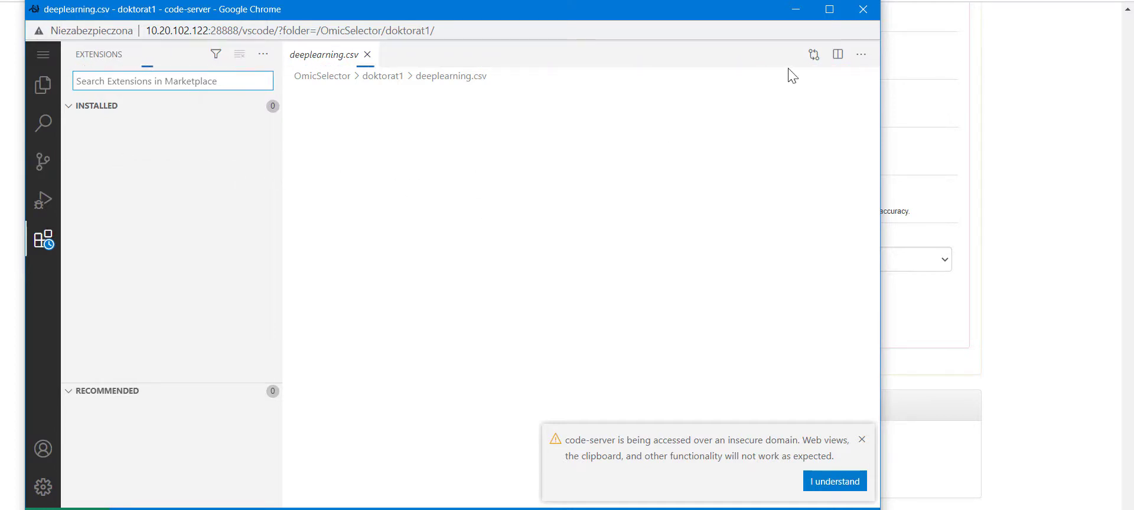
{"action": "left_click", "coordinate": [863, 13]}
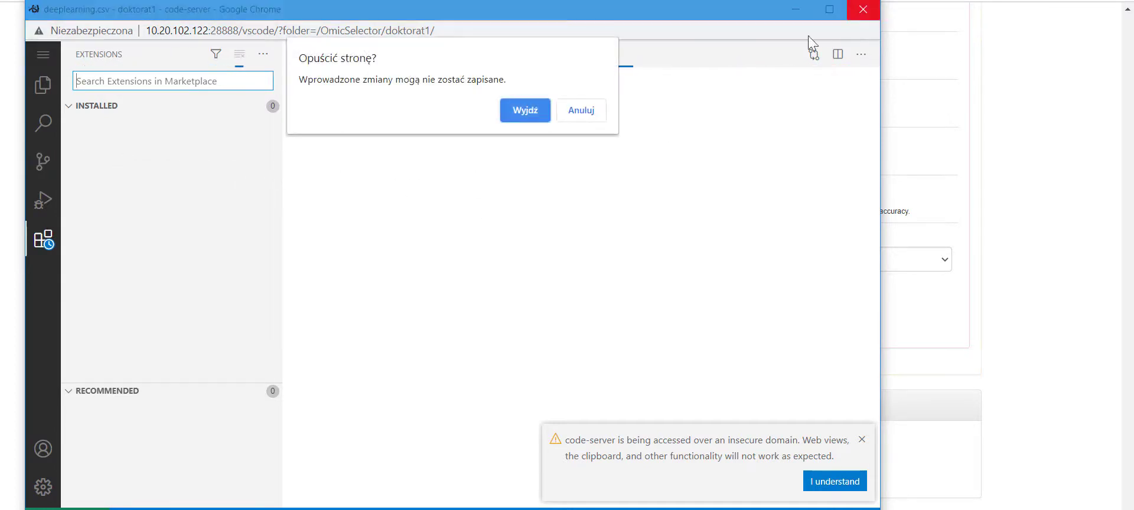
{"action": "left_click", "coordinate": [535, 116]}
- Switch to the training-log tab and return it to the OmicSelector start address
{"action": "scroll", "coordinate": [488, 167], "scroll_direction": "up", "scroll_amount": 6}
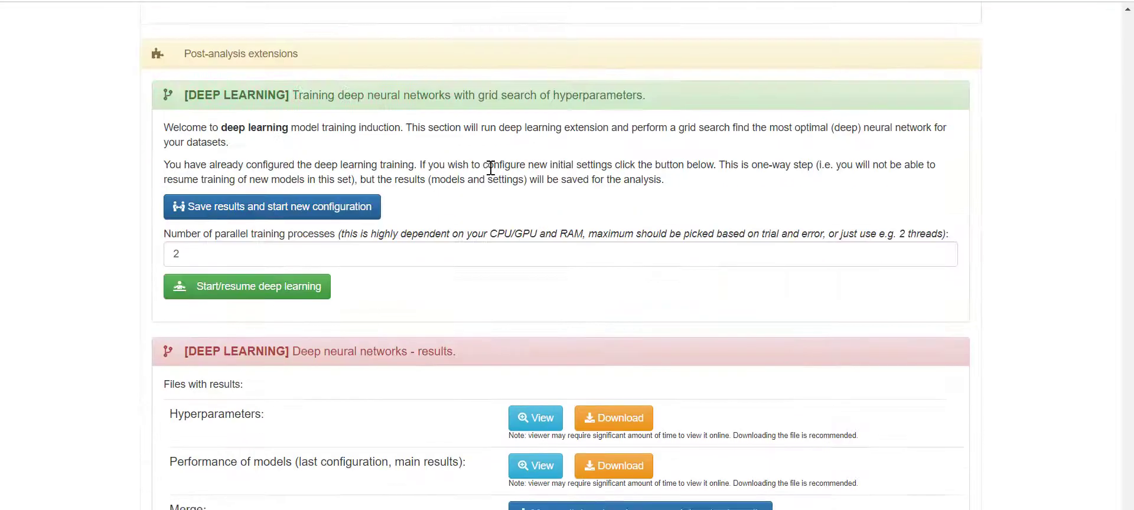
{"action": "scroll", "coordinate": [498, 188], "scroll_direction": "down", "scroll_amount": 6}
{"action": "scroll", "coordinate": [488, 204], "scroll_direction": "up", "scroll_amount": 17}
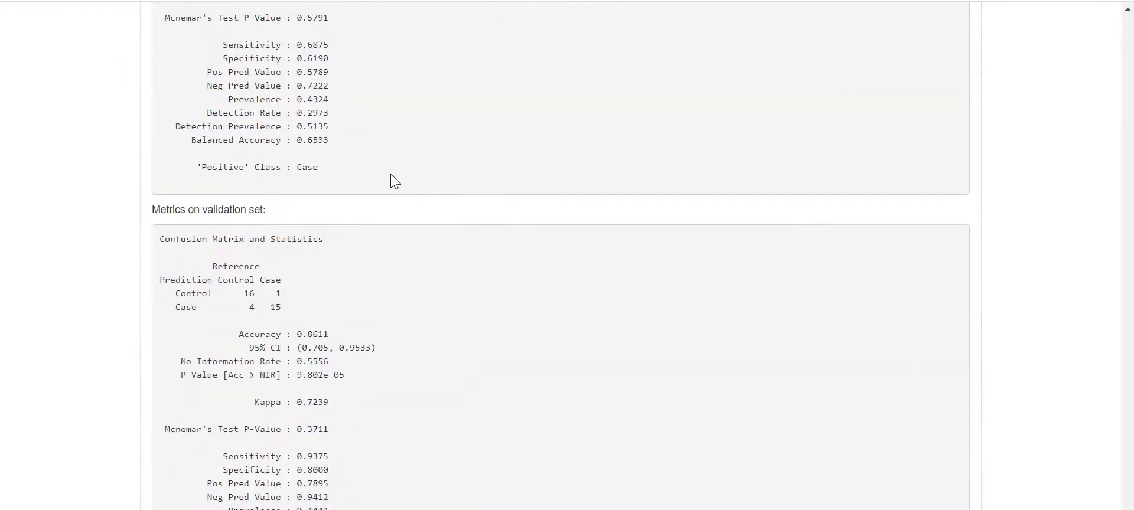
{"action": "key", "text": "ctrl+Tab"}
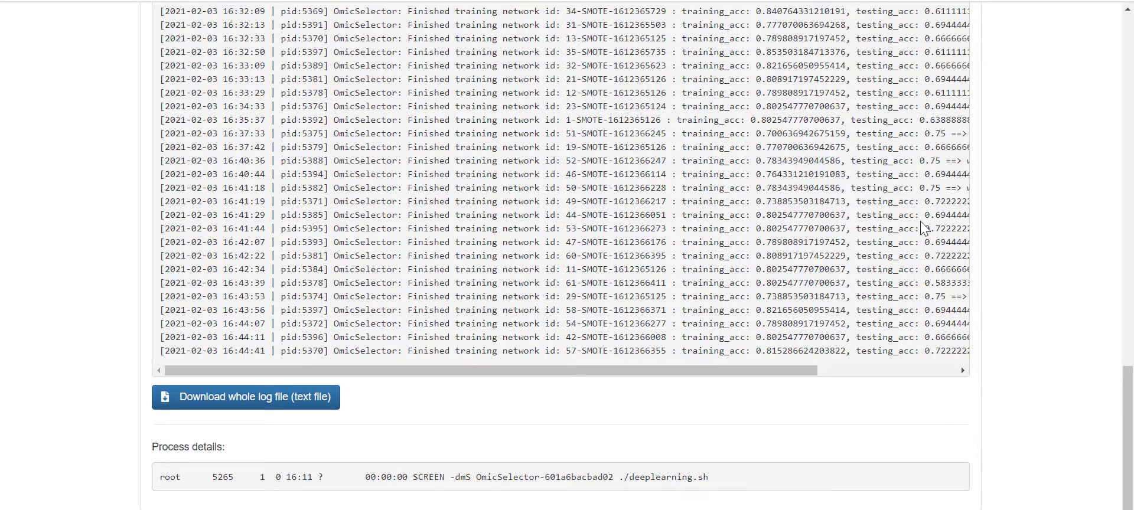
{"action": "scroll", "coordinate": [920, 221], "scroll_direction": "up", "scroll_amount": 8}
{"action": "scroll", "coordinate": [957, 233], "scroll_direction": "down", "scroll_amount": 10}
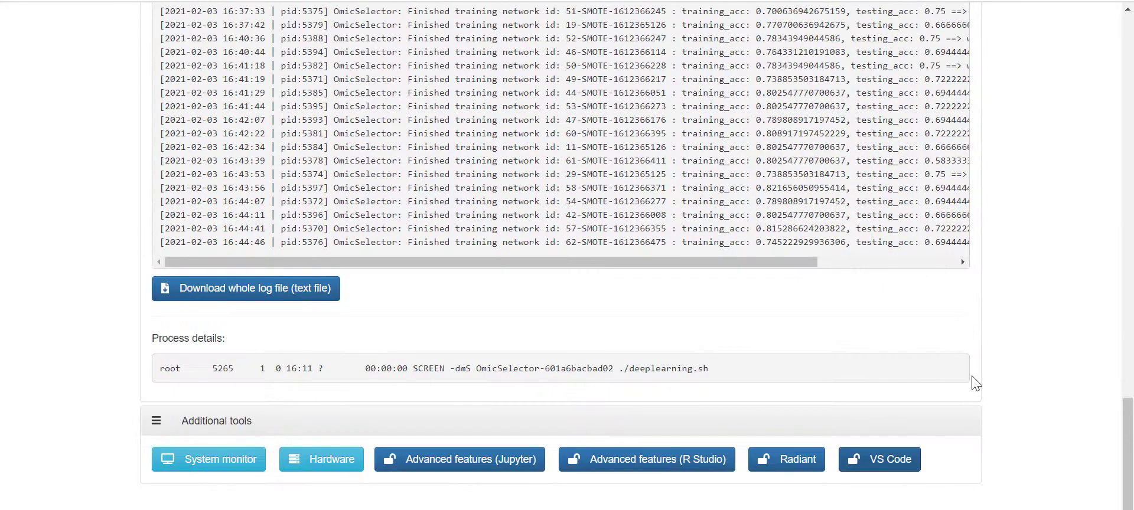
{"action": "scroll", "coordinate": [877, 273], "scroll_direction": "up", "scroll_amount": 18}
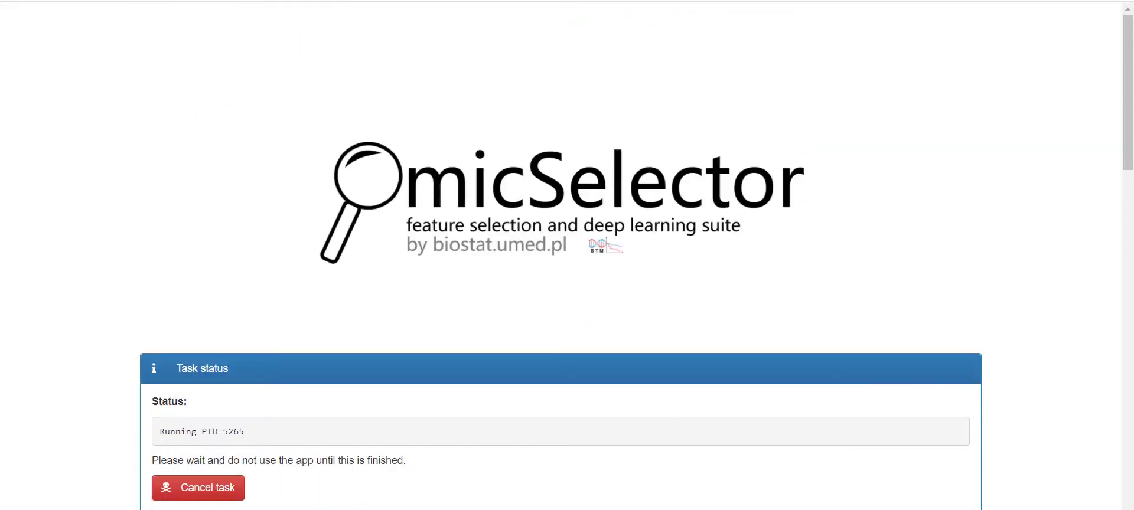
{"action": "key", "text": "BackSpace"}
- From the welcome page, start a new custom analysis with Analysis ID 'customanalysis'
{"action": "key", "text": "Return"}
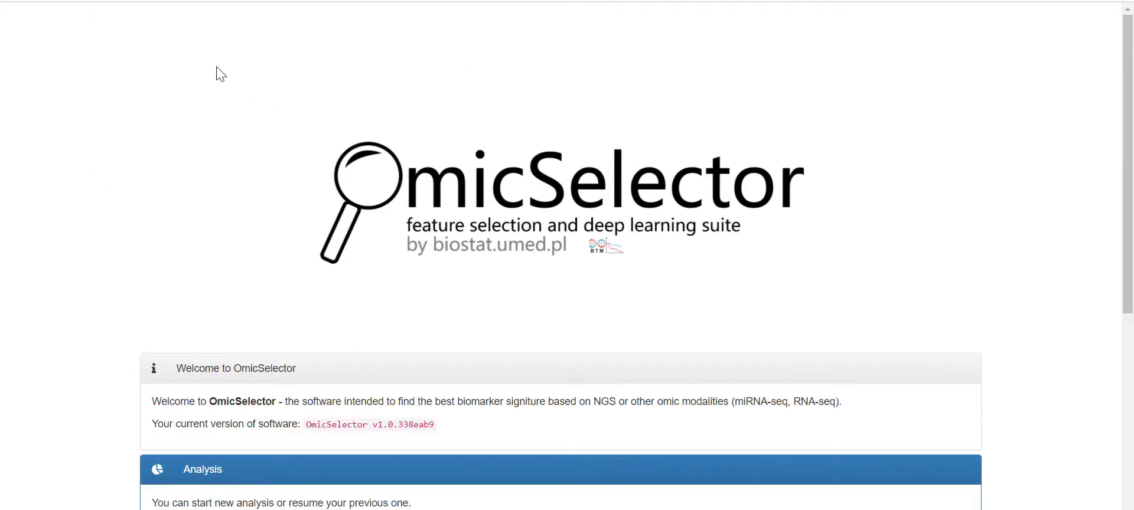
{"action": "scroll", "coordinate": [335, 121], "scroll_direction": "down", "scroll_amount": 6}
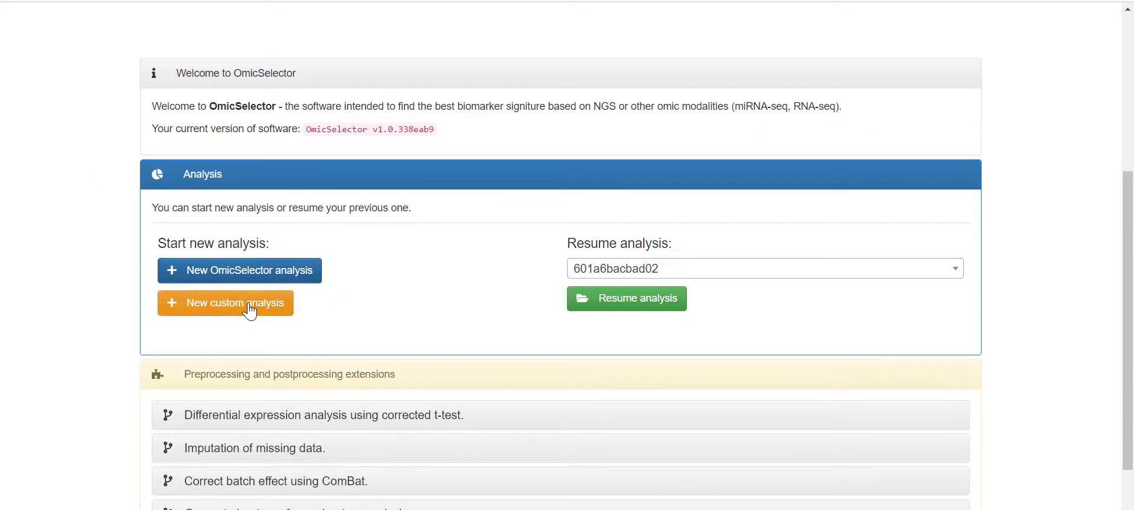
{"action": "left_click", "coordinate": [250, 313]}
{"action": "scroll", "coordinate": [319, 277], "scroll_direction": "down", "scroll_amount": 2}
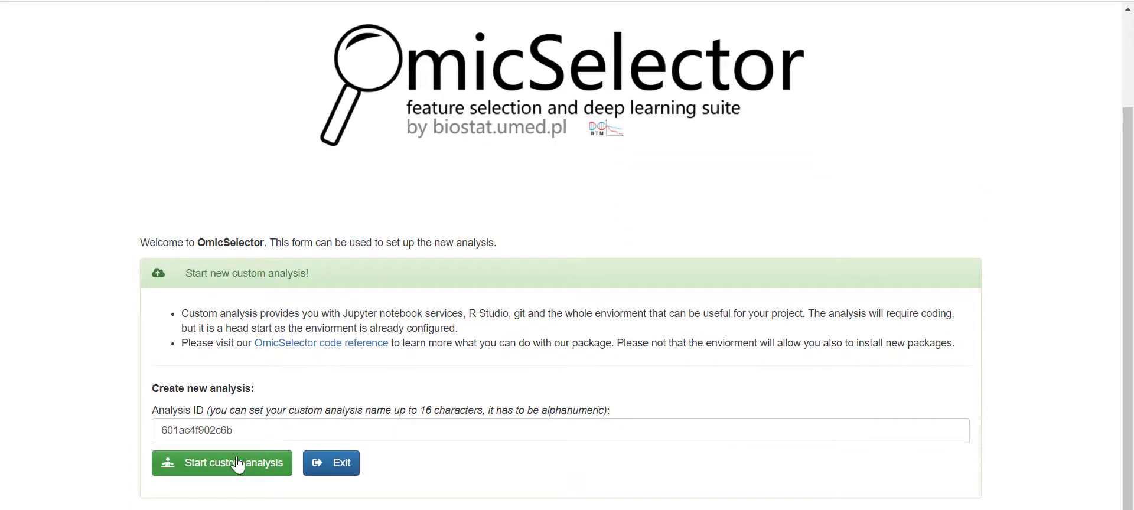
{"action": "left_click", "coordinate": [281, 430]}
{"action": "double_click", "coordinate": [192, 430]}
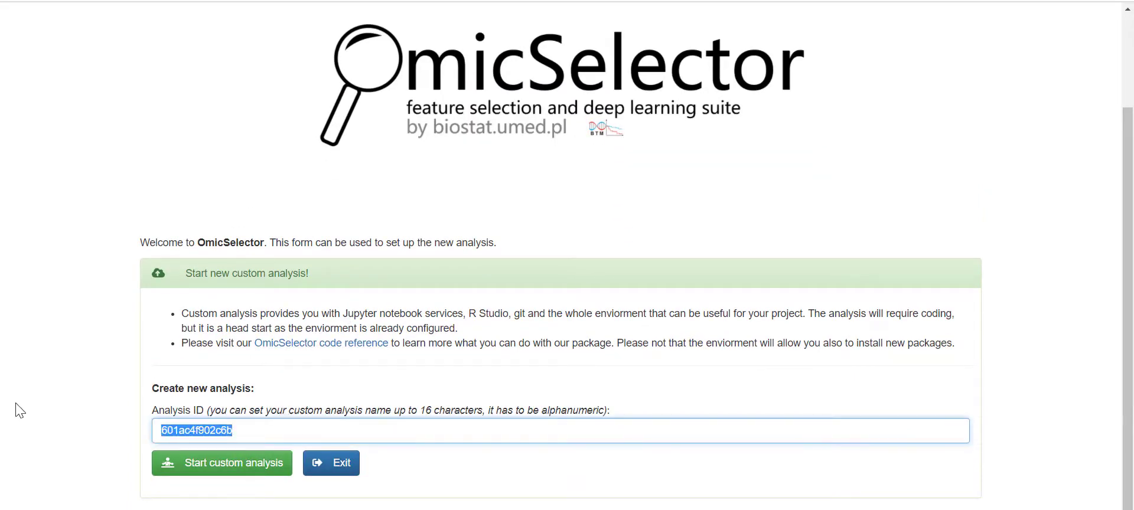
{"action": "type", "text": "customanalyis"}
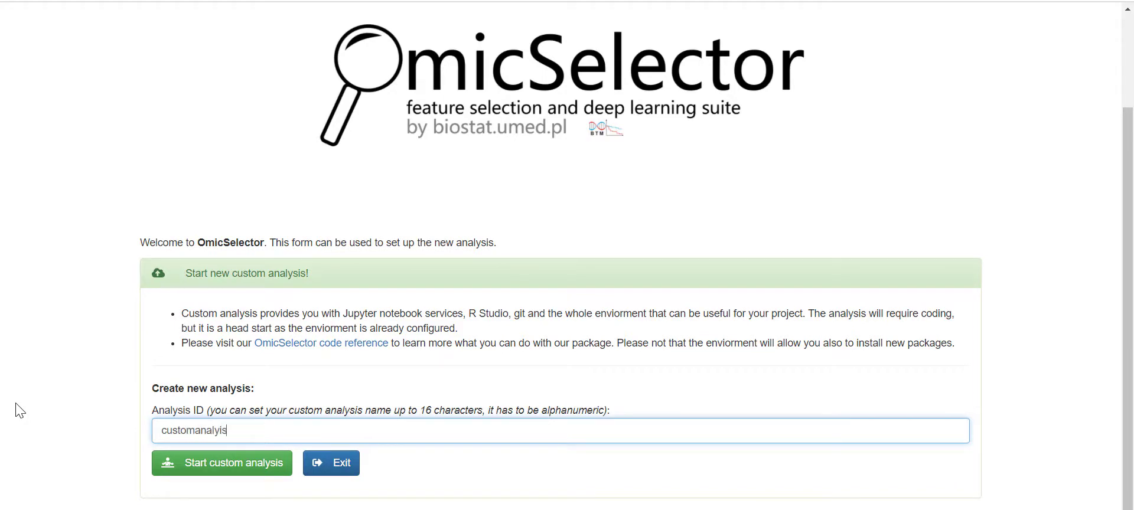
{"action": "left_click", "coordinate": [219, 431]}
{"action": "type", "text": "s"}
{"action": "left_click", "coordinate": [233, 464]}
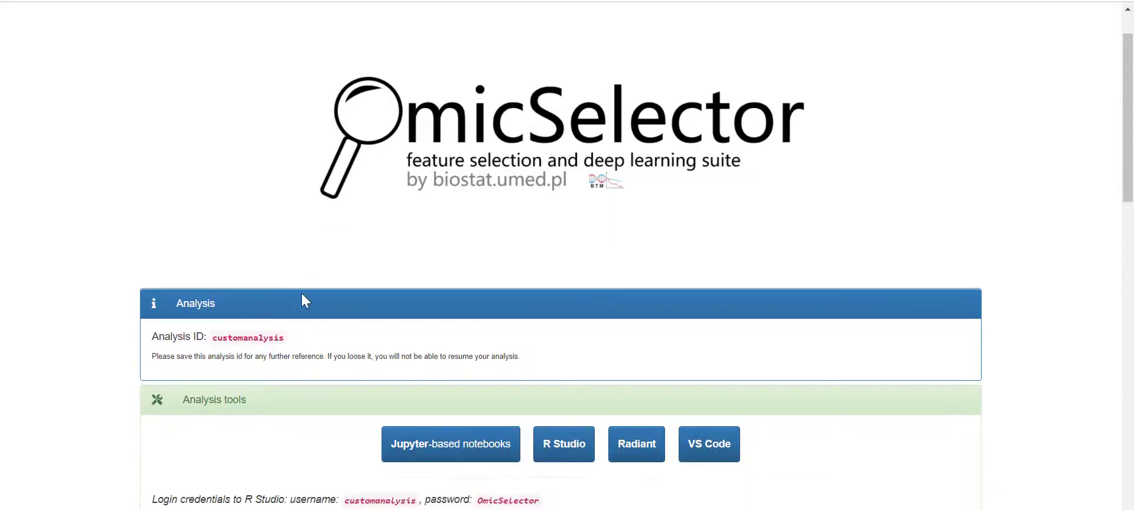
- Scroll the analysis page to the extensions list, from t-test DE to ComBat and heatmaps
{"action": "scroll", "coordinate": [303, 294], "scroll_direction": "down", "scroll_amount": 4}
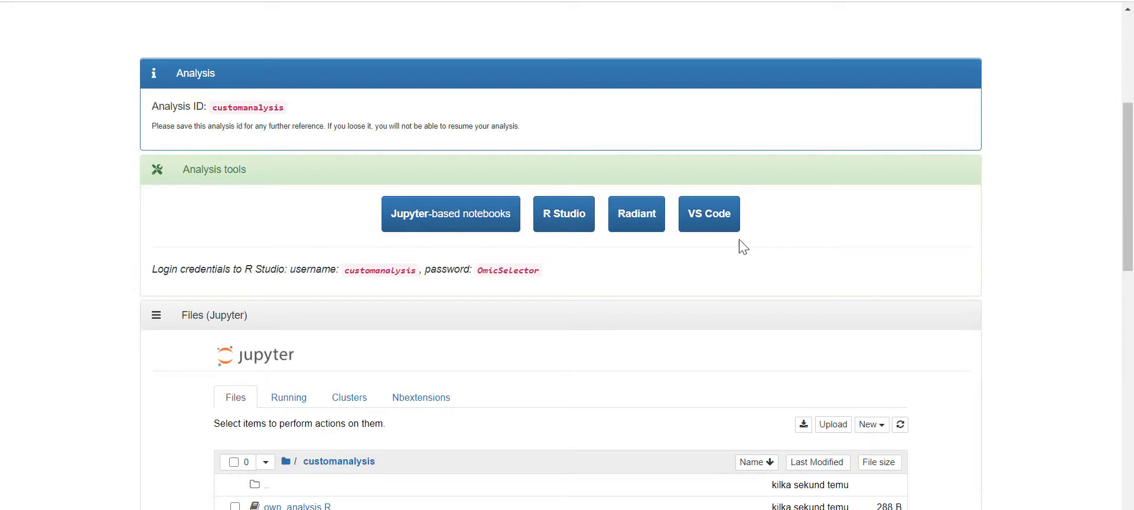
{"action": "scroll", "coordinate": [758, 247], "scroll_direction": "down", "scroll_amount": 12}
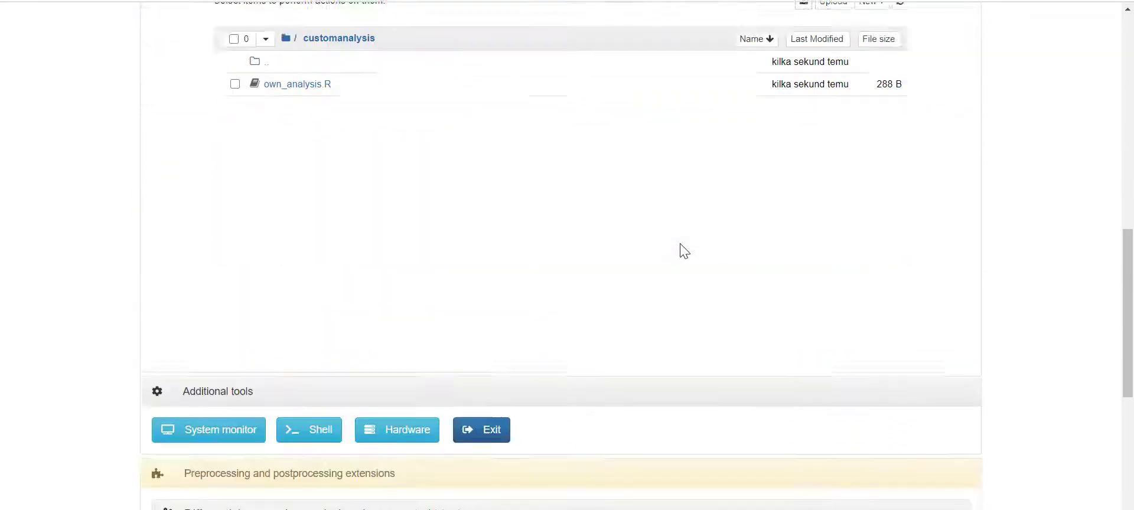
{"action": "scroll", "coordinate": [562, 224], "scroll_direction": "up", "scroll_amount": 1}
{"action": "scroll", "coordinate": [562, 223], "scroll_direction": "down", "scroll_amount": 2}
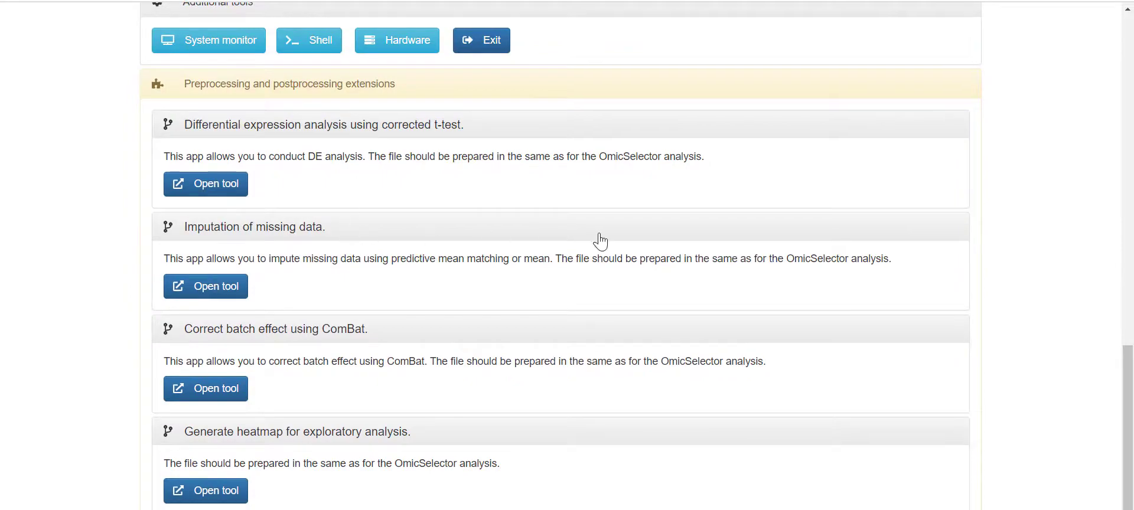
{"action": "scroll", "coordinate": [600, 239], "scroll_direction": "down", "scroll_amount": 2}
{"action": "scroll", "coordinate": [601, 233], "scroll_direction": "up", "scroll_amount": 15}
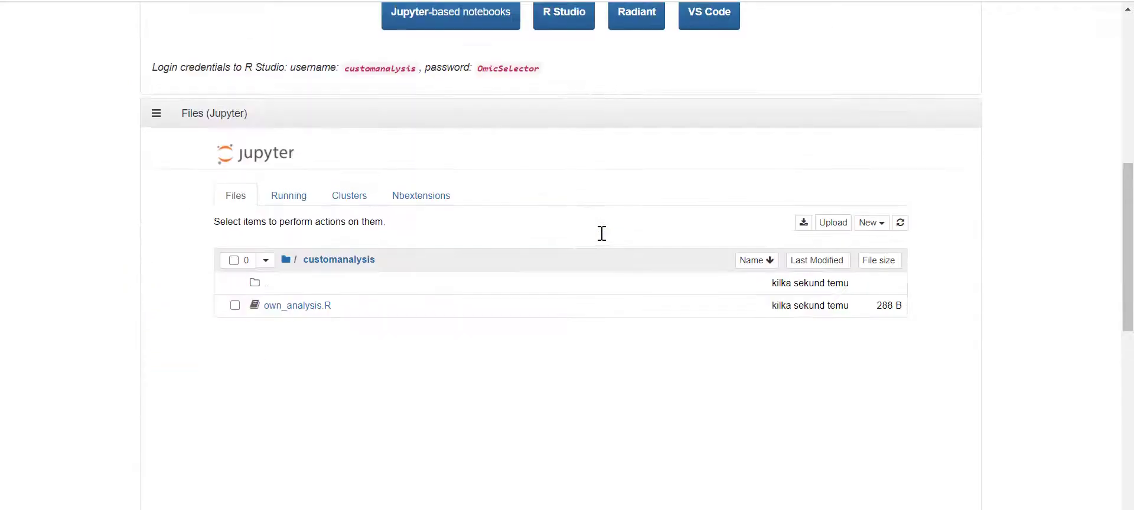
{"action": "scroll", "coordinate": [679, 238], "scroll_direction": "up", "scroll_amount": 2}
{"action": "scroll", "coordinate": [677, 245], "scroll_direction": "down", "scroll_amount": 15}
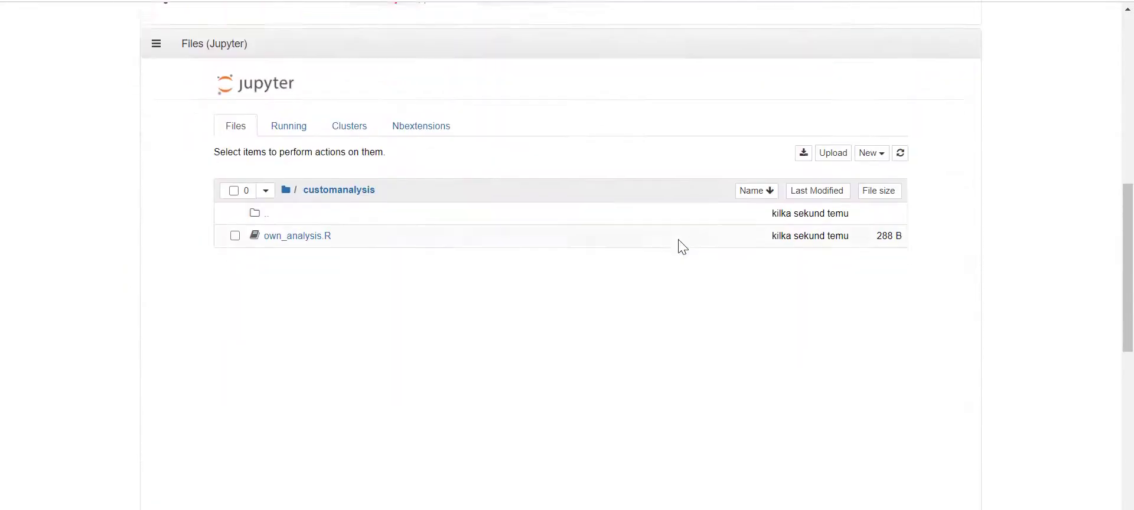
{"action": "scroll", "coordinate": [663, 248], "scroll_direction": "up", "scroll_amount": 1}
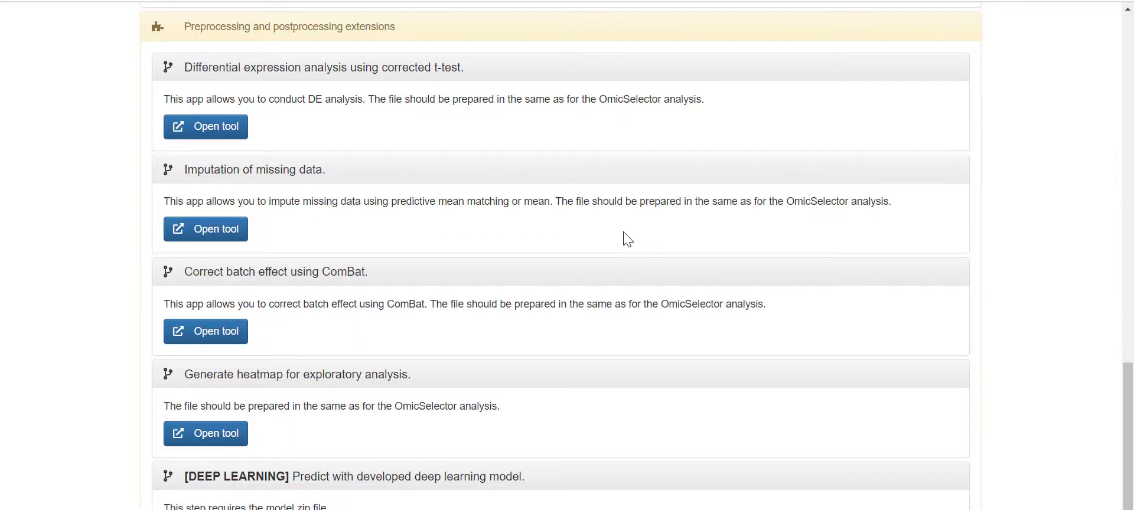
{"action": "scroll", "coordinate": [490, 209], "scroll_direction": "down", "scroll_amount": 1}
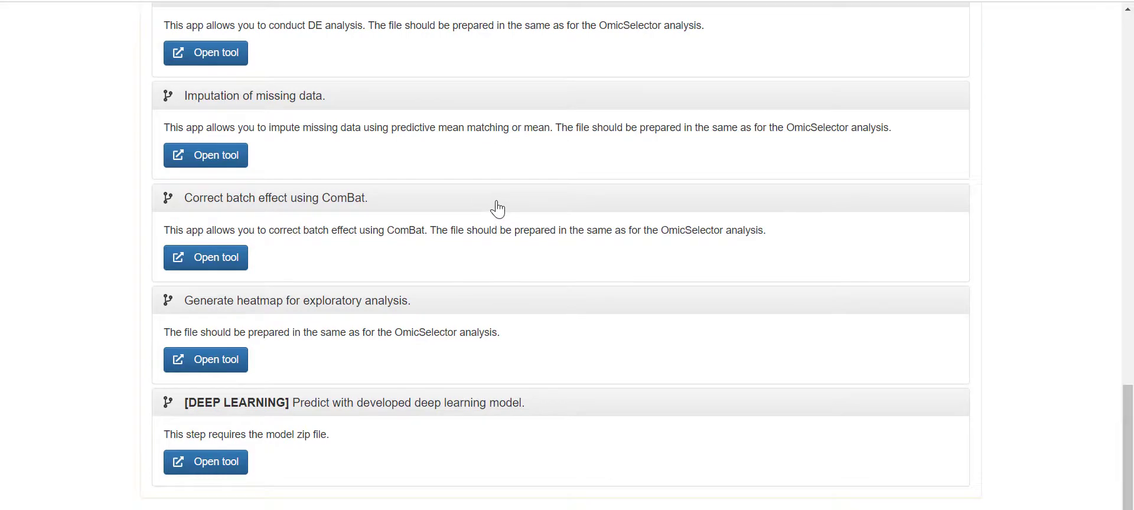
{"action": "scroll", "coordinate": [498, 209], "scroll_direction": "up", "scroll_amount": 1}
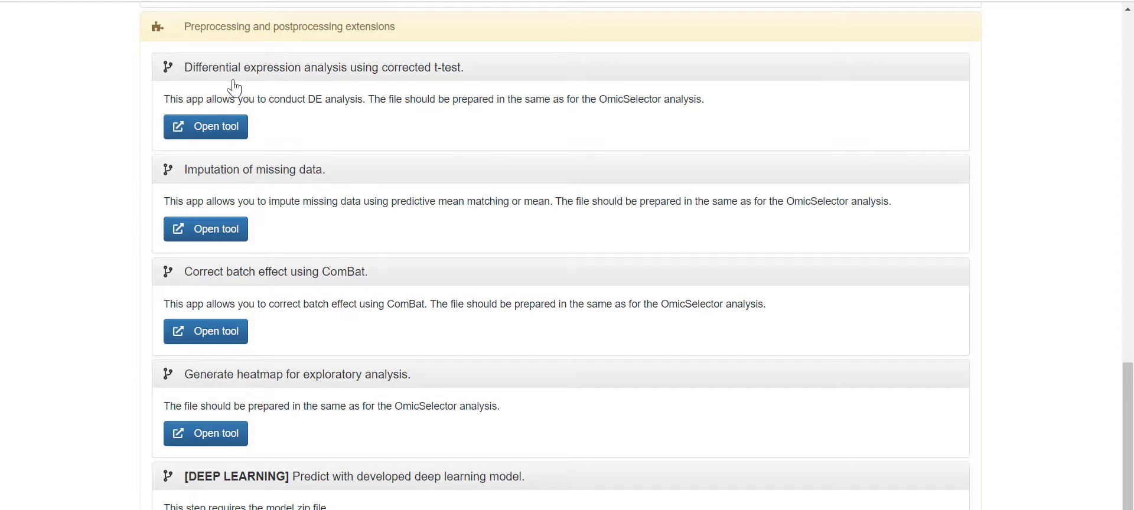
- Open the corrected t-test tool and upload Elias2017.csv from Downloads
{"action": "left_click", "coordinate": [227, 128]}
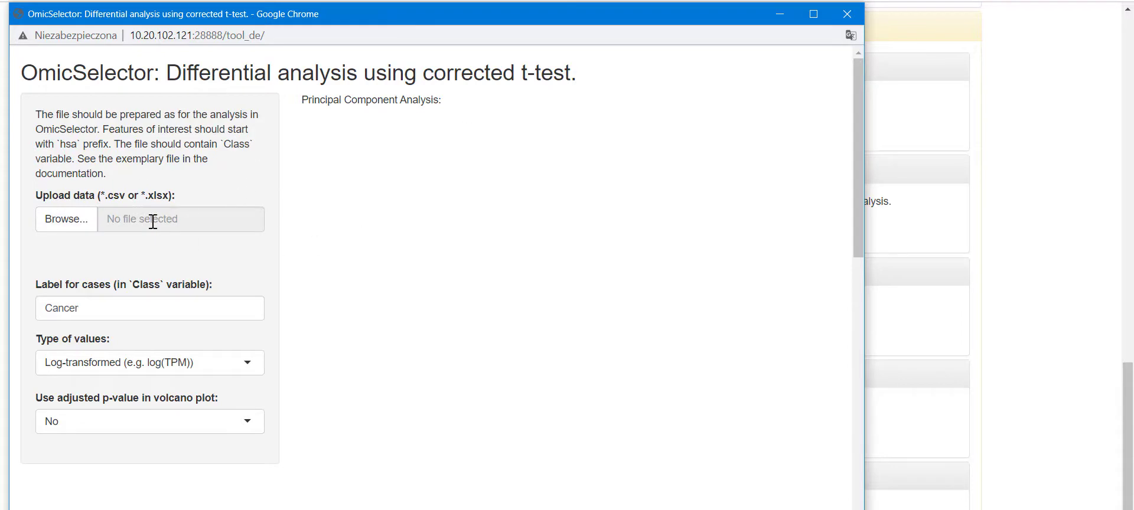
{"action": "left_click", "coordinate": [88, 229]}
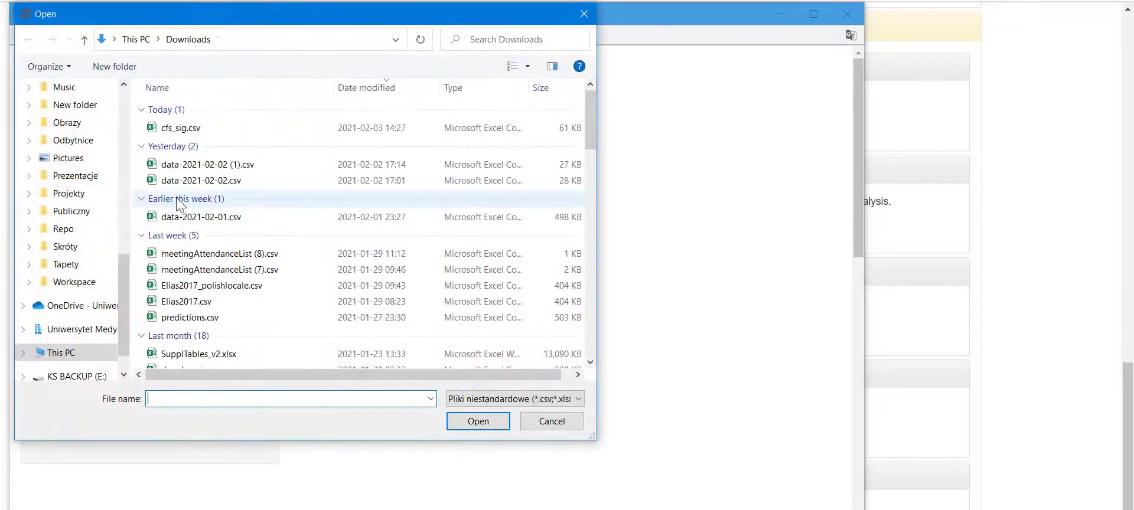
{"action": "left_click", "coordinate": [186, 302]}
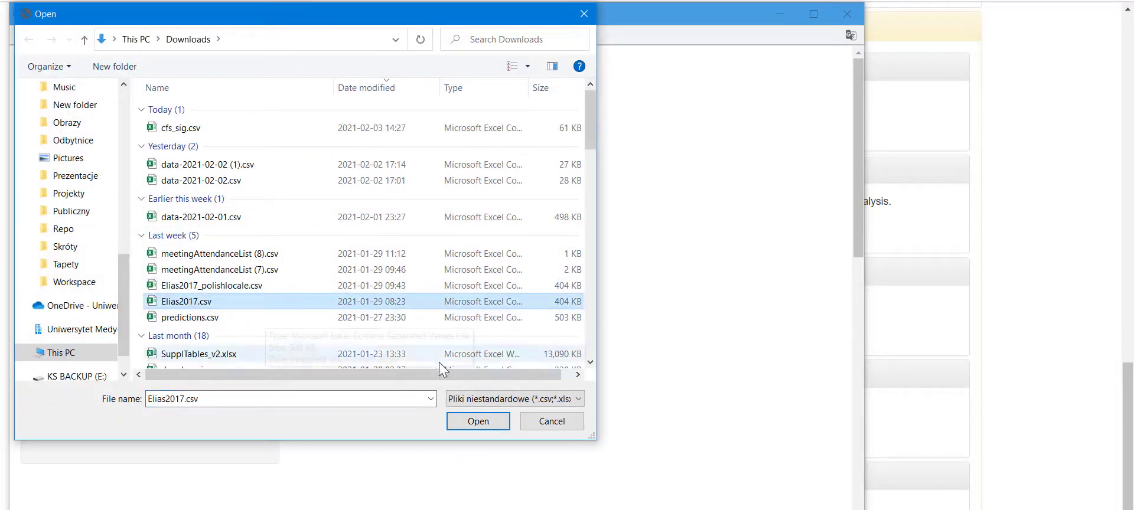
{"action": "left_click", "coordinate": [469, 421]}
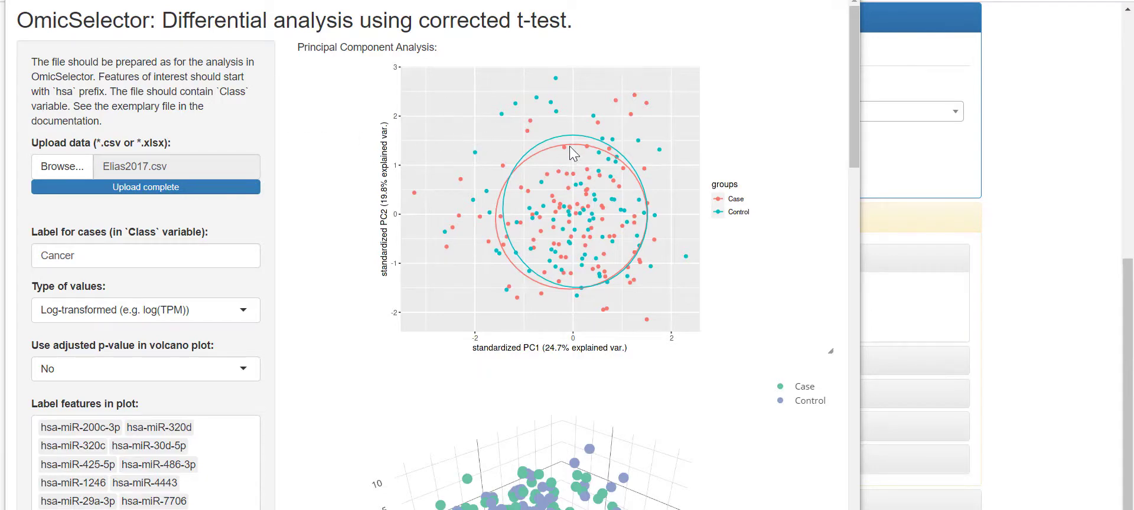
{"action": "scroll", "coordinate": [567, 154], "scroll_direction": "down", "scroll_amount": 4}
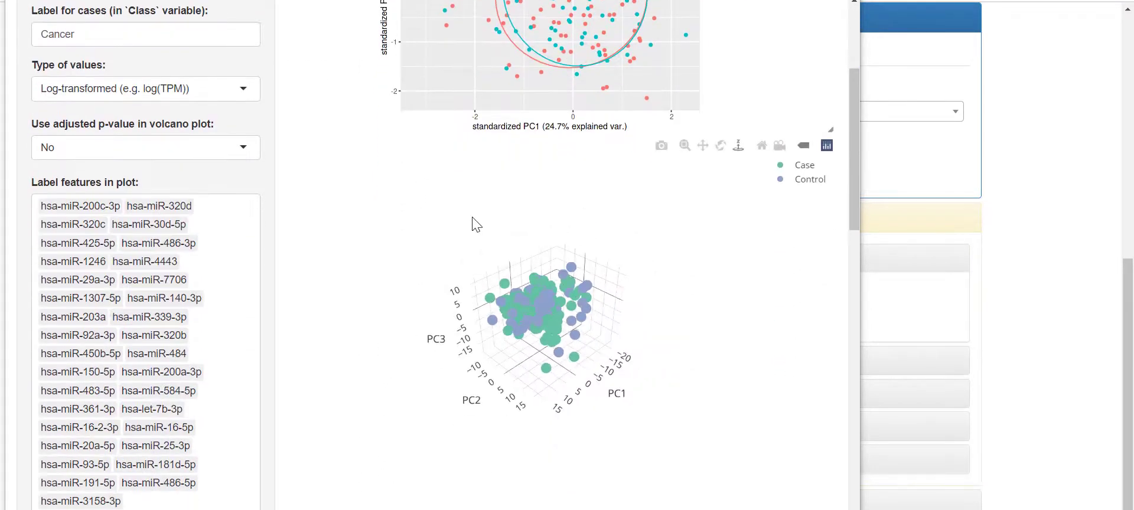
{"action": "left_click_drag", "start_coordinate": [595, 291], "coordinate": [559, 285]}
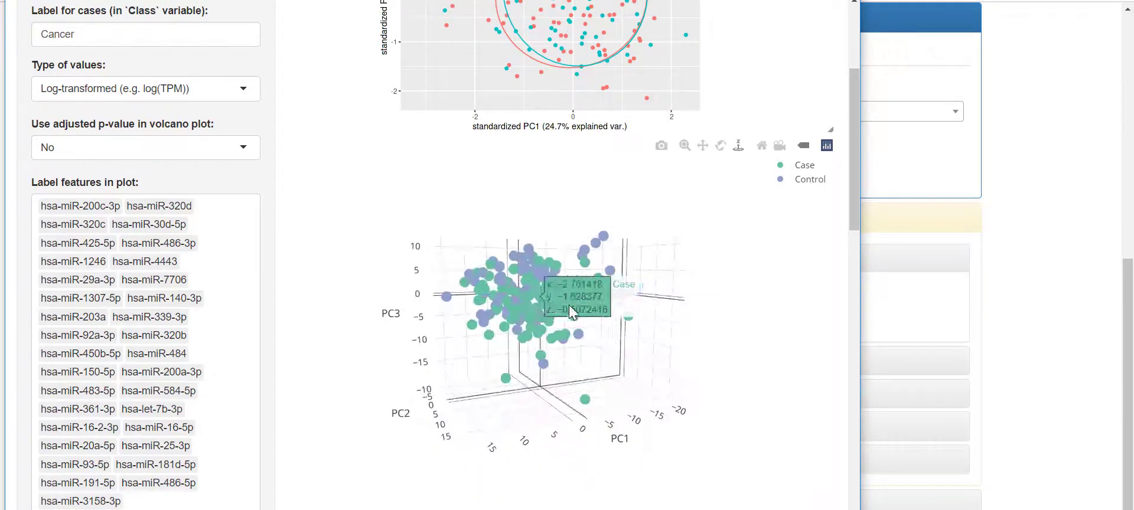
{"action": "scroll", "coordinate": [286, 358], "scroll_direction": "down", "scroll_amount": 3}
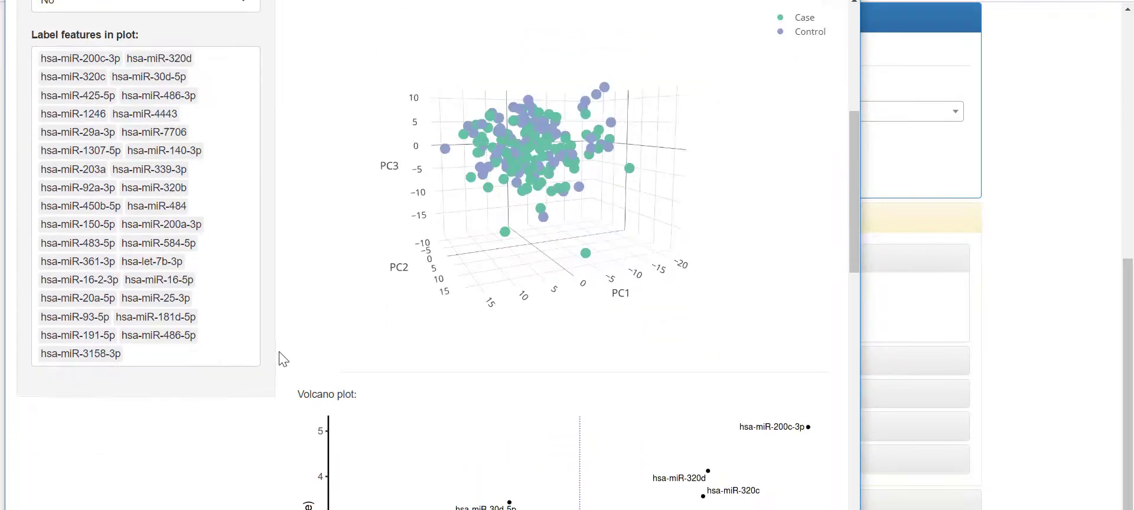
{"action": "scroll", "coordinate": [286, 358], "scroll_direction": "down", "scroll_amount": 3}
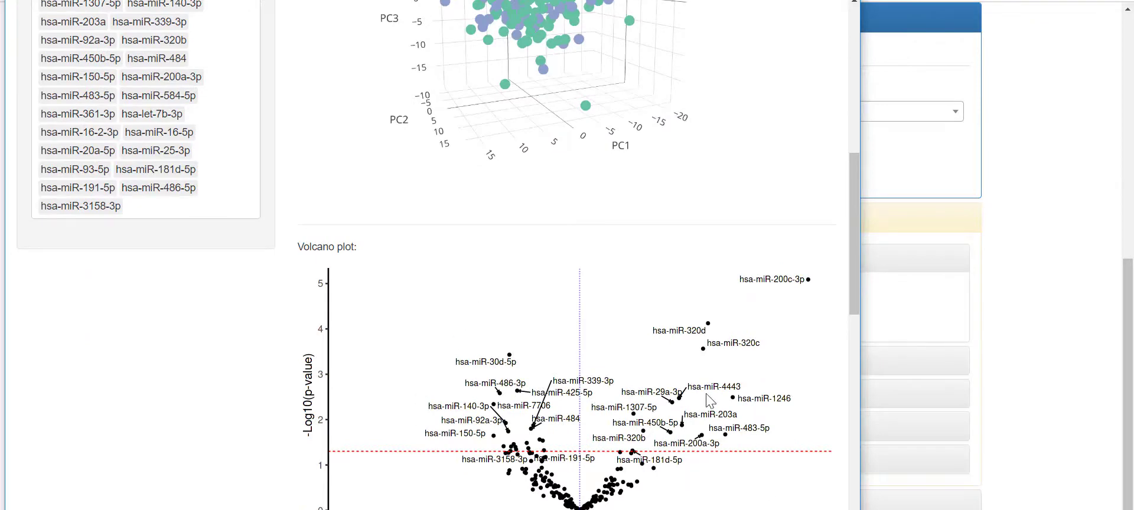
{"action": "scroll", "coordinate": [710, 401], "scroll_direction": "down", "scroll_amount": 10}
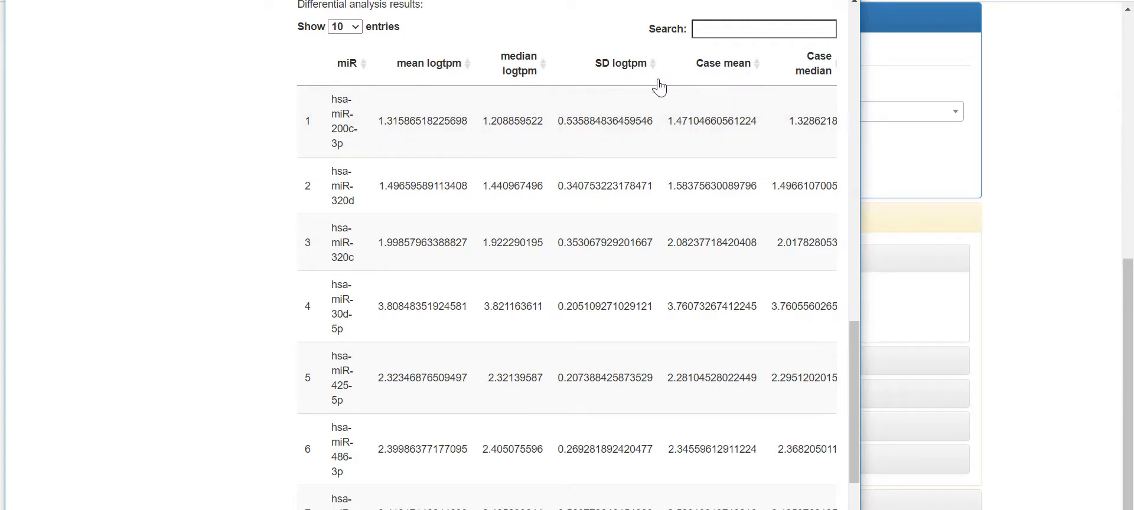
{"action": "scroll", "coordinate": [663, 397], "scroll_direction": "down", "scroll_amount": 3}
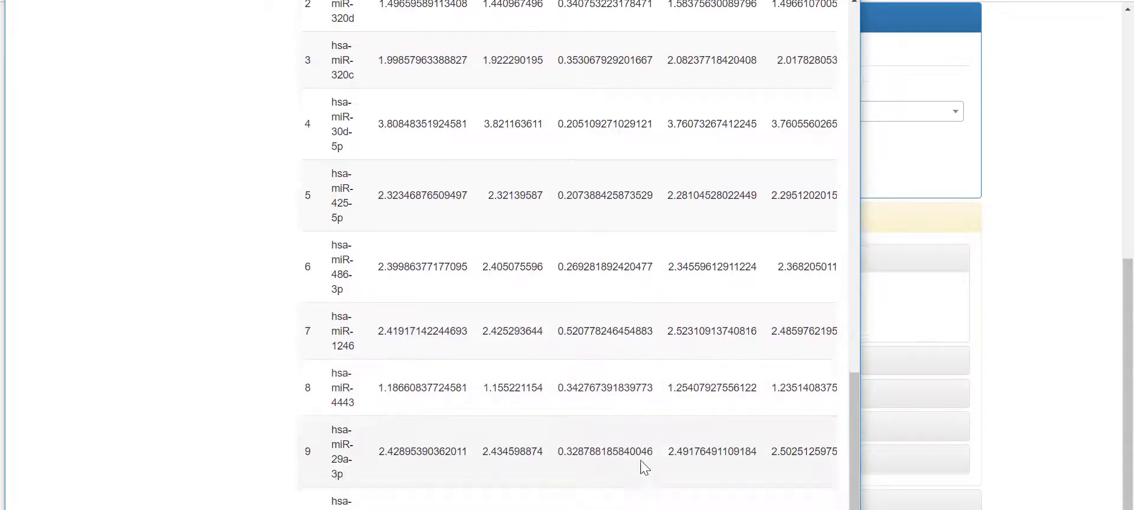
{"action": "scroll", "coordinate": [643, 466], "scroll_direction": "down", "scroll_amount": 1}
{"action": "left_click_drag", "start_coordinate": [417, 506], "coordinate": [830, 505]}
{"action": "scroll", "coordinate": [716, 432], "scroll_direction": "up", "scroll_amount": 9}
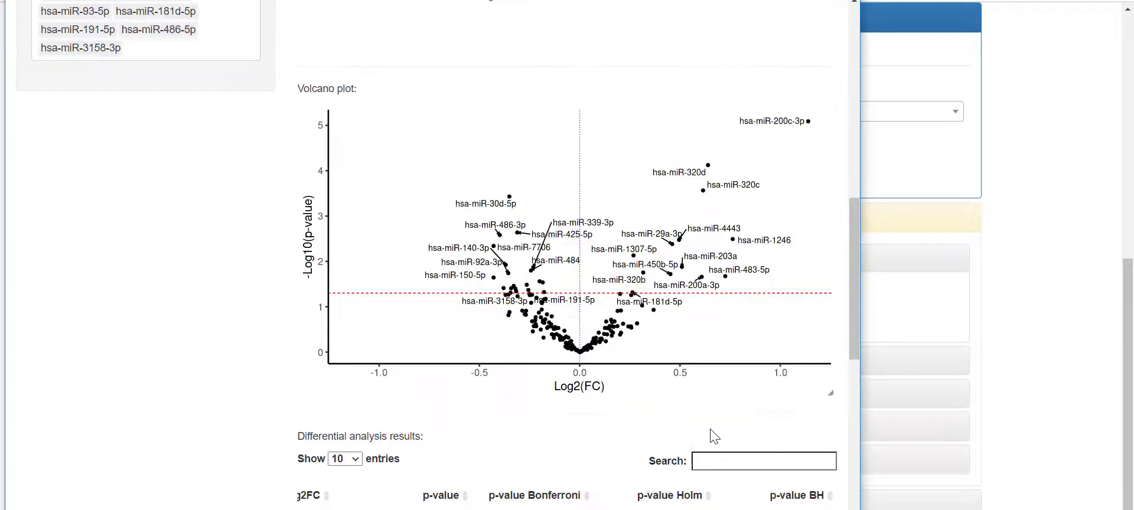
{"action": "scroll", "coordinate": [600, 459], "scroll_direction": "down", "scroll_amount": 8}
{"action": "scroll", "coordinate": [567, 254], "scroll_direction": "down", "scroll_amount": 1}
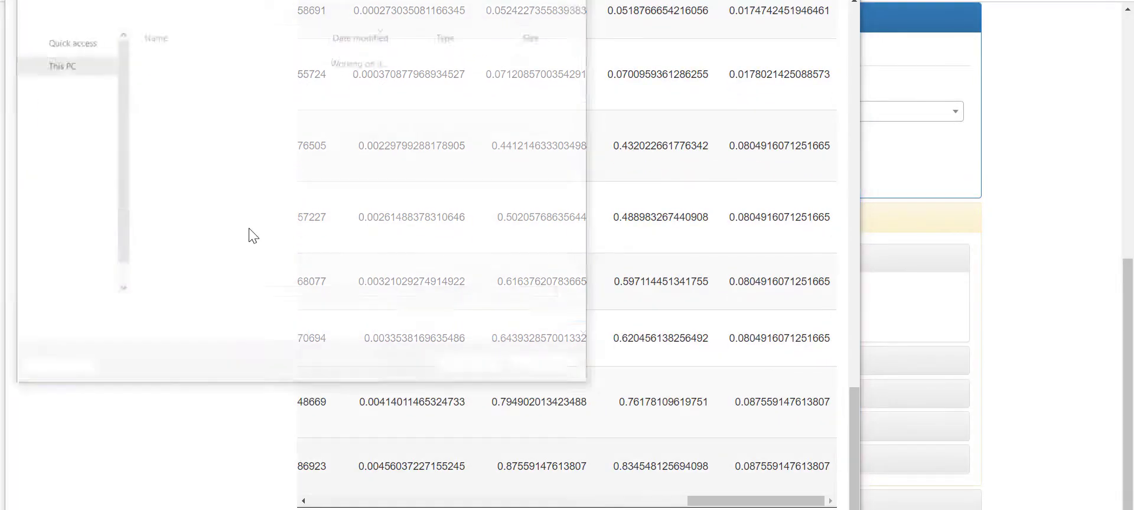
- Export de-2021-02-03.csv and review its log2FC and Bonferroni, Holm, BH p-values in Excel
{"action": "left_click", "coordinate": [498, 371]}
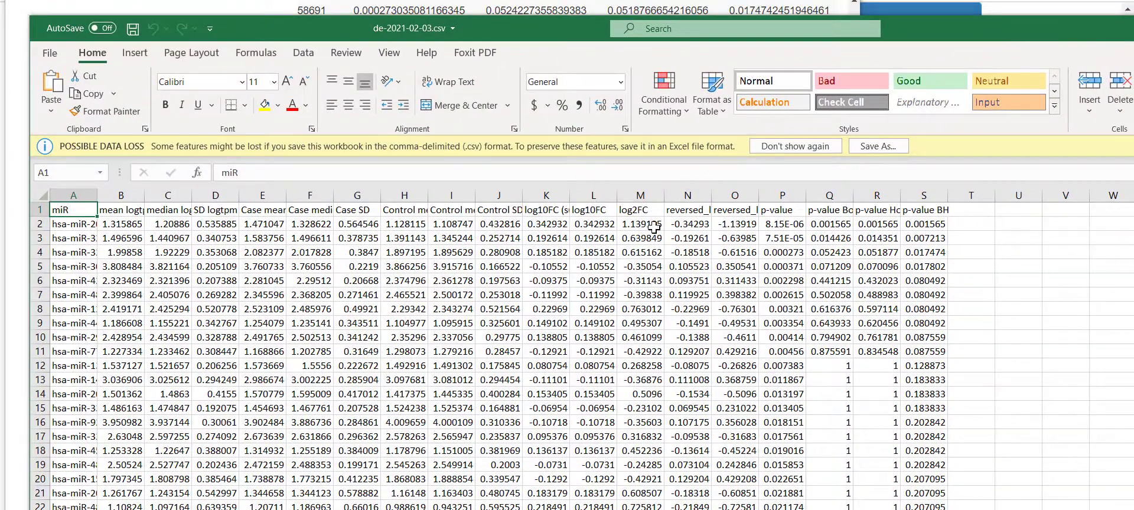
{"action": "left_click", "coordinate": [540, 219]}
{"action": "left_click", "coordinate": [632, 214]}
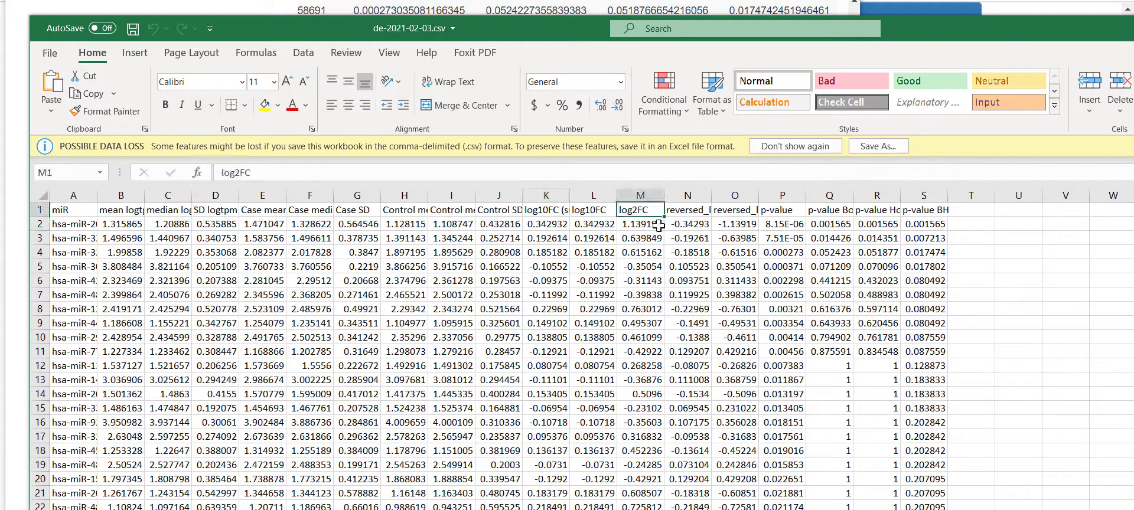
{"action": "left_click", "coordinate": [772, 211]}
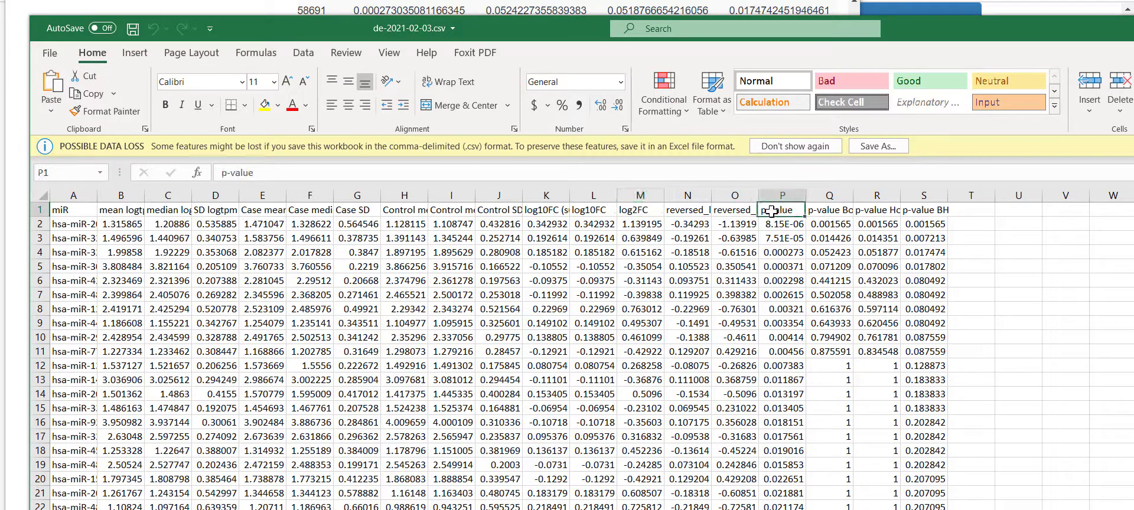
{"action": "left_click", "coordinate": [850, 210]}
{"action": "left_click", "coordinate": [886, 210]}
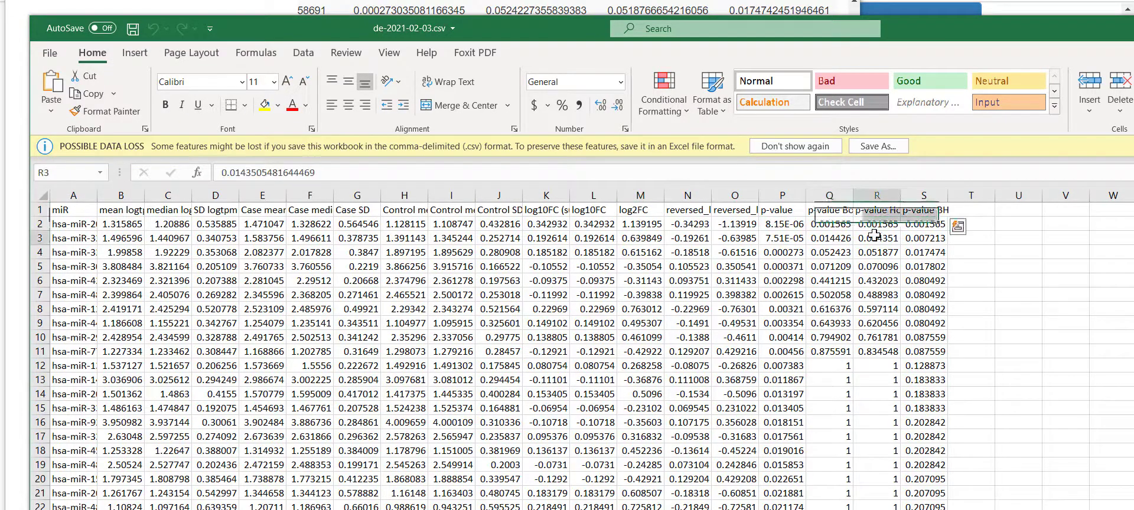
{"action": "left_click", "coordinate": [932, 214]}
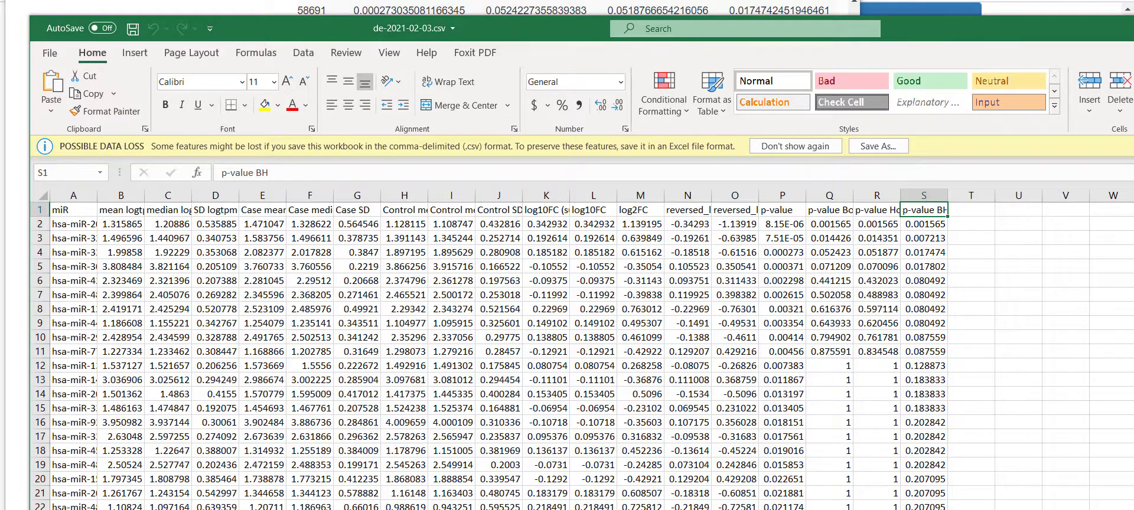
{"action": "left_click", "coordinate": [490, 7]}
- Add hsa-miR-1 to the volcano plot's labelled features and apply the labels
{"action": "scroll", "coordinate": [679, 304], "scroll_direction": "up", "scroll_amount": 7}
{"action": "scroll", "coordinate": [757, 318], "scroll_direction": "up", "scroll_amount": 10}
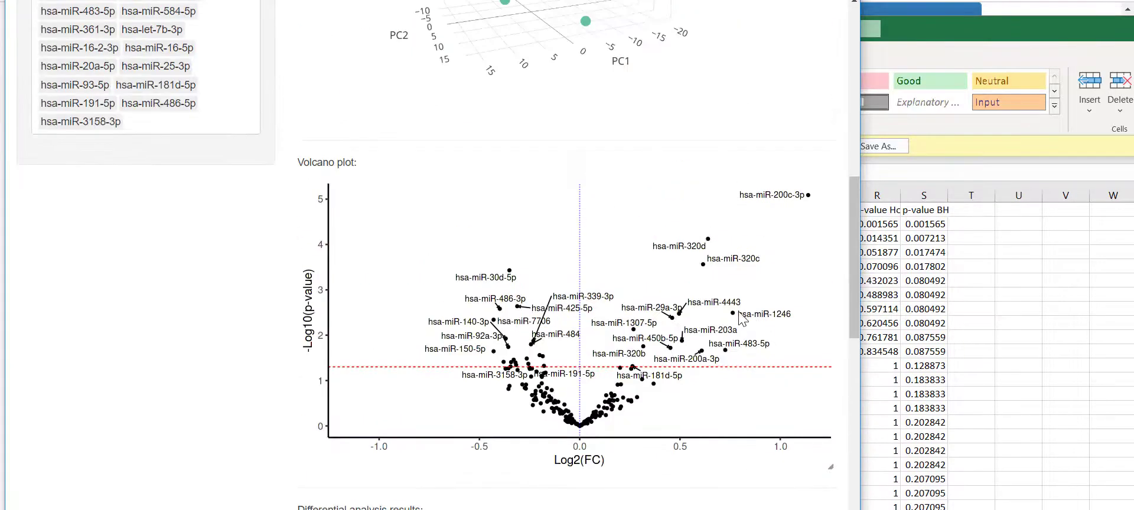
{"action": "scroll", "coordinate": [695, 313], "scroll_direction": "down", "scroll_amount": 4}
{"action": "scroll", "coordinate": [697, 313], "scroll_direction": "up", "scroll_amount": 3}
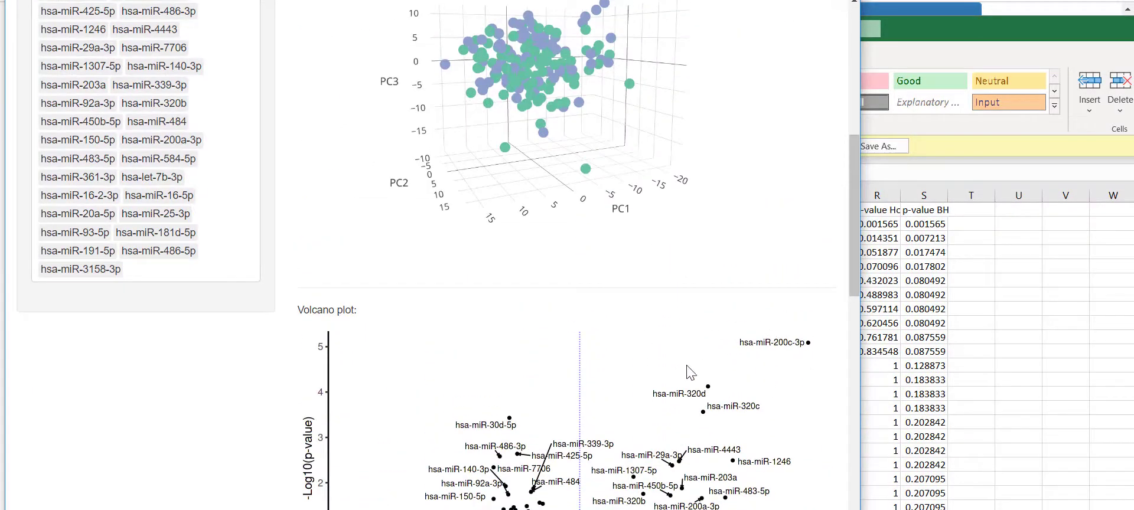
{"action": "scroll", "coordinate": [766, 358], "scroll_direction": "up", "scroll_amount": 4}
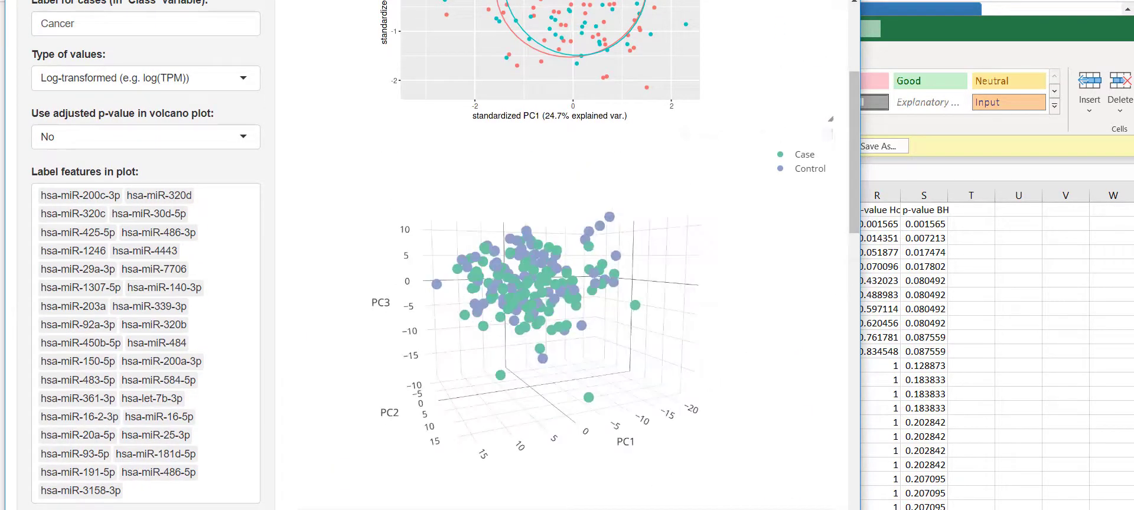
{"action": "scroll", "coordinate": [711, 378], "scroll_direction": "down", "scroll_amount": 1}
{"action": "left_click", "coordinate": [145, 407]}
{"action": "left_click", "coordinate": [151, 390]}
{"action": "left_click", "coordinate": [167, 385]}
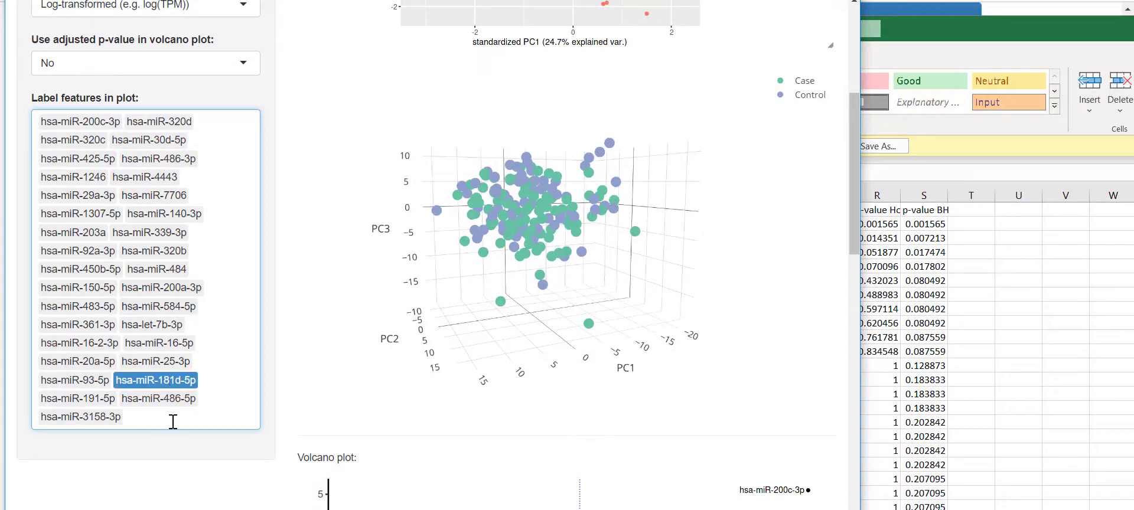
{"action": "left_click", "coordinate": [171, 421]}
{"action": "type", "text": "hsa-"}
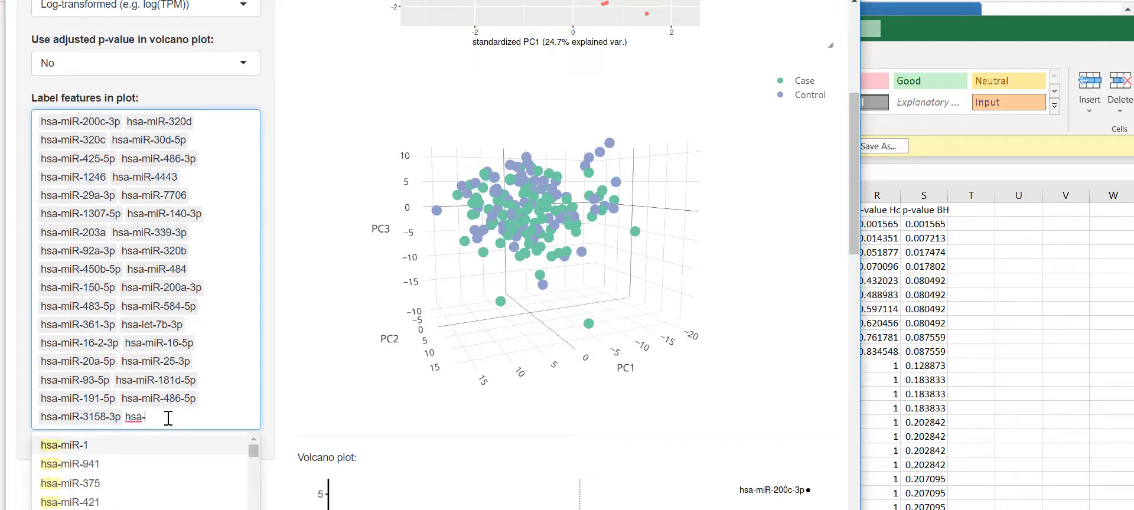
{"action": "left_click", "coordinate": [70, 446]}
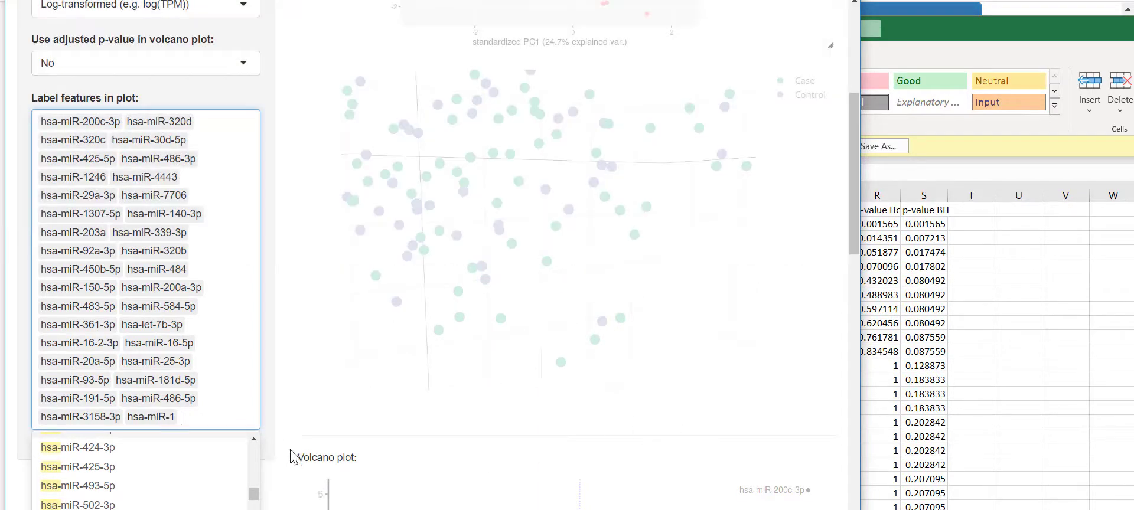
{"action": "scroll", "coordinate": [293, 458], "scroll_direction": "down", "scroll_amount": 3}
{"action": "left_click", "coordinate": [201, 446]}
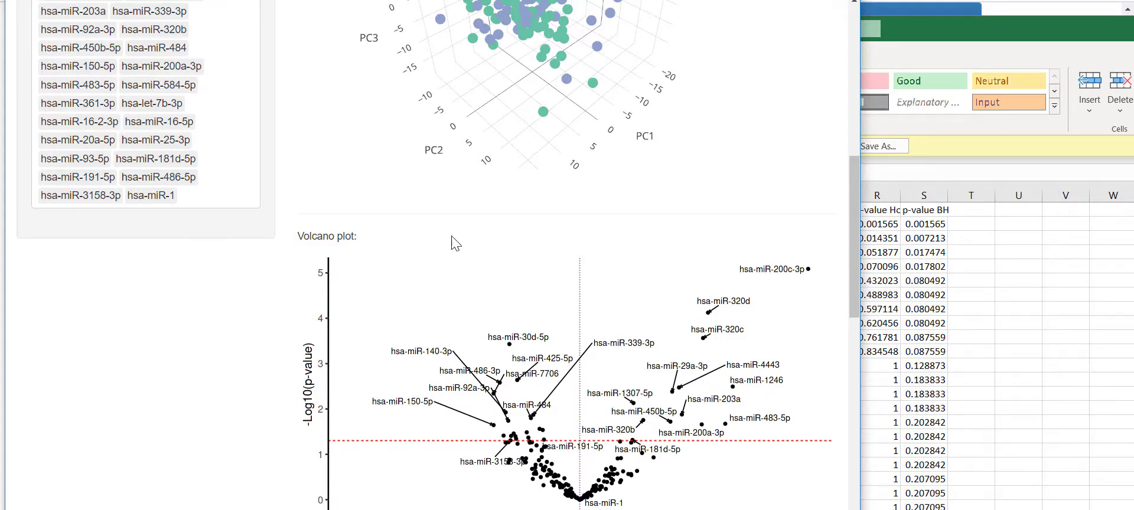
- Switch the volcano plot to BH-adjusted p-values, then return to the main analysis page
{"action": "scroll", "coordinate": [380, 288], "scroll_direction": "up", "scroll_amount": 3}
{"action": "scroll", "coordinate": [295, 319], "scroll_direction": "up", "scroll_amount": 5}
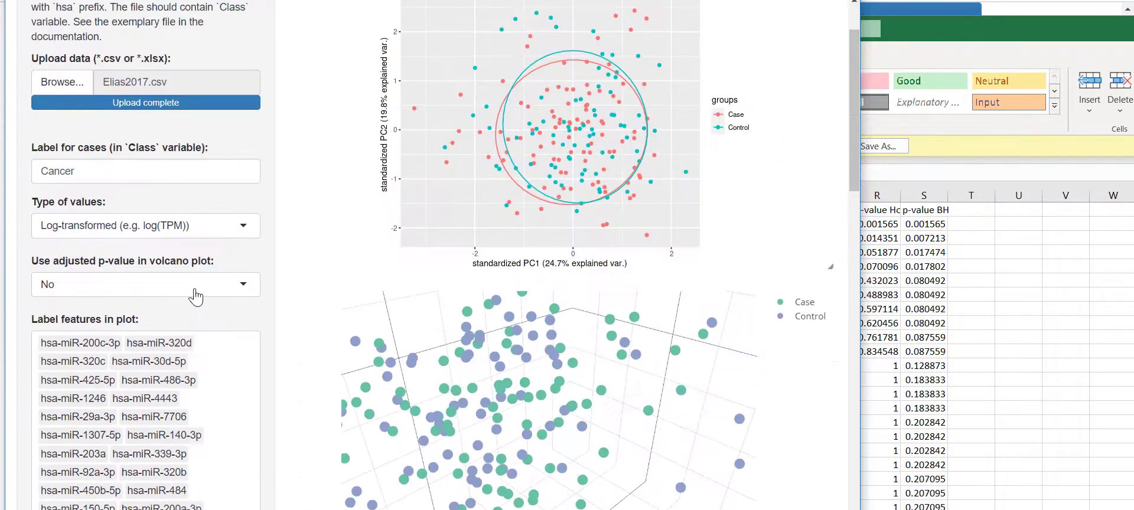
{"action": "left_click", "coordinate": [145, 226]}
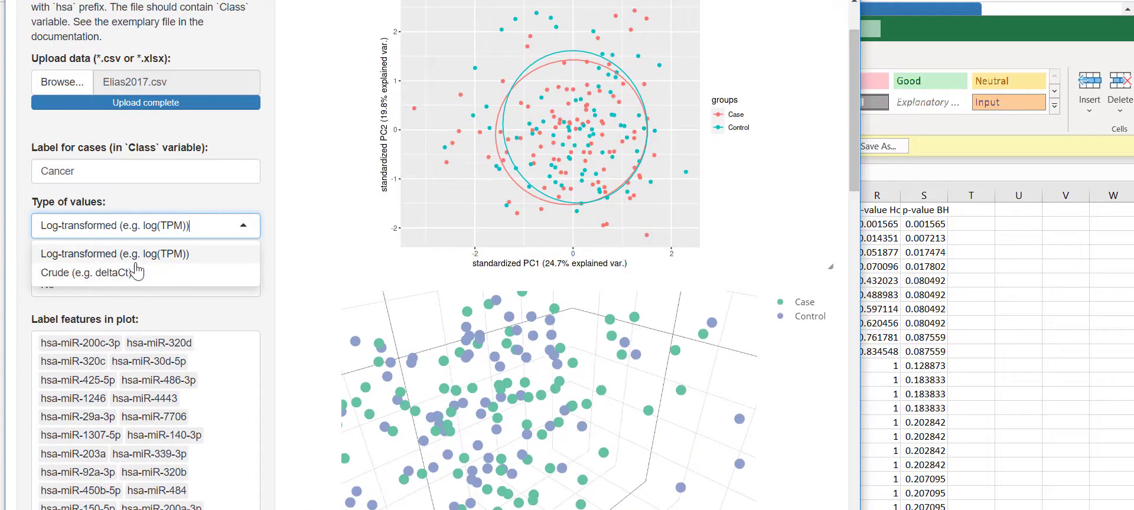
{"action": "left_click", "coordinate": [171, 310]}
{"action": "left_click", "coordinate": [148, 291]}
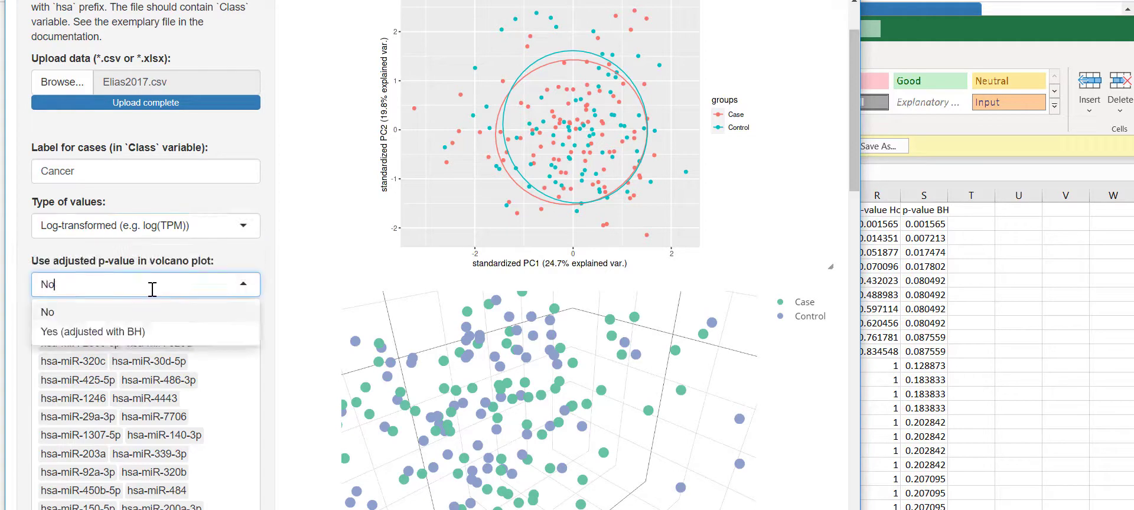
{"action": "left_click", "coordinate": [146, 329]}
{"action": "scroll", "coordinate": [254, 316], "scroll_direction": "down", "scroll_amount": 10}
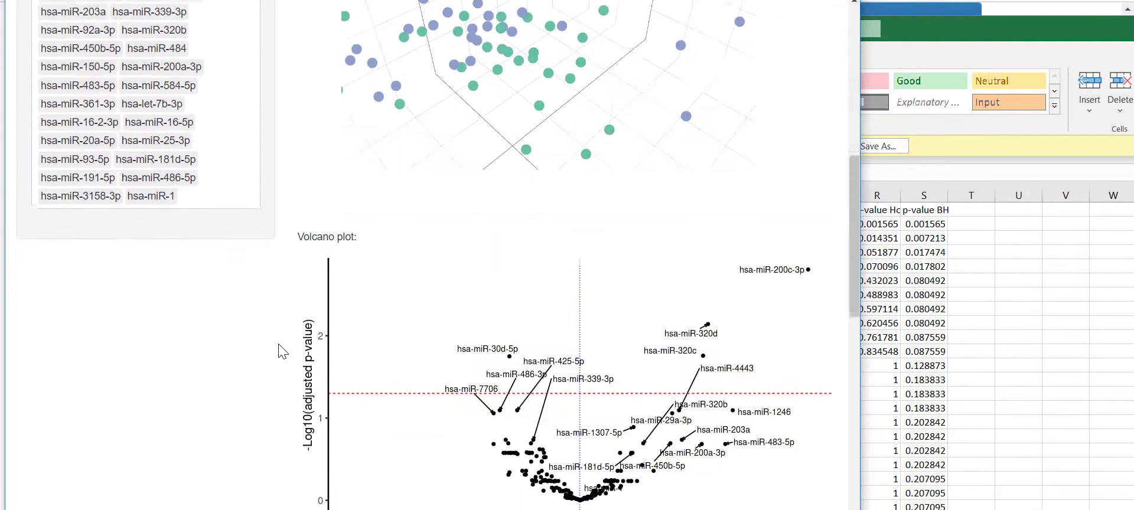
{"action": "scroll", "coordinate": [289, 342], "scroll_direction": "up", "scroll_amount": 3}
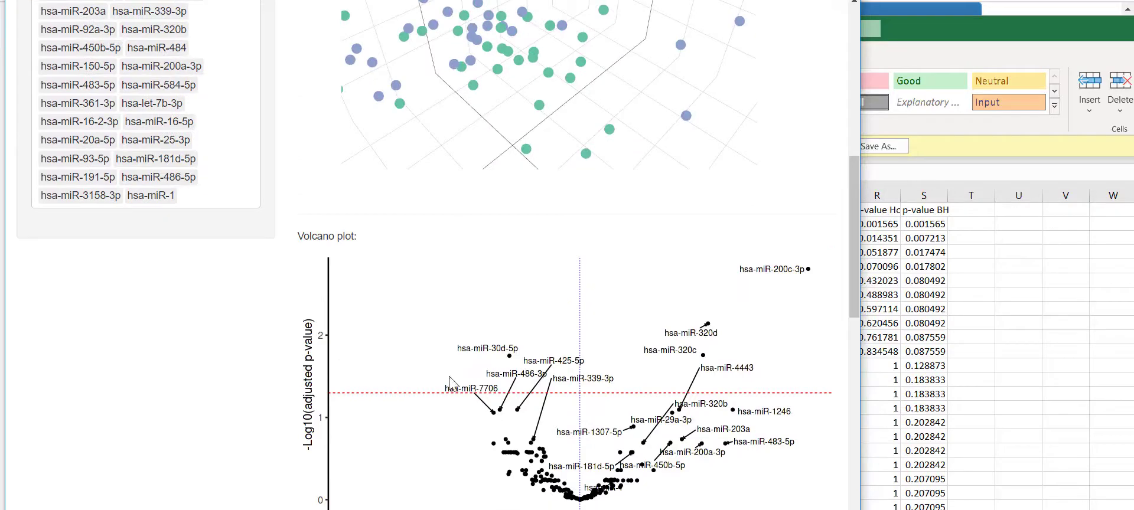
{"action": "scroll", "coordinate": [319, 374], "scroll_direction": "up", "scroll_amount": 8}
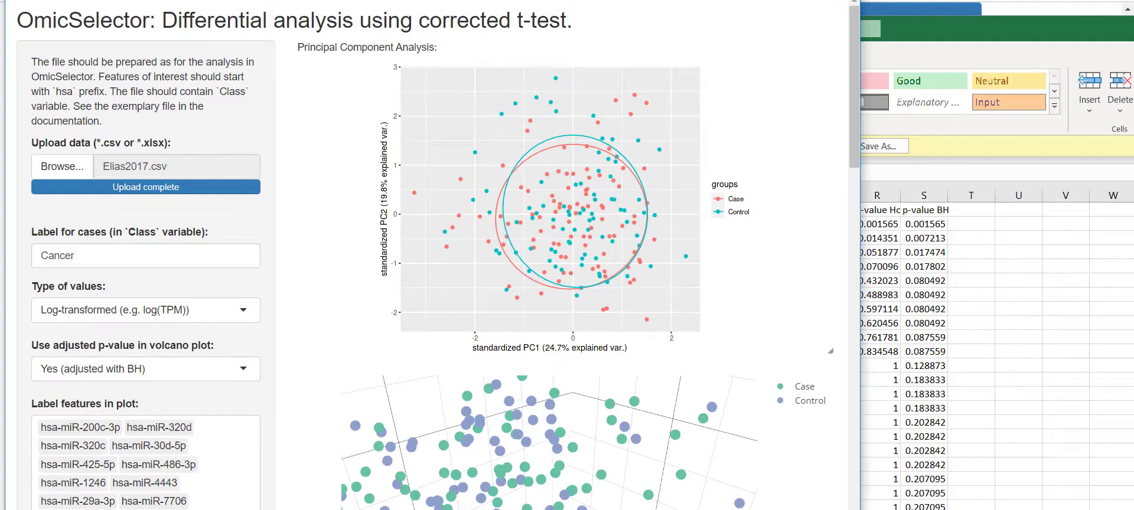
{"action": "left_click", "coordinate": [1013, 7]}
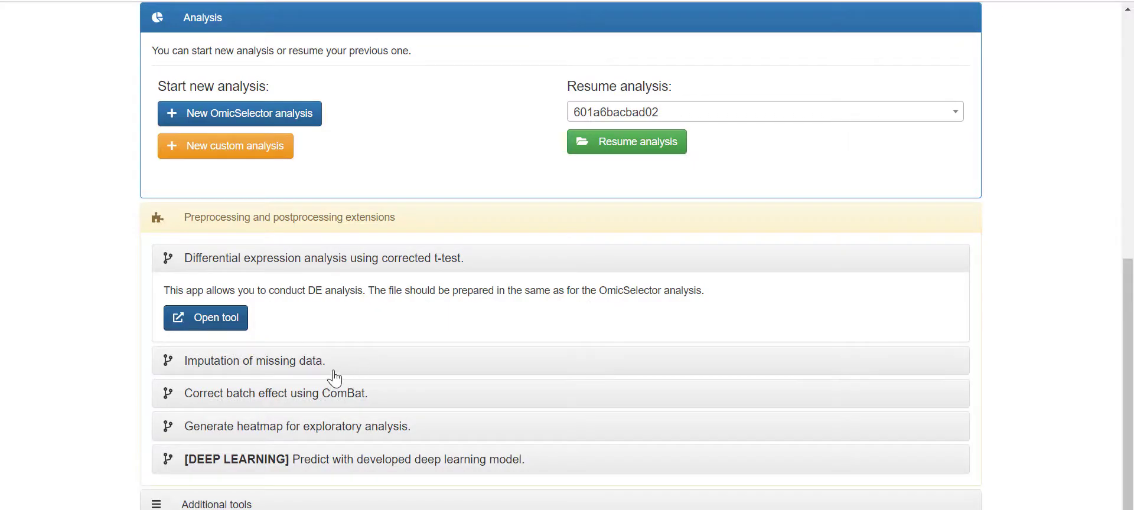
- Open the imputation tool and upload mixed_missing.csv from the KS BACKUP (E:) drive
{"action": "left_click", "coordinate": [227, 420]}
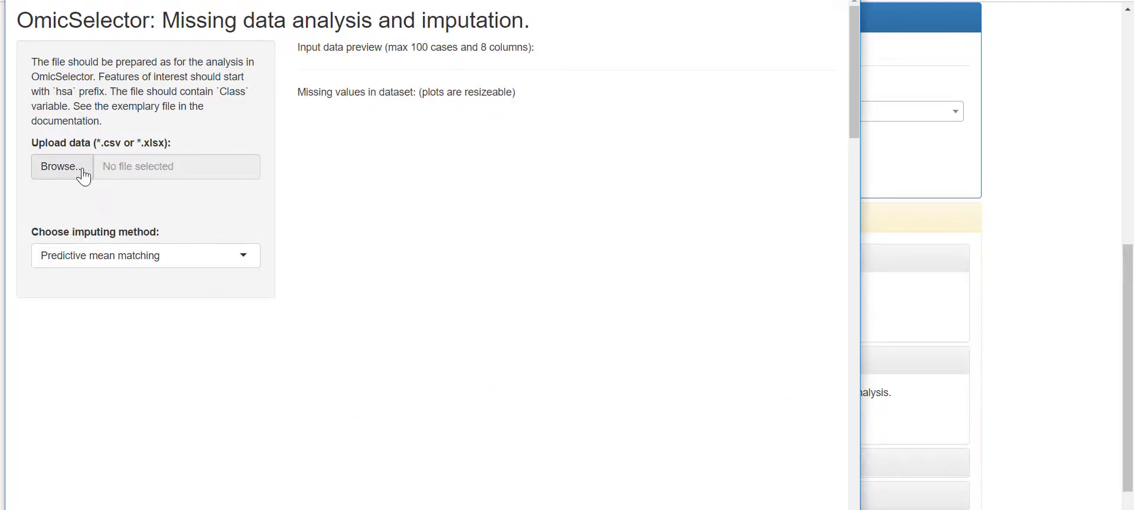
{"action": "left_click", "coordinate": [83, 173]}
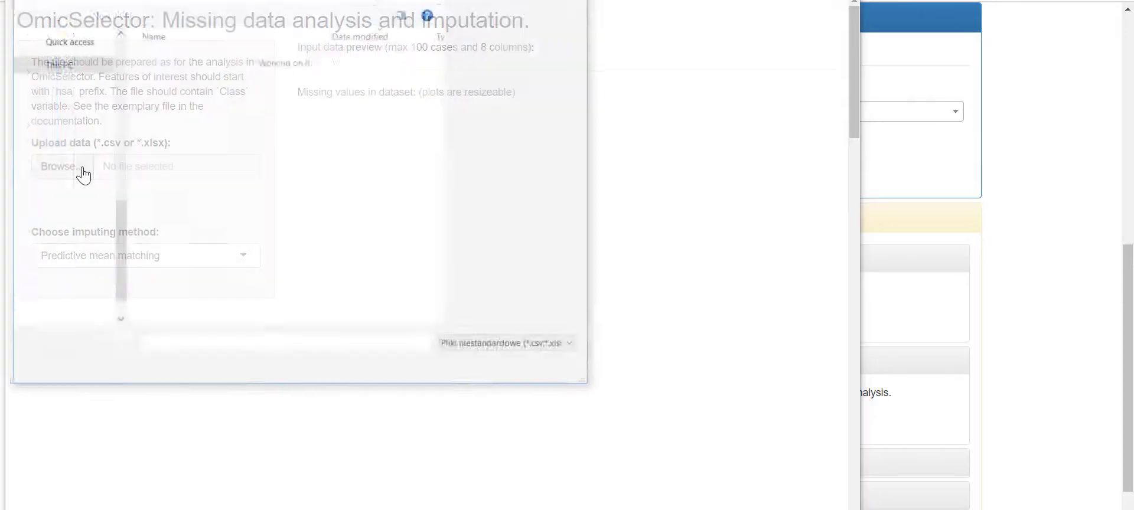
{"action": "scroll", "coordinate": [86, 288], "scroll_direction": "down", "scroll_amount": 1}
{"action": "left_click", "coordinate": [84, 288]}
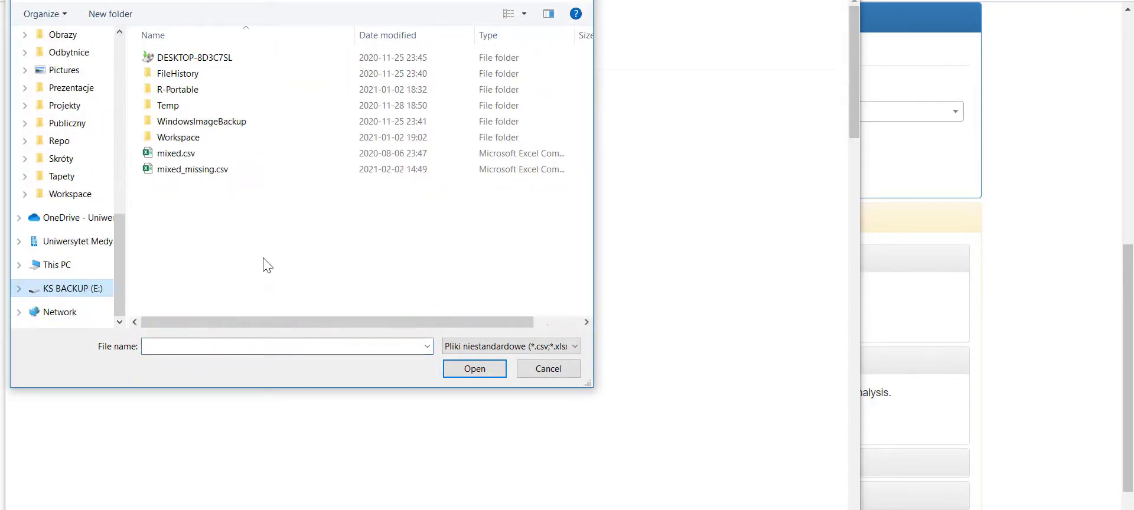
{"action": "left_click", "coordinate": [217, 172]}
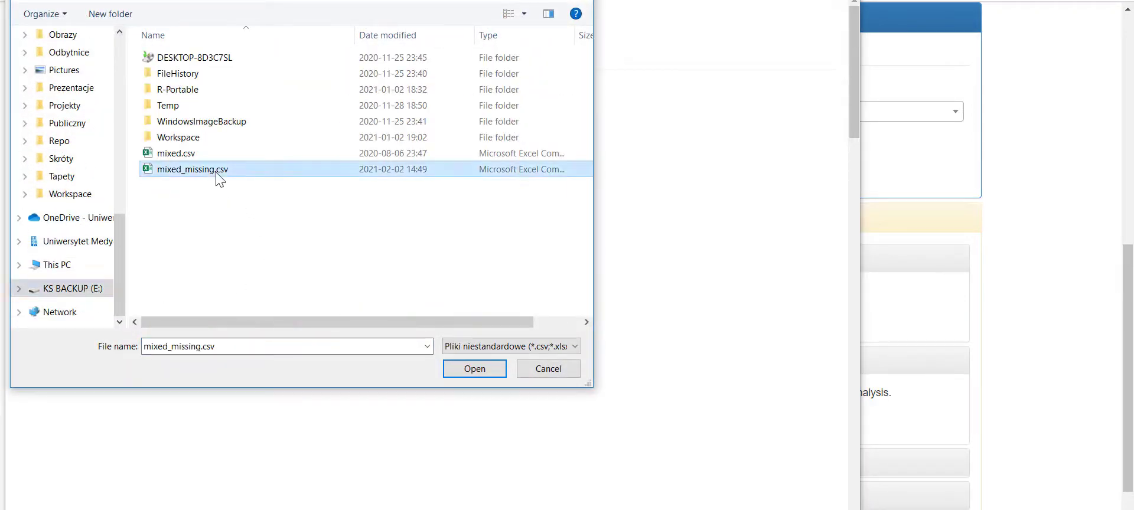
{"action": "left_click", "coordinate": [481, 367]}
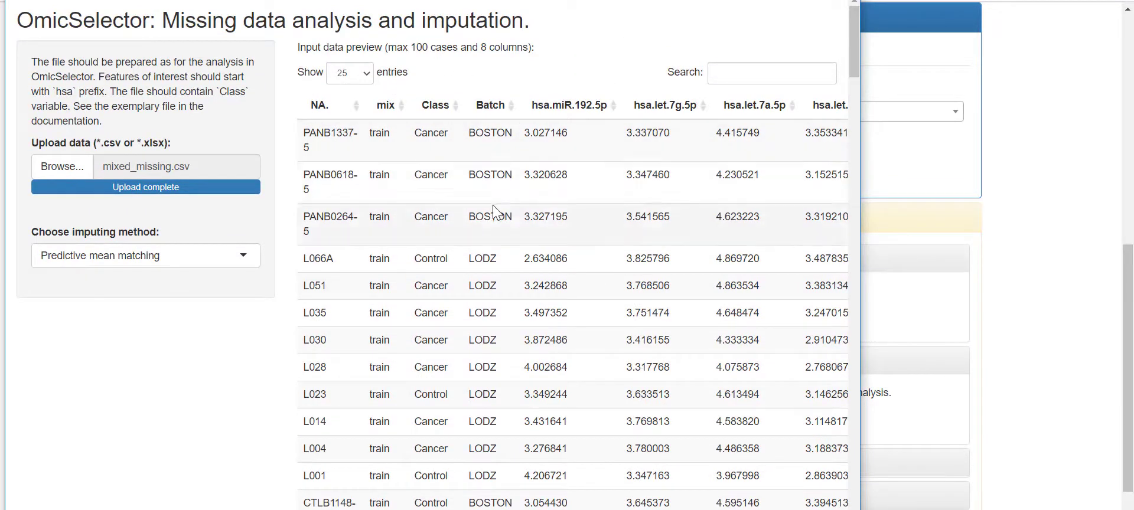
{"action": "scroll", "coordinate": [449, 195], "scroll_direction": "down", "scroll_amount": 15}
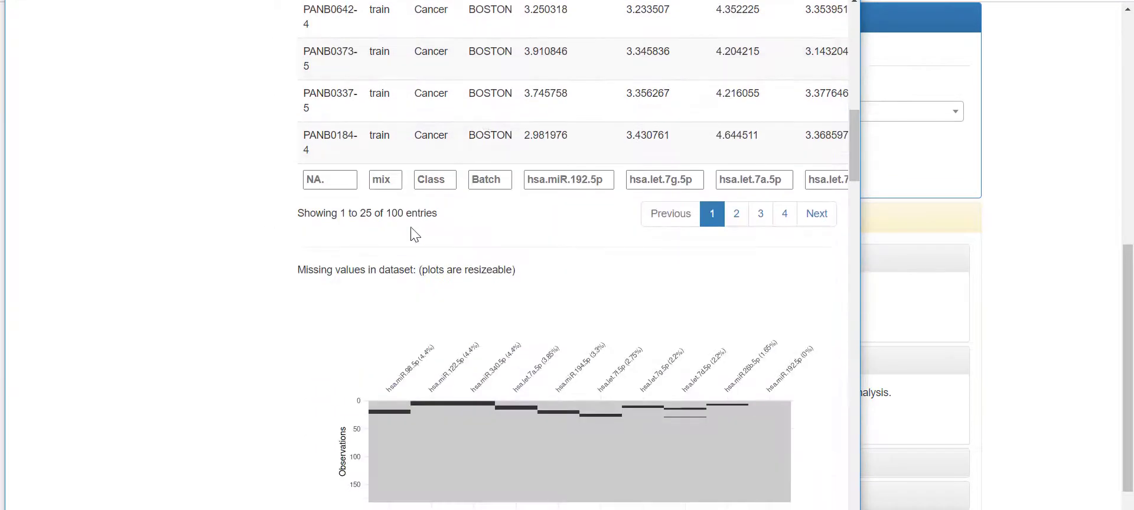
{"action": "scroll", "coordinate": [378, 236], "scroll_direction": "down", "scroll_amount": 4}
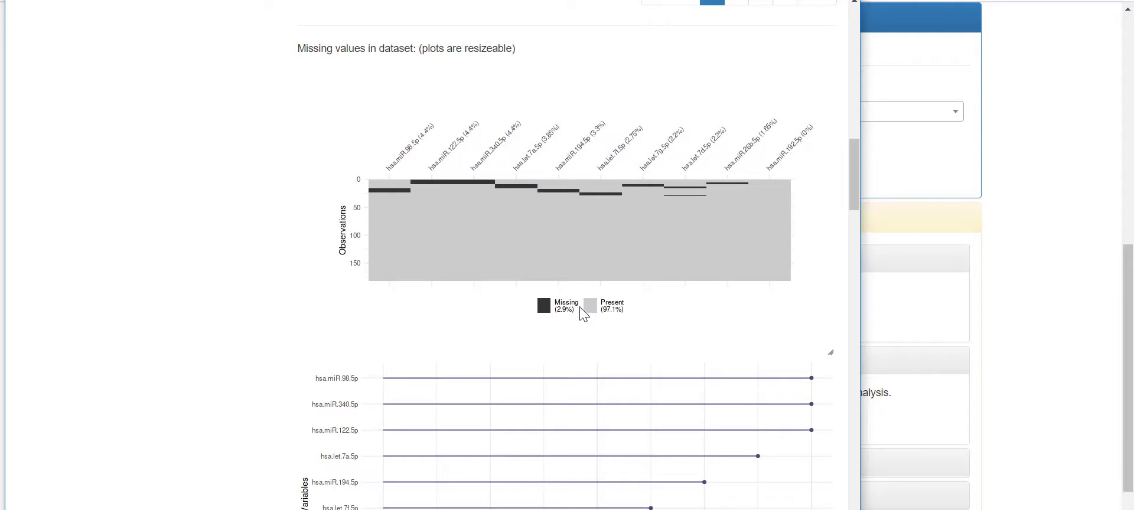
{"action": "scroll", "coordinate": [494, 277], "scroll_direction": "down", "scroll_amount": 4}
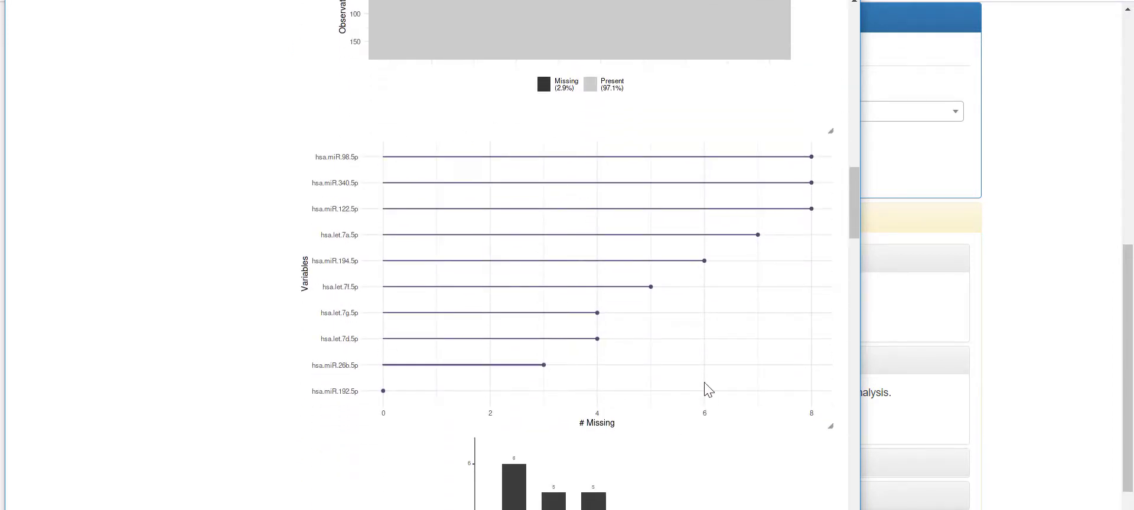
{"action": "scroll", "coordinate": [706, 392], "scroll_direction": "down", "scroll_amount": 5}
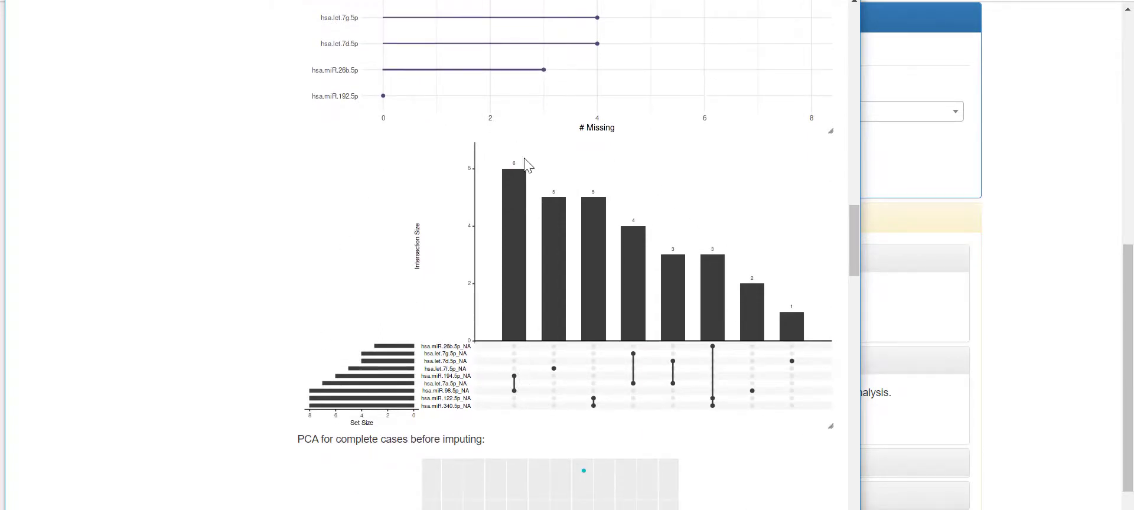
{"action": "scroll", "coordinate": [541, 313], "scroll_direction": "down", "scroll_amount": 5}
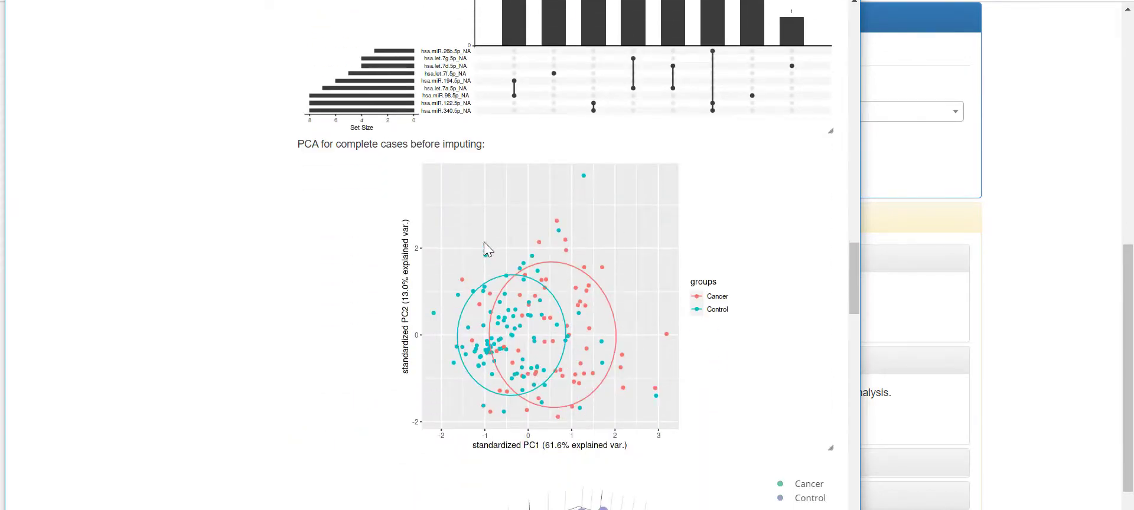
{"action": "scroll", "coordinate": [418, 219], "scroll_direction": "down", "scroll_amount": 6}
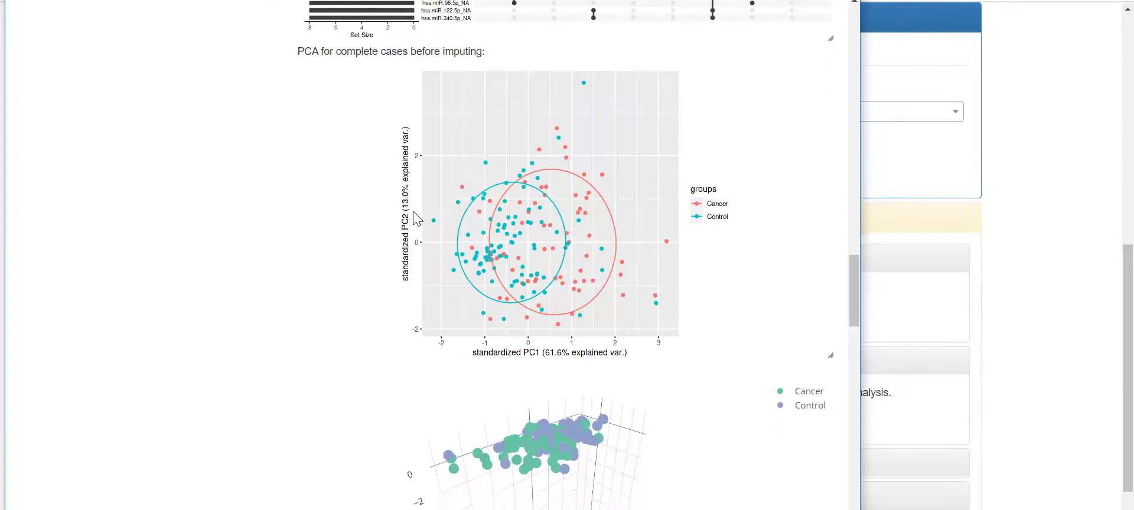
{"action": "left_click_drag", "start_coordinate": [433, 275], "coordinate": [408, 245]}
{"action": "scroll", "coordinate": [281, 260], "scroll_direction": "down", "scroll_amount": 3}
{"action": "scroll", "coordinate": [244, 253], "scroll_direction": "down", "scroll_amount": 5}
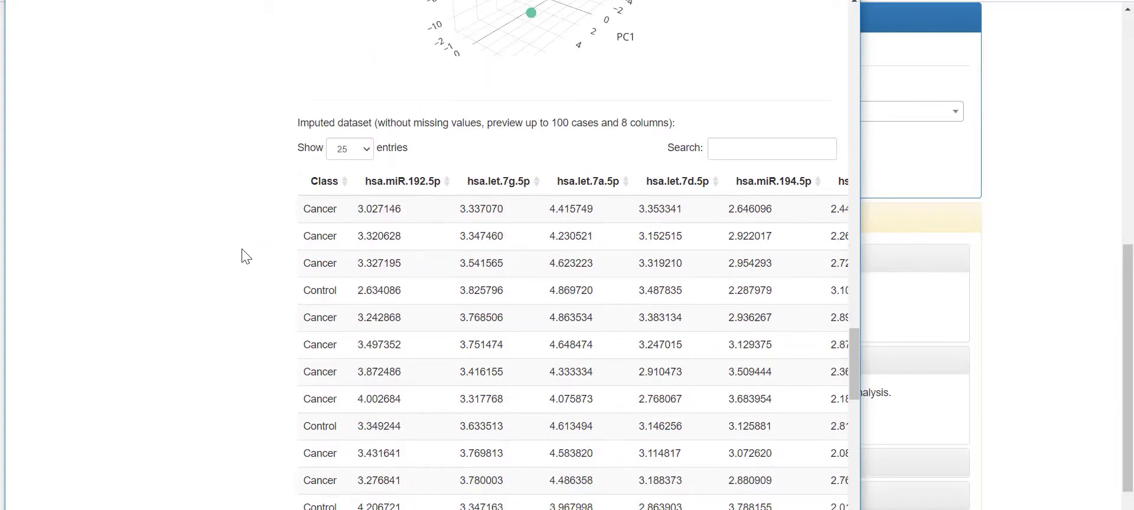
{"action": "scroll", "coordinate": [281, 252], "scroll_direction": "down", "scroll_amount": 15}
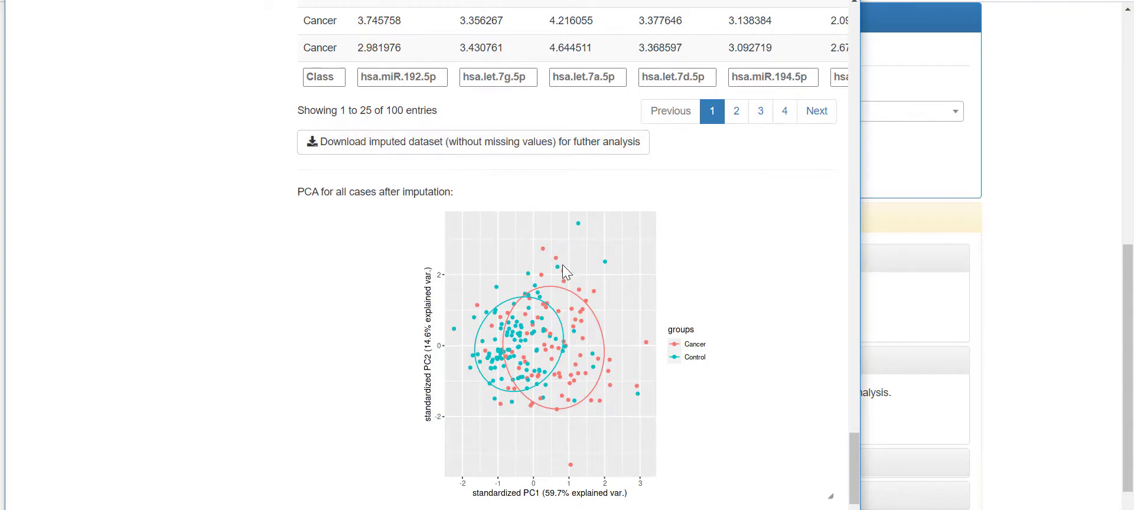
{"action": "scroll", "coordinate": [562, 265], "scroll_direction": "down", "scroll_amount": 4}
{"action": "scroll", "coordinate": [564, 266], "scroll_direction": "up", "scroll_amount": 1}
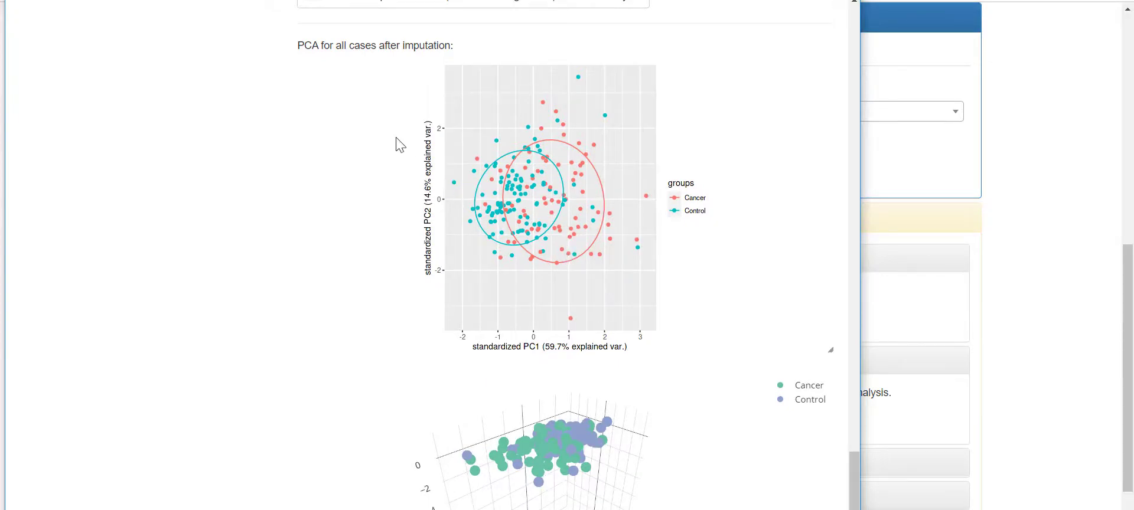
{"action": "scroll", "coordinate": [399, 145], "scroll_direction": "down", "scroll_amount": 2}
{"action": "left_click_drag", "start_coordinate": [519, 316], "coordinate": [509, 358]}
{"action": "scroll", "coordinate": [322, 313], "scroll_direction": "up", "scroll_amount": 20}
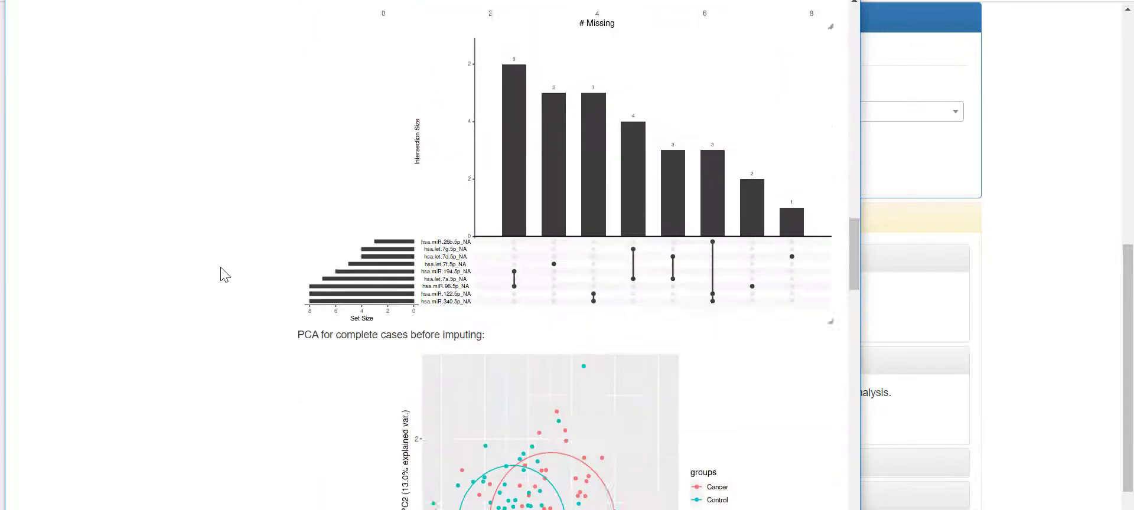
{"action": "scroll", "coordinate": [239, 274], "scroll_direction": "up", "scroll_amount": 15}
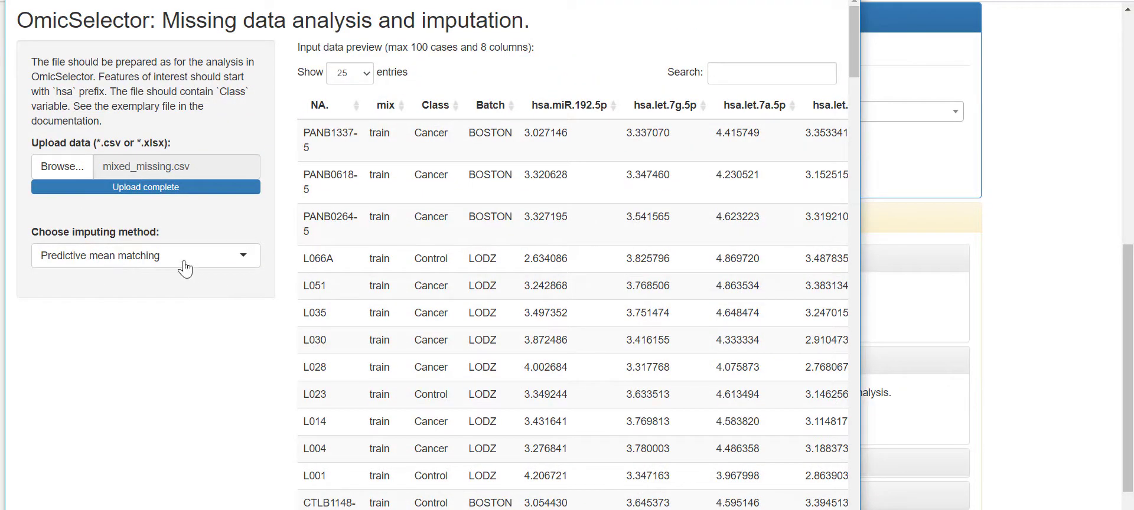
- Check the imputing method options, then expand the ComBat batch-effect correction extension
{"action": "left_click", "coordinate": [185, 267]}
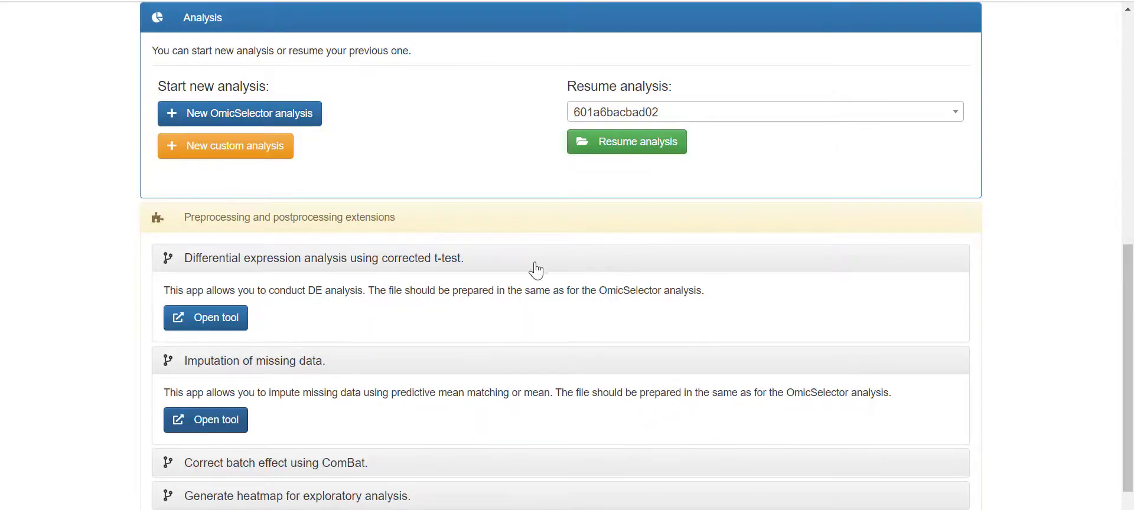
{"action": "scroll", "coordinate": [536, 270], "scroll_direction": "down", "scroll_amount": 3}
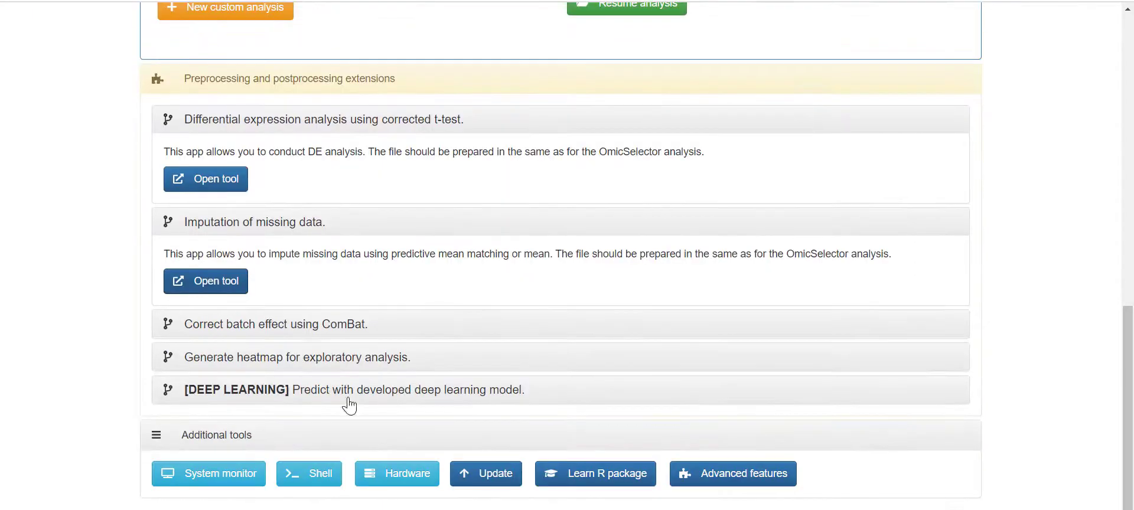
{"action": "left_click", "coordinate": [313, 326]}
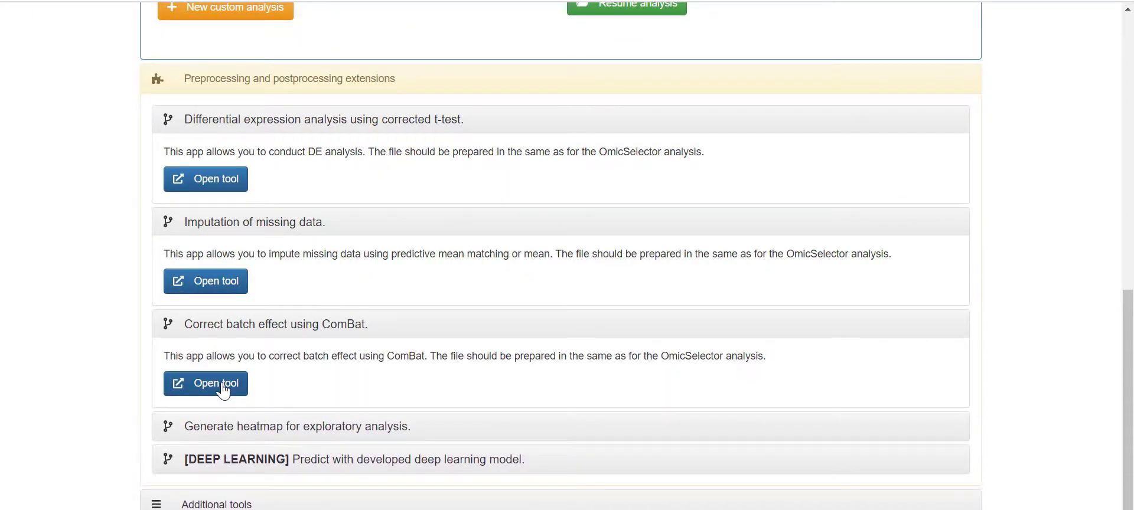
- Open the ComBat batch-effect correction tool and upload mixed.csv as its input data
{"action": "left_click", "coordinate": [223, 389]}
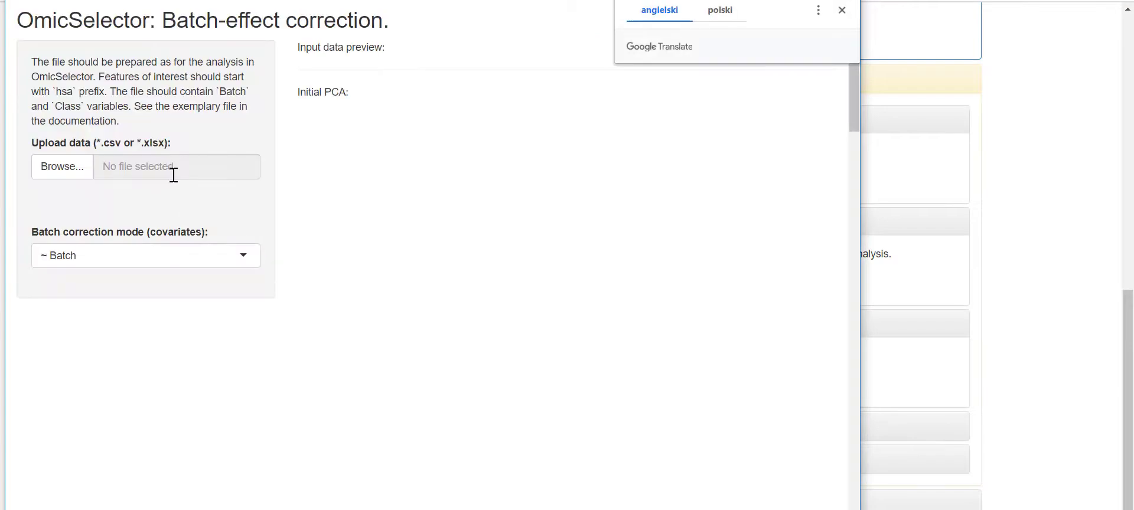
{"action": "left_click", "coordinate": [83, 175]}
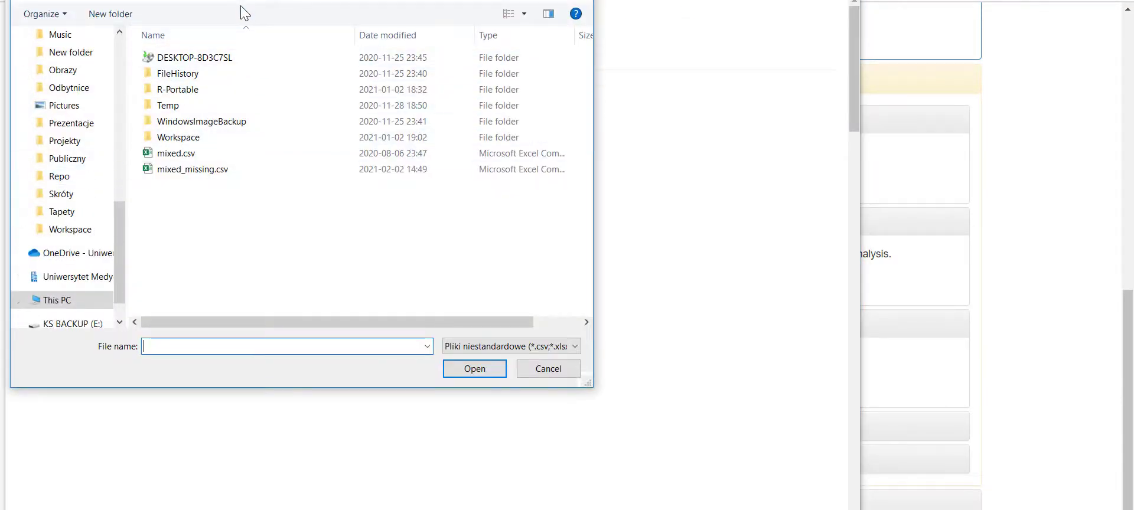
{"action": "double_click", "coordinate": [176, 153]}
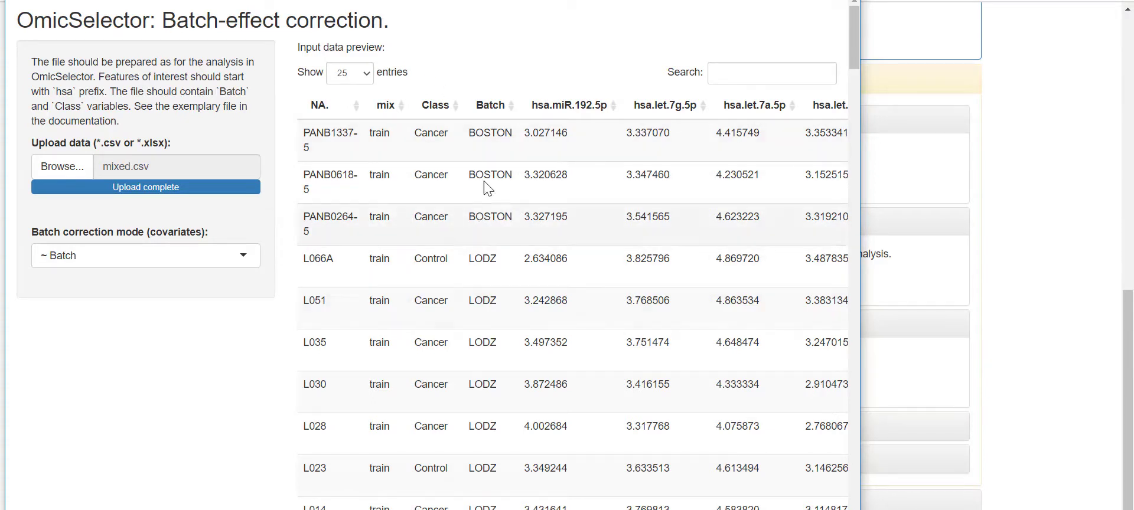
- Scroll through the corrected results and rotate the initial 3-D PCA plot
{"action": "scroll", "coordinate": [474, 307], "scroll_direction": "down", "scroll_amount": 18}
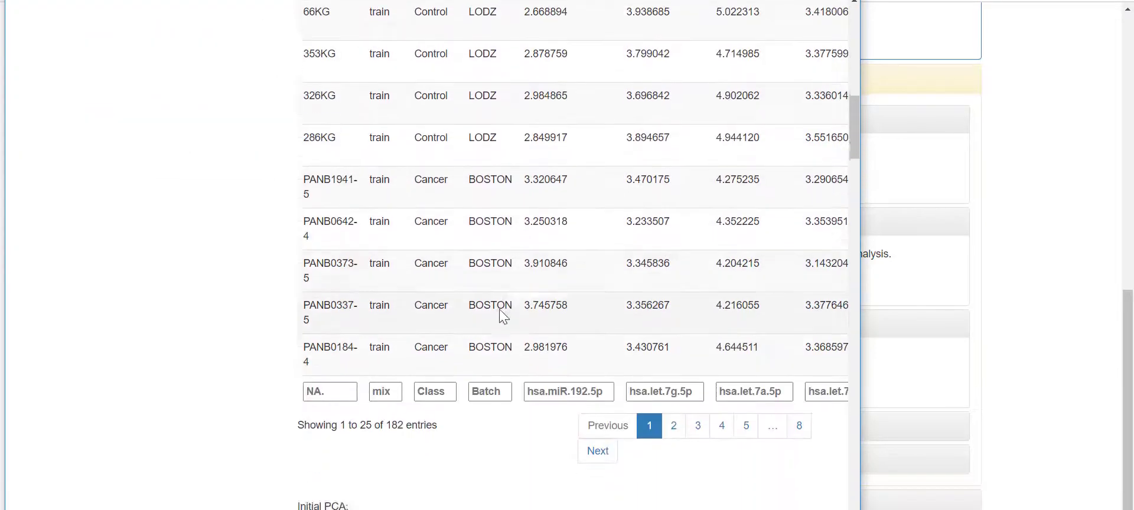
{"action": "scroll", "coordinate": [750, 347], "scroll_direction": "down", "scroll_amount": 3}
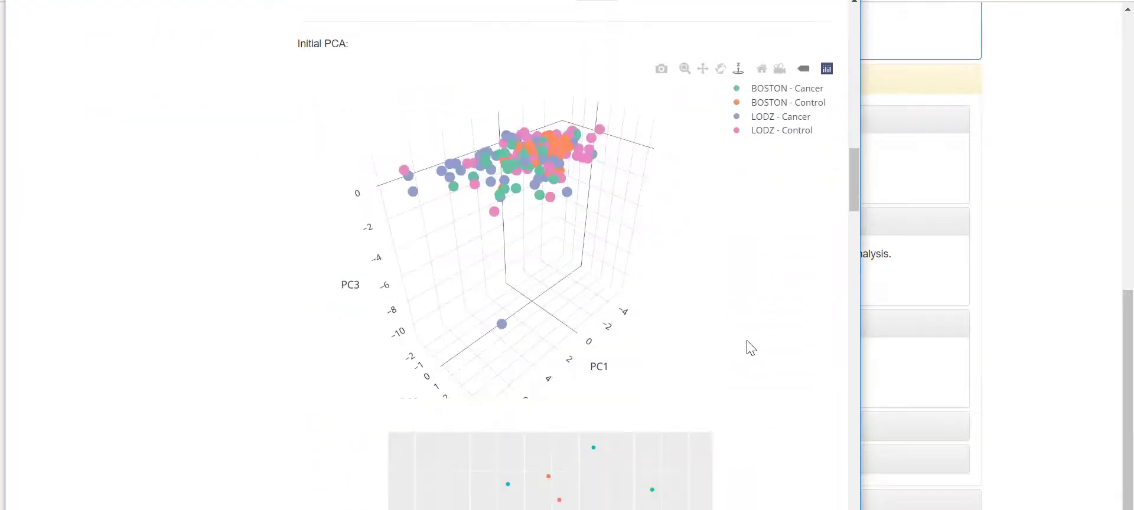
{"action": "scroll", "coordinate": [700, 322], "scroll_direction": "down", "scroll_amount": 3}
{"action": "left_click_drag", "start_coordinate": [640, 272], "coordinate": [600, 266]}
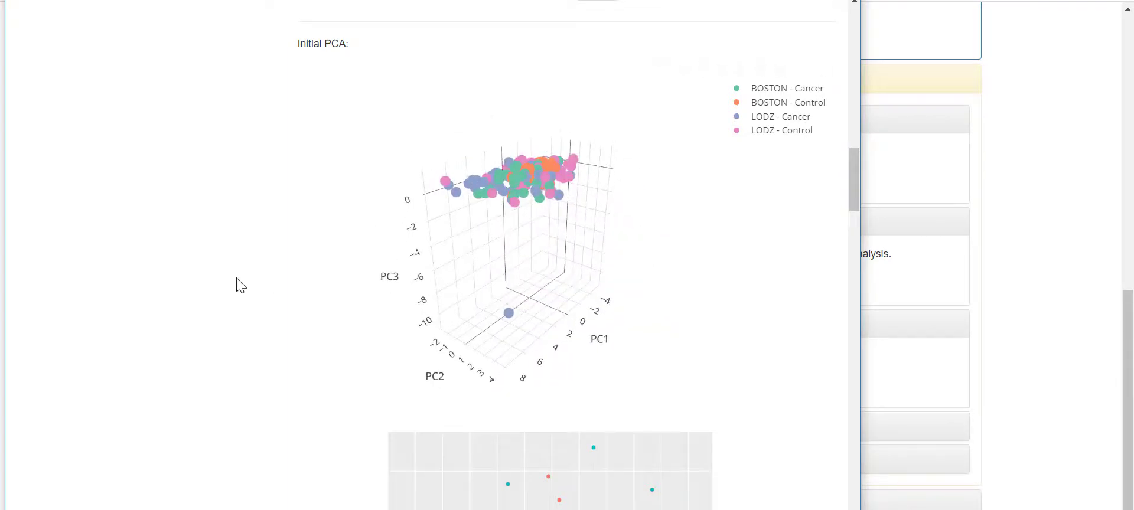
{"action": "scroll", "coordinate": [253, 284], "scroll_direction": "down", "scroll_amount": 9}
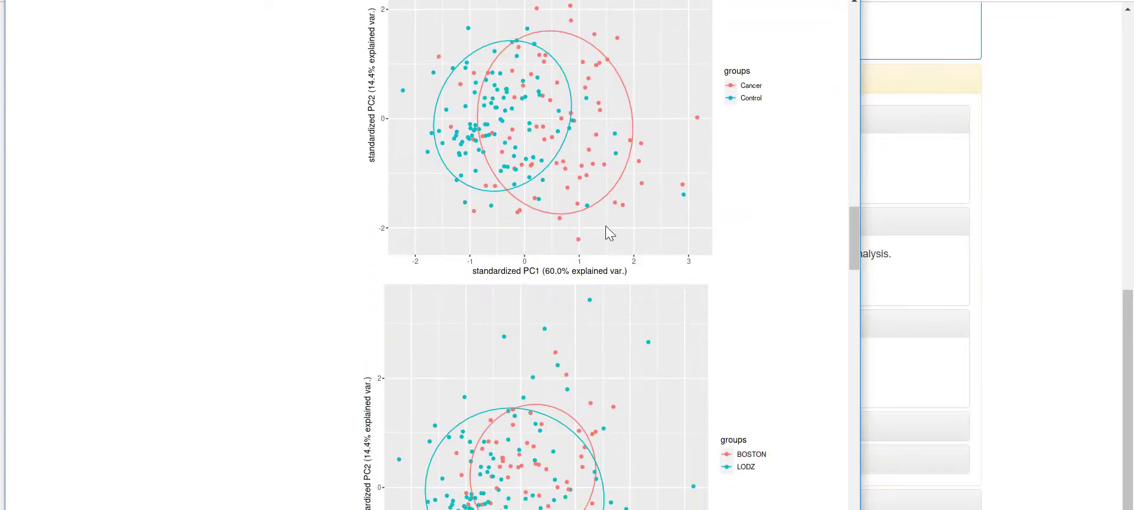
- Review the 182-entry corrected dataset and plots, then open the Batch correction mode choices
{"action": "scroll", "coordinate": [559, 184], "scroll_direction": "up", "scroll_amount": 3}
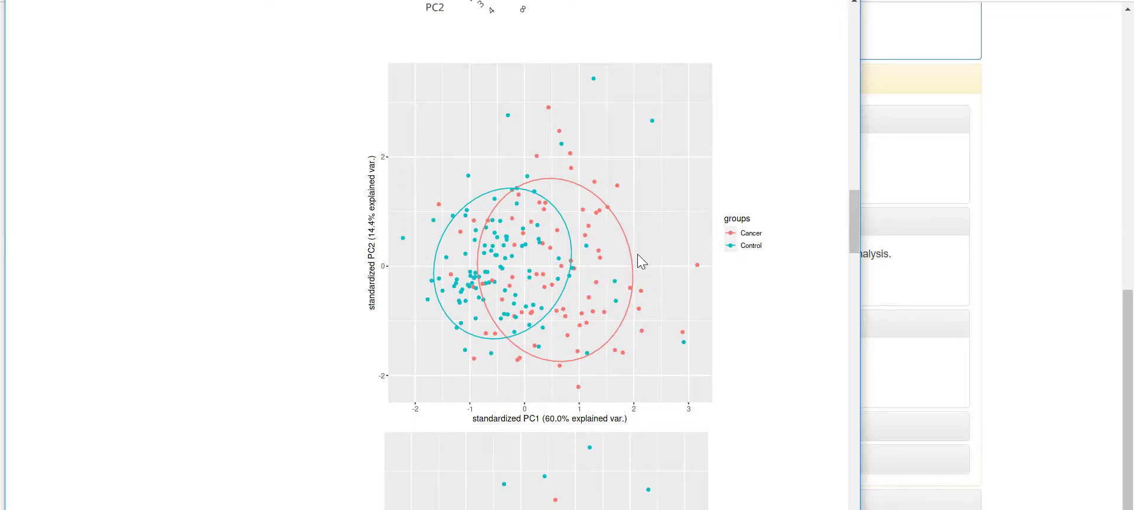
{"action": "scroll", "coordinate": [637, 255], "scroll_direction": "down", "scroll_amount": 5}
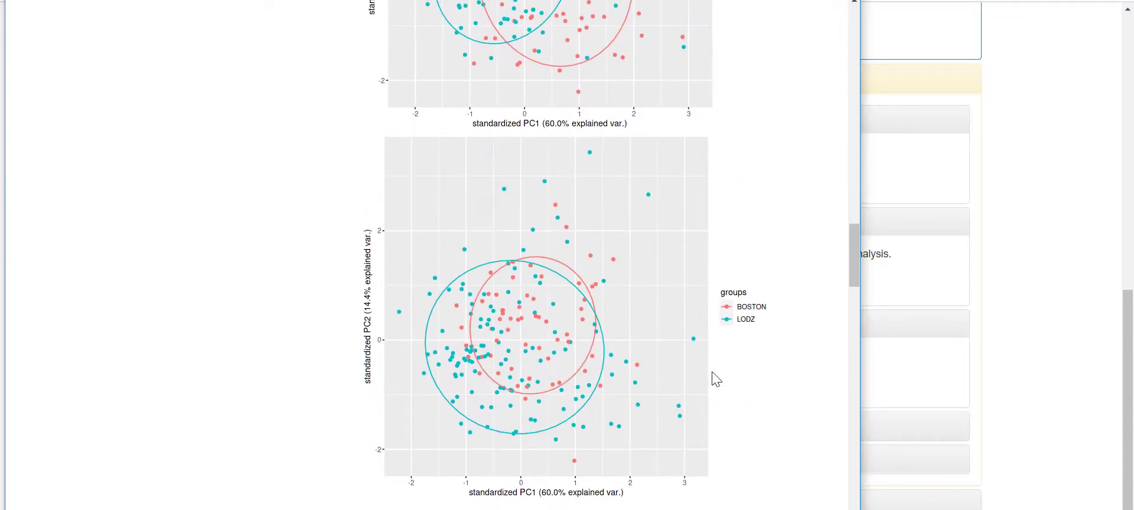
{"action": "scroll", "coordinate": [679, 347], "scroll_direction": "down", "scroll_amount": 2}
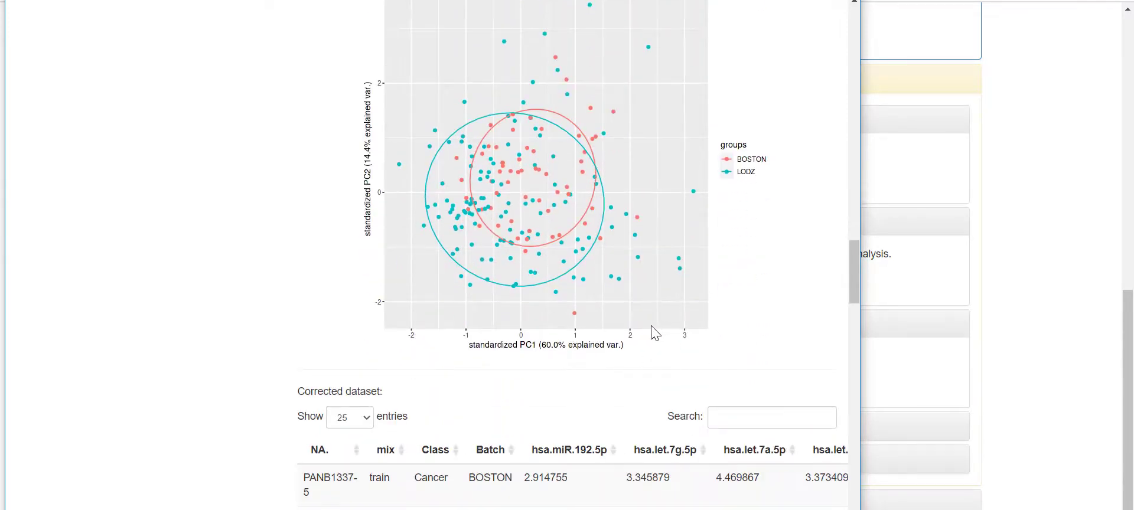
{"action": "scroll", "coordinate": [361, 314], "scroll_direction": "up", "scroll_amount": 1}
{"action": "scroll", "coordinate": [309, 315], "scroll_direction": "down", "scroll_amount": 5}
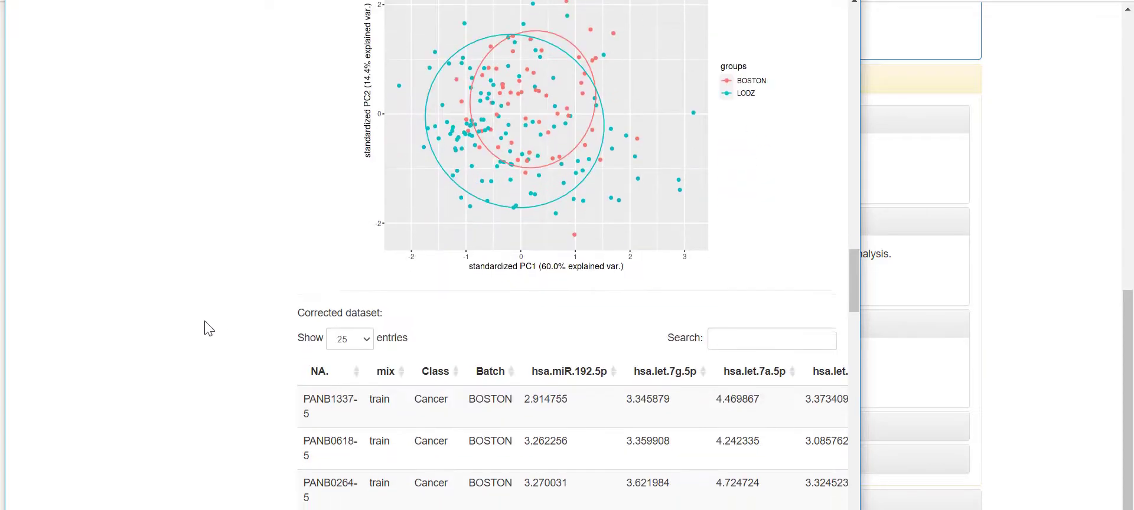
{"action": "scroll", "coordinate": [266, 228], "scroll_direction": "down", "scroll_amount": 9}
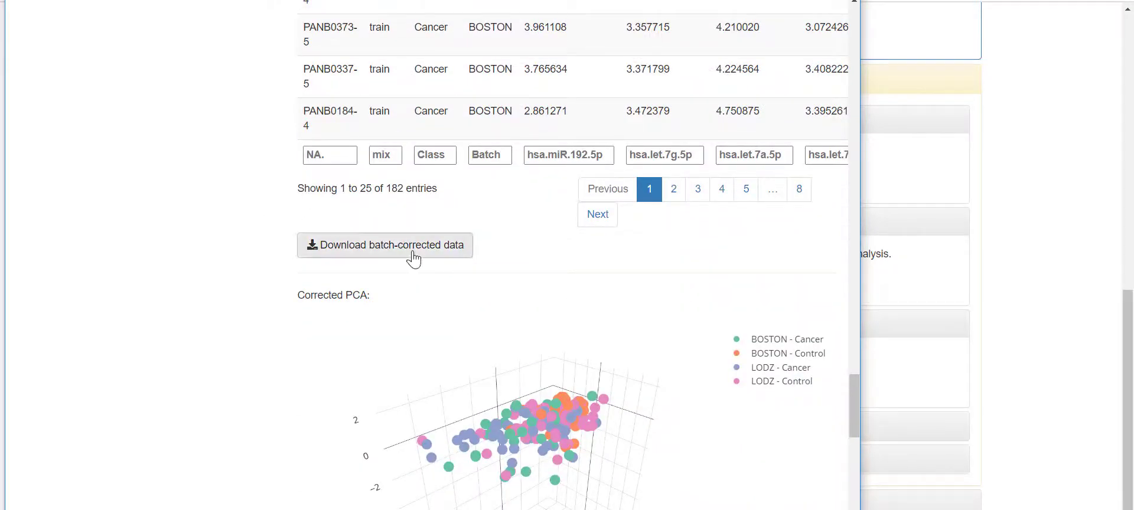
{"action": "scroll", "coordinate": [215, 261], "scroll_direction": "down", "scroll_amount": 3}
{"action": "scroll", "coordinate": [303, 273], "scroll_direction": "down", "scroll_amount": 10}
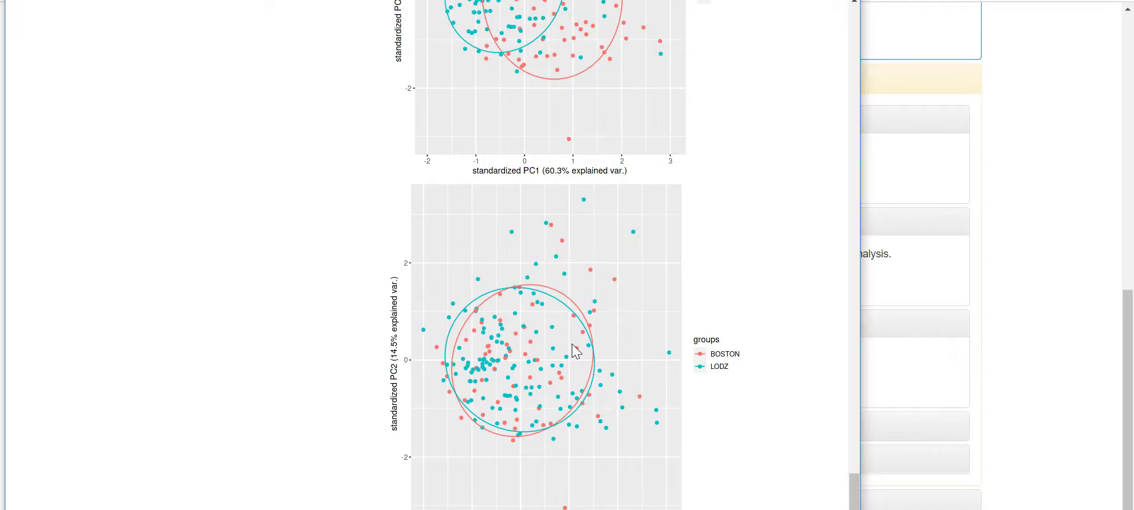
{"action": "scroll", "coordinate": [576, 351], "scroll_direction": "up", "scroll_amount": 15}
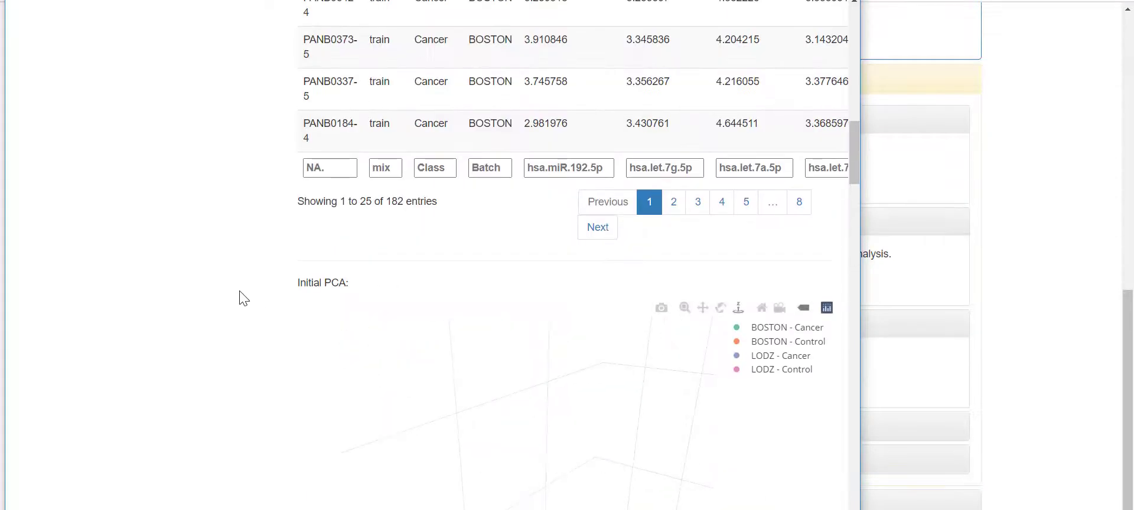
{"action": "scroll", "coordinate": [230, 277], "scroll_direction": "up", "scroll_amount": 15}
{"action": "left_click", "coordinate": [229, 257]}
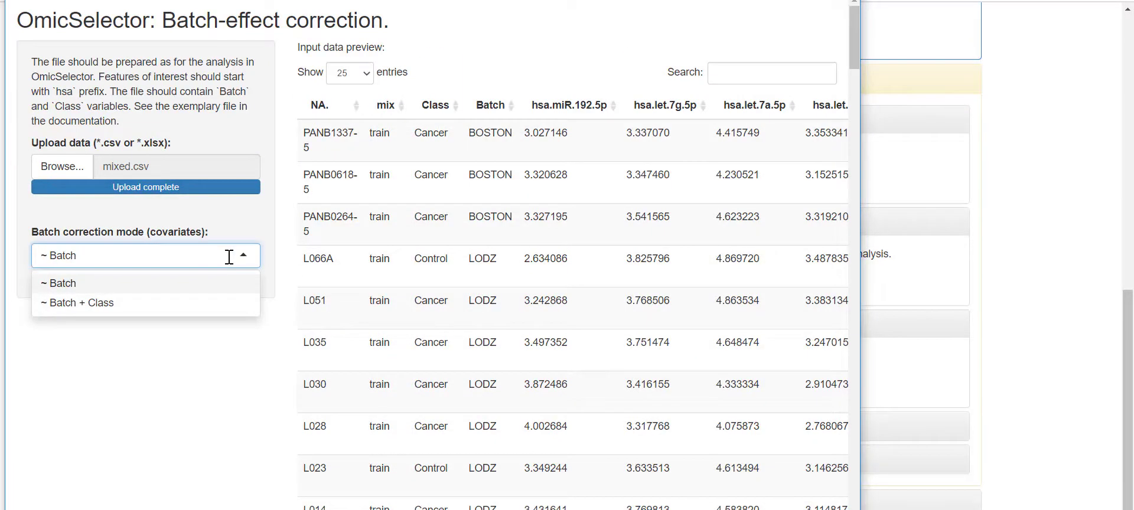
- Rerun batch correction with '~ Batch + Class' covariates and review the updated plots
{"action": "left_click", "coordinate": [160, 301]}
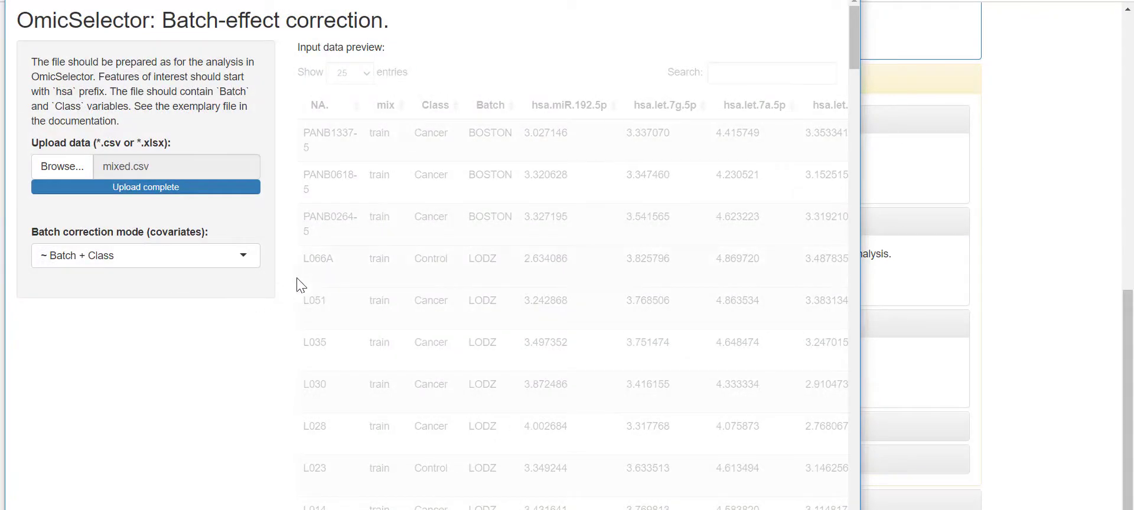
{"action": "scroll", "coordinate": [590, 224], "scroll_direction": "down", "scroll_amount": 15}
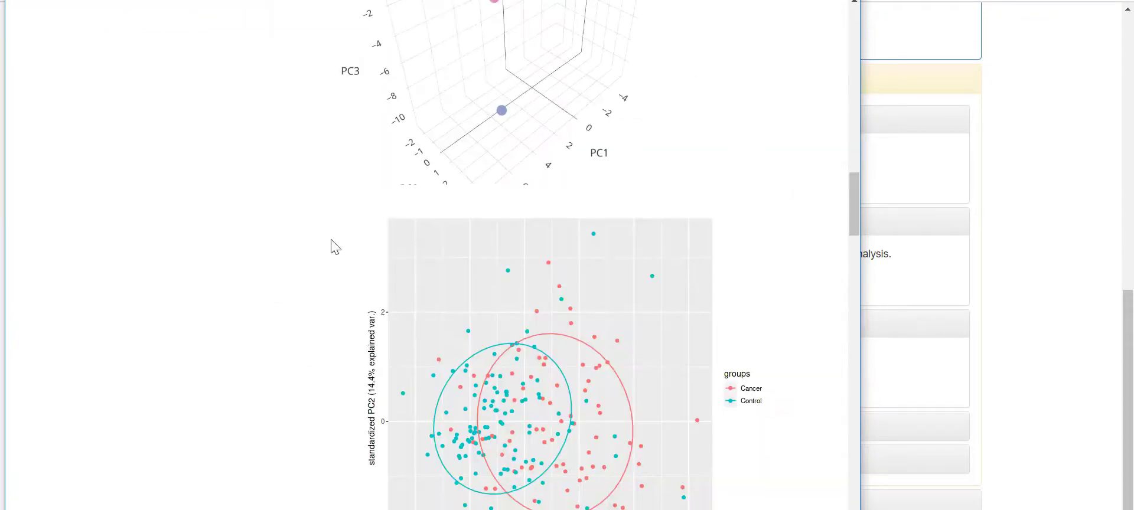
{"action": "scroll", "coordinate": [513, 269], "scroll_direction": "down", "scroll_amount": 20}
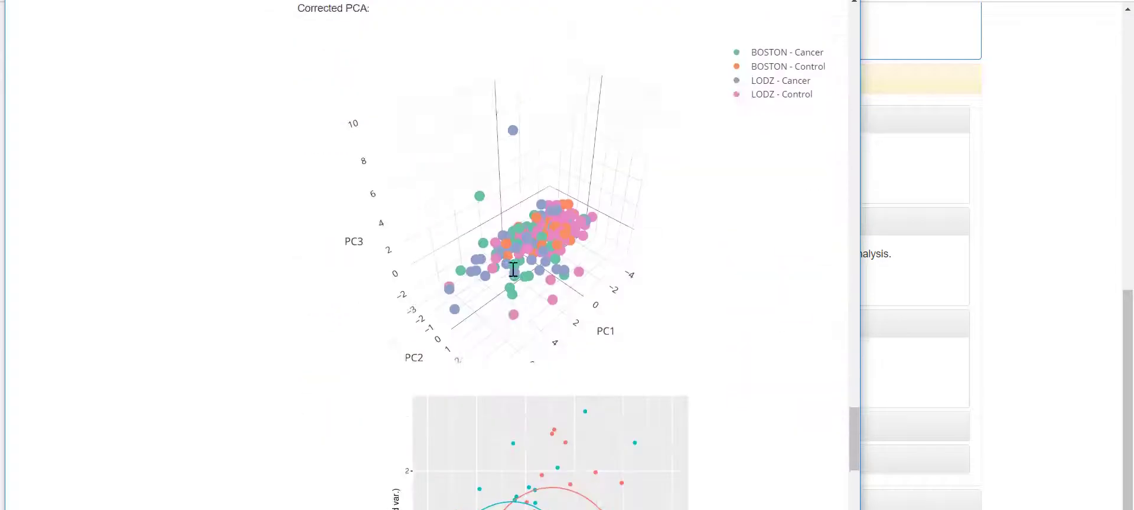
{"action": "scroll", "coordinate": [263, 304], "scroll_direction": "down", "scroll_amount": 10}
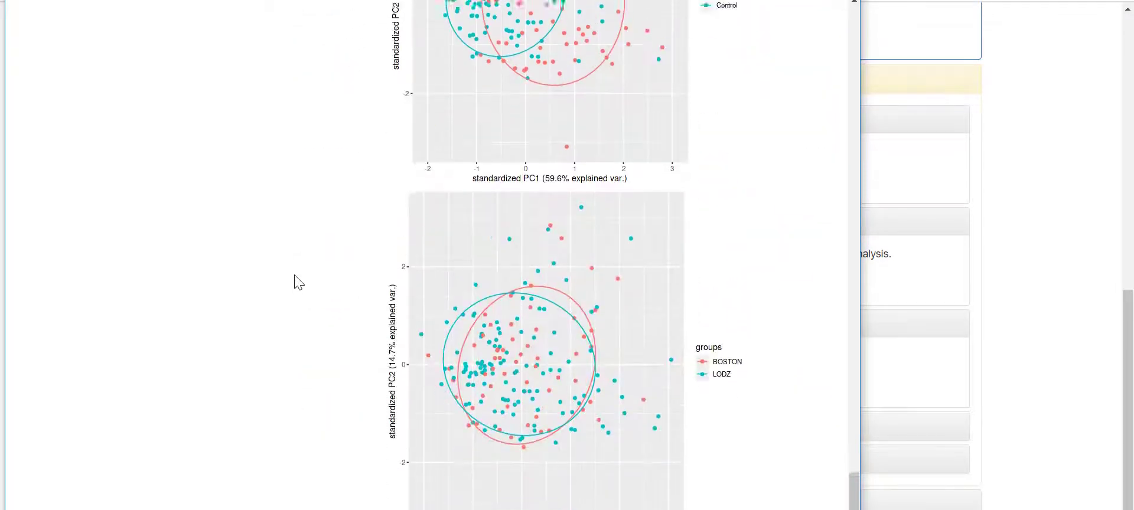
{"action": "scroll", "coordinate": [298, 282], "scroll_direction": "up", "scroll_amount": 20}
- Close batch correction, launch the heatmap generator and load mixed.csv into it
{"action": "left_click", "coordinate": [846, 1]}
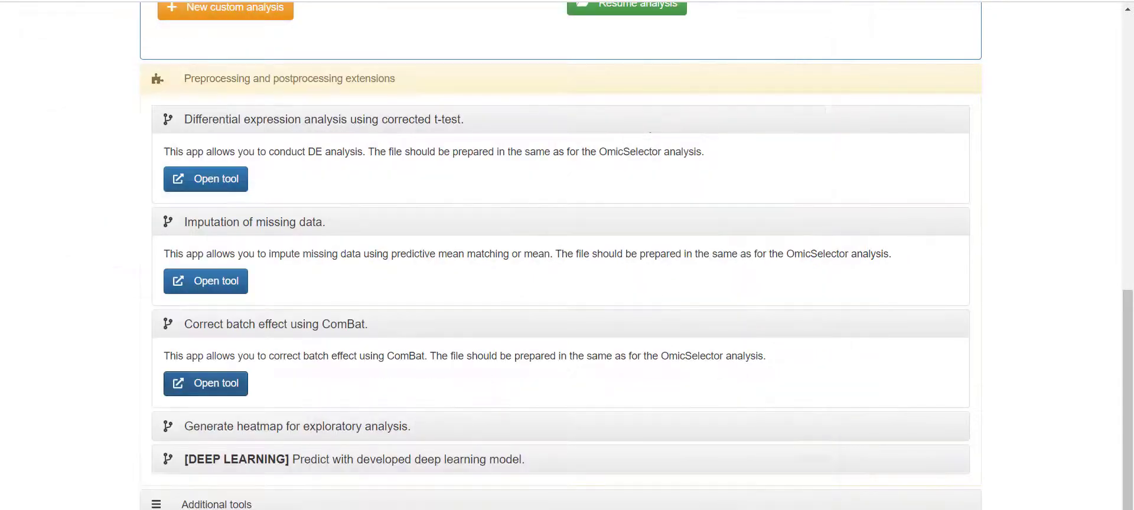
{"action": "left_click", "coordinate": [388, 426]}
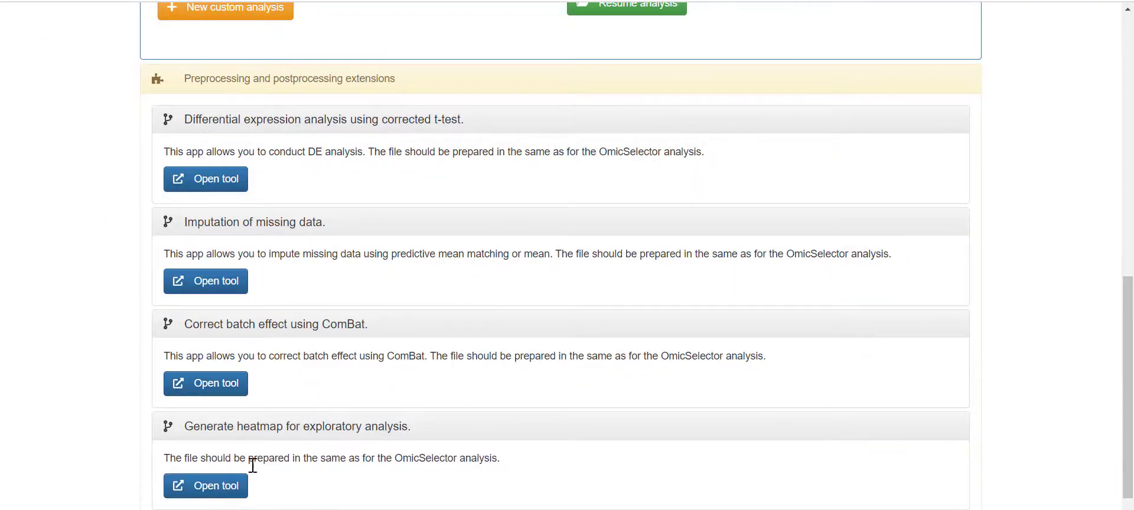
{"action": "left_click", "coordinate": [228, 488]}
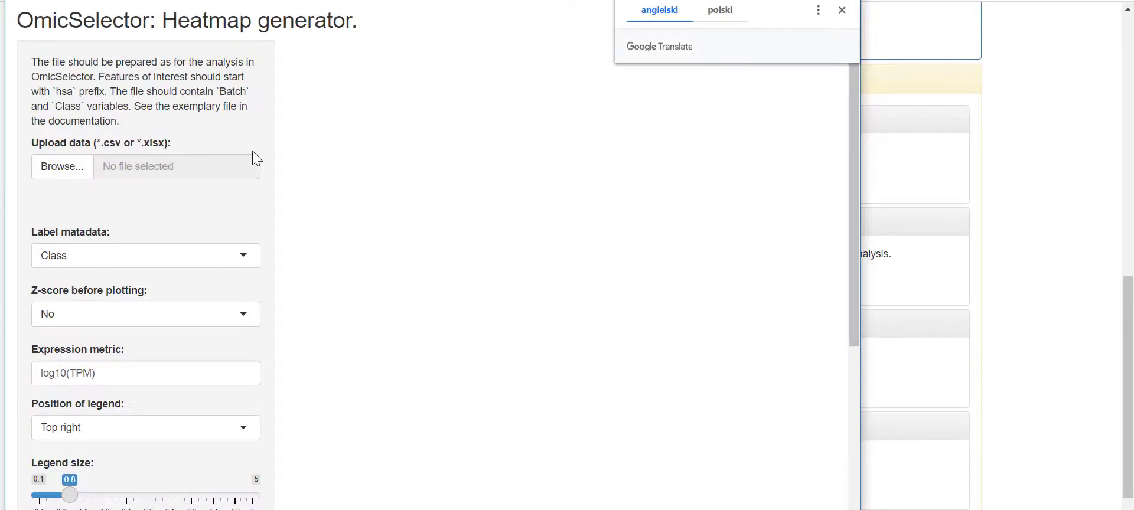
{"action": "left_click", "coordinate": [89, 168]}
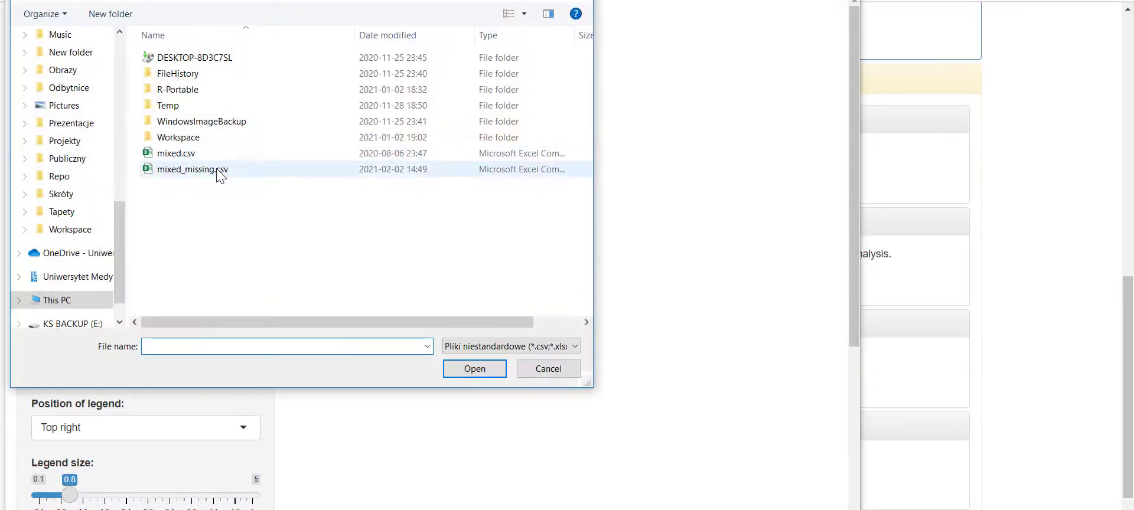
{"action": "double_click", "coordinate": [214, 155]}
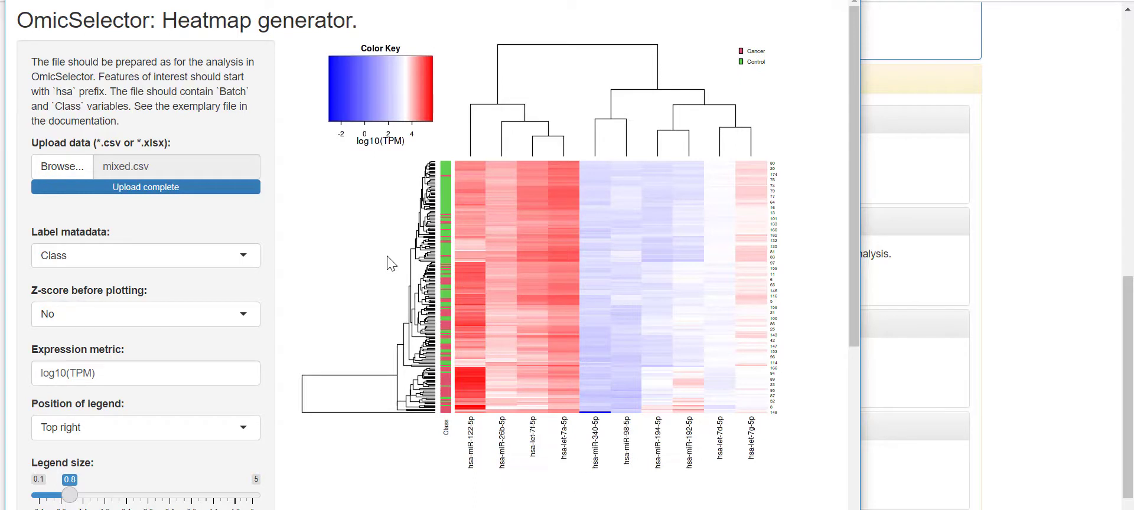
{"action": "left_click_drag", "start_coordinate": [38, 374], "coordinate": [161, 370]}
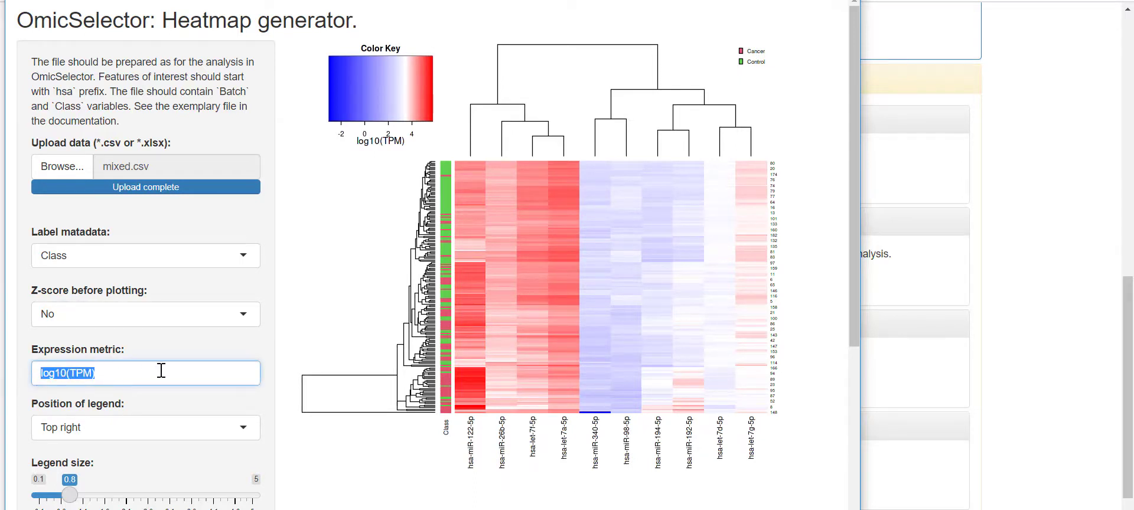
- Rename the metric label to 'expression' and, after trying other legend positions, keep it top right
{"action": "type", "text": "expression"}
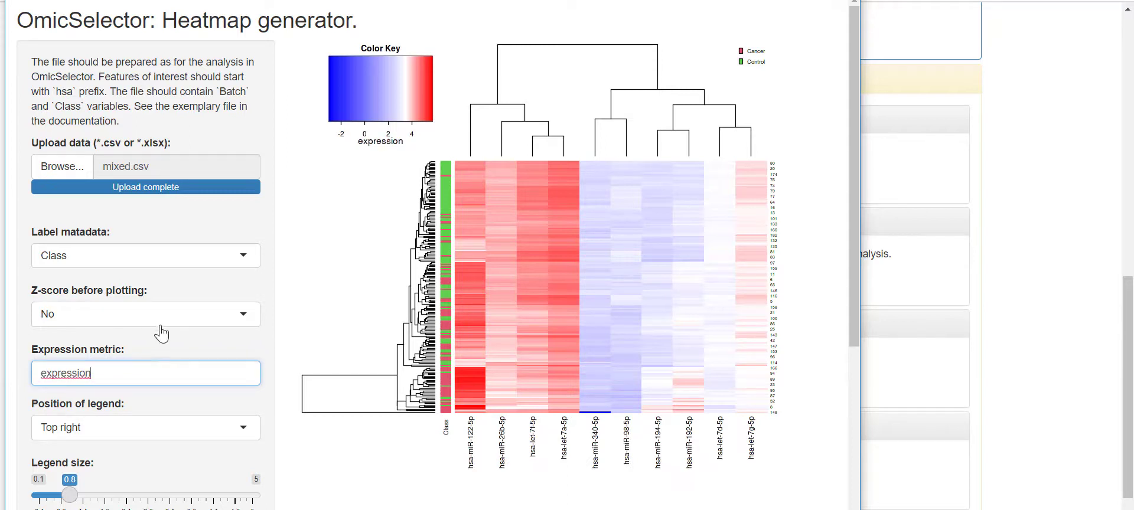
{"action": "left_click", "coordinate": [148, 430]}
{"action": "left_click", "coordinate": [89, 475]}
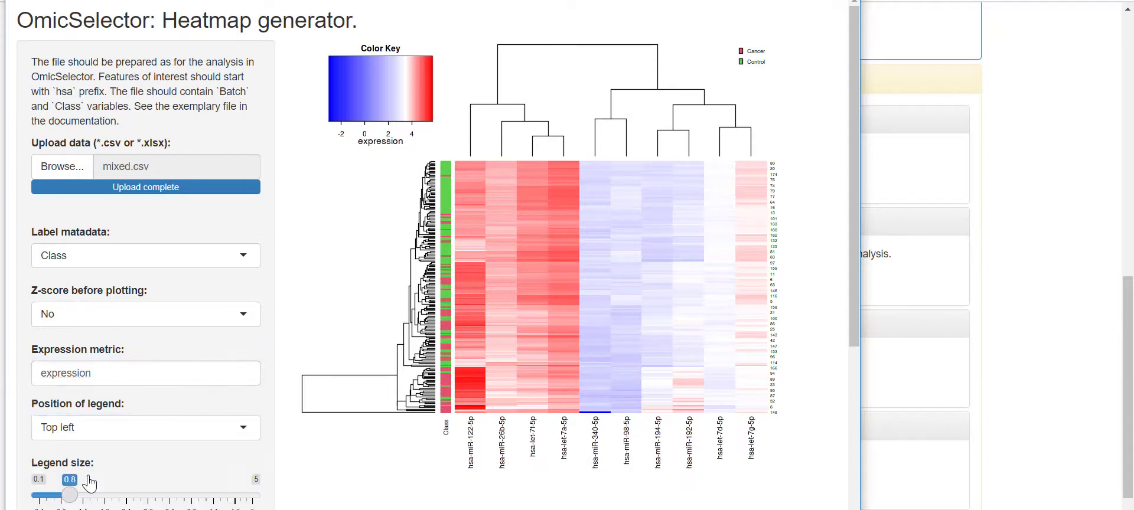
{"action": "left_click", "coordinate": [145, 431]}
{"action": "left_click", "coordinate": [94, 493]}
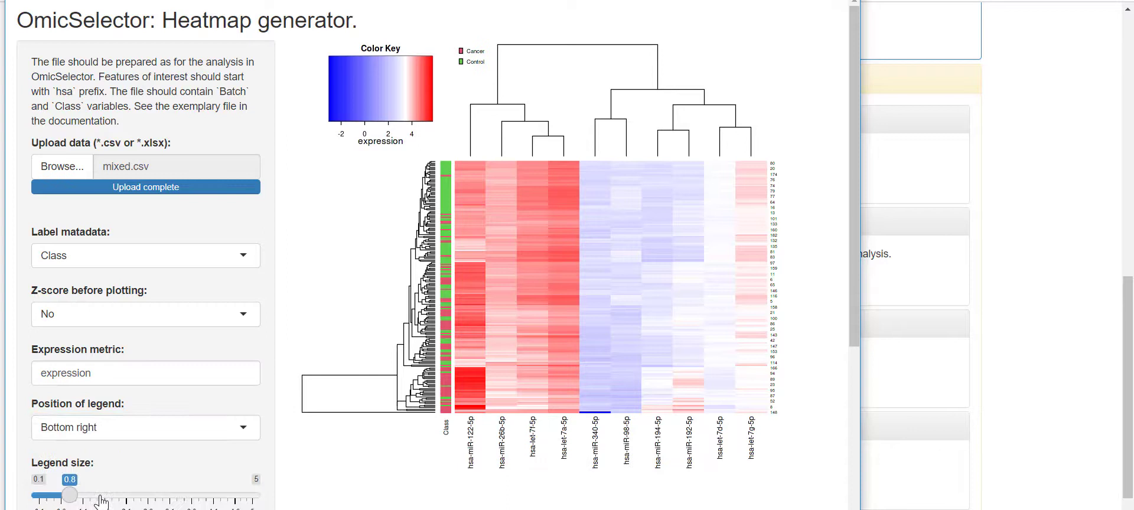
{"action": "left_click", "coordinate": [140, 431]}
{"action": "left_click", "coordinate": [126, 506]}
{"action": "left_click", "coordinate": [127, 436]}
{"action": "left_click", "coordinate": [89, 455]}
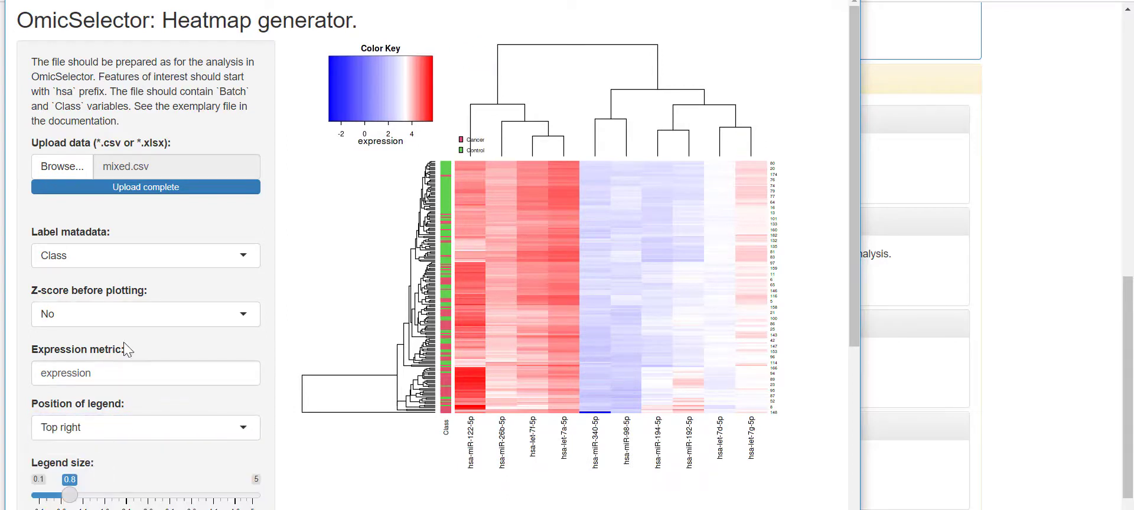
{"action": "left_click", "coordinate": [124, 258]}
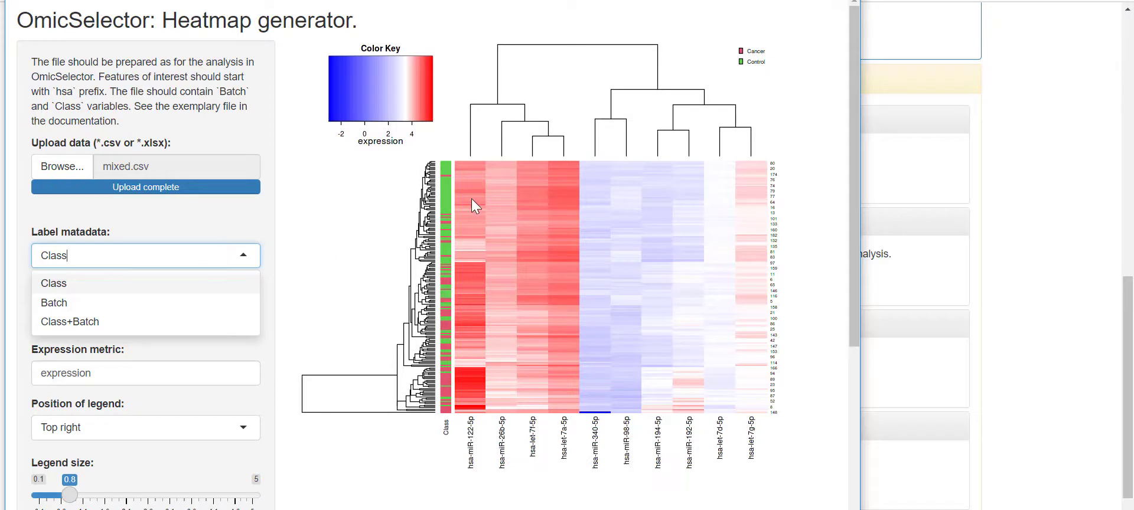
- Label the heatmap rows by Class+Batch and enlarge the legend to size 1.05
{"action": "left_click", "coordinate": [222, 321]}
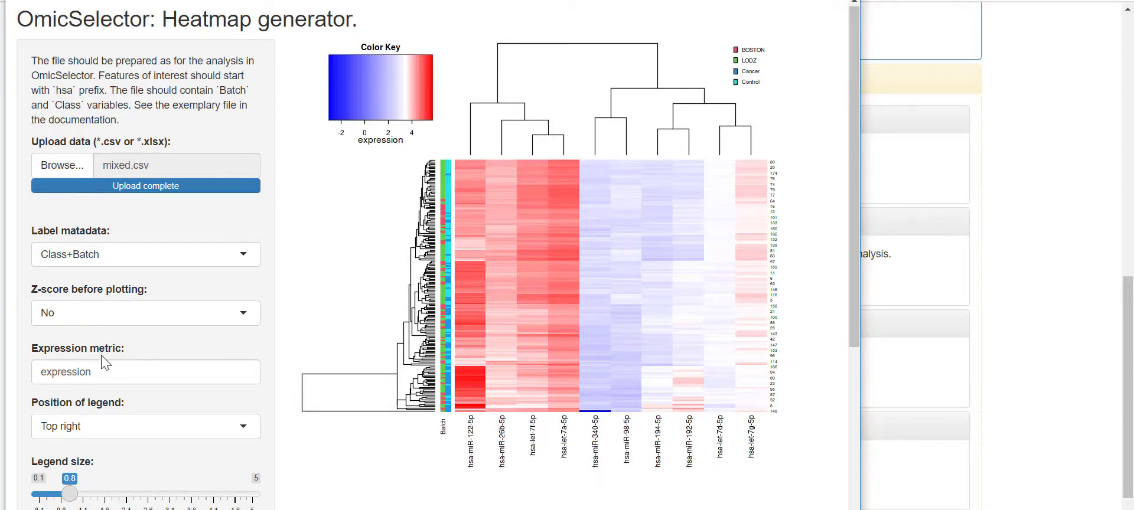
{"action": "scroll", "coordinate": [106, 360], "scroll_direction": "down", "scroll_amount": 3}
{"action": "scroll", "coordinate": [105, 355], "scroll_direction": "up", "scroll_amount": 1}
{"action": "scroll", "coordinate": [77, 437], "scroll_direction": "up", "scroll_amount": 1}
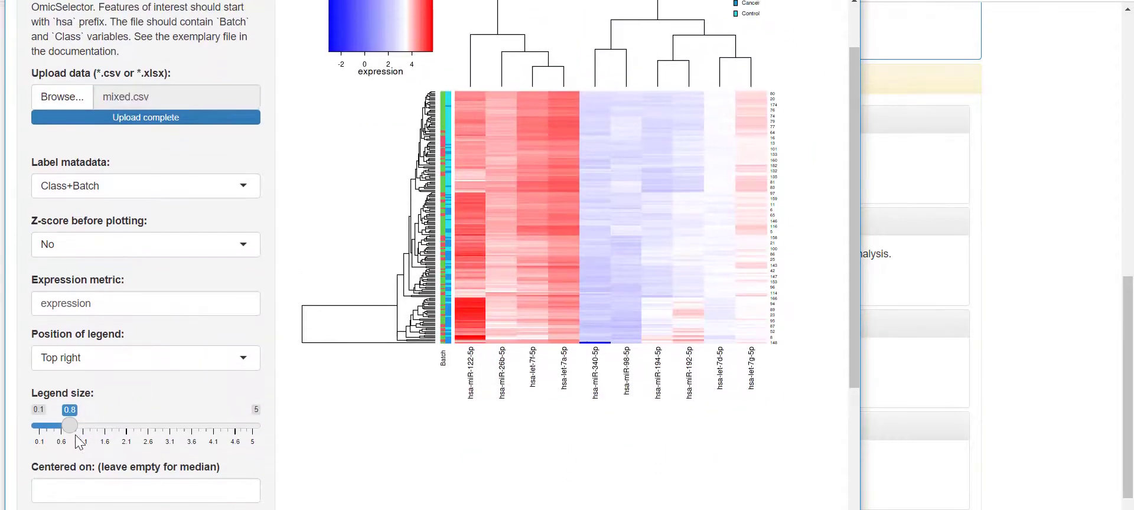
{"action": "mouse_move", "coordinate": [72, 496]}
{"action": "left_mouse_down"}
{"action": "mouse_move", "coordinate": [104, 497]}
{"action": "mouse_move", "coordinate": [63, 500]}
{"action": "left_mouse_up"}
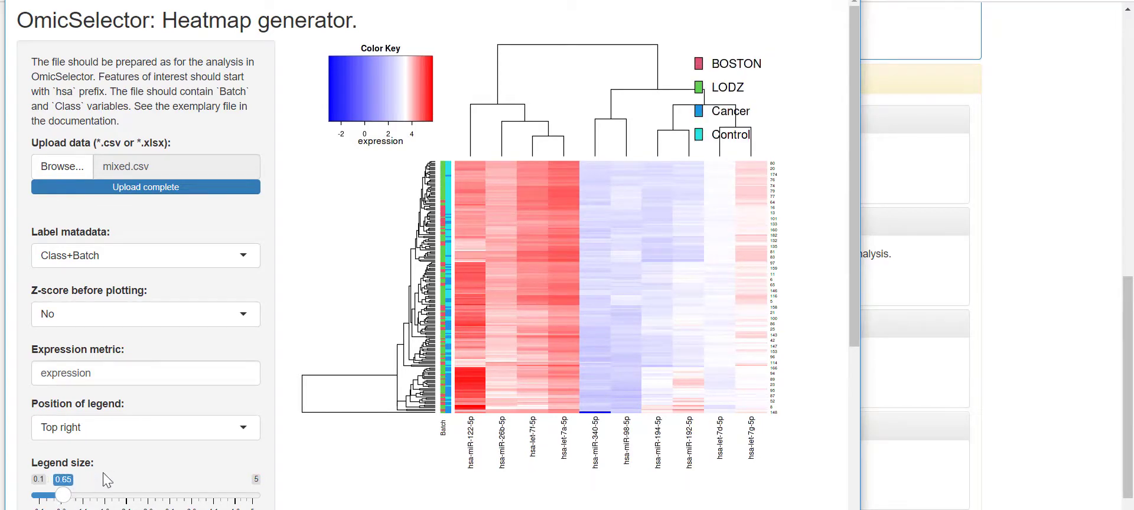
- Set the plot height to 811 and the plot margin to 26
{"action": "scroll", "coordinate": [201, 443], "scroll_direction": "down", "scroll_amount": 3}
{"action": "scroll", "coordinate": [205, 450], "scroll_direction": "down", "scroll_amount": 3}
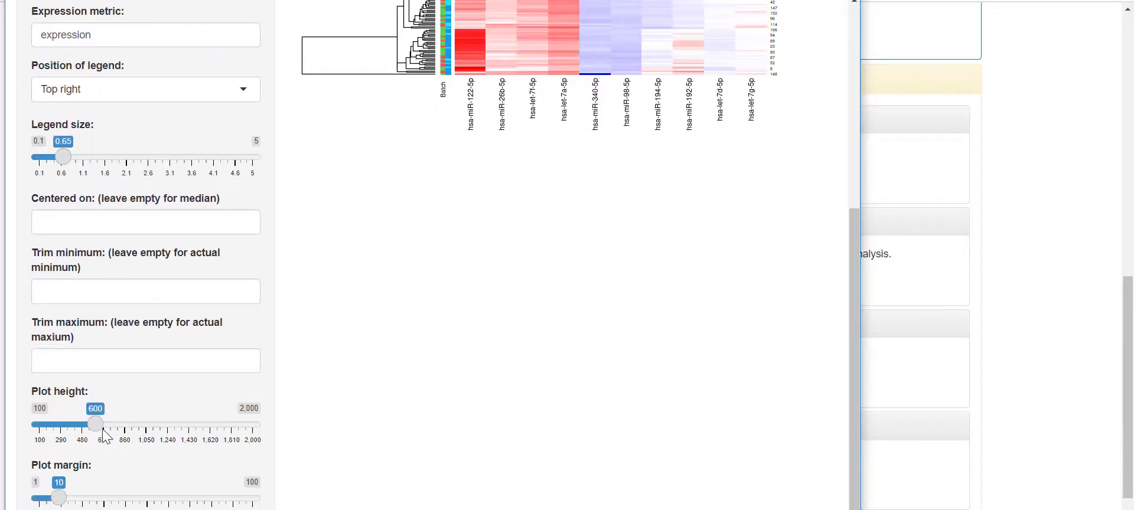
{"action": "left_click_drag", "start_coordinate": [94, 426], "coordinate": [125, 425]}
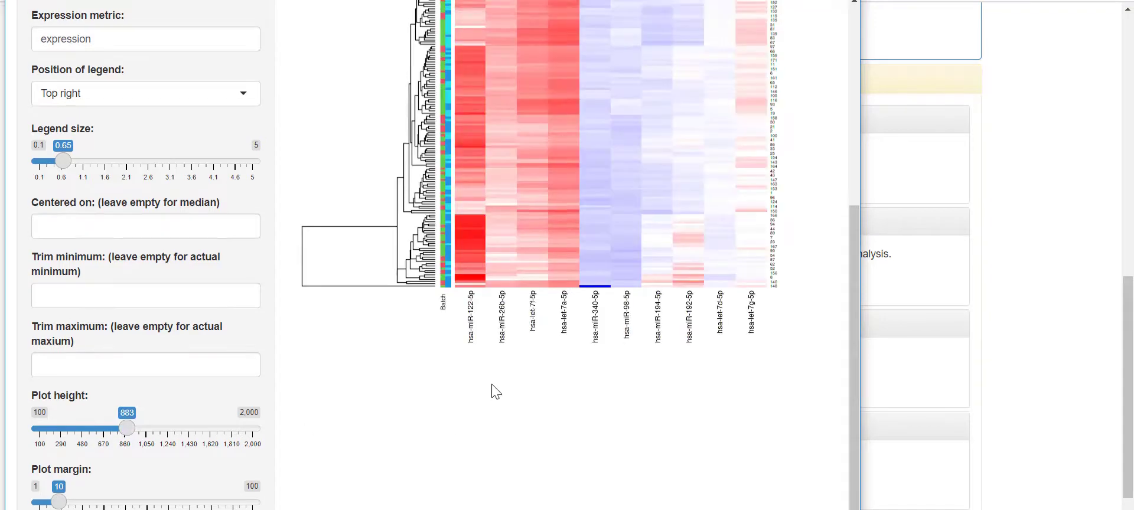
{"action": "scroll", "coordinate": [108, 499], "scroll_direction": "down", "scroll_amount": 2}
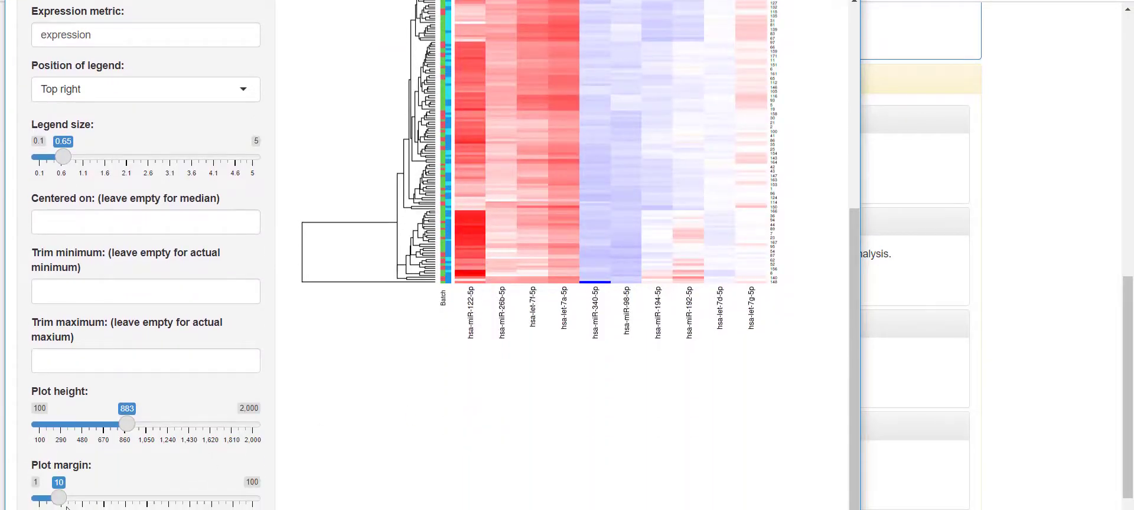
{"action": "left_click_drag", "start_coordinate": [127, 424], "coordinate": [119, 424]}
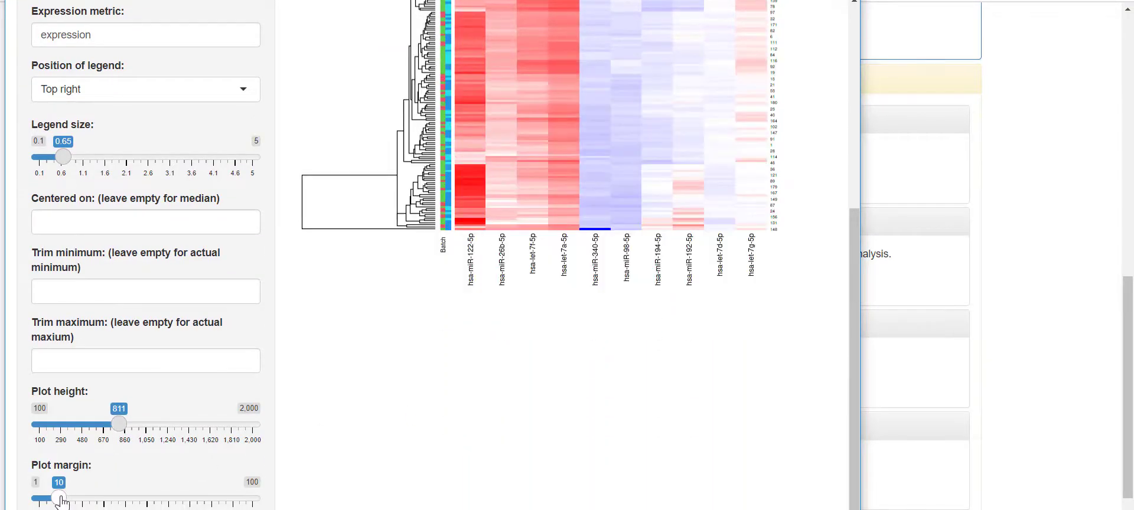
{"action": "left_click_drag", "start_coordinate": [59, 499], "coordinate": [131, 499]}
{"action": "scroll", "coordinate": [377, 418], "scroll_direction": "up", "scroll_amount": 5}
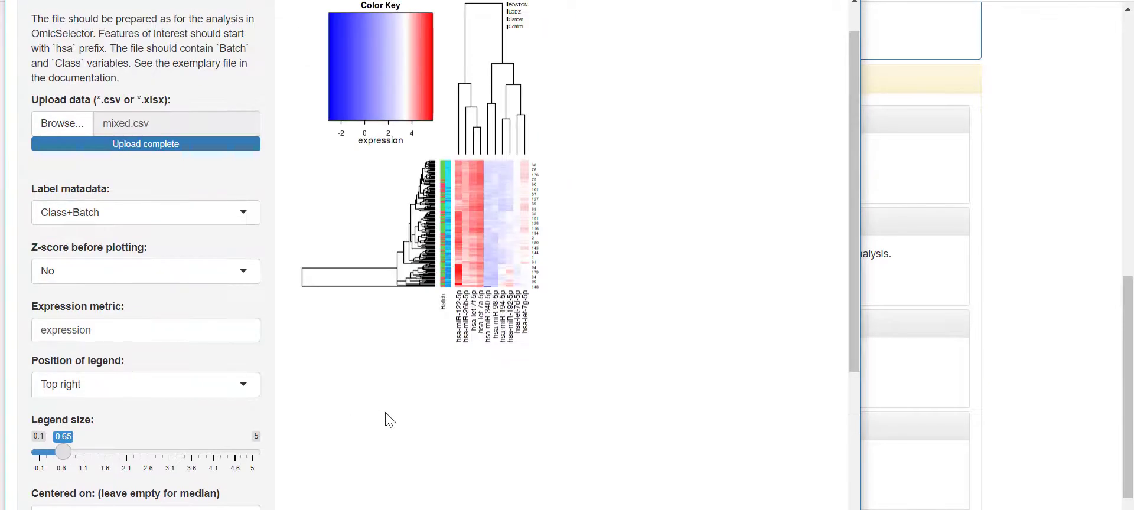
{"action": "scroll", "coordinate": [390, 419], "scroll_direction": "down", "scroll_amount": 5}
{"action": "left_click_drag", "start_coordinate": [130, 499], "coordinate": [95, 499]}
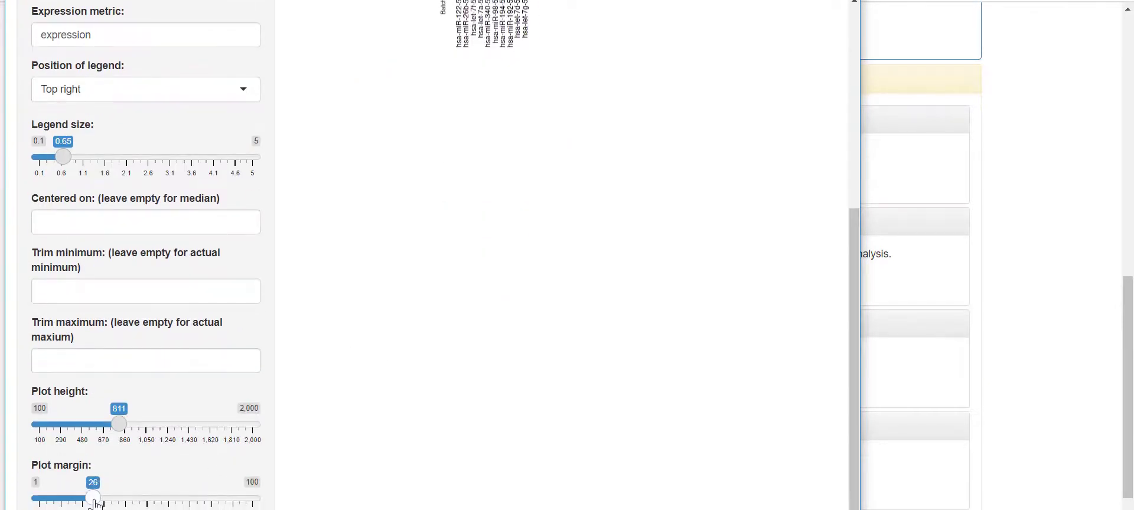
{"action": "scroll", "coordinate": [402, 420], "scroll_direction": "up", "scroll_amount": 3}
{"action": "scroll", "coordinate": [408, 408], "scroll_direction": "down", "scroll_amount": 1}
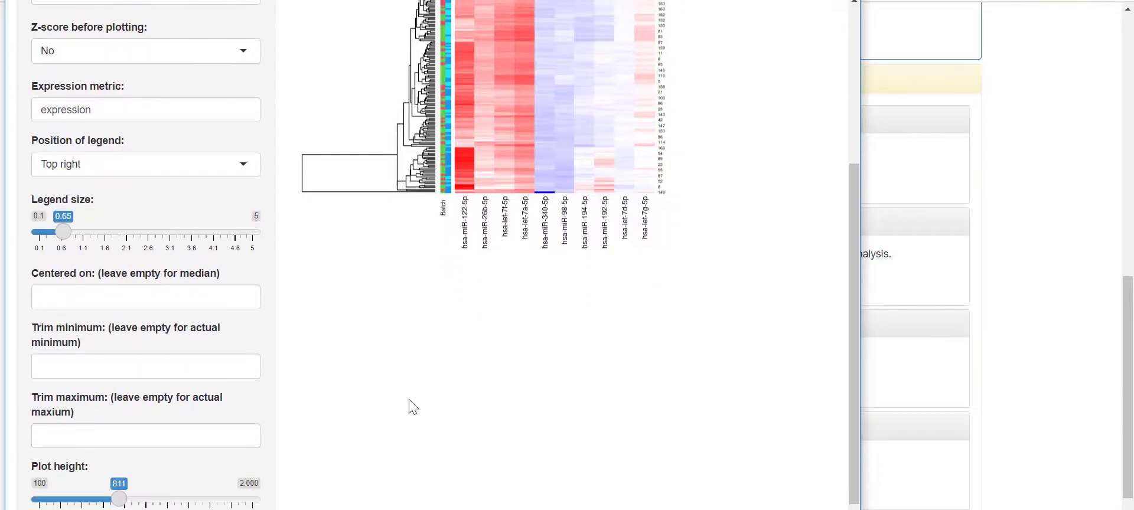
{"action": "scroll", "coordinate": [412, 404], "scroll_direction": "up", "scroll_amount": 4}
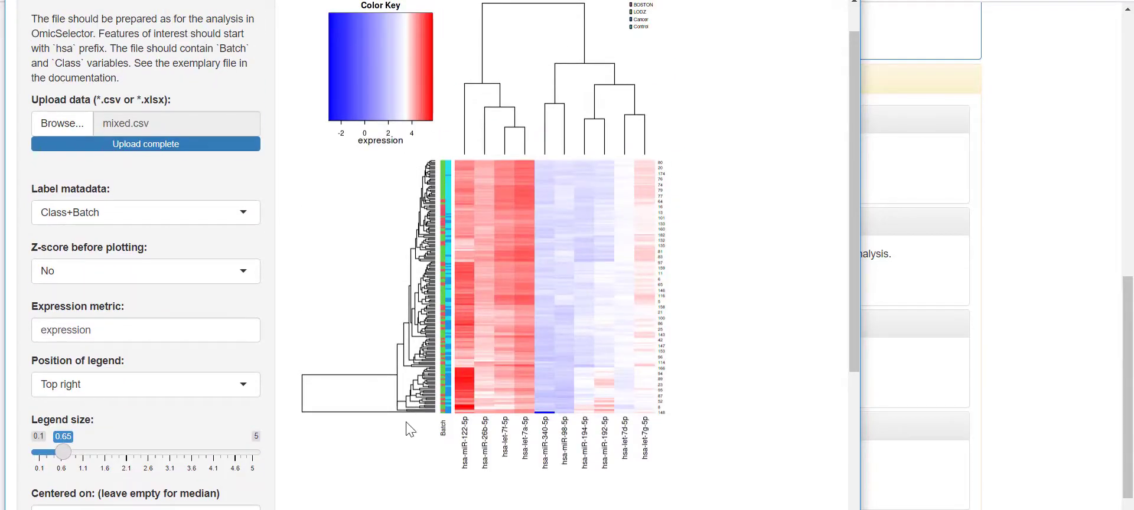
{"action": "scroll", "coordinate": [406, 423], "scroll_direction": "down", "scroll_amount": 3}
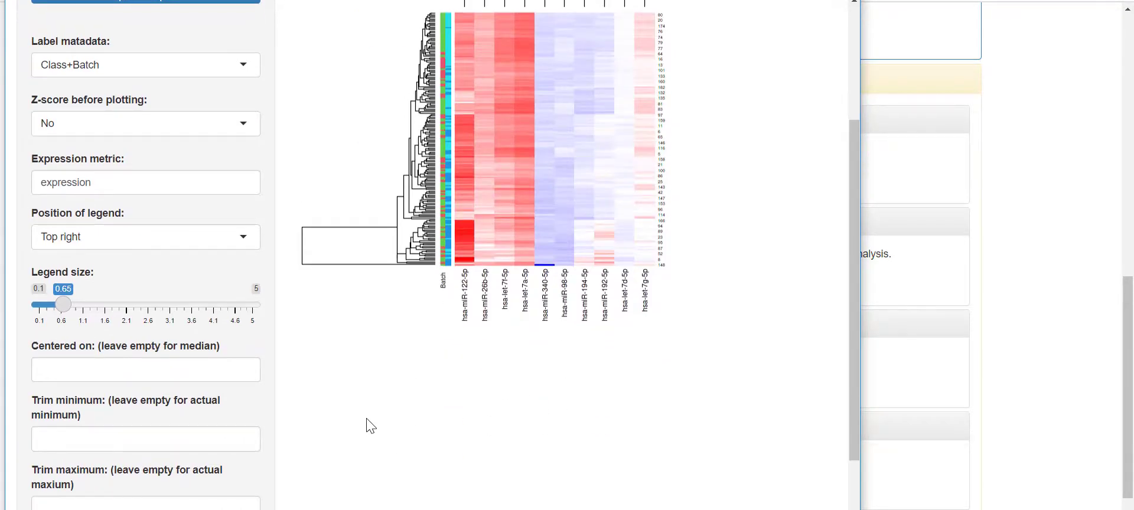
{"action": "scroll", "coordinate": [327, 369], "scroll_direction": "up", "scroll_amount": 3}
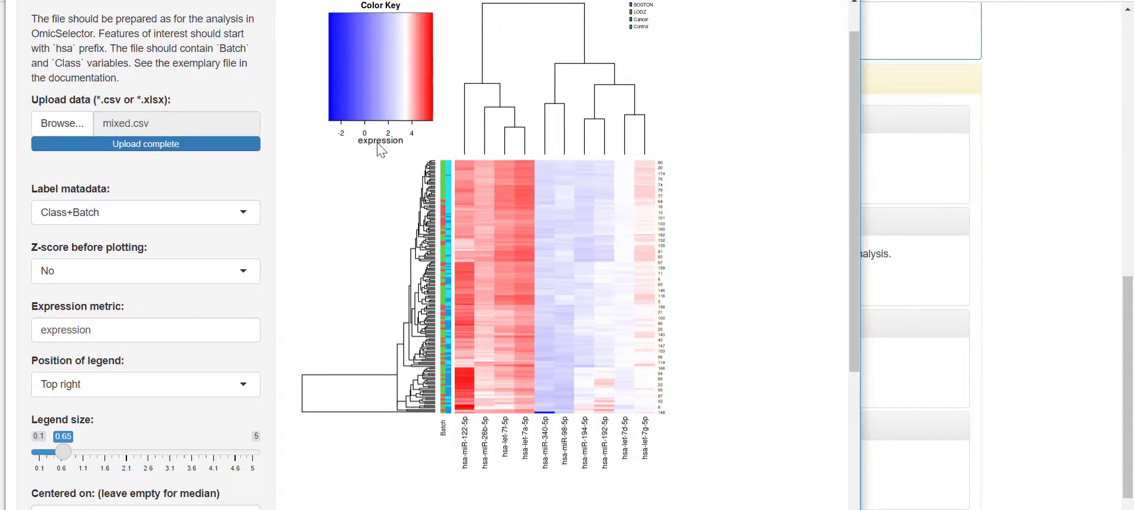
{"action": "scroll", "coordinate": [354, 259], "scroll_direction": "down", "scroll_amount": 3}
- Centre the heatmap colours on 0 and set the trim maximum to 2
{"action": "left_click", "coordinate": [116, 369]}
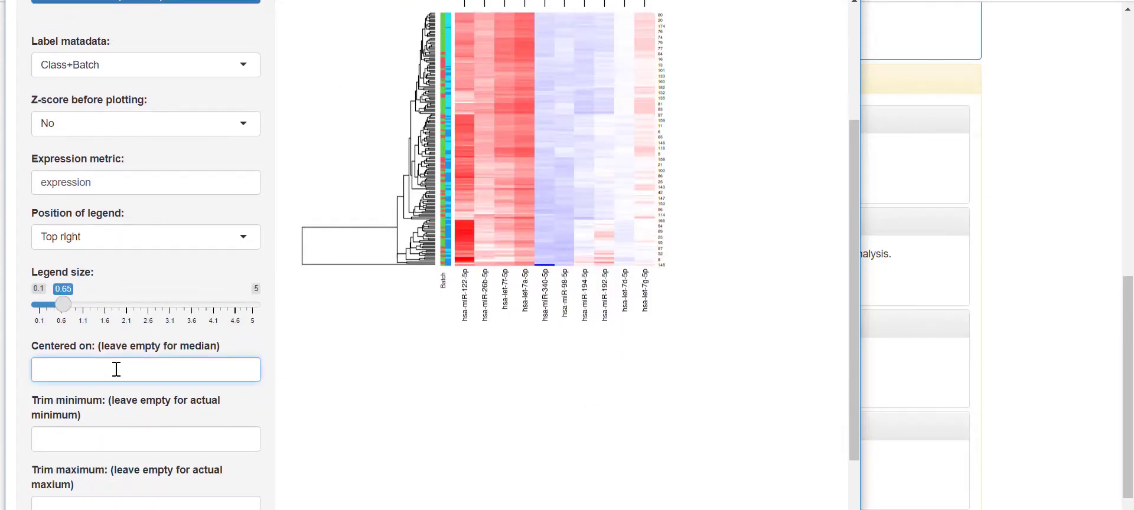
{"action": "type", "text": "0"}
{"action": "scroll", "coordinate": [390, 366], "scroll_direction": "up", "scroll_amount": 3}
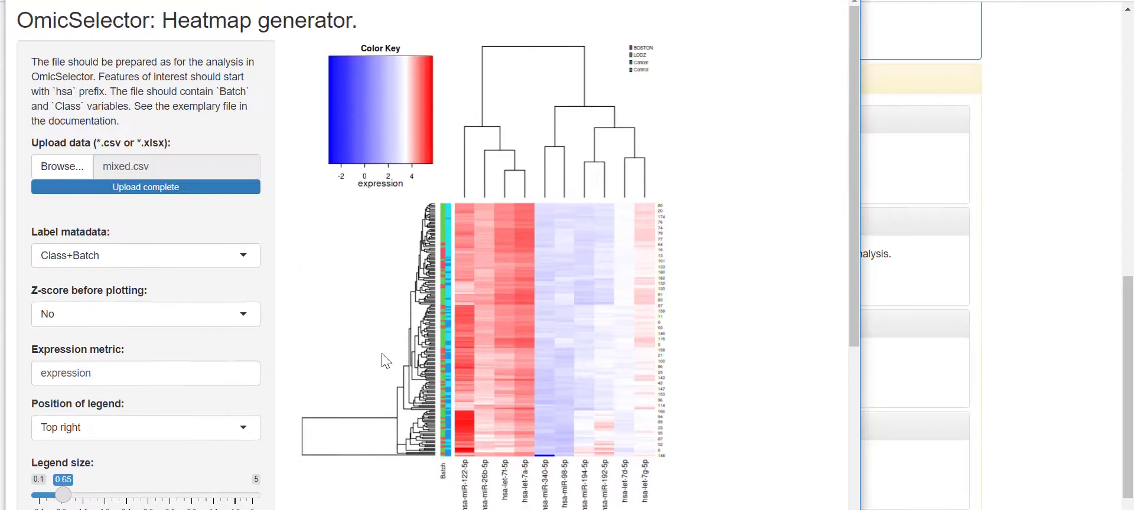
{"action": "scroll", "coordinate": [336, 316], "scroll_direction": "down", "scroll_amount": 2}
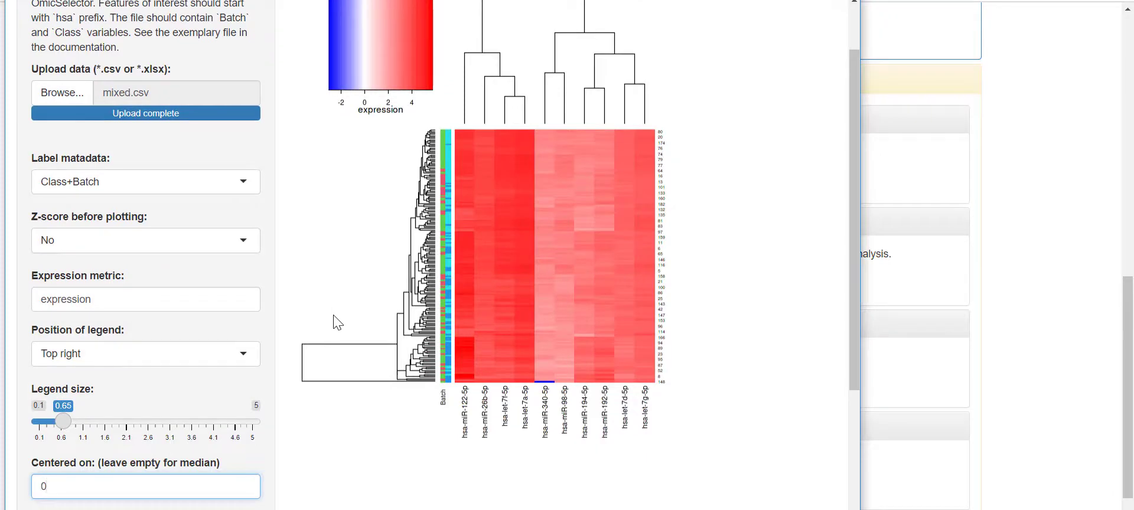
{"action": "scroll", "coordinate": [336, 331], "scroll_direction": "down", "scroll_amount": 2}
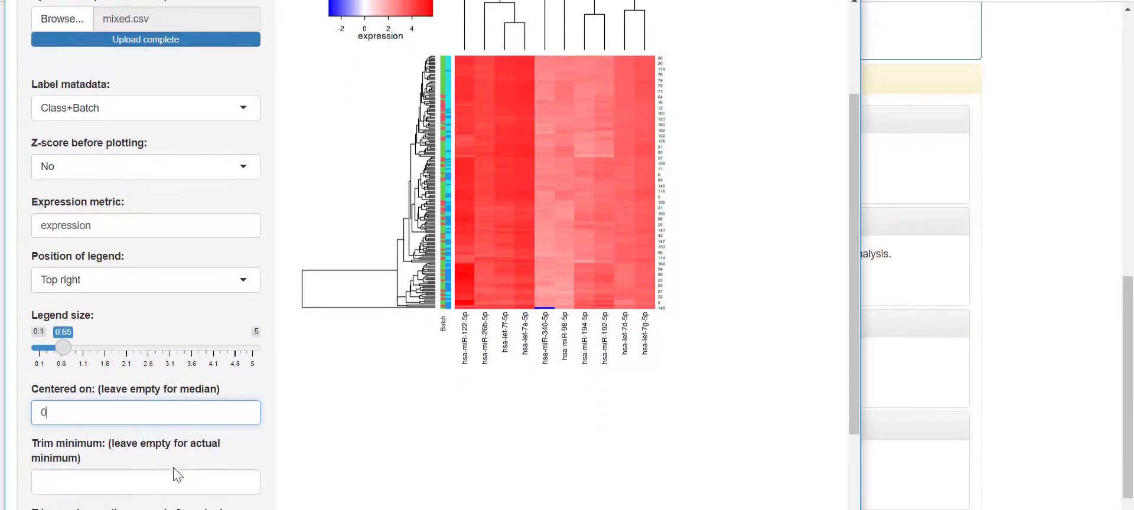
{"action": "key", "text": "Tab"}
{"action": "key", "text": "Tab"}
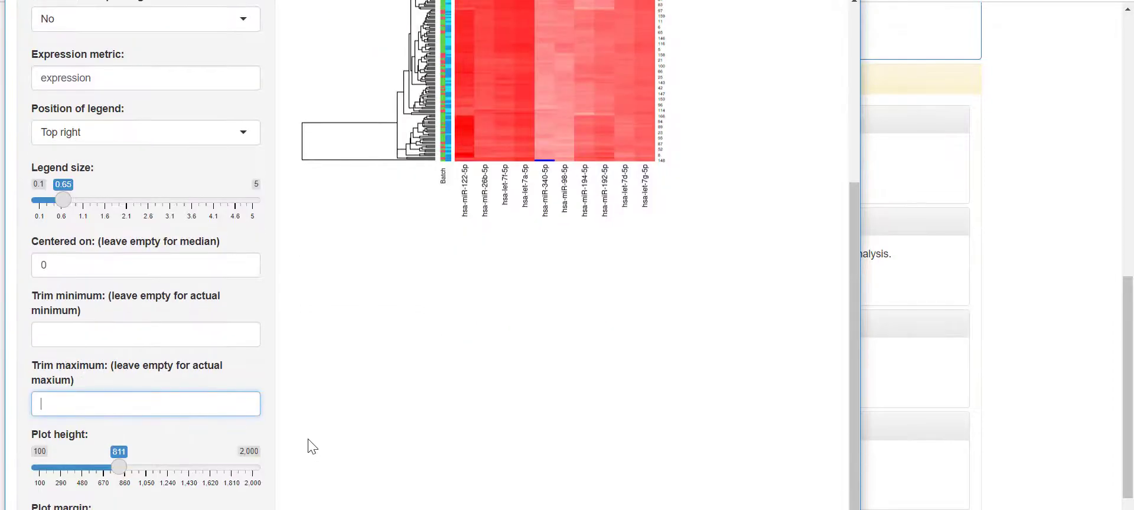
{"action": "type", "text": "2"}
{"action": "scroll", "coordinate": [391, 278], "scroll_direction": "up", "scroll_amount": 8}
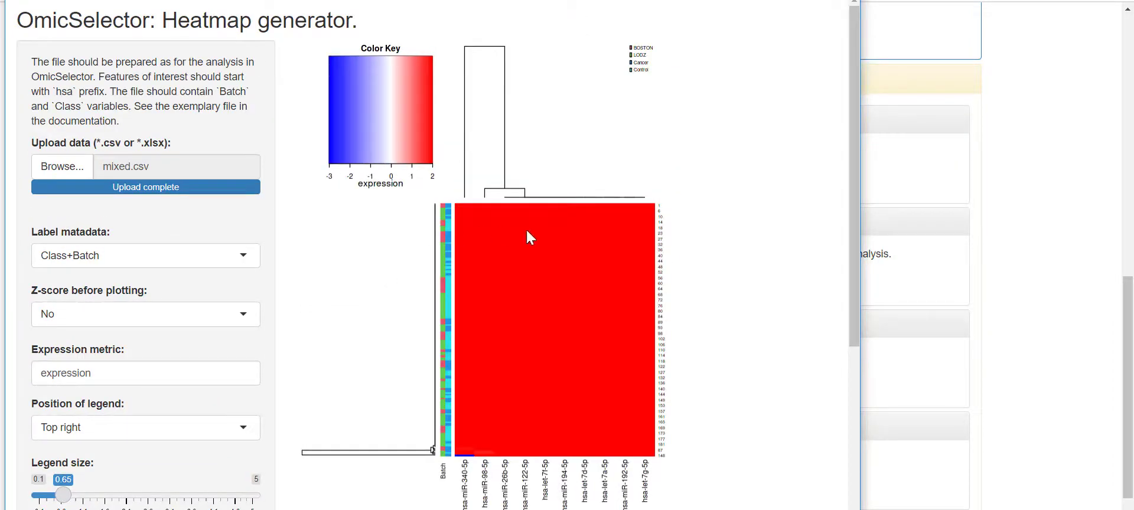
{"action": "scroll", "coordinate": [386, 389], "scroll_direction": "down", "scroll_amount": 9}
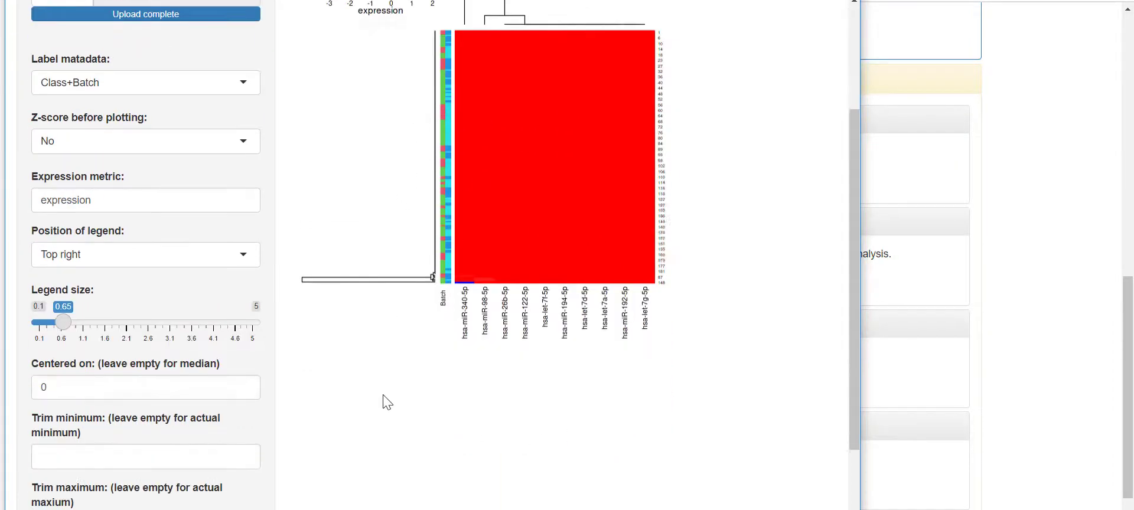
- Change the centre value of the colour scale to 1
{"action": "left_click", "coordinate": [84, 287]}
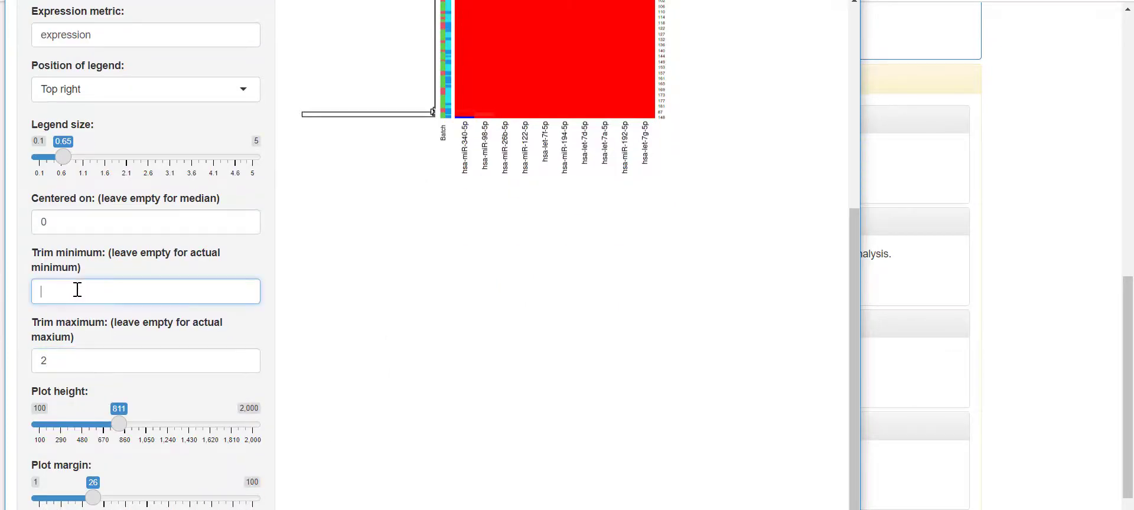
{"action": "scroll", "coordinate": [178, 360], "scroll_direction": "up", "scroll_amount": 6}
{"action": "double_click", "coordinate": [66, 446]}
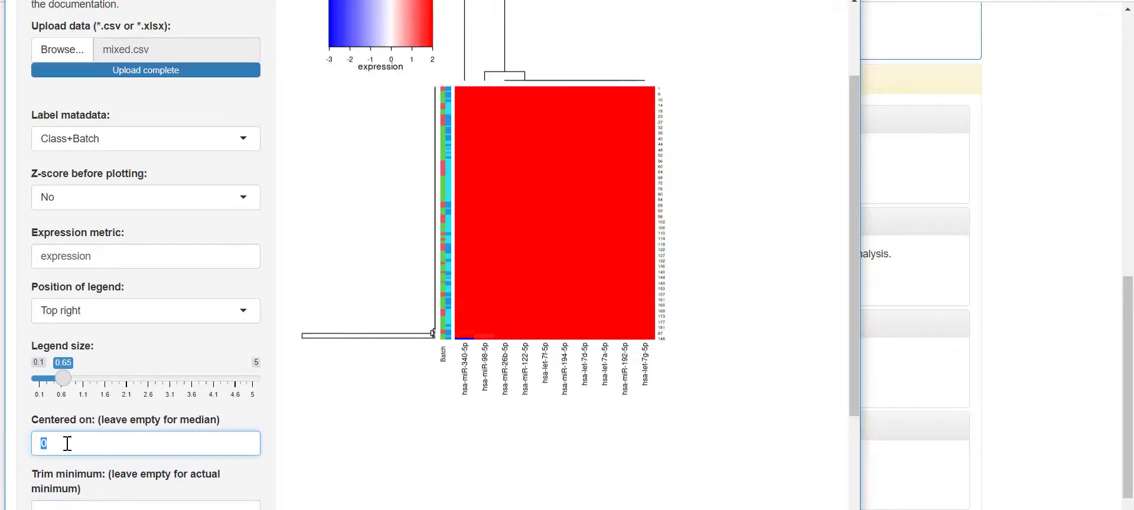
{"action": "type", "text": "1"}
{"action": "key", "text": "Tab"}
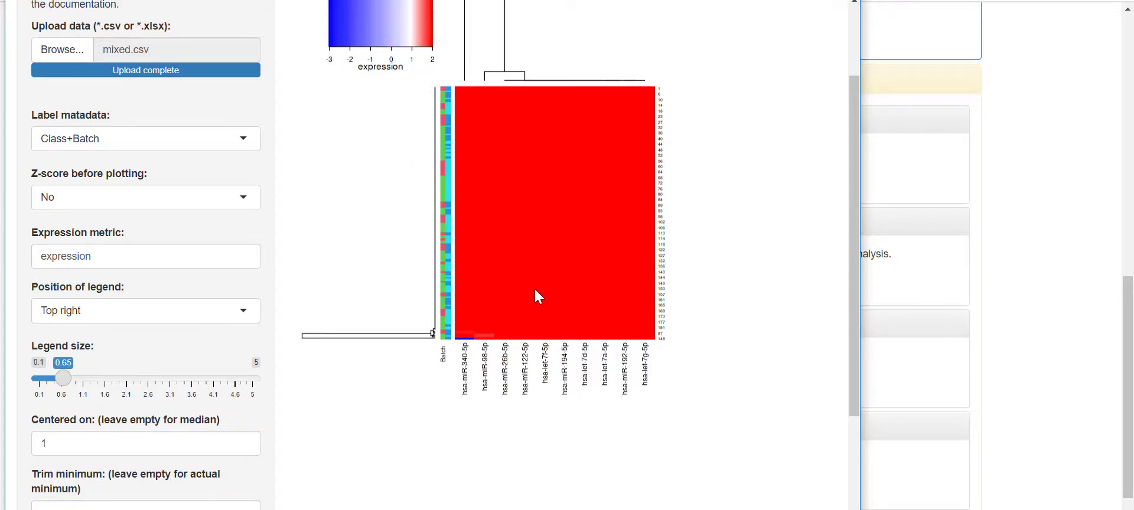
{"action": "scroll", "coordinate": [535, 289], "scroll_direction": "up", "scroll_amount": 2}
{"action": "scroll", "coordinate": [513, 381], "scroll_direction": "down", "scroll_amount": 5}
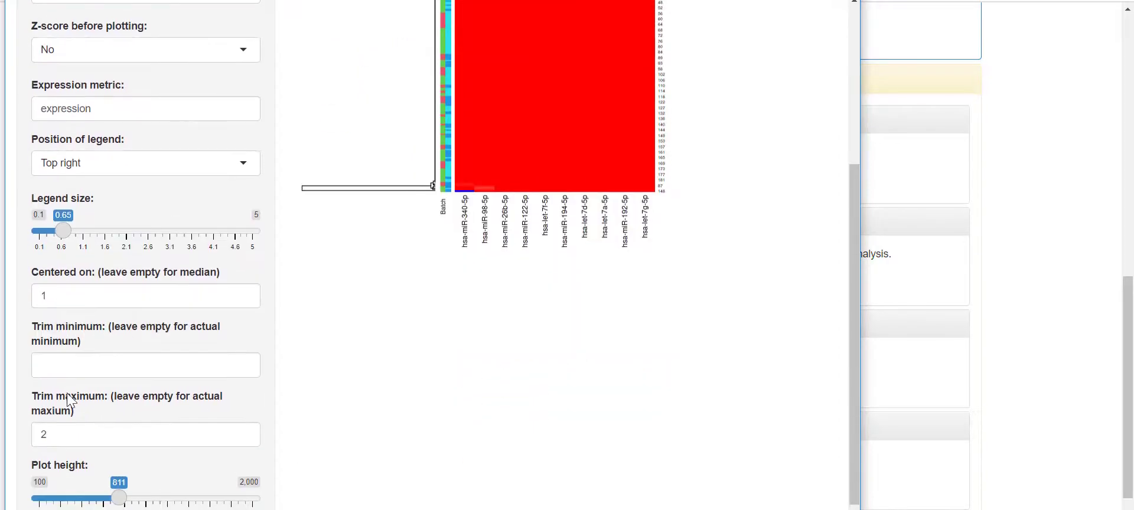
- Replace the centre value with 1.5 and bring the heatmap generator window back to front
{"action": "double_click", "coordinate": [71, 290]}
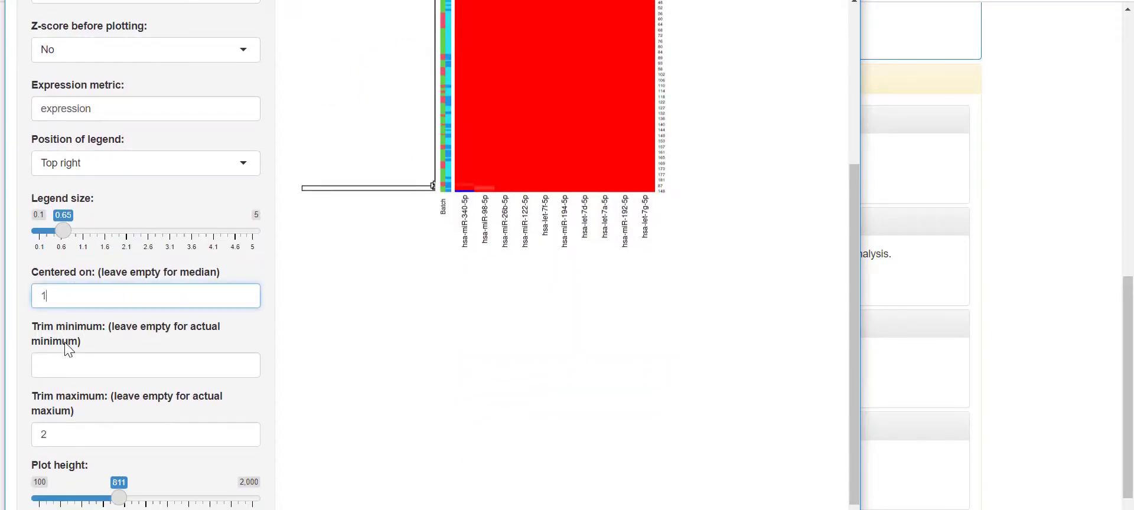
{"action": "left_click", "coordinate": [871, 260]}
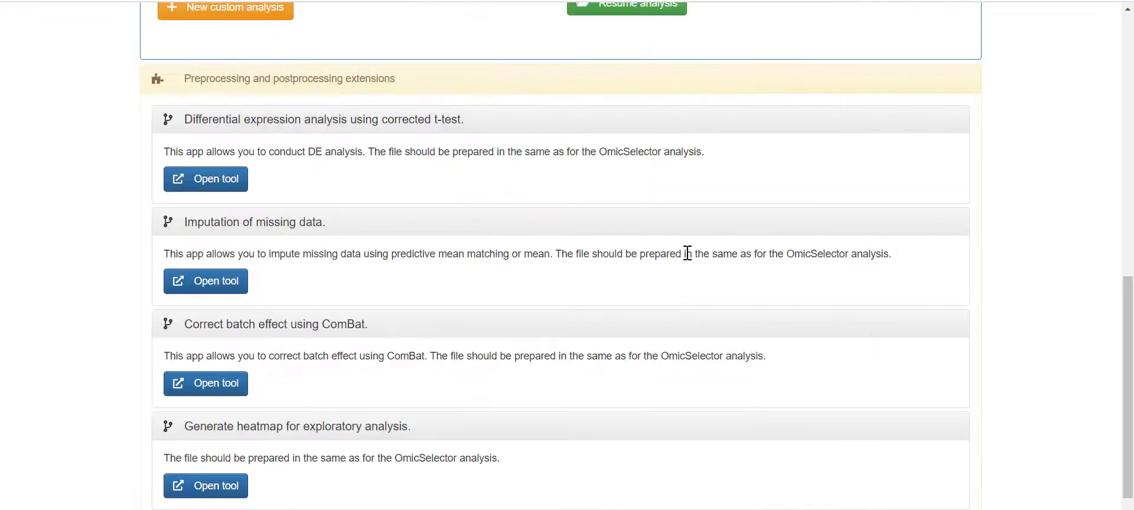
{"action": "mouse_move", "coordinate": [283, 509]}
{"action": "left_click", "coordinate": [519, 487]}
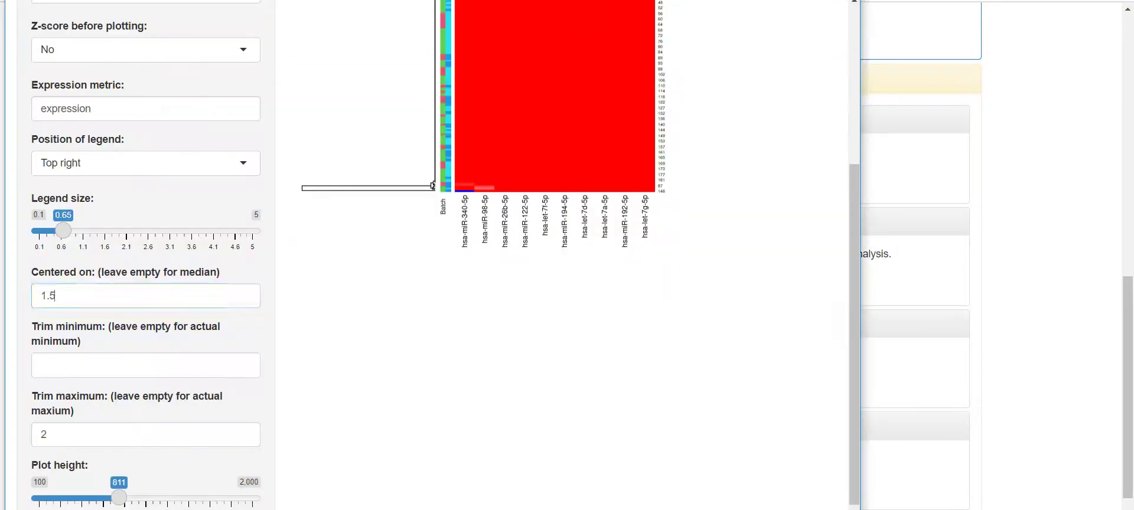
{"action": "scroll", "coordinate": [469, 304], "scroll_direction": "up", "scroll_amount": 3}
{"action": "scroll", "coordinate": [473, 413], "scroll_direction": "down", "scroll_amount": 3}
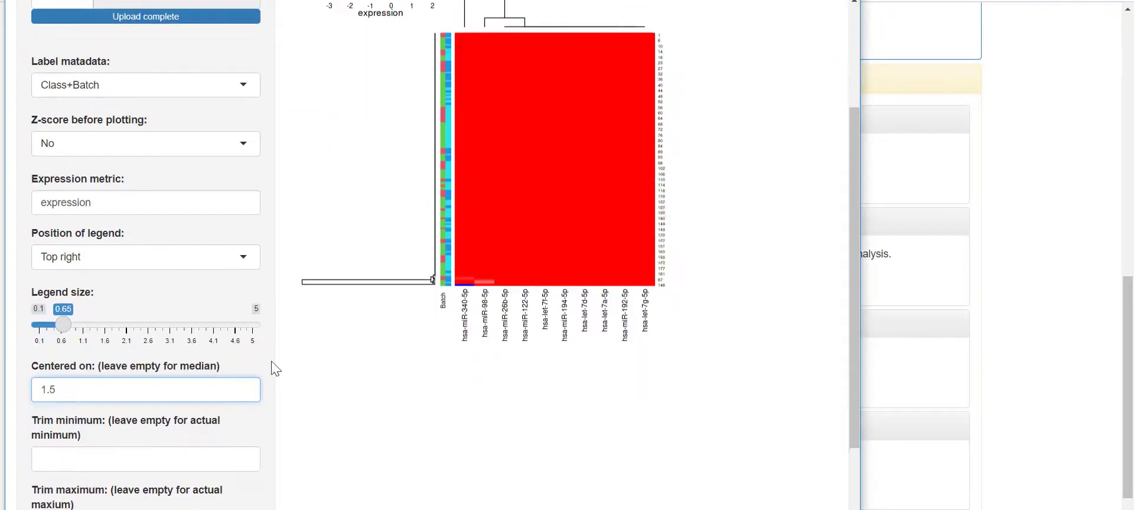
- Turn on Z-score before plotting
{"action": "left_click", "coordinate": [103, 129]}
{"action": "left_click", "coordinate": [73, 171]}
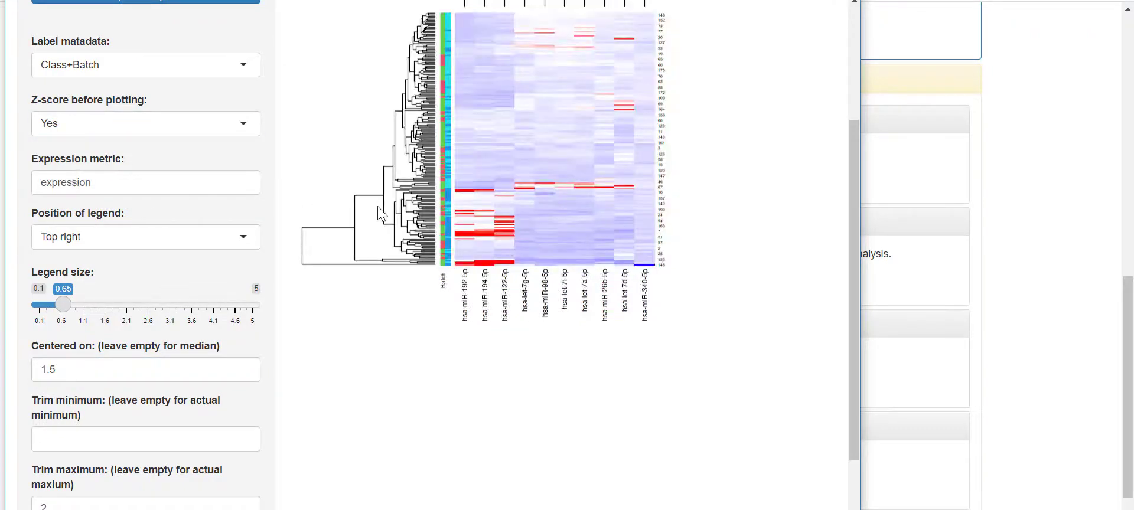
{"action": "scroll", "coordinate": [494, 255], "scroll_direction": "up", "scroll_amount": 3}
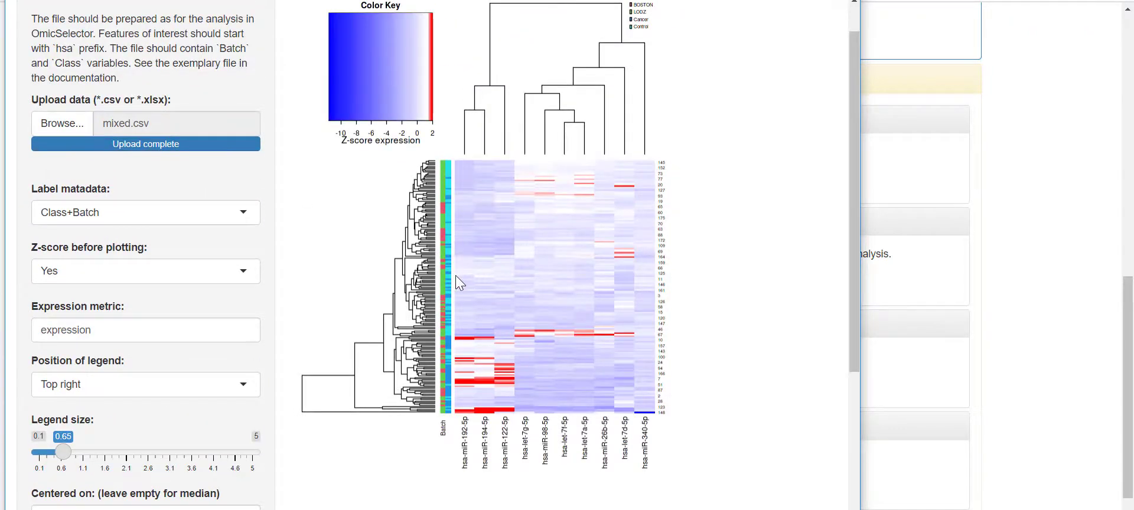
{"action": "scroll", "coordinate": [414, 331], "scroll_direction": "down", "scroll_amount": 4}
{"action": "scroll", "coordinate": [299, 386], "scroll_direction": "up", "scroll_amount": 4}
{"action": "scroll", "coordinate": [288, 382], "scroll_direction": "down", "scroll_amount": 3}
- Set the trim minimum to -2
{"action": "left_click", "coordinate": [67, 437]}
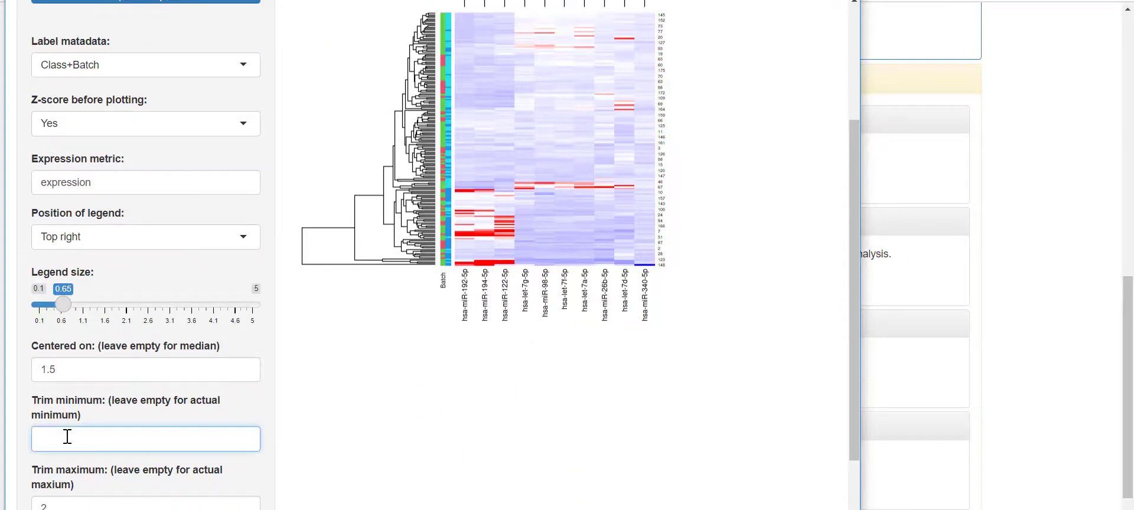
{"action": "type", "text": "-2"}
{"action": "scroll", "coordinate": [524, 387], "scroll_direction": "up", "scroll_amount": 3}
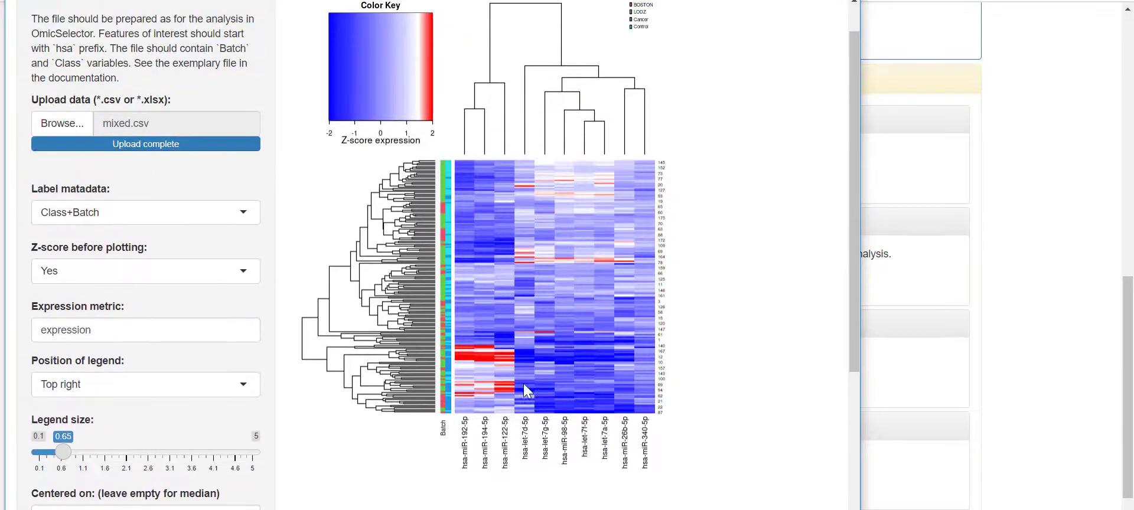
{"action": "scroll", "coordinate": [703, 367], "scroll_direction": "up", "scroll_amount": 1}
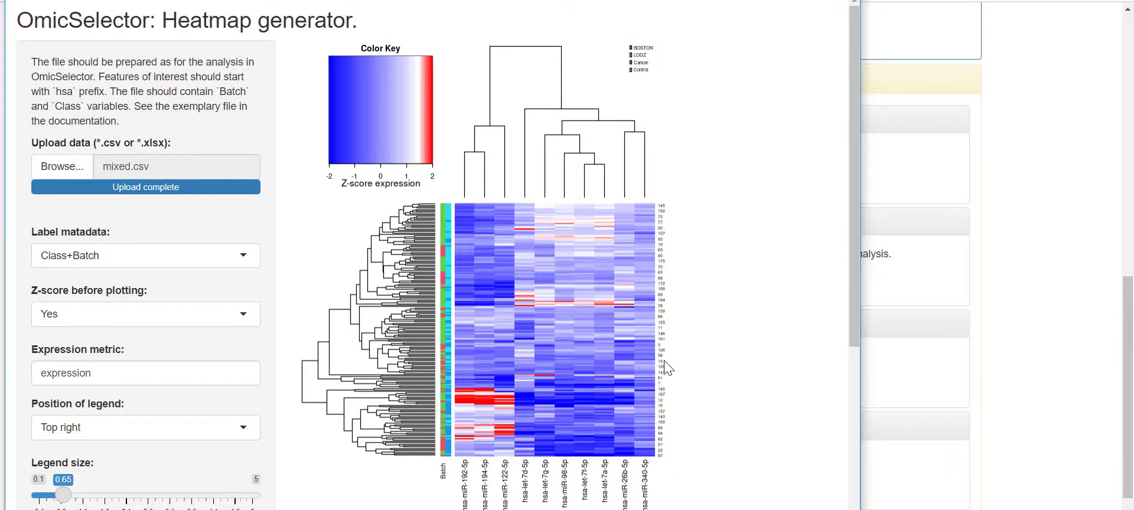